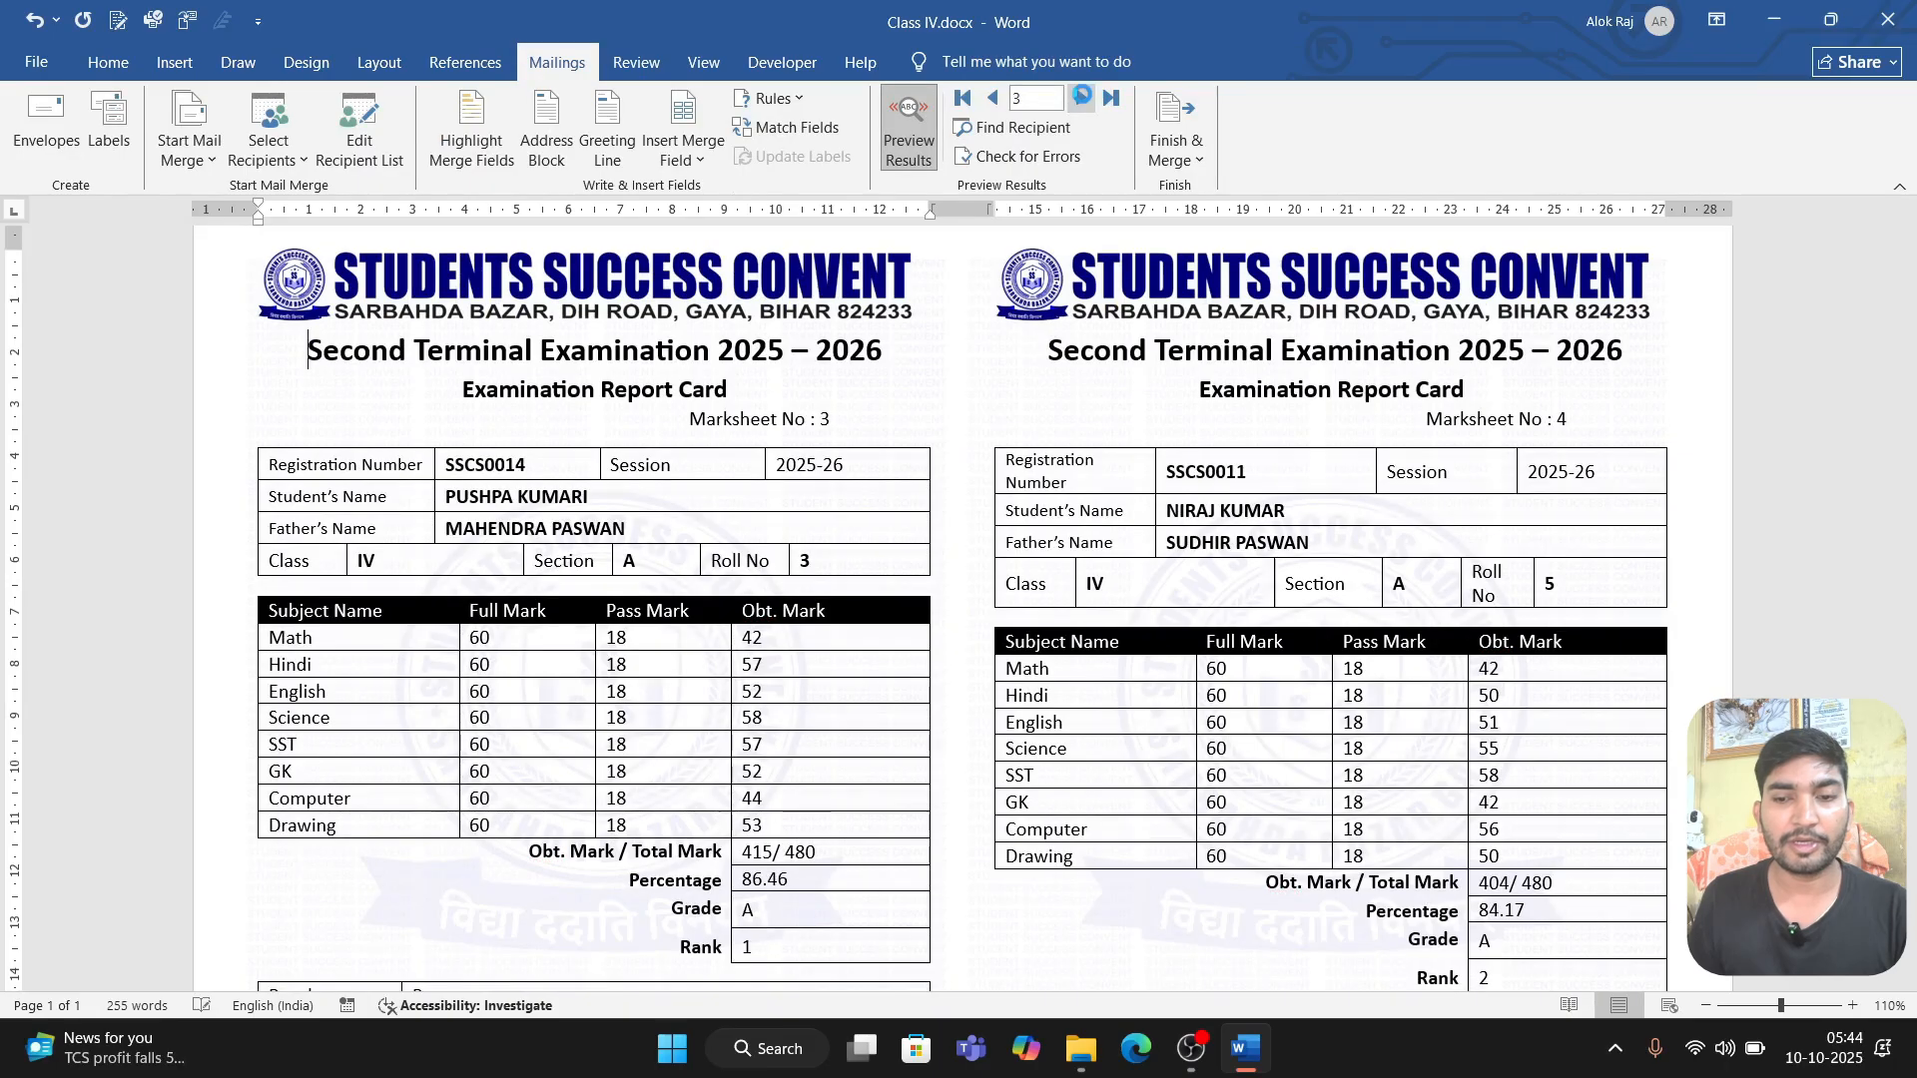
Step: Advance the mail merge preview of the report cards to record 5
left_click(1082, 97)
left_click(1083, 97)
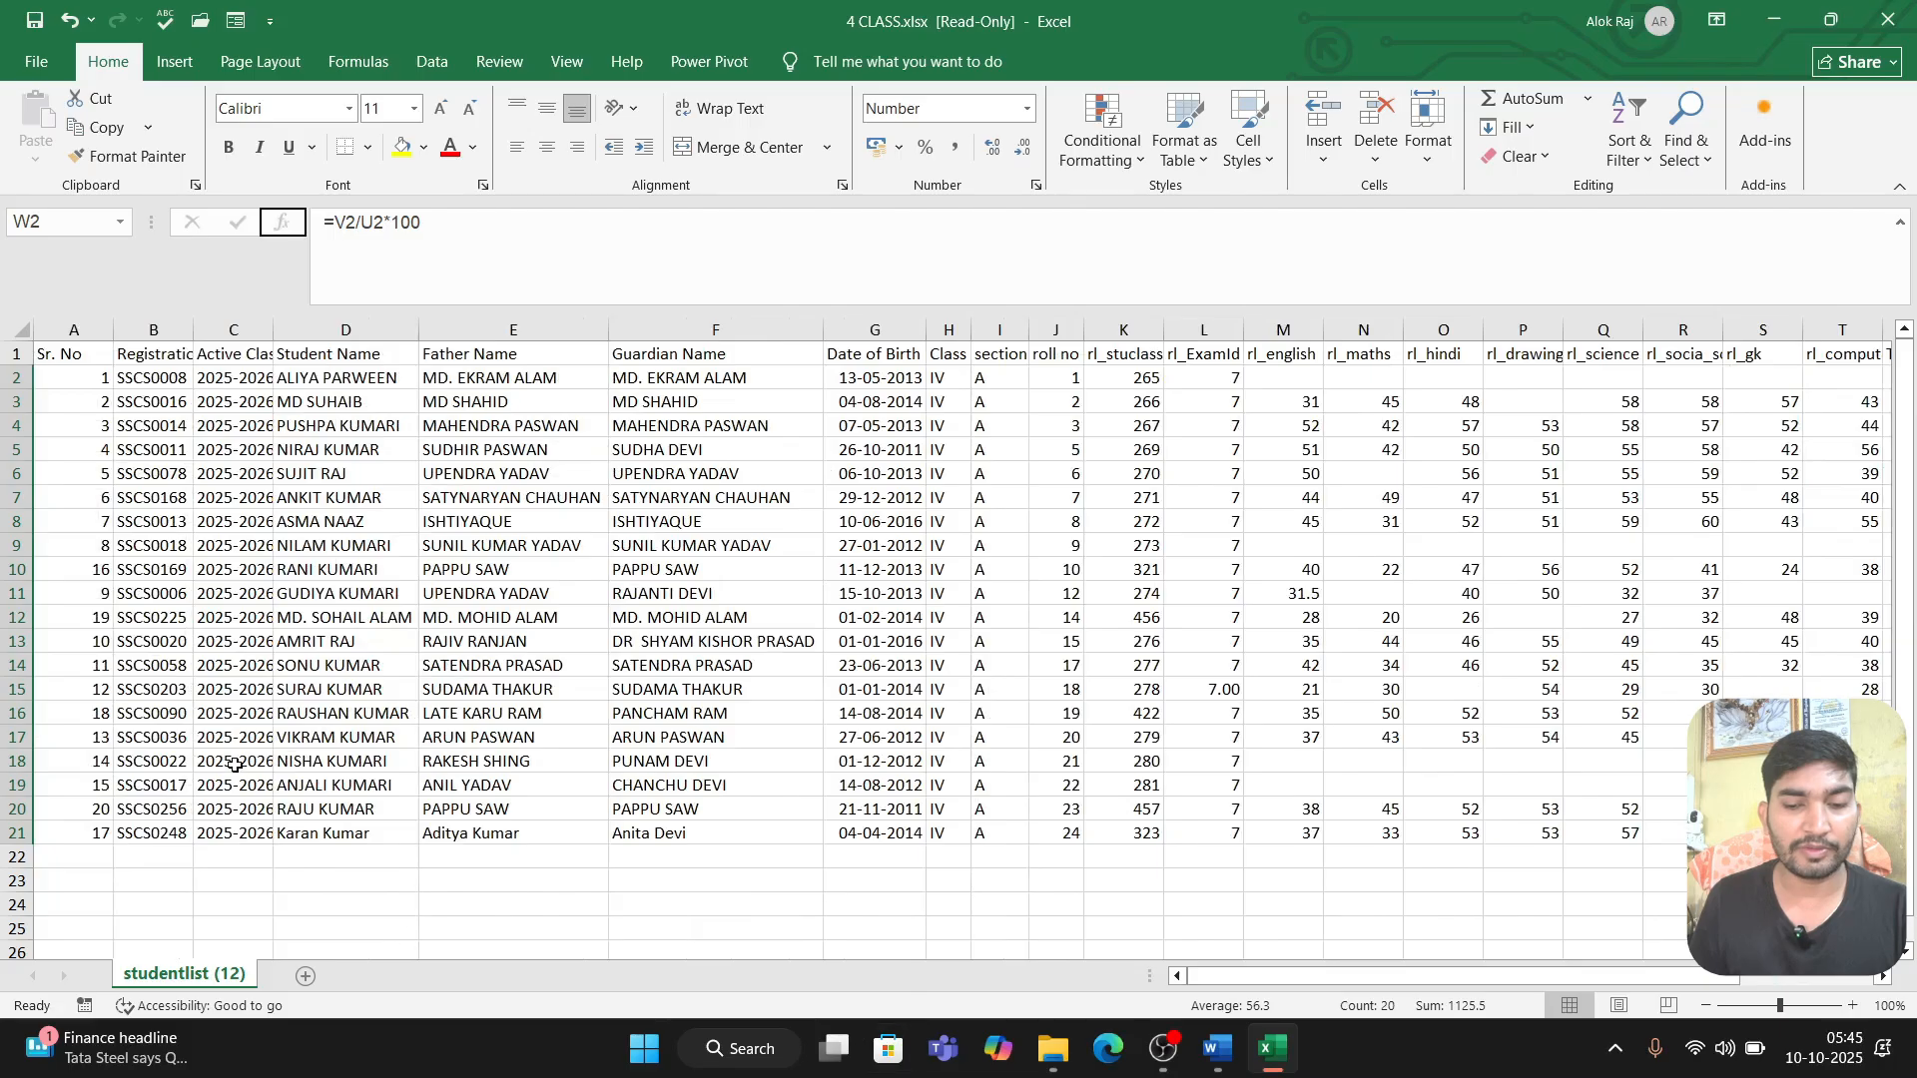
Step: In the 4 CLASS.xlsx workbook, autofit the Registration Number and Active Class Session columns to their contents
double_click(190, 328)
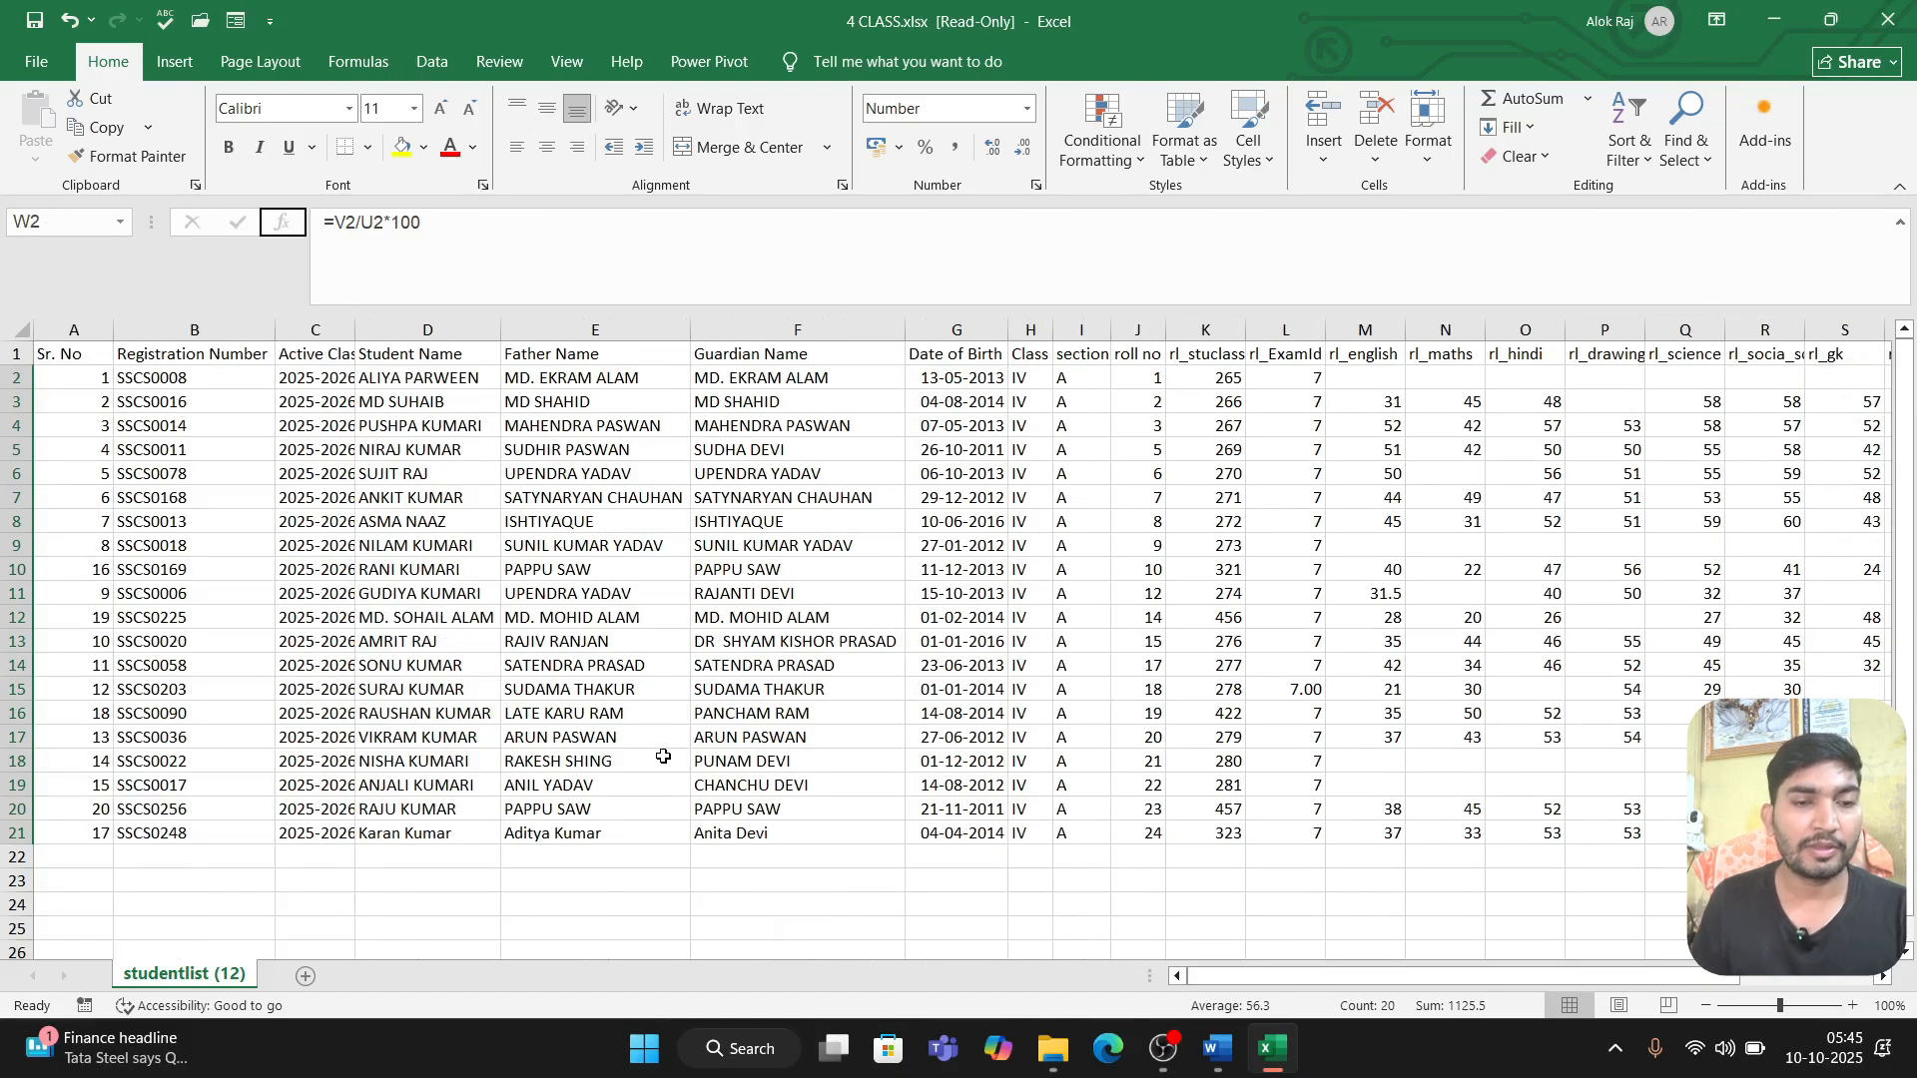
left_click(76, 330)
left_click(245, 328)
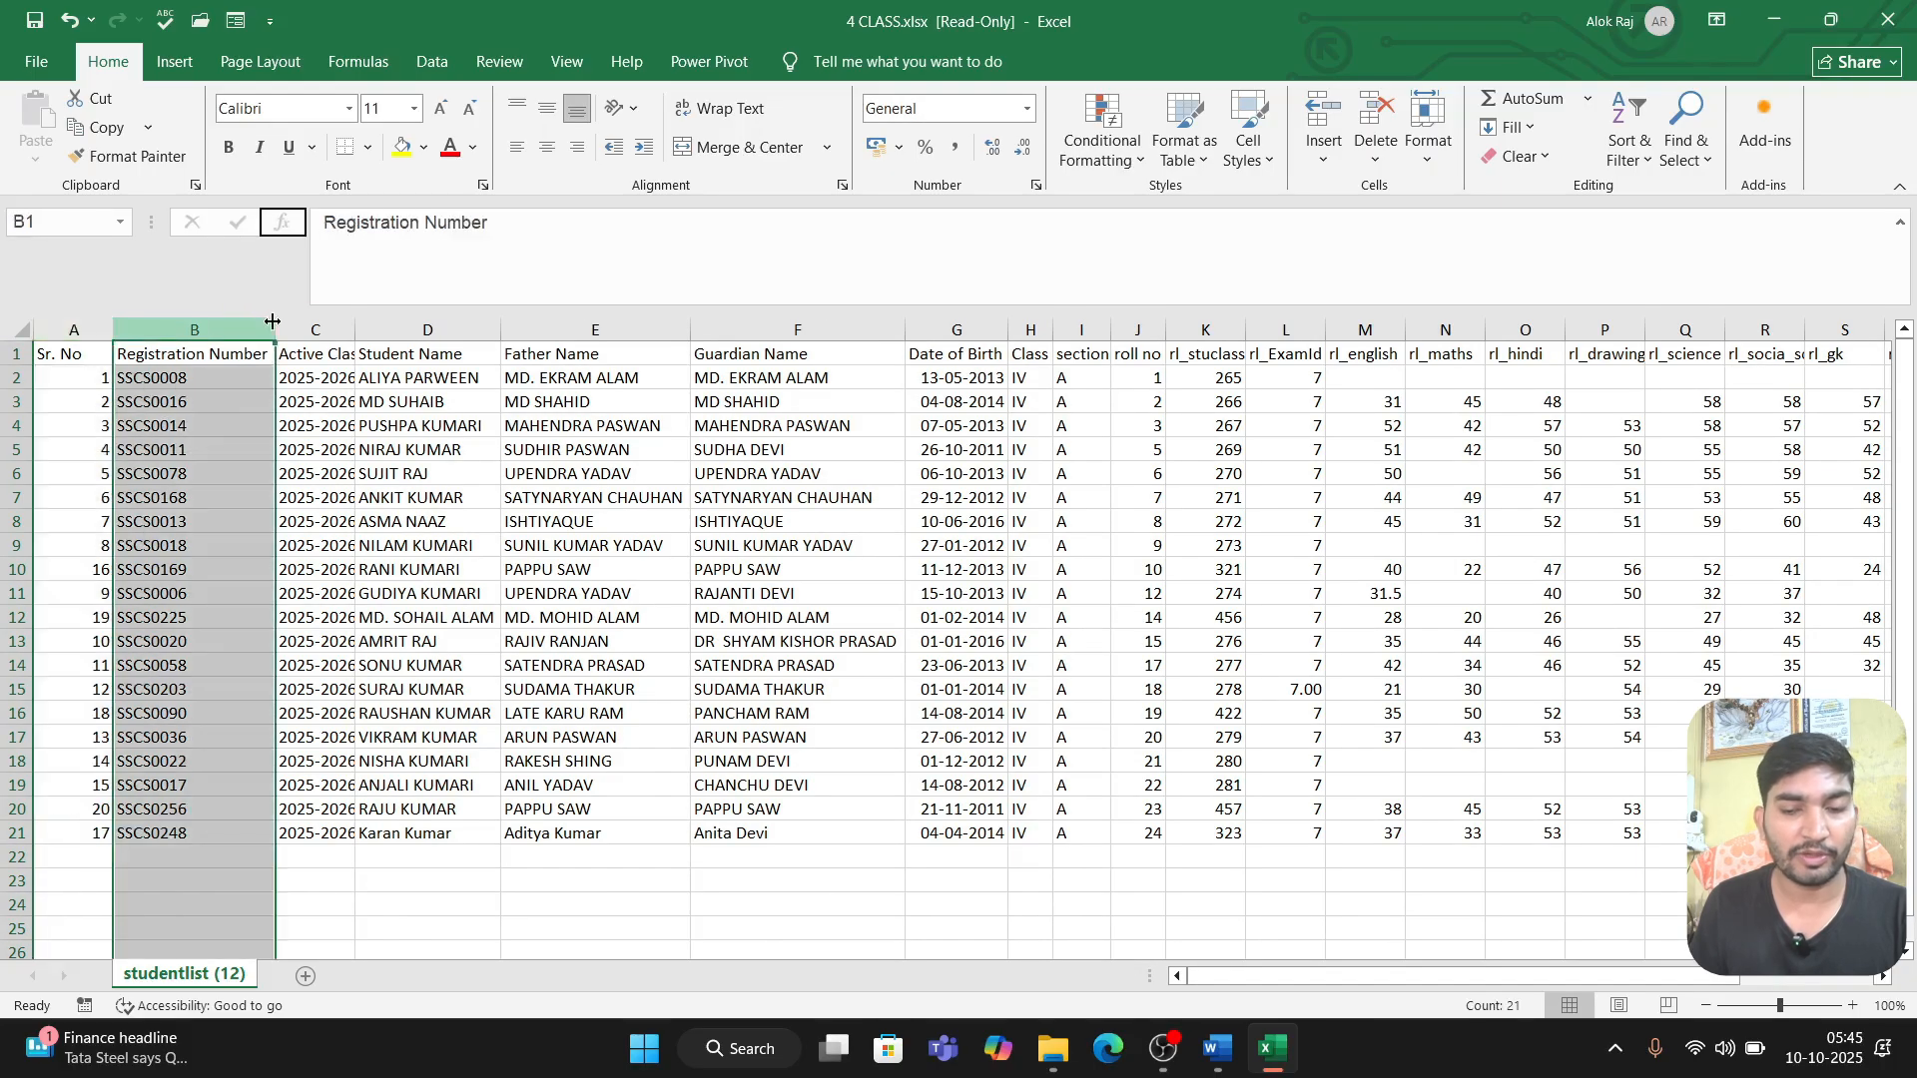
left_click(315, 330)
double_click(356, 322)
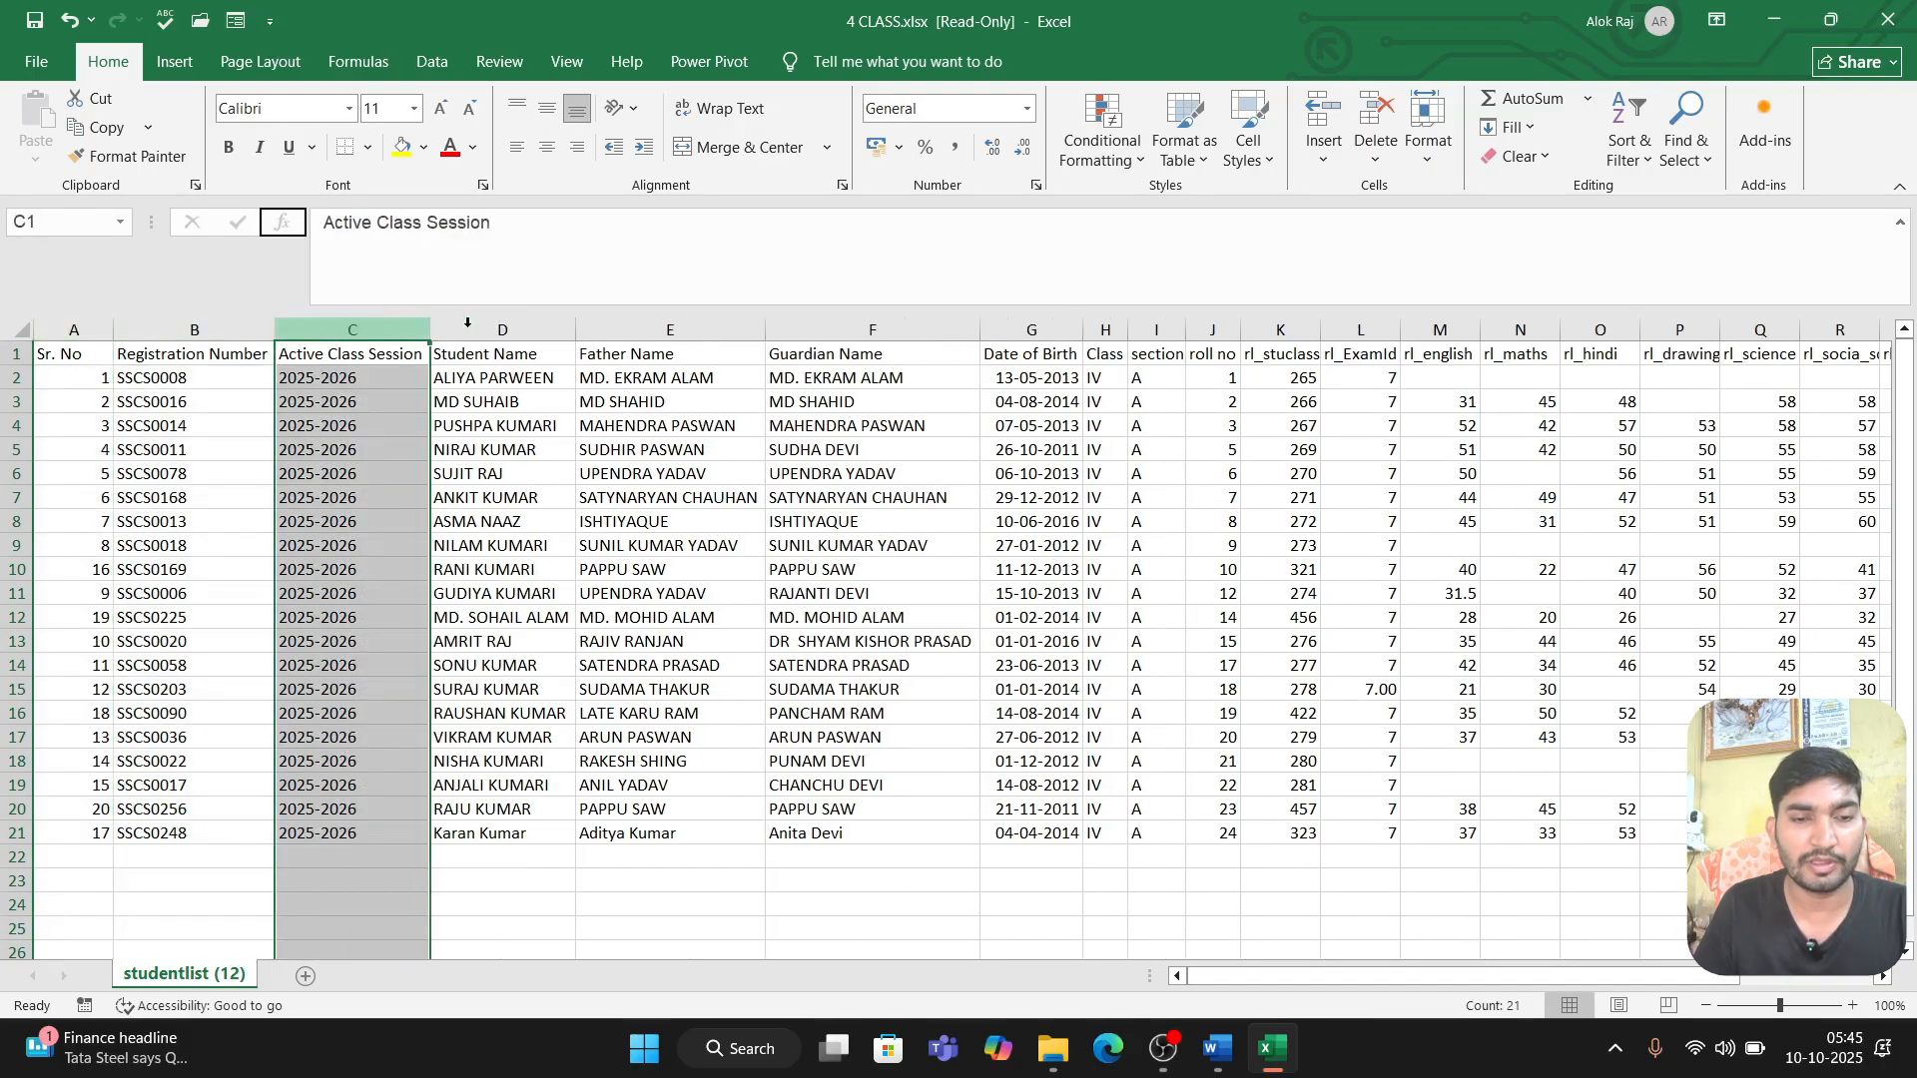
Step: Review the student data columns from Student Name through class details and subject marks to Total and rl_obtmark
left_click(467, 321)
left_click(653, 317)
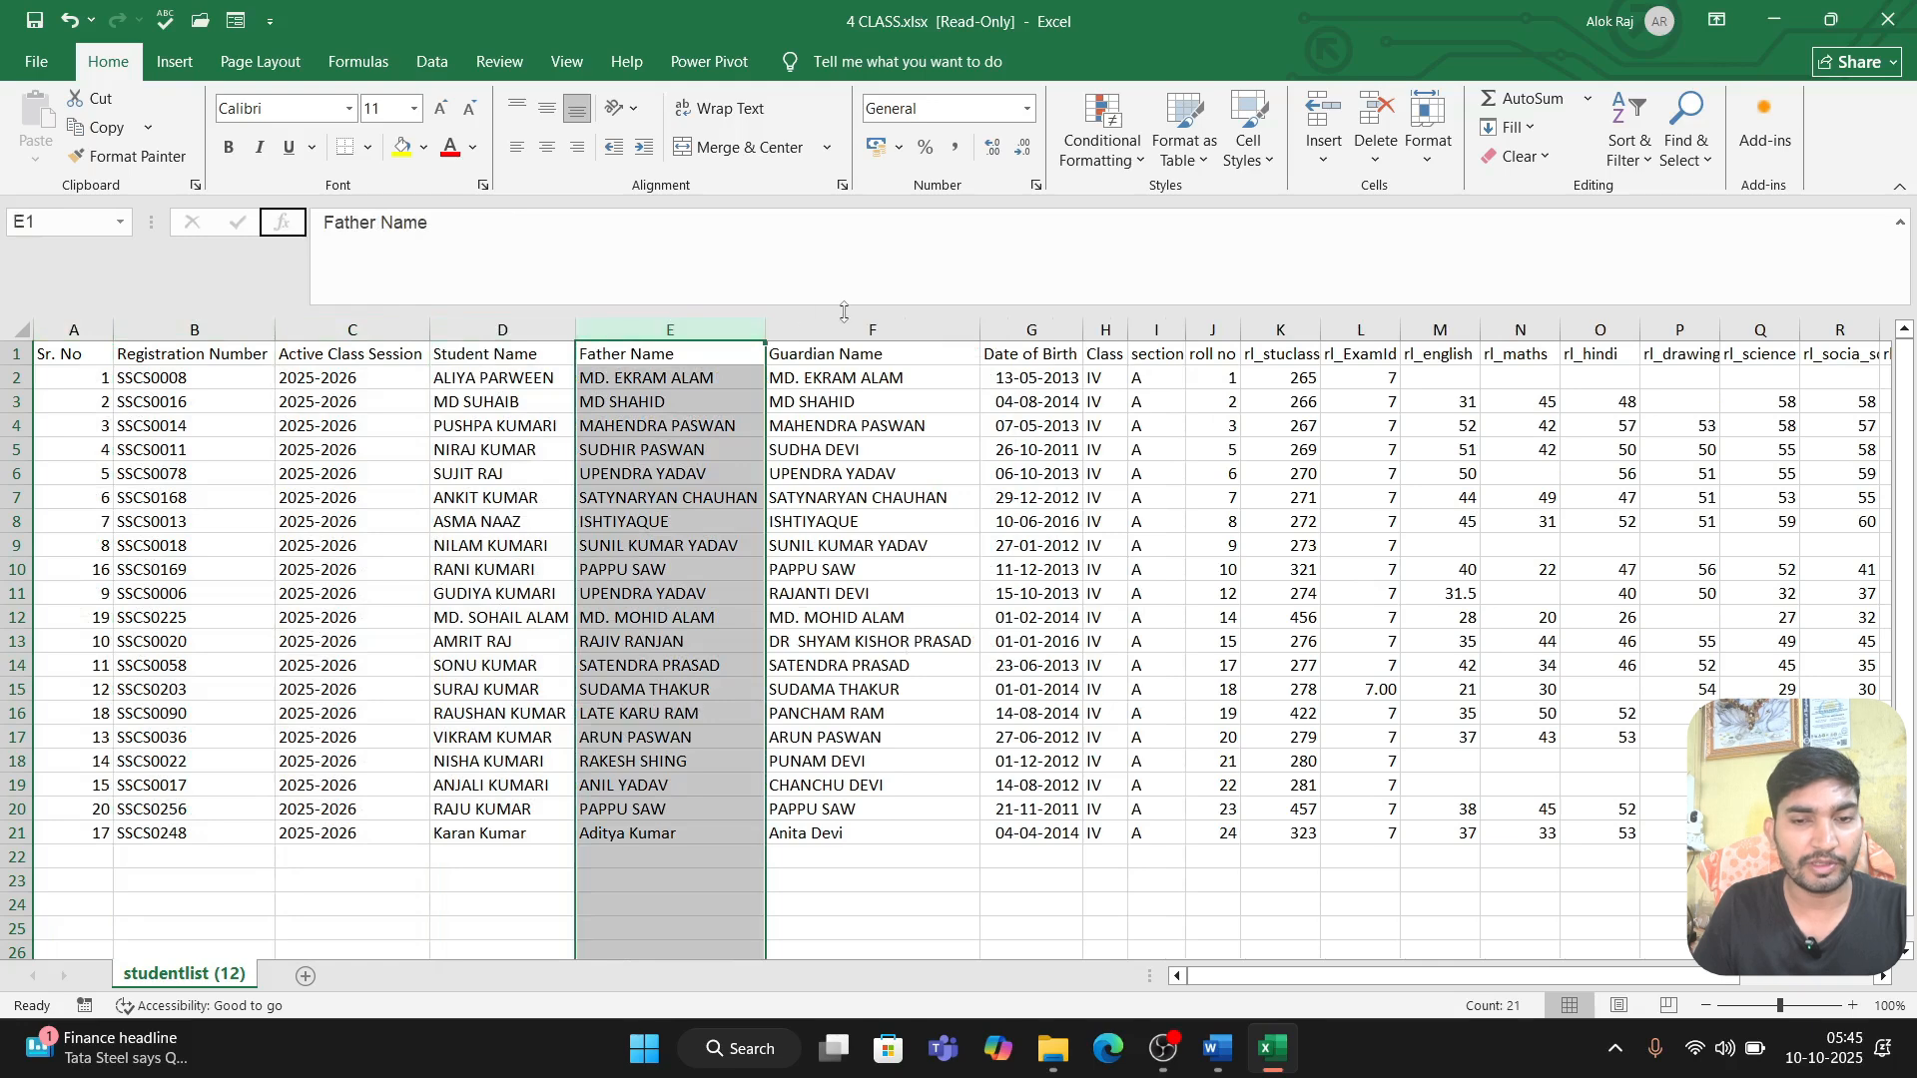
left_click(1047, 326)
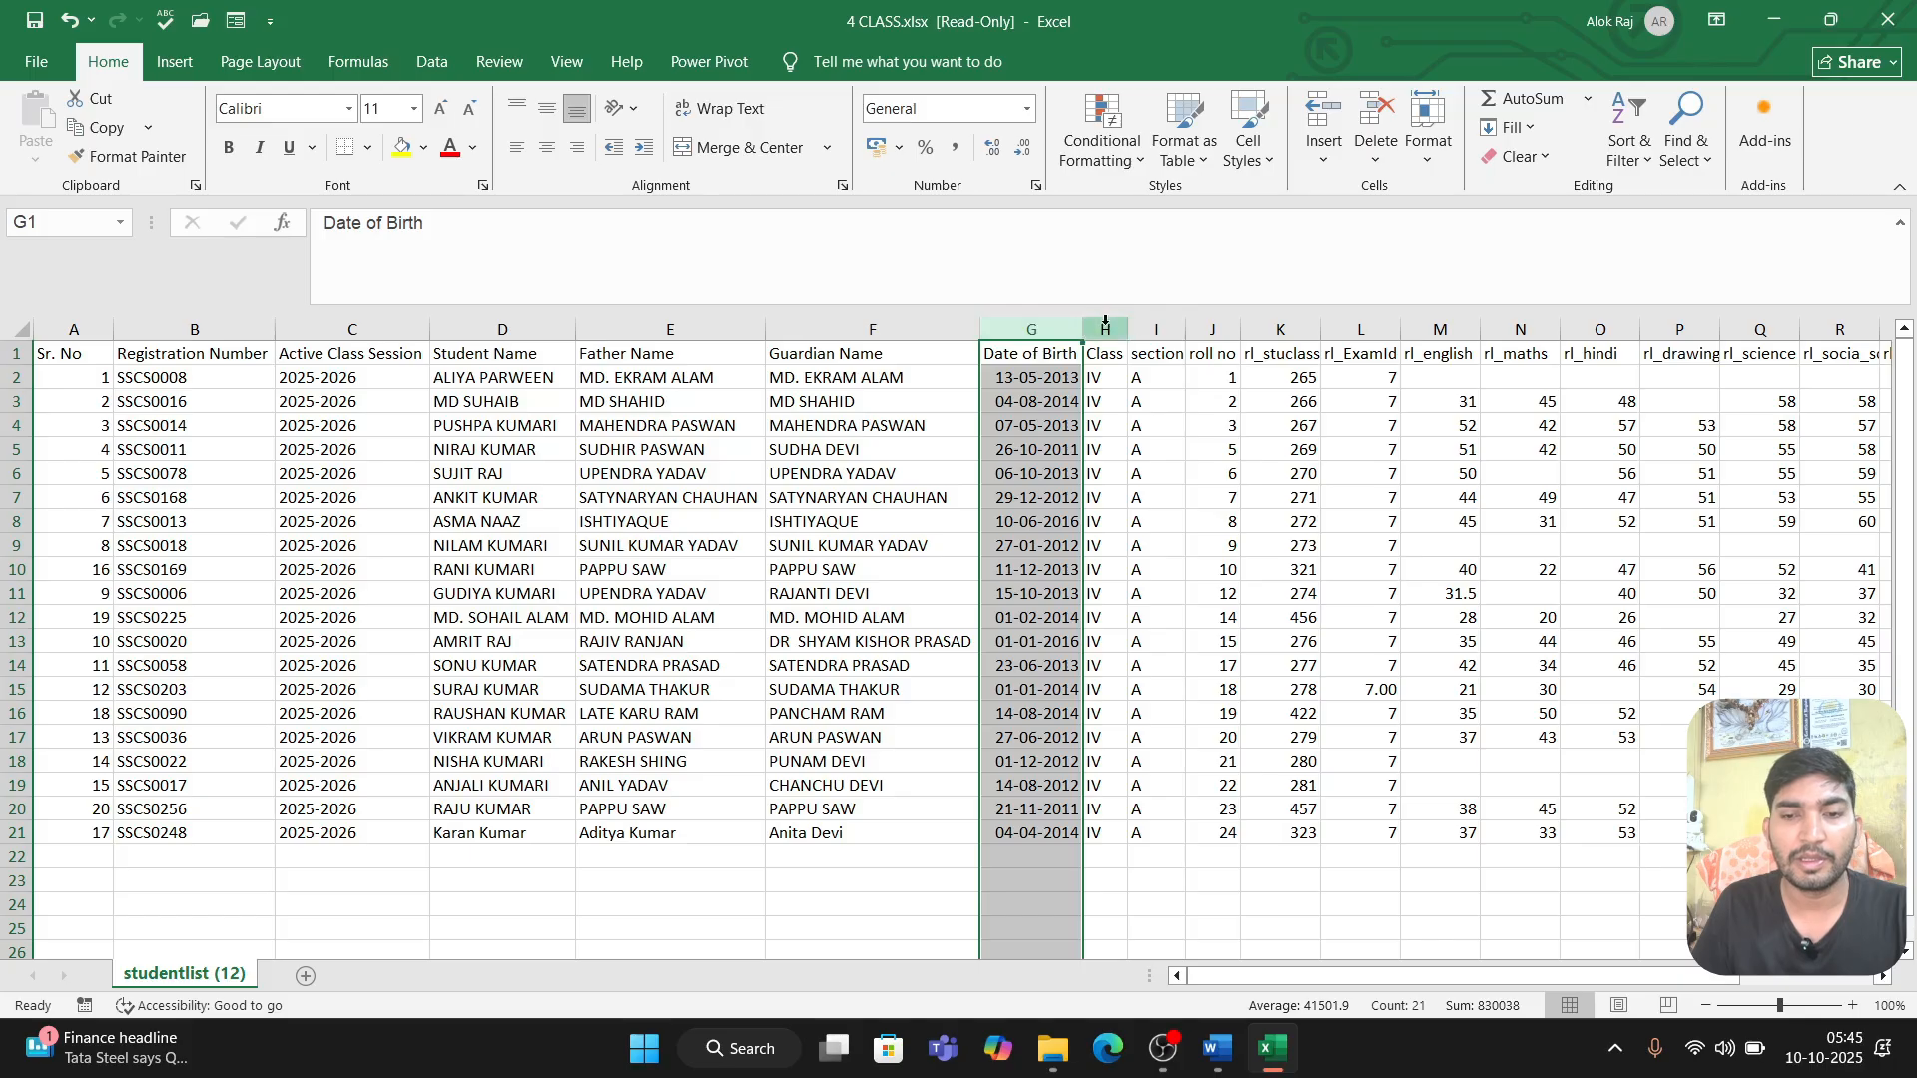
left_click(1099, 329)
left_click(1157, 321)
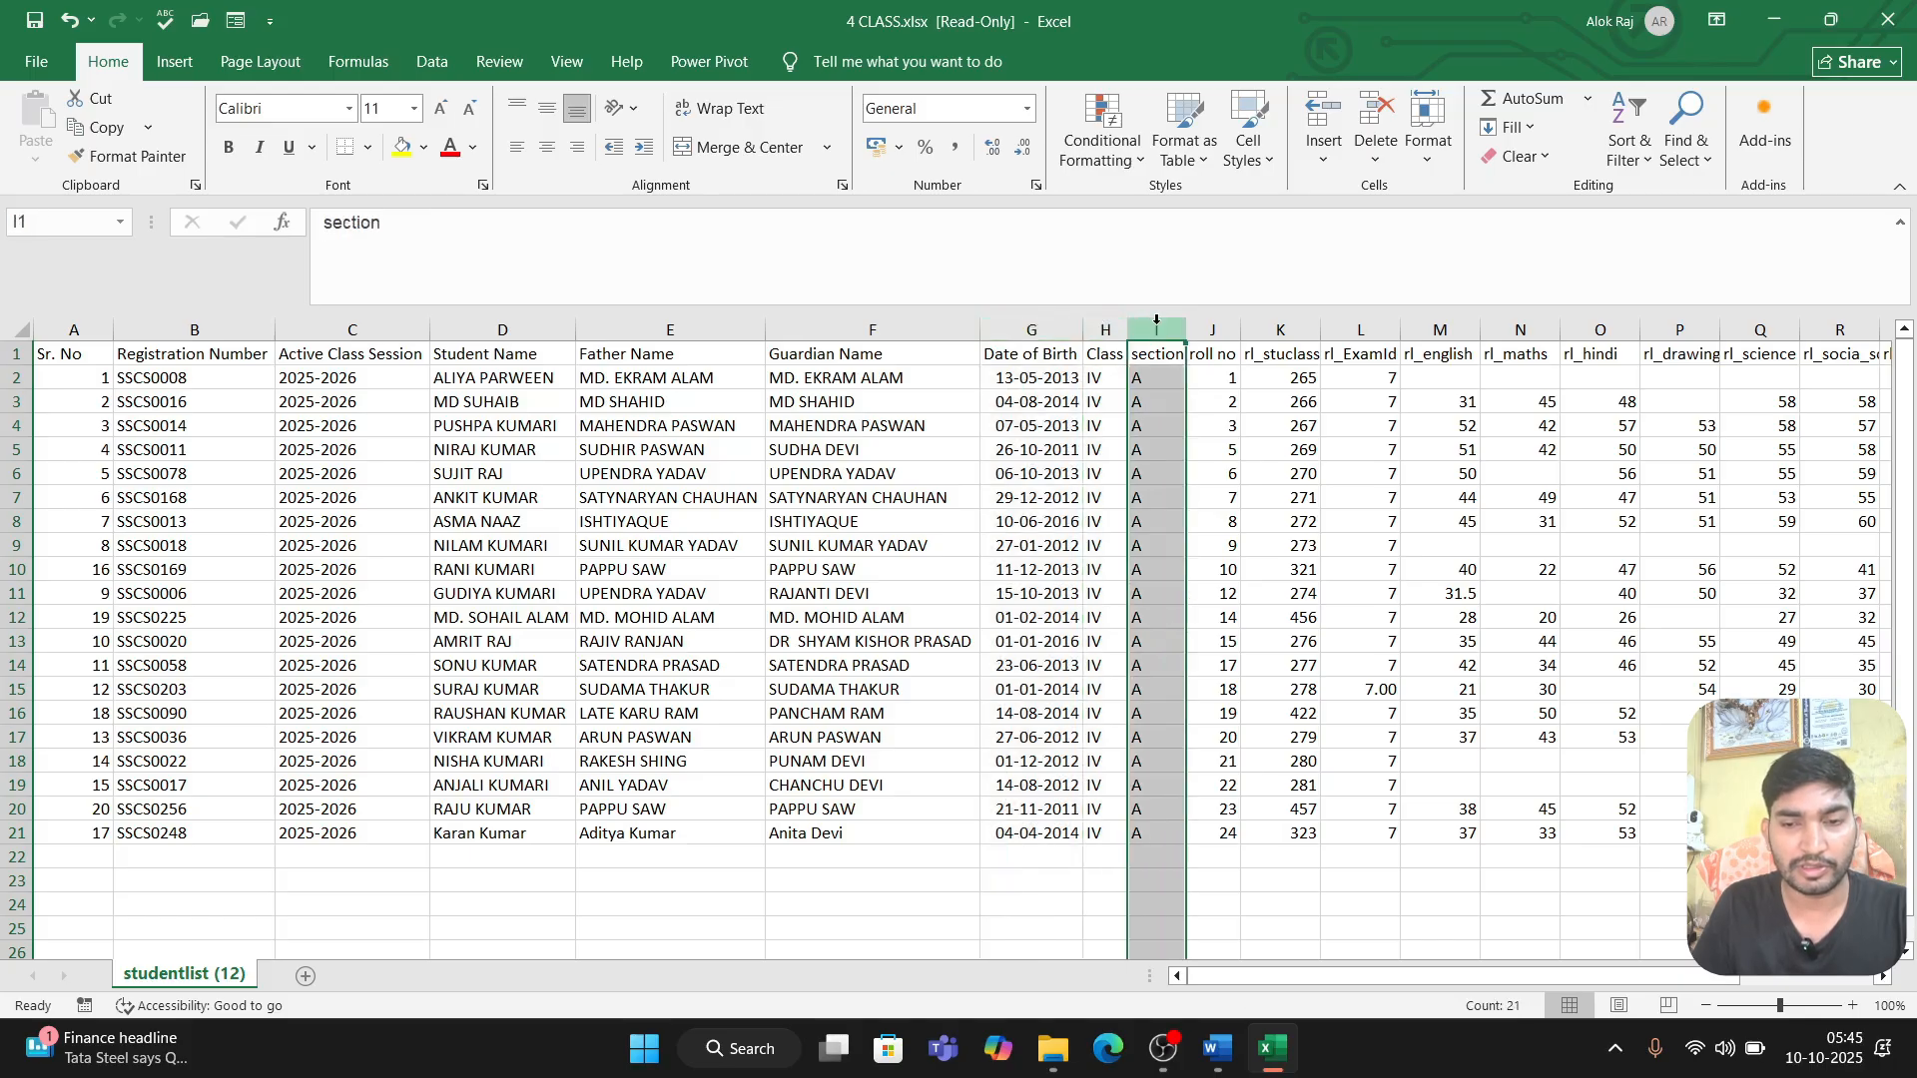
left_click(1212, 322)
left_click(1284, 321)
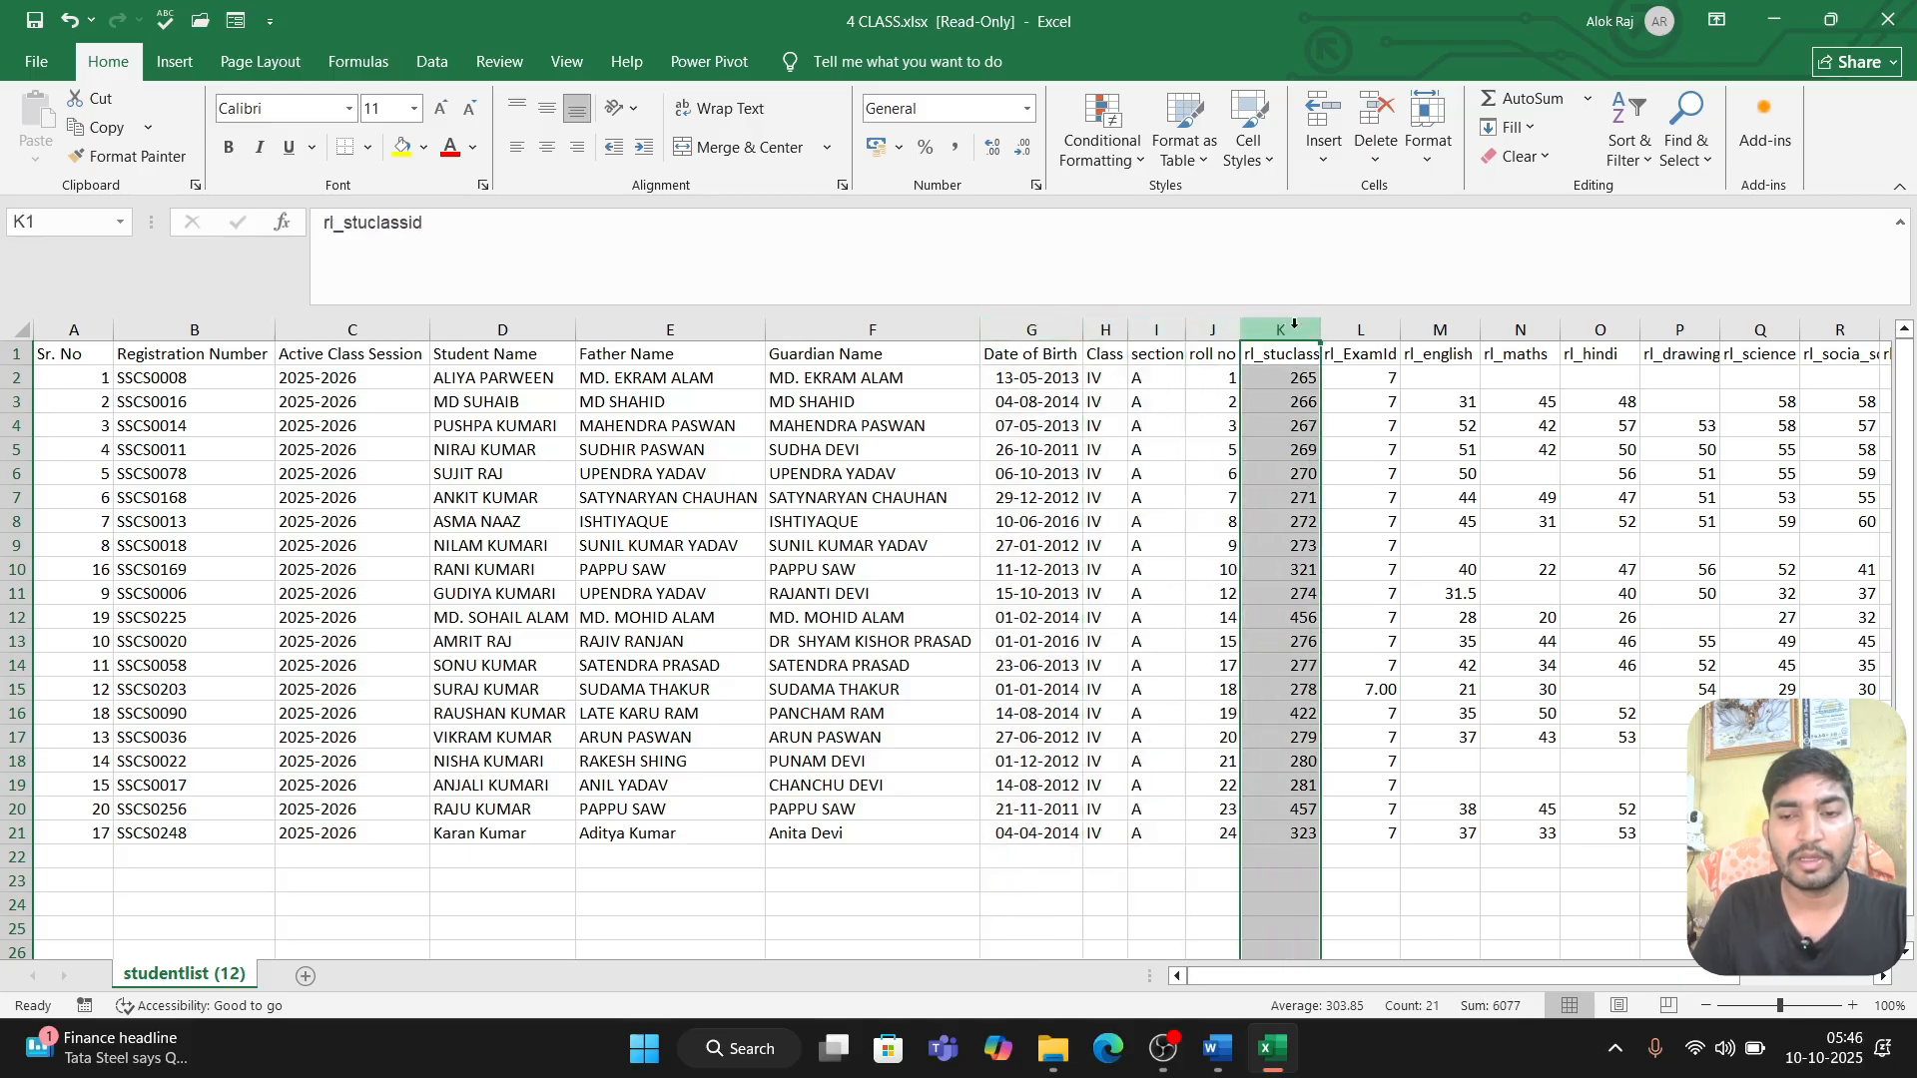
left_click(1457, 329)
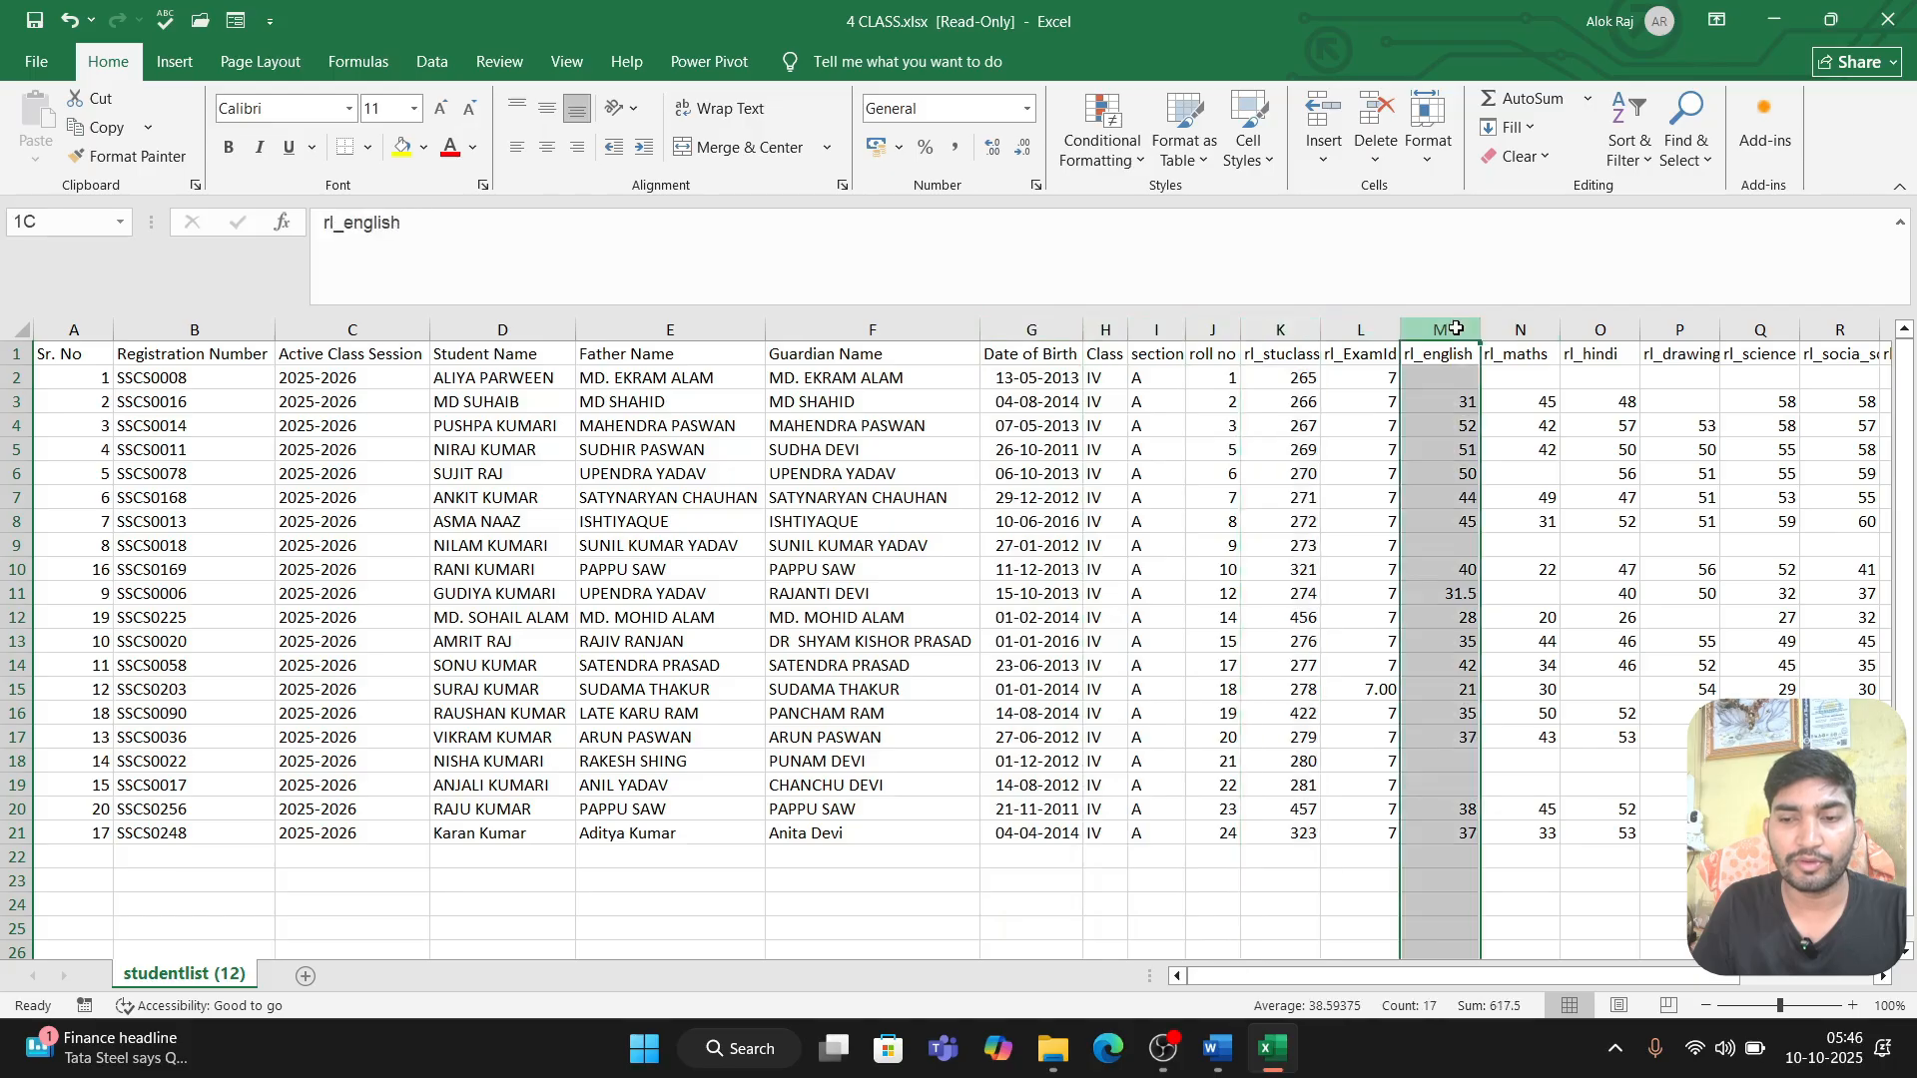
left_click_drag(1457, 329, 1486, 364)
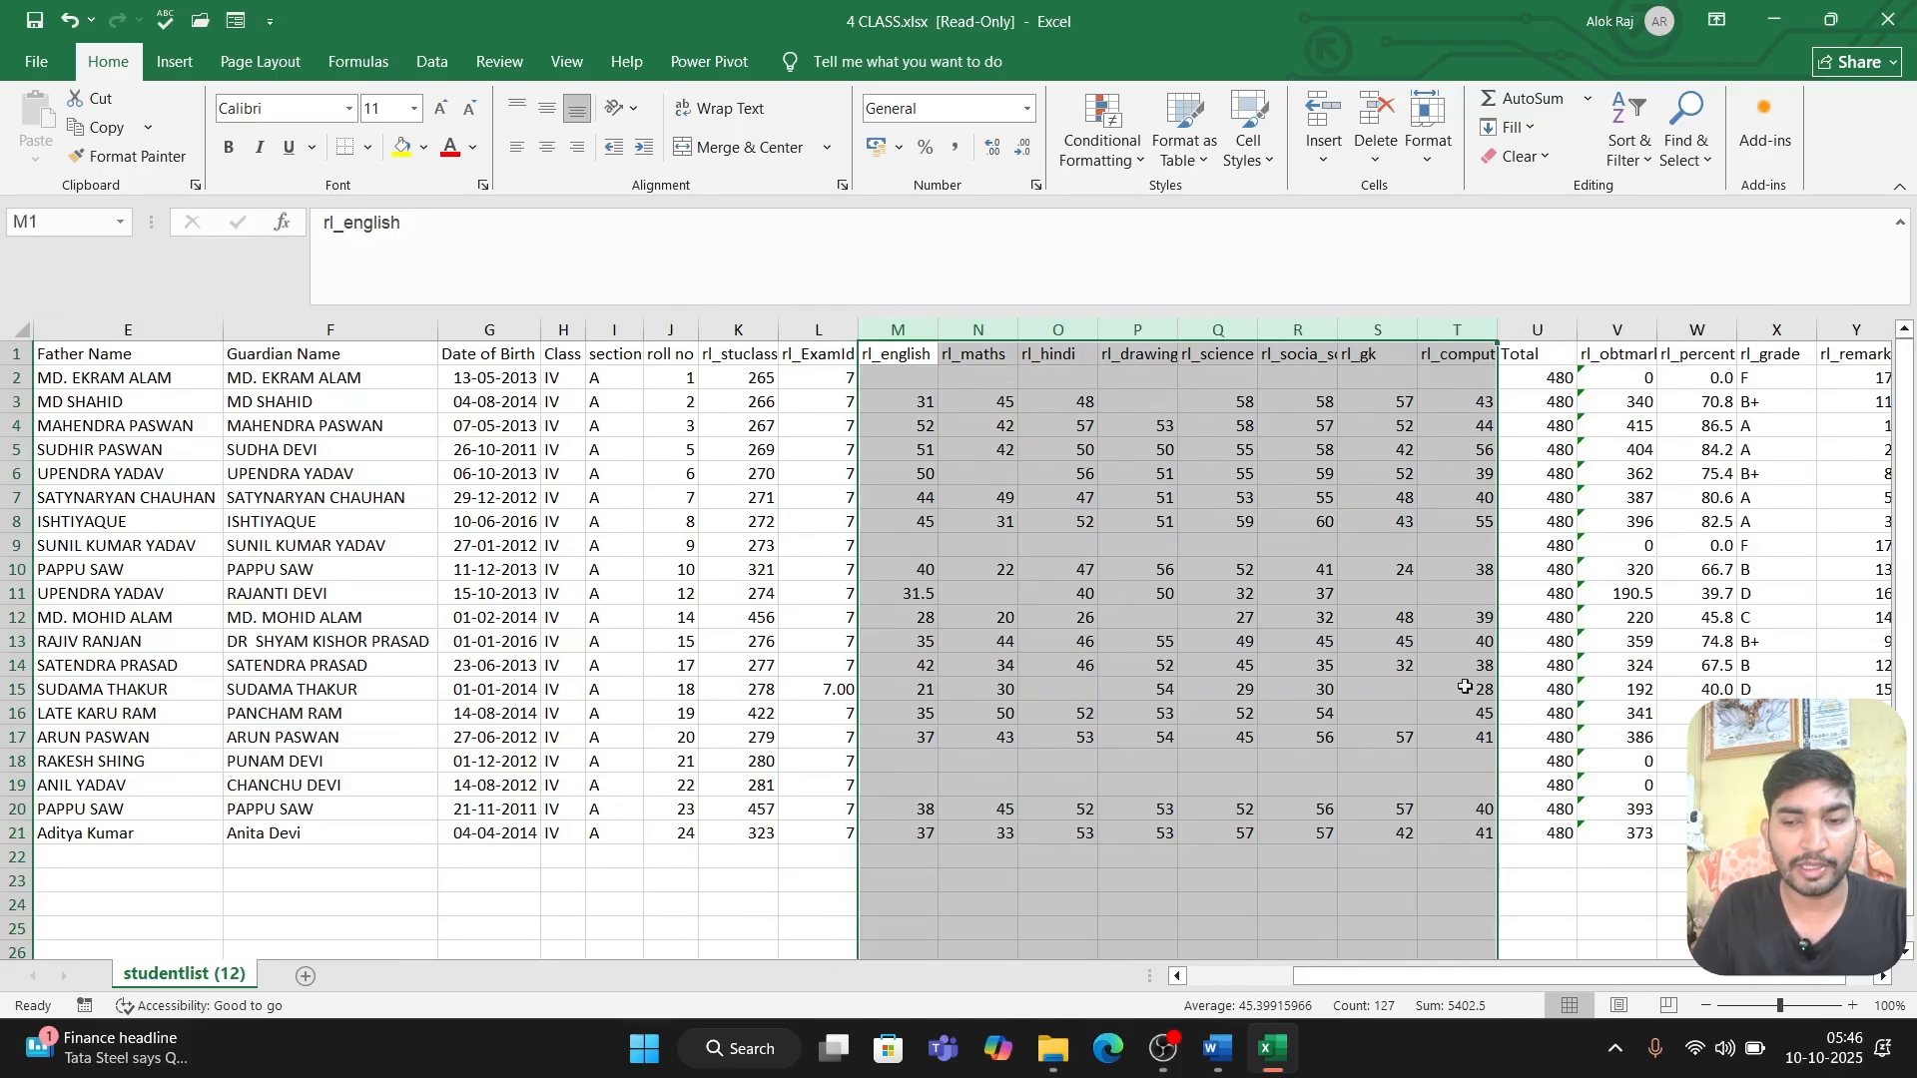
left_click(1538, 328)
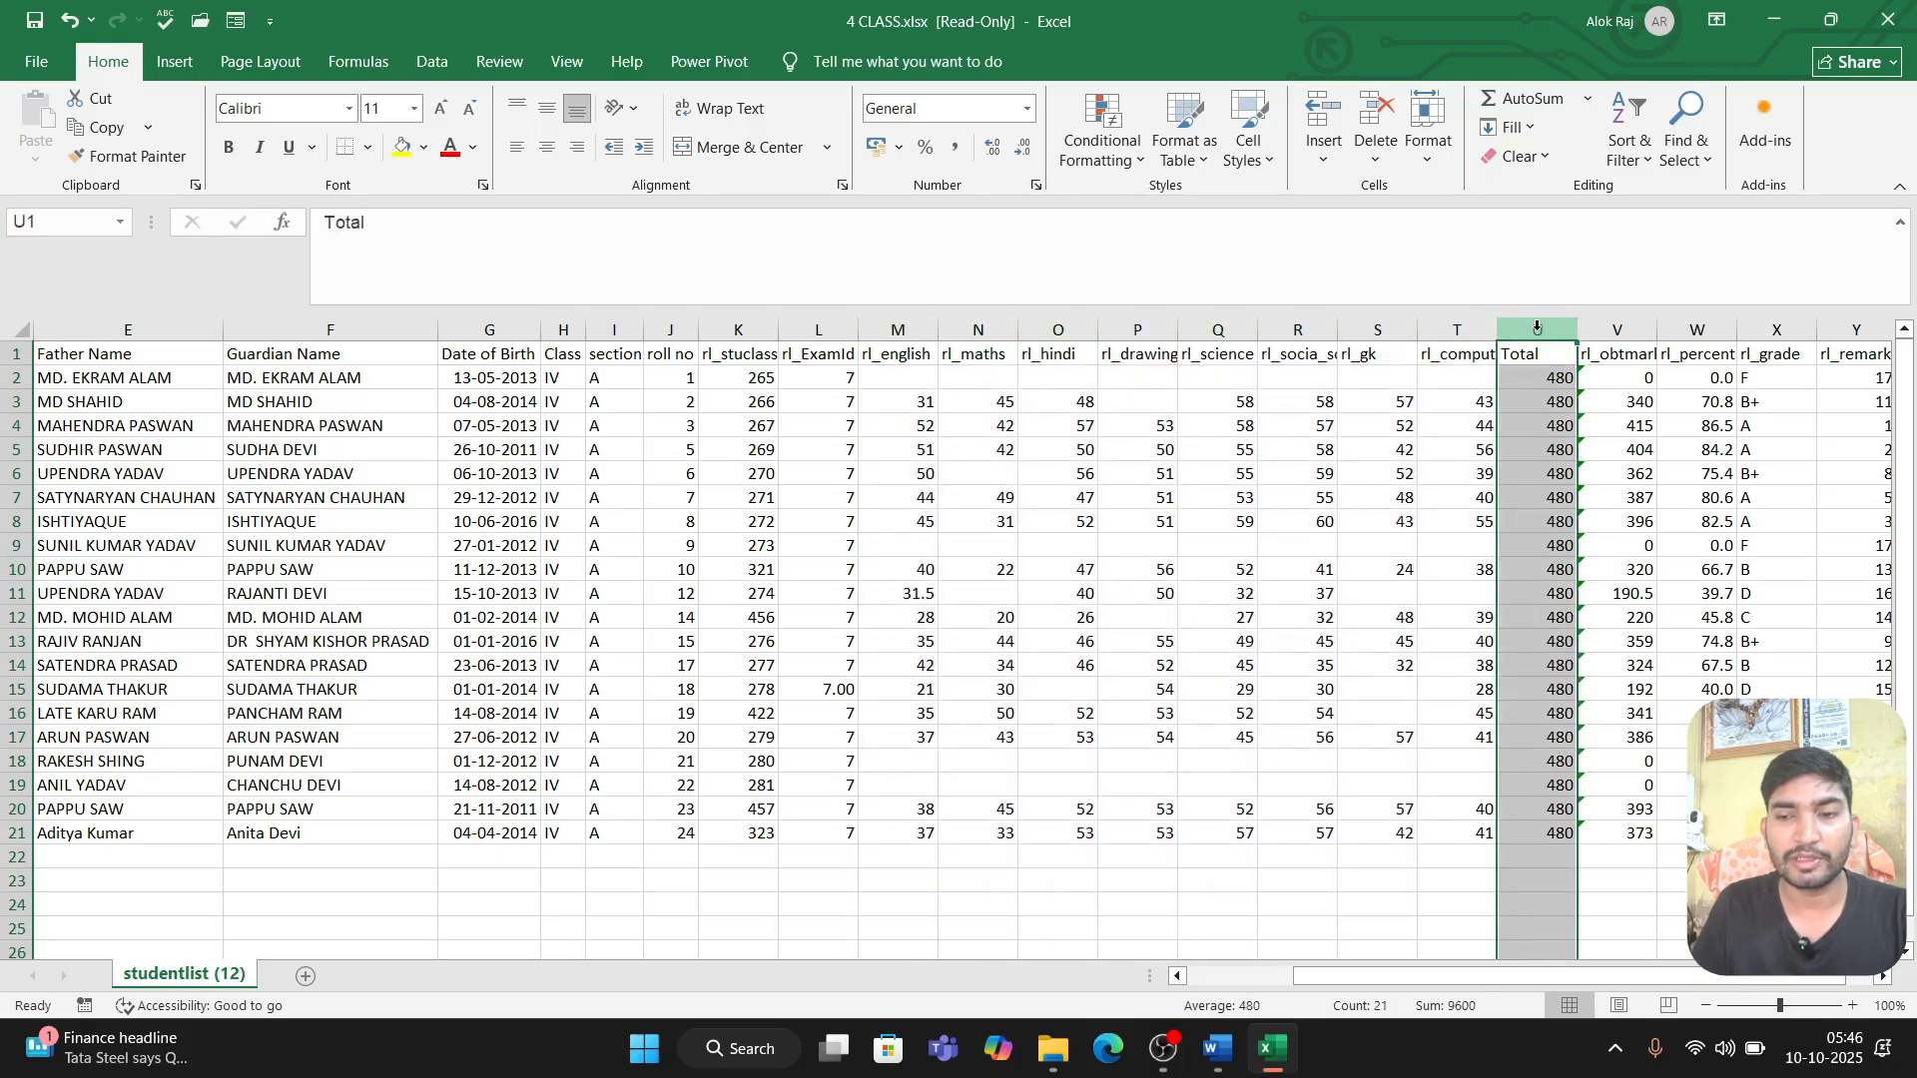
left_click(1612, 328)
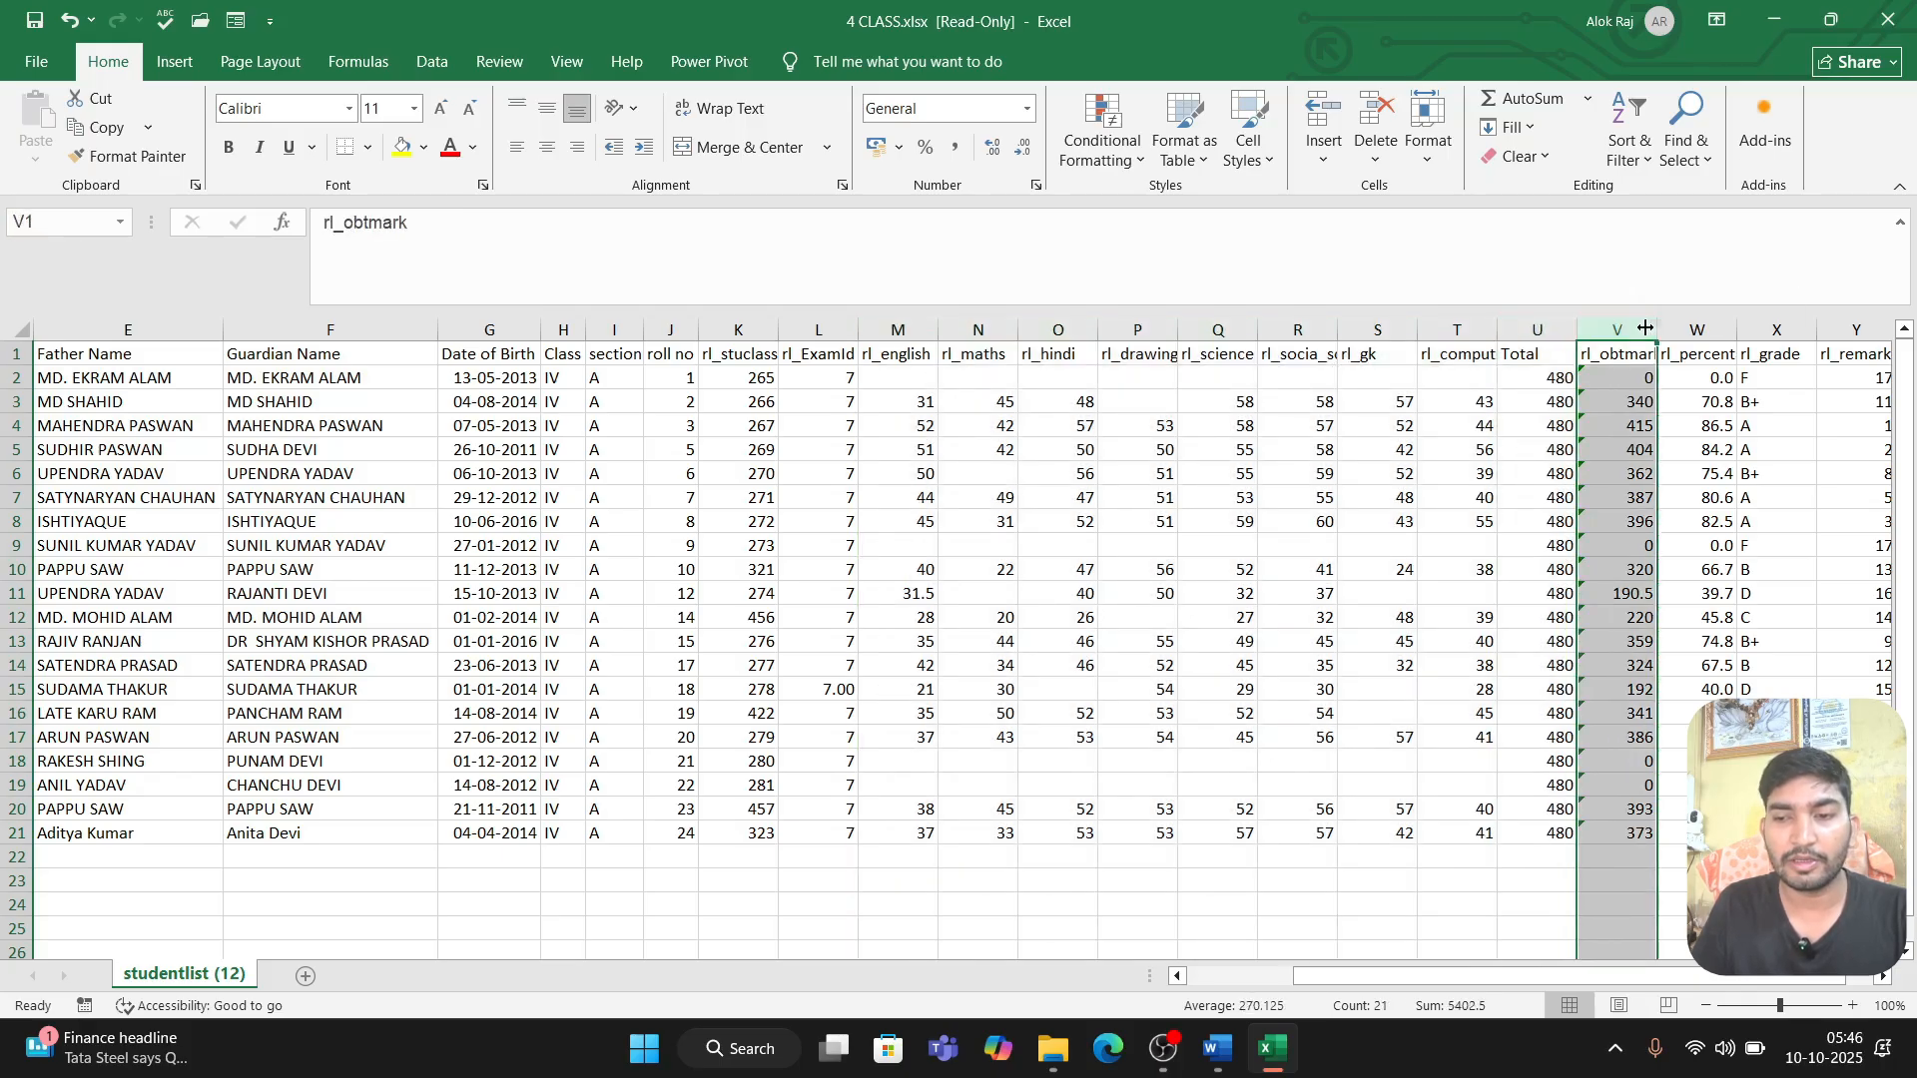
Step: Autofit the rl_obtmark, rl_percentage and rl_grade columns to their contents
double_click(1645, 329)
double_click(1746, 328)
left_click(1752, 327)
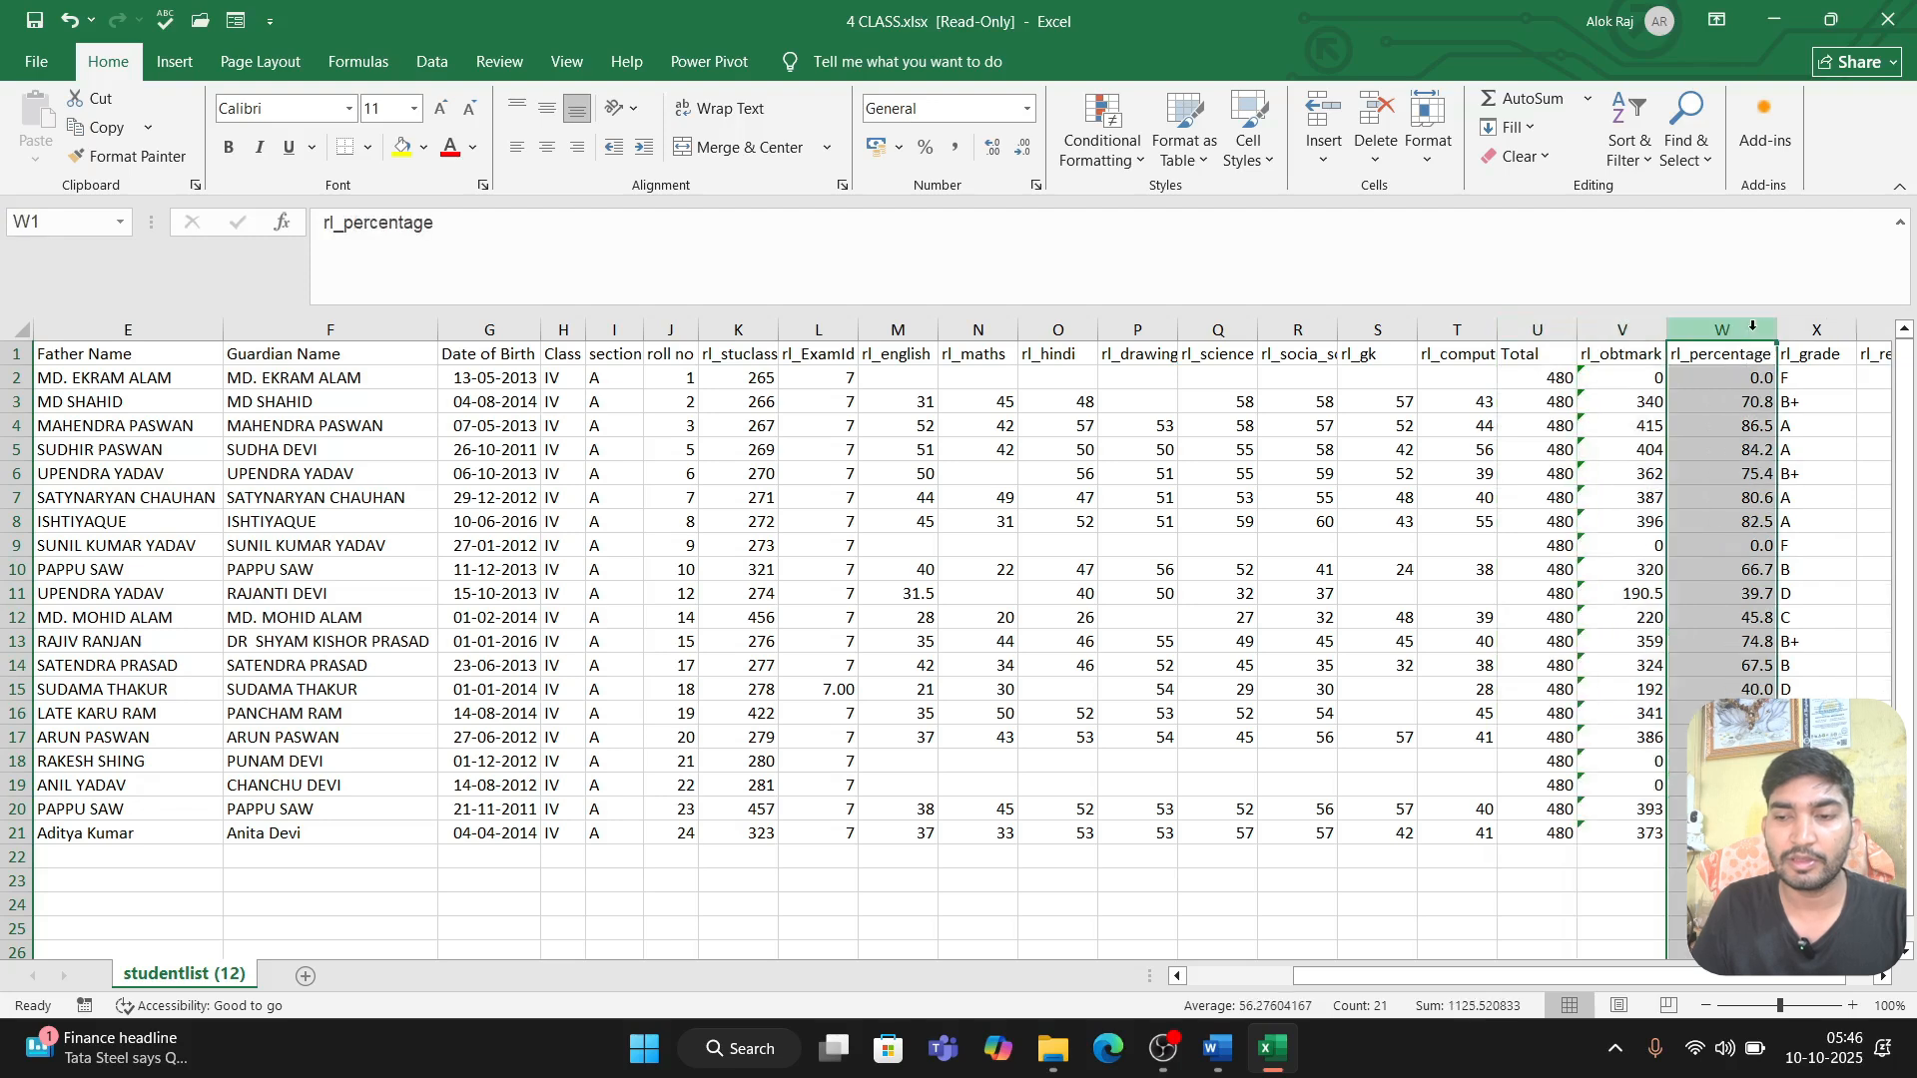
double_click(1857, 329)
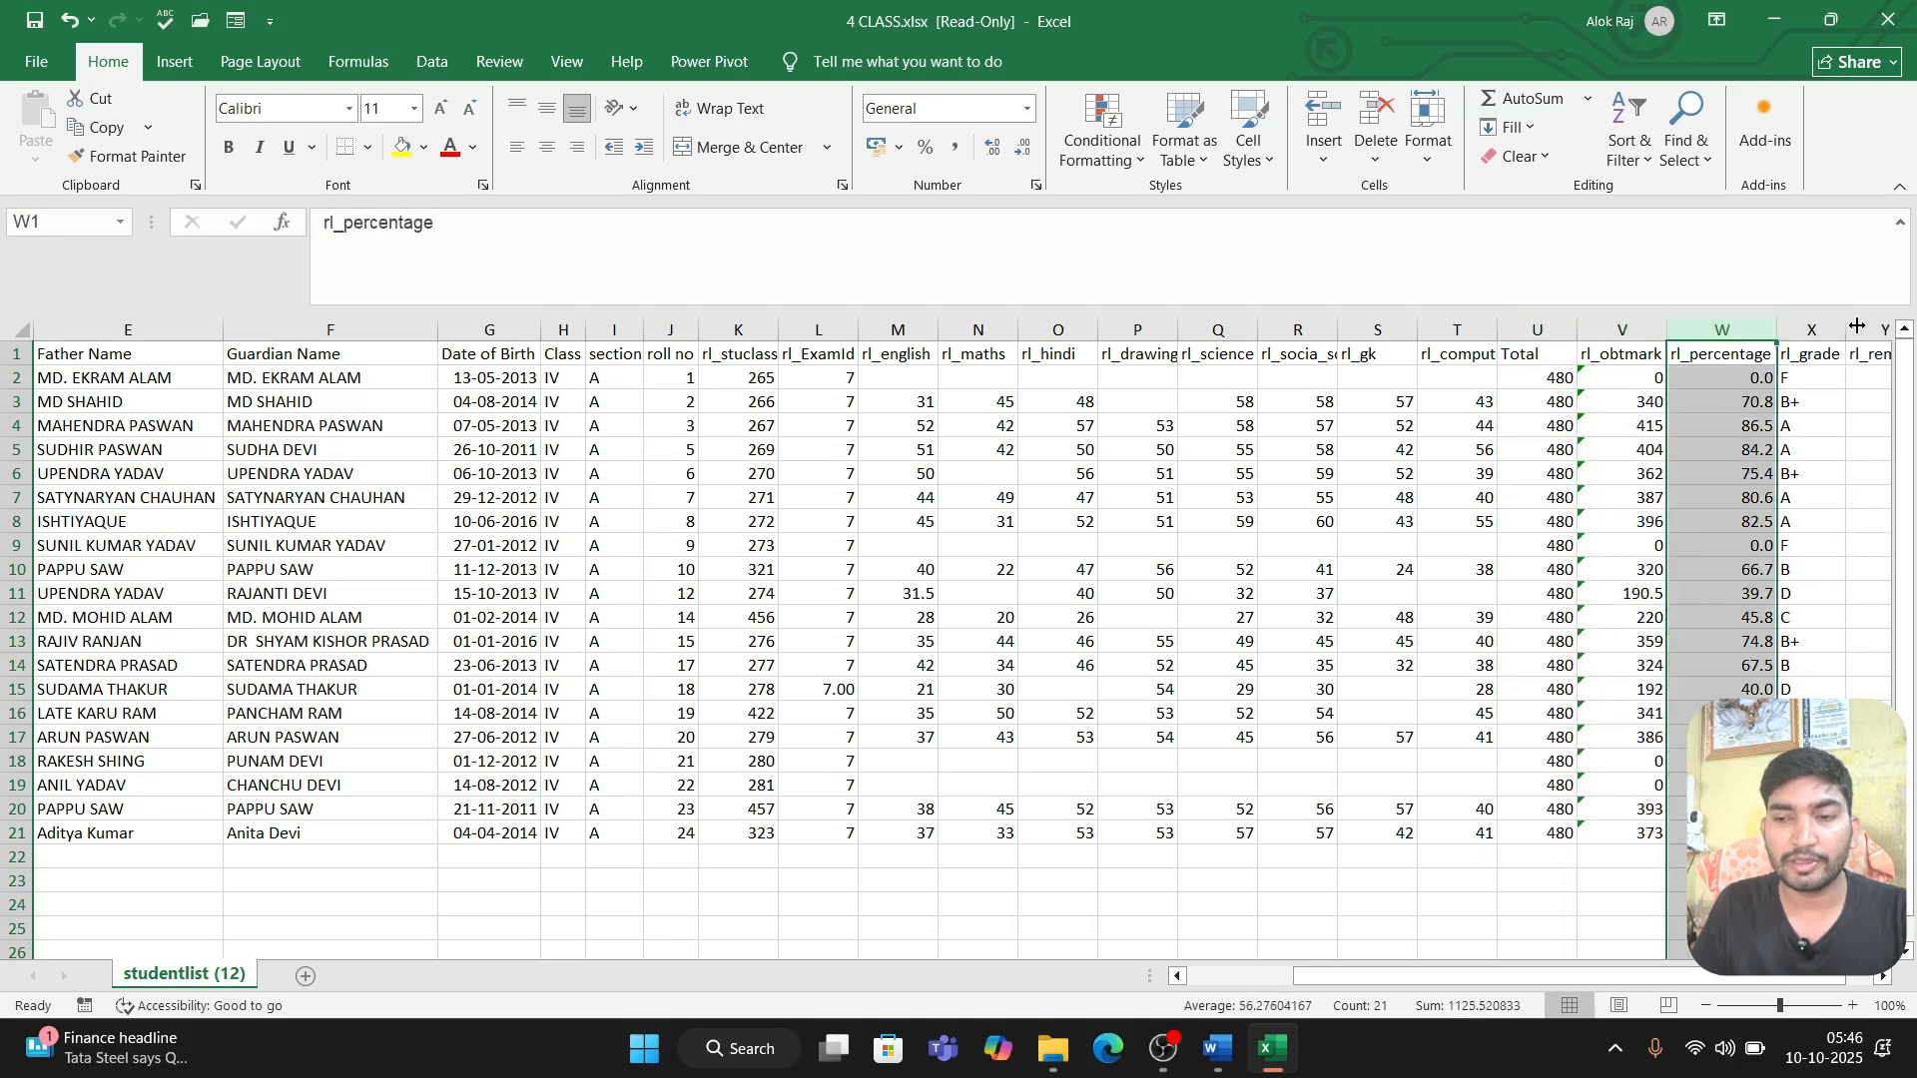
Step: Rename the rl_remarks column header in cell Y1 to "Rank"
left_click(1822, 376)
left_click(1868, 423)
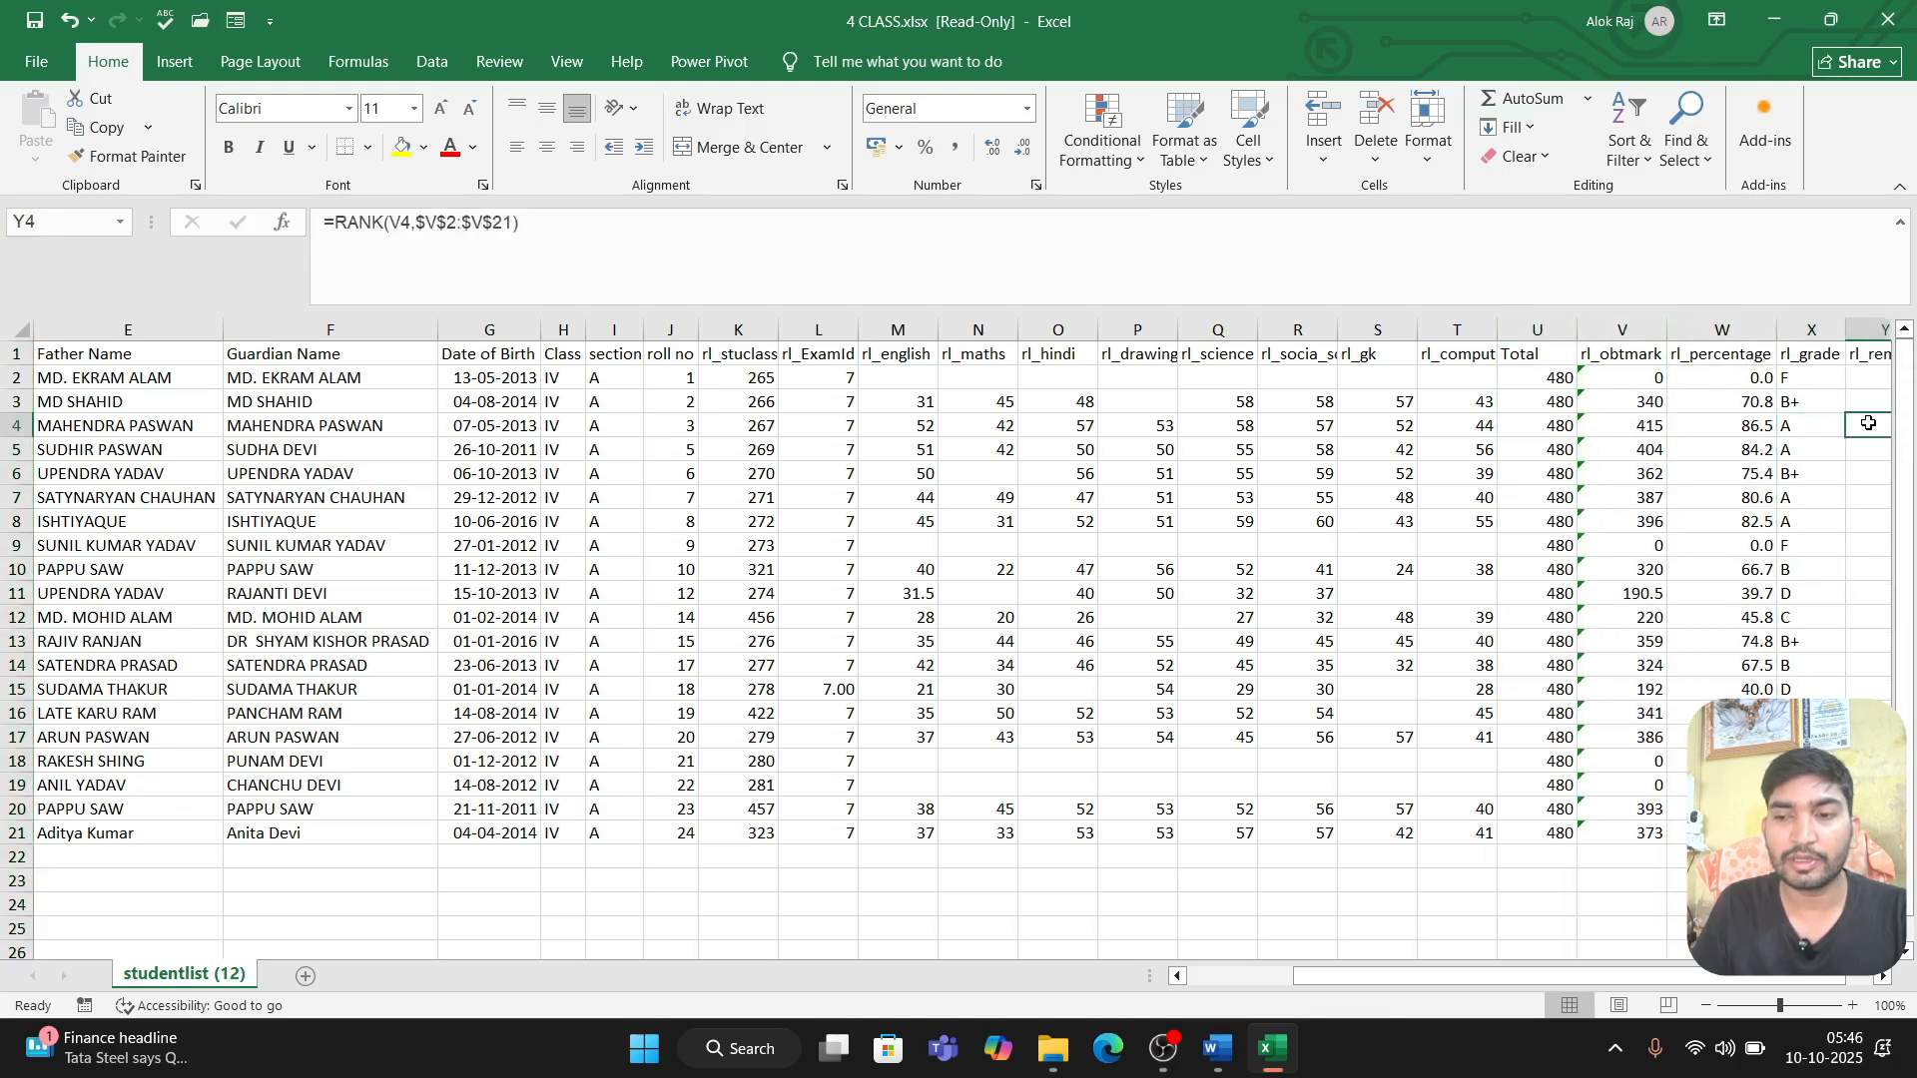
left_click_drag(1869, 423, 1905, 423)
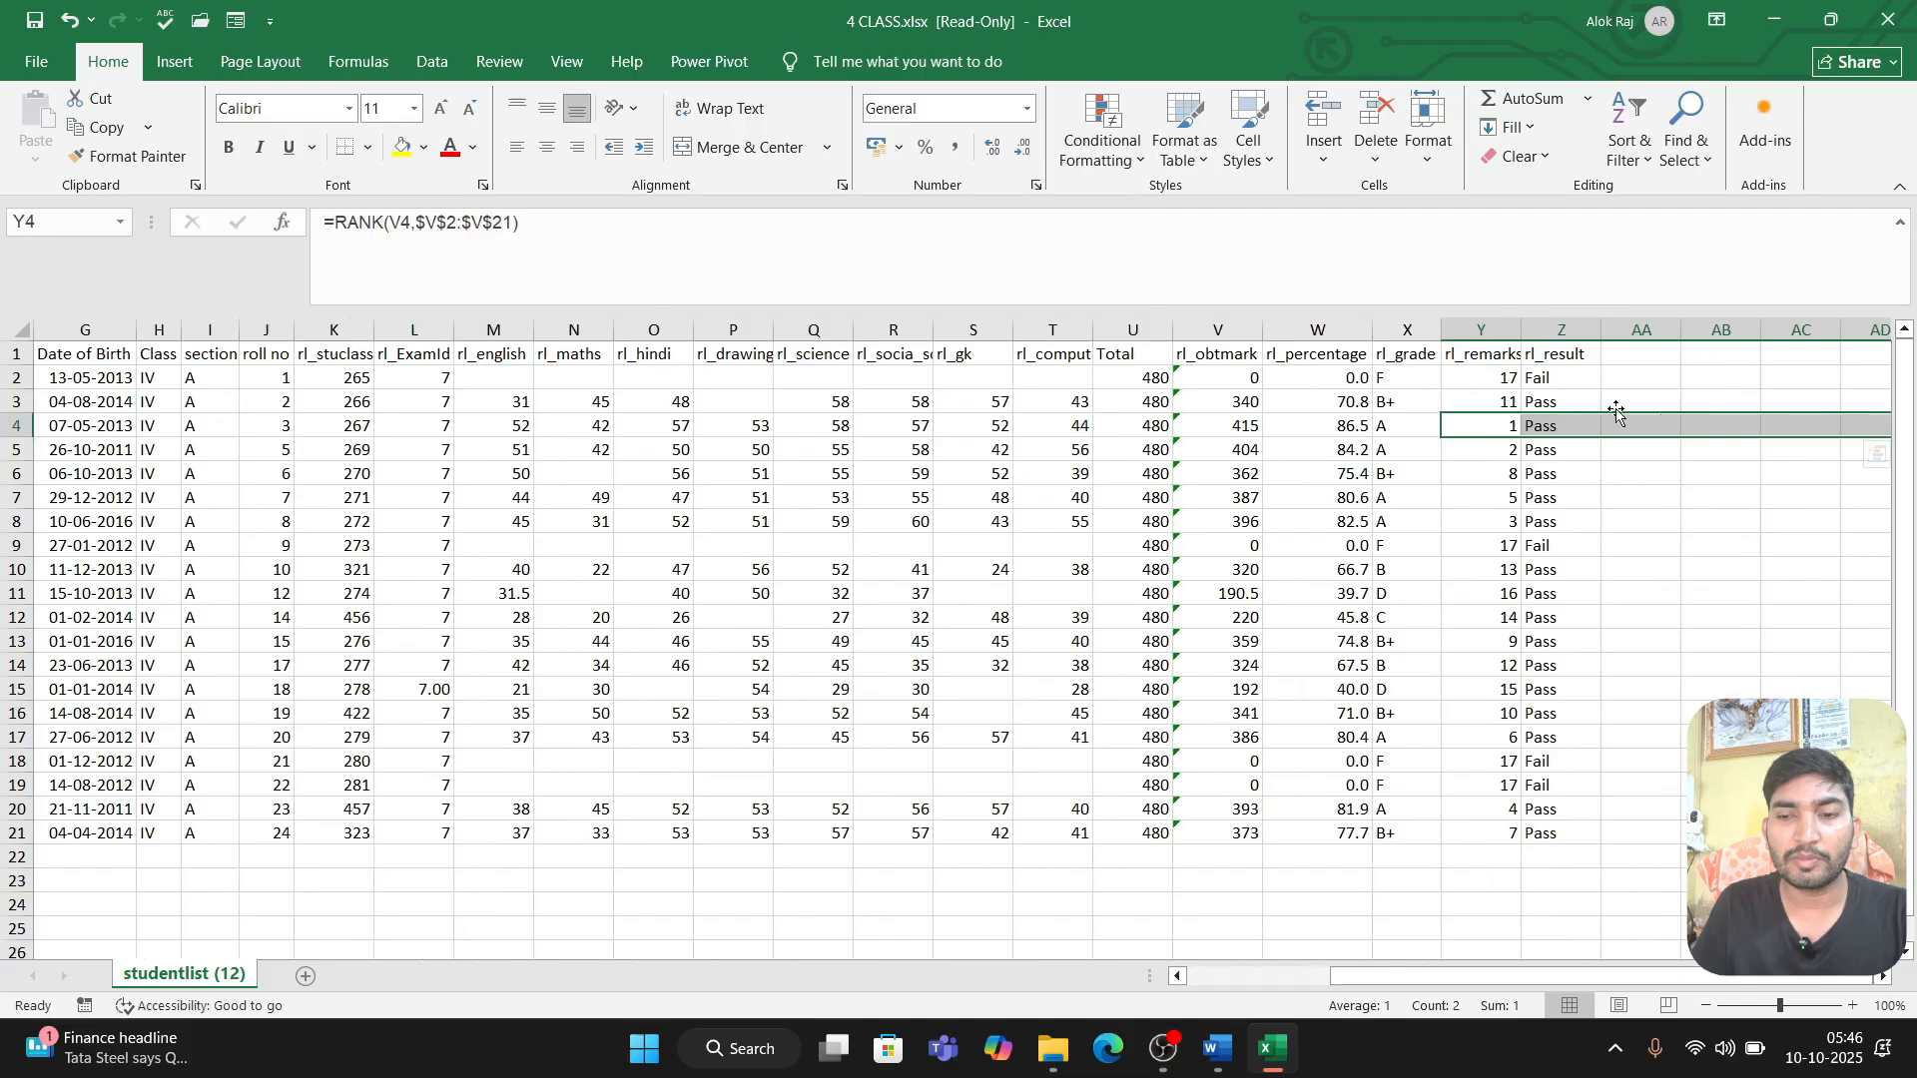
left_click(1487, 355)
type("Rank")
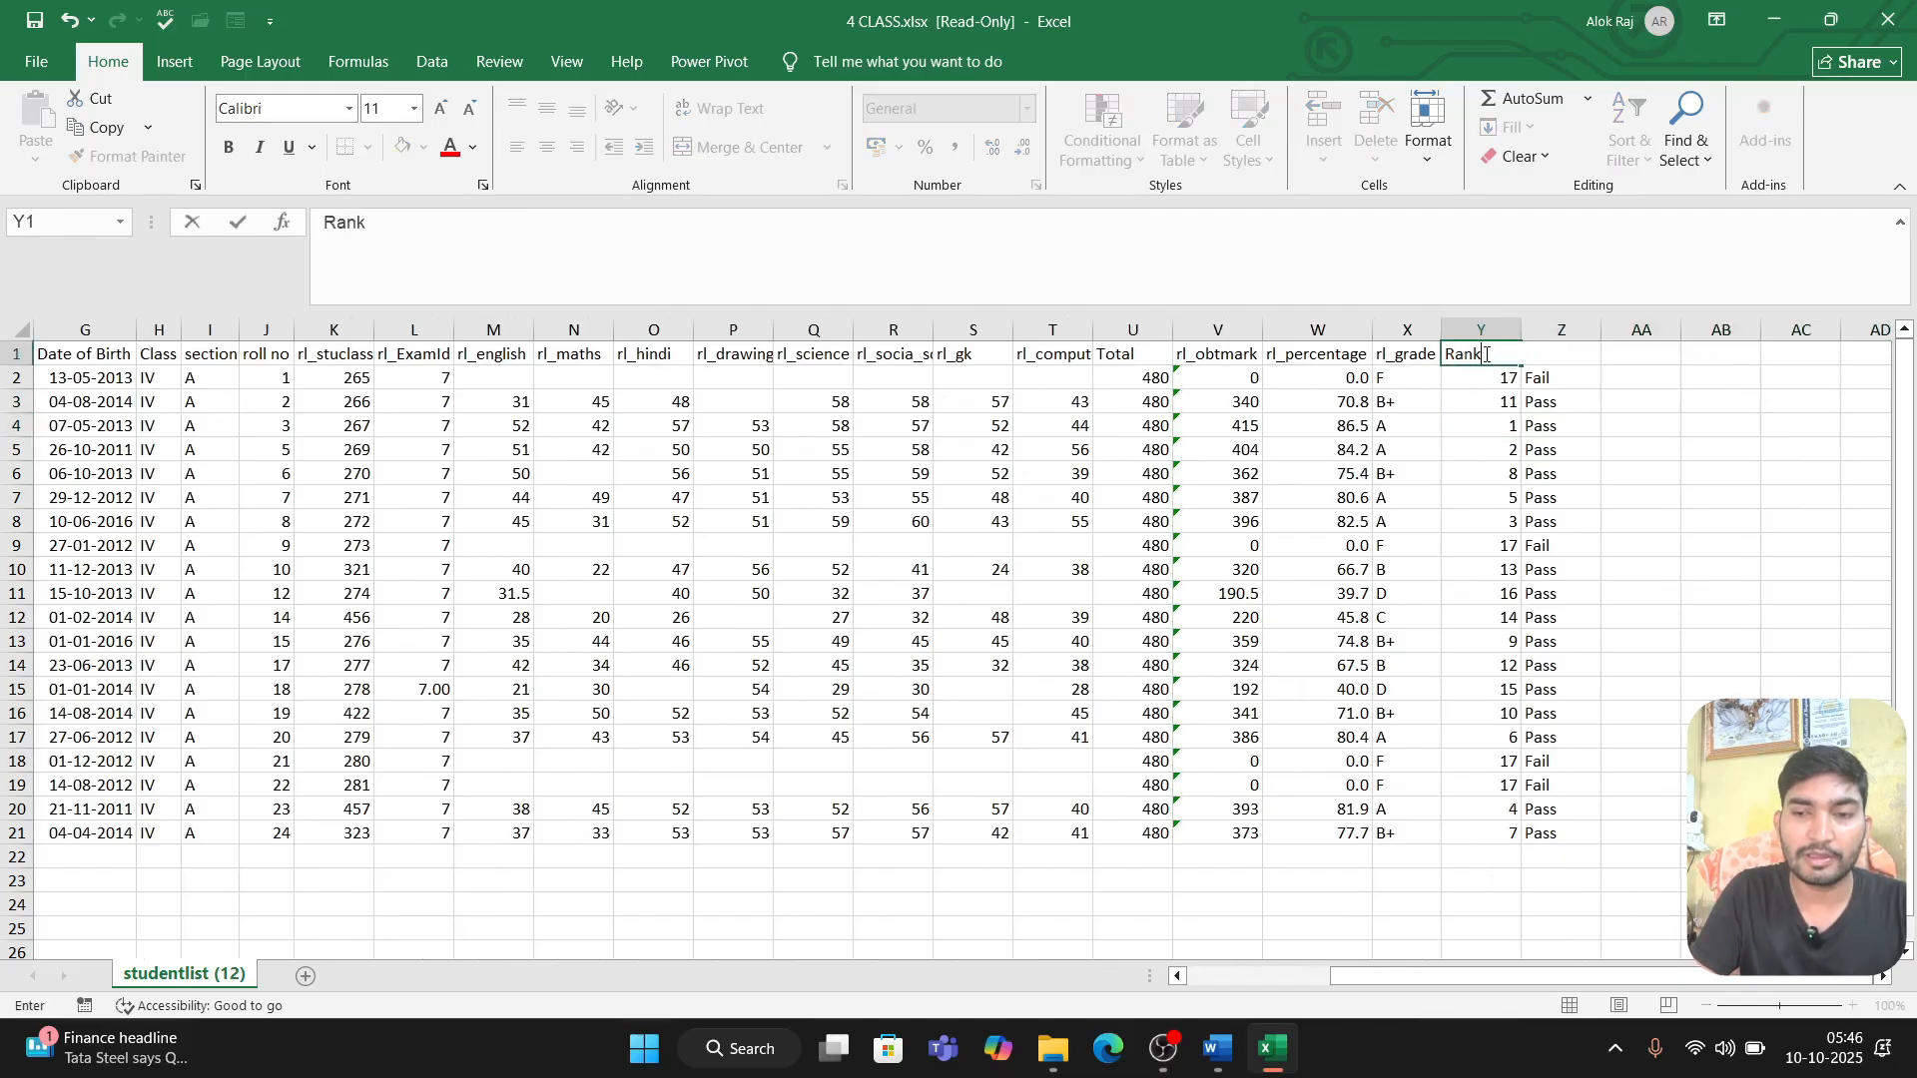
key("Tab")
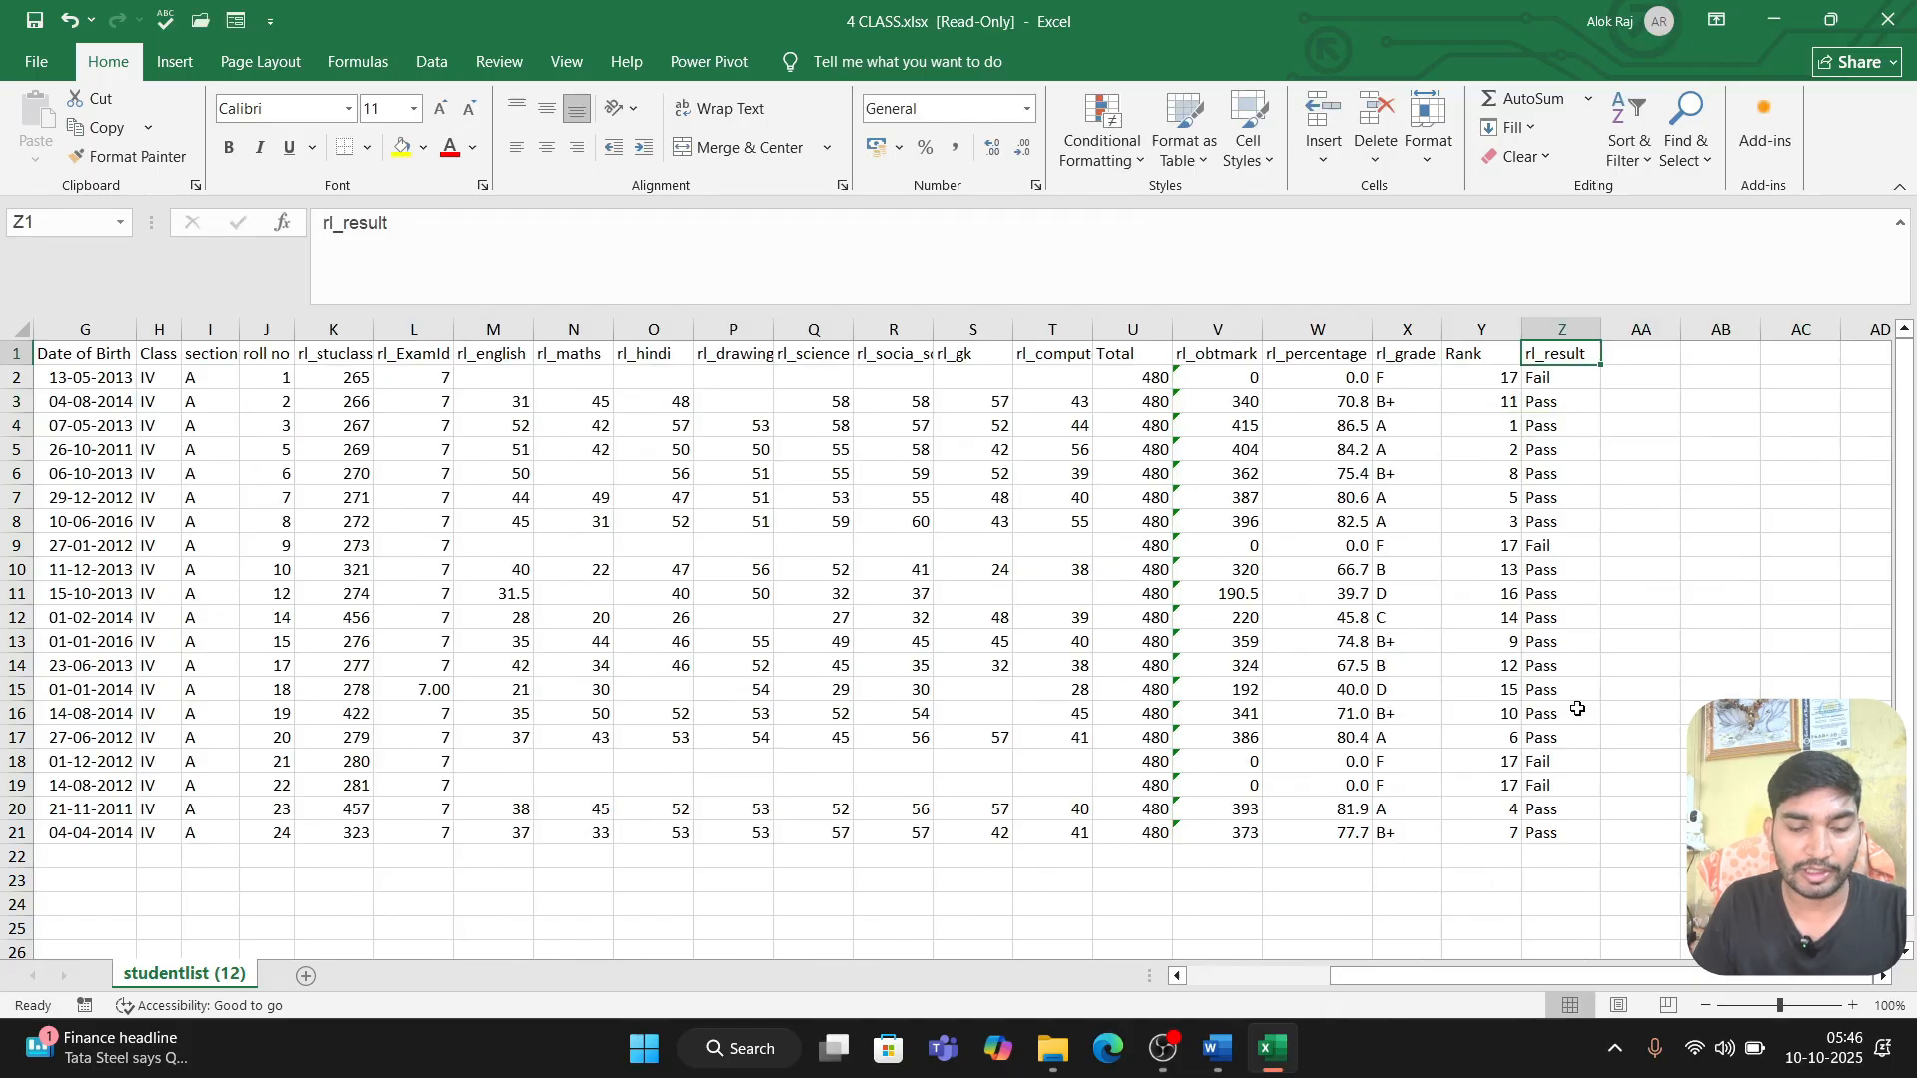
Step: Try to save the changes to the student workbook
key("ctrl+s")
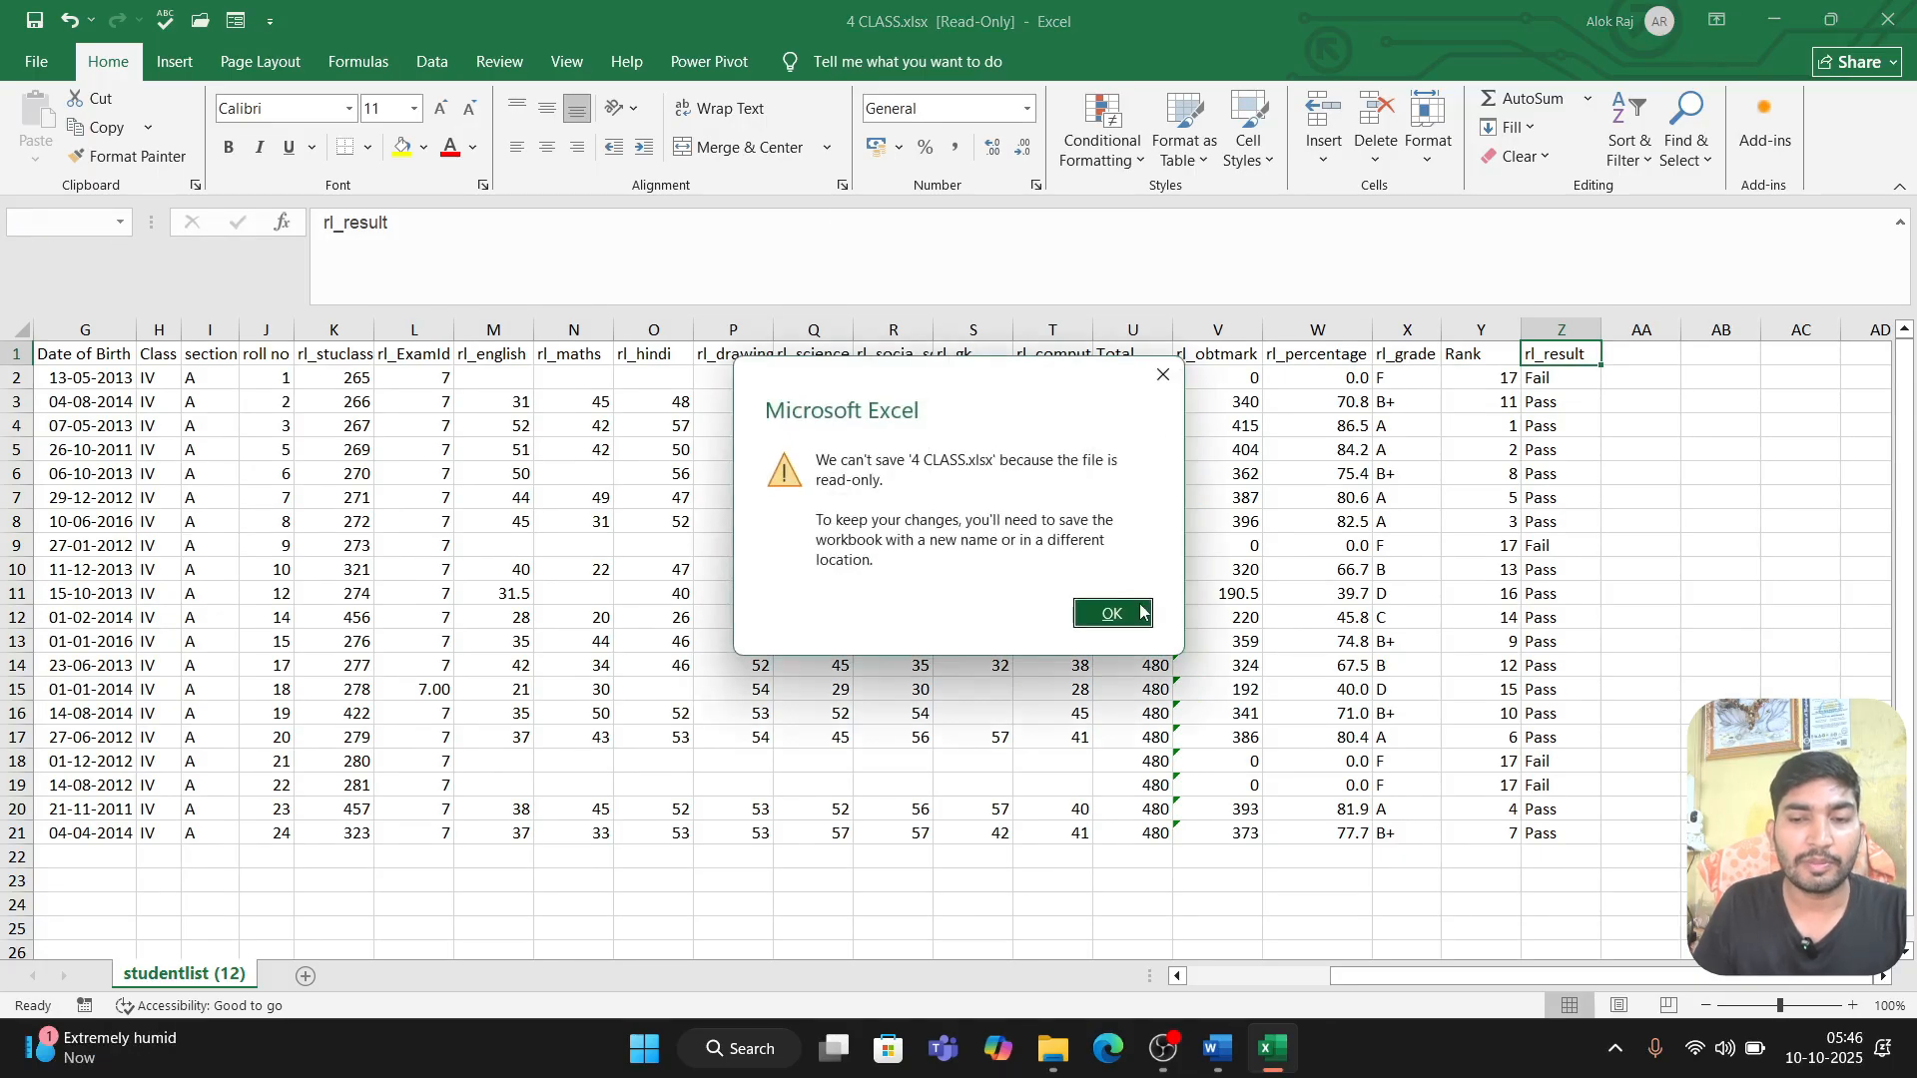
left_click(1164, 374)
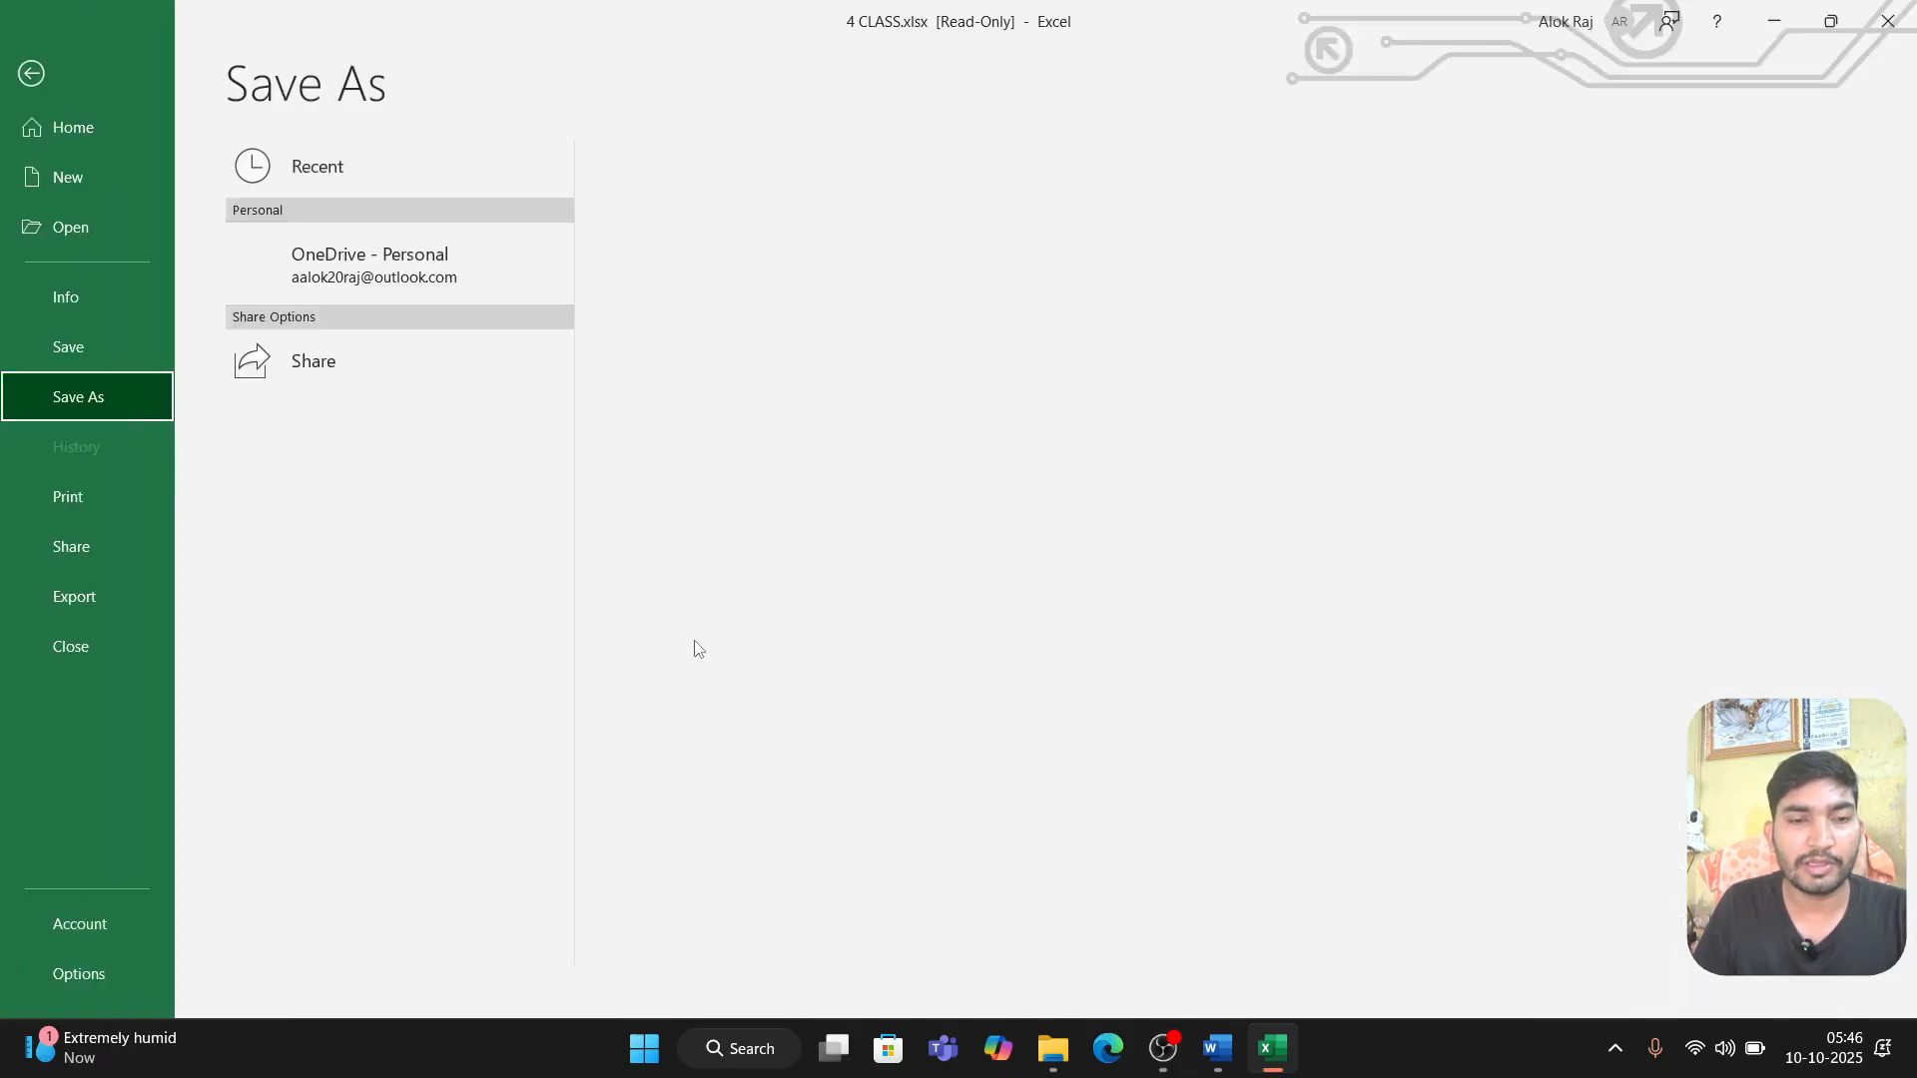
key("Escape")
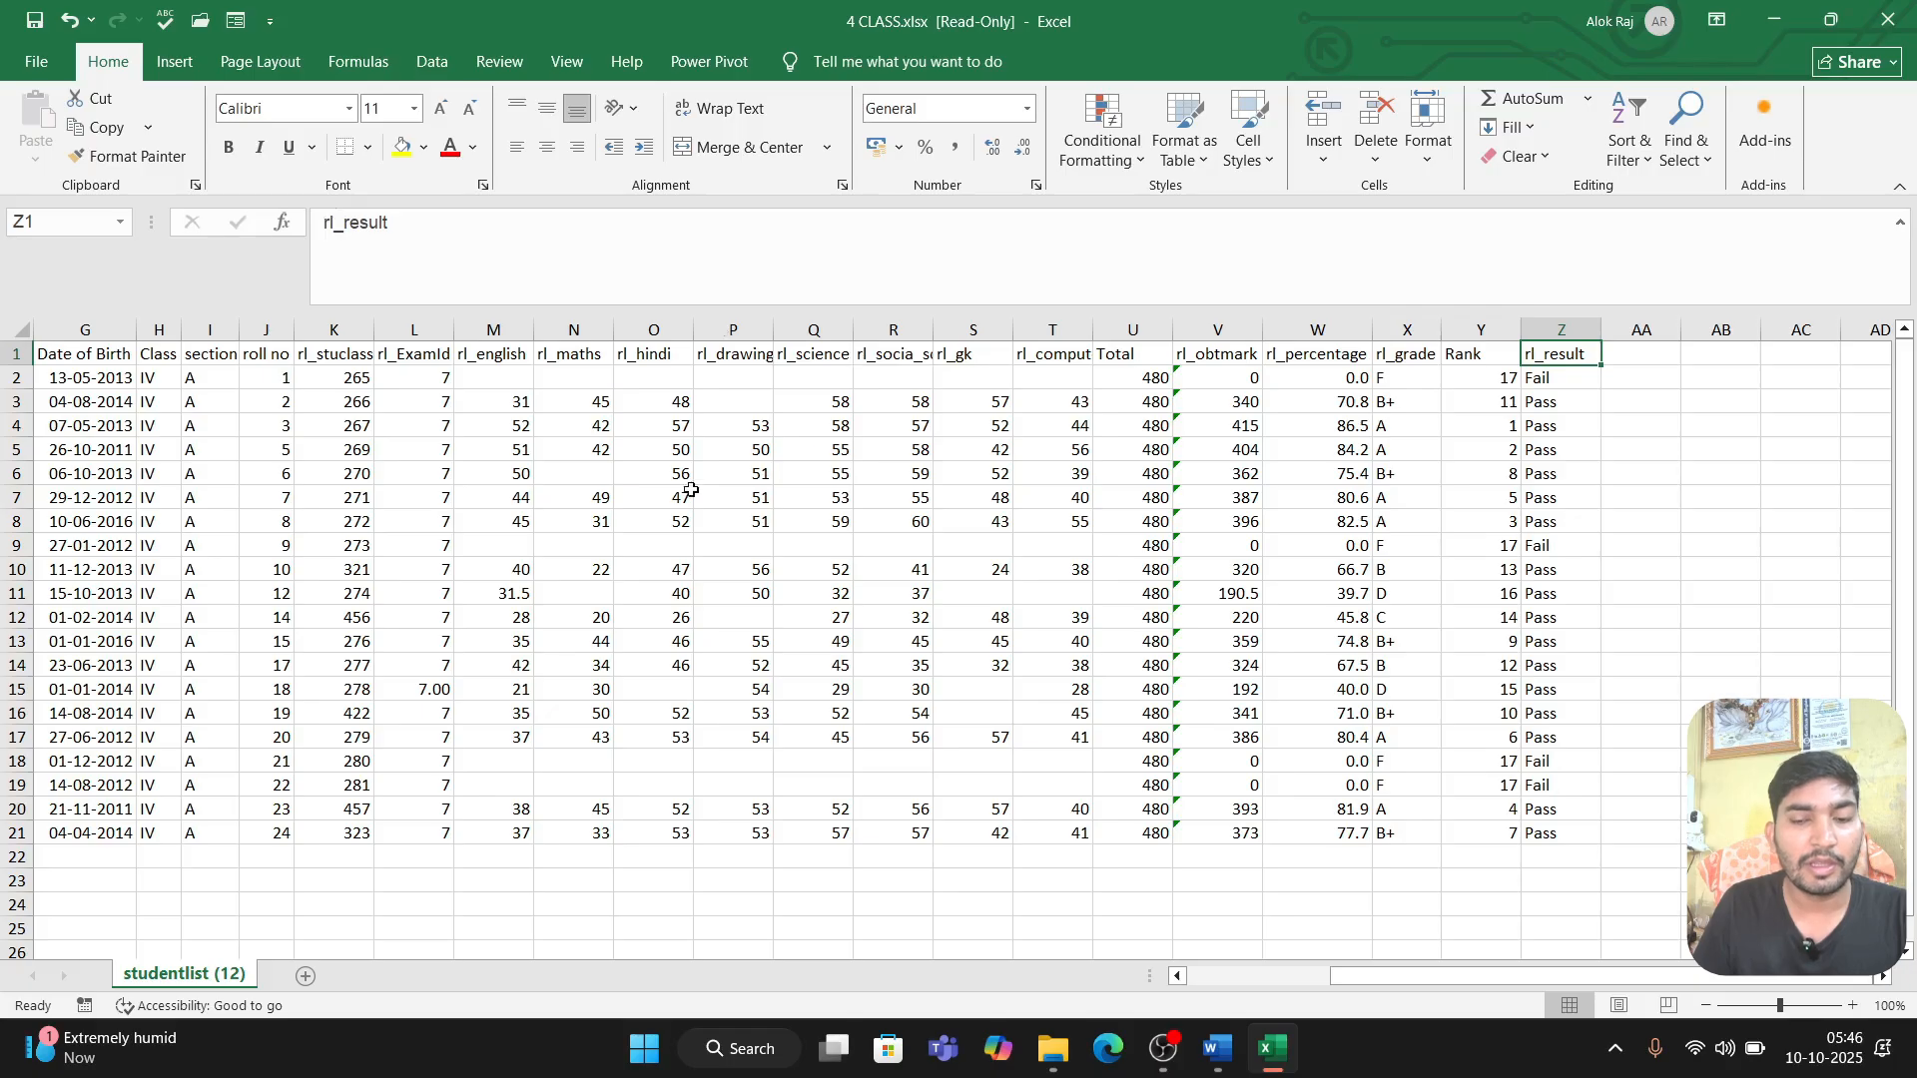
Step: Switch to Word and create a new blank document
left_click(1214, 1050)
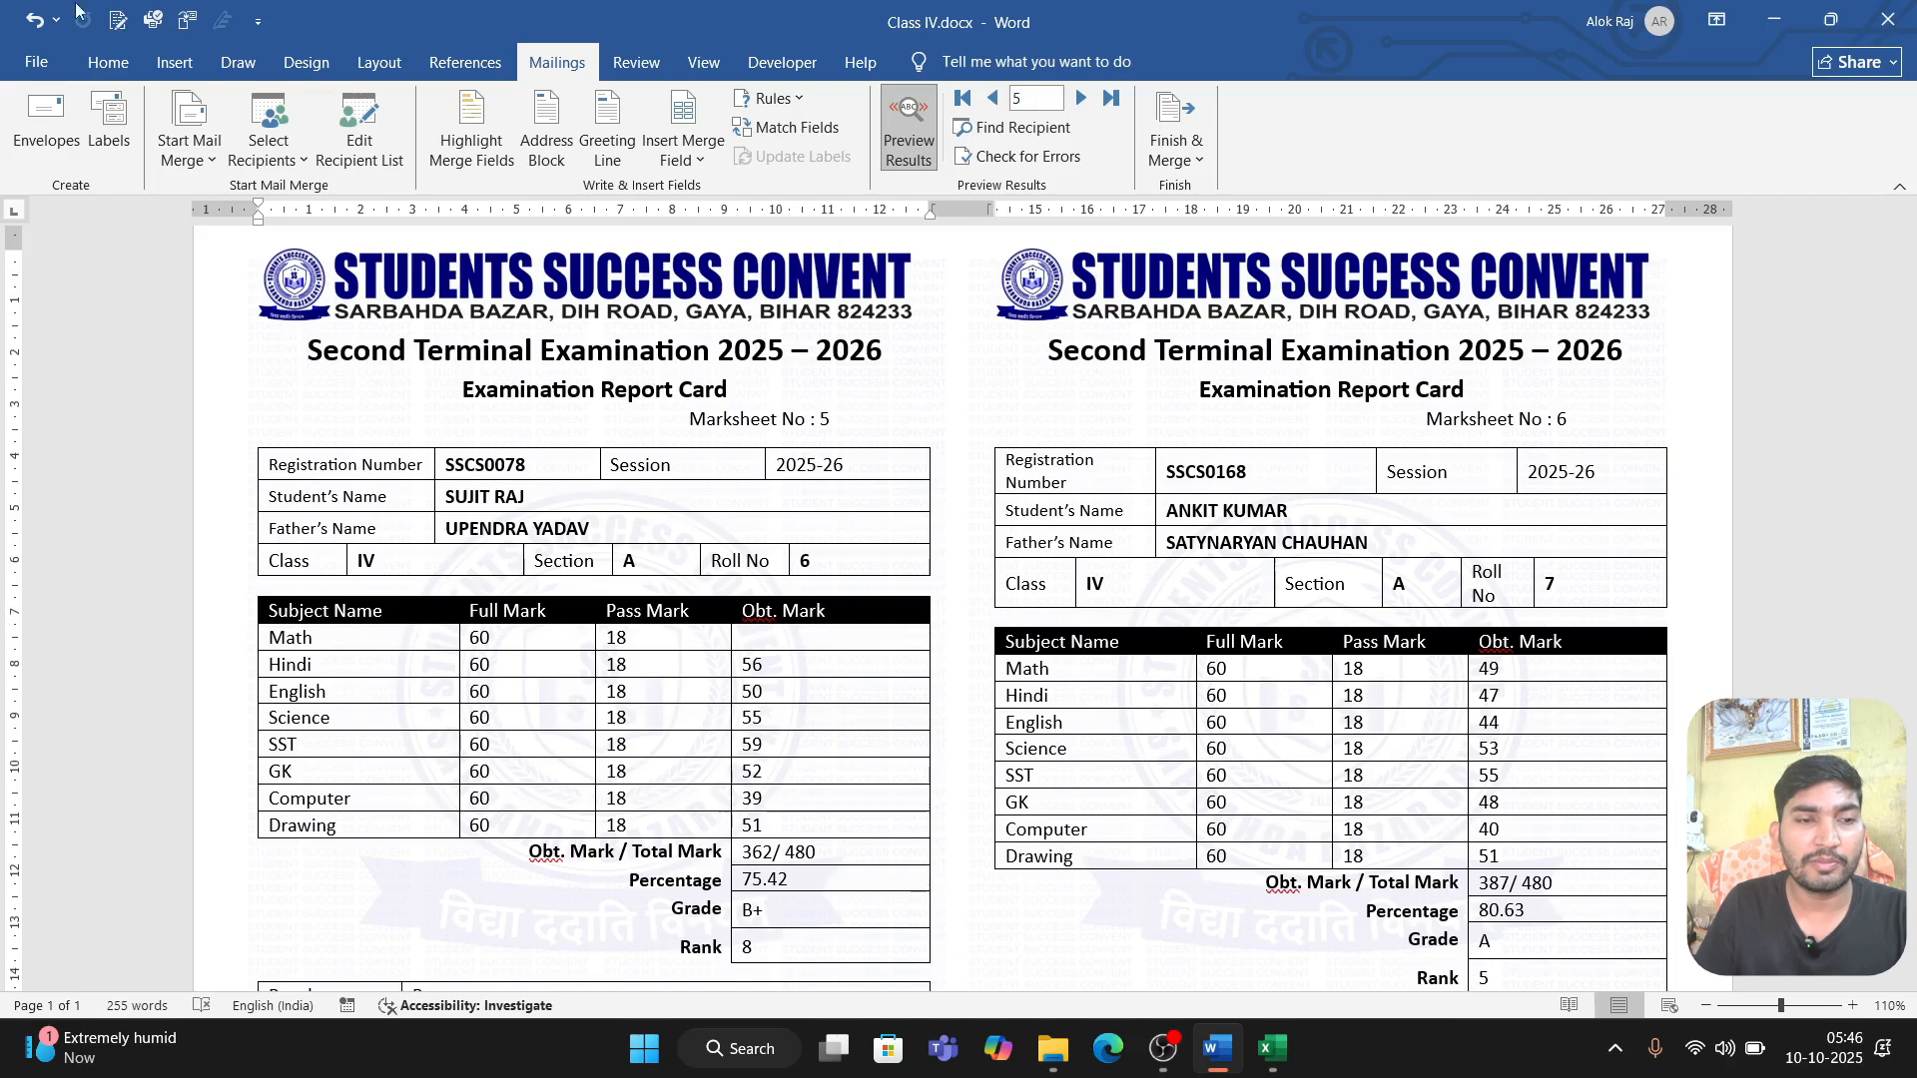
left_click(37, 62)
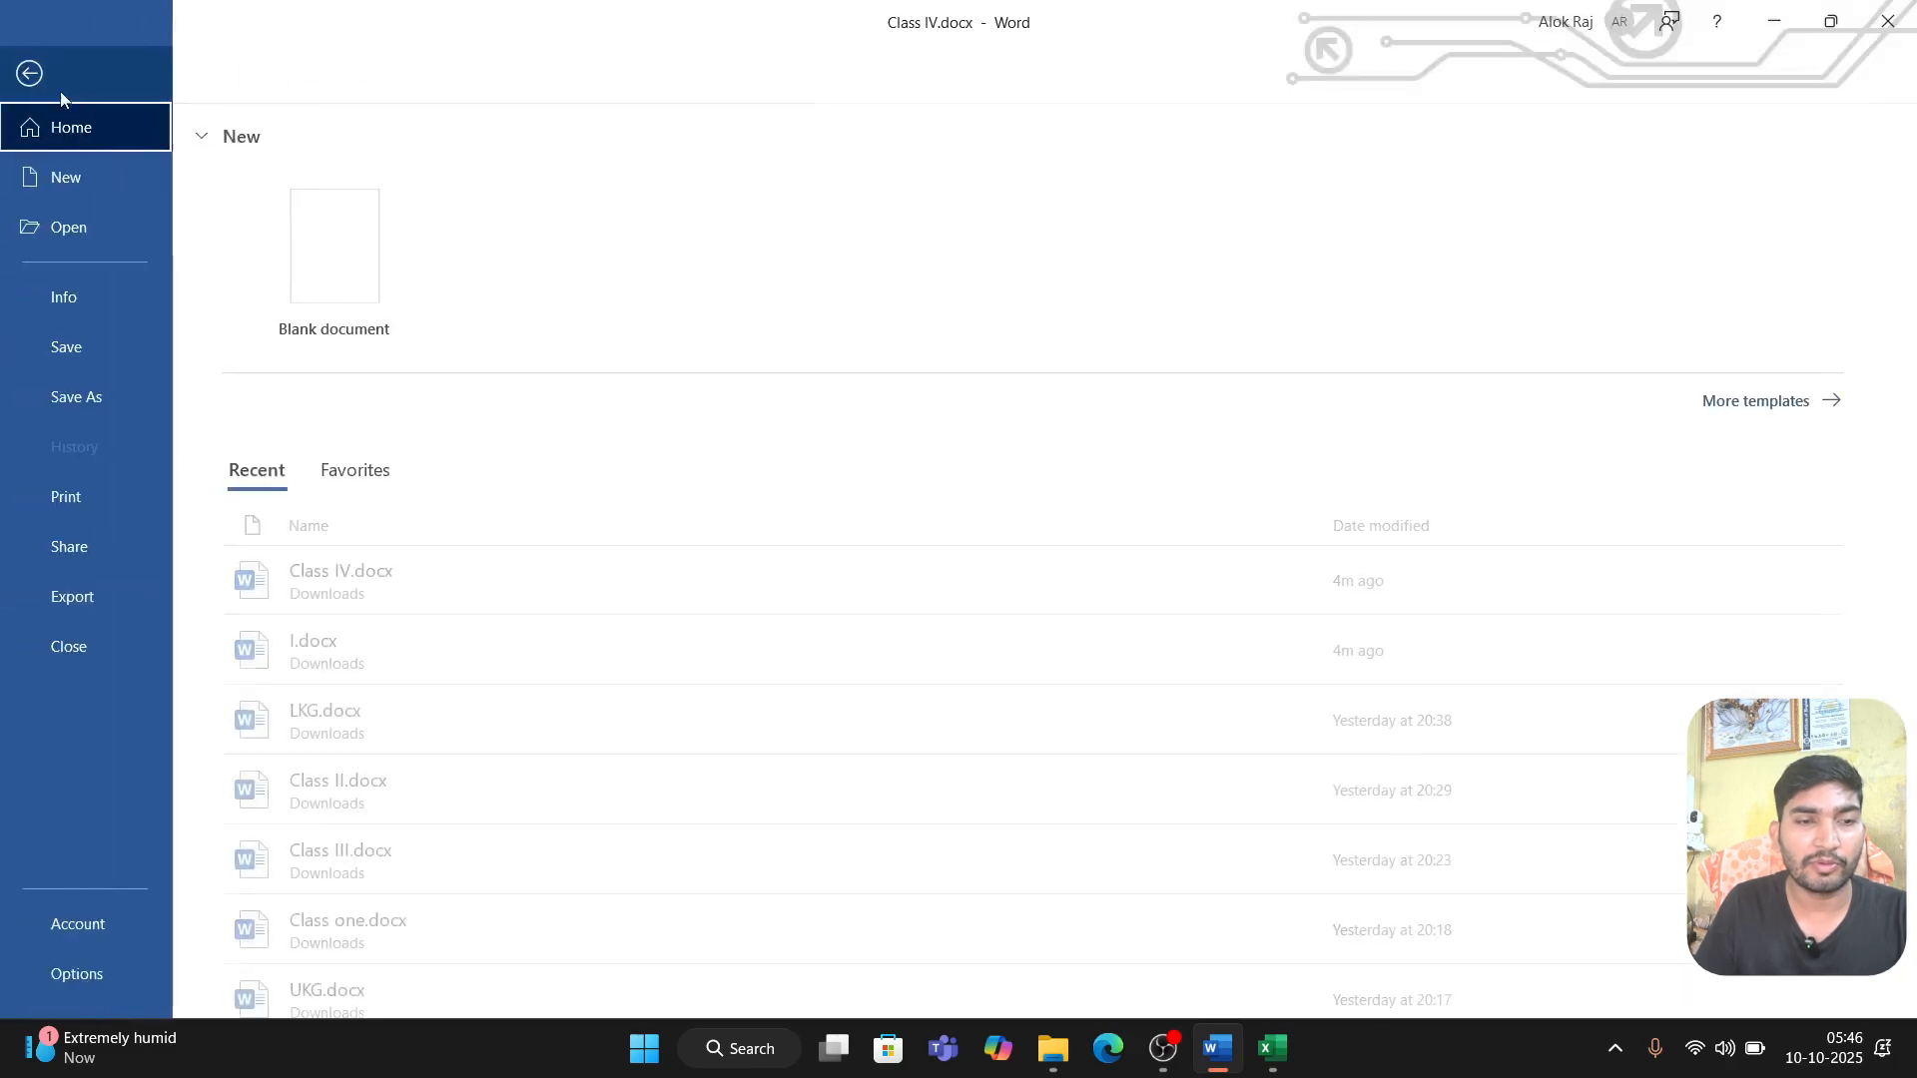
left_click(278, 212)
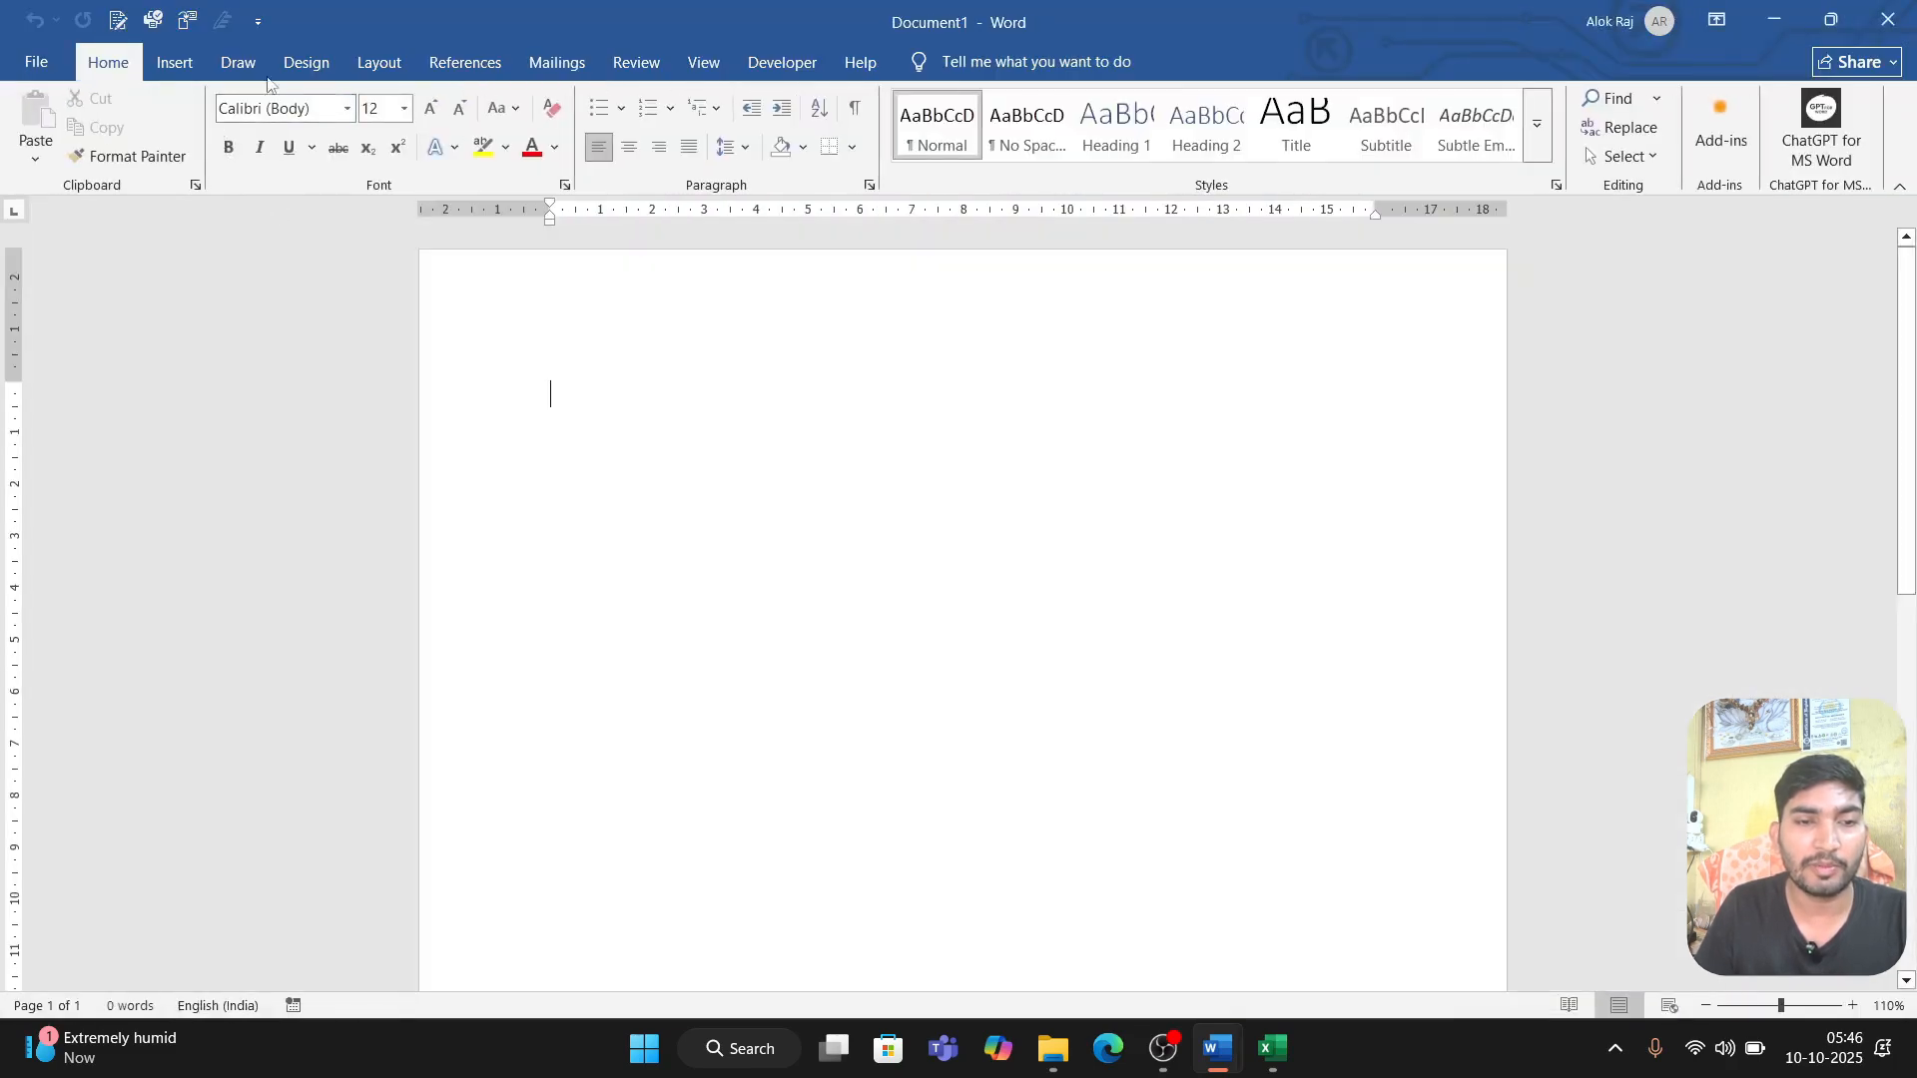
Step: Set the new document's page margins to Narrow
left_click(379, 68)
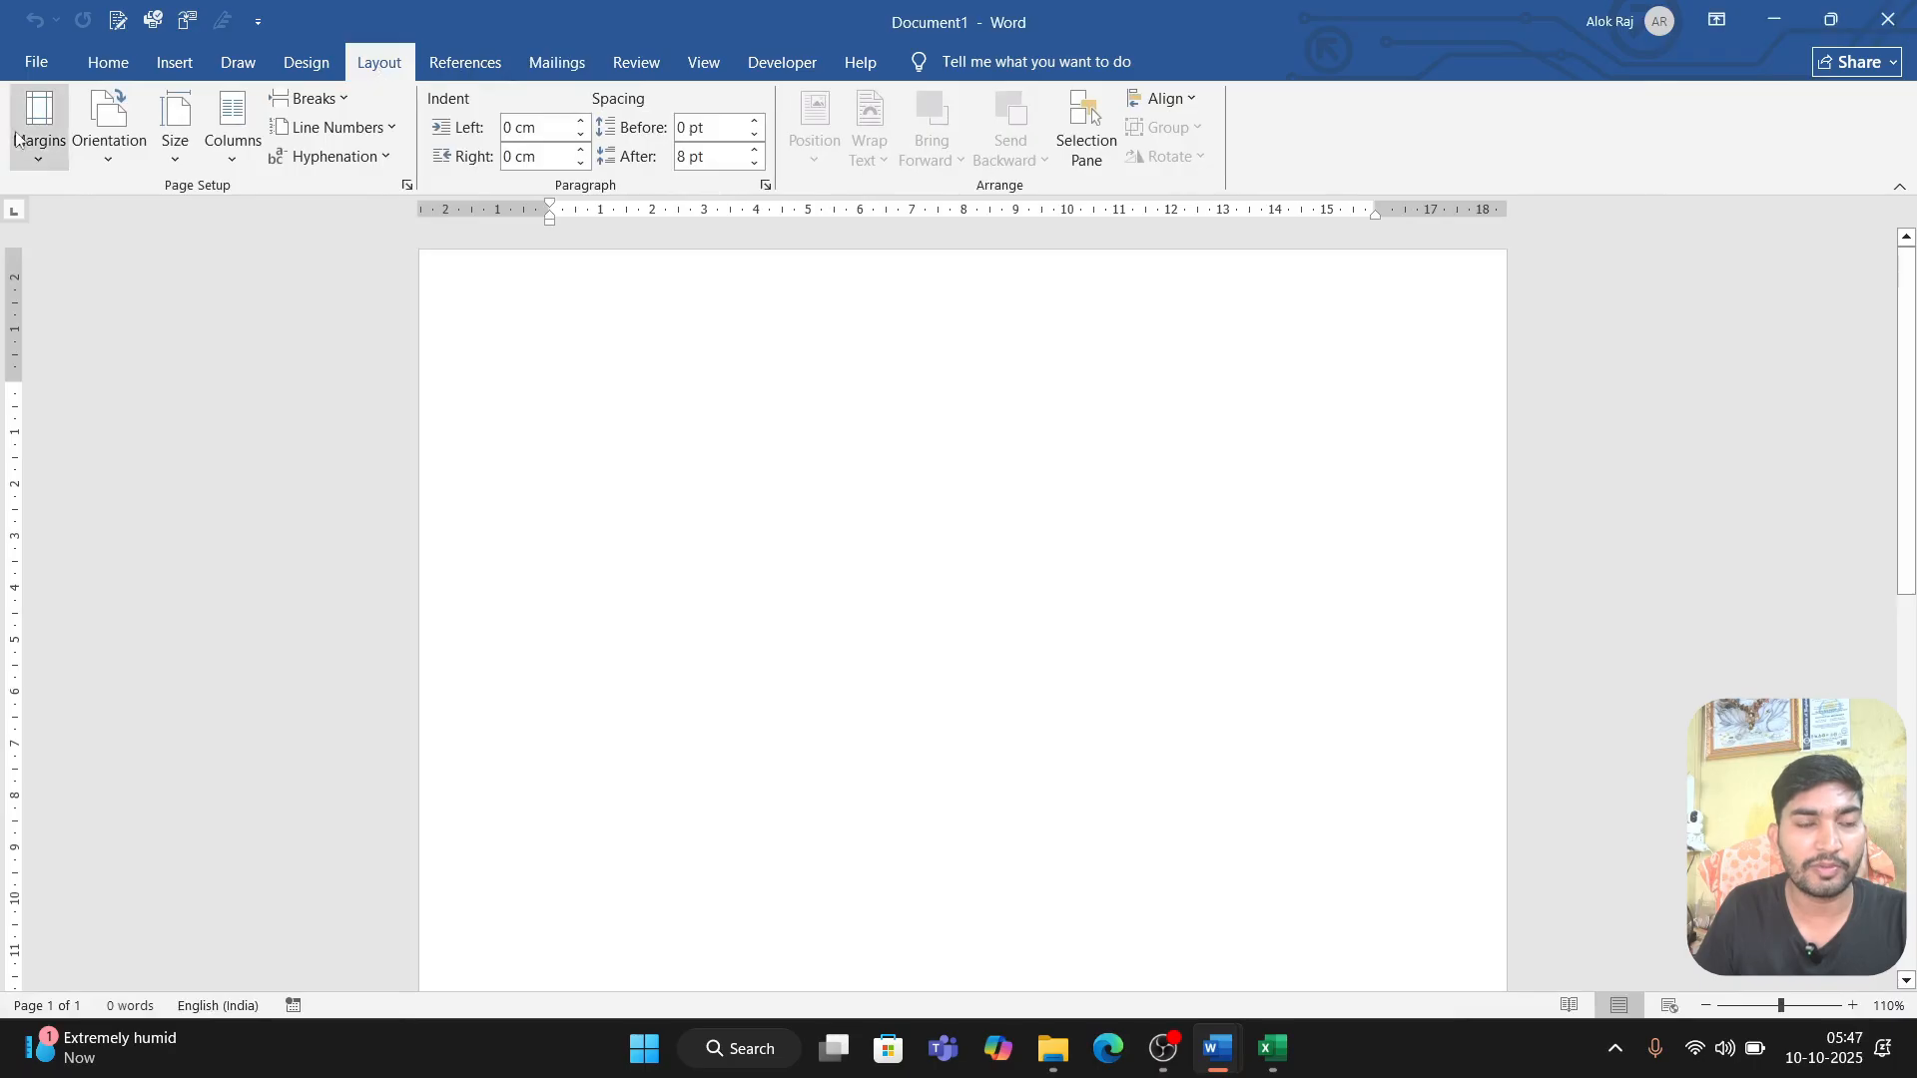
left_click(30, 150)
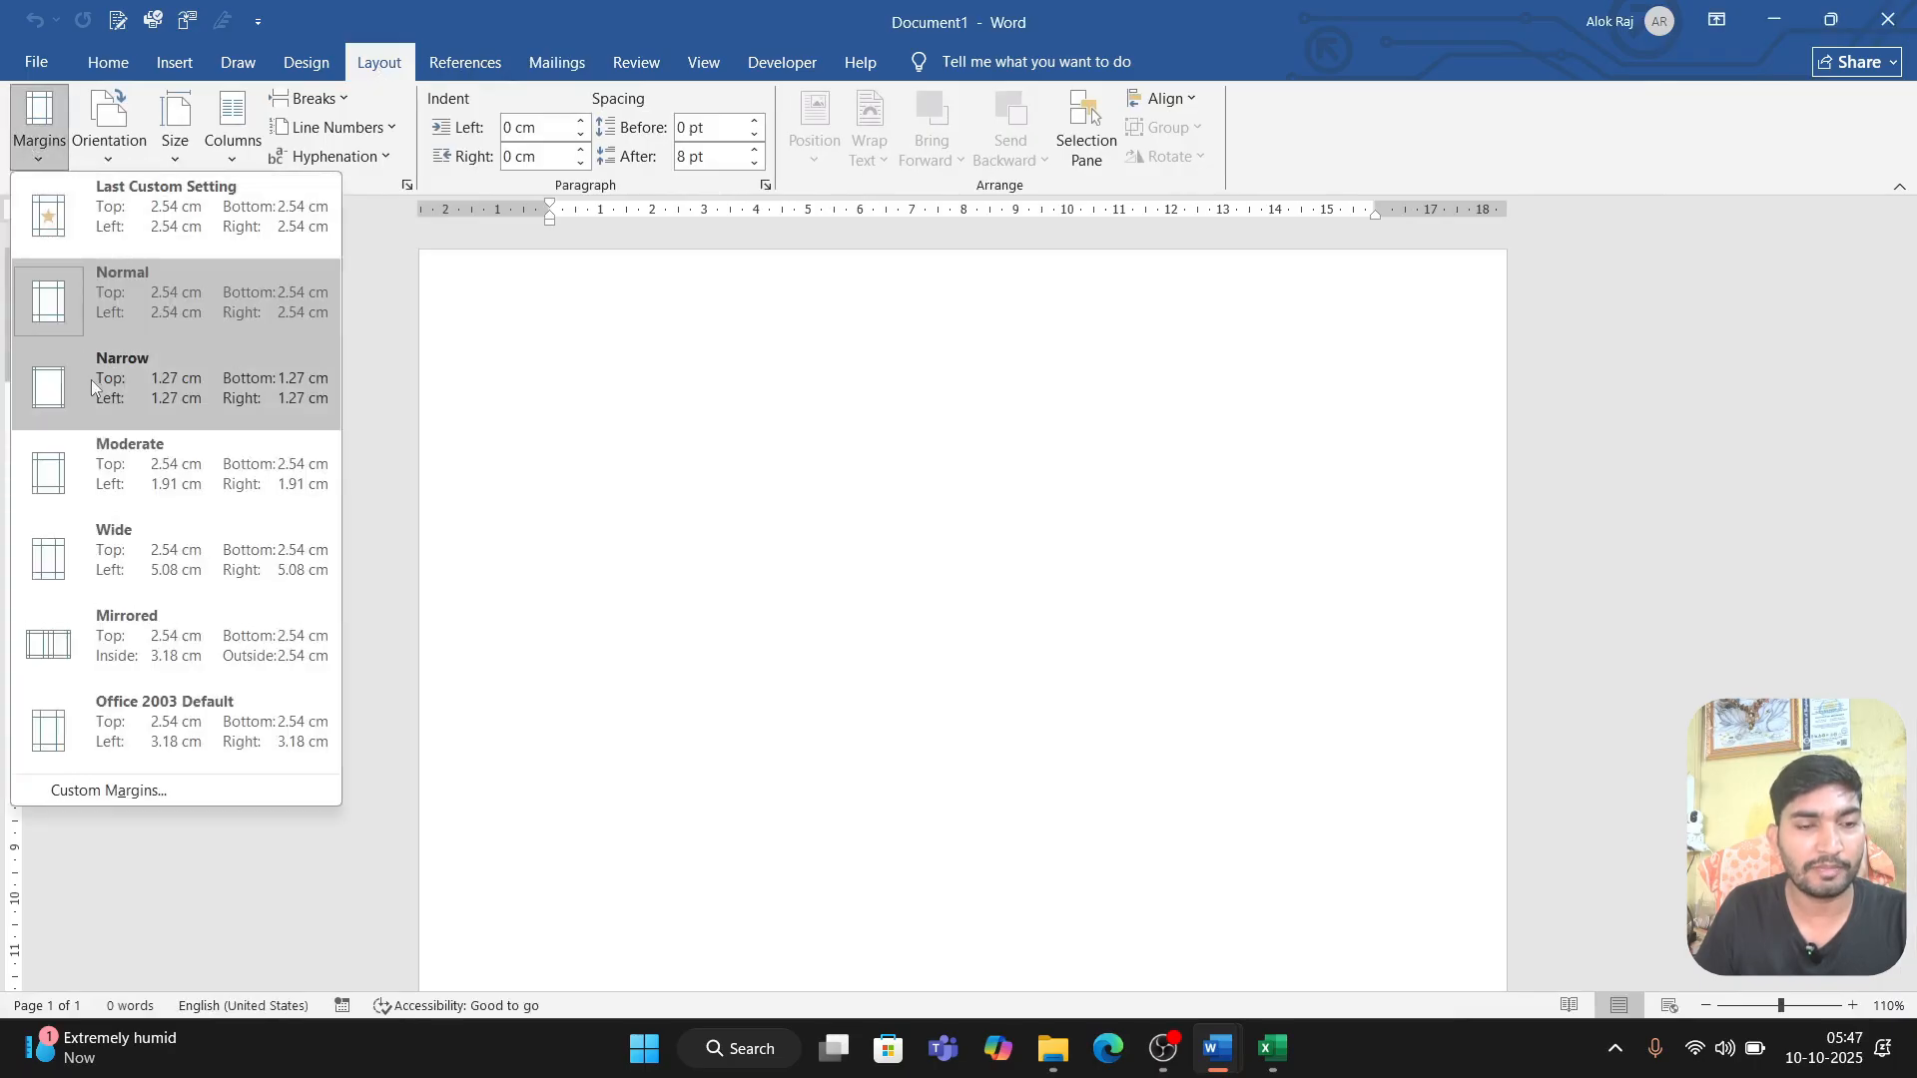
left_click(92, 379)
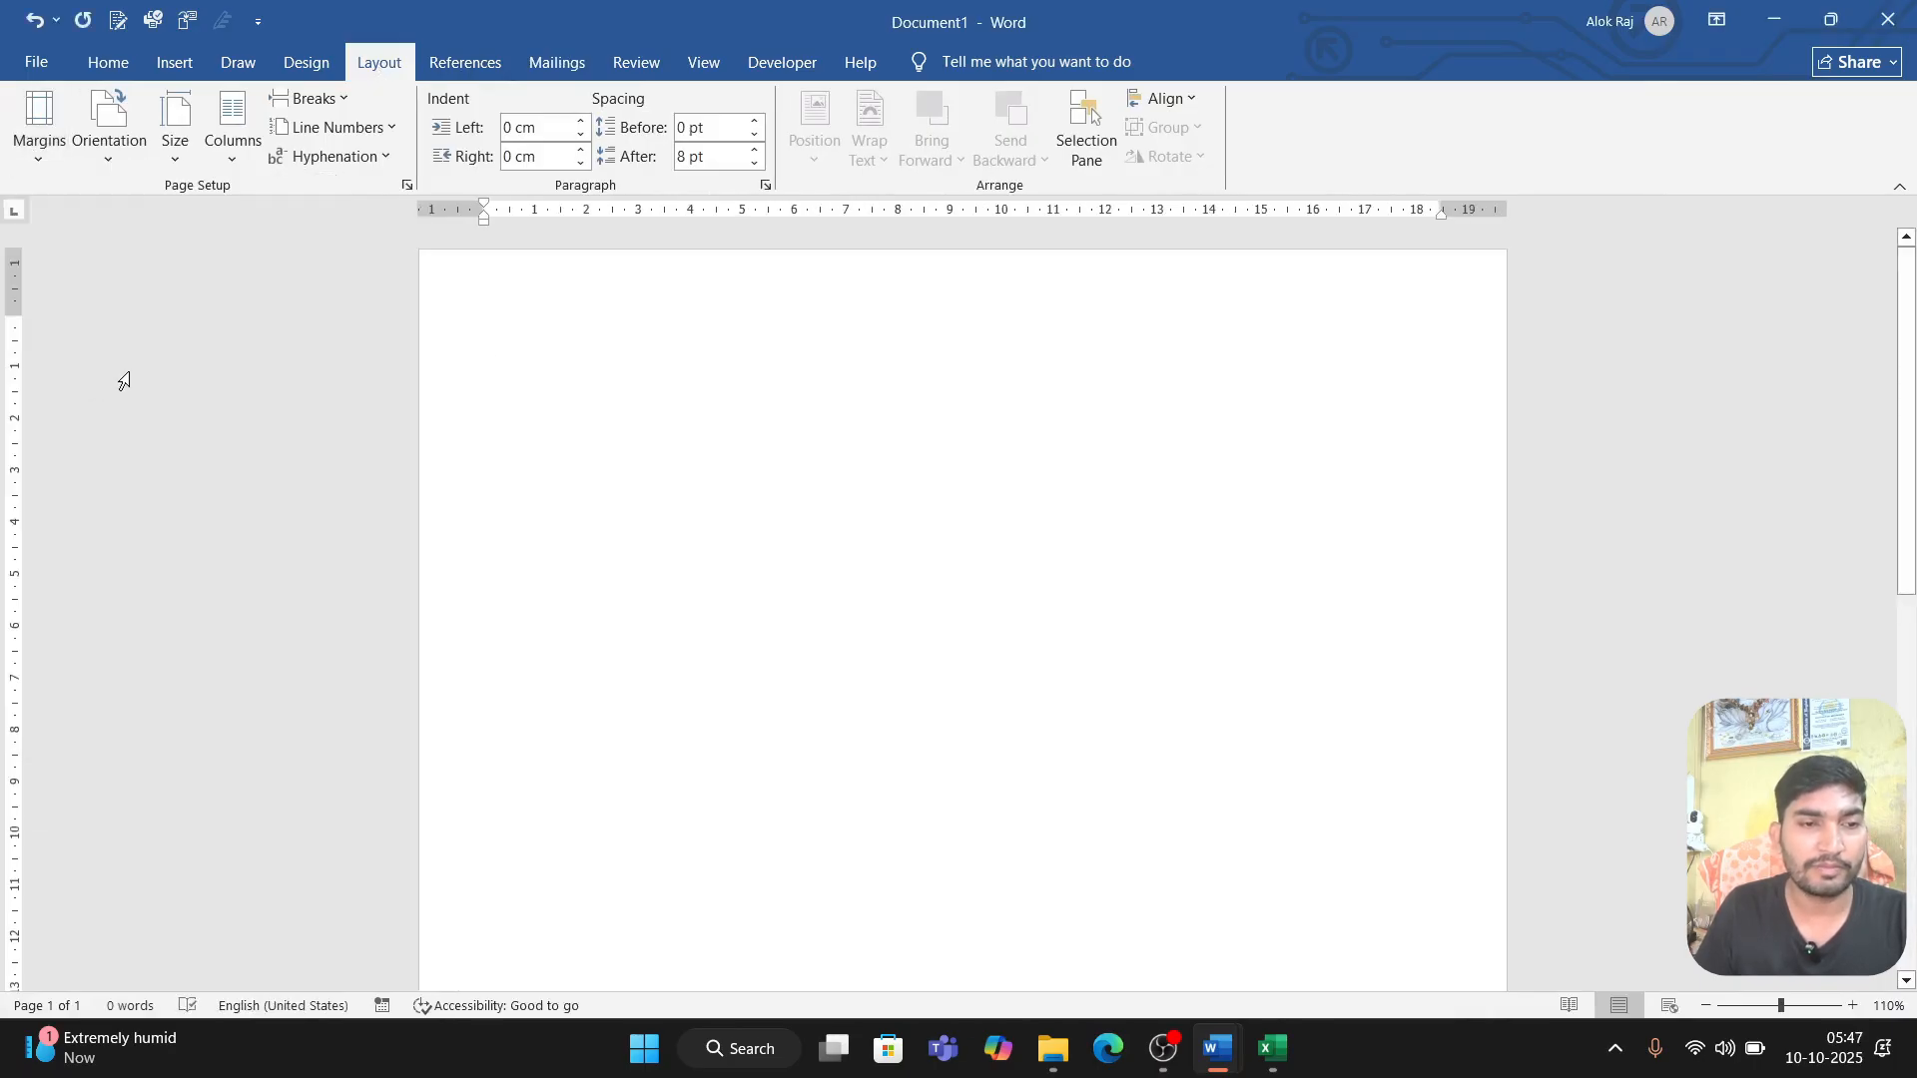
Step: Set the page orientation to Landscape and split the page into two columns
left_click(132, 157)
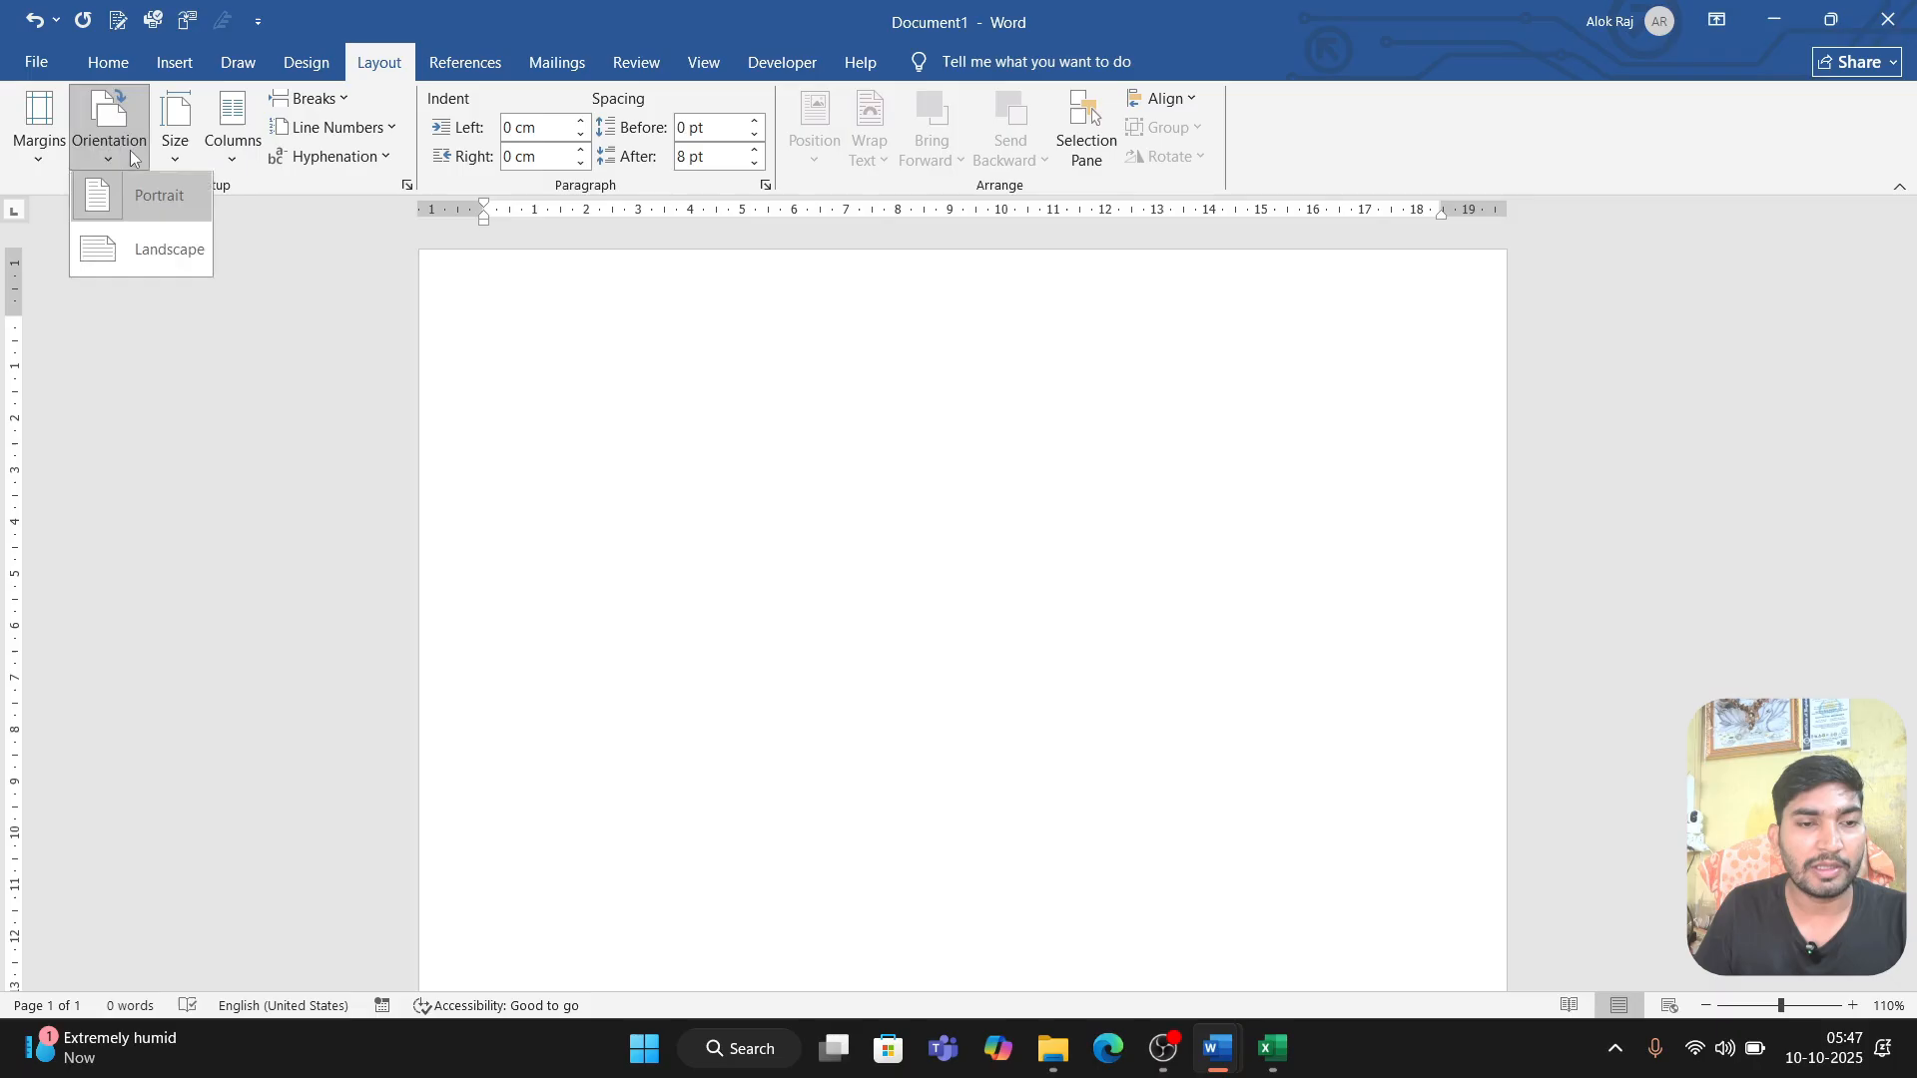
left_click(138, 258)
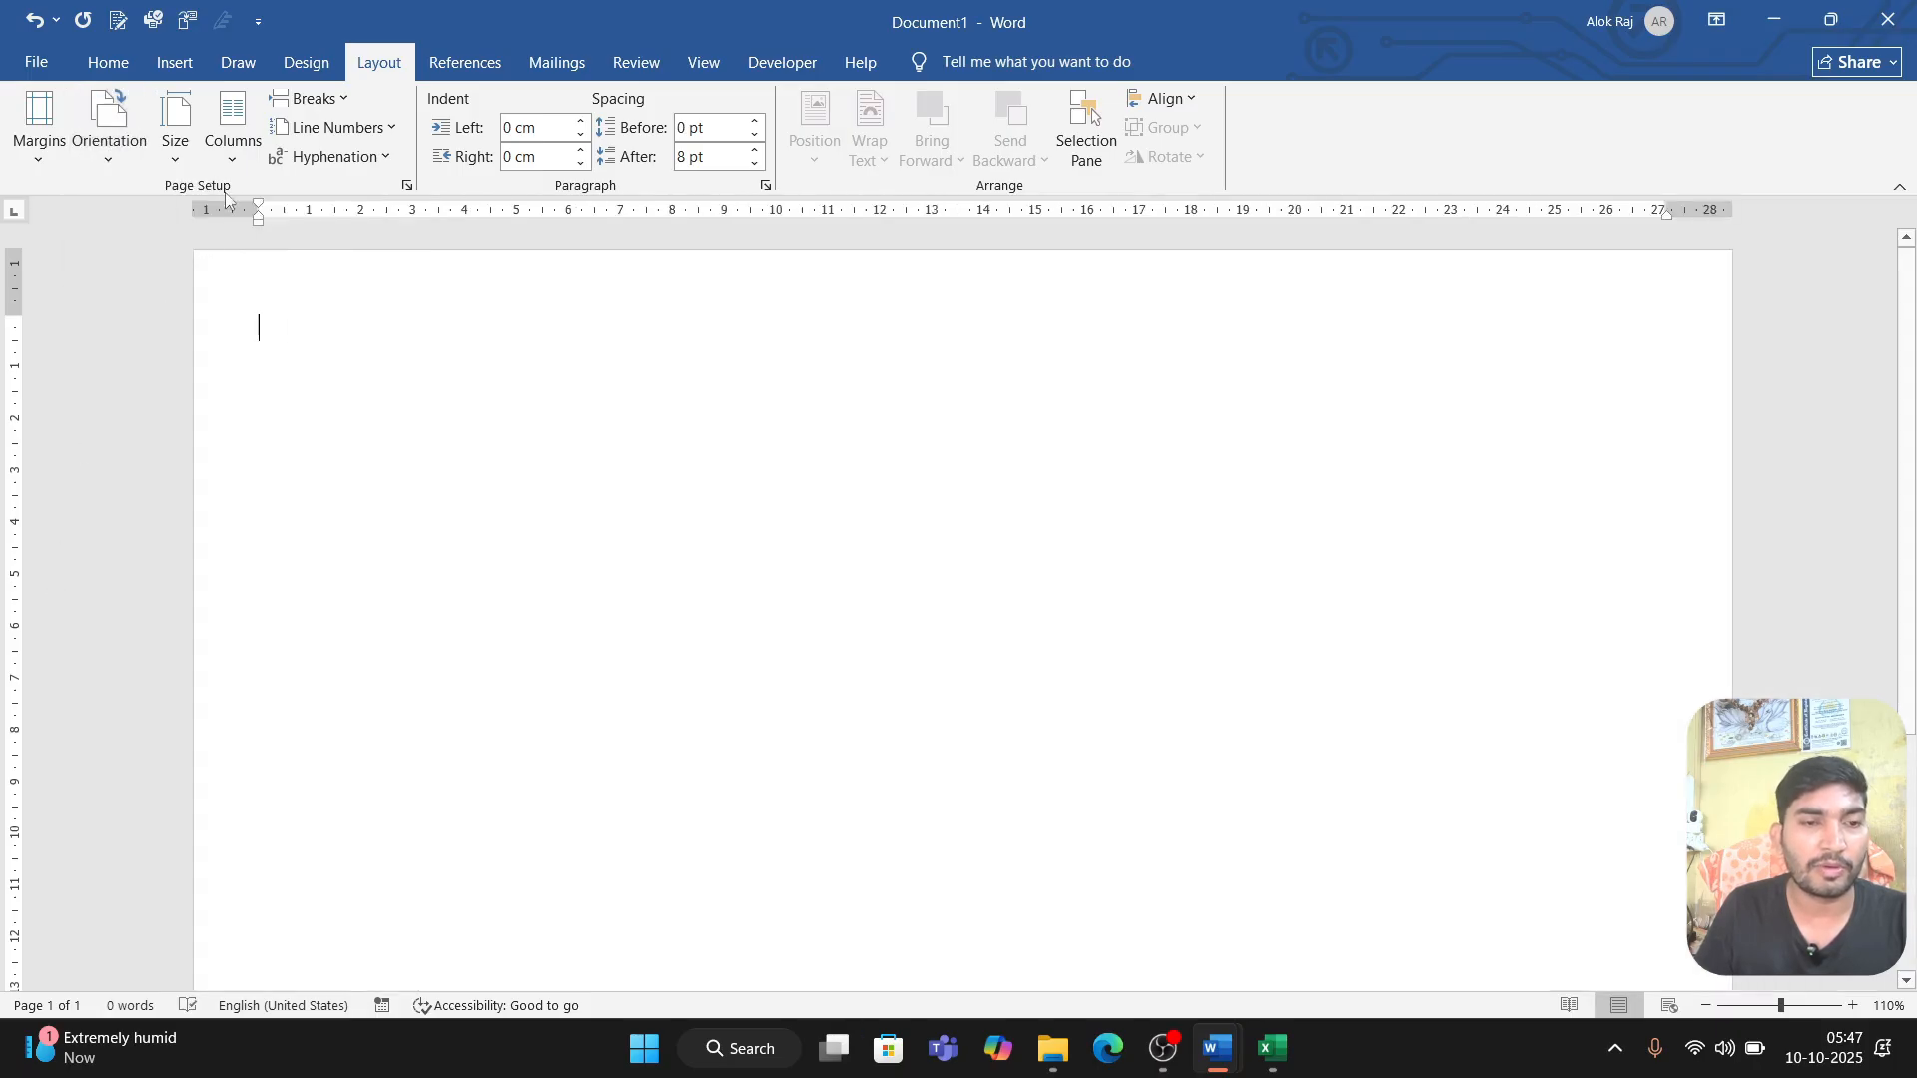
left_click(242, 156)
left_click(254, 267)
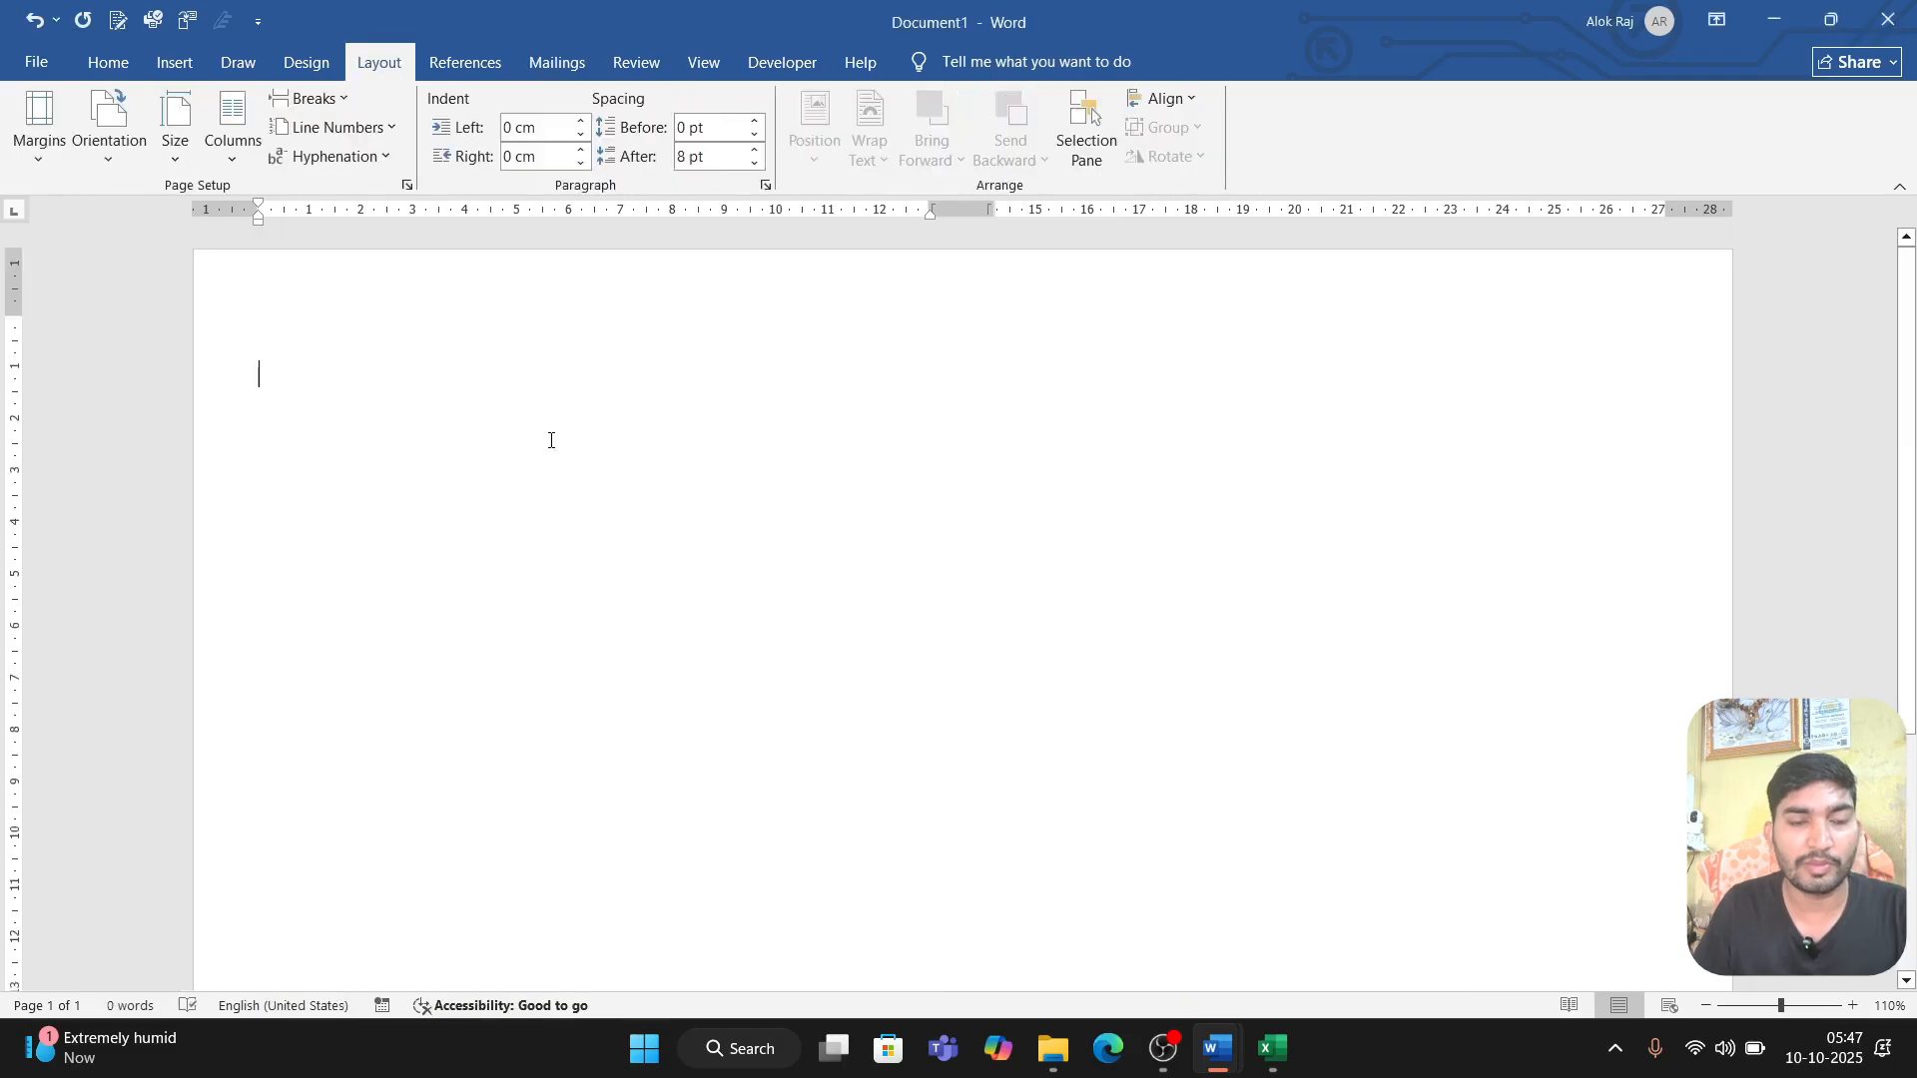
Step: Enter the lines "SECOND TERMINAL EXAMINATION 2025 – 2026", "EXAMINATION REPORT CARD" and "Marksheet No :" as separate paragraphs
type("SECOND TERMINAL EXAM")
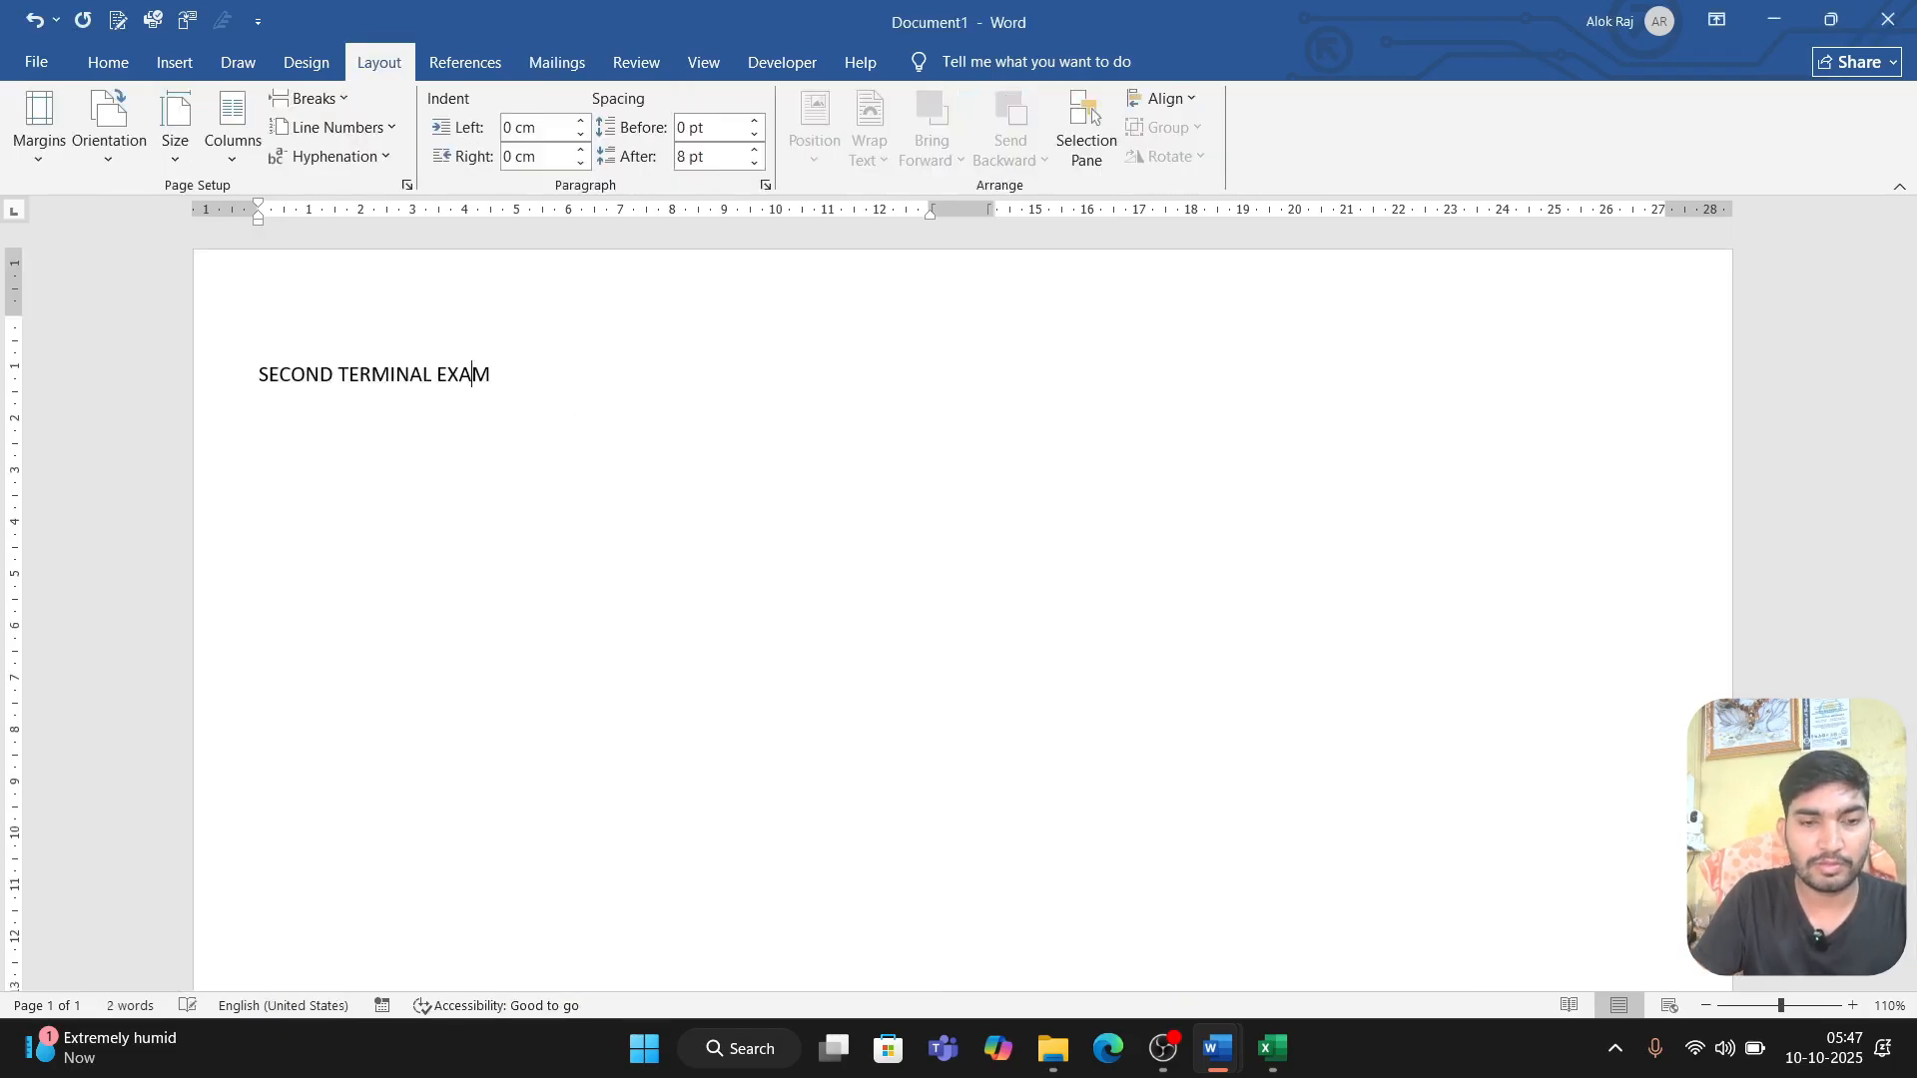
key("BackSpace")
type("MINATION 2025 - 2026")
key("Return")
type("EXAMINATION REPORT CARD")
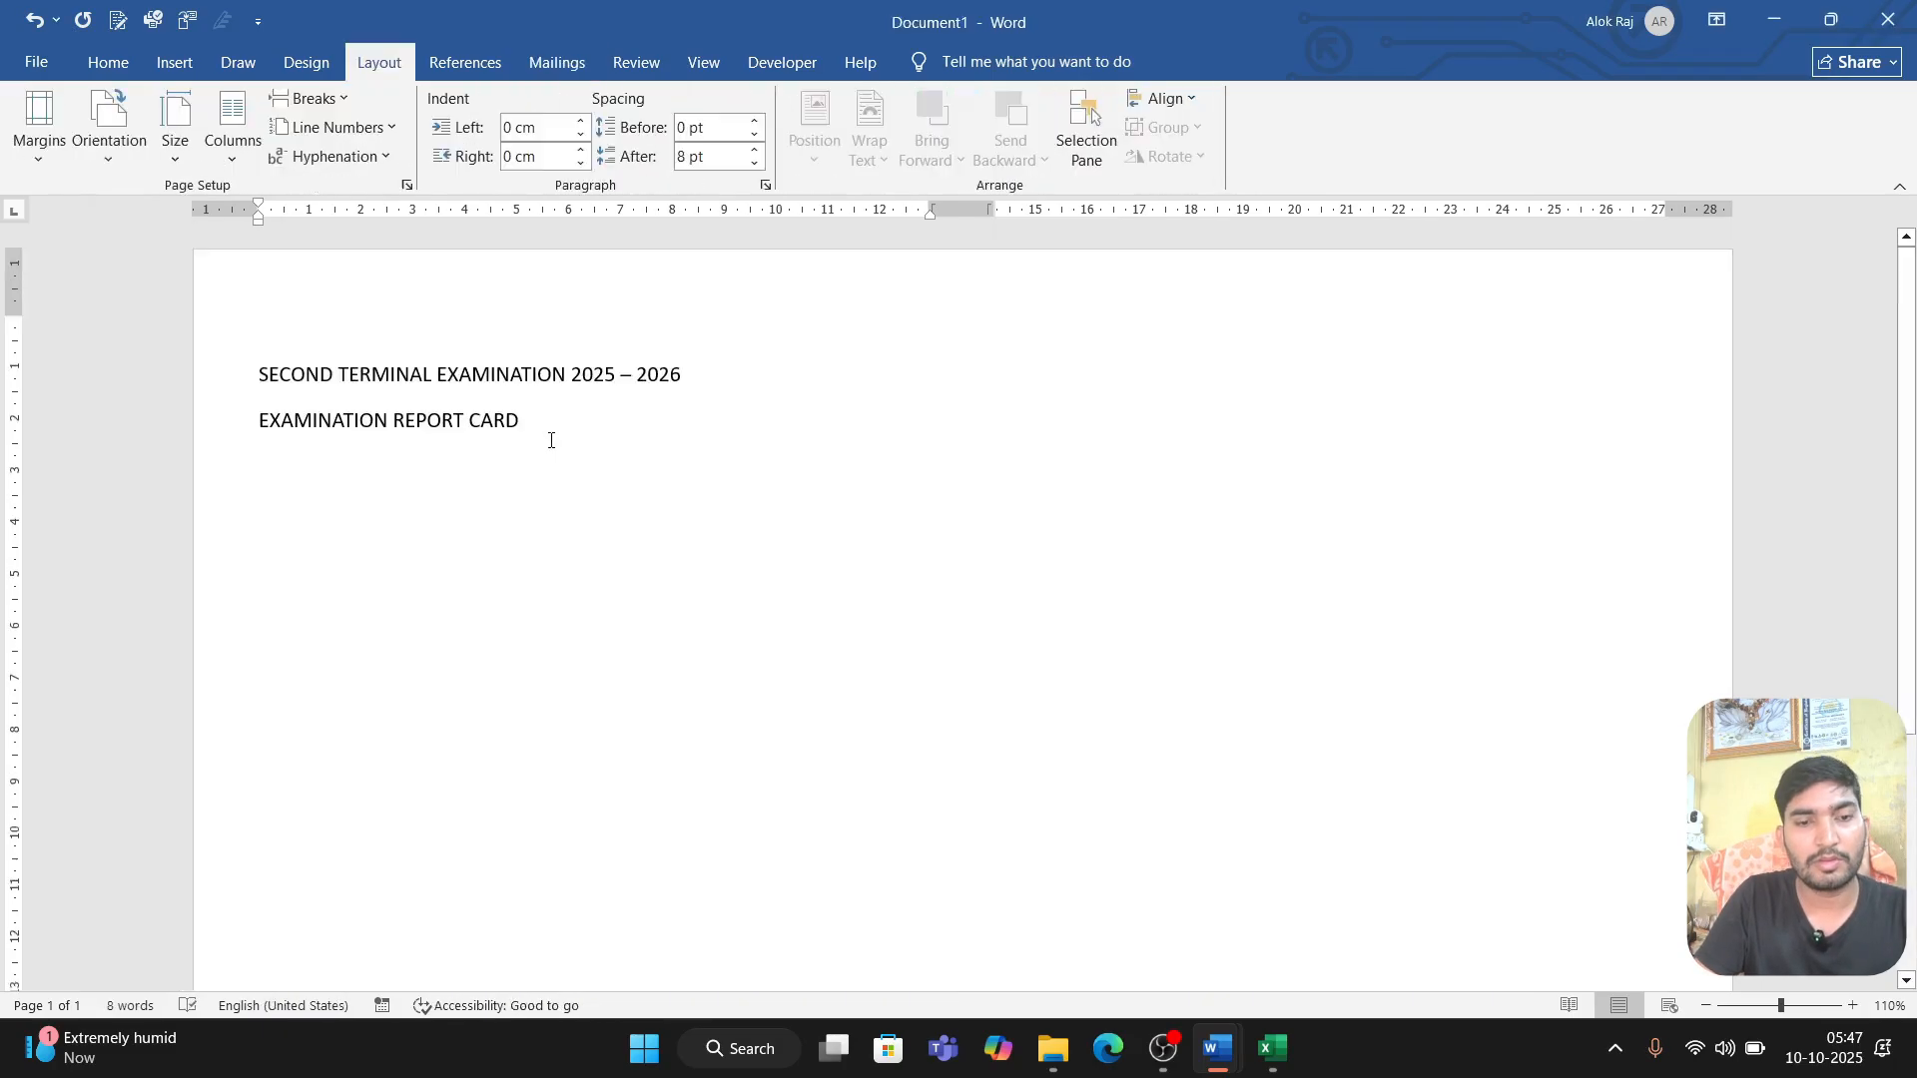
key("Return")
type("Marksheet No :")
key("Return")
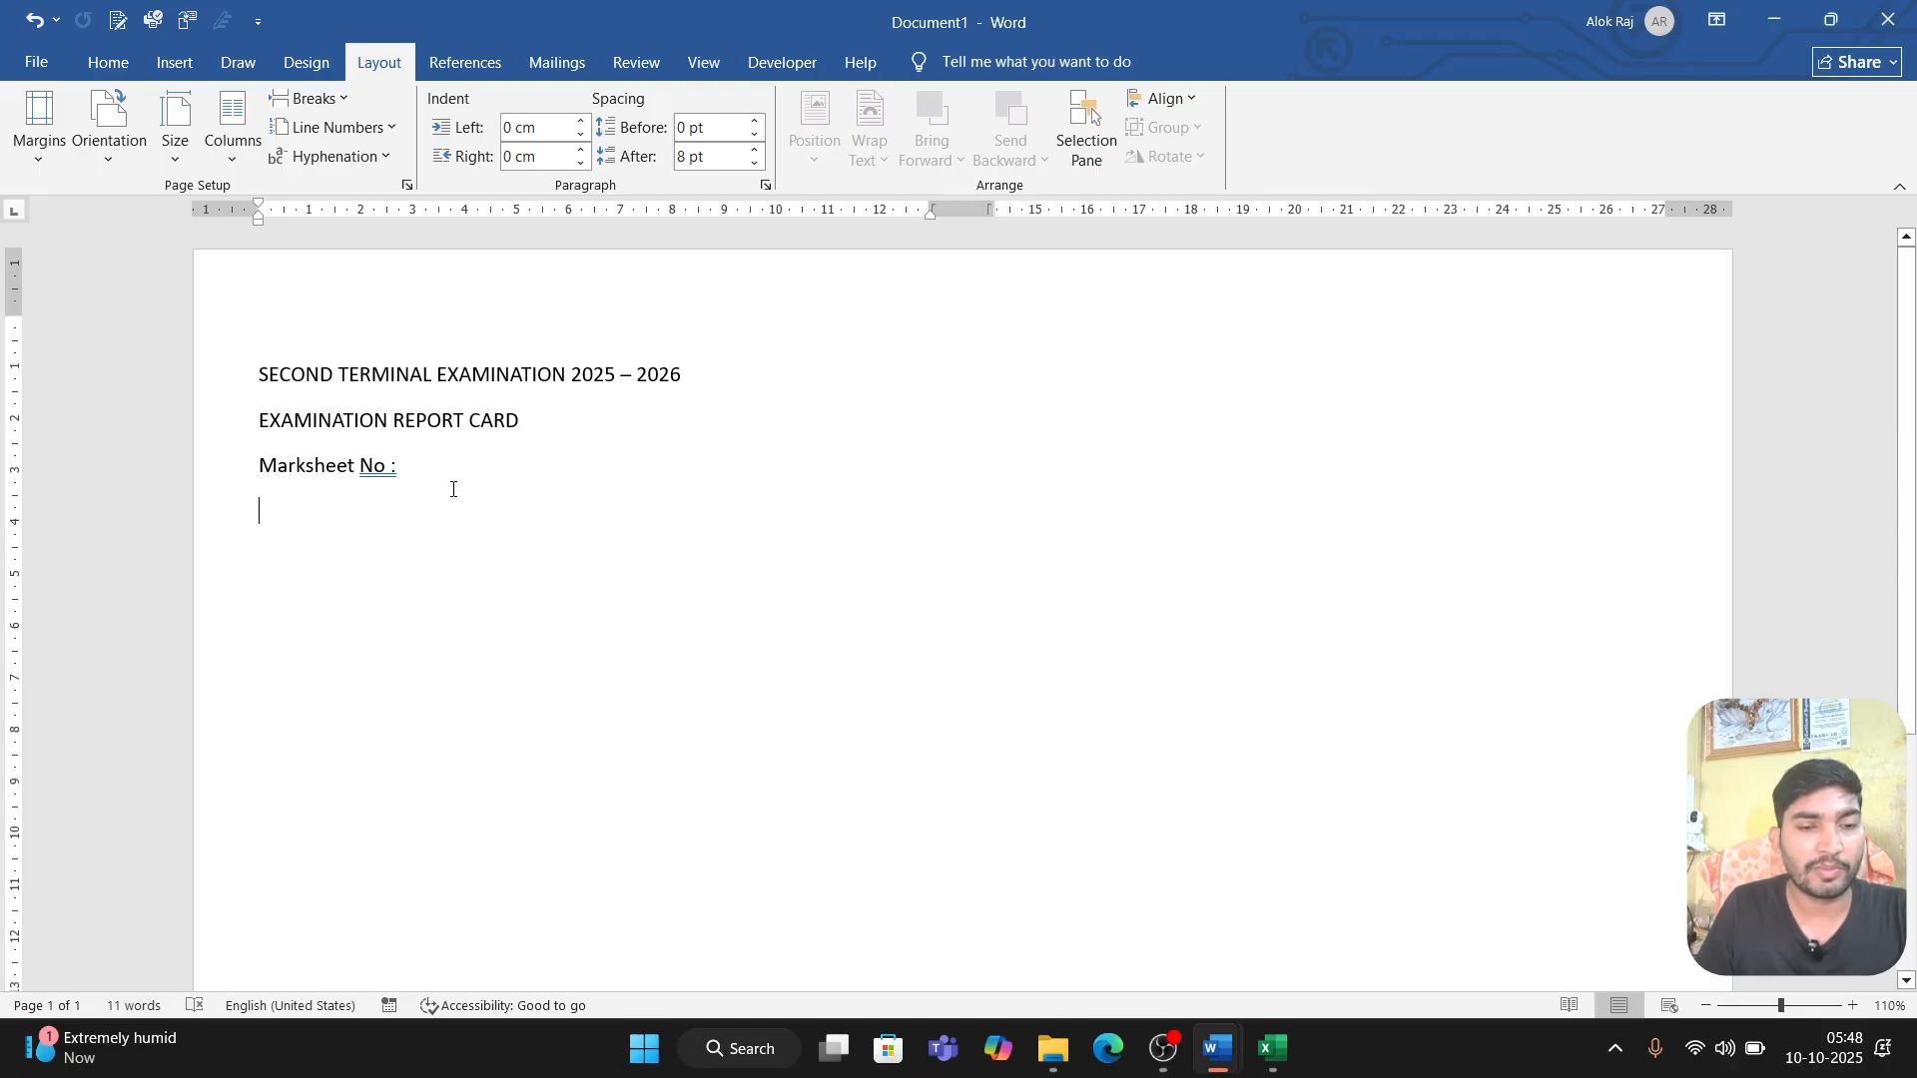
Step: Check the table layout of the finished report card in Class IV.docx and return to the new document
key("alt+Tab")
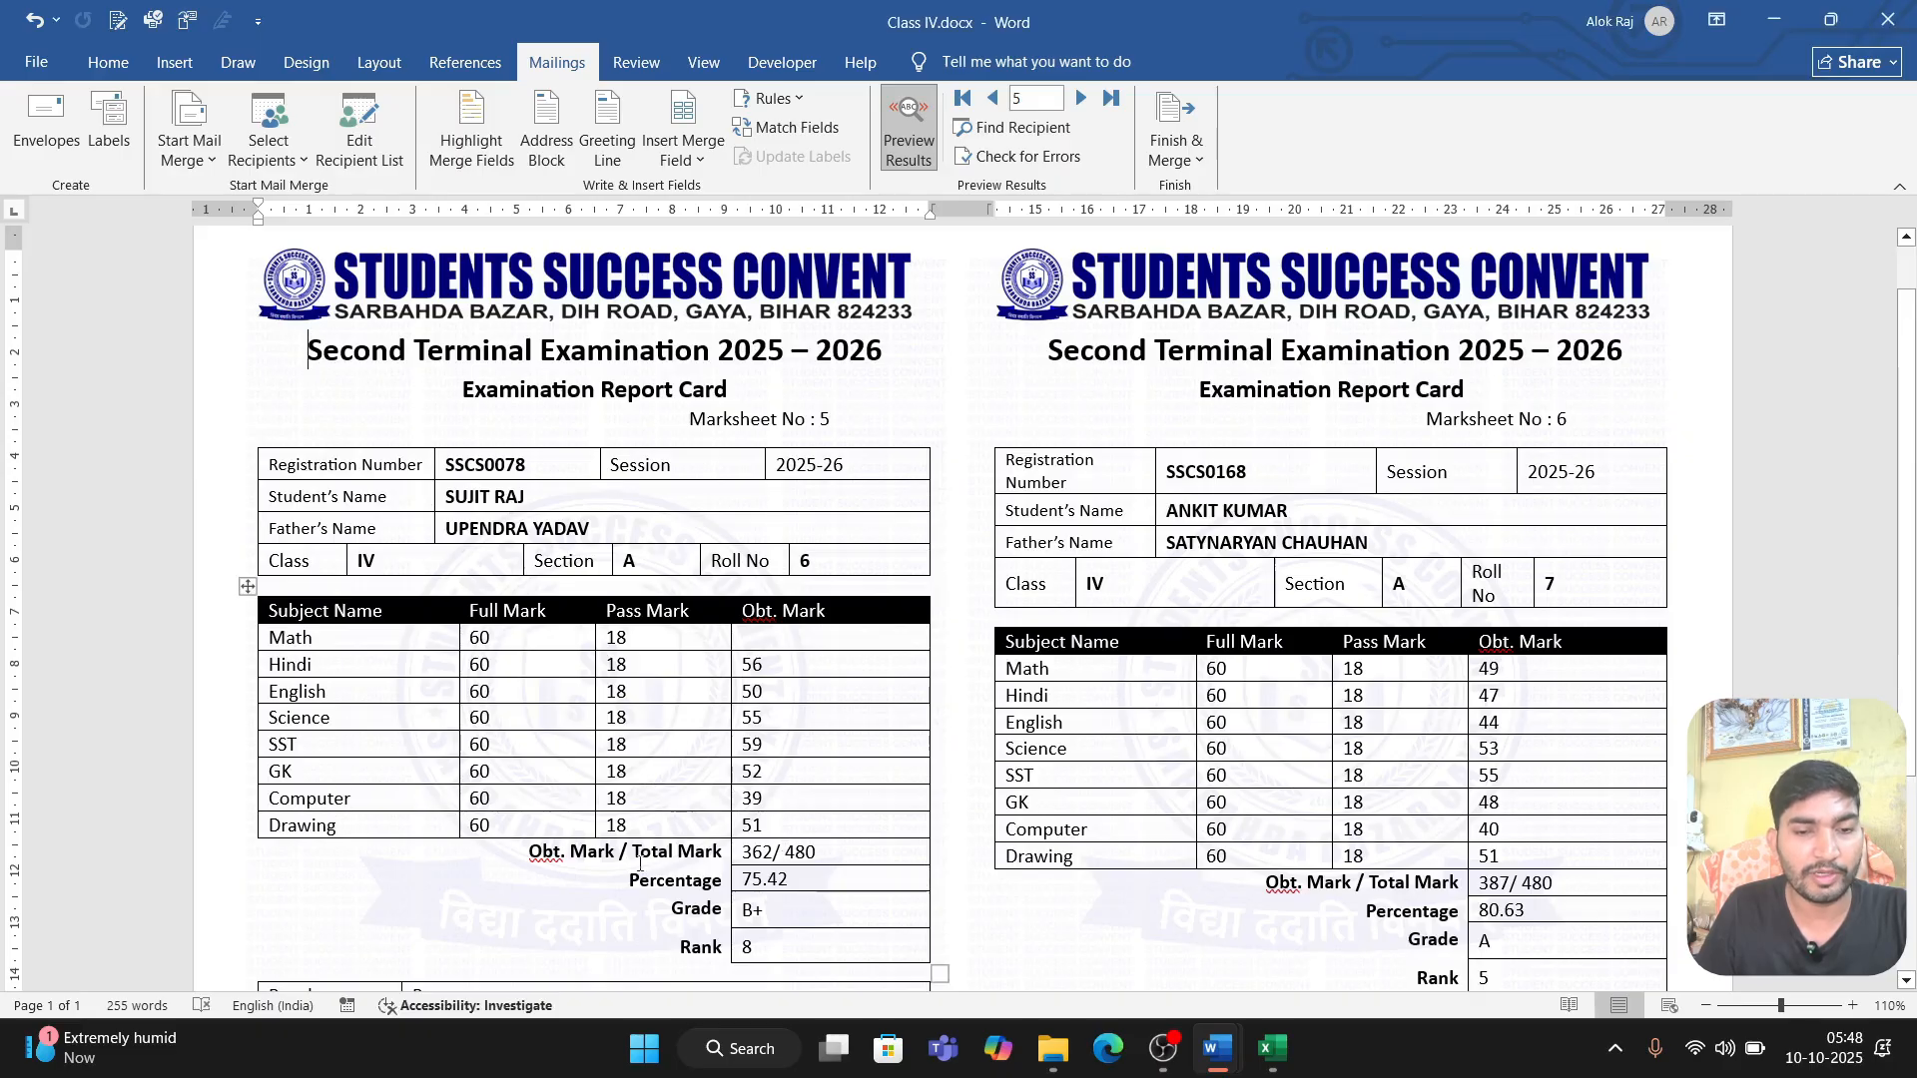
key("alt+Tab")
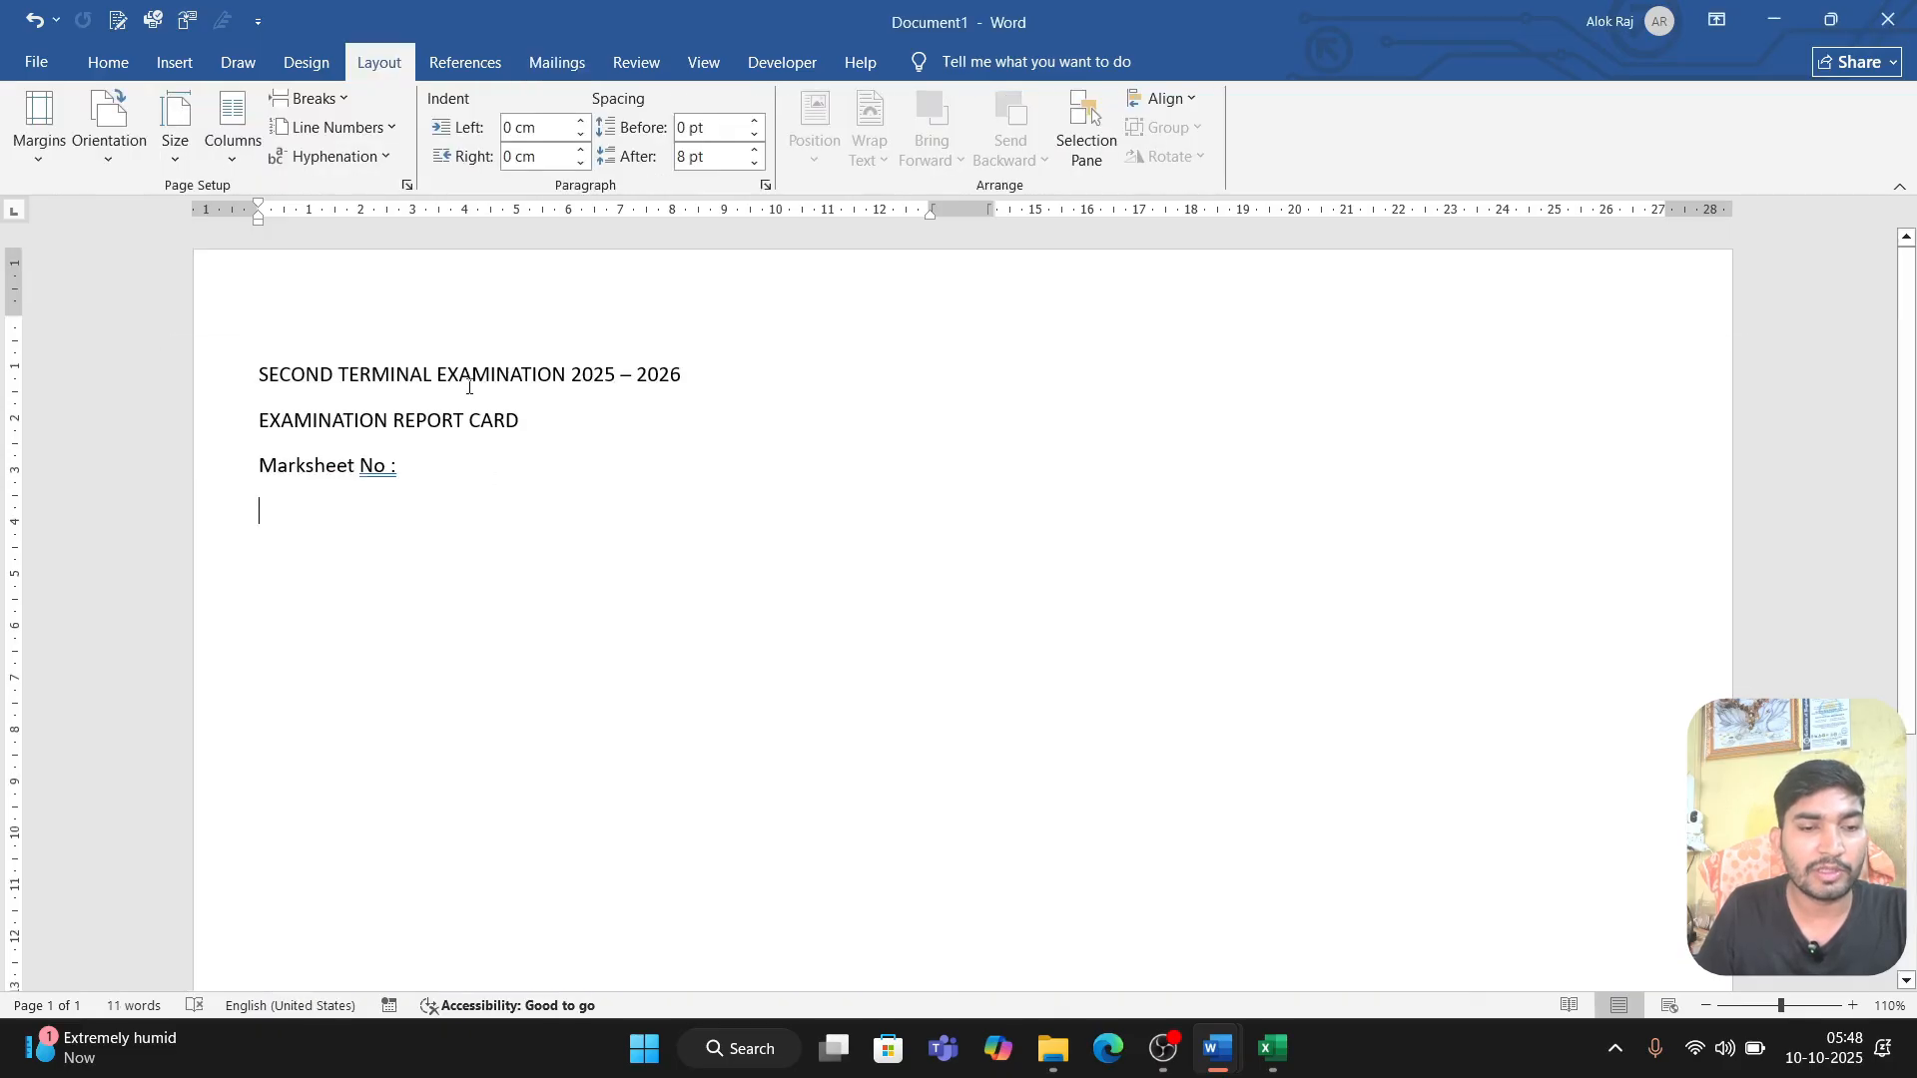
Step: Insert a table with four columns and six rows below the "Marksheet No :" line
left_click(168, 66)
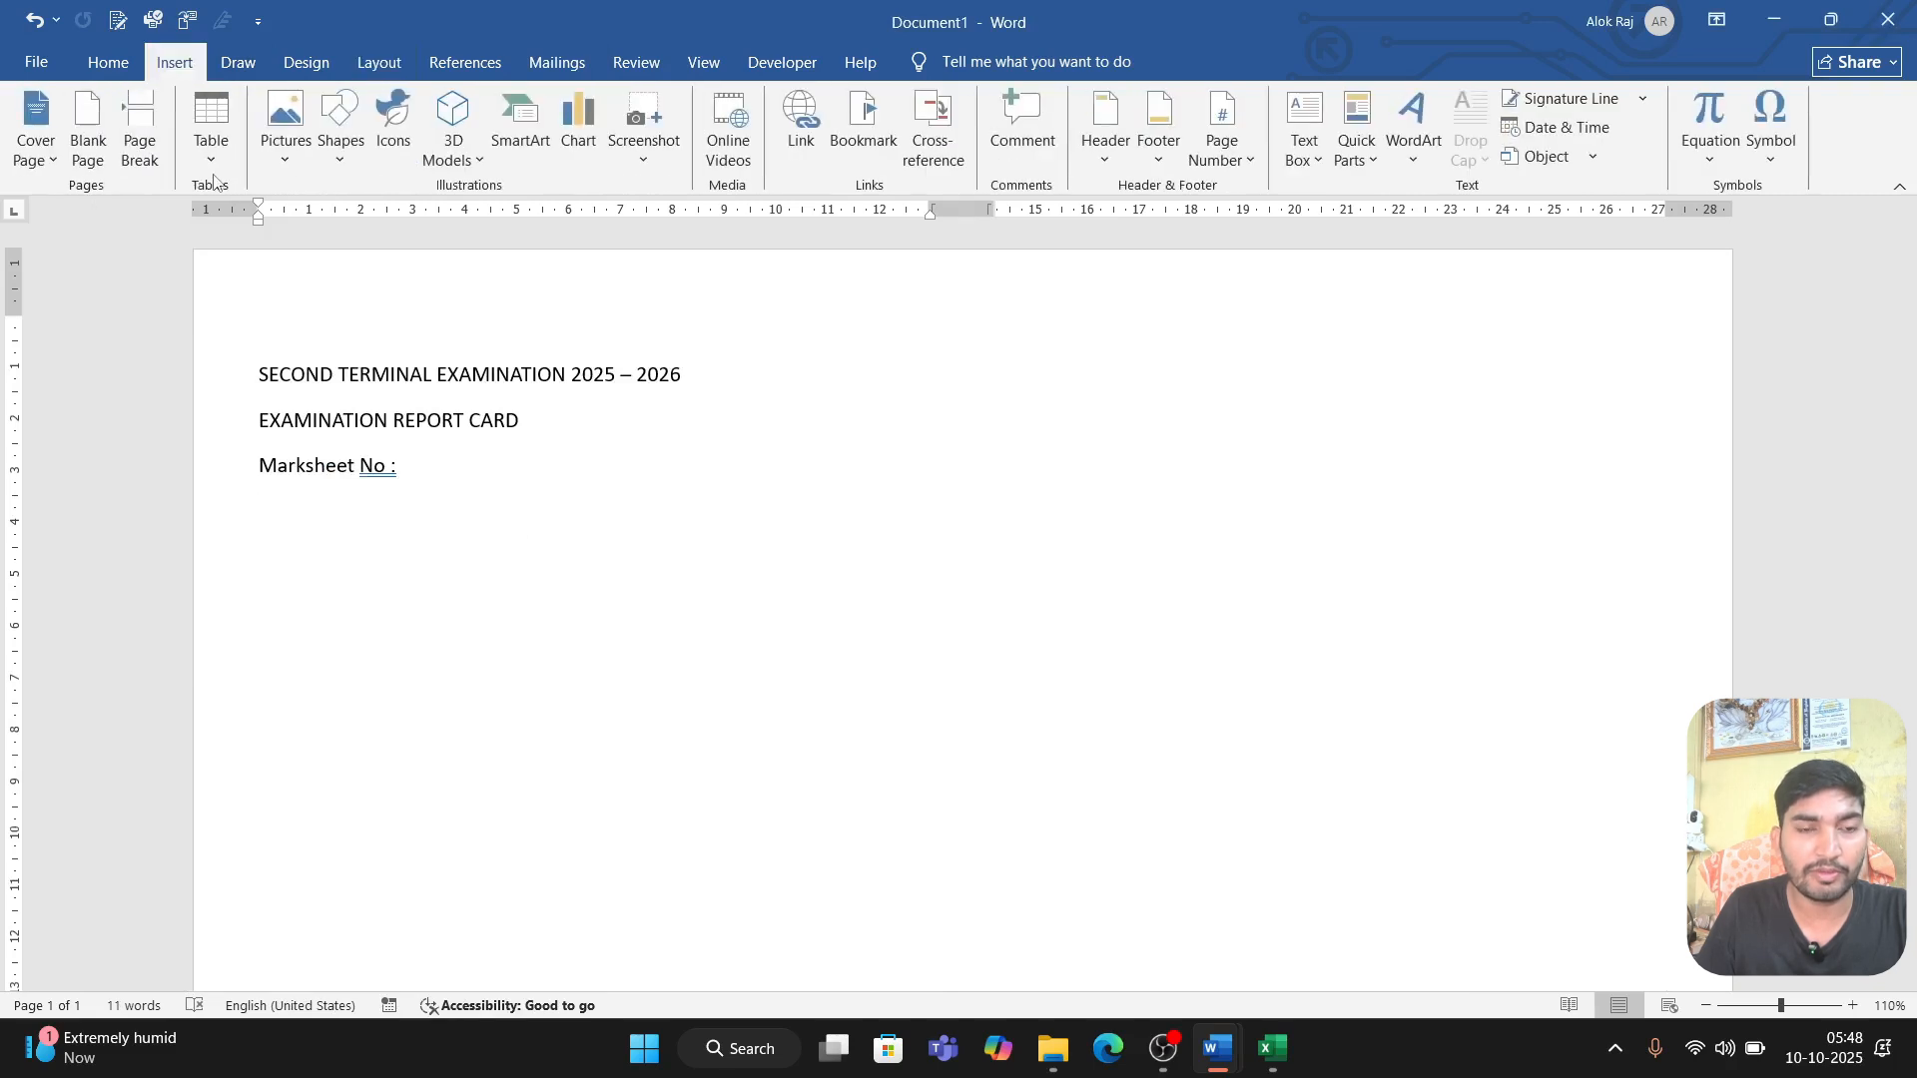
left_click(210, 129)
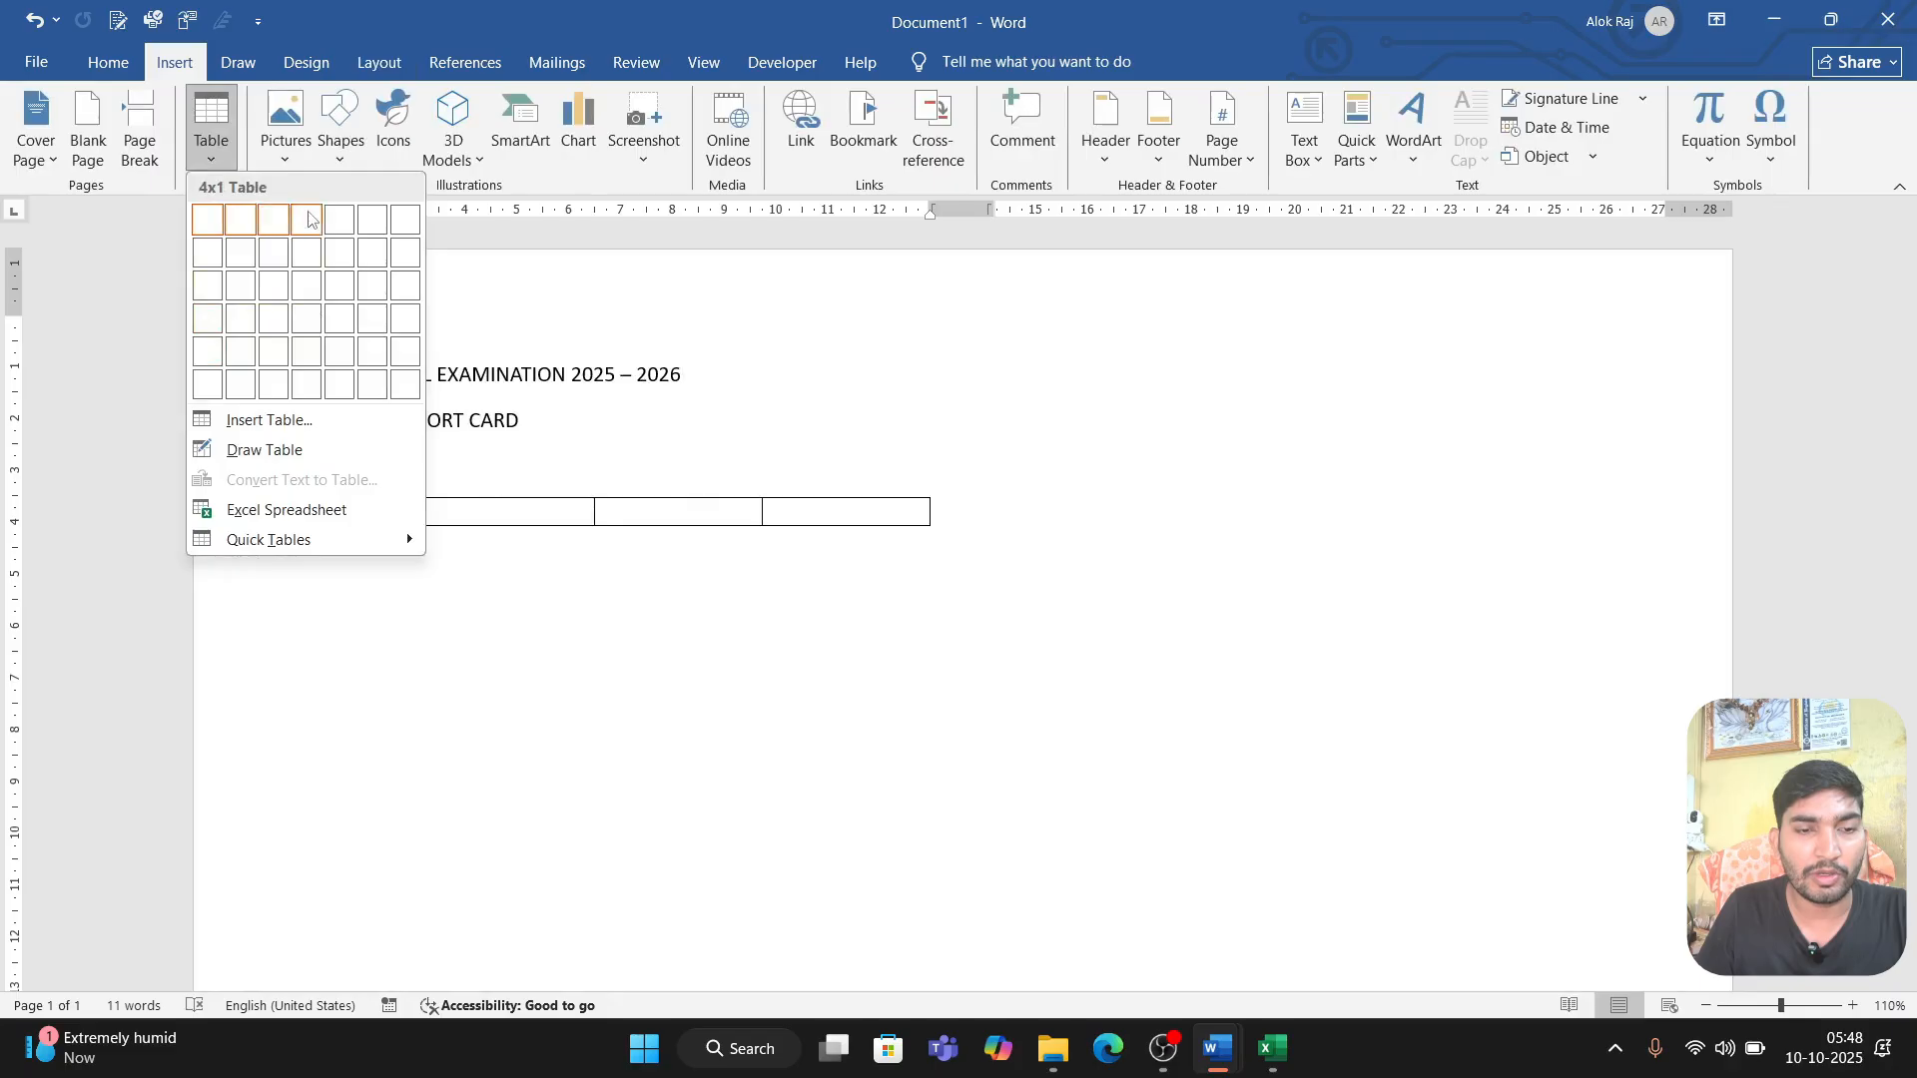
left_click(312, 399)
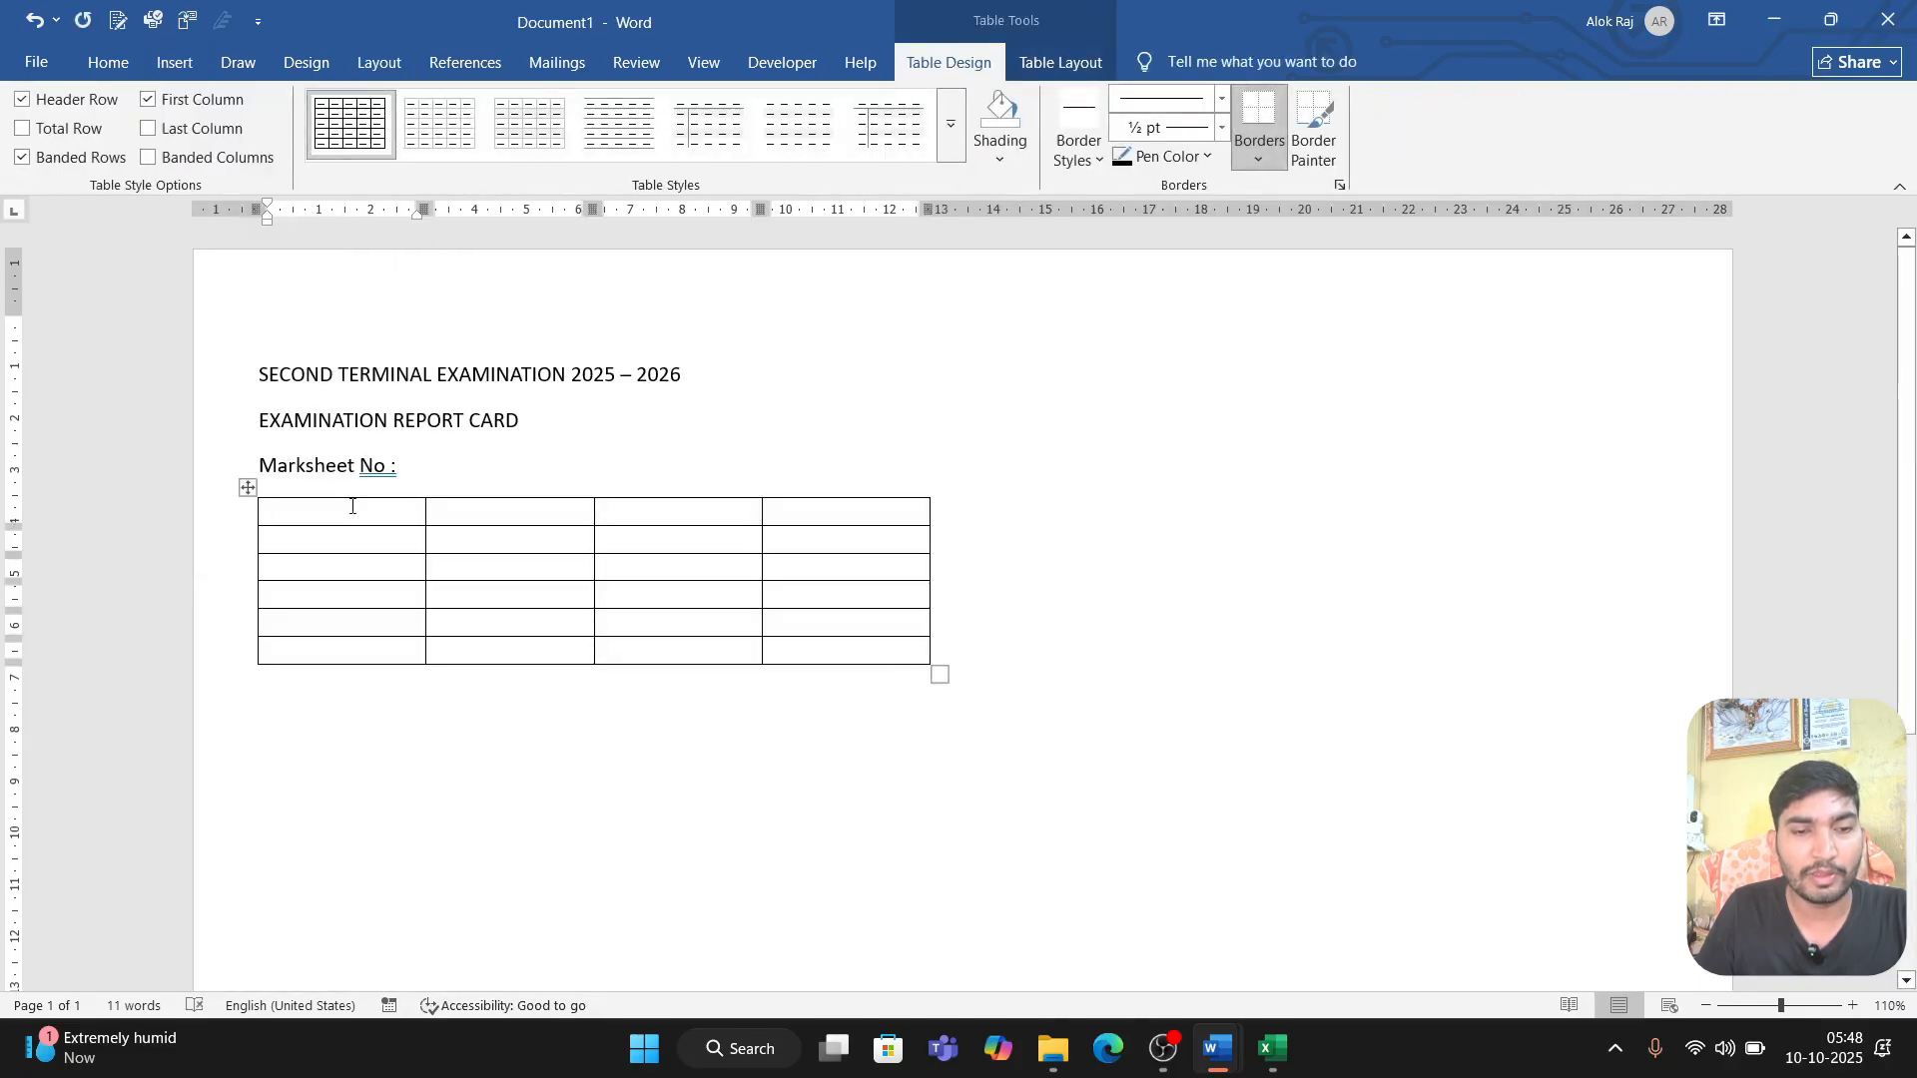
Step: Label the table's first row with "Regi. No" in the first column and "Session" in the third
type("Reg")
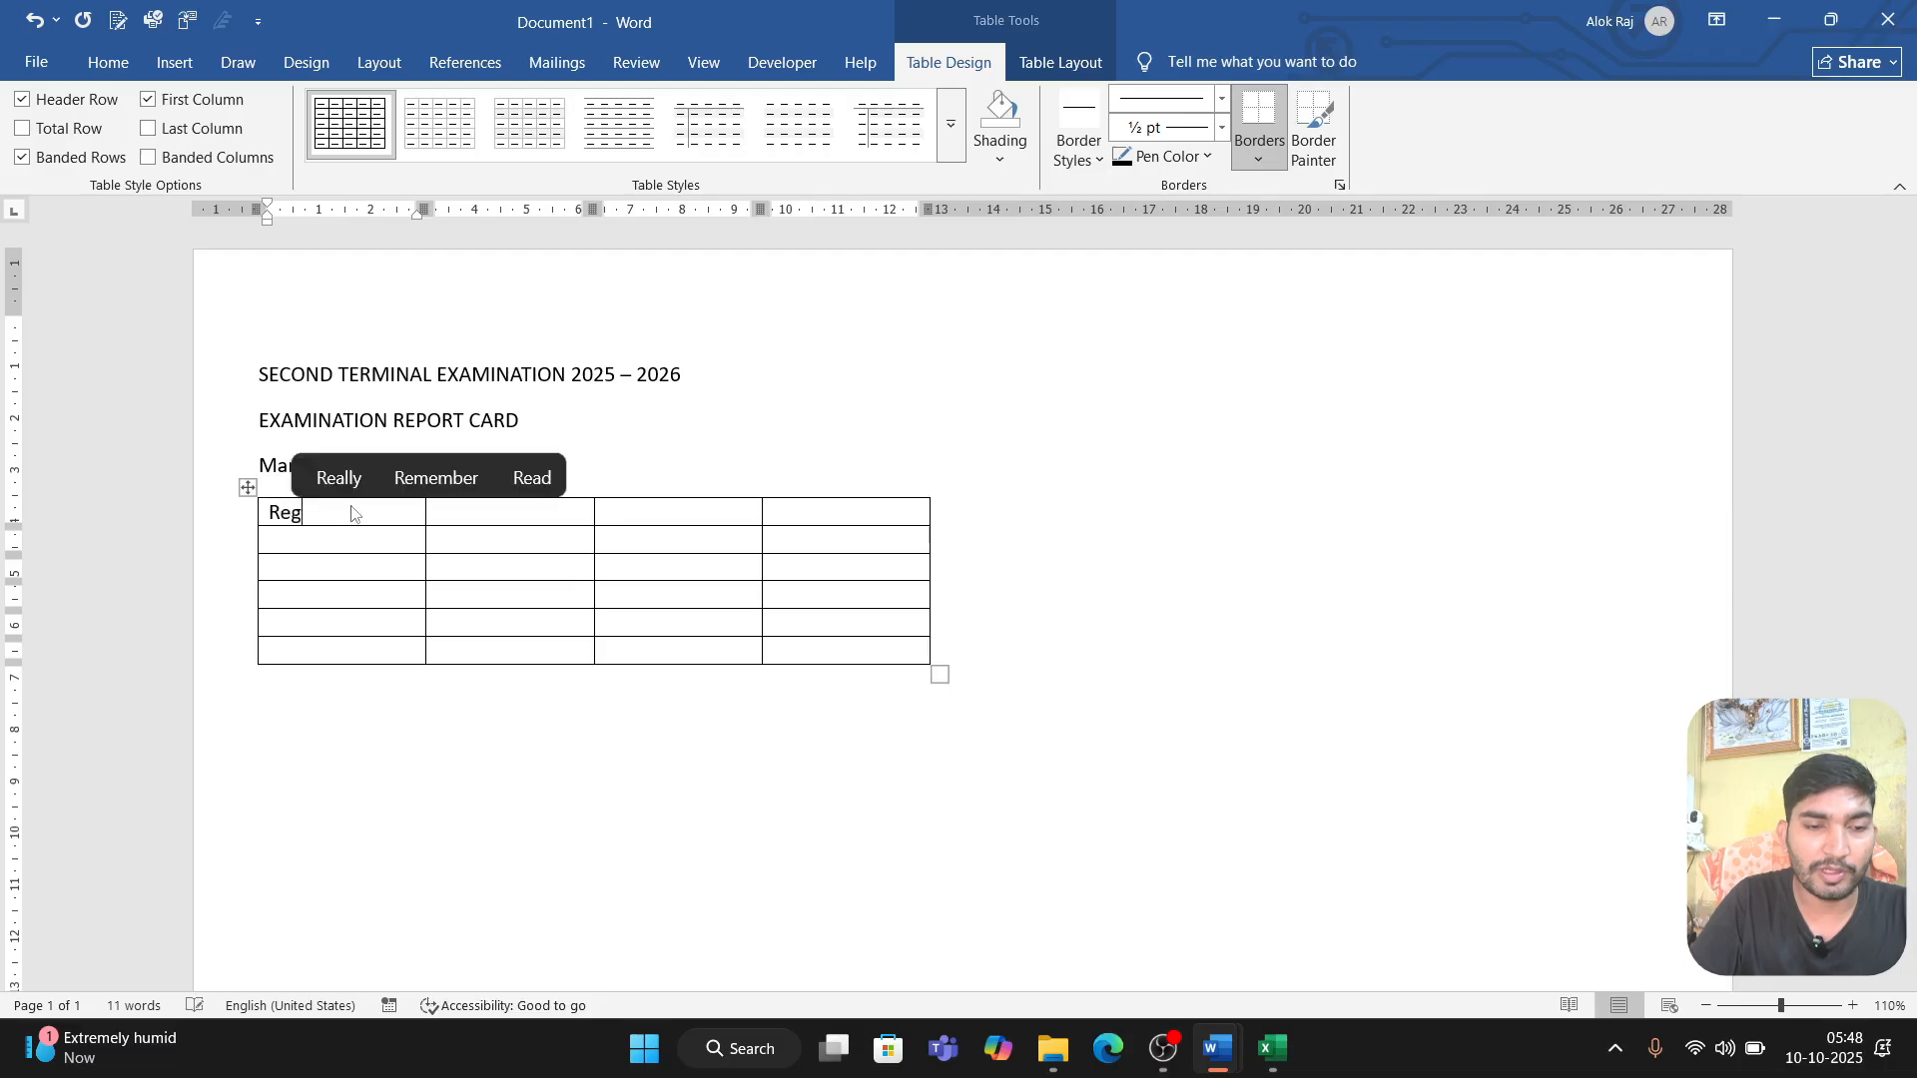
type(".. No")
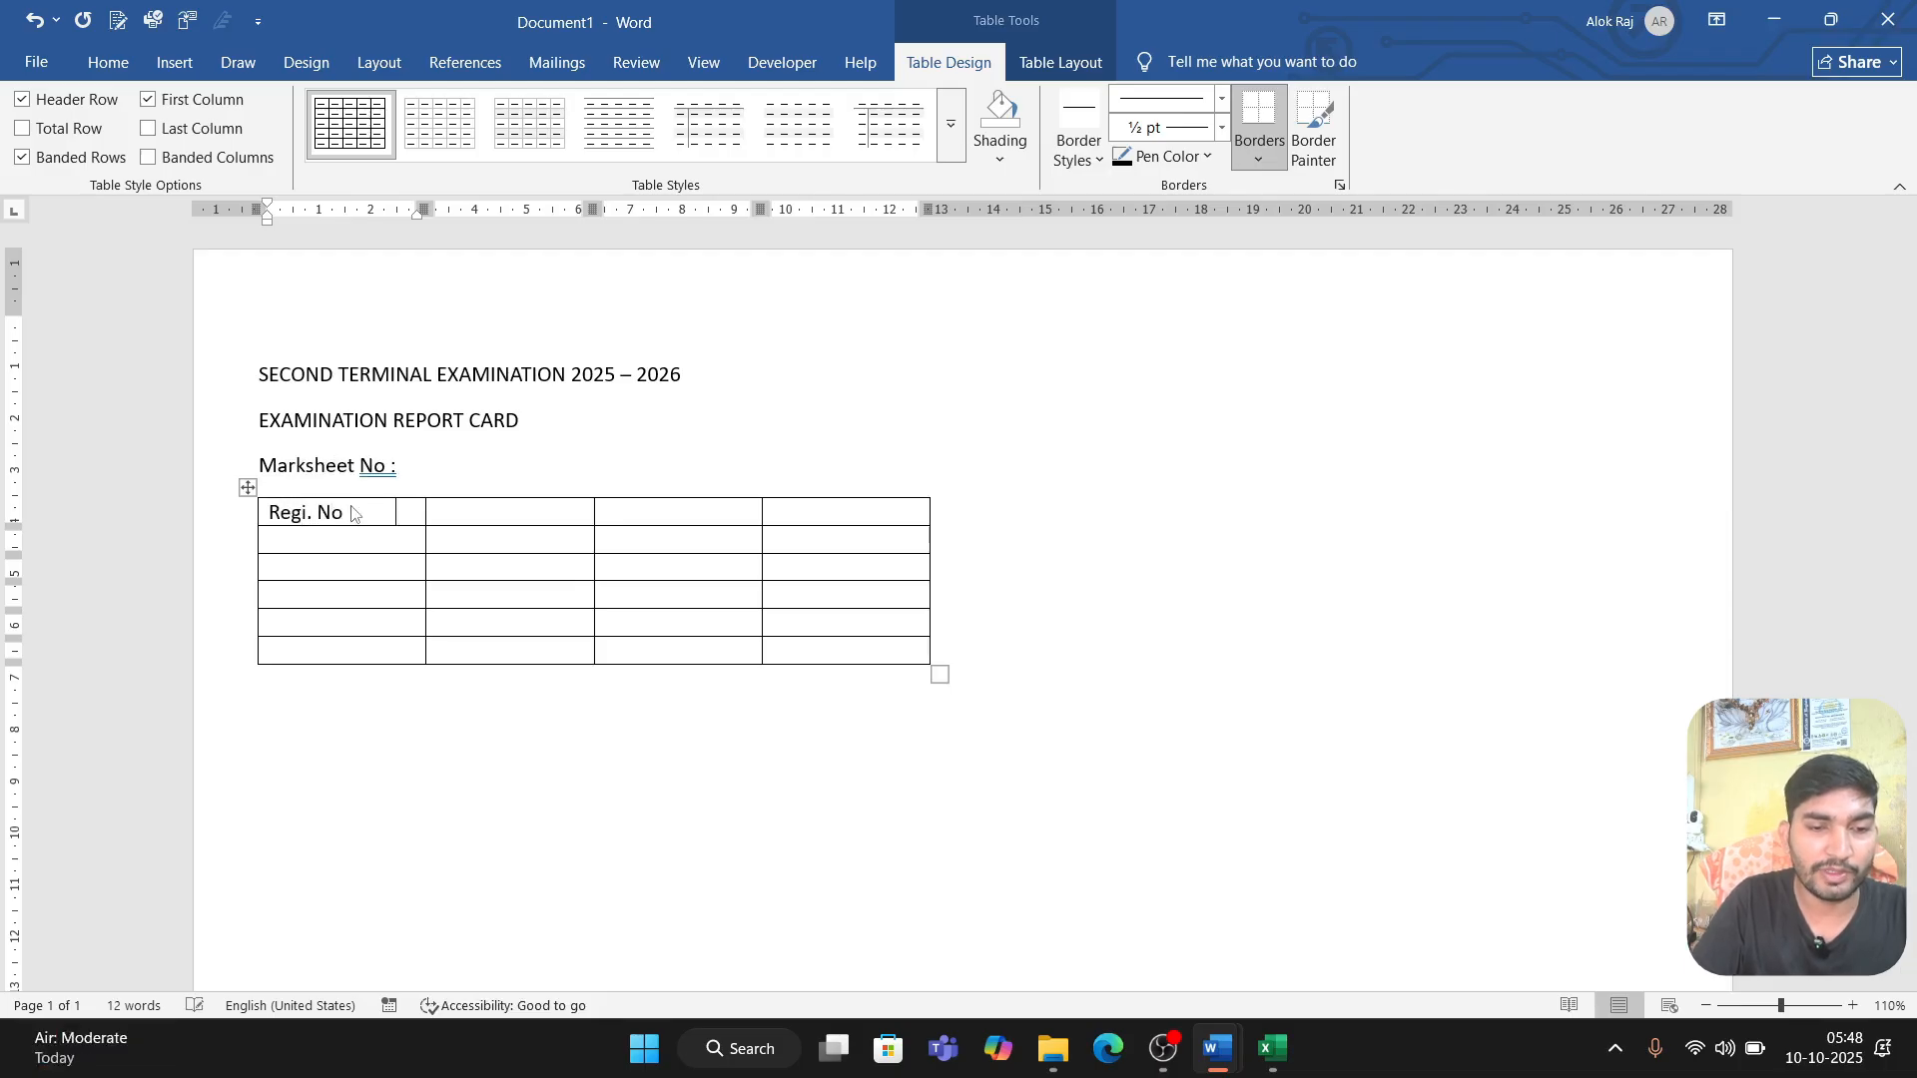
key("Tab")
key("Tab")
type("Se")
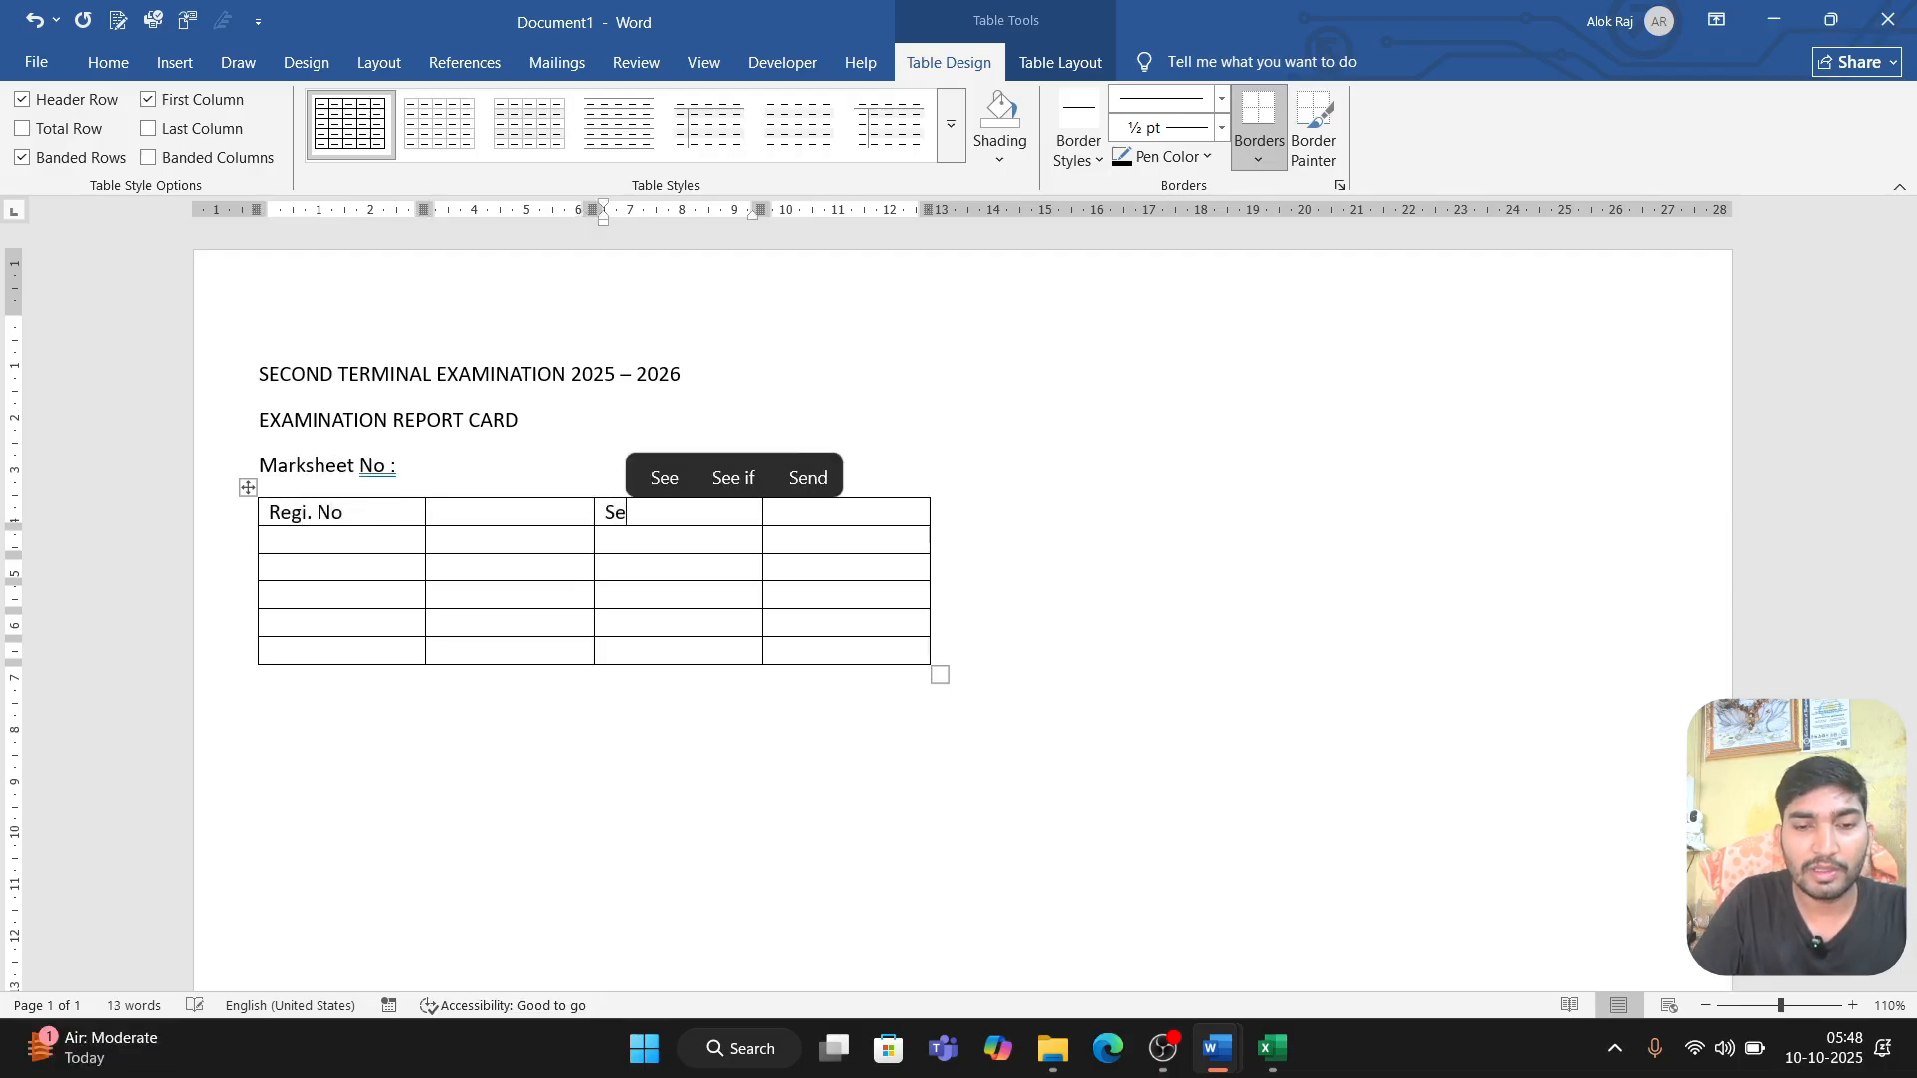
type("ssion")
key("Tab")
key("Tab")
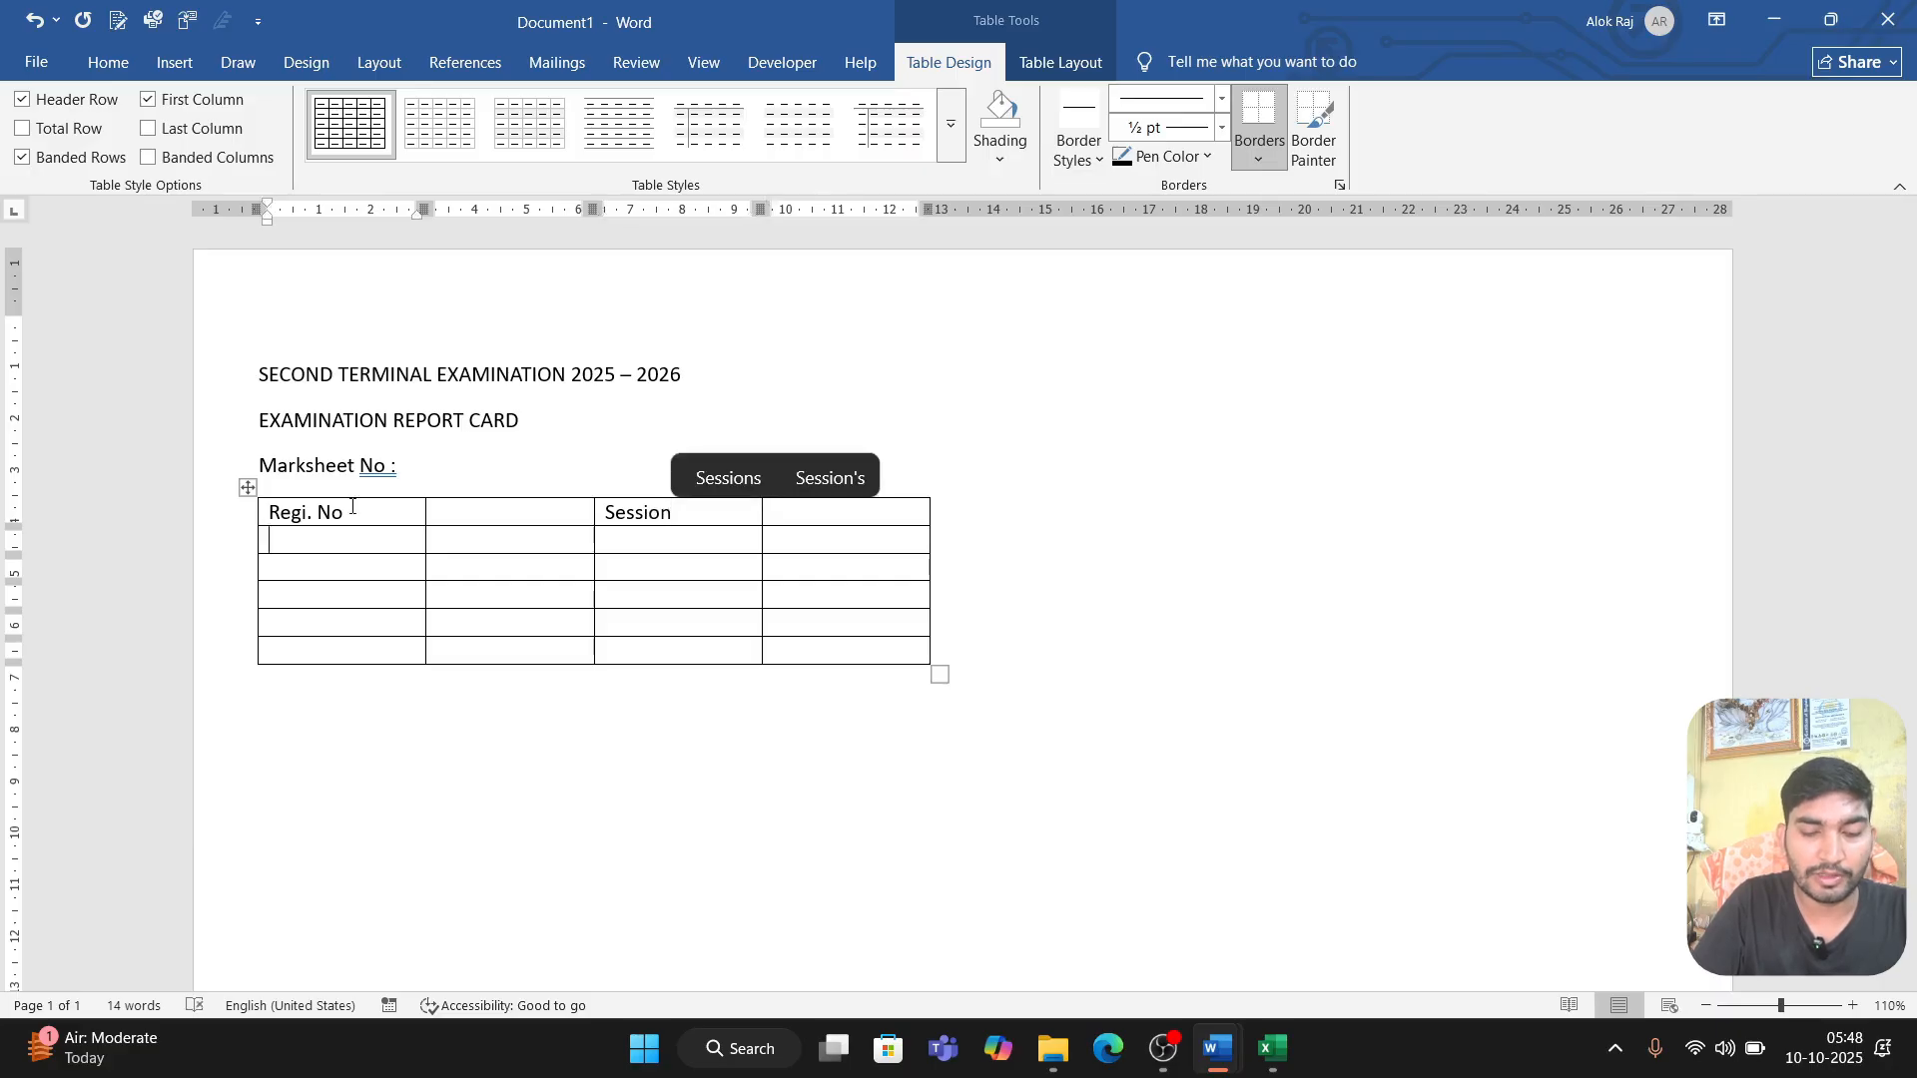
Step: Enter "Name", "Father's Name" and "Class" in the first column of the second, third and fourth rows
type("name")
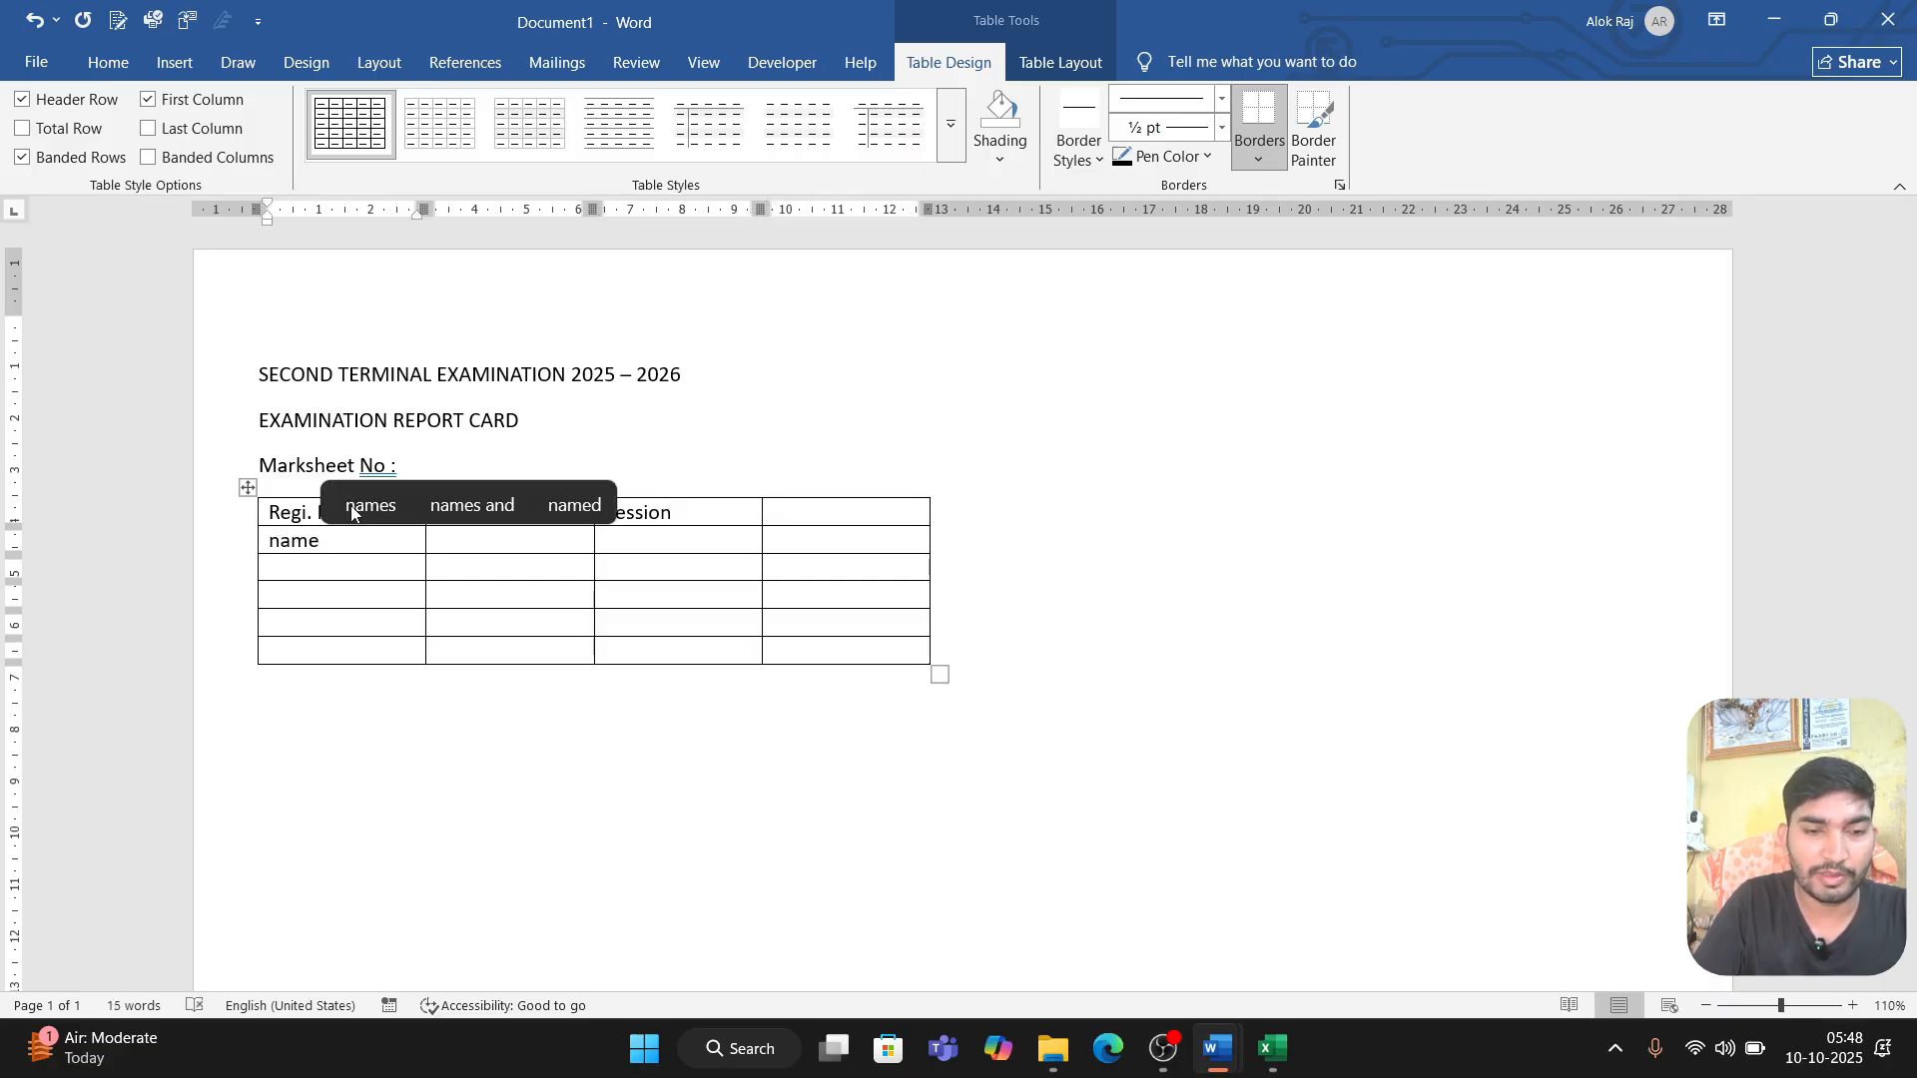
key("BackSpace")
key("BackSpace")
key("BackSpace")
key("BackSpace")
type("Name")
key("Tab")
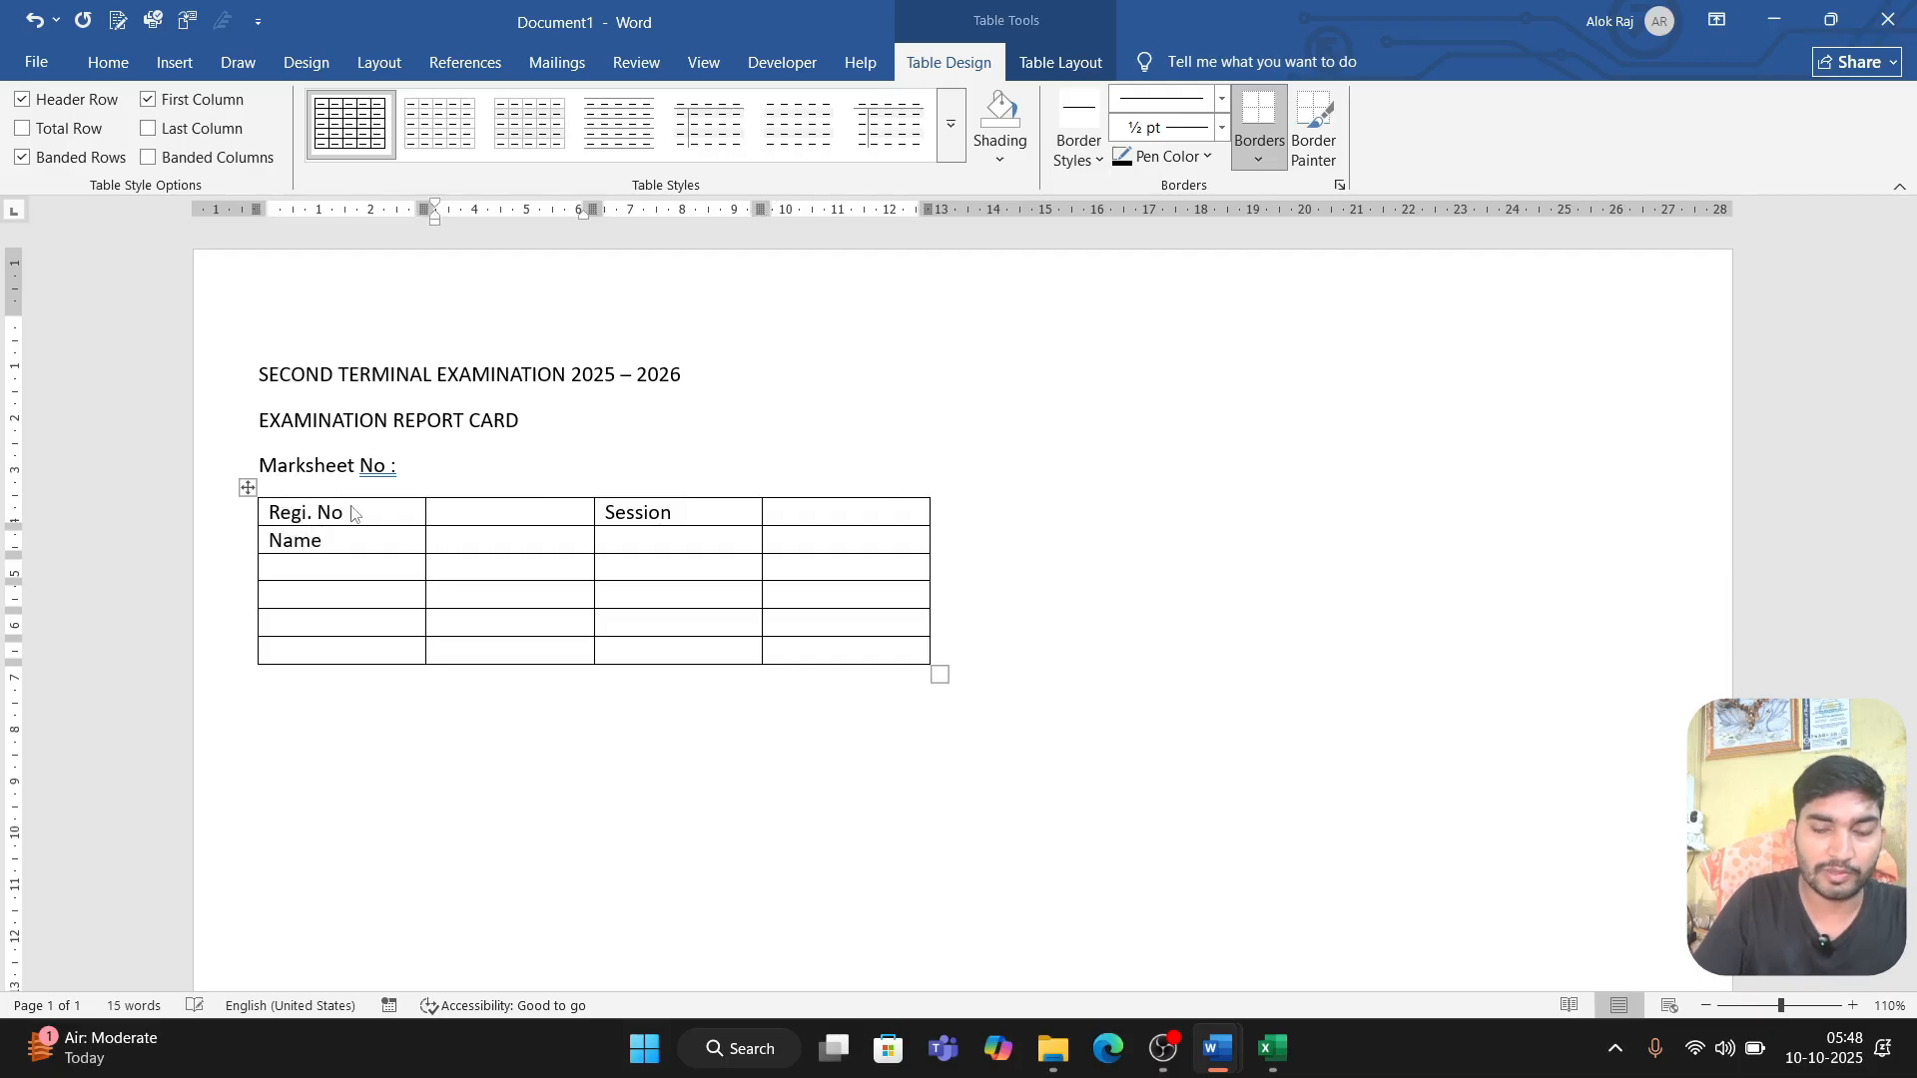
key("Left")
type("Fa")
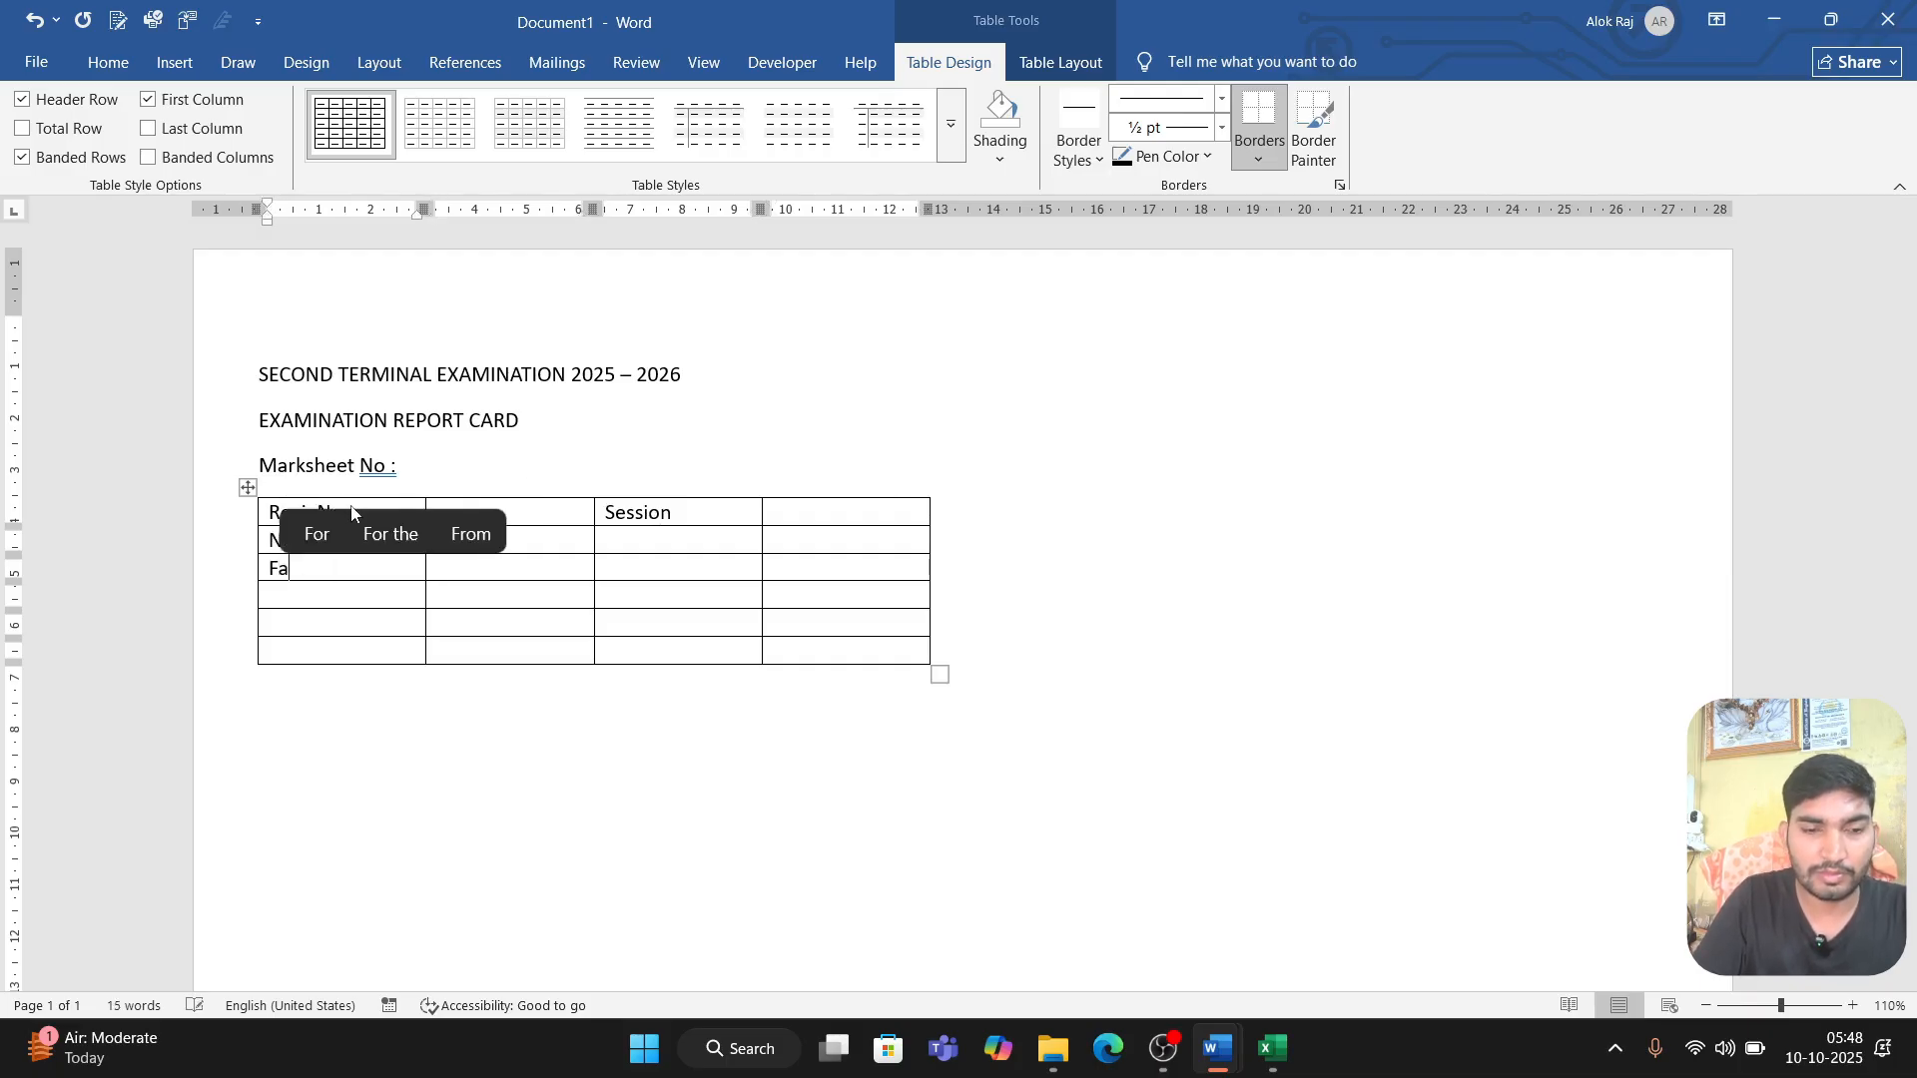
type("ther's Name")
key("Tab")
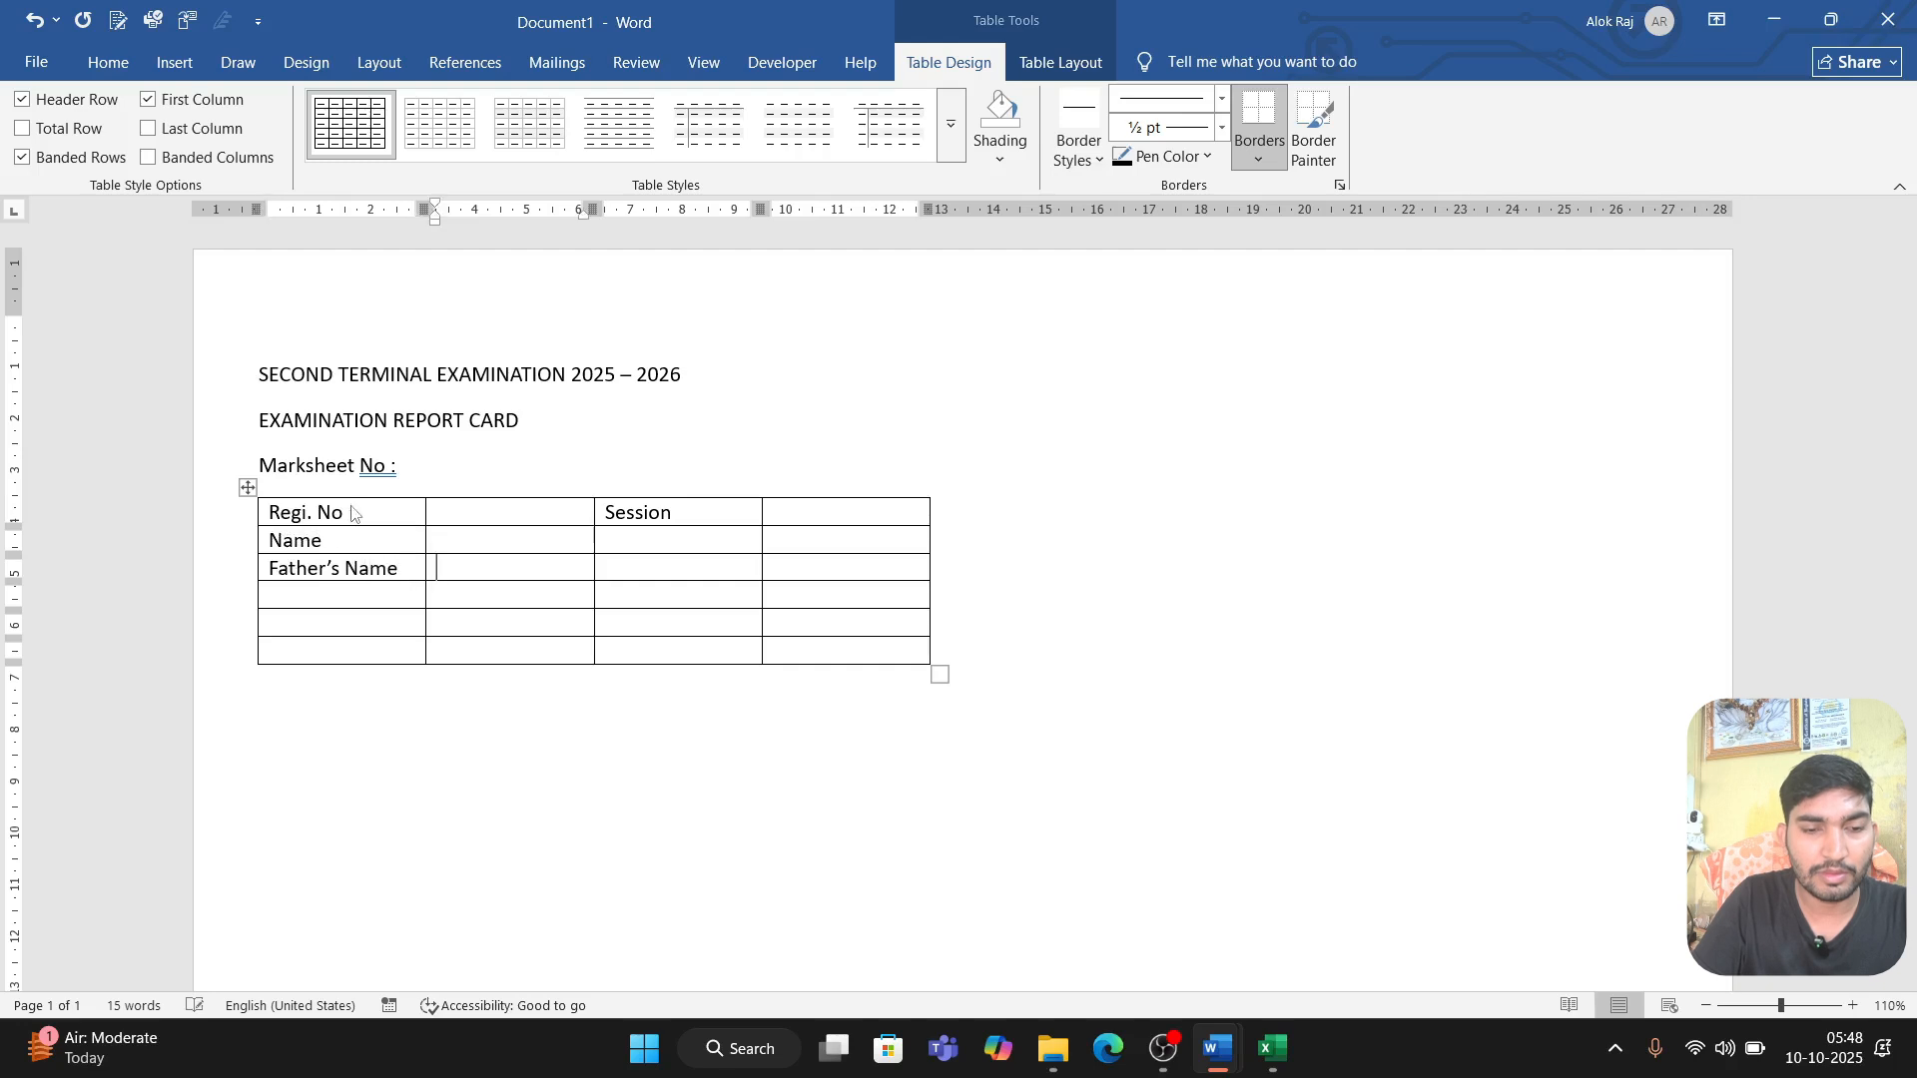
left_click(346, 598)
type("Class")
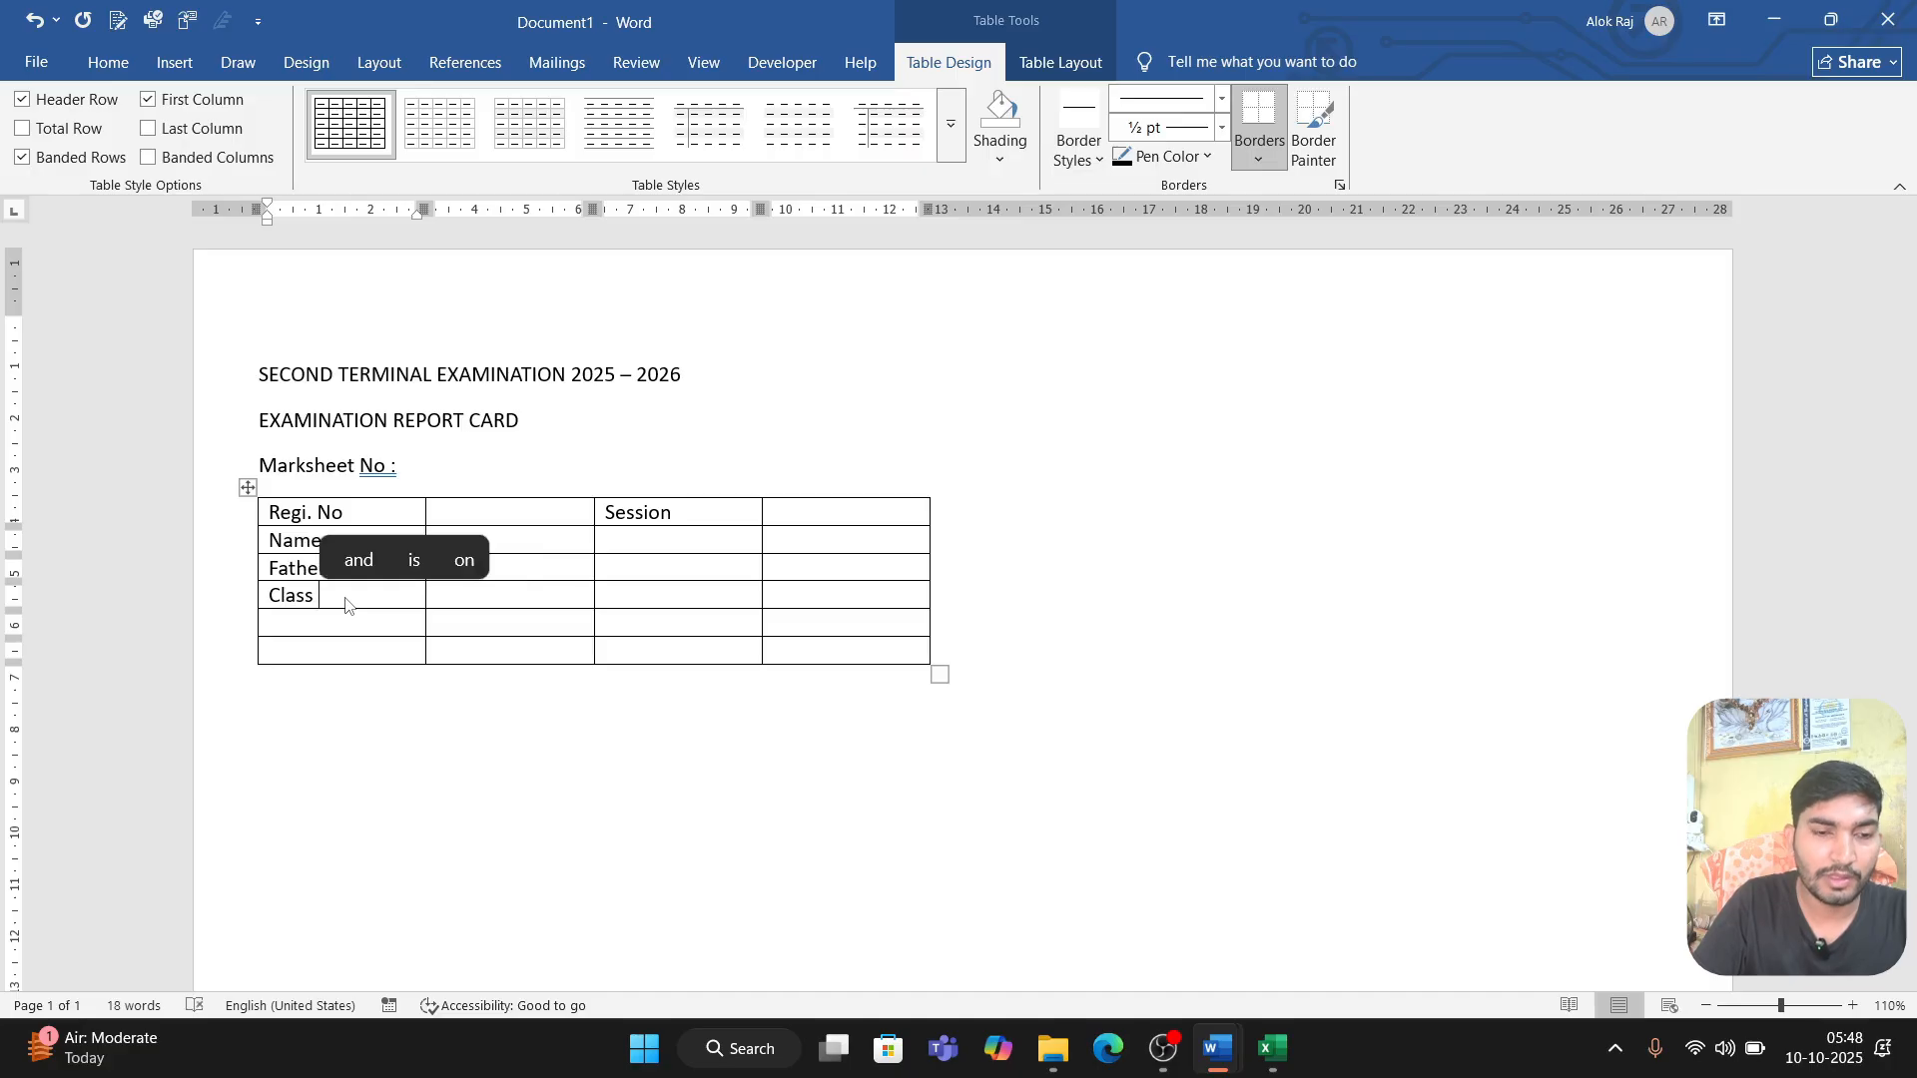
key("Tab")
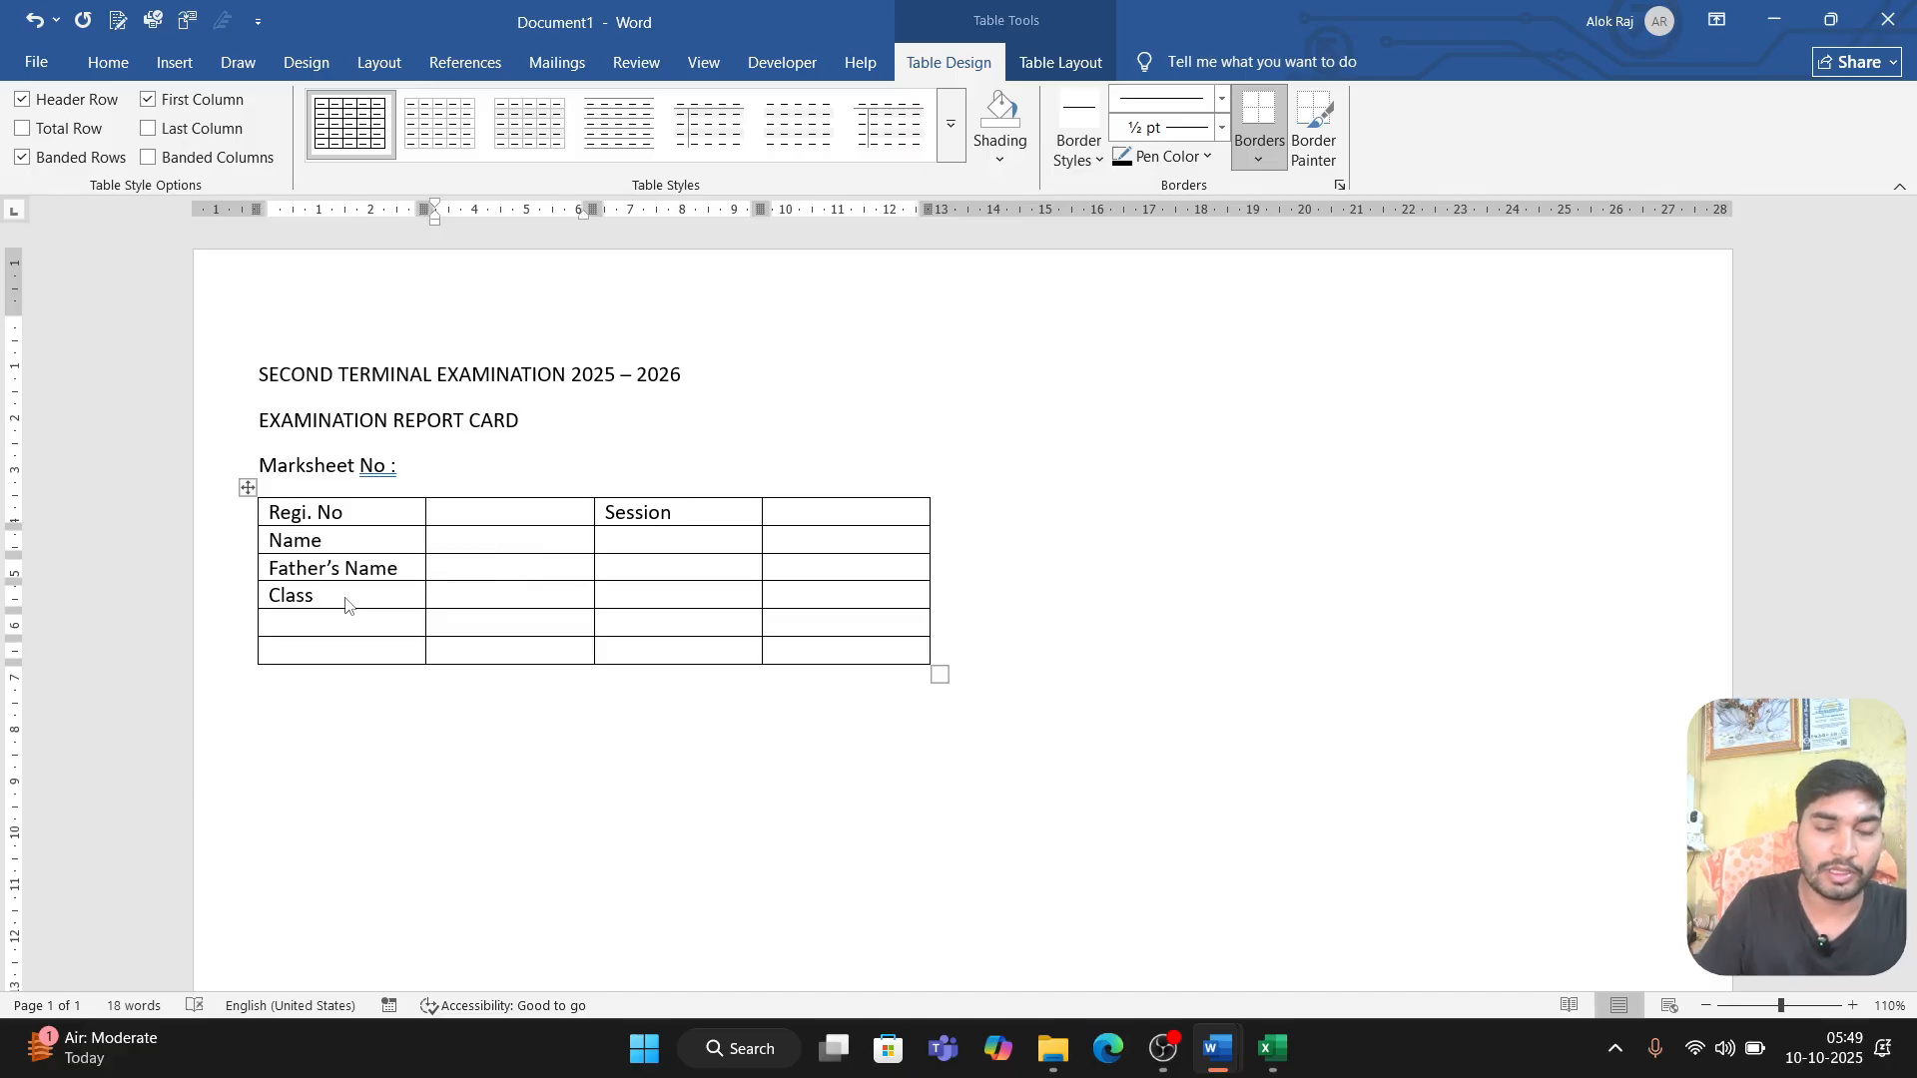
Step: Merge the four cells of the Class row and split the merged cell into 6 columns and 1 row
left_click_drag(818, 590, 384, 577)
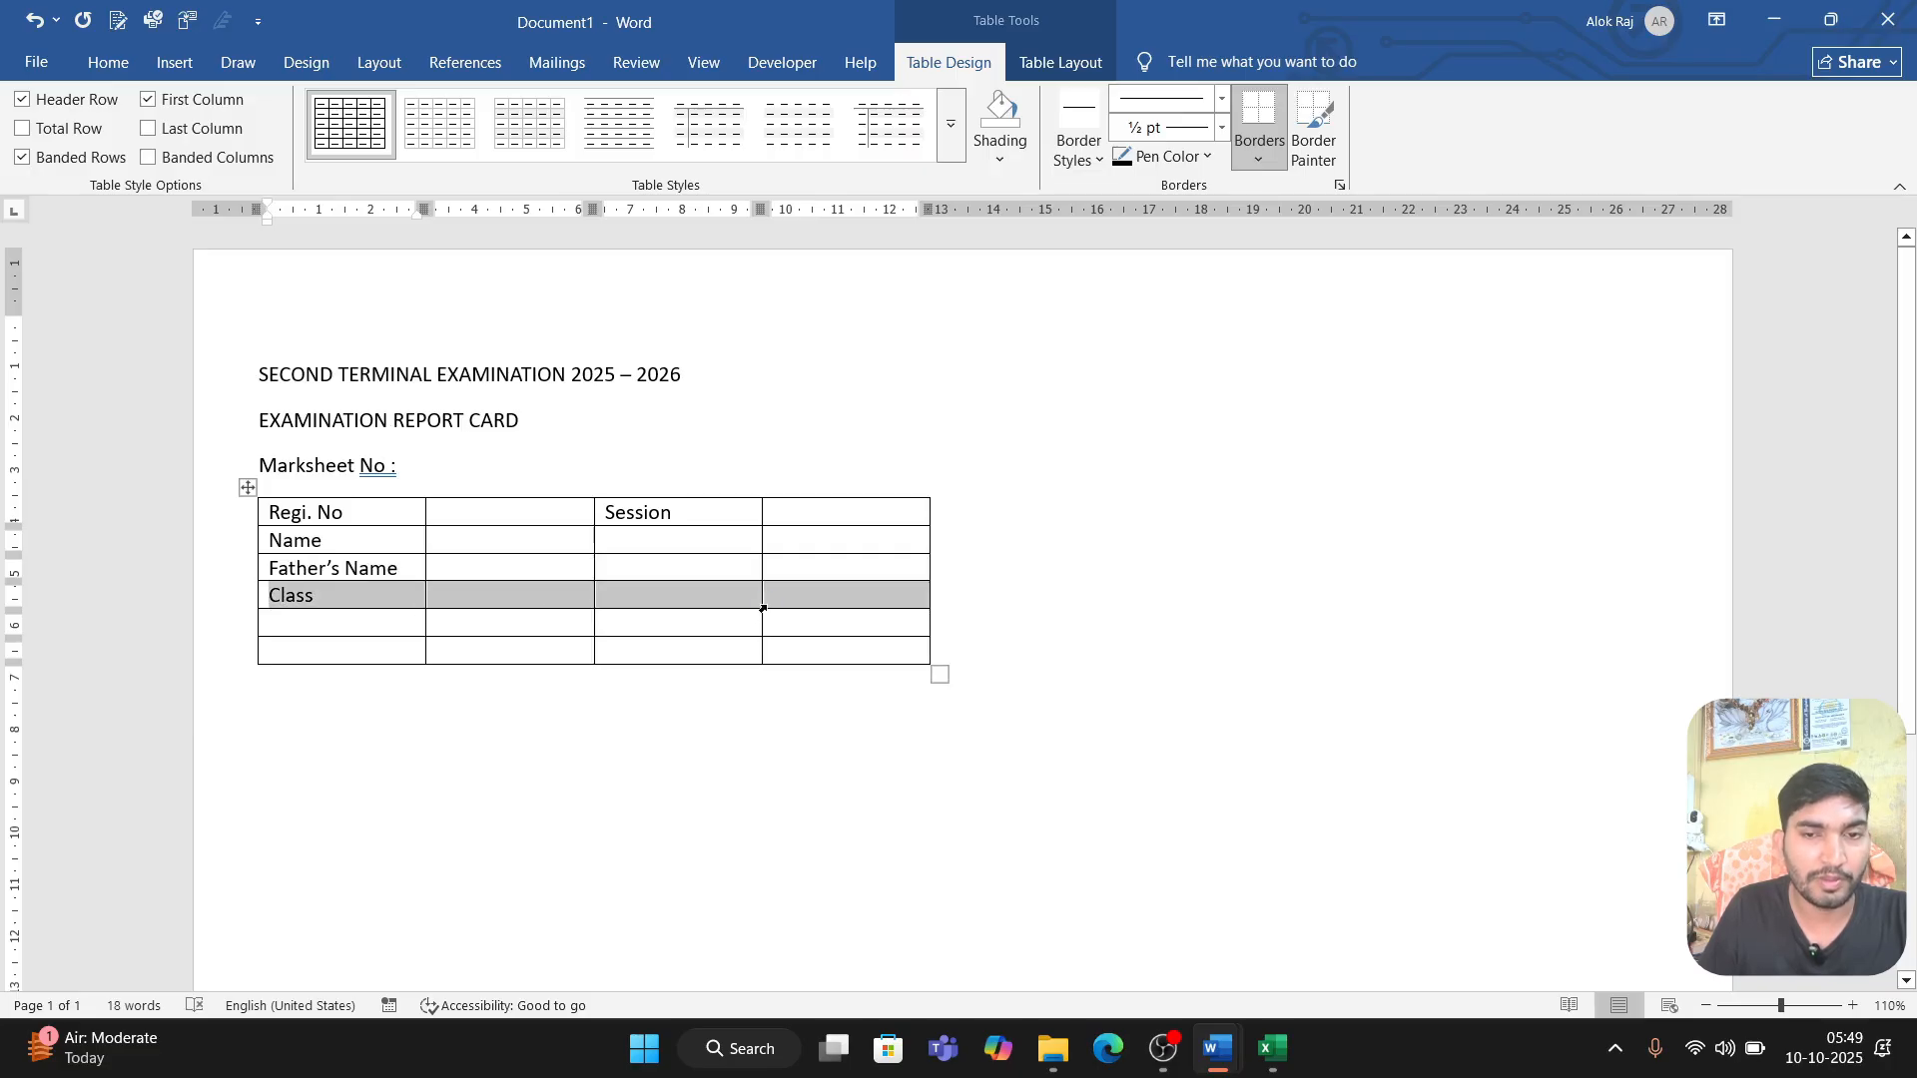
left_click(1017, 64)
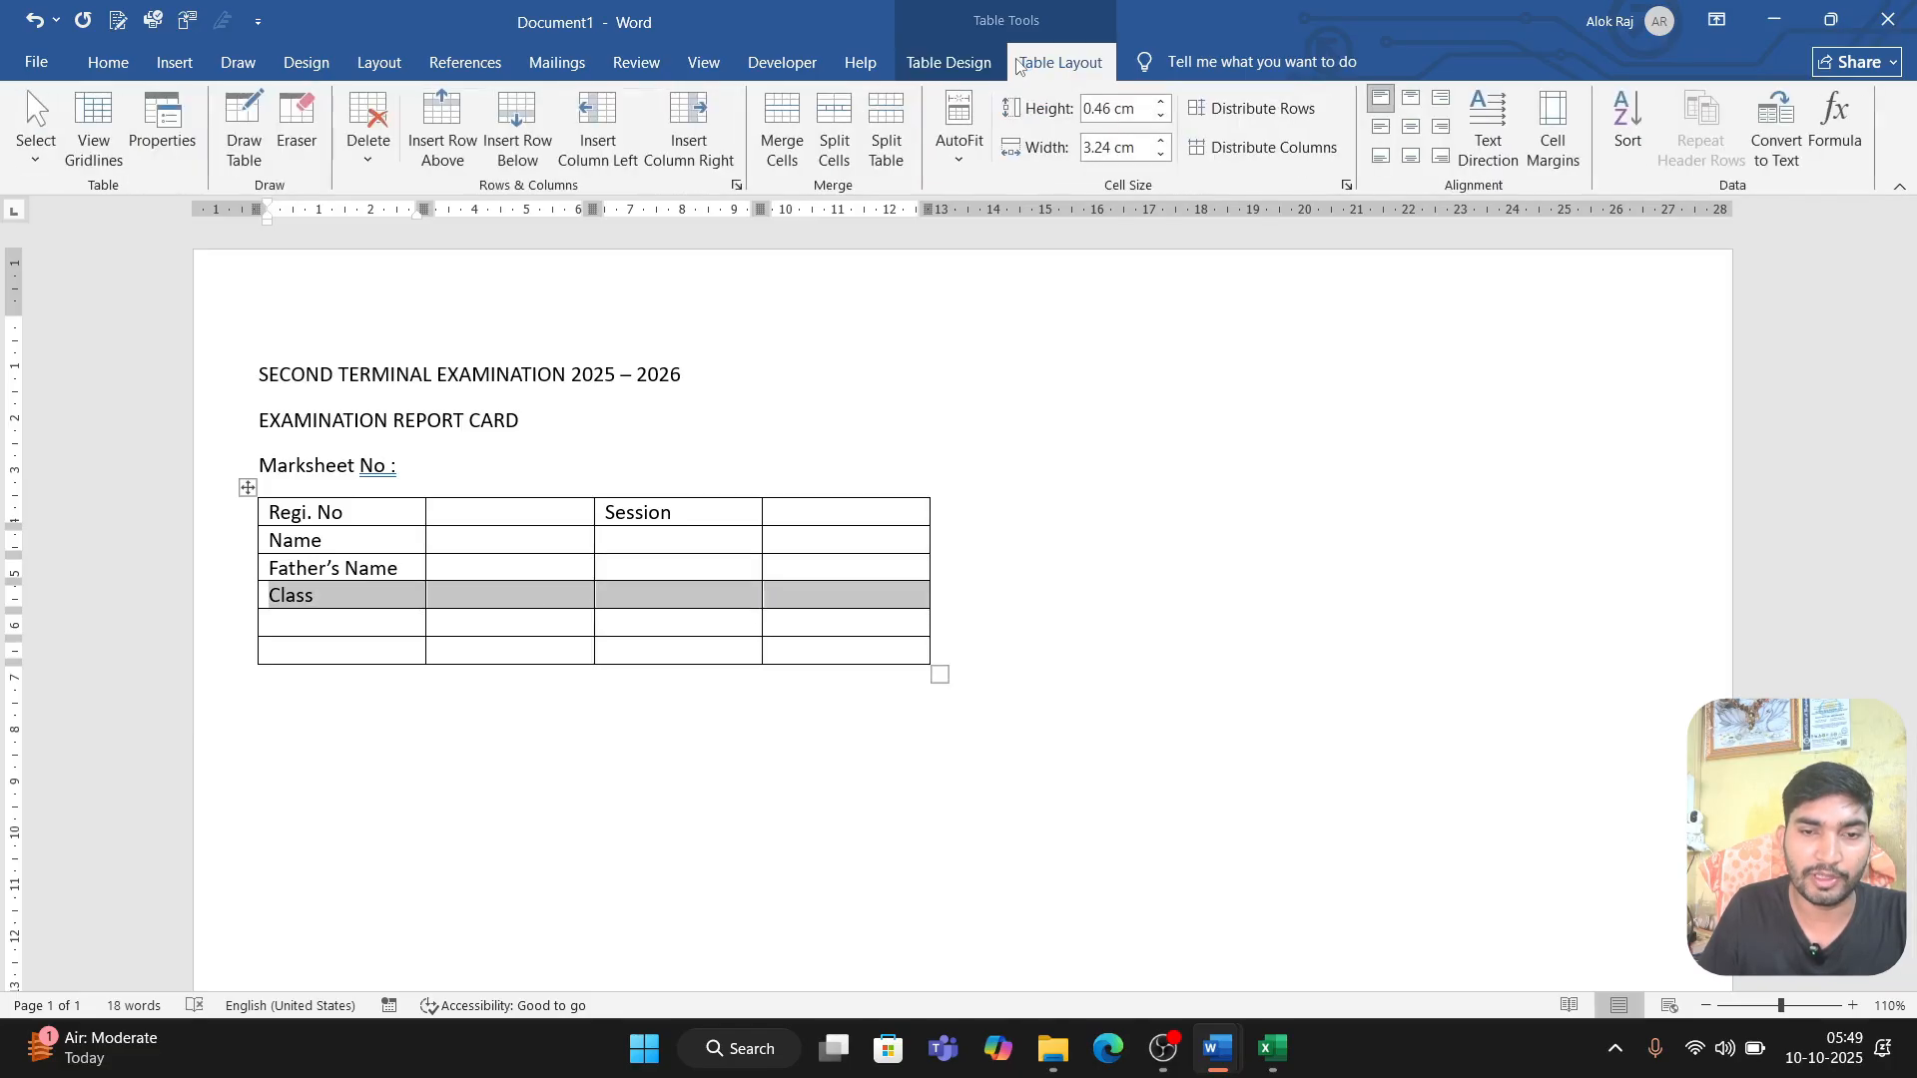
left_click(788, 125)
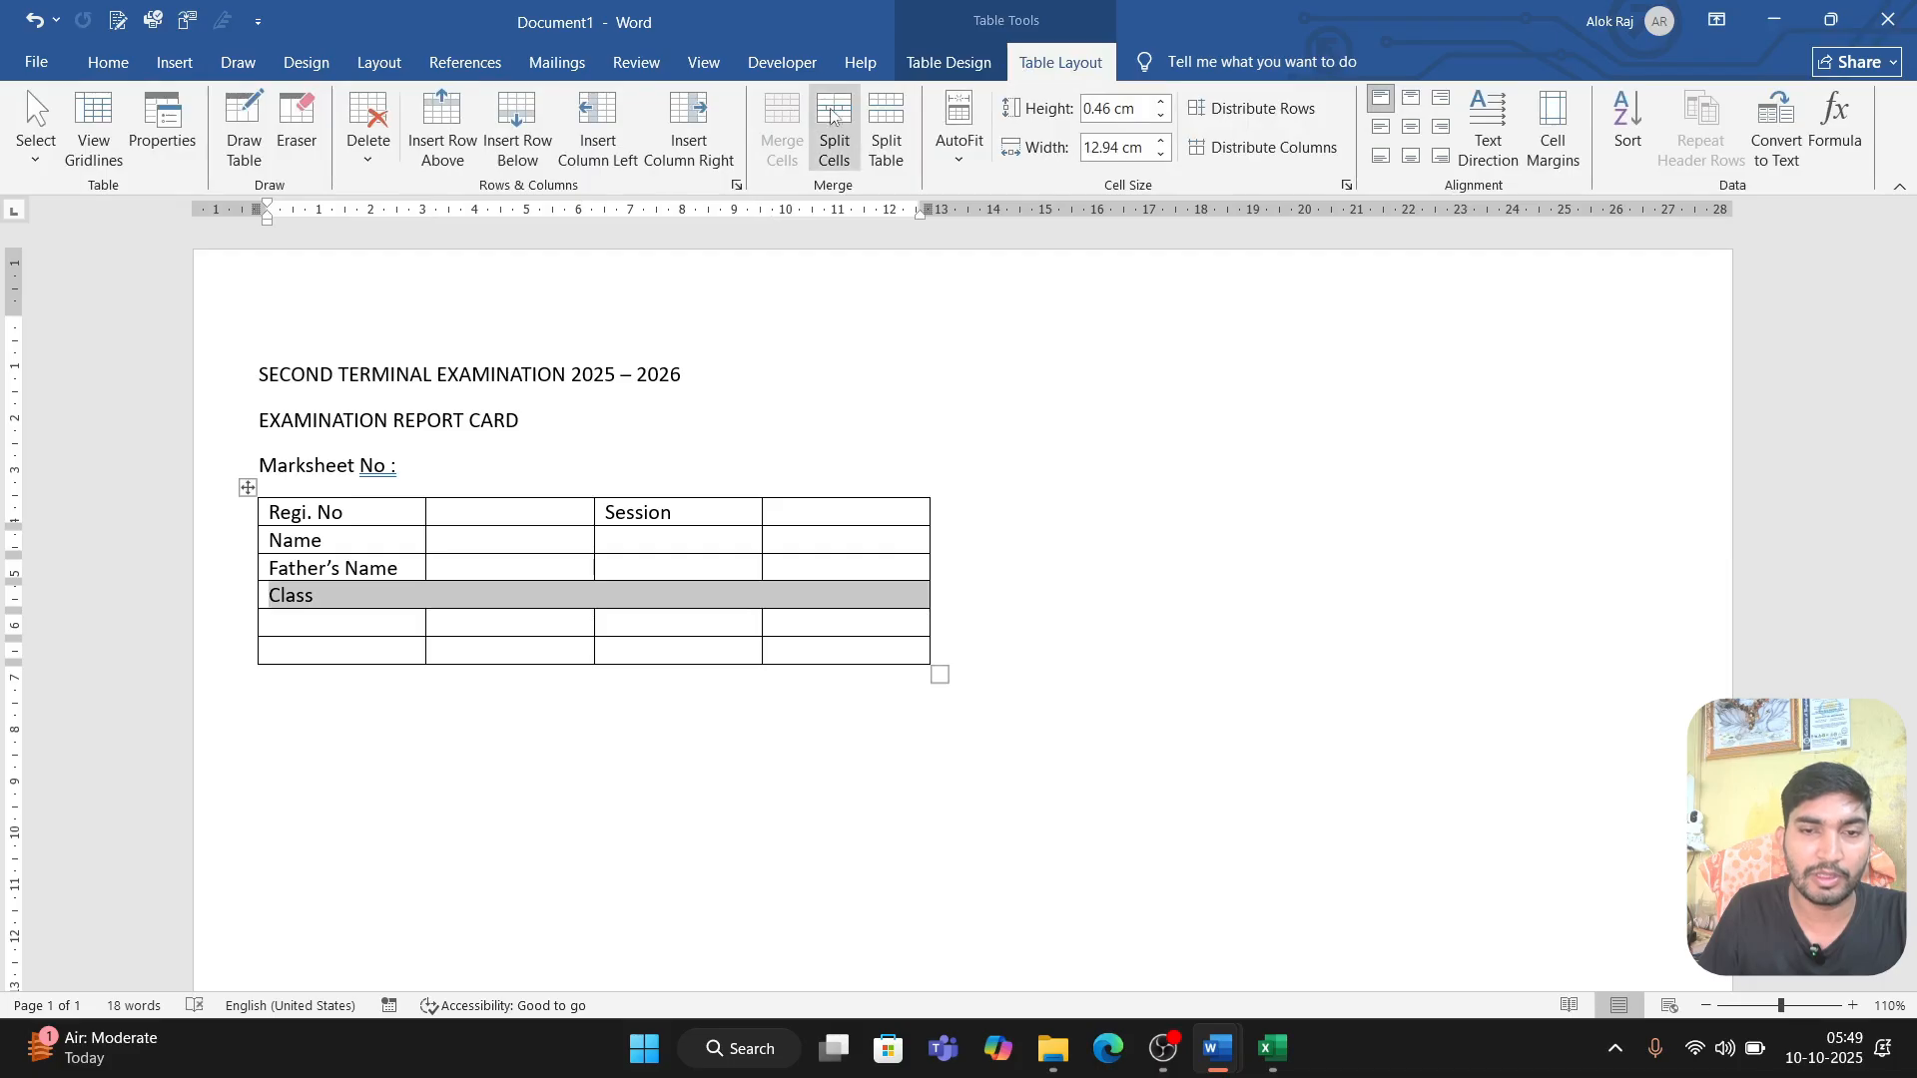
left_click(835, 125)
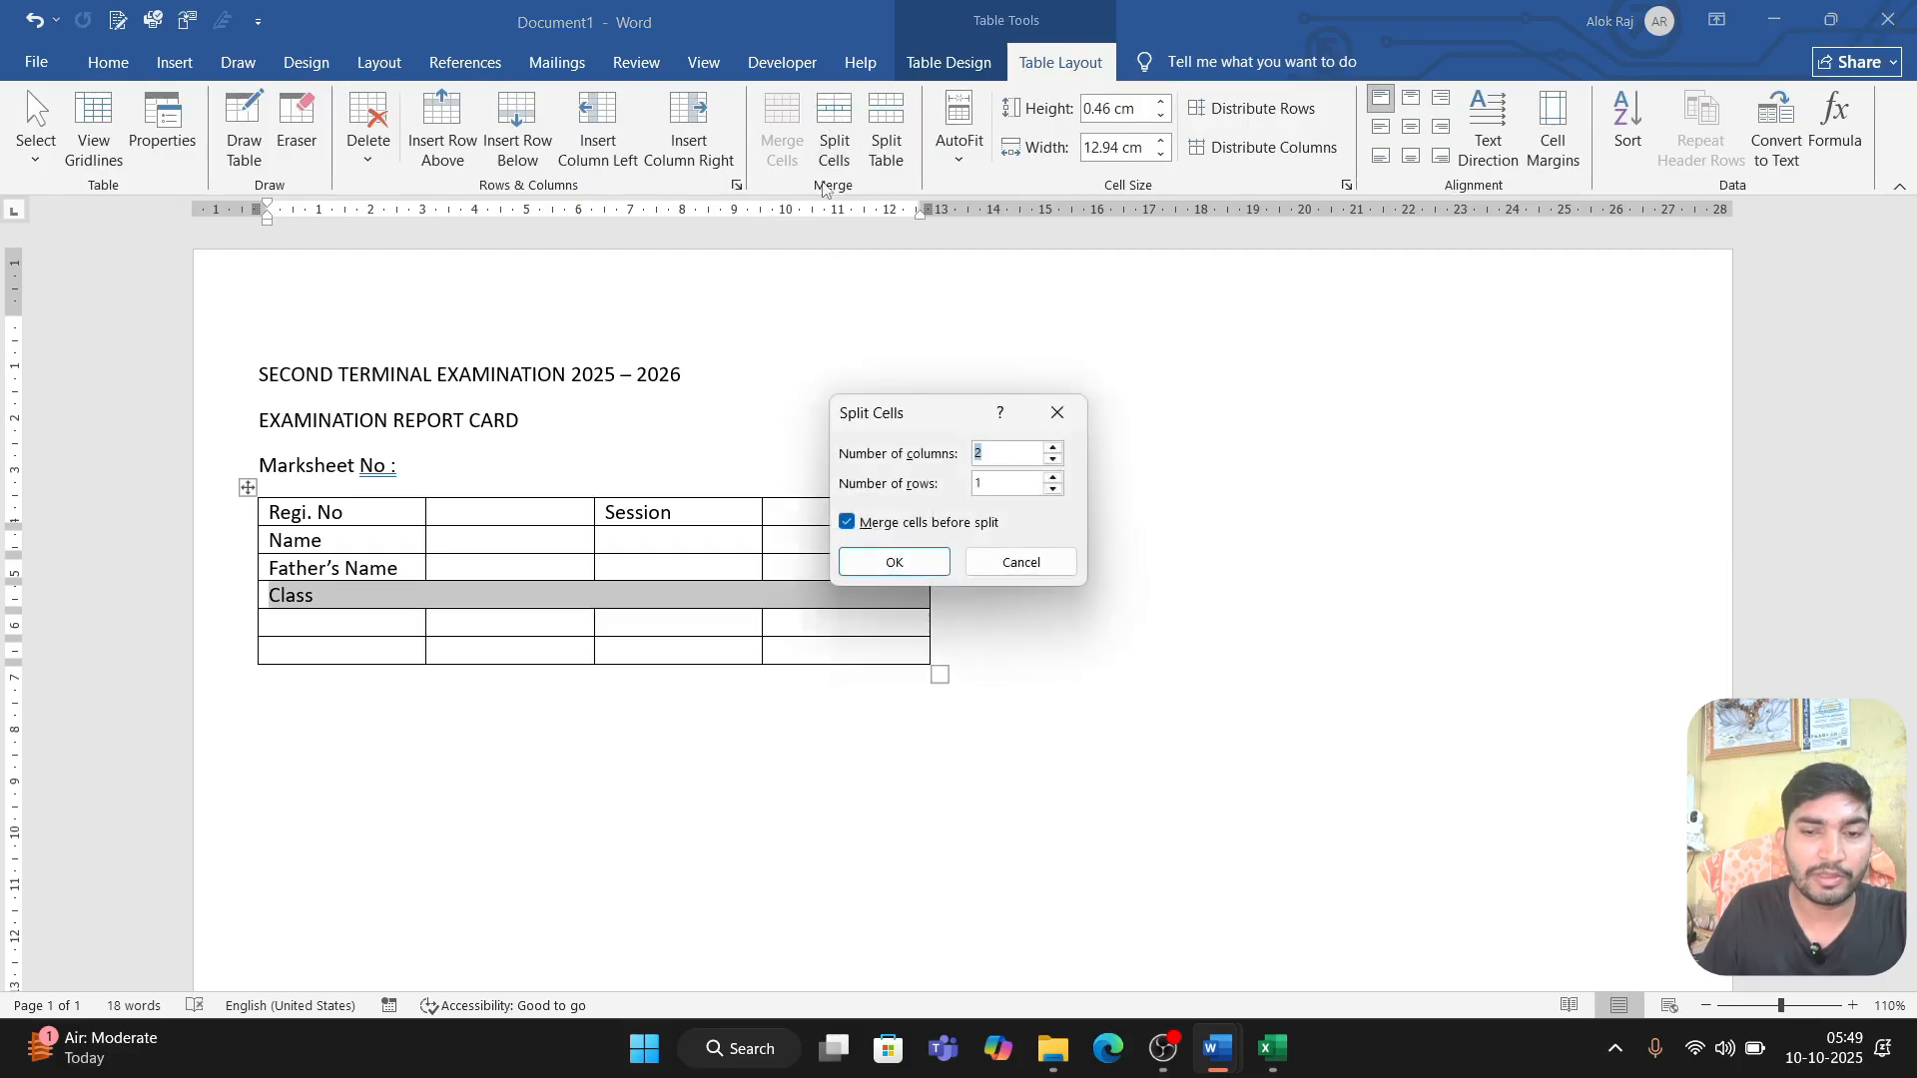
left_click(1054, 451)
left_click(1053, 450)
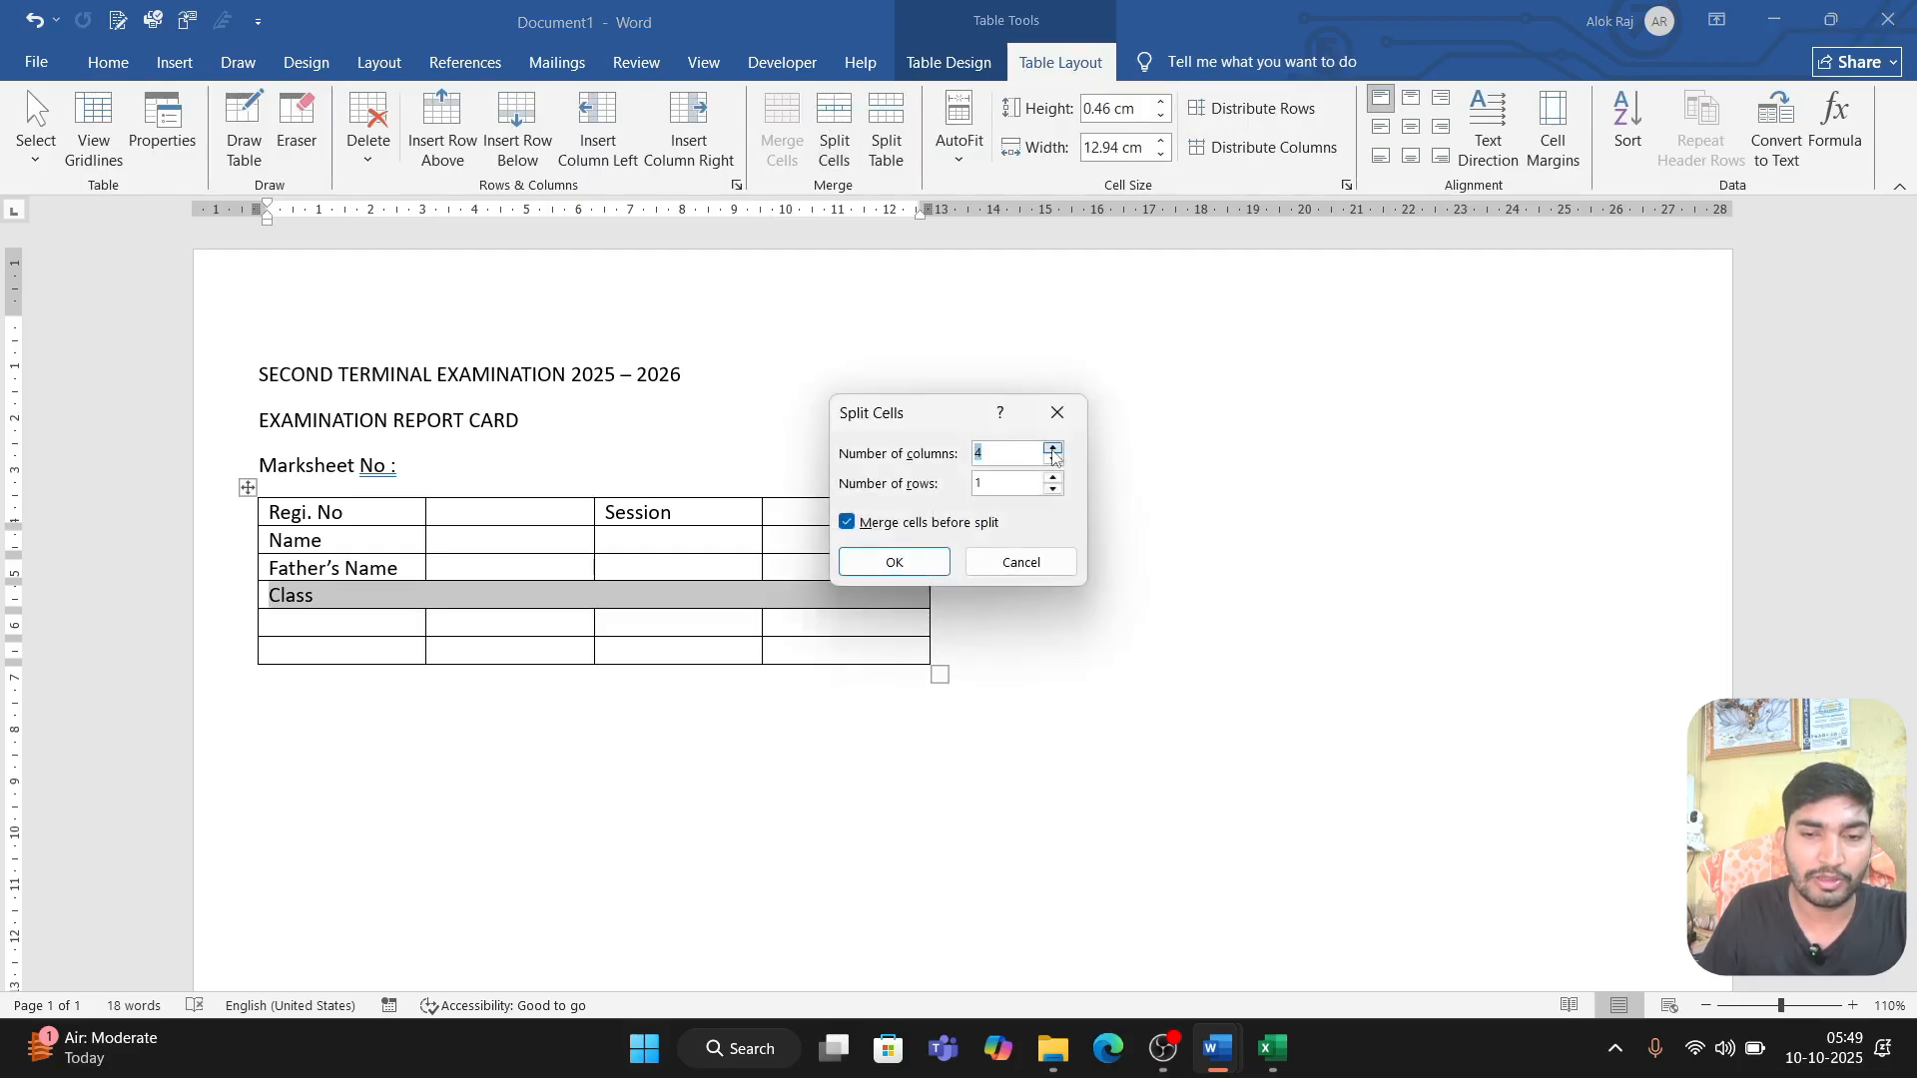
left_click(1053, 451)
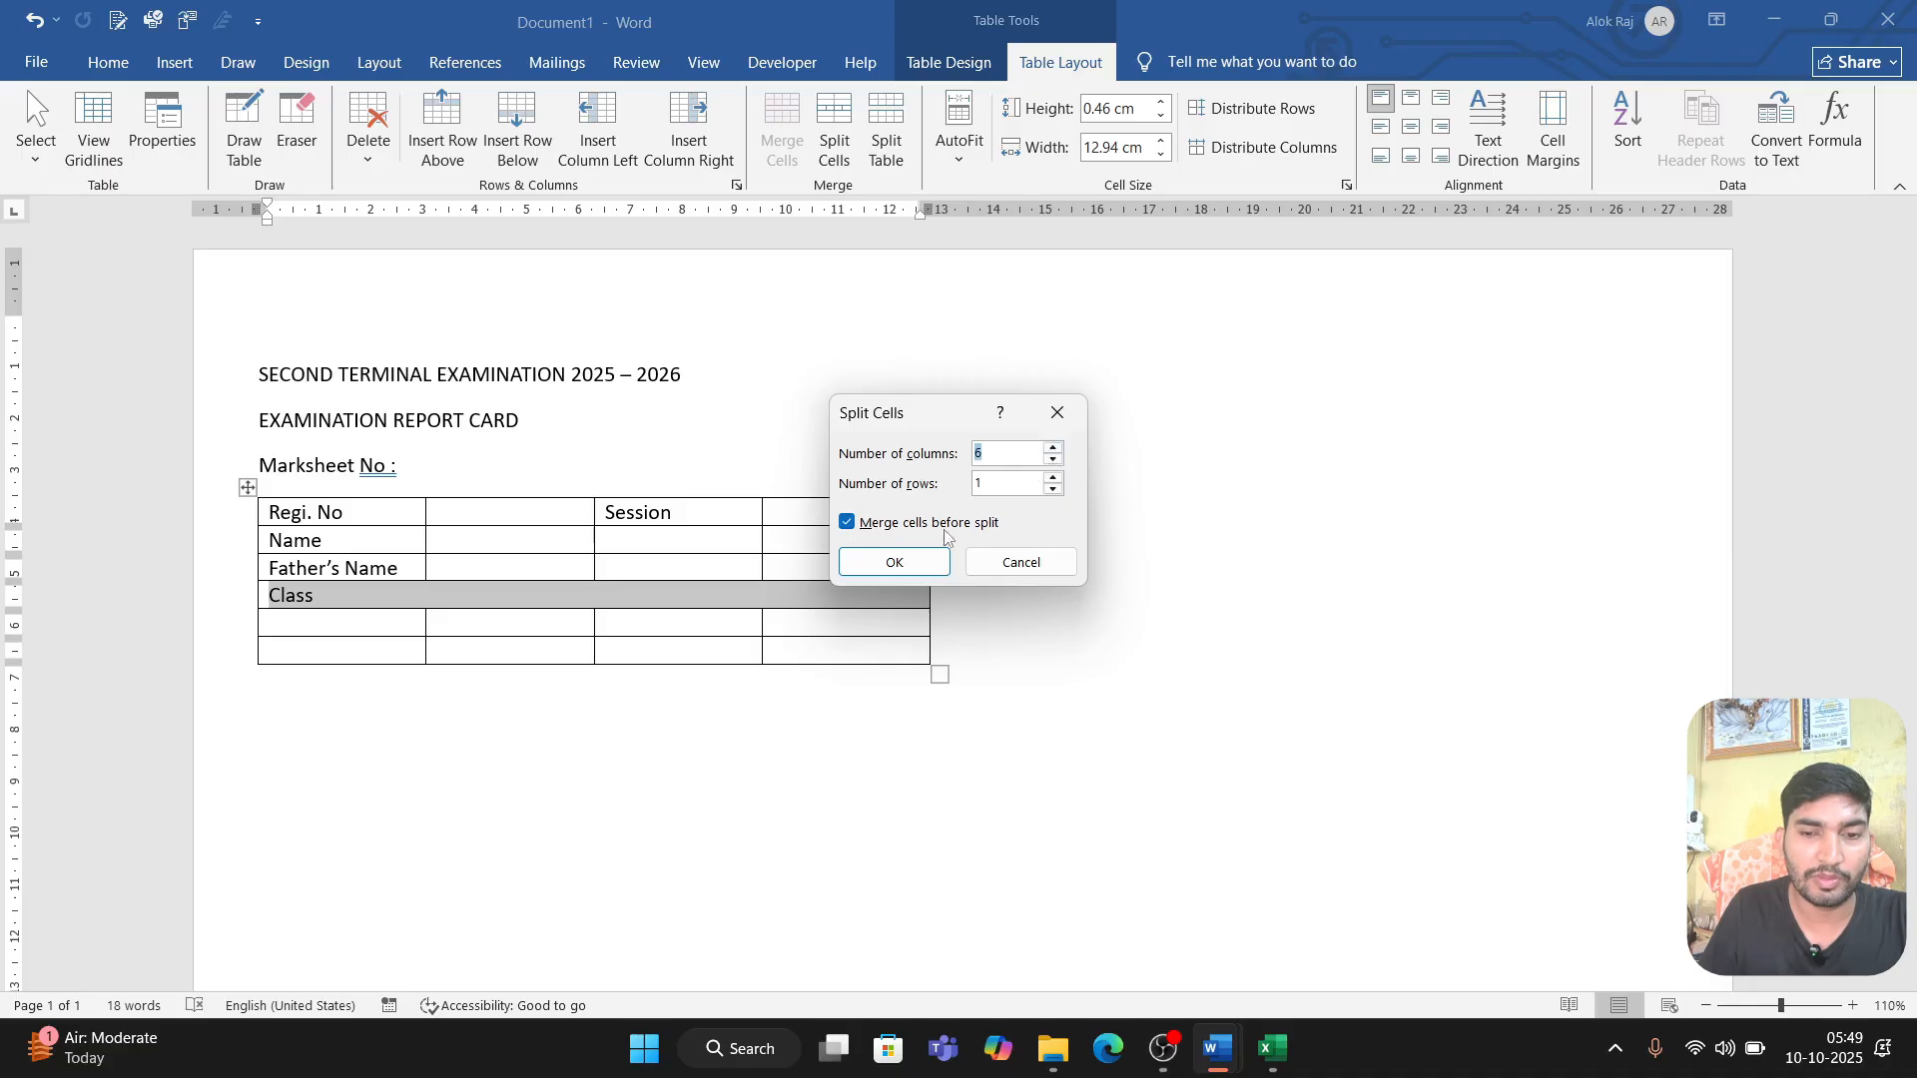
left_click(914, 556)
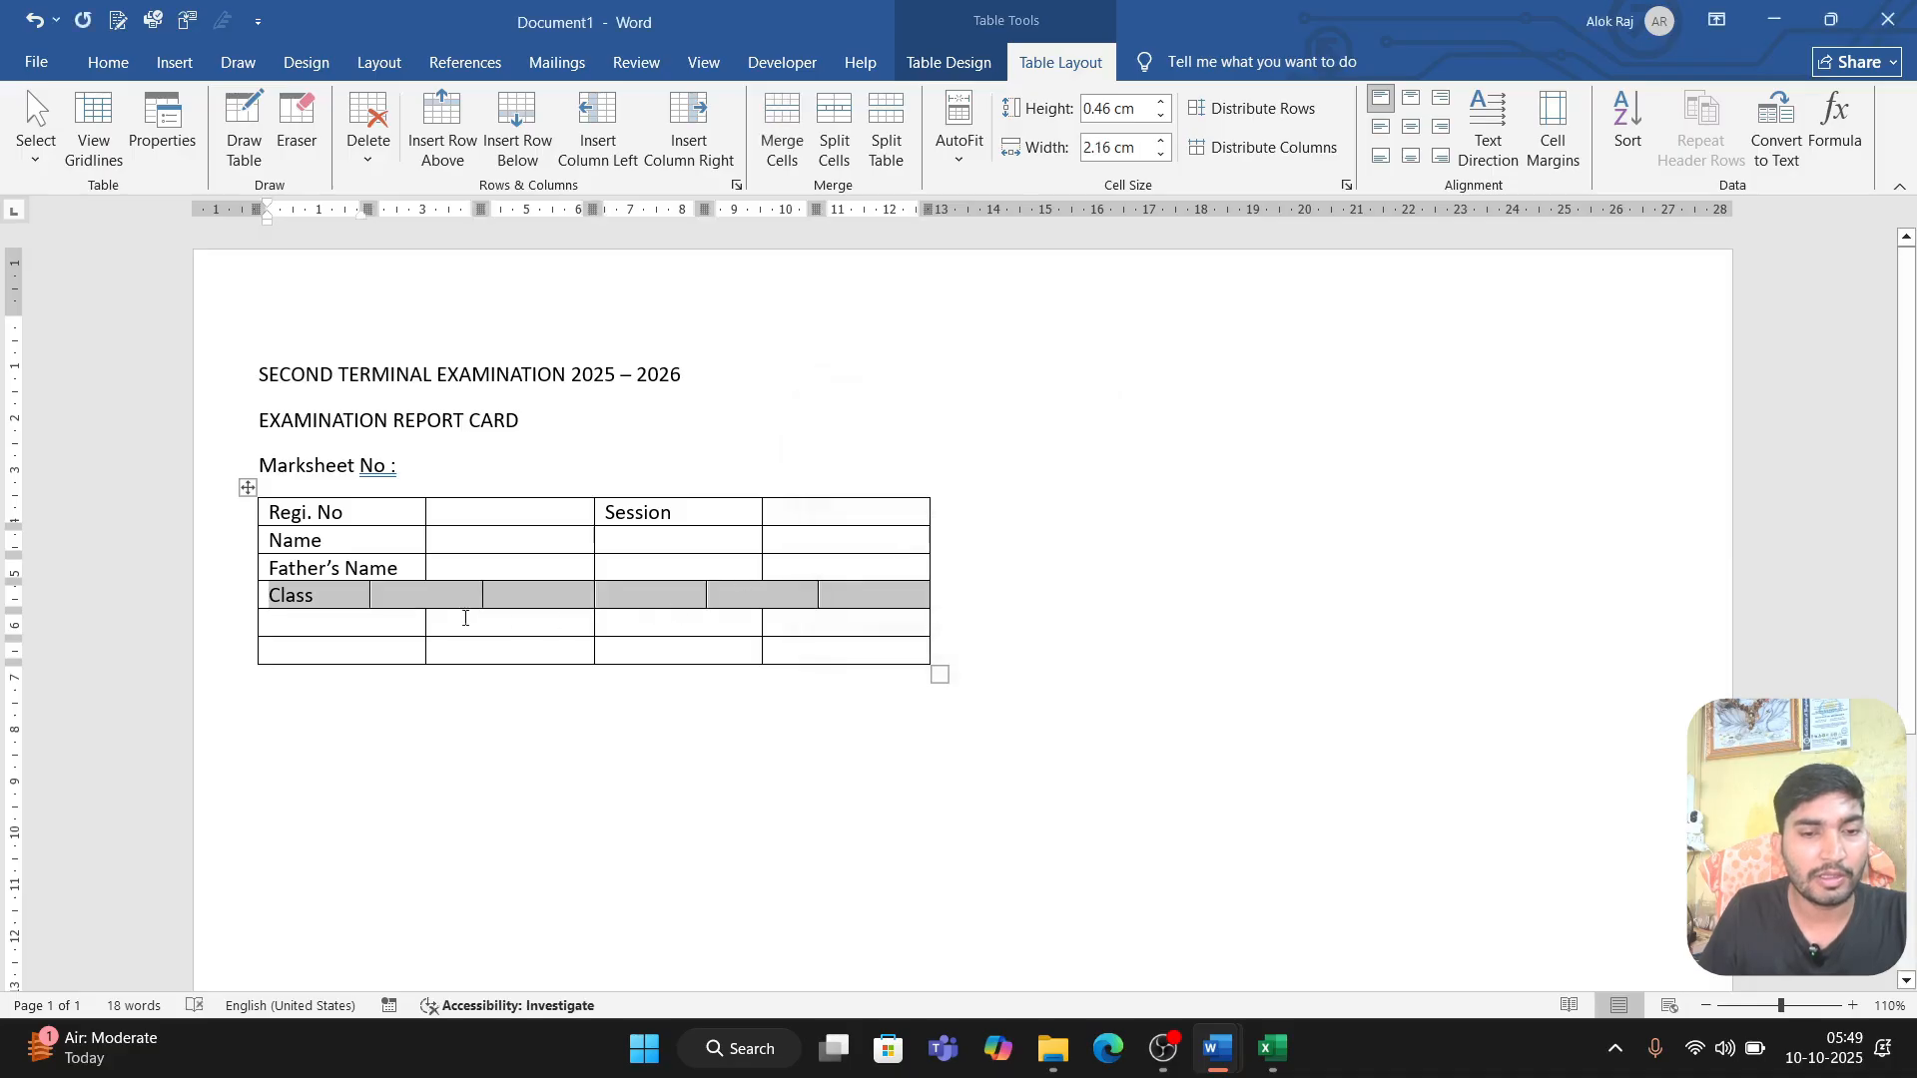
Step: Enter "Section" in the third cell and "Roll NO" in the fifth cell of the Class row
left_click(404, 594)
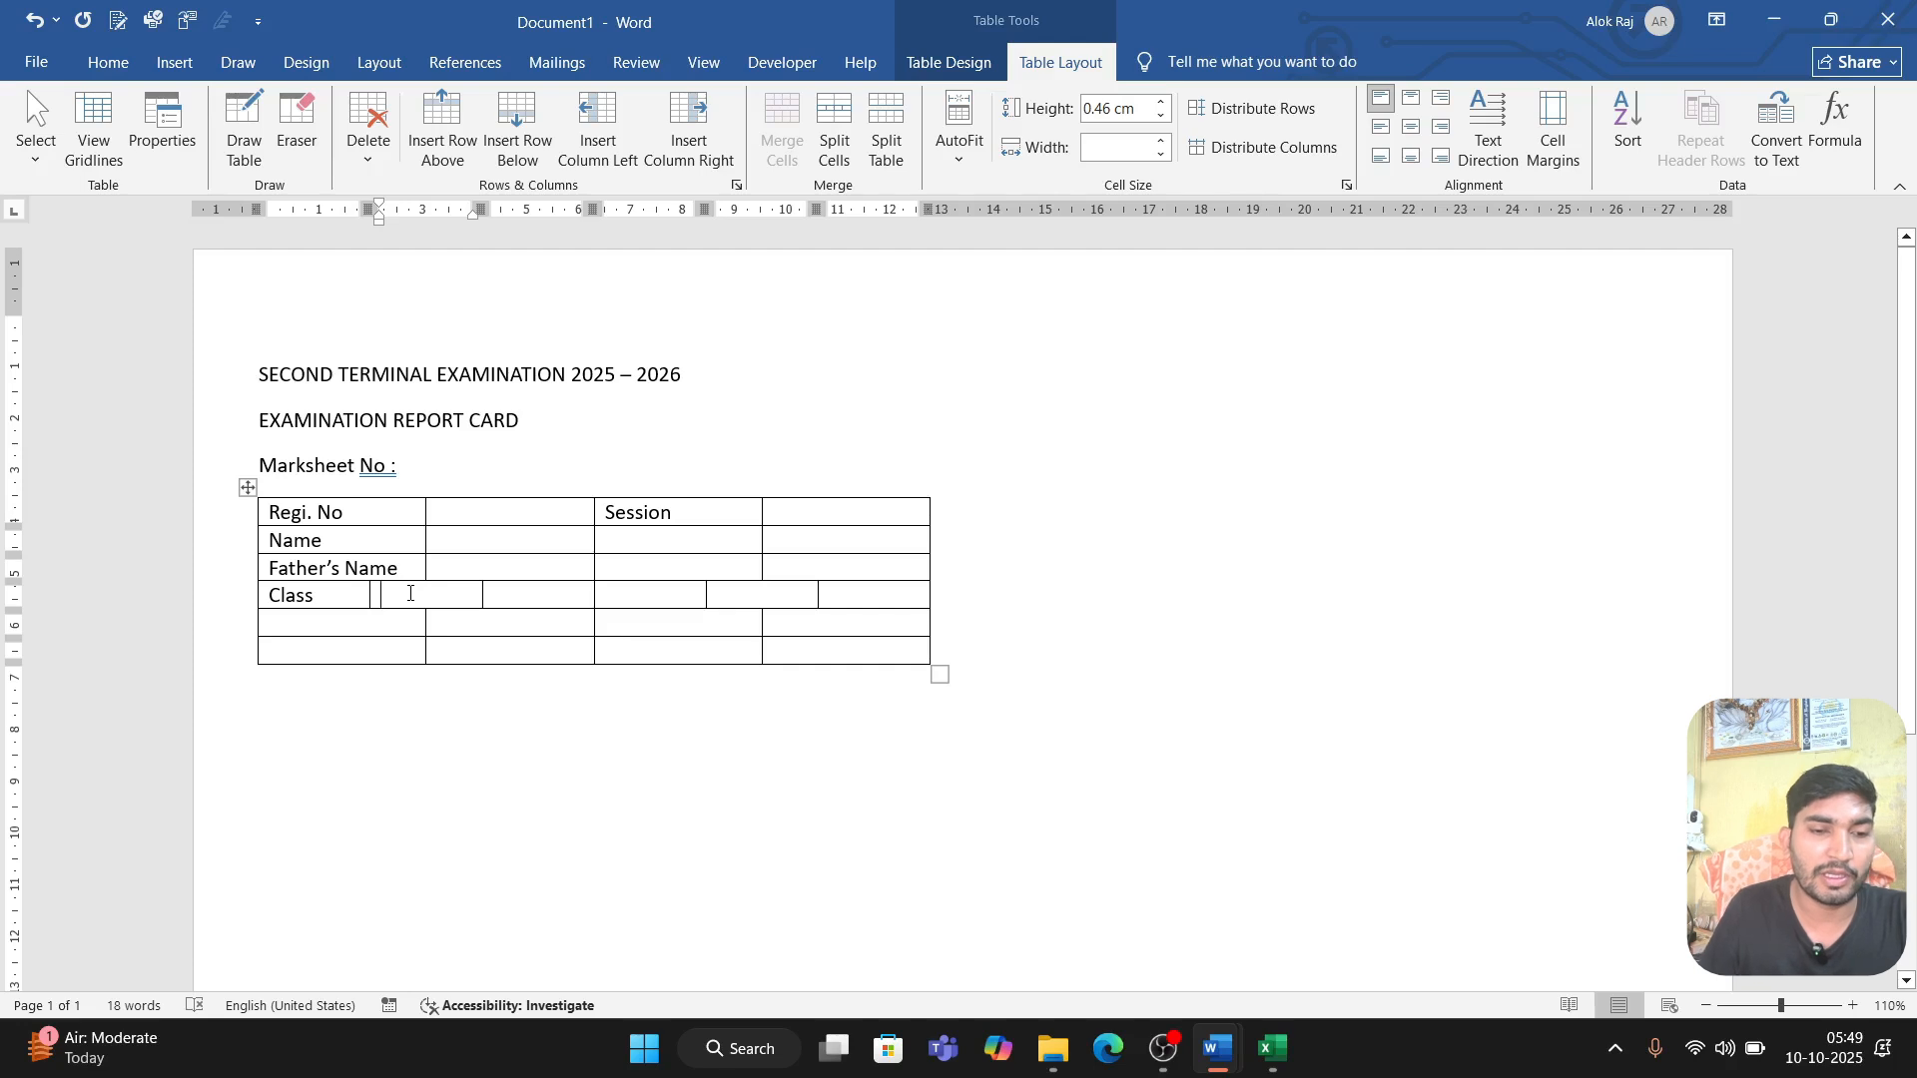
left_click(558, 601)
type("S")
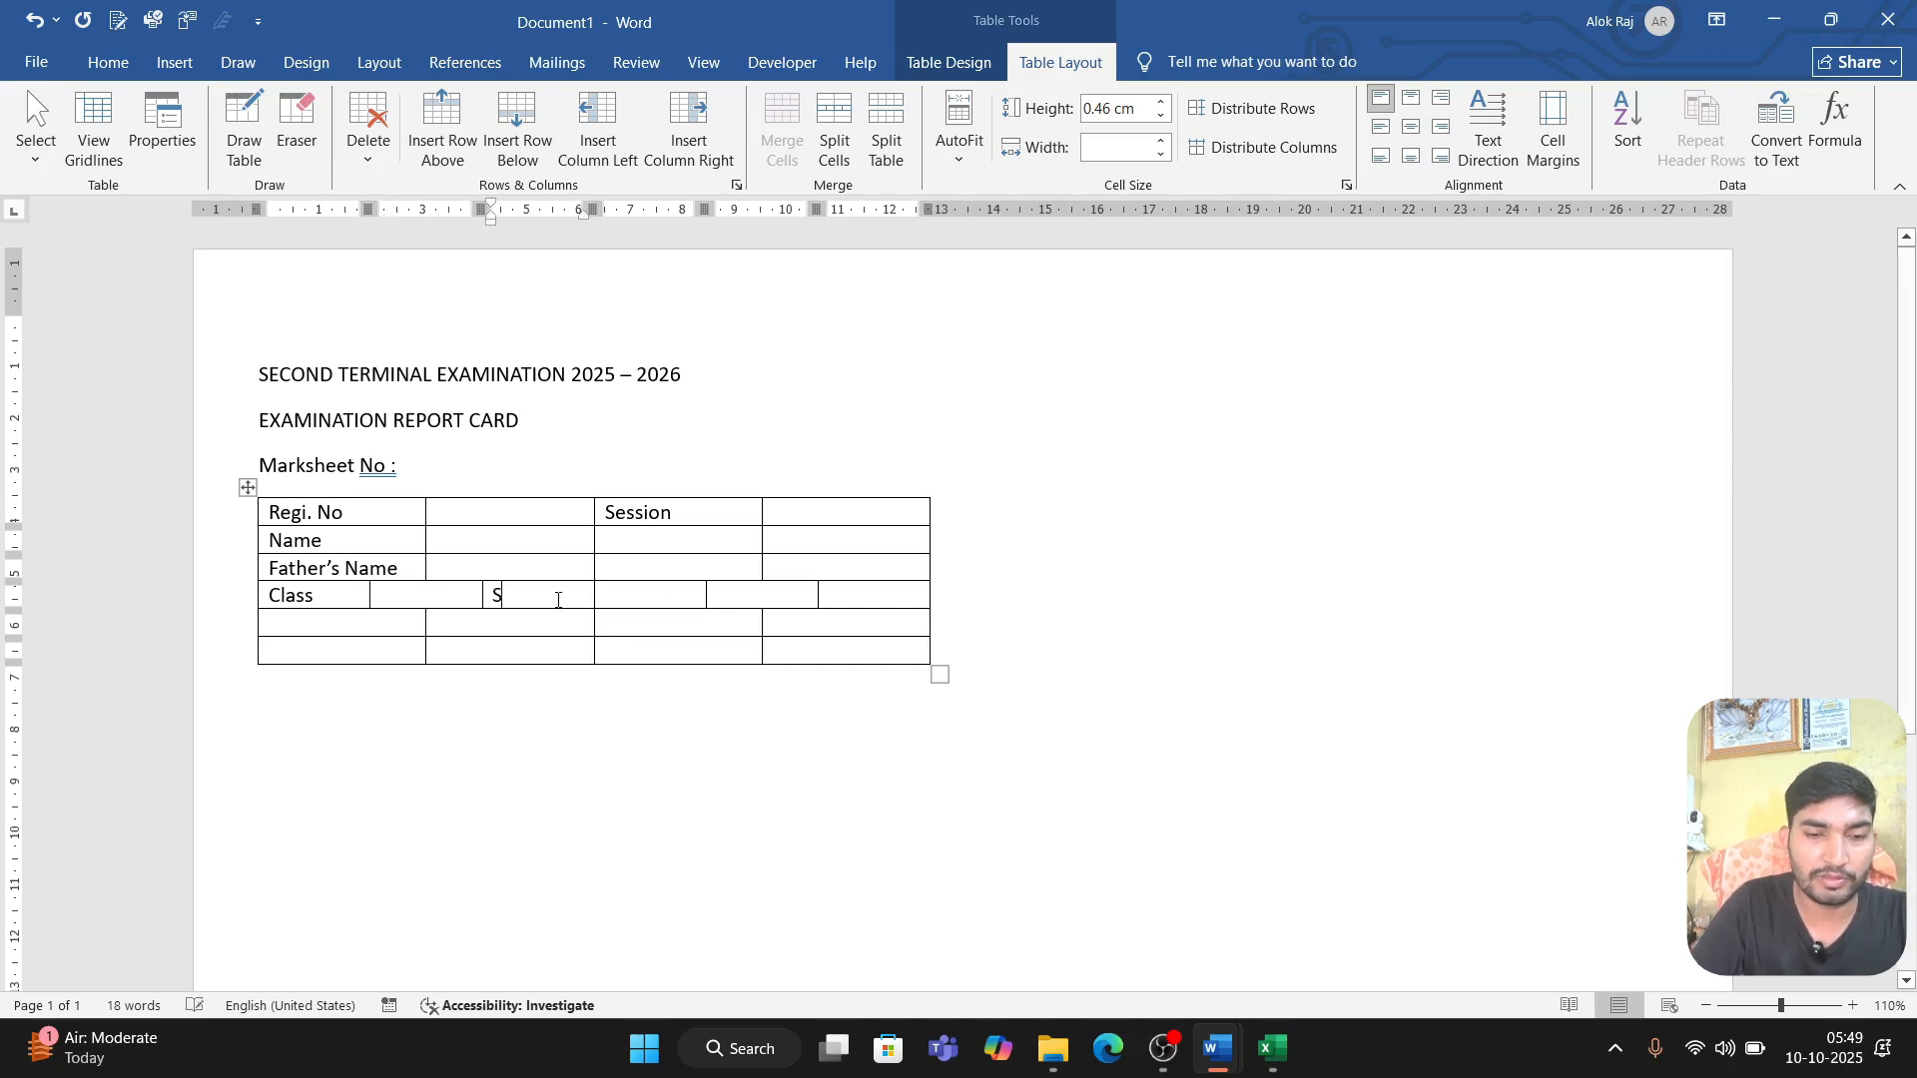
type("ection")
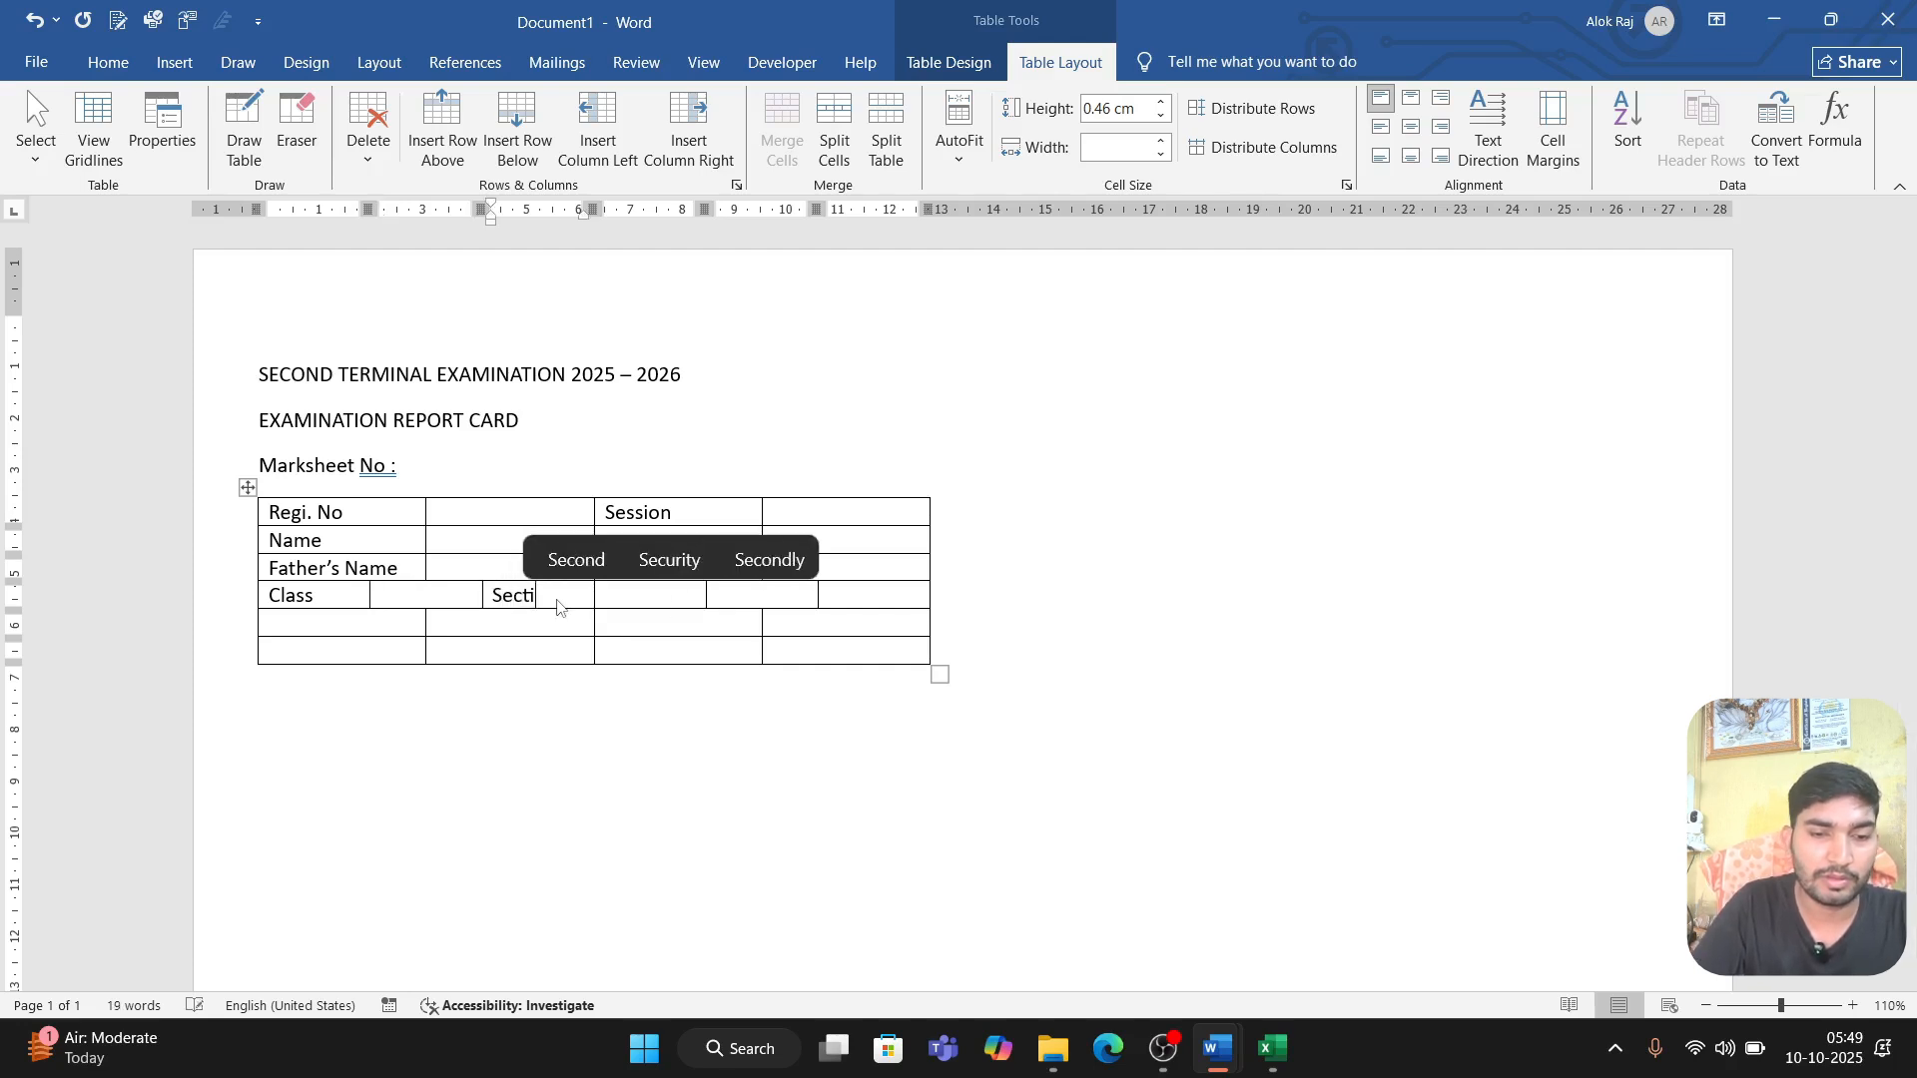
key("Tab")
key("Tab")
type("Roll NO")
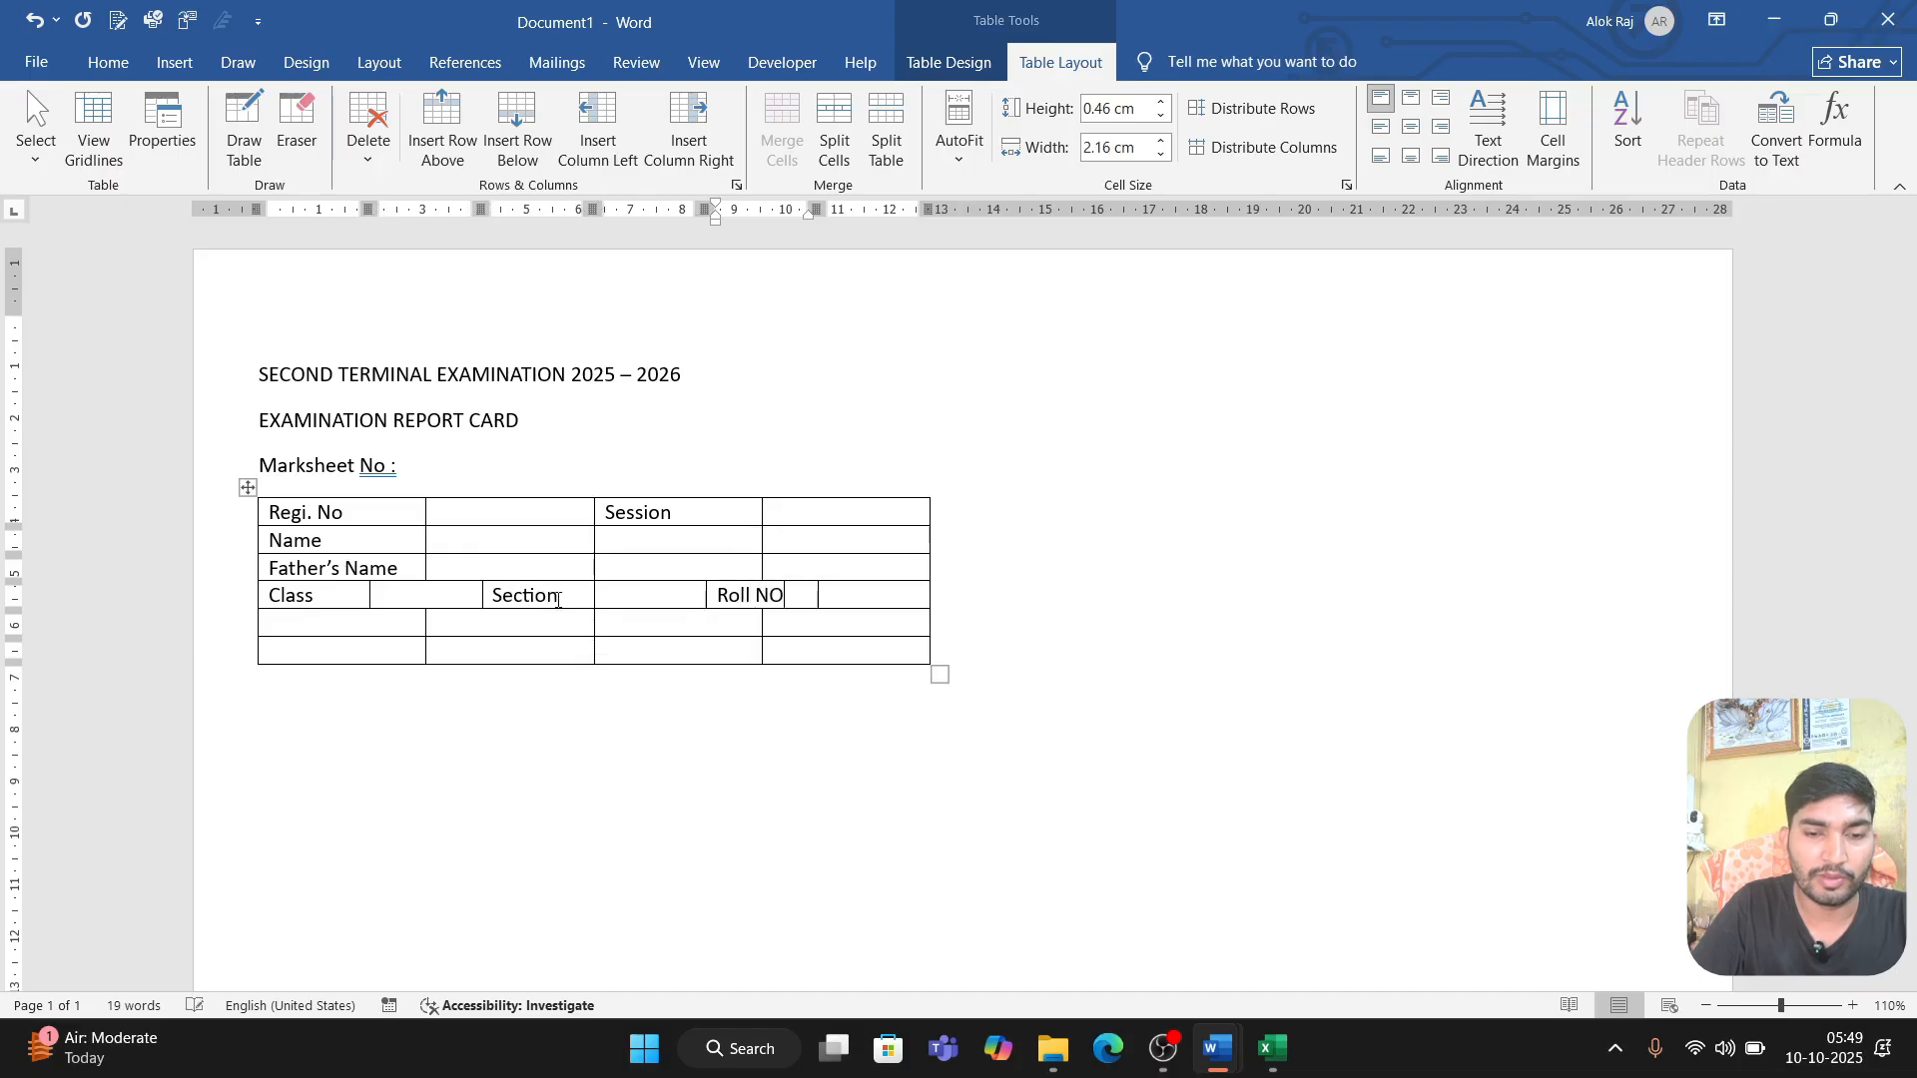
key("Tab")
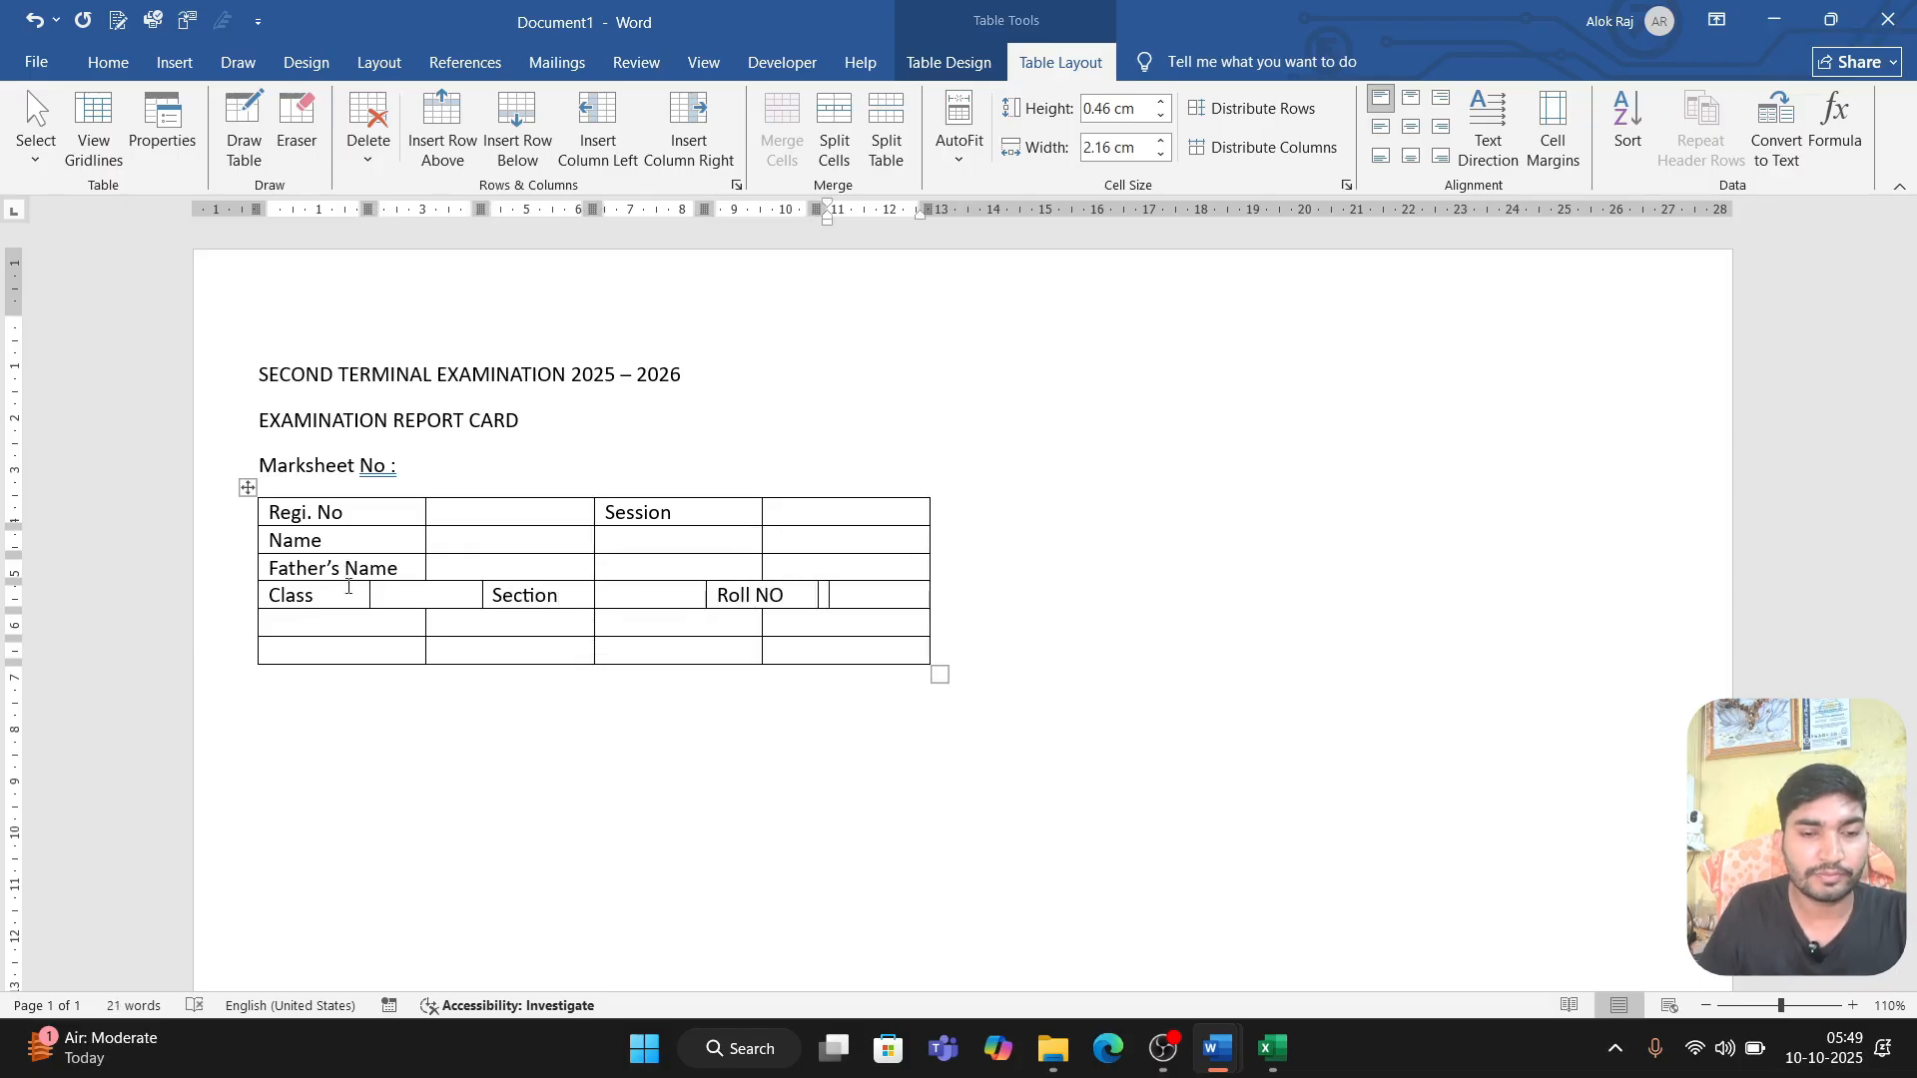
Step: Split the table below the Class row so the two empty rows form a separate table
left_click(332, 627)
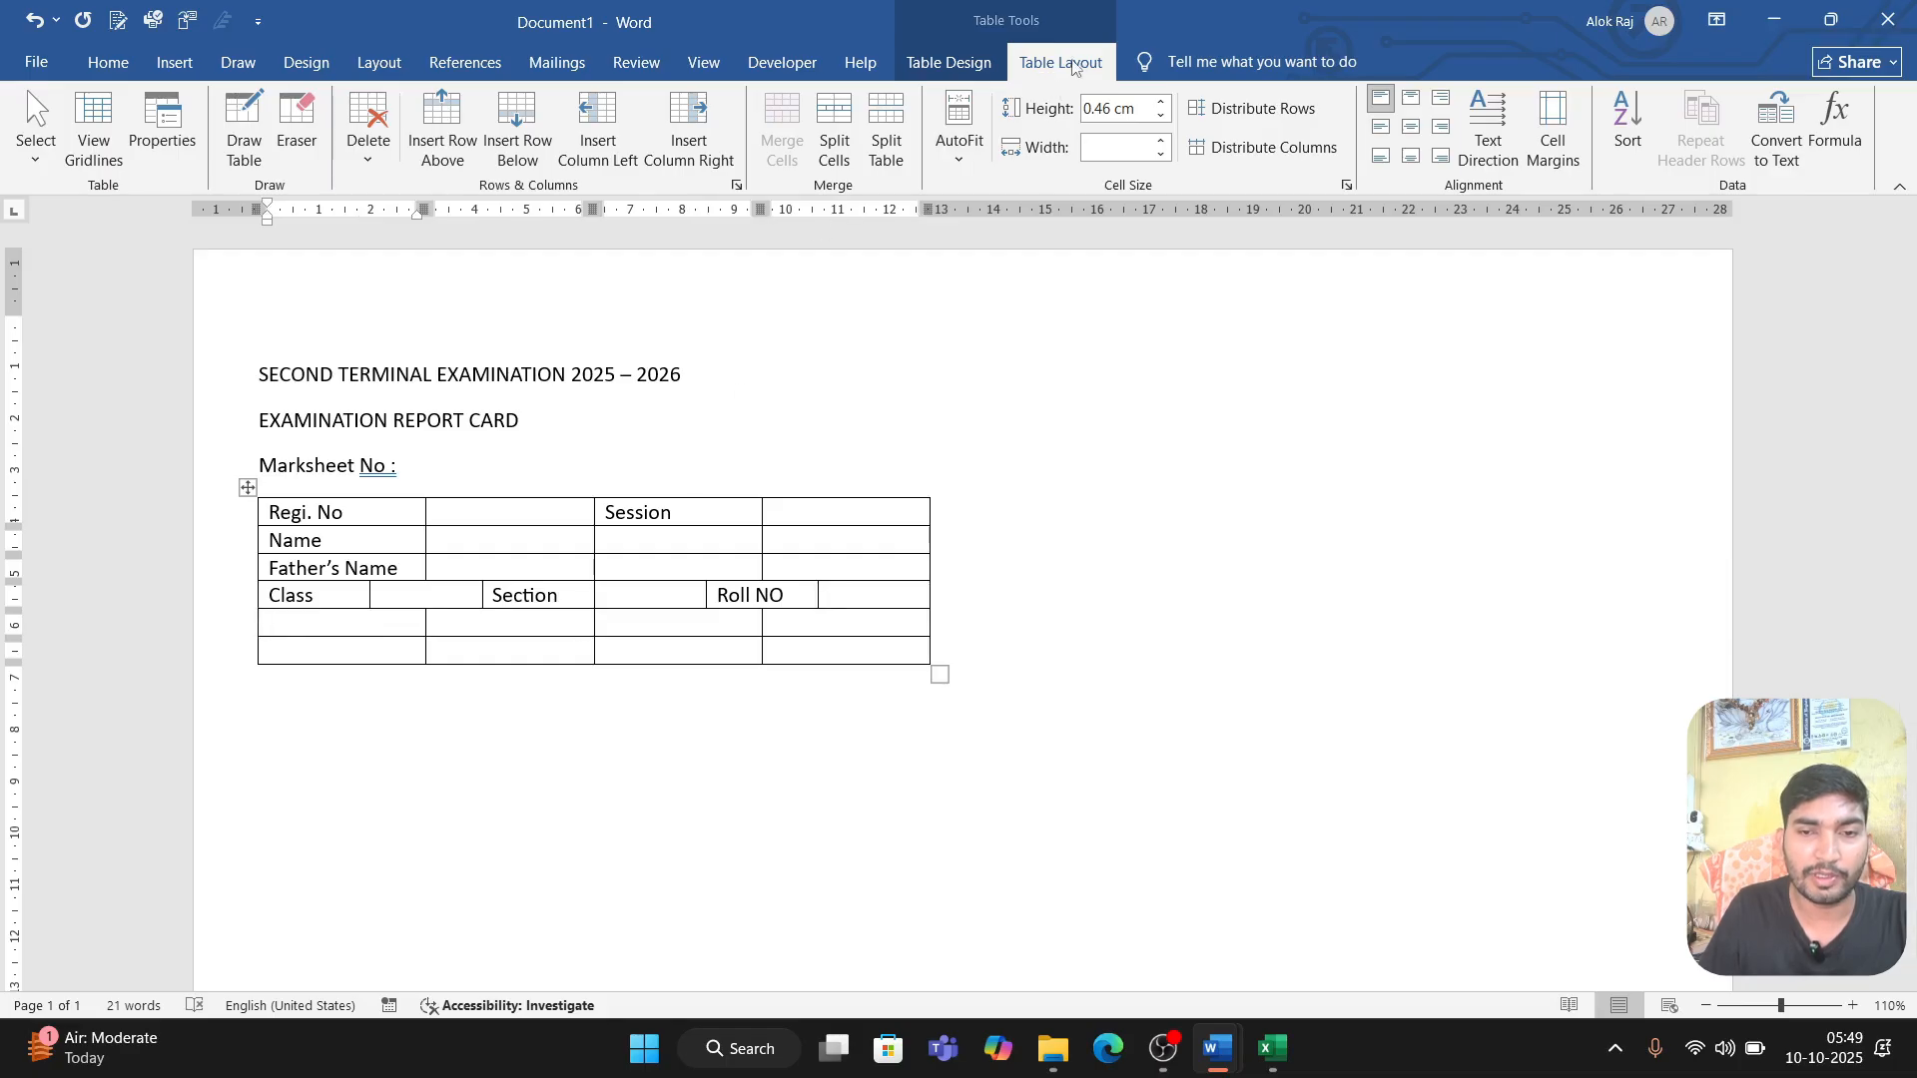
left_click(893, 131)
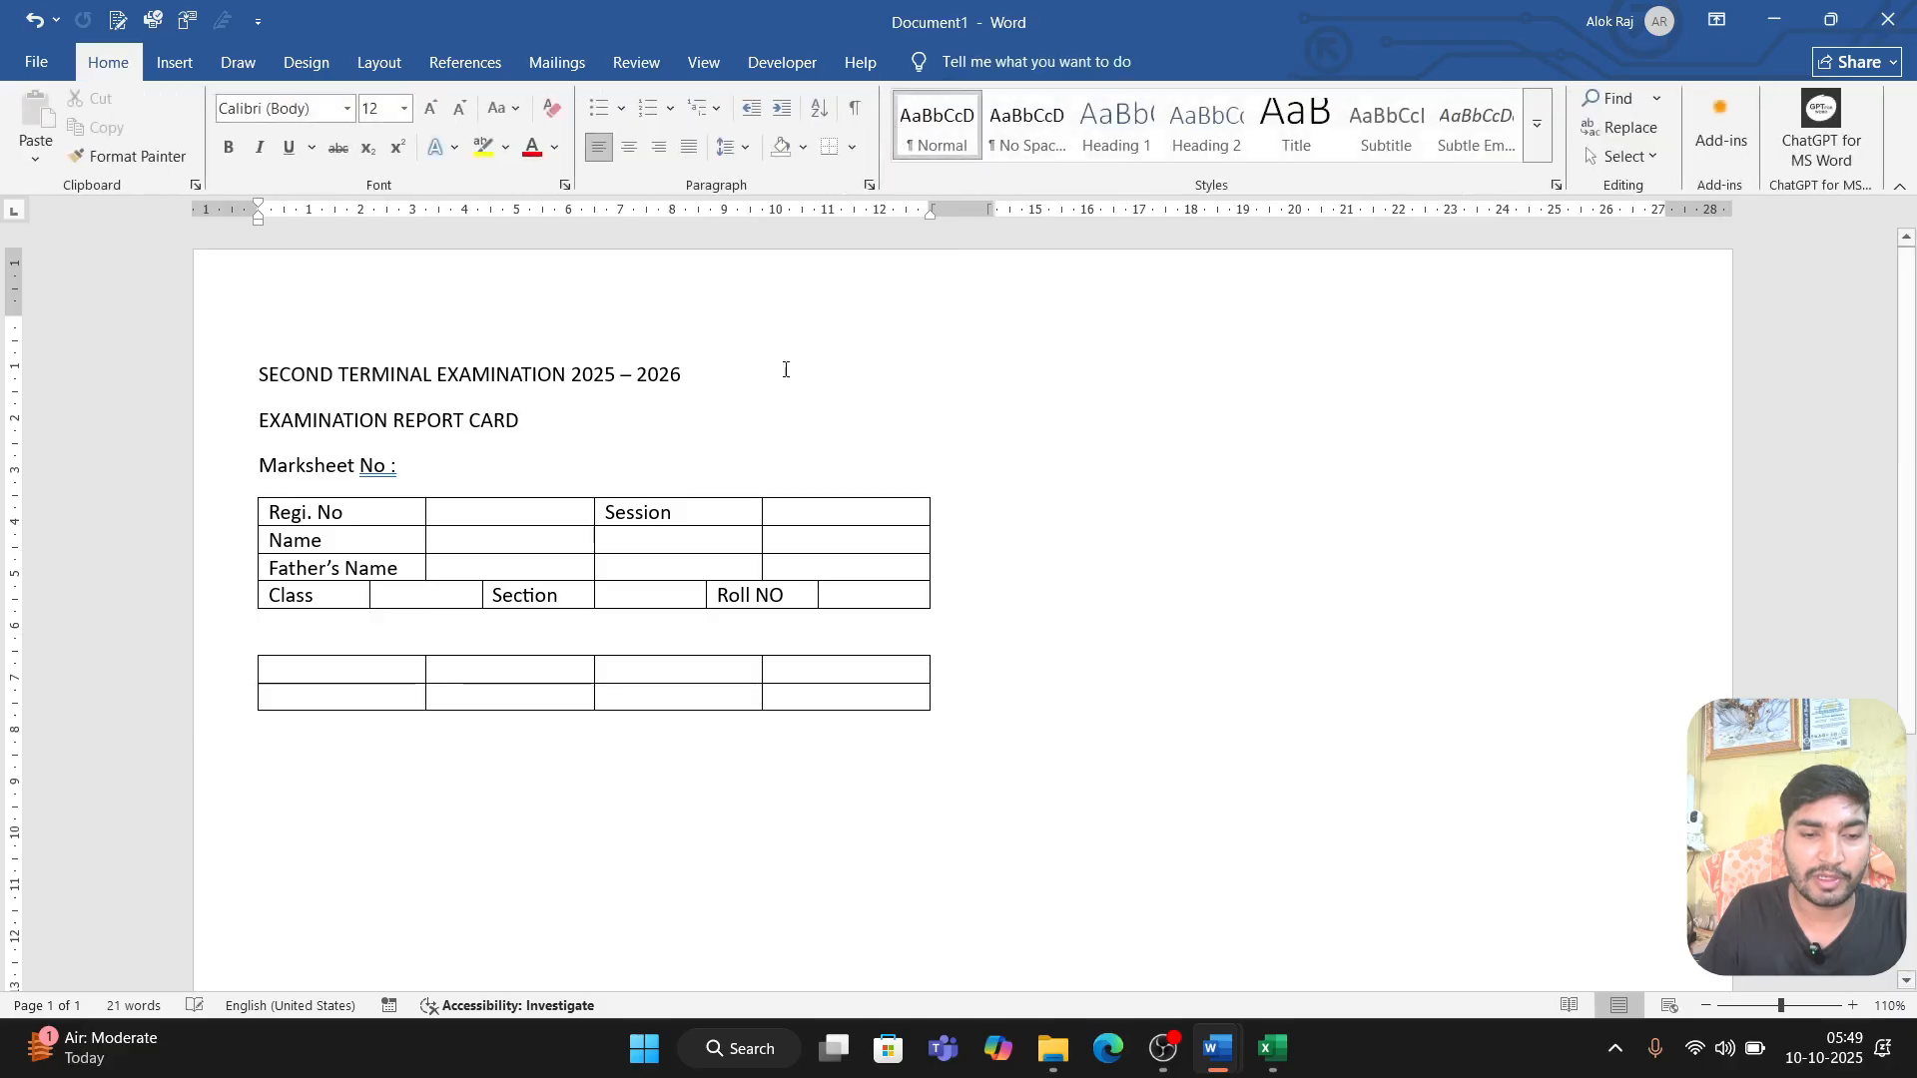
Step: Enter the headings "Subject", "Full Mark", "Pass Mark" and "Obt. Mark" across the second table's first row
left_click(392, 672)
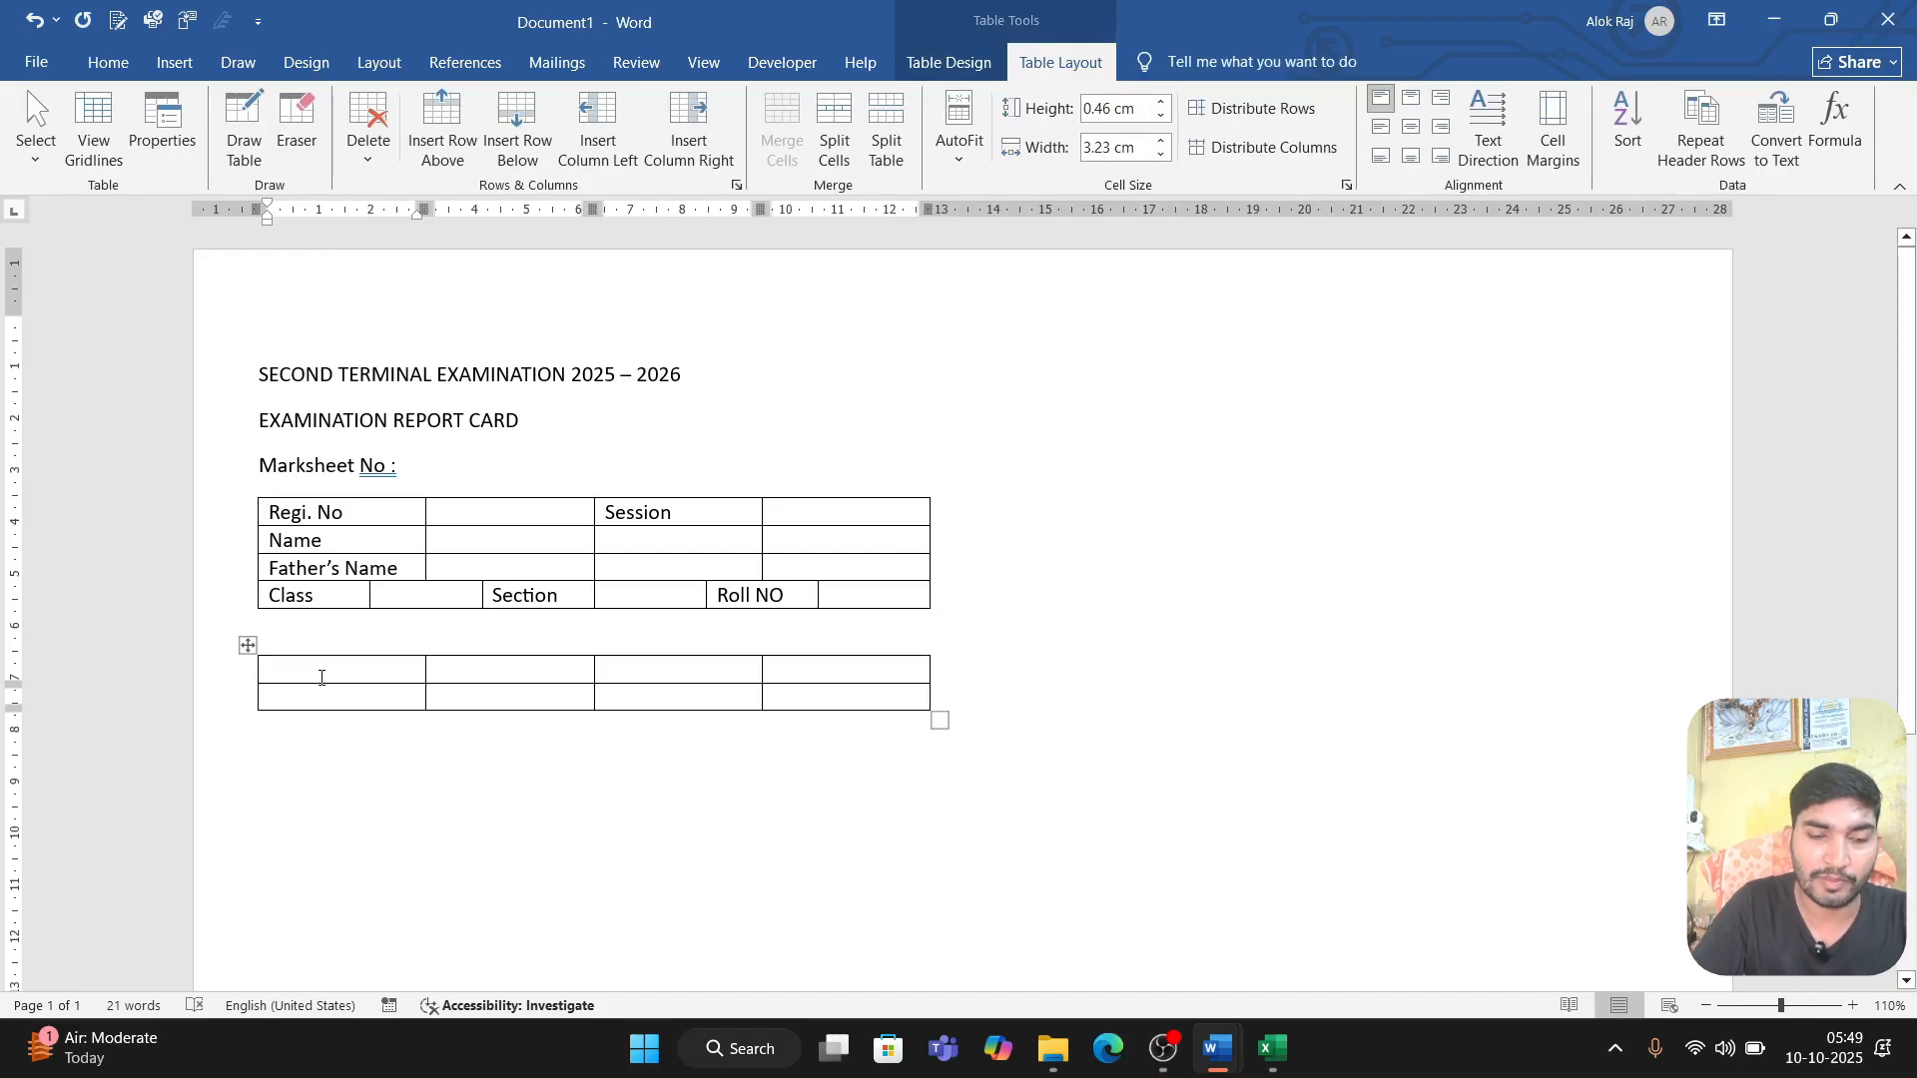
type("Subject")
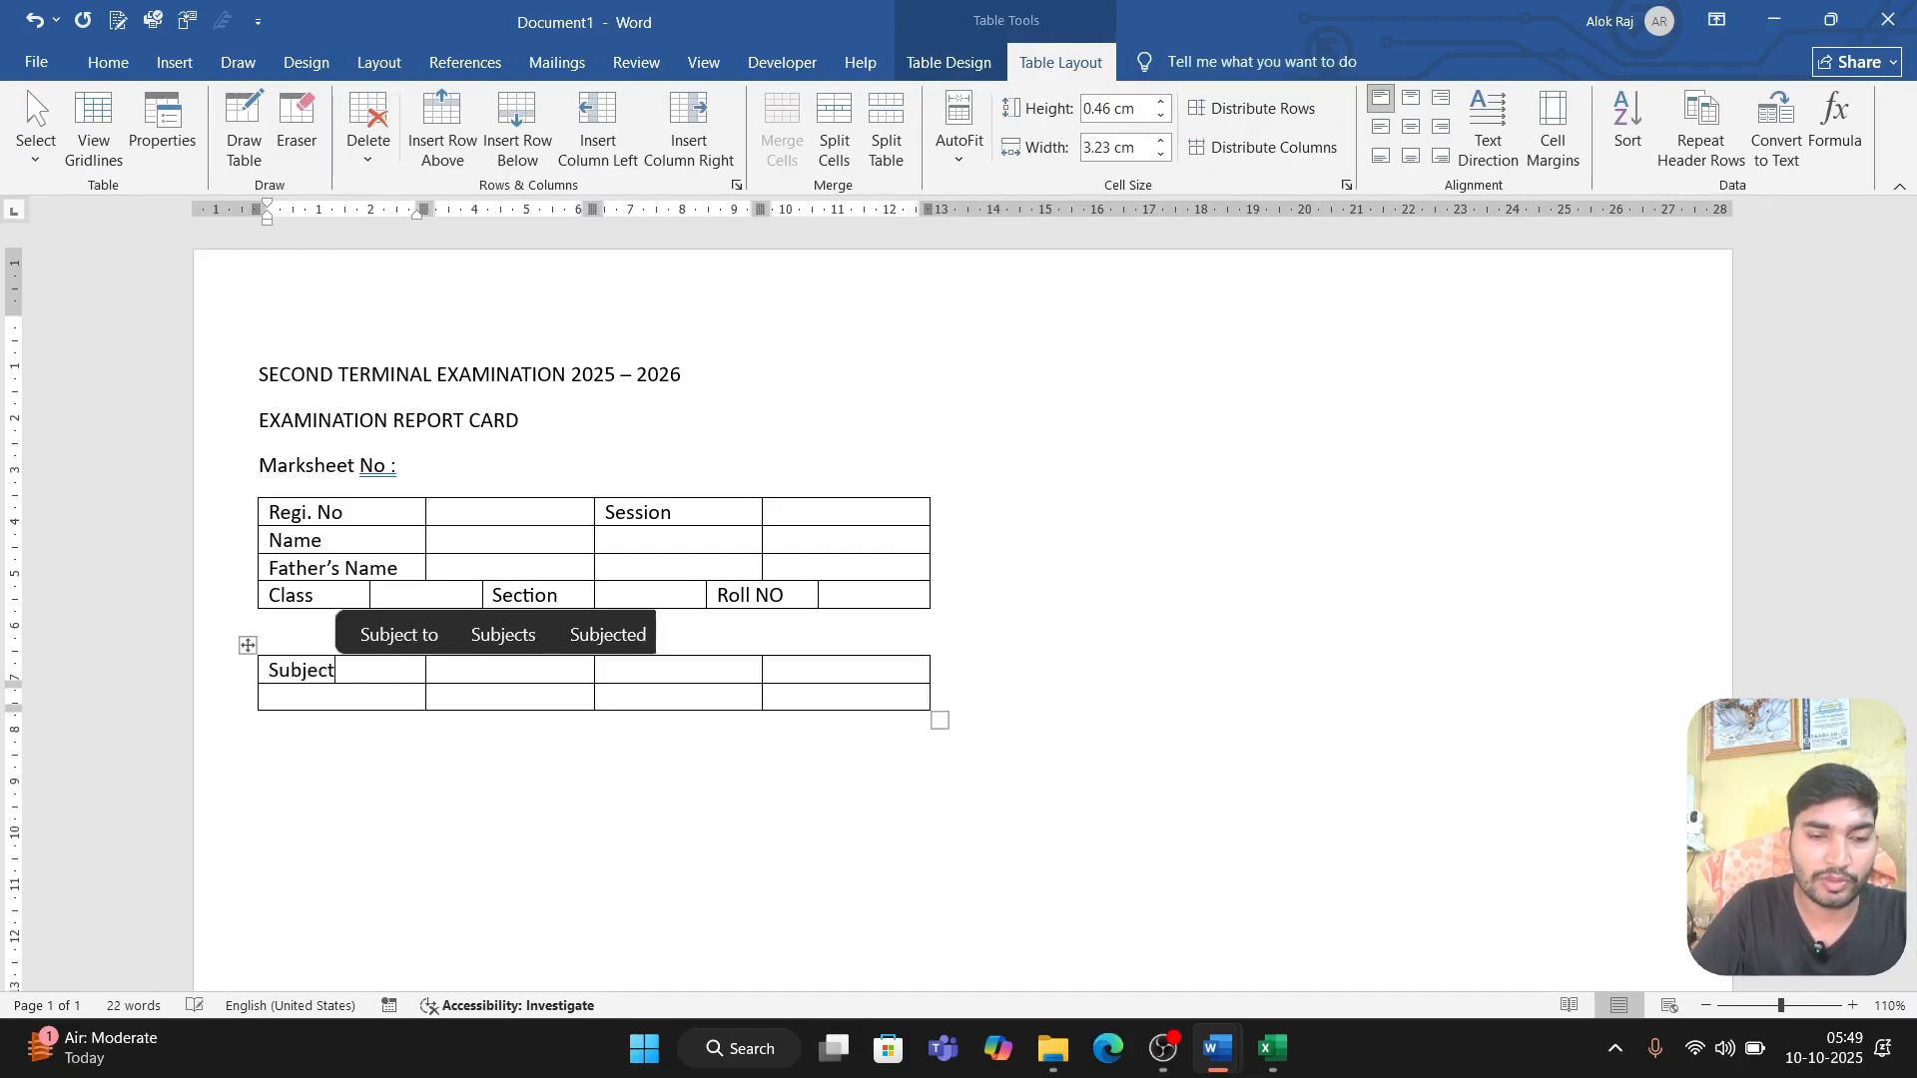
key("Tab")
type("Full Mark")
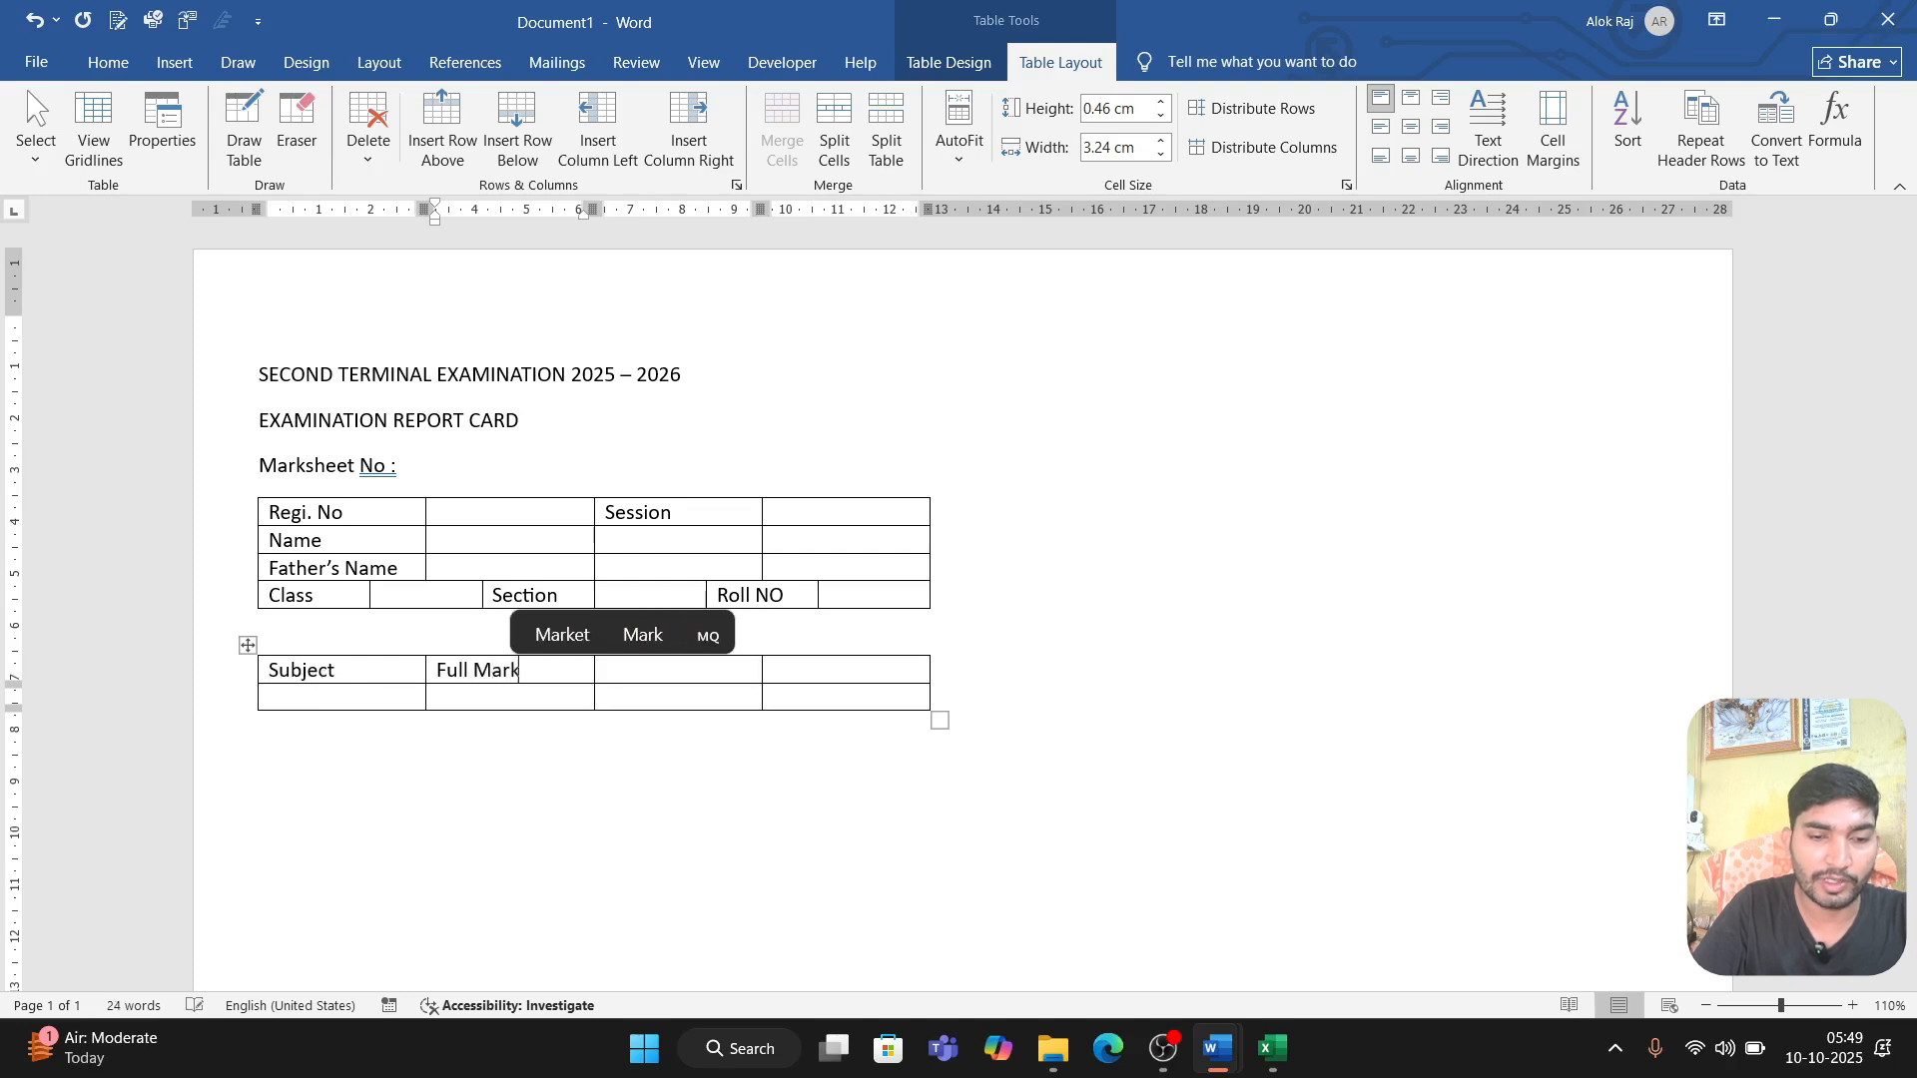
key("Tab")
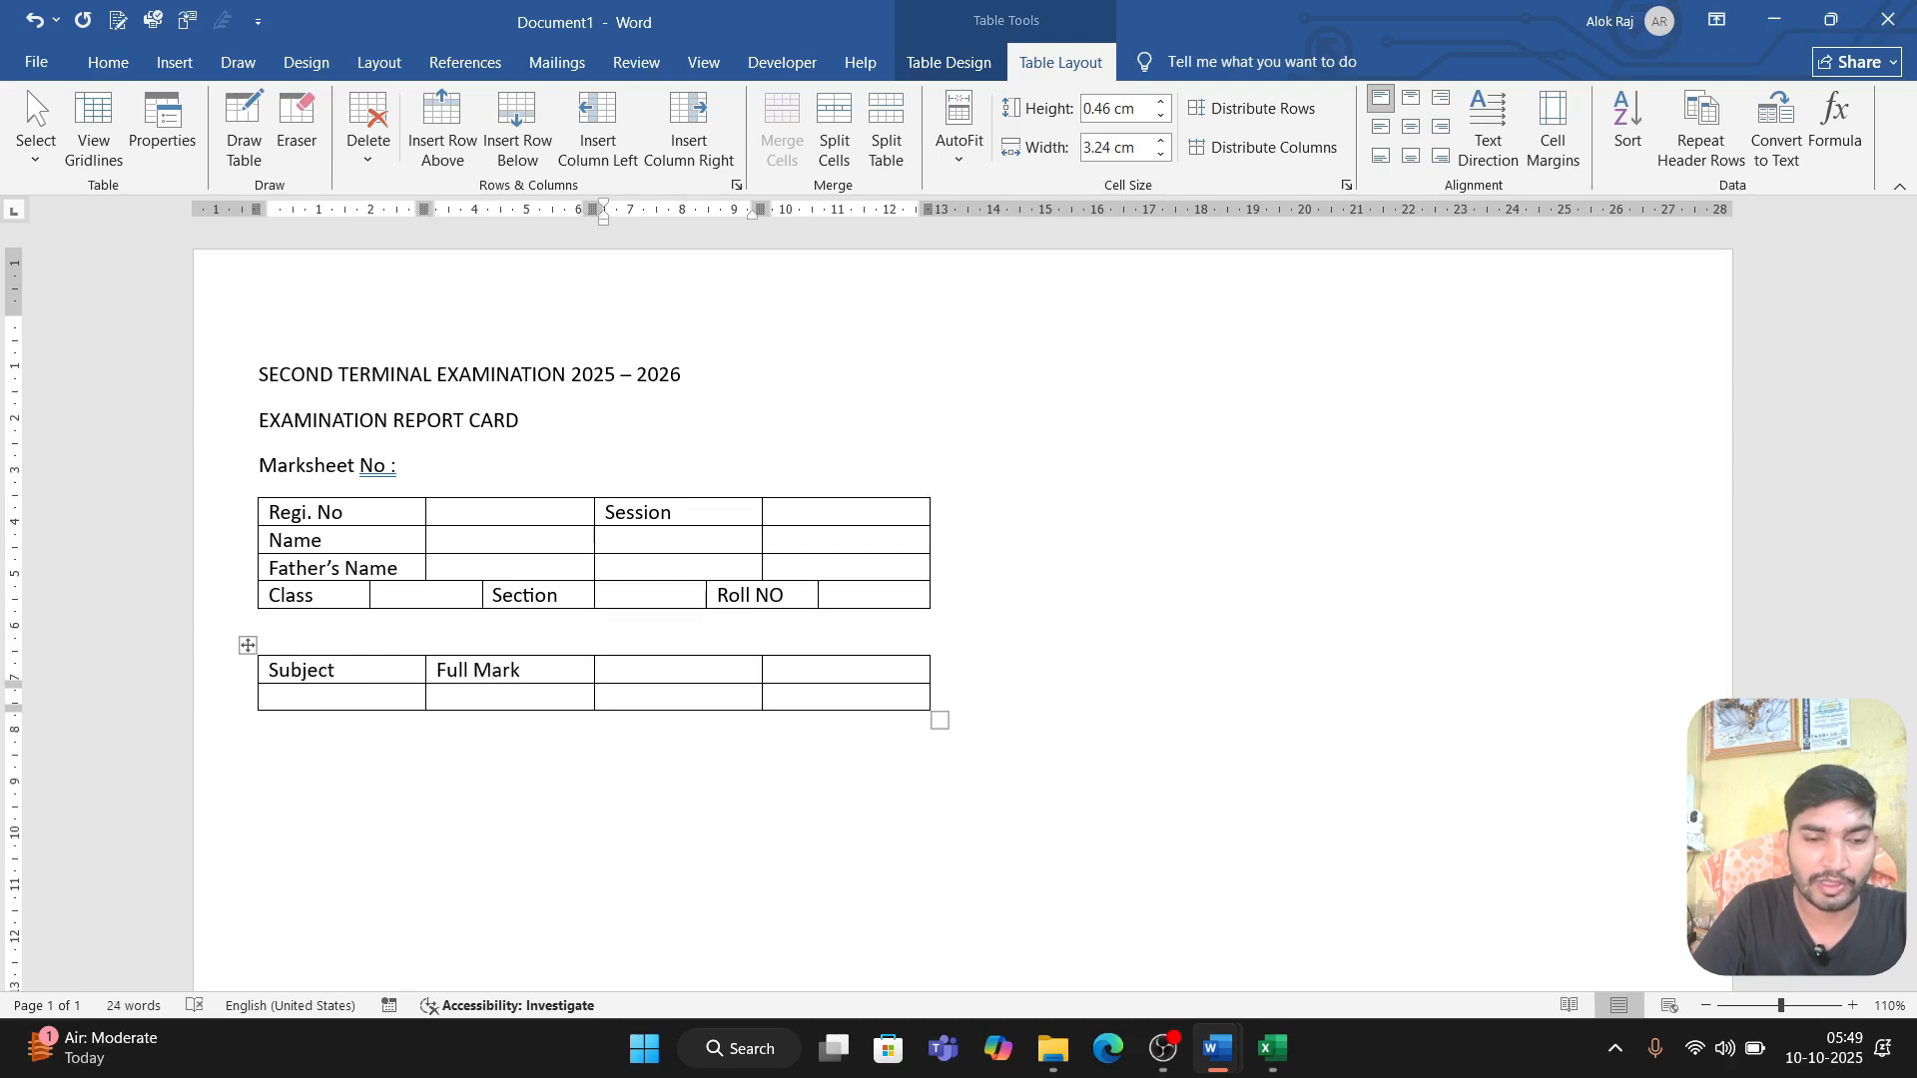
type("P")
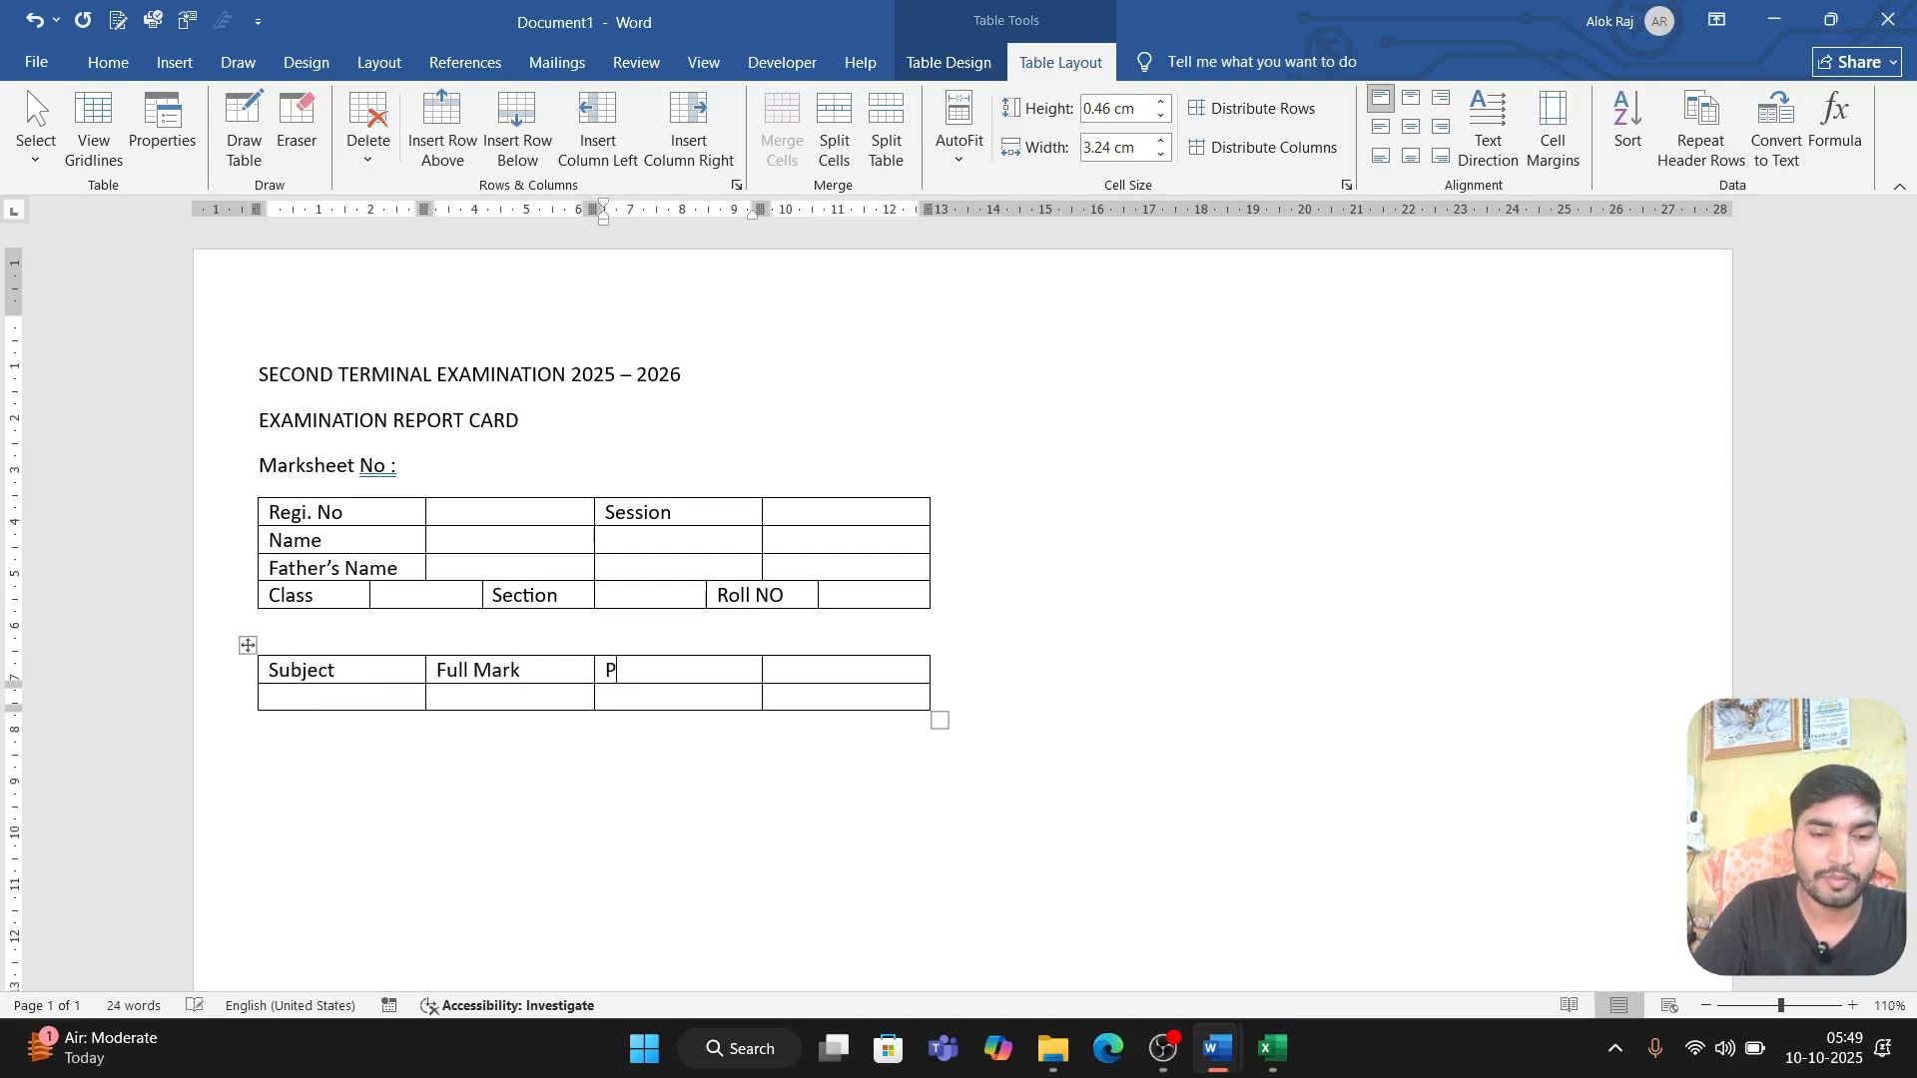
type("ass Mark")
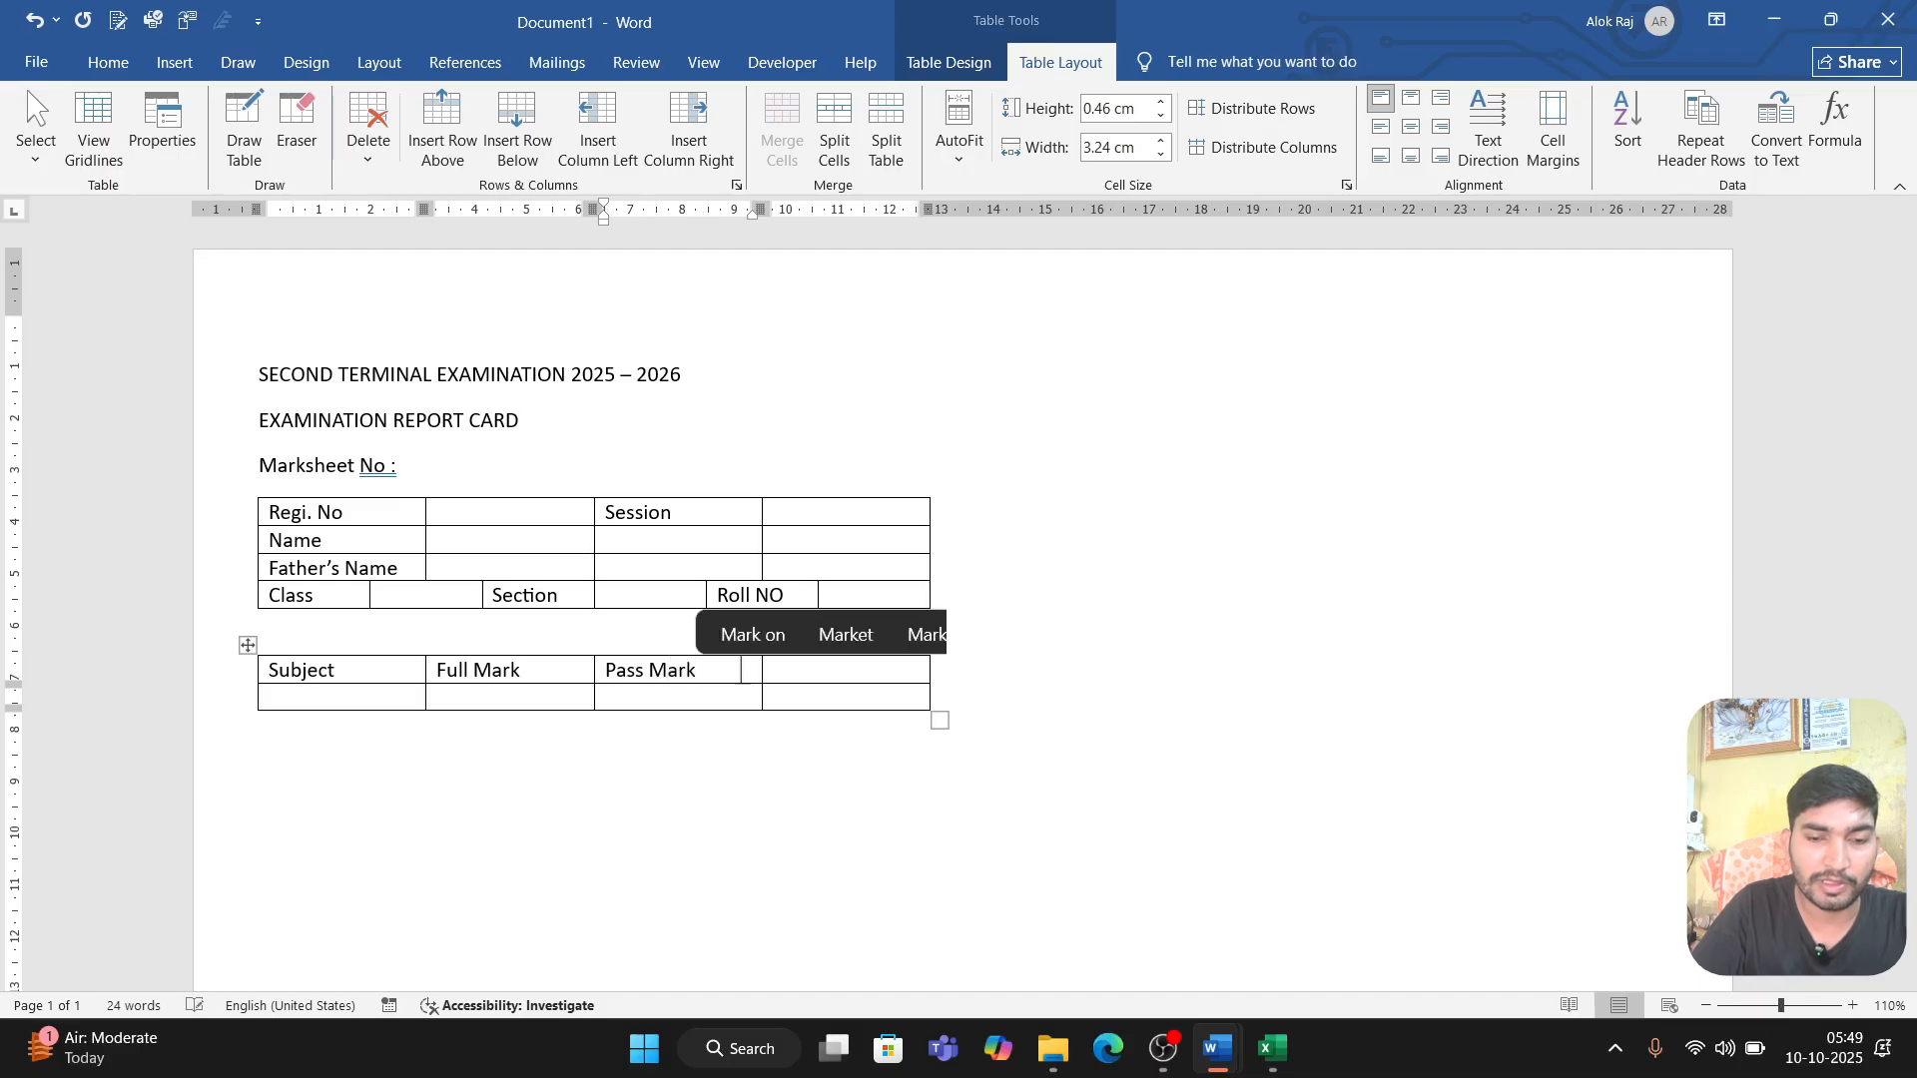
key("Tab")
type("Obt.")
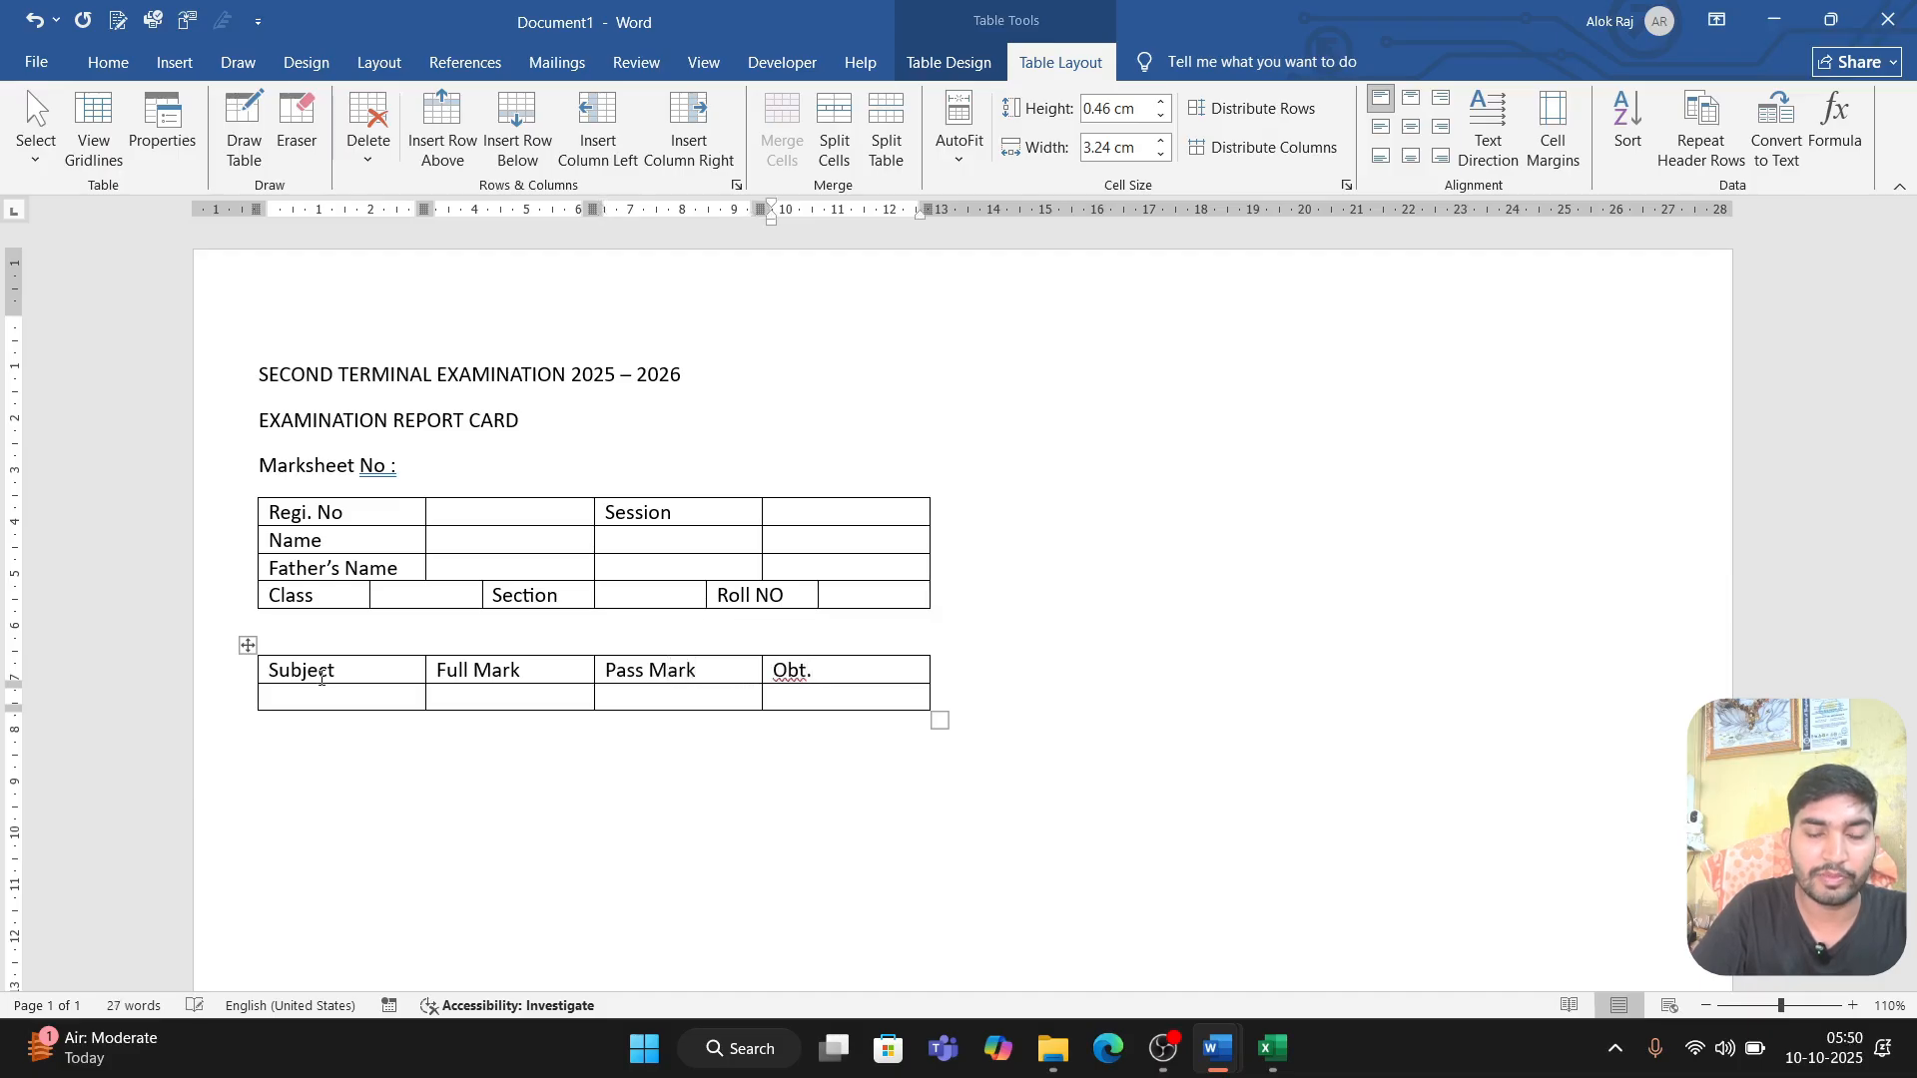
type(" Mark")
key("Tab")
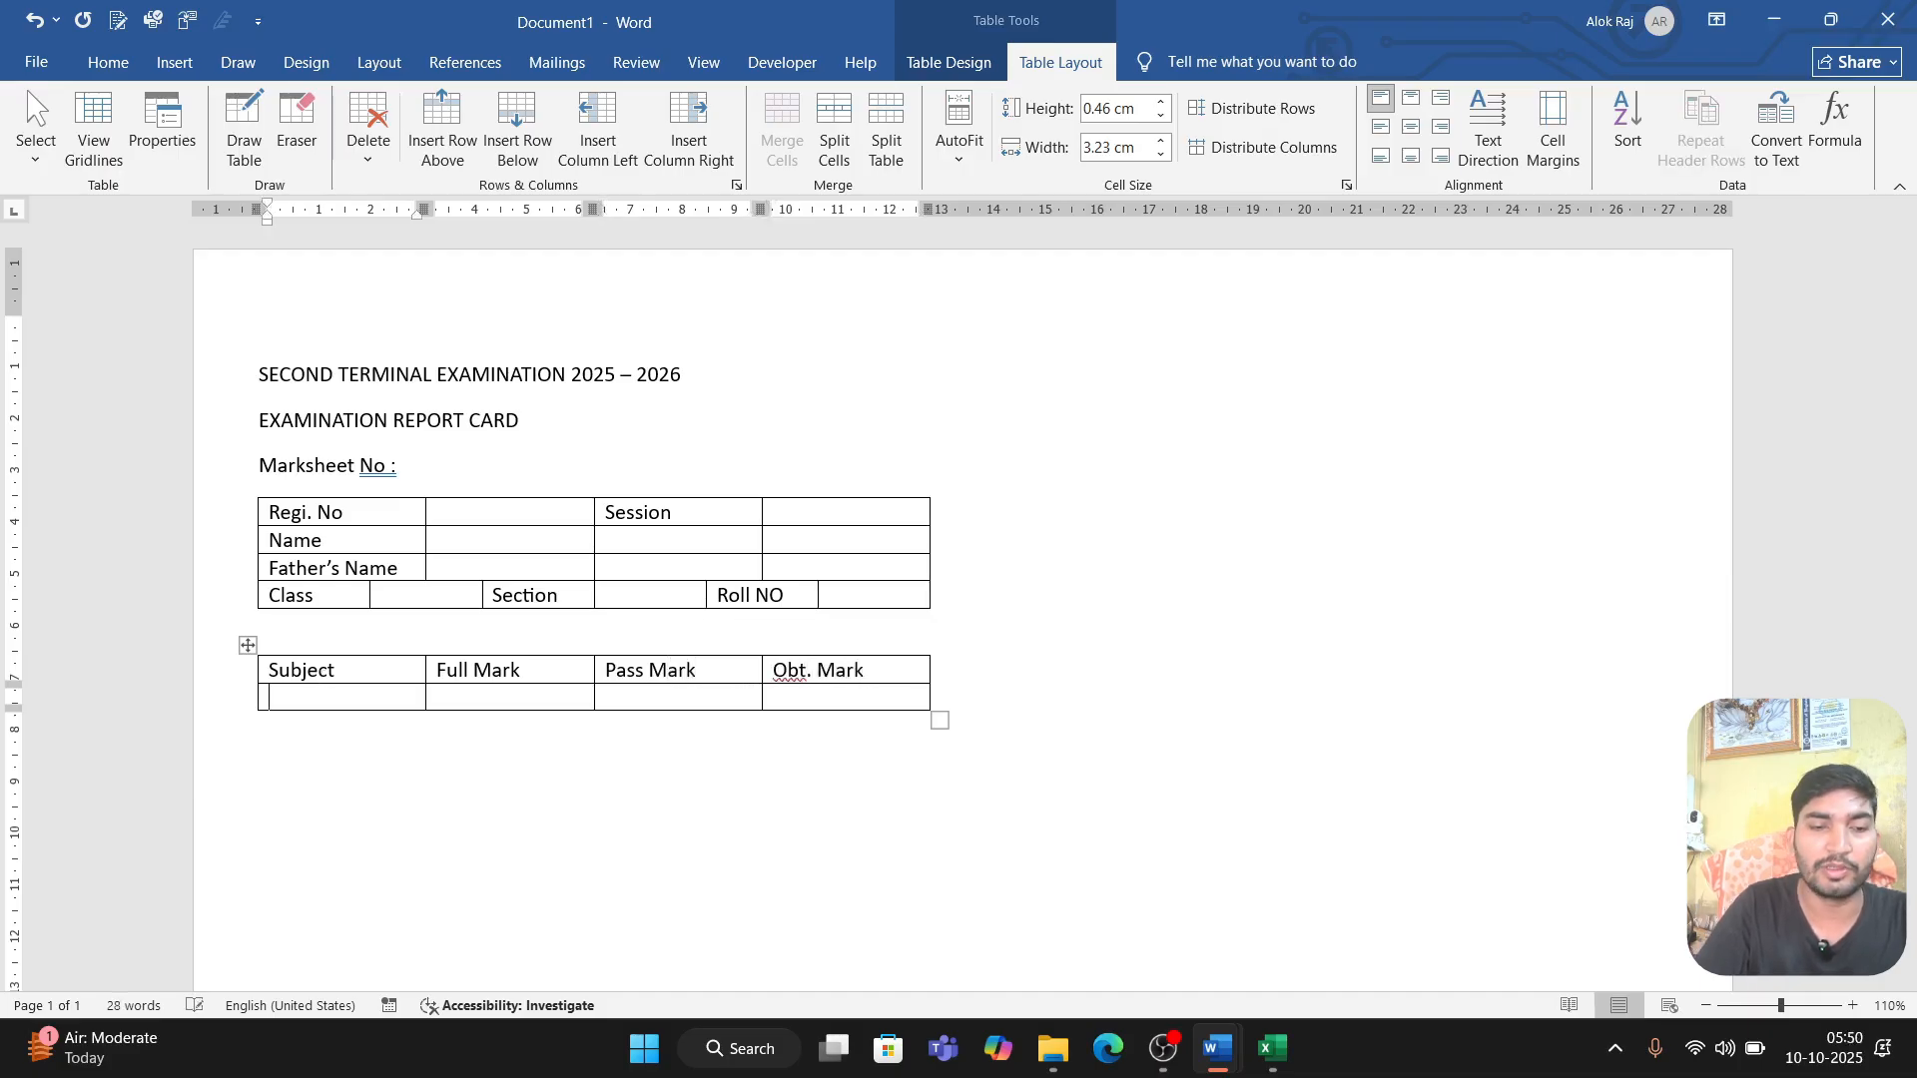
Step: Fill the marks table's first subject row with Hindi, full mark 60 and pass mark 18
mouse_move(246, 687)
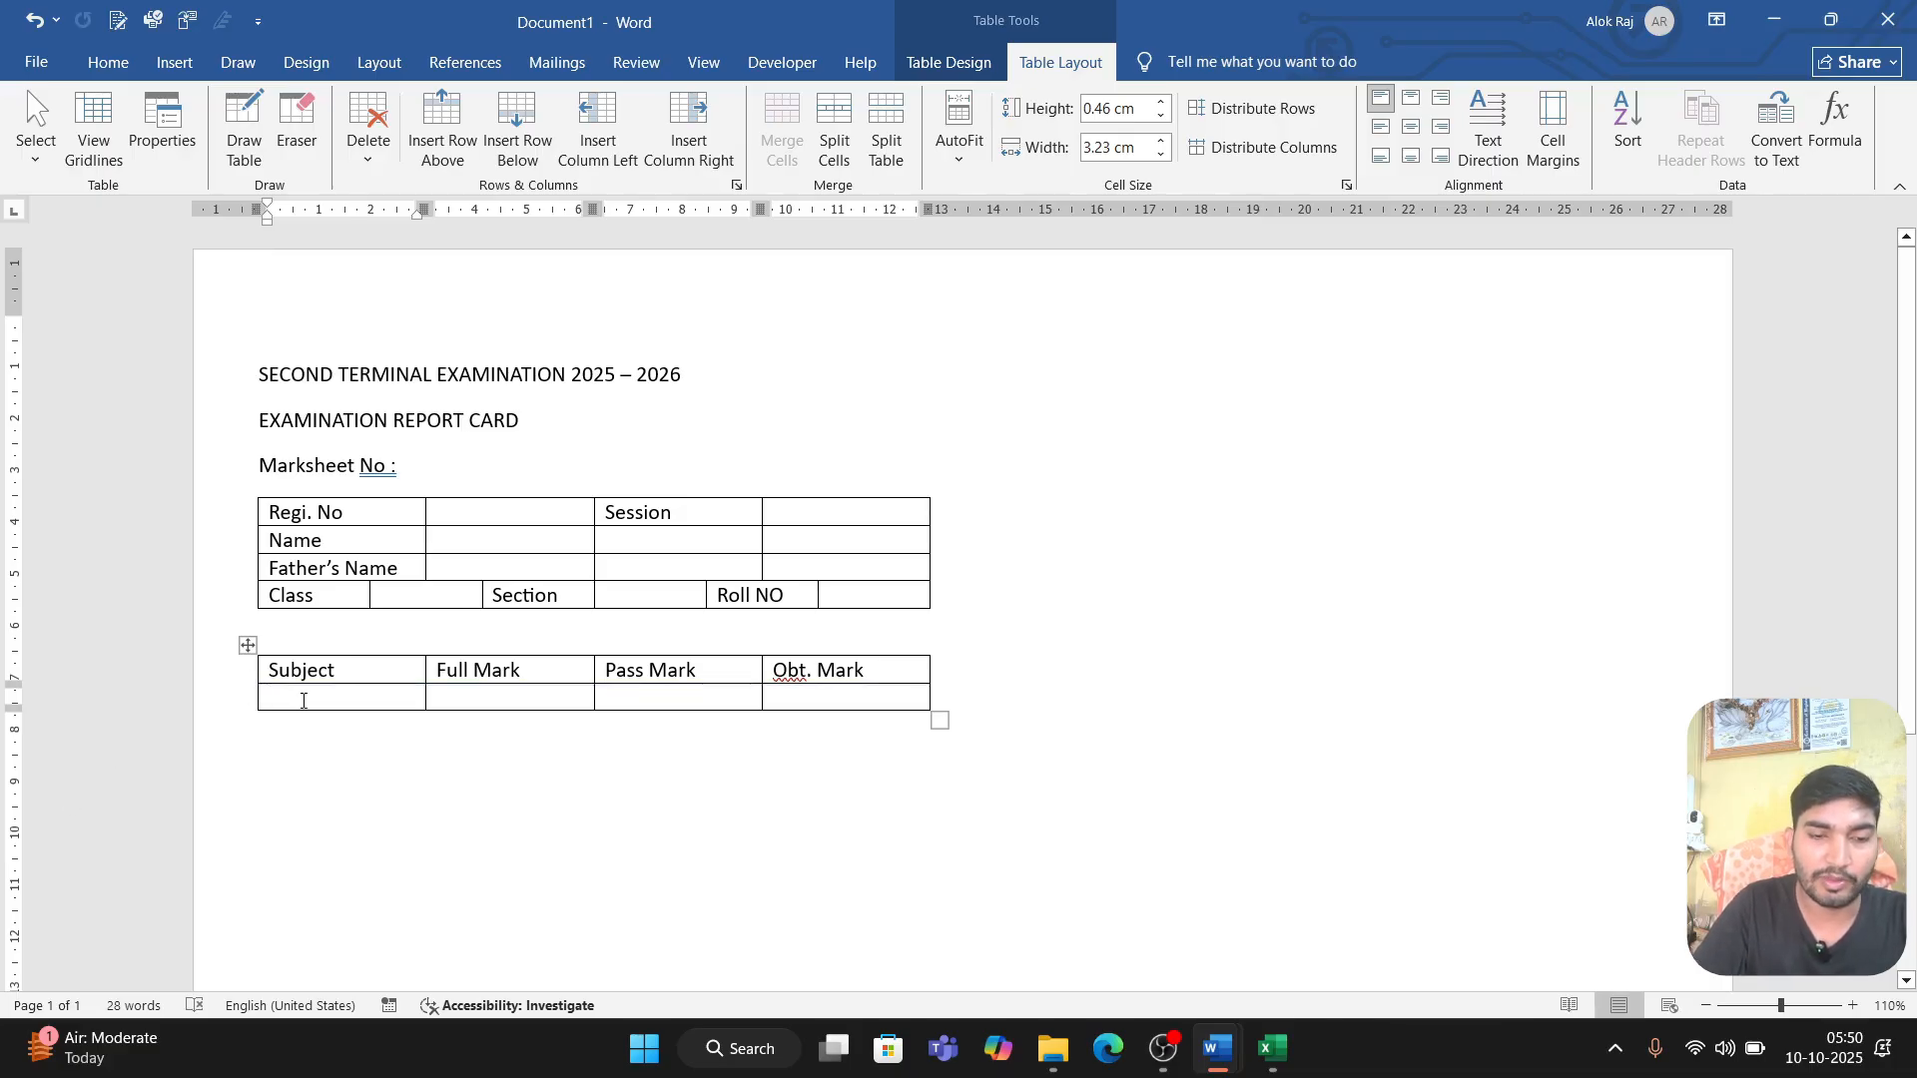
type("Hindi")
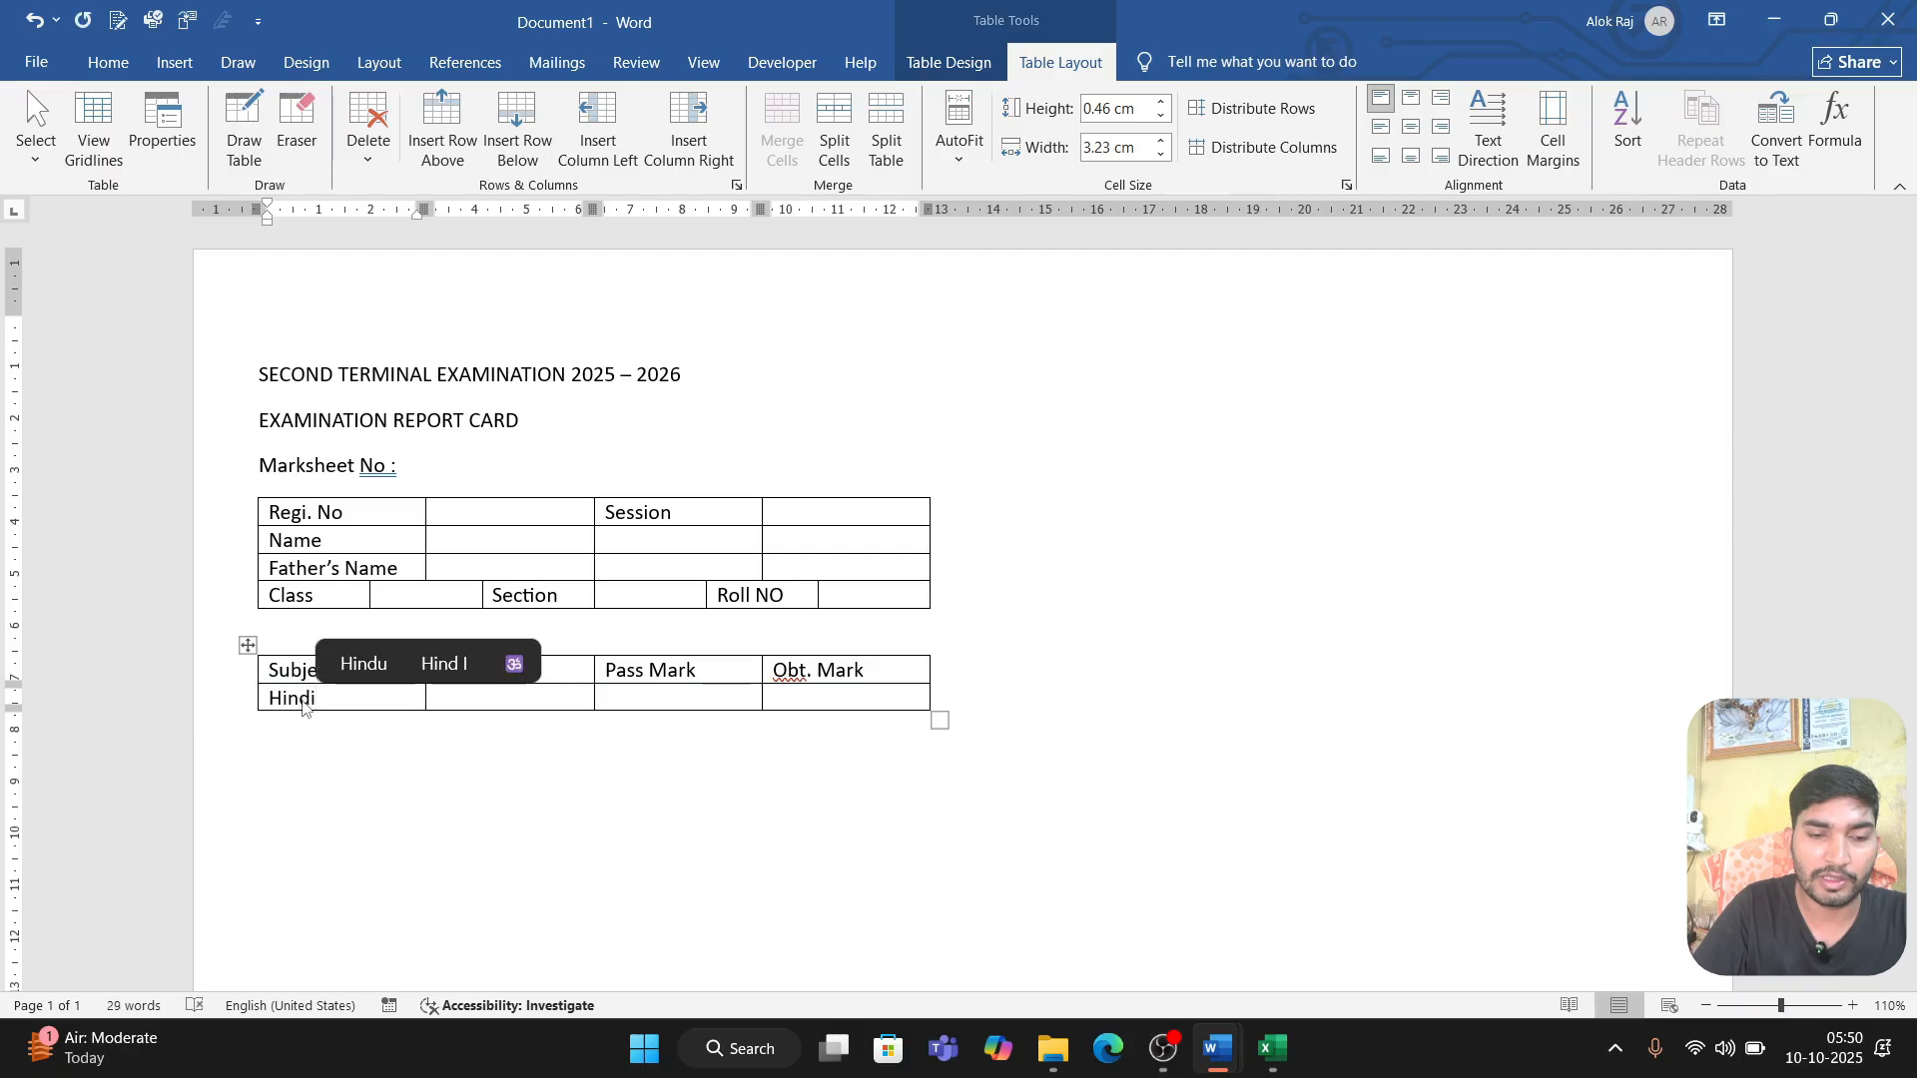
key("Tab")
key("BackSpace")
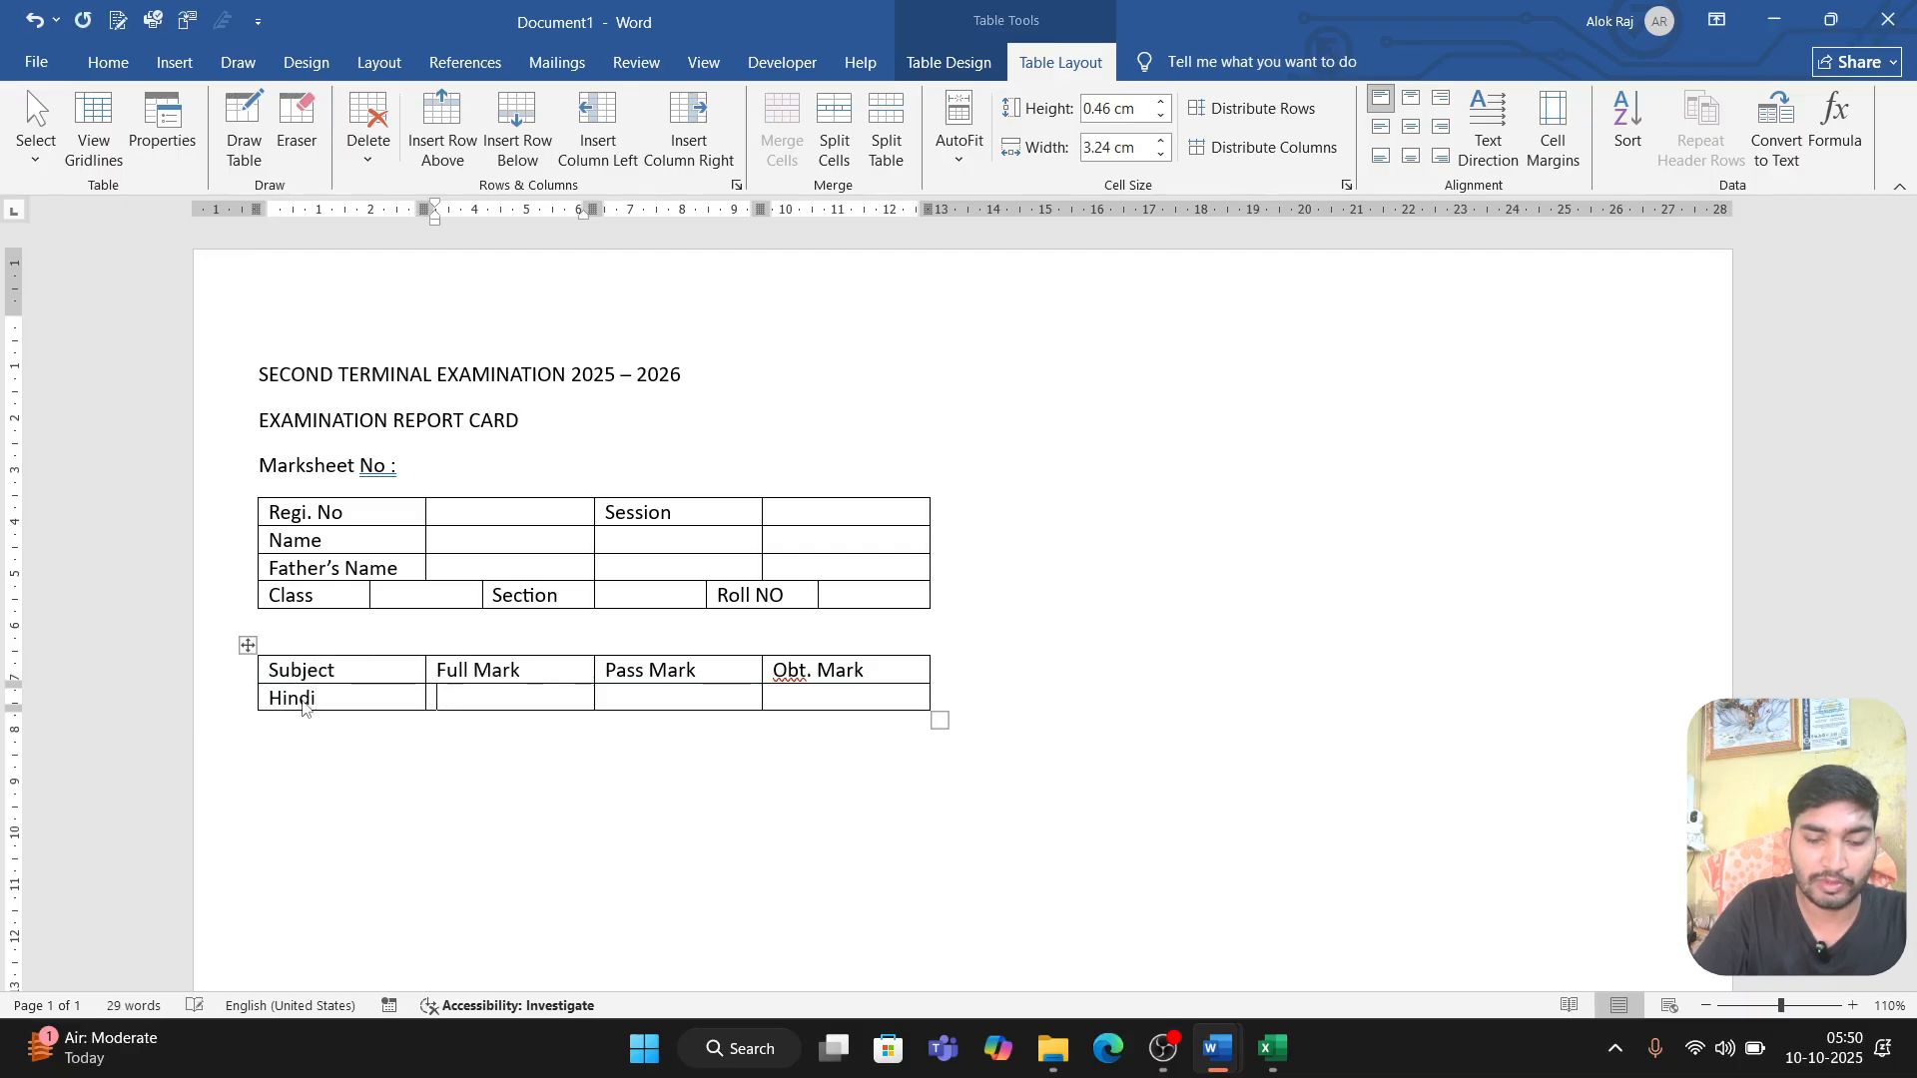
type("60")
key("Tab")
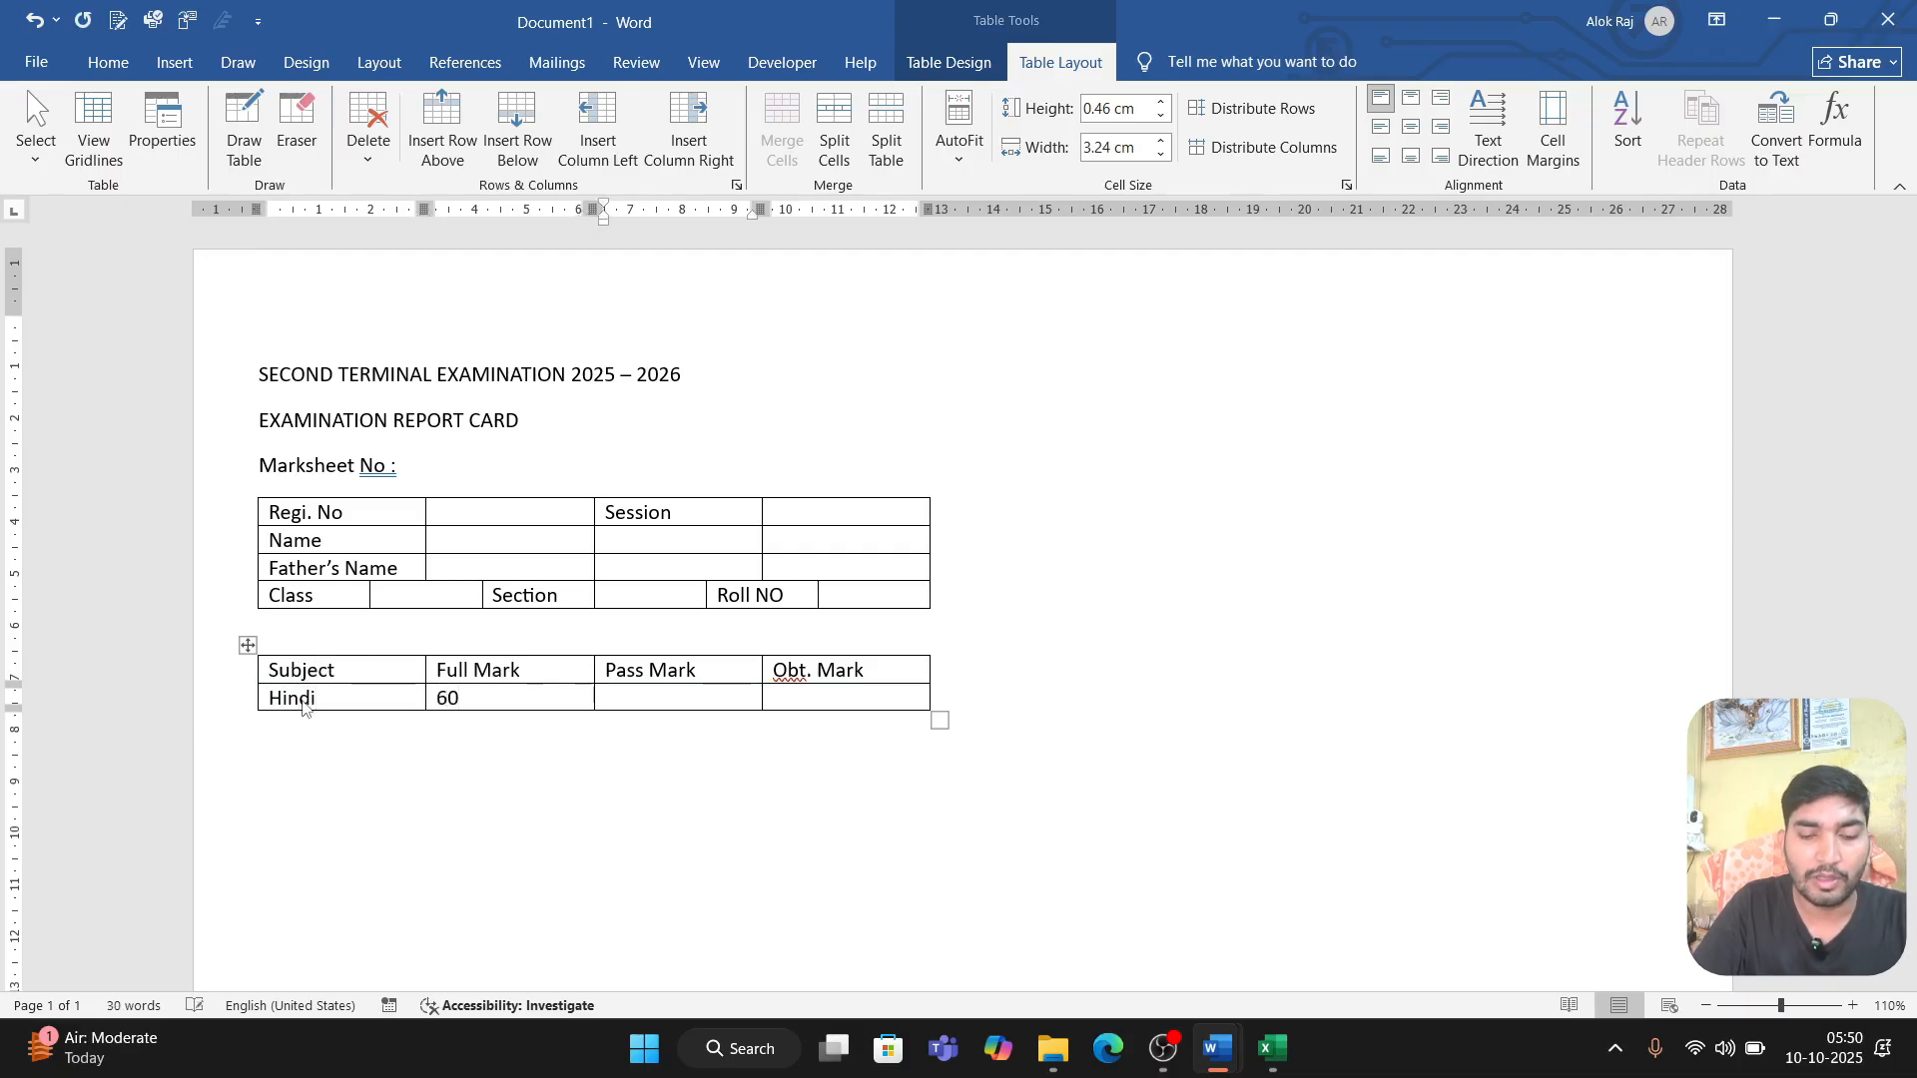
type("18")
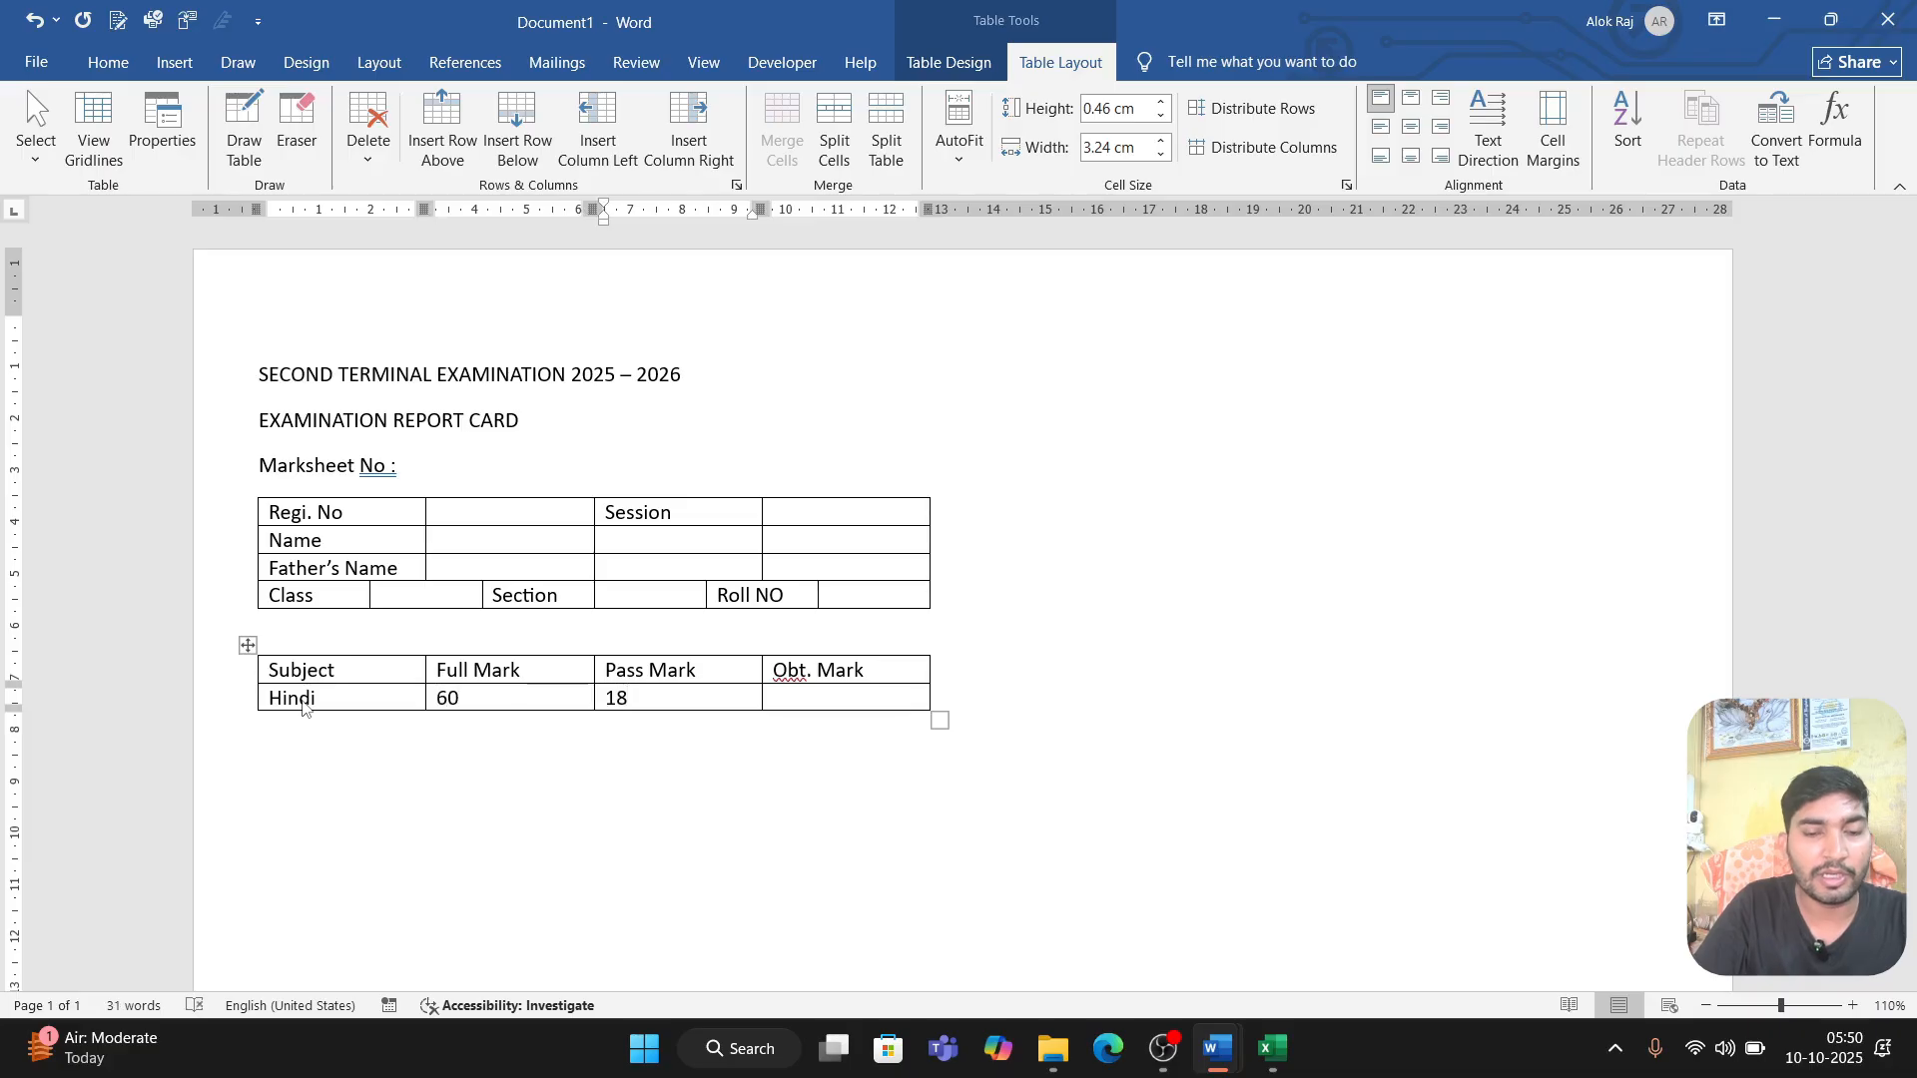
Step: Add a row for English below Hindi with full mark 60 and pass mark 18
key("Tab")
key("Tab")
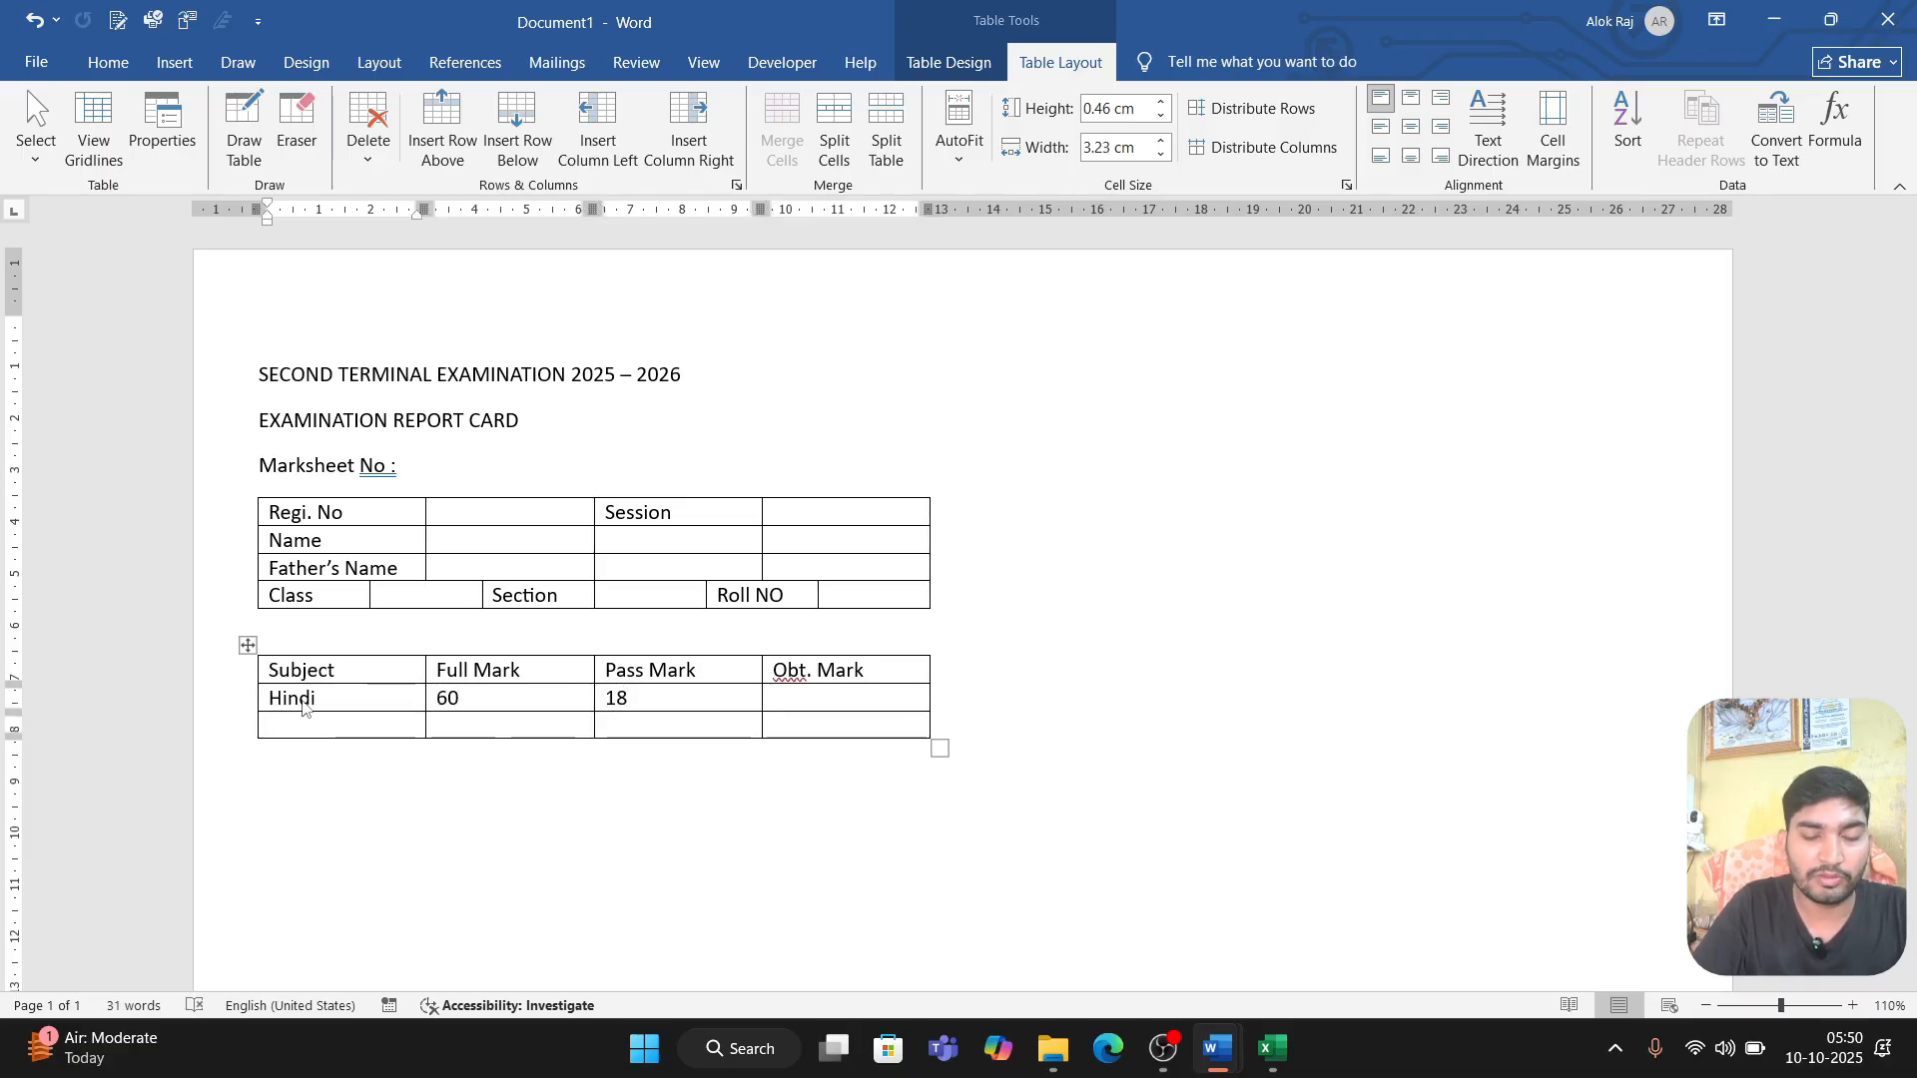
type("English")
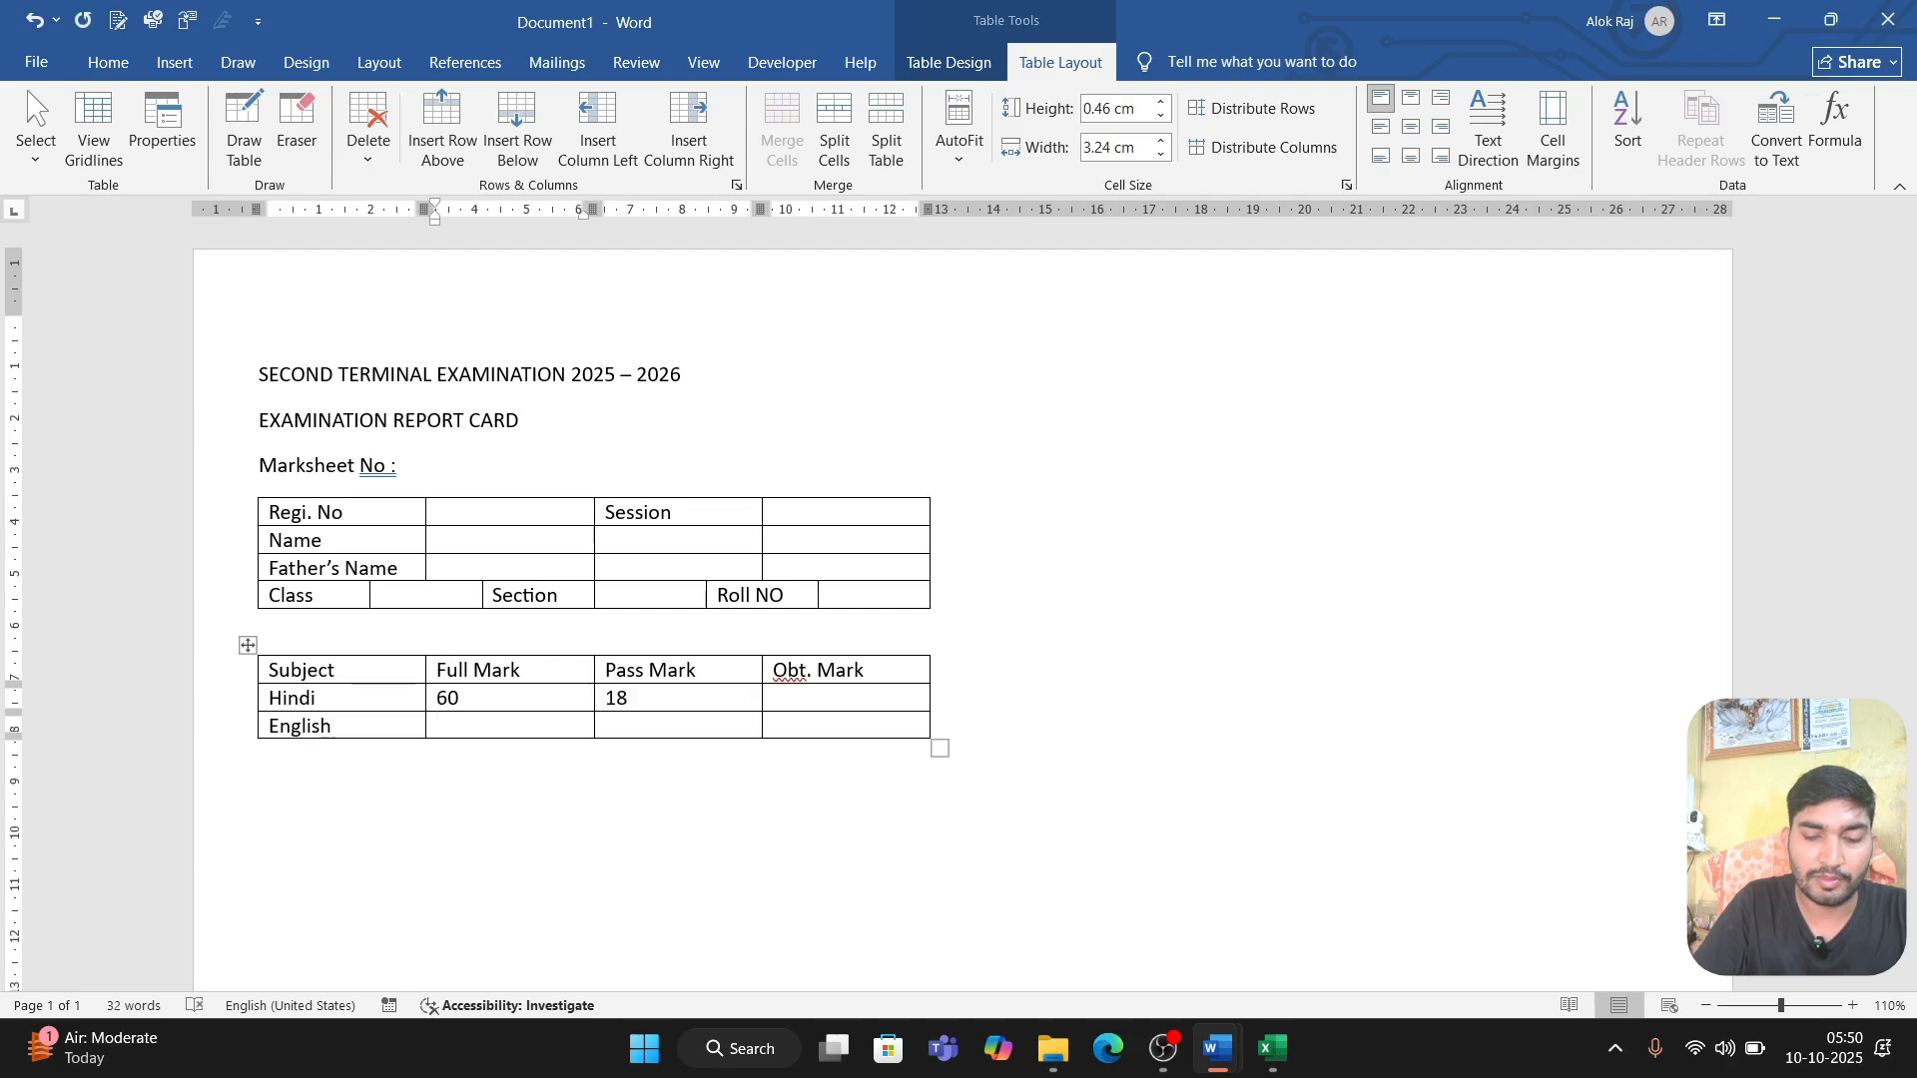
key("Tab")
type("60")
key("Tab")
type("18")
Step: Add a row for Math below English with full mark 60 and pass mark 18
key("Tab")
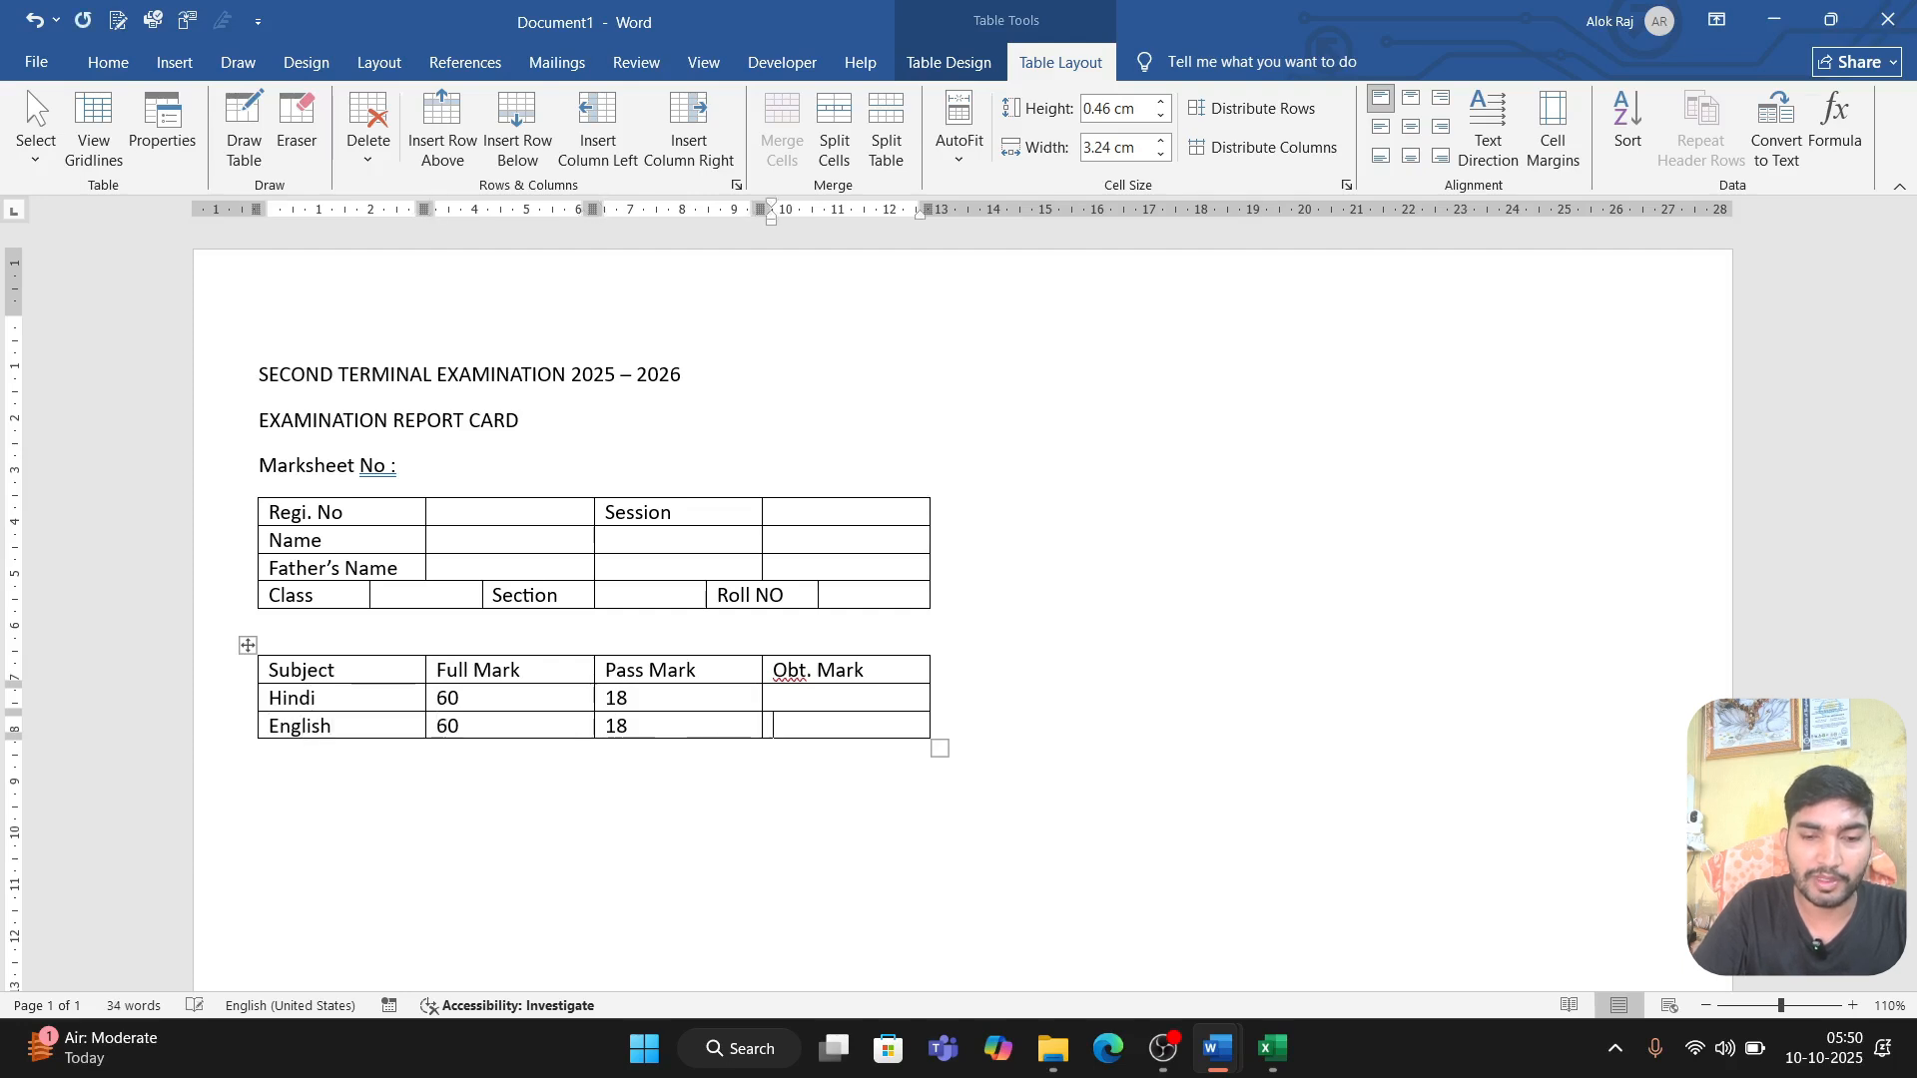
key("Tab")
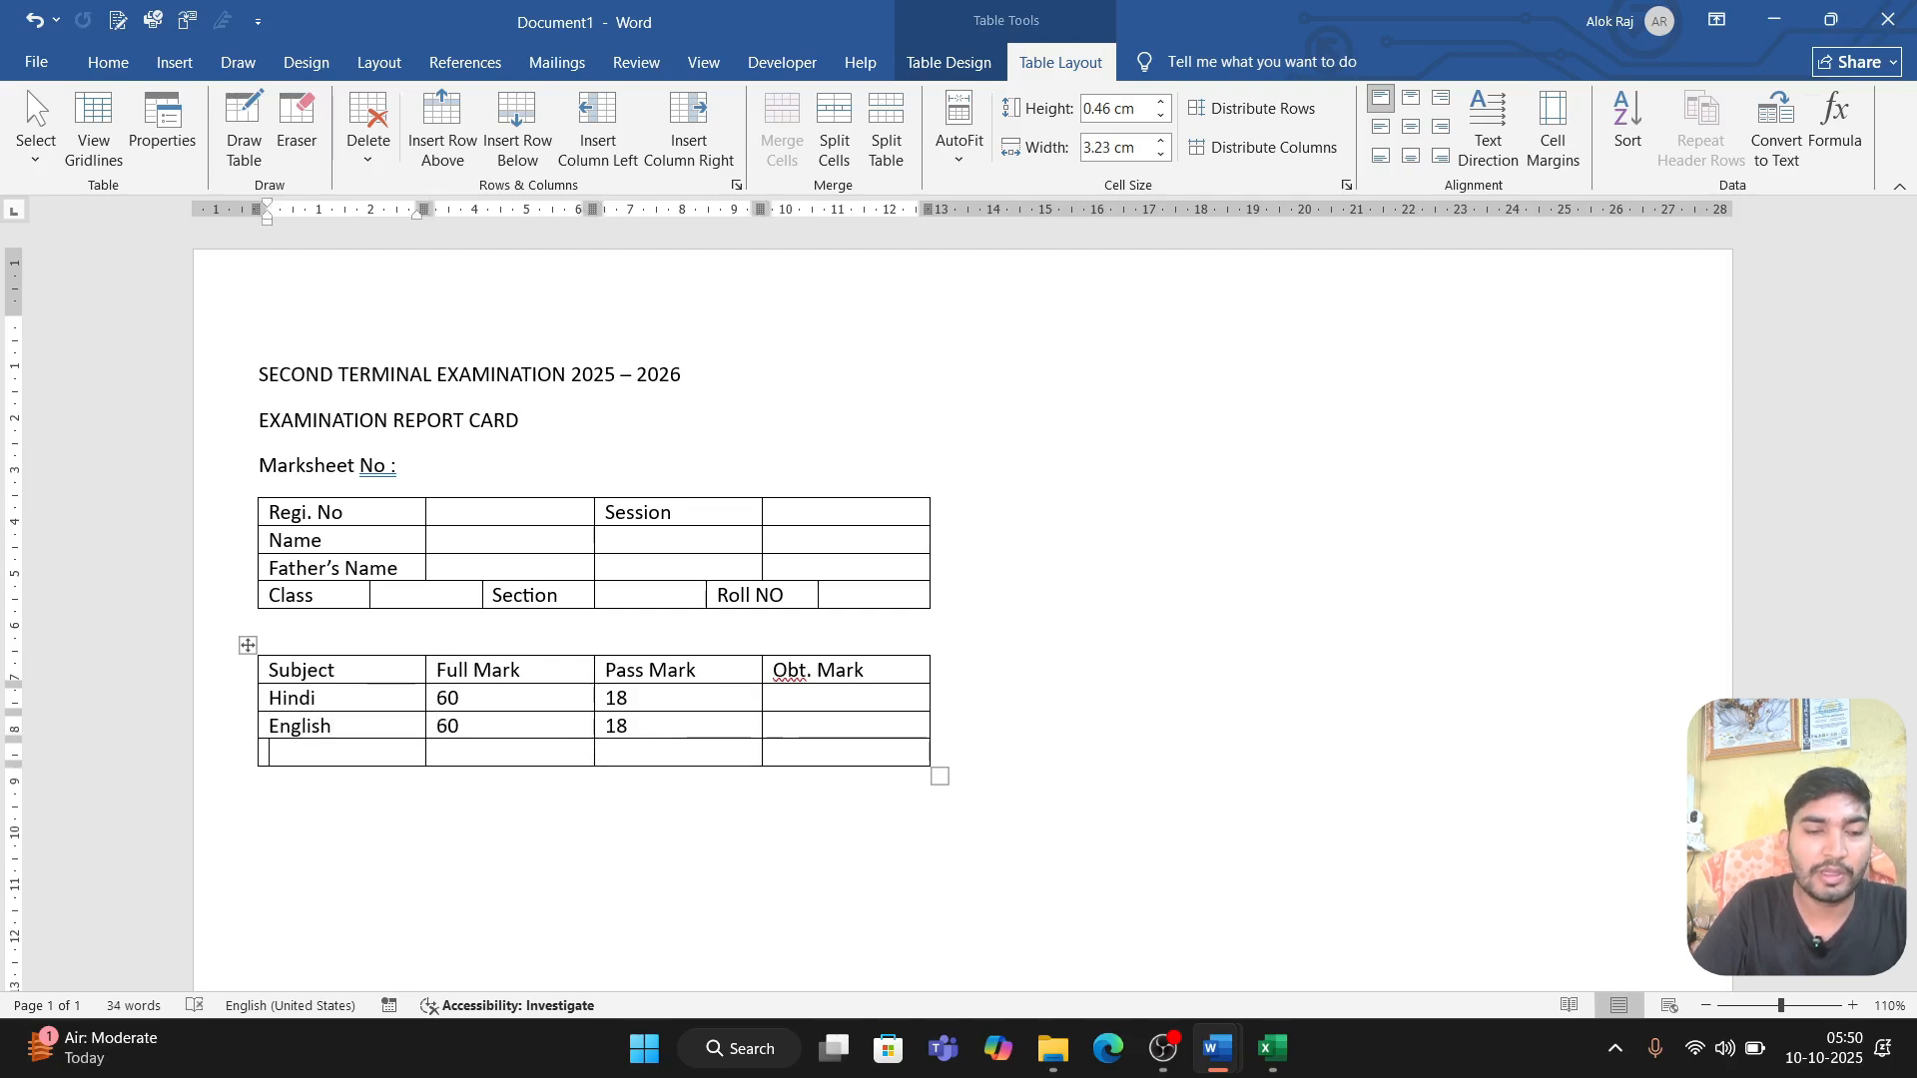
type("Math")
key("Tab")
type("60")
key("Tab")
type("1")
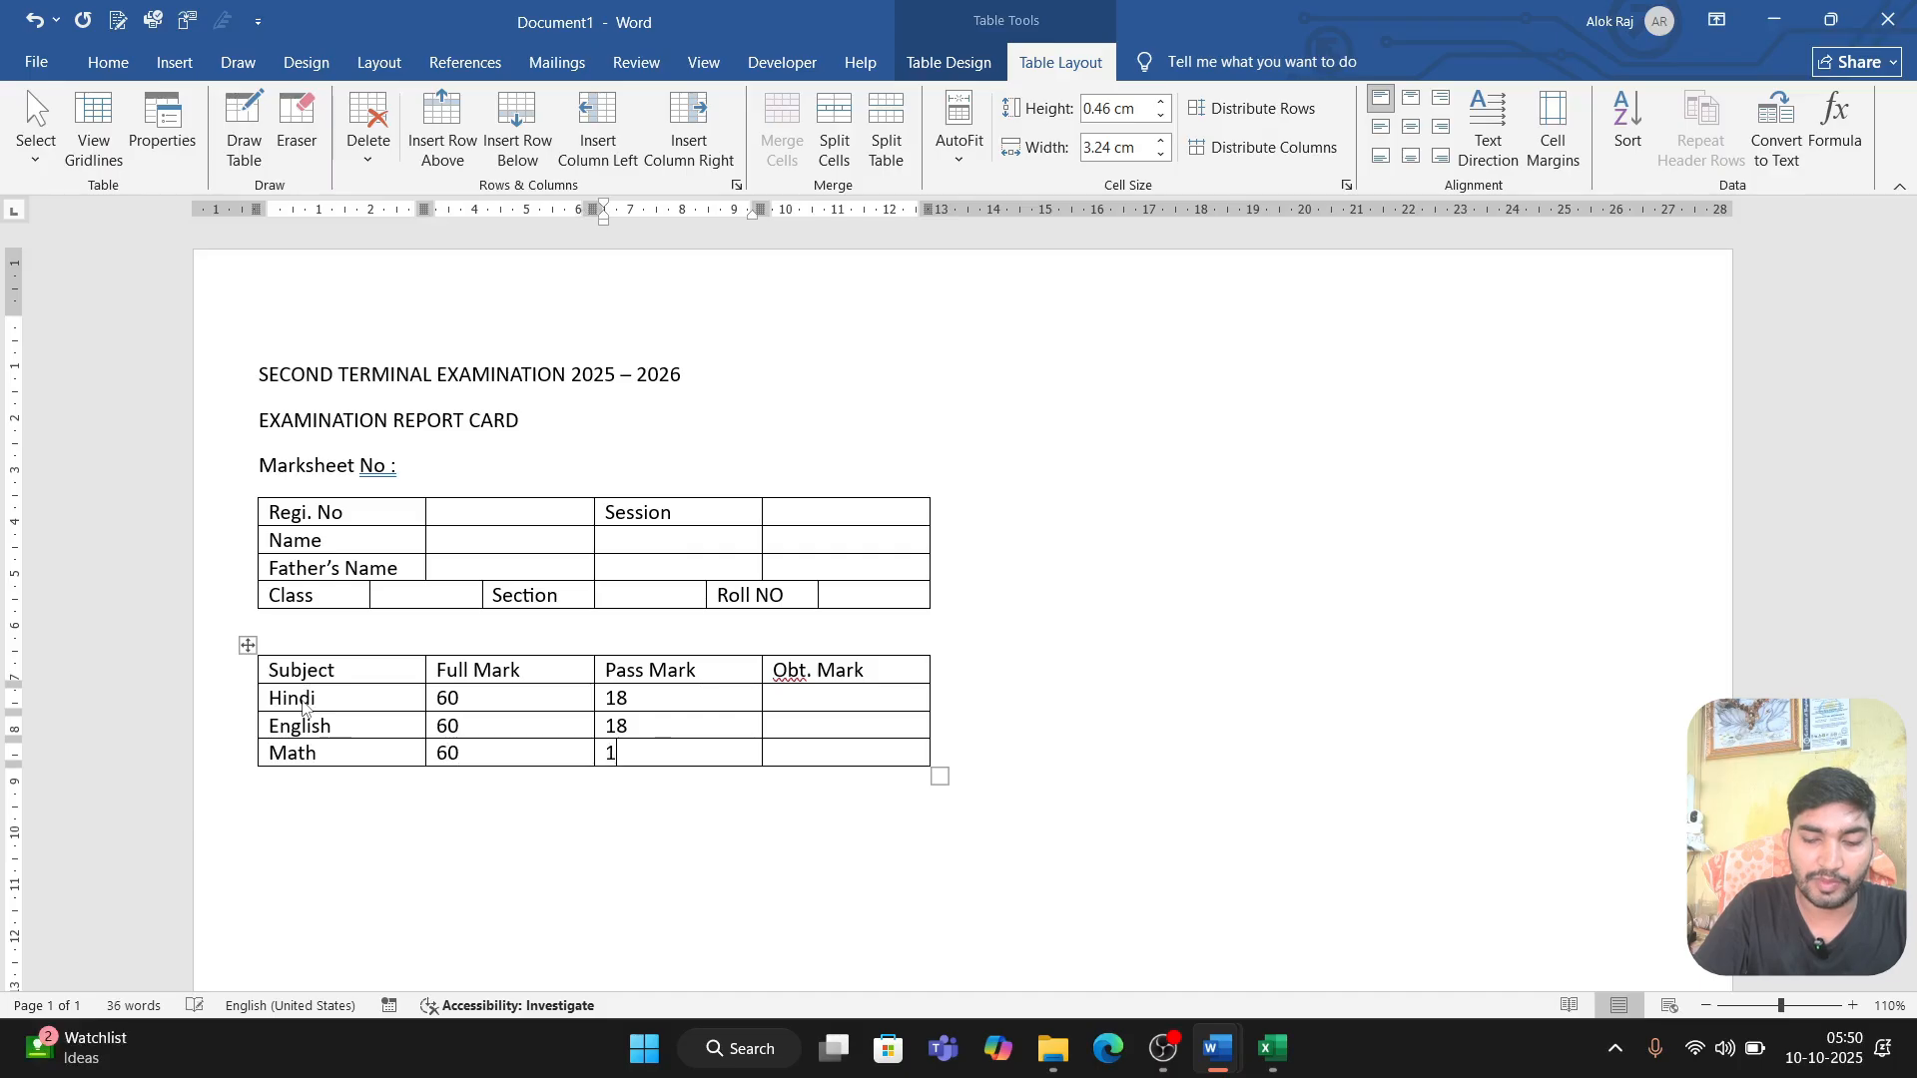
type("8")
Step: Check the subject list in Class IV.docx and add a Science row with full mark 60 and pass mark 18
key("Tab")
key("Tab")
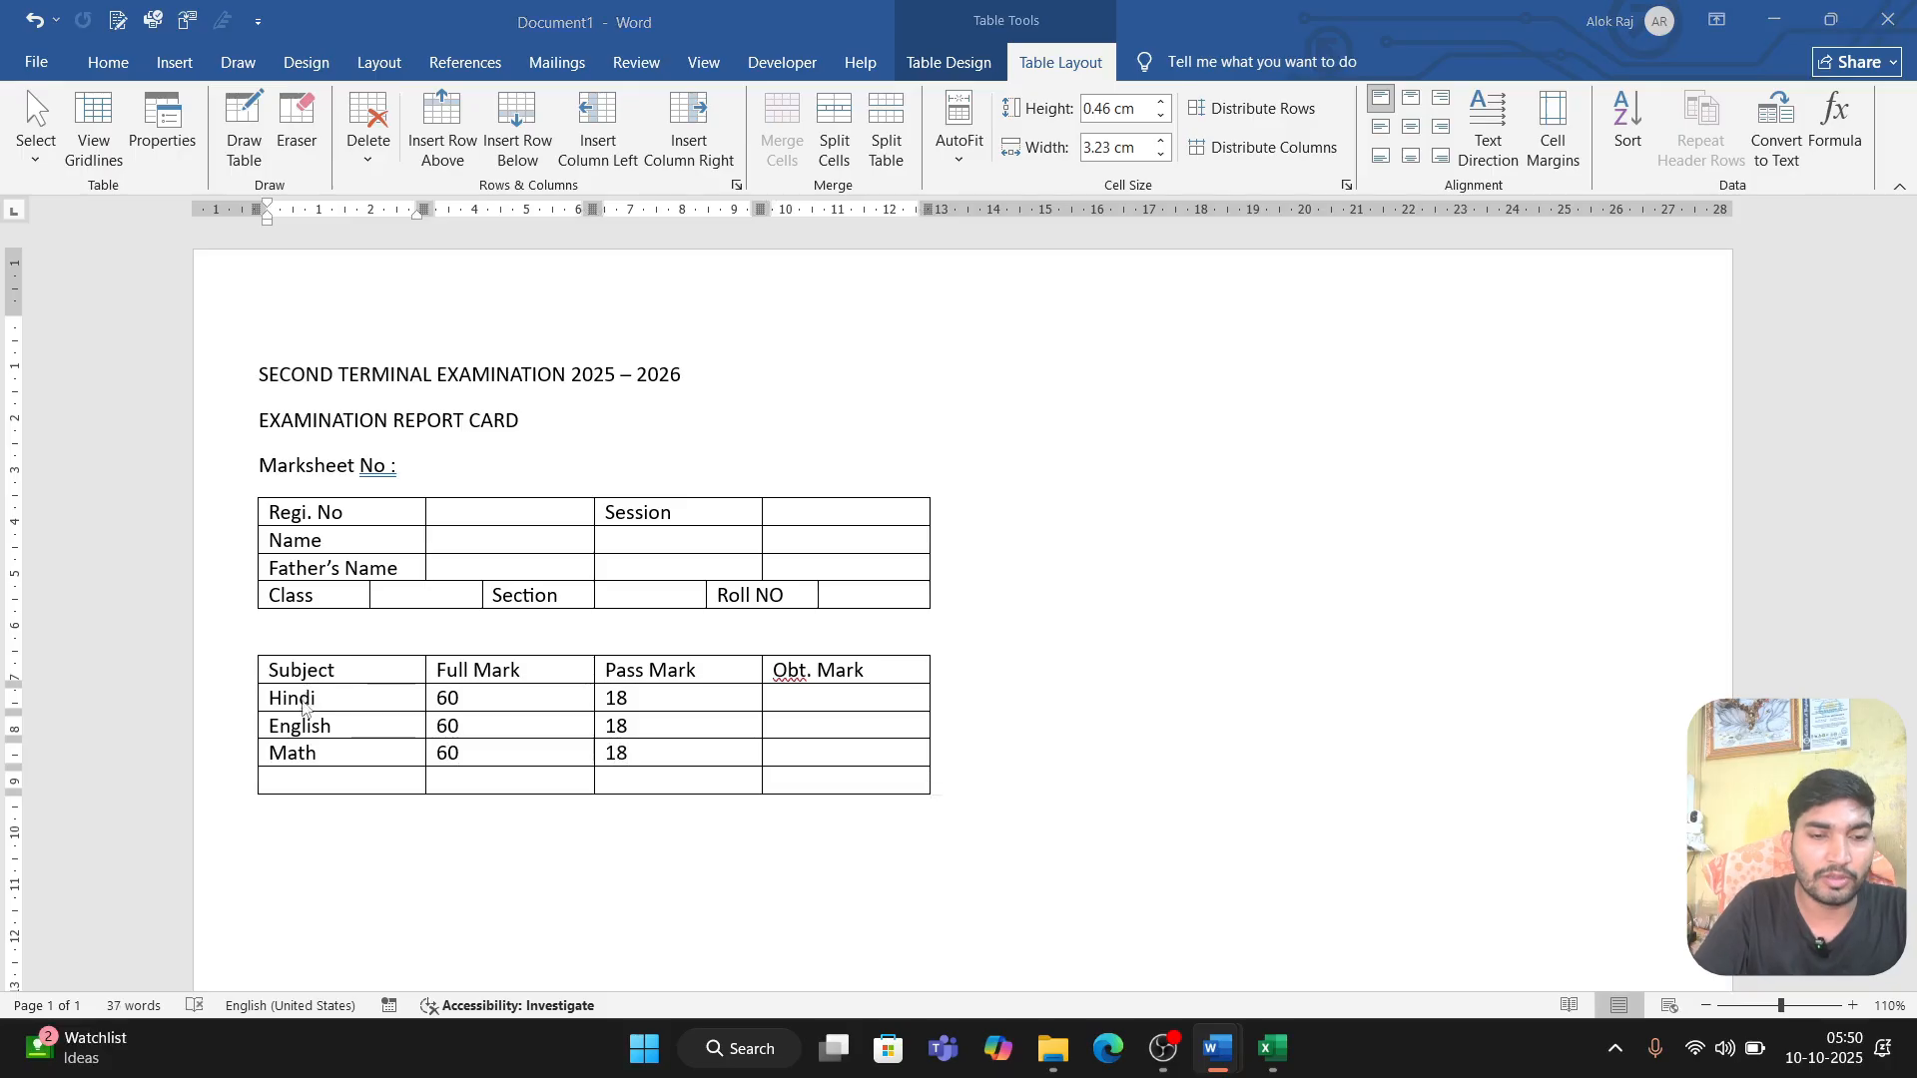
key("alt+Tab")
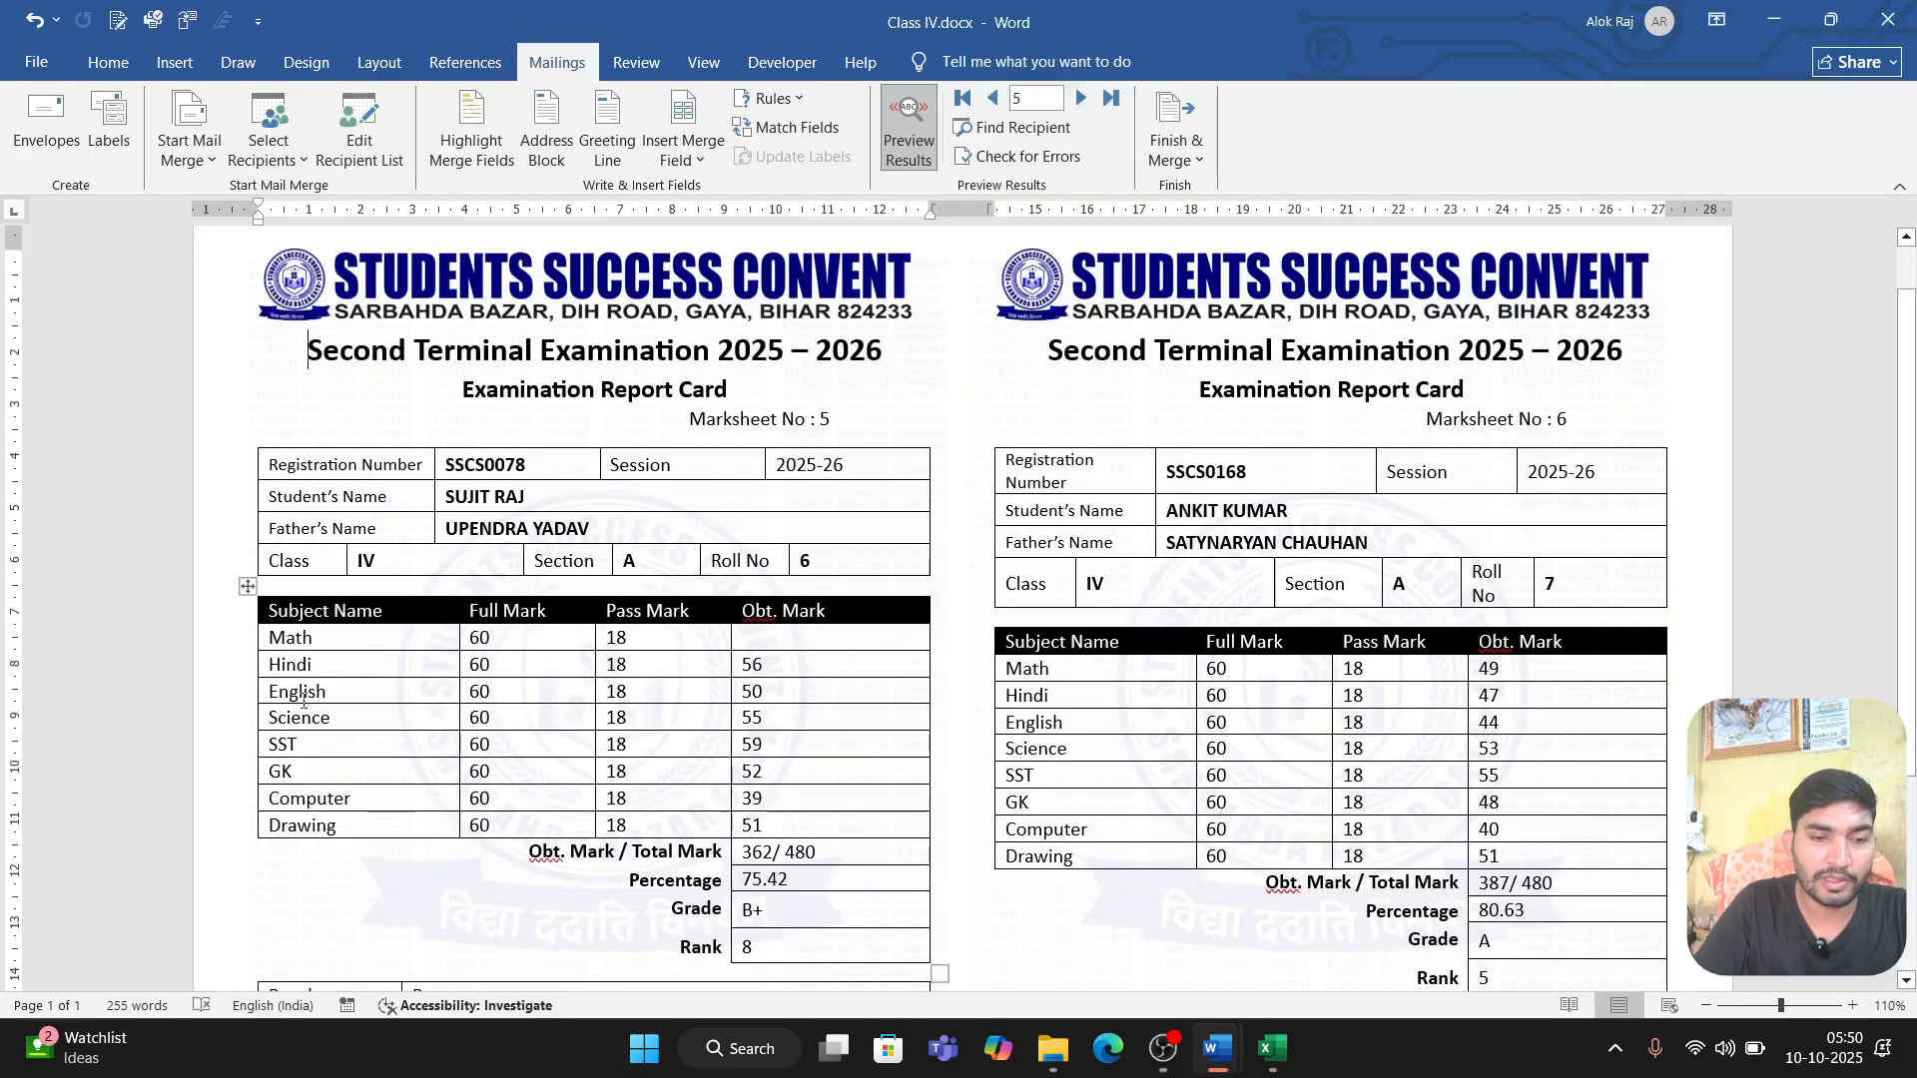
key("alt+Tab")
type("Science")
key("Tab")
type("60")
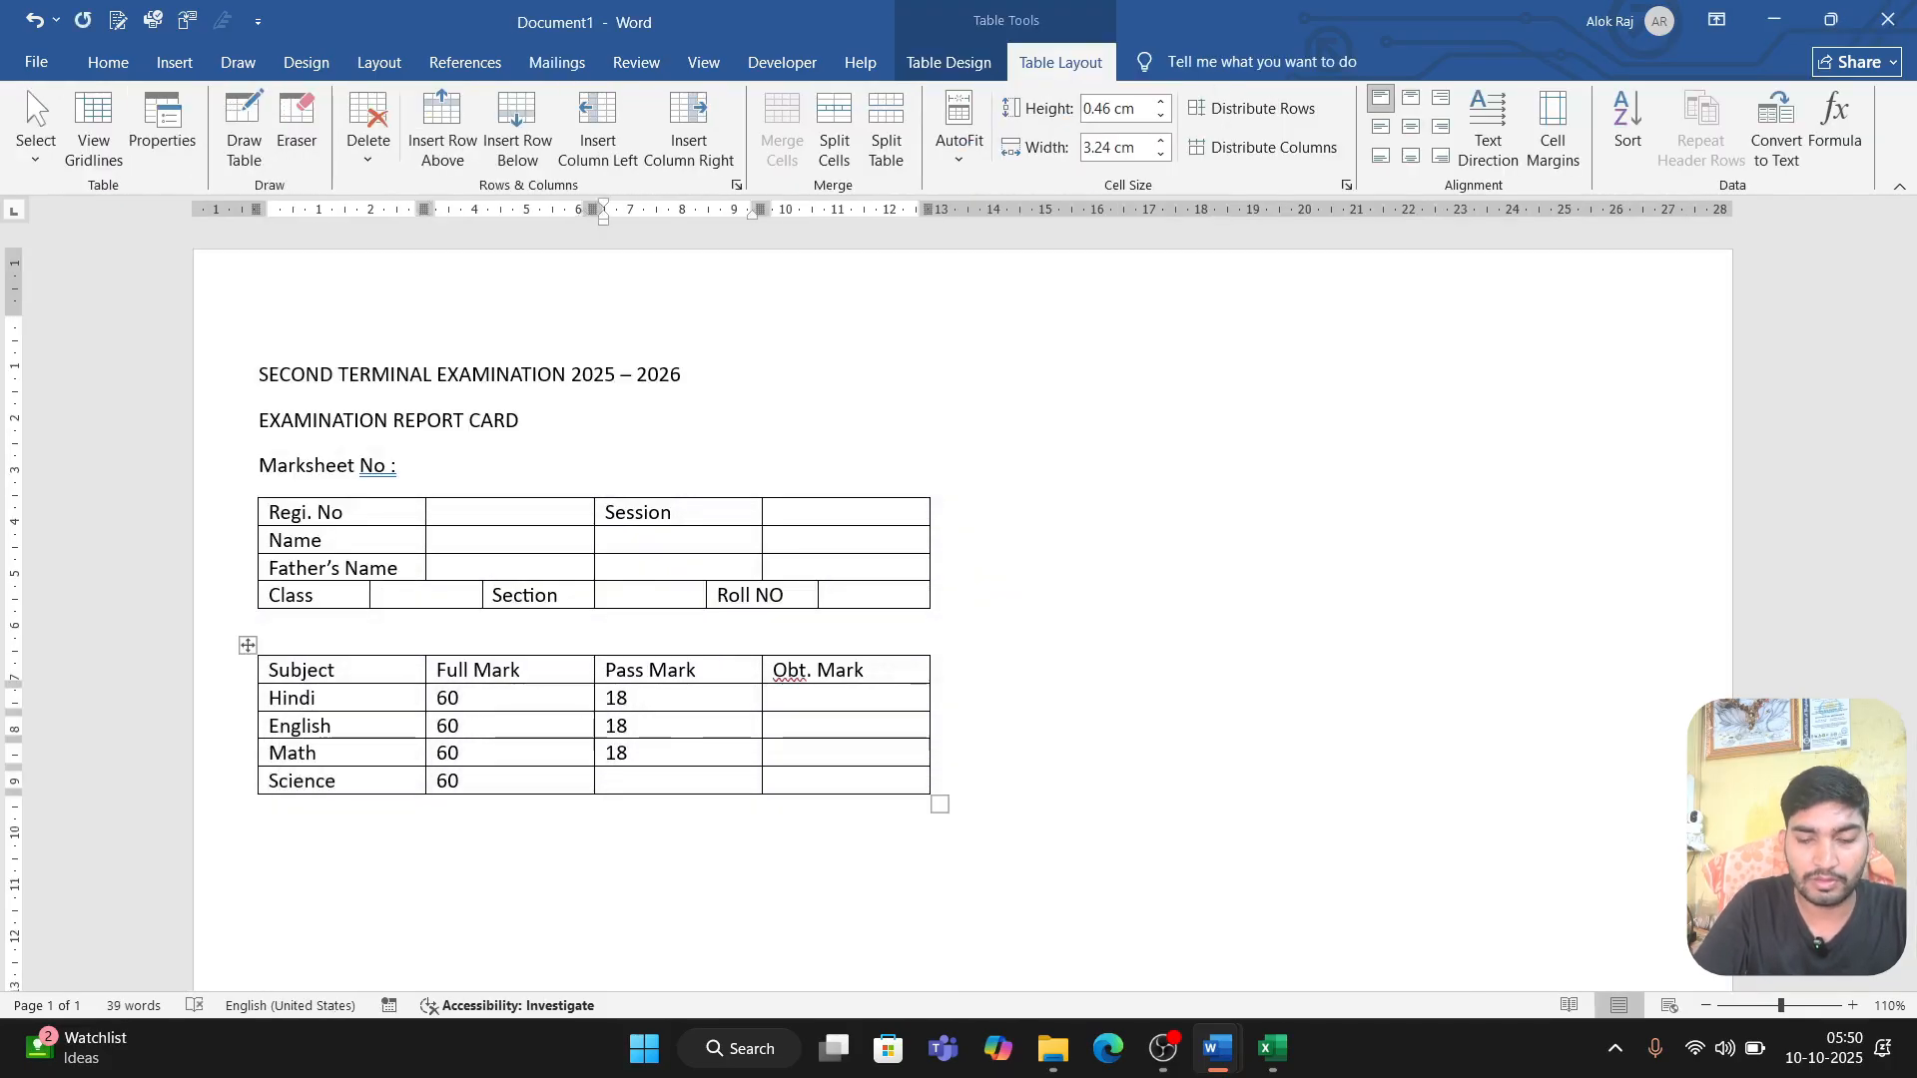
key("Tab")
type("18")
Step: Add a row for Social Science below Science with full mark 60 and pass mark 18
key("Tab")
key("Tab")
type("Social Science")
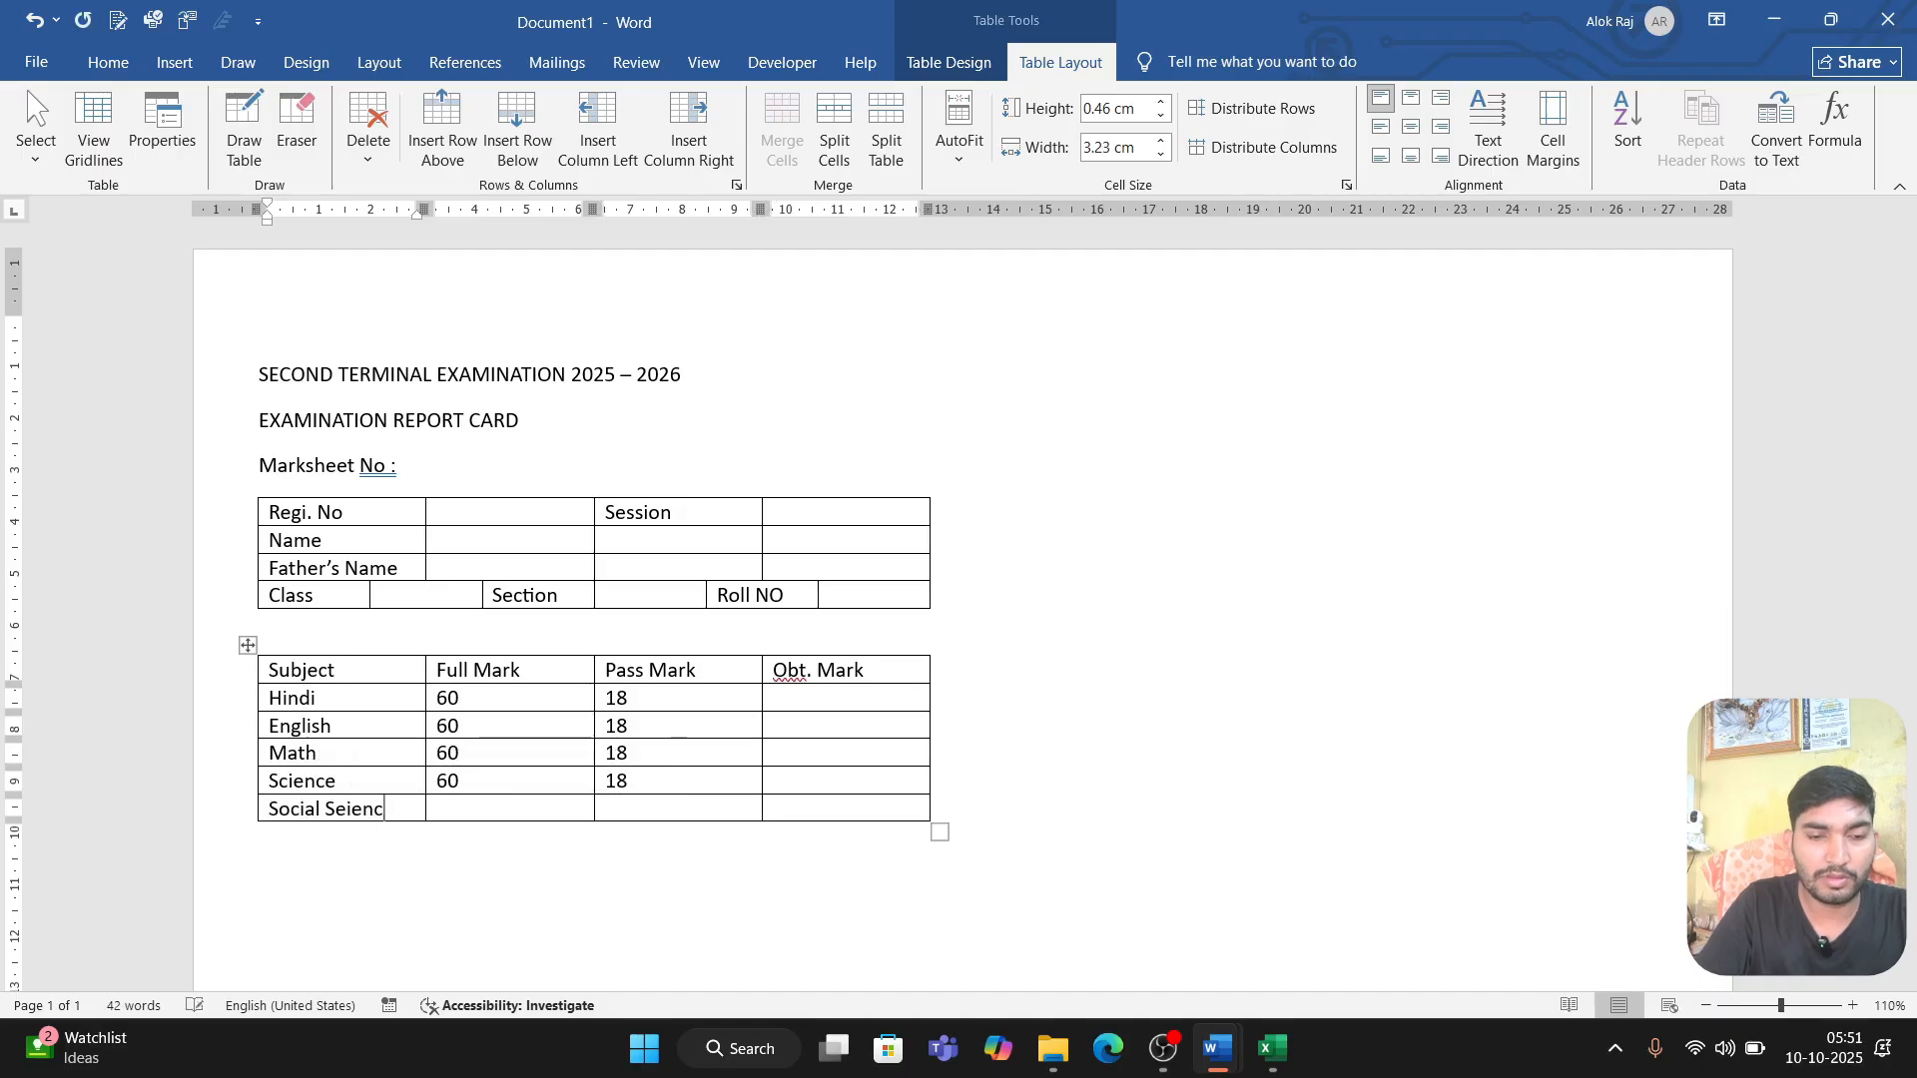
key("Tab")
type("60")
key("Tab")
type("18")
Step: Add a row for GK below Social Science with full mark 60 and pass mark 18
key("Tab")
key("Tab")
type("GK")
key("Tab")
type("60")
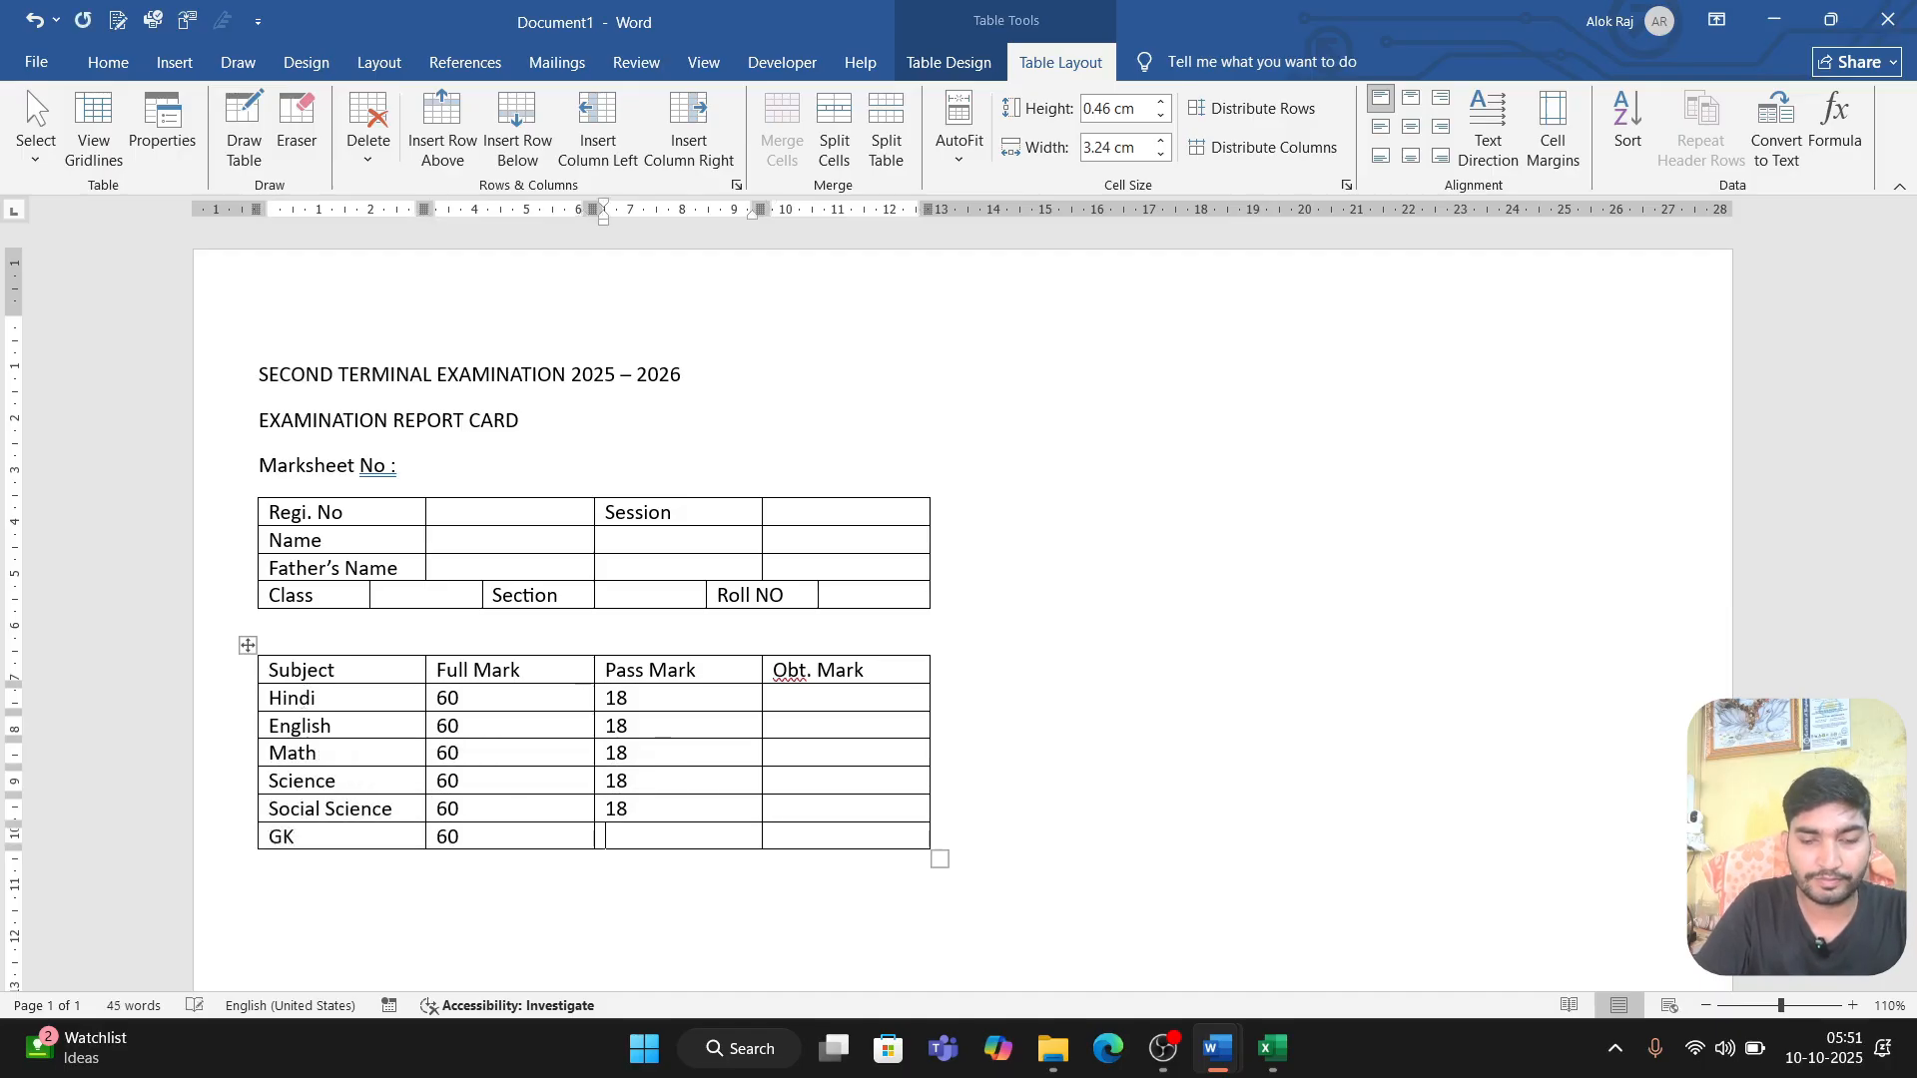
Step: Add a row for Computer below GK with full mark 60 and pass mark 18
key("Tab")
type("18")
key("Tab")
key("Tab")
type("Computer")
Step: Add a row for Drawing below Computer with full mark 60 and pass mark 18
key("Tab")
type("60\t18")
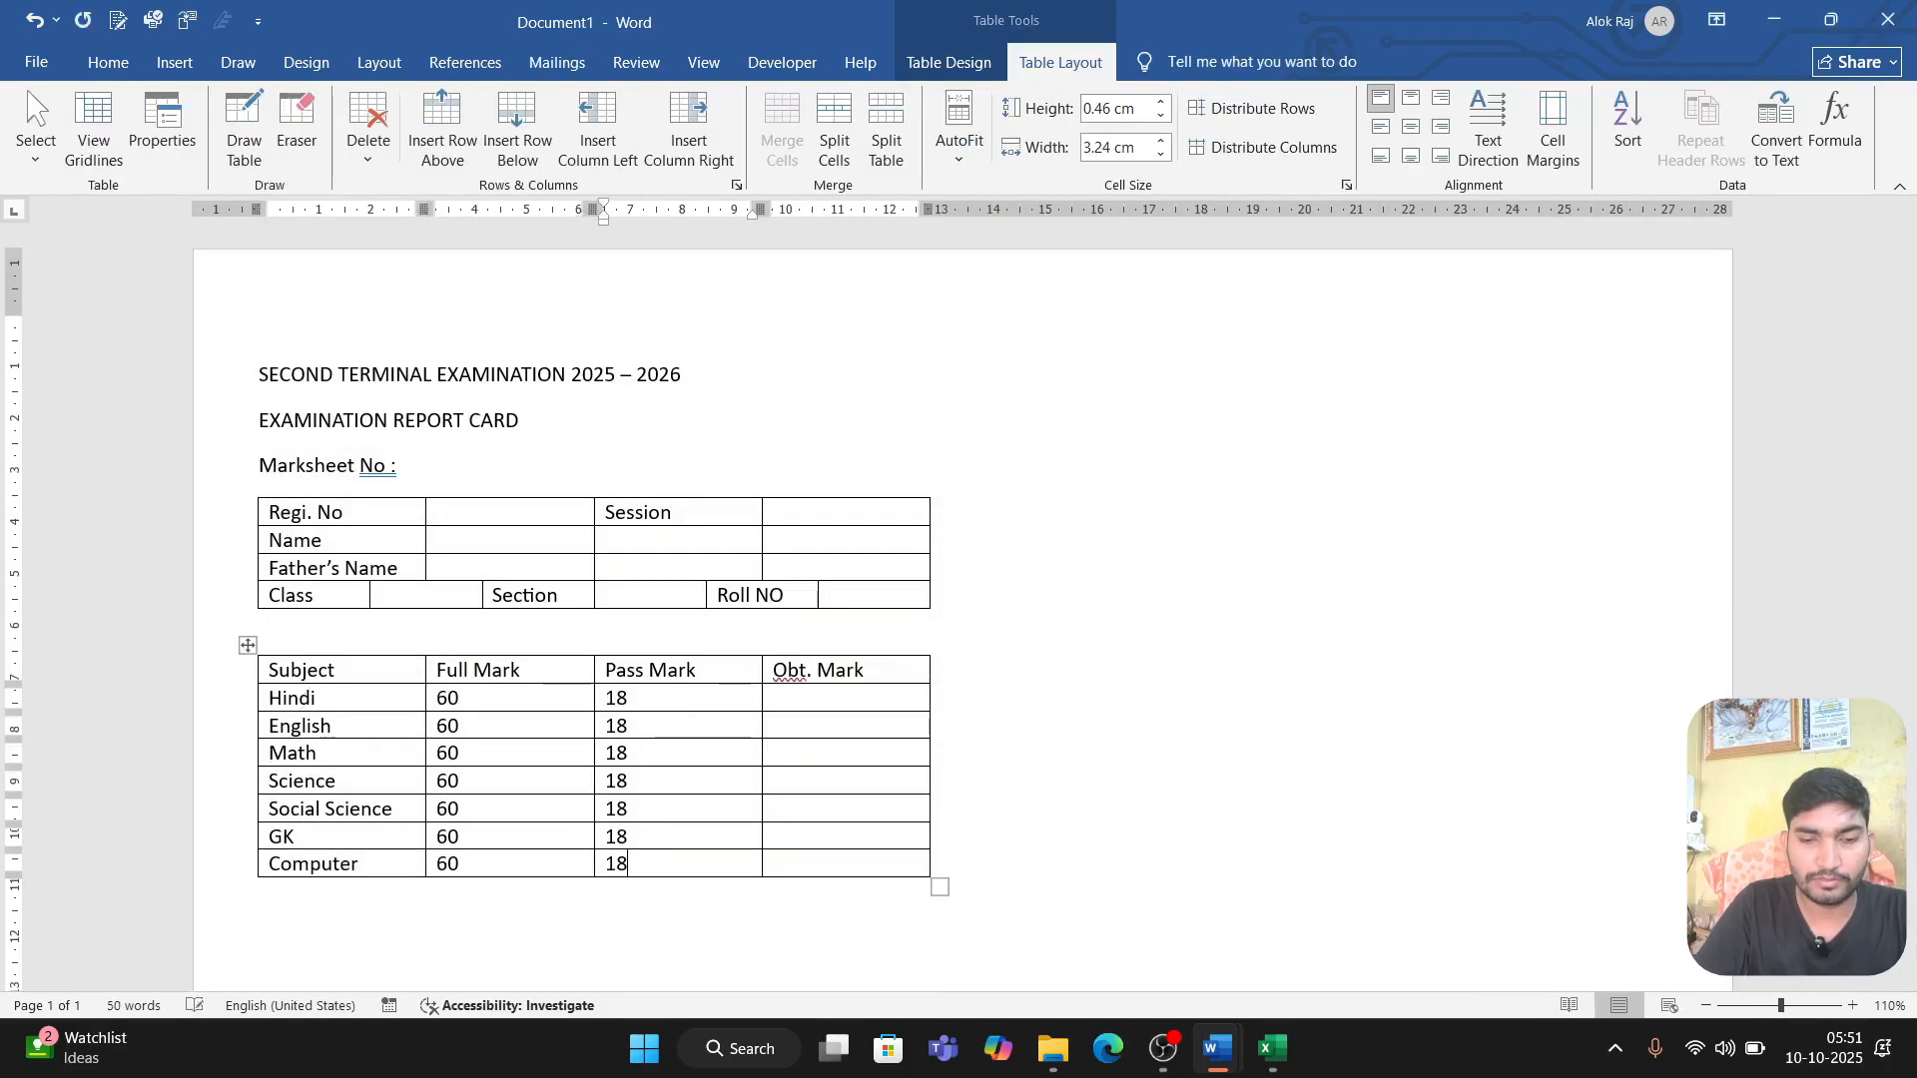
key("Tab")
key("Tab")
type("Drawing")
key("Tab")
type("60")
key("Tab")
type("18")
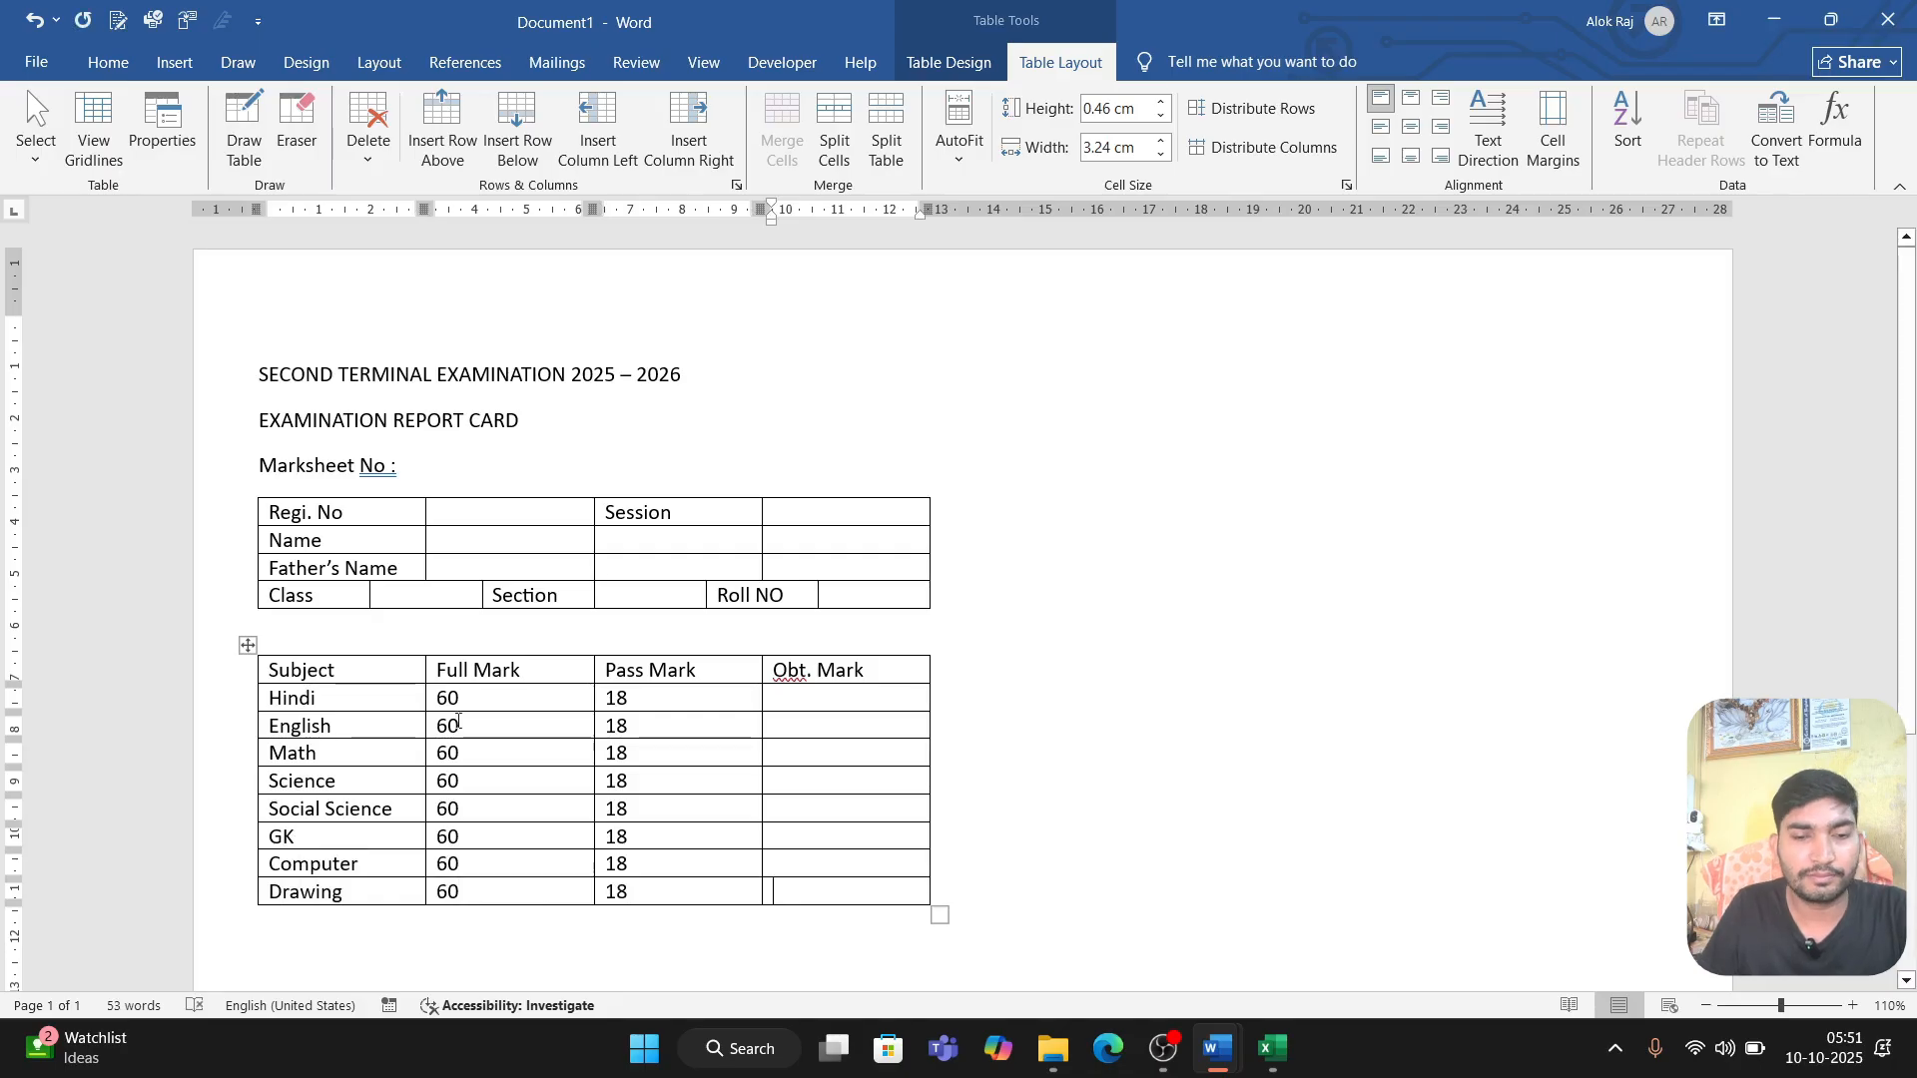
Step: Center the Full Mark, Pass Mark and Obt. Mark columns of the marks table horizontally and vertically
left_click(458, 670)
mouse_move(486, 670)
left_mouse_down()
mouse_move(689, 704)
mouse_move(812, 855)
mouse_move(810, 883)
left_mouse_up()
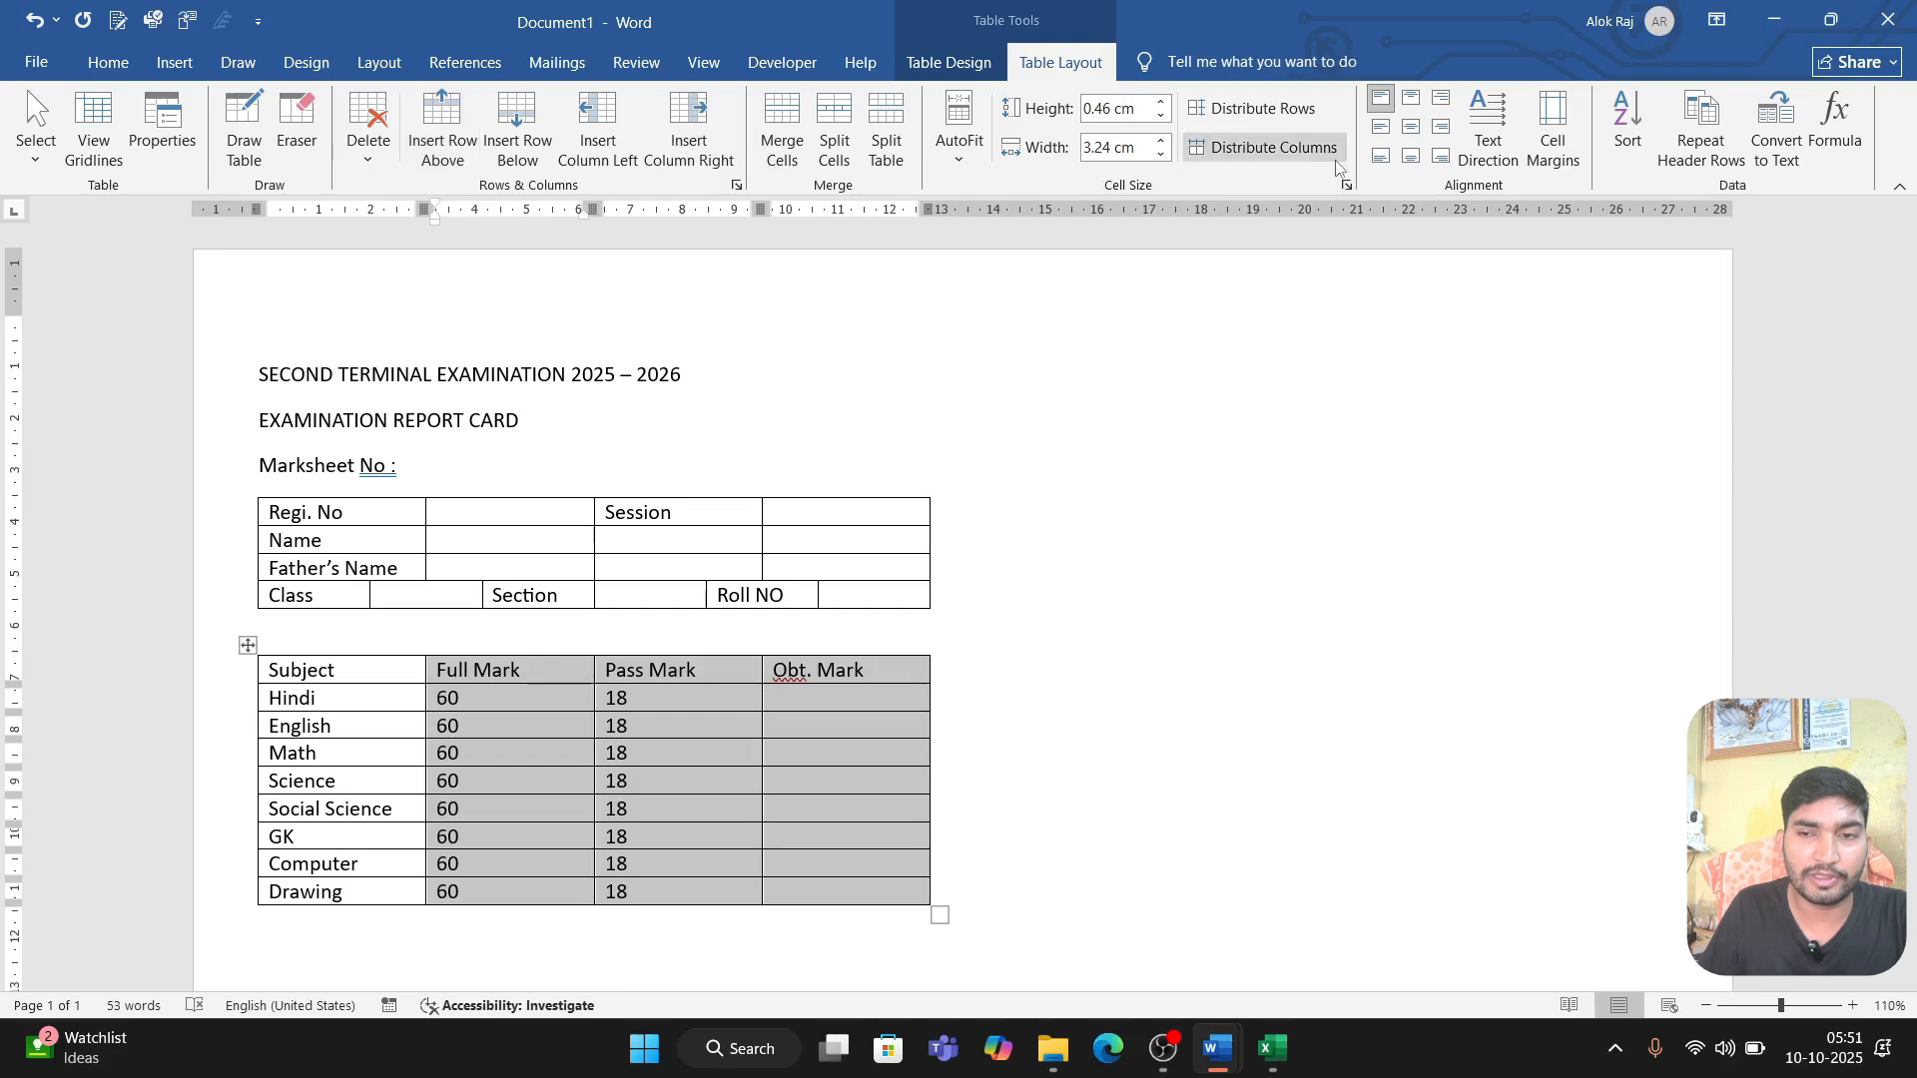
left_click(1410, 128)
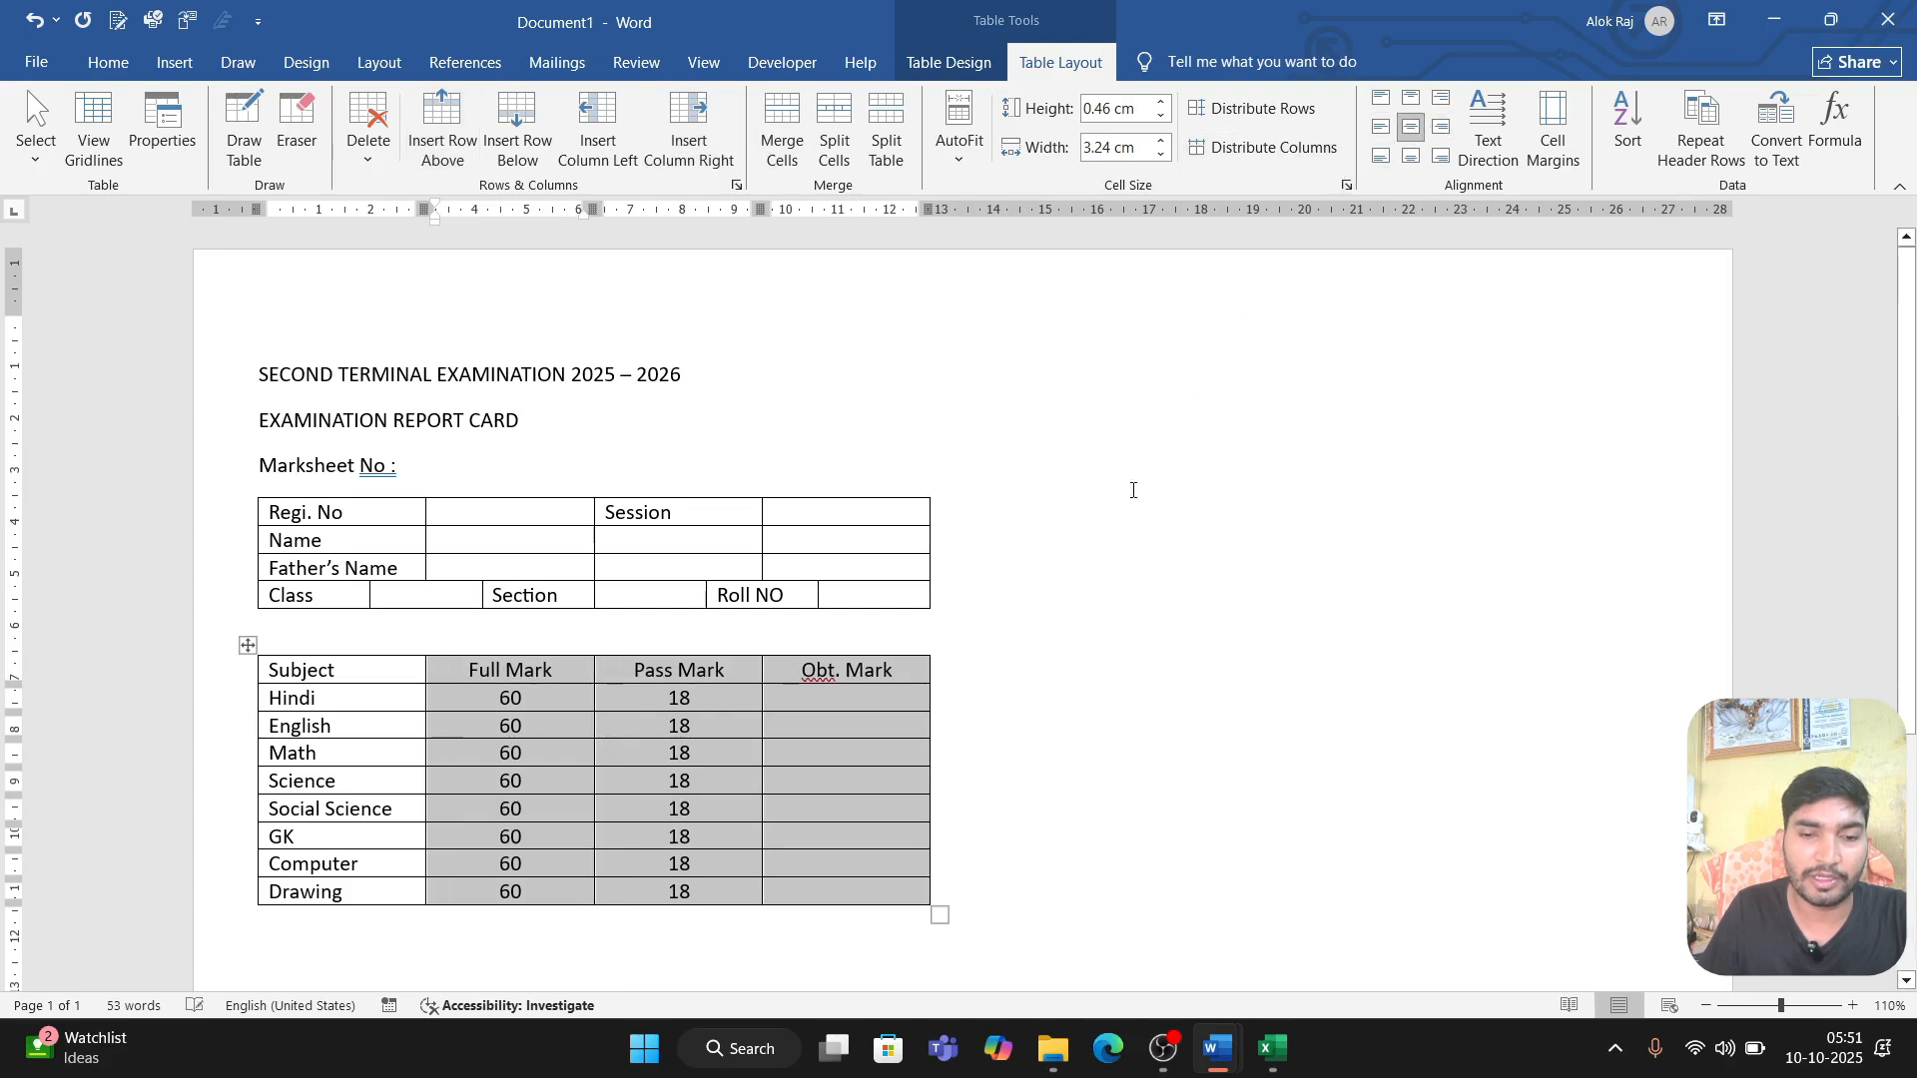
left_click(1072, 755)
Step: Add a row below Drawing and enter "Total" in its Pass Mark column
left_click(799, 892)
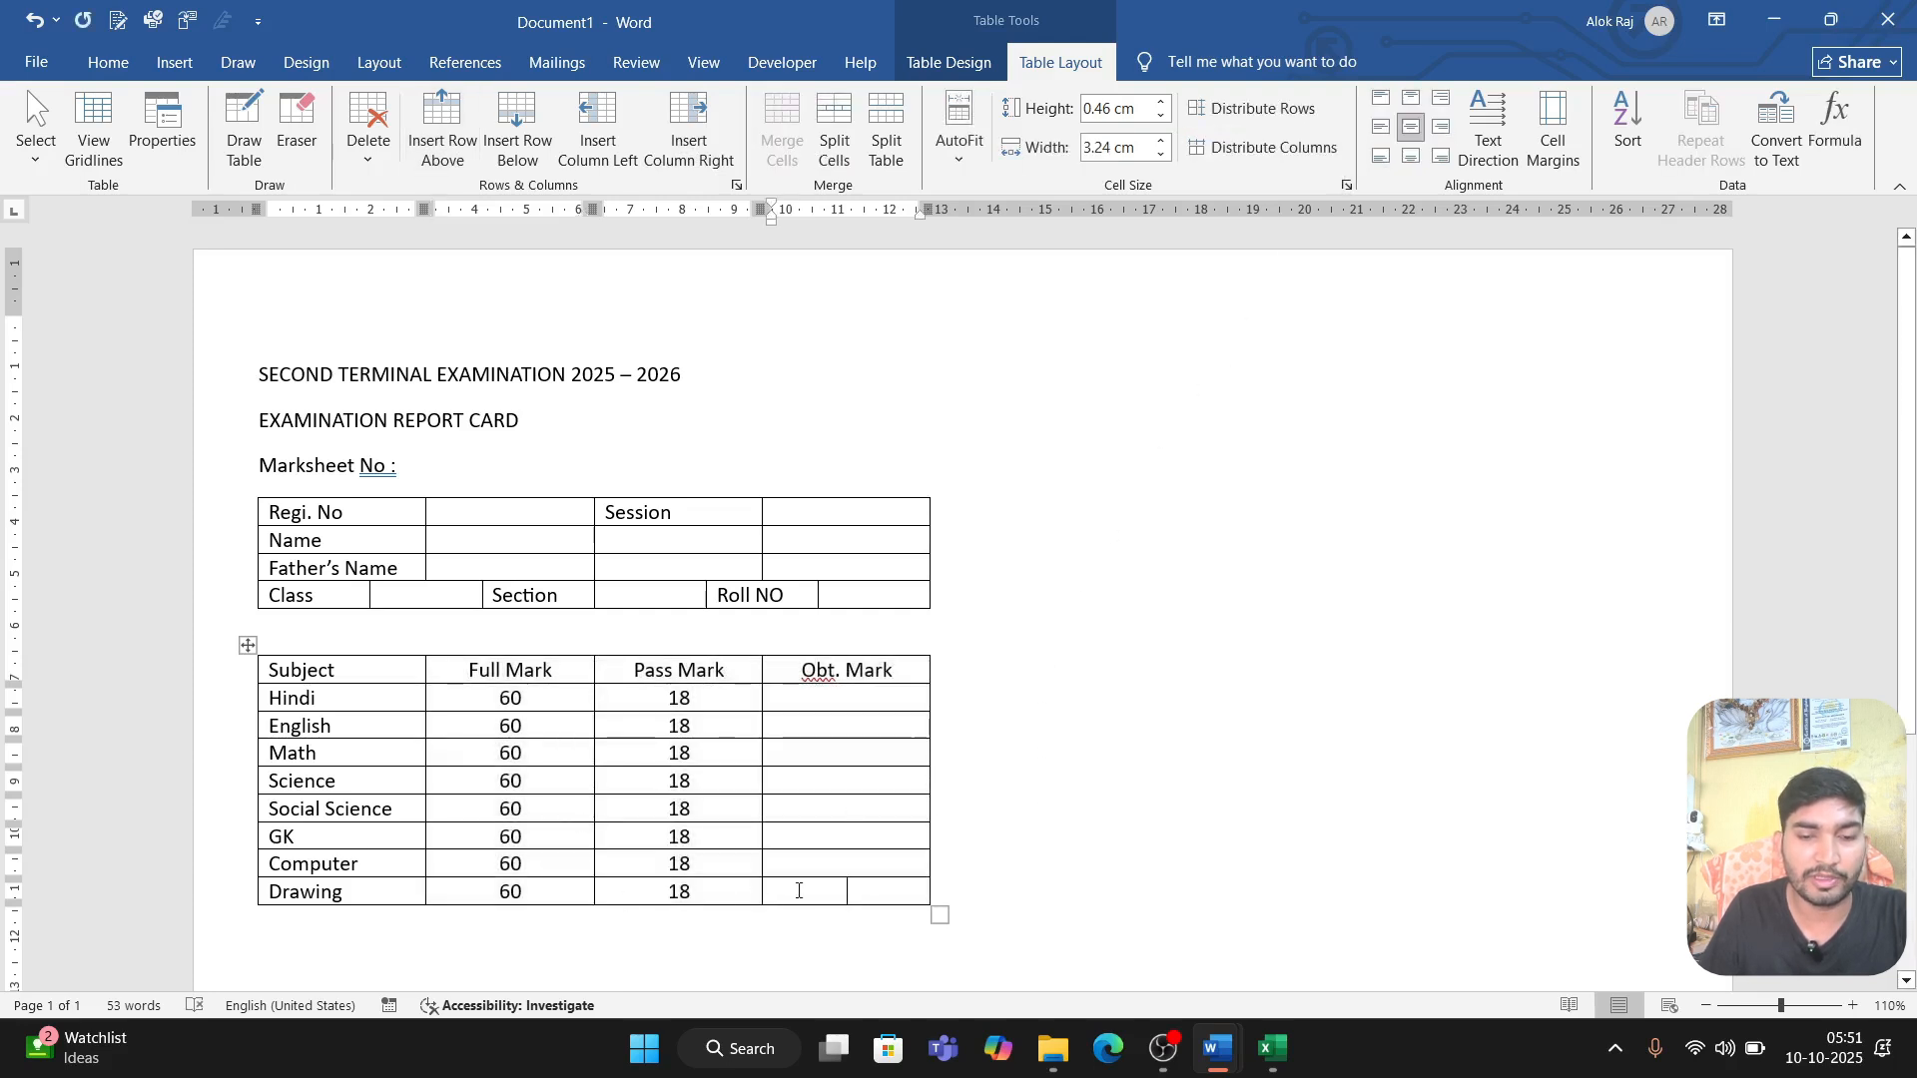
key("Tab")
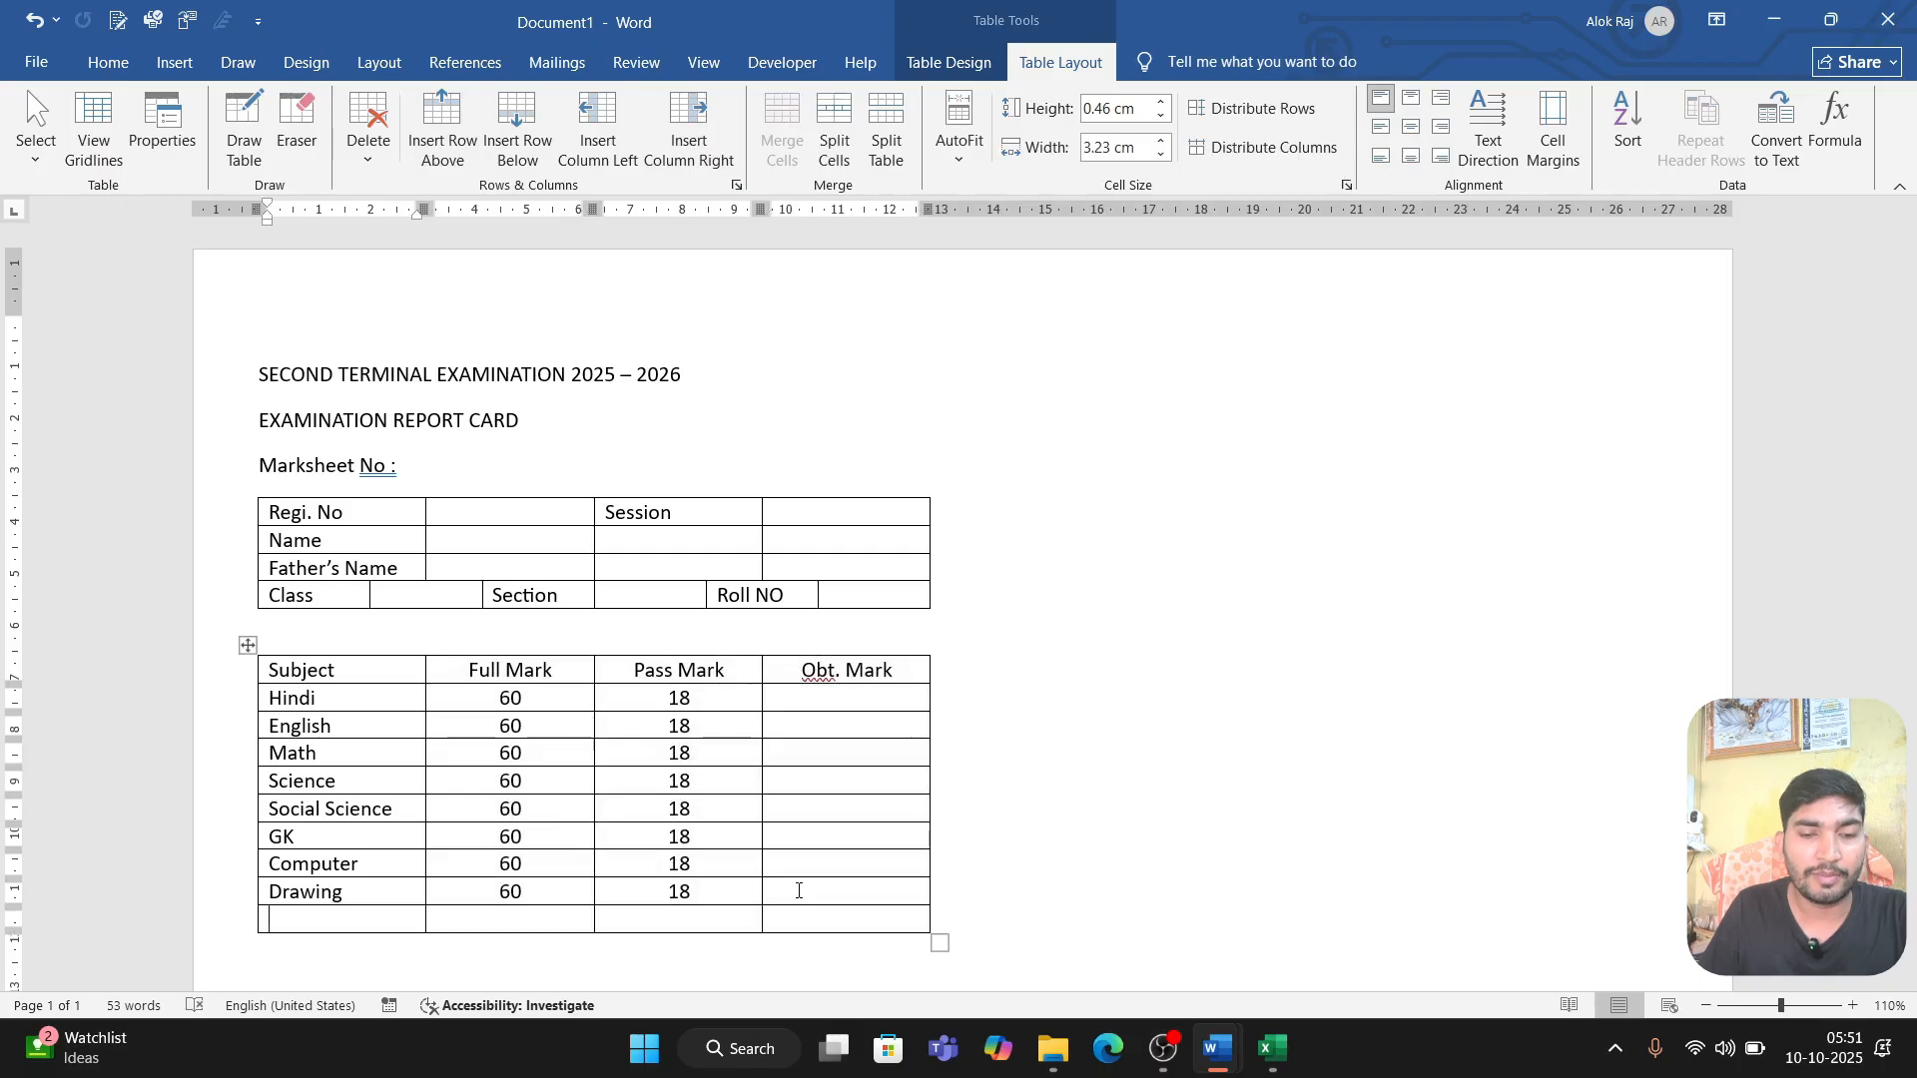
key("Tab")
key("Tab")
type("Total")
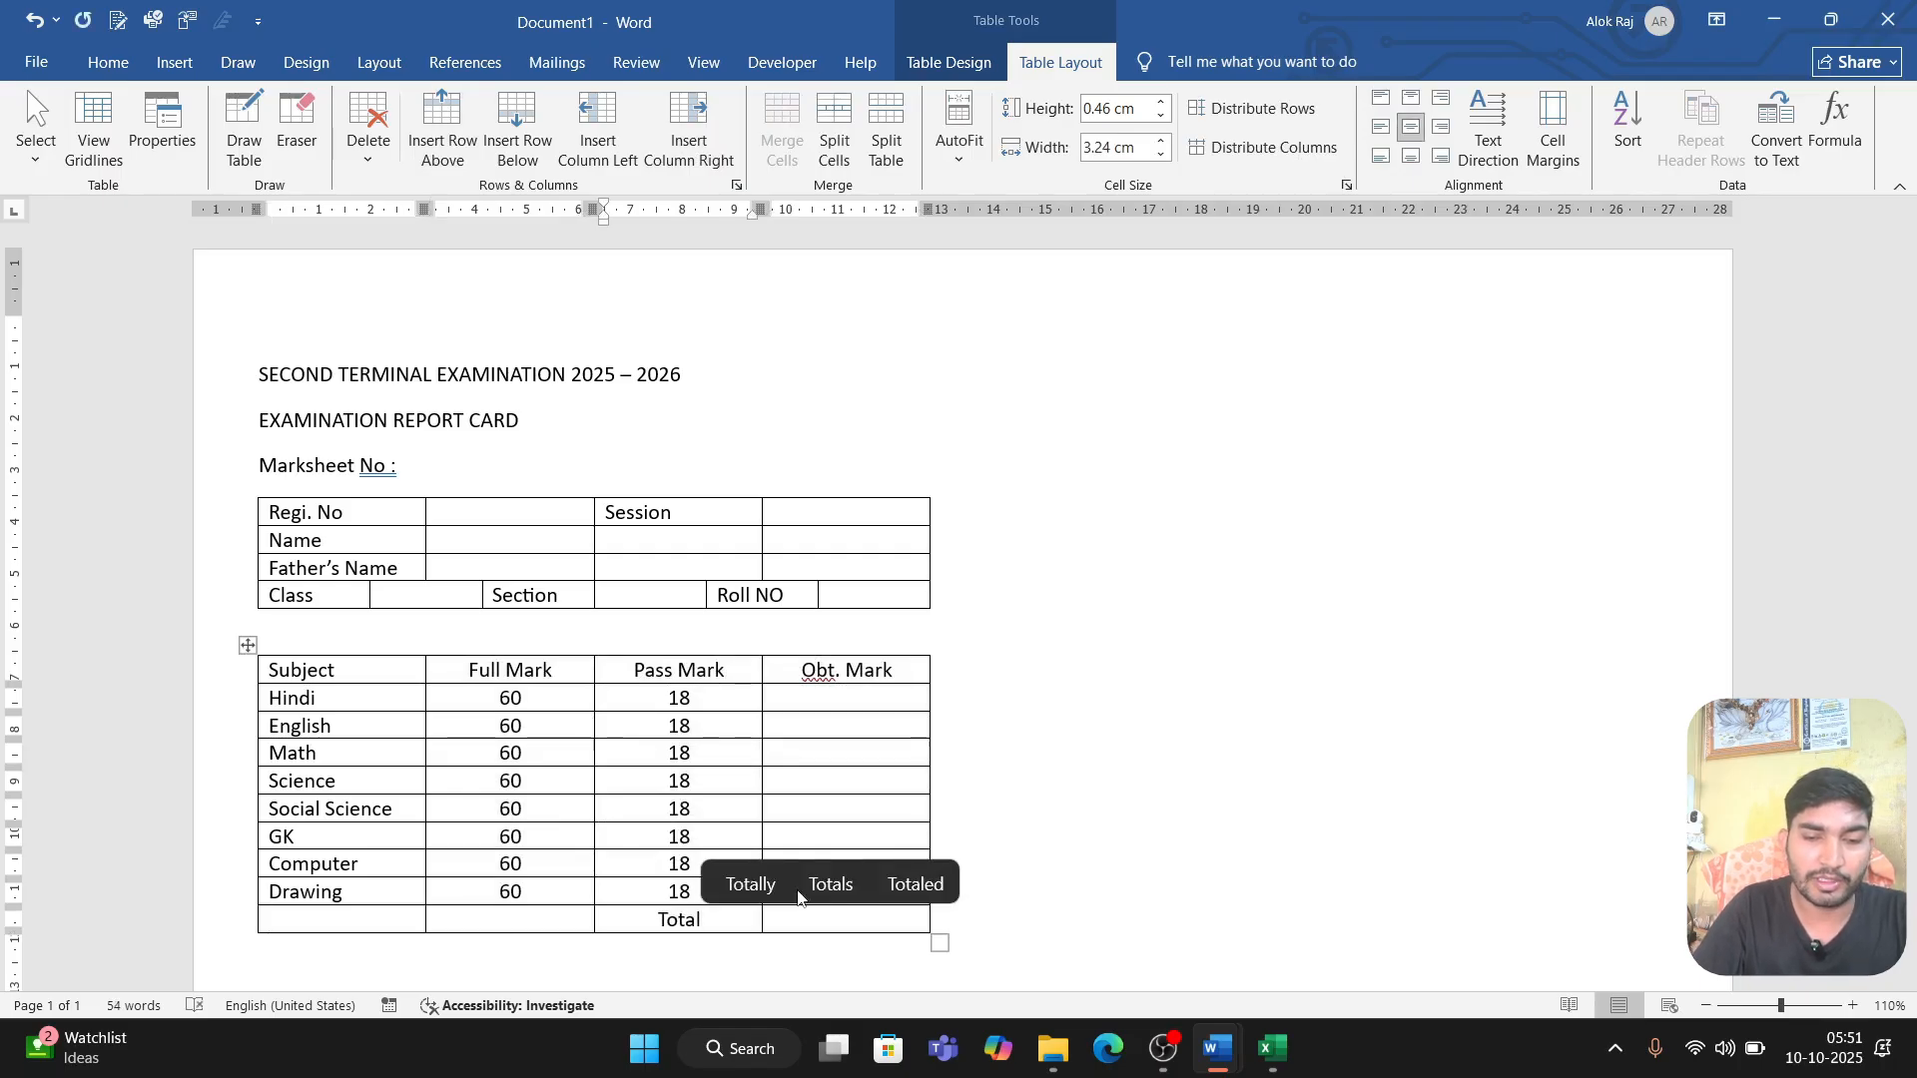
Step: Add a row below Total and enter "Percentage %" in its Pass Mark column
key("Tab")
key("Tab")
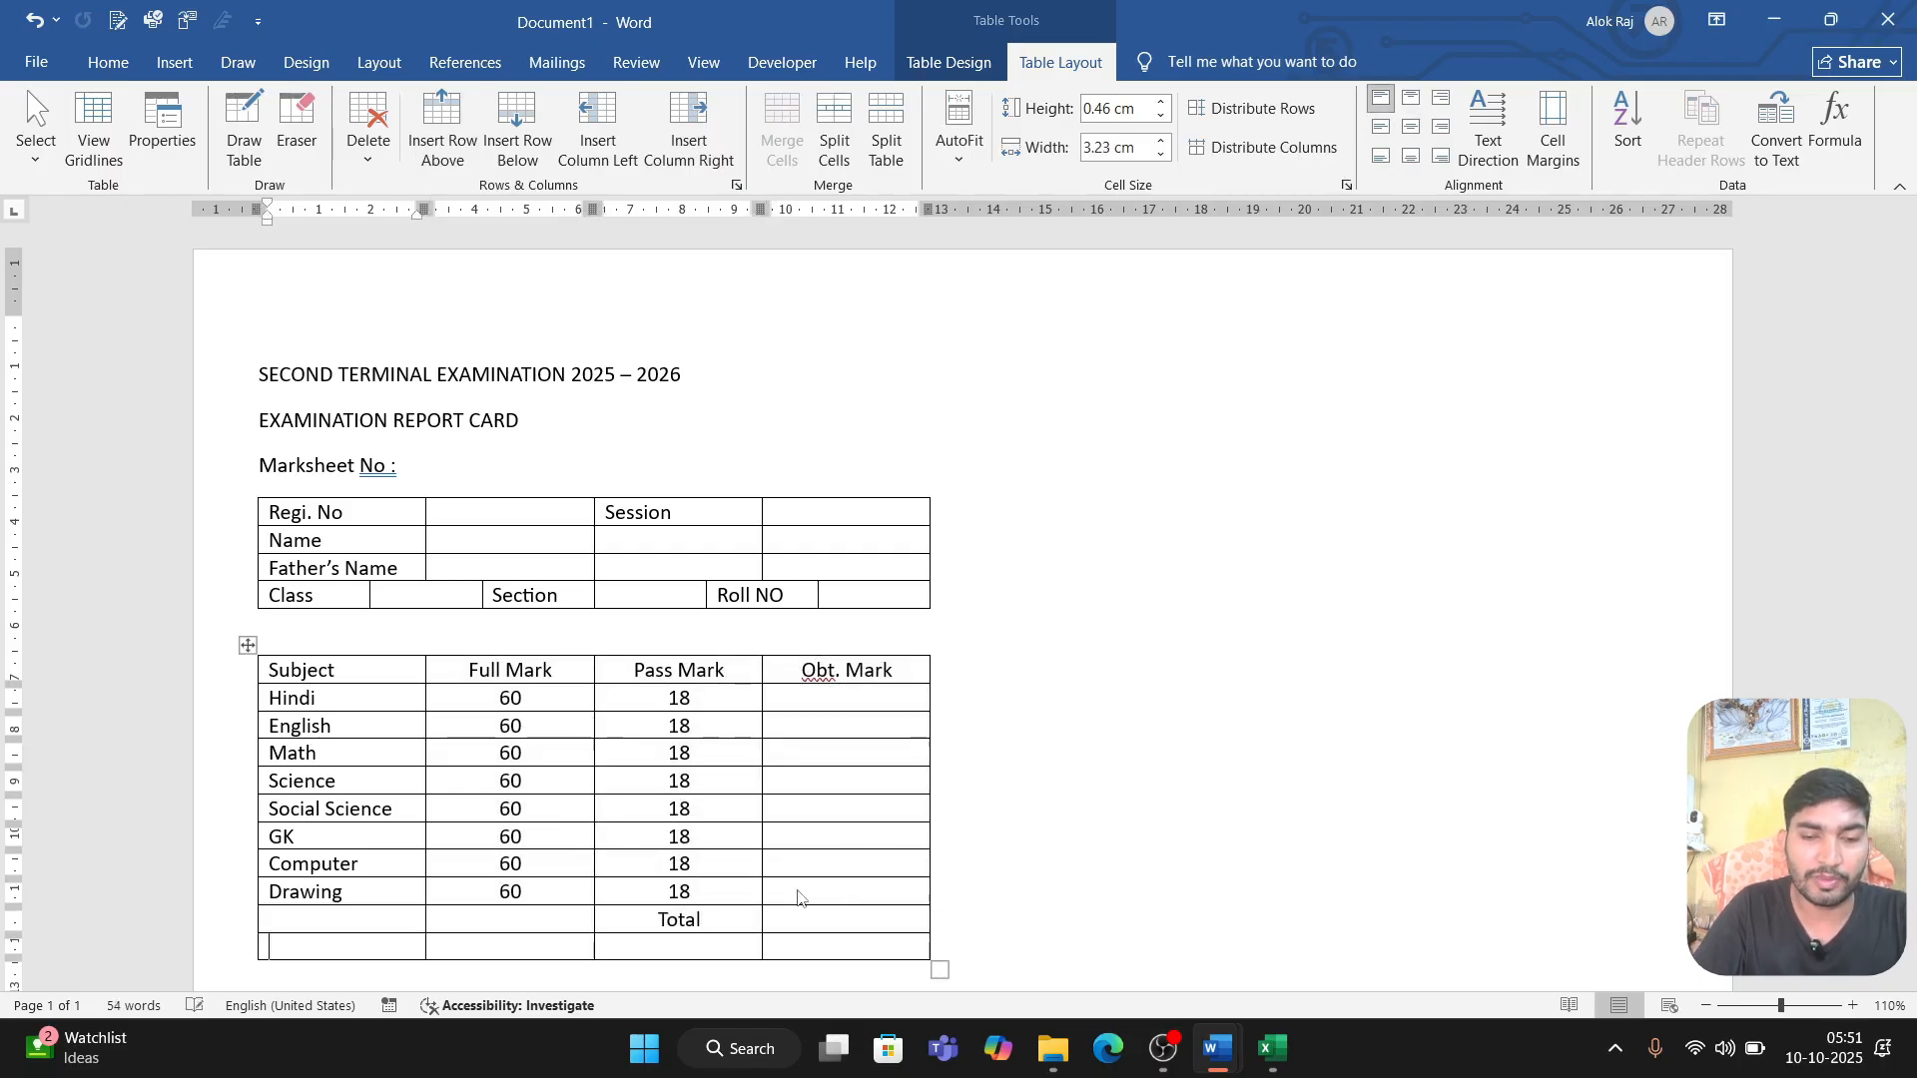
key("Tab")
key("Tab")
type("Percentage %")
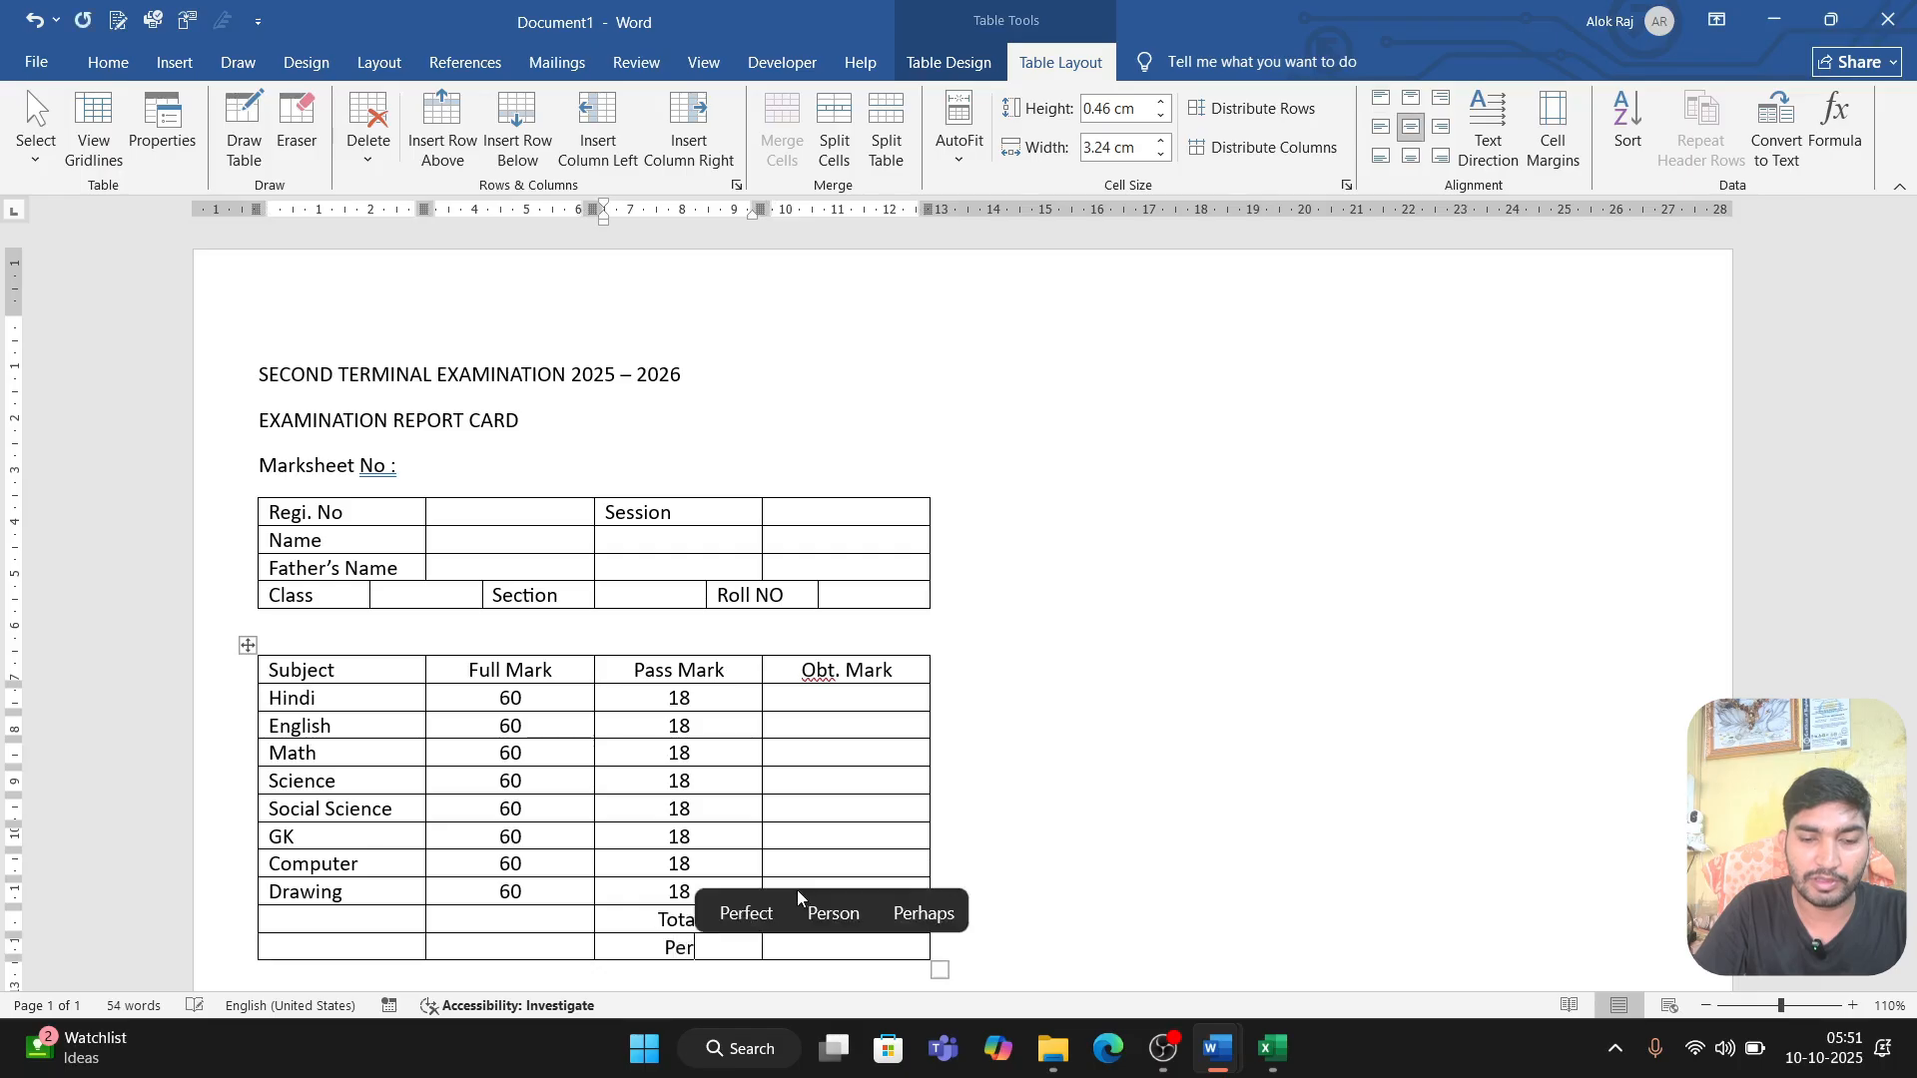
Step: Add a row below Percentage % and enter "Grade" in its Pass Mark column
key("Tab")
key("Tab")
key("Tab")
key("Tab")
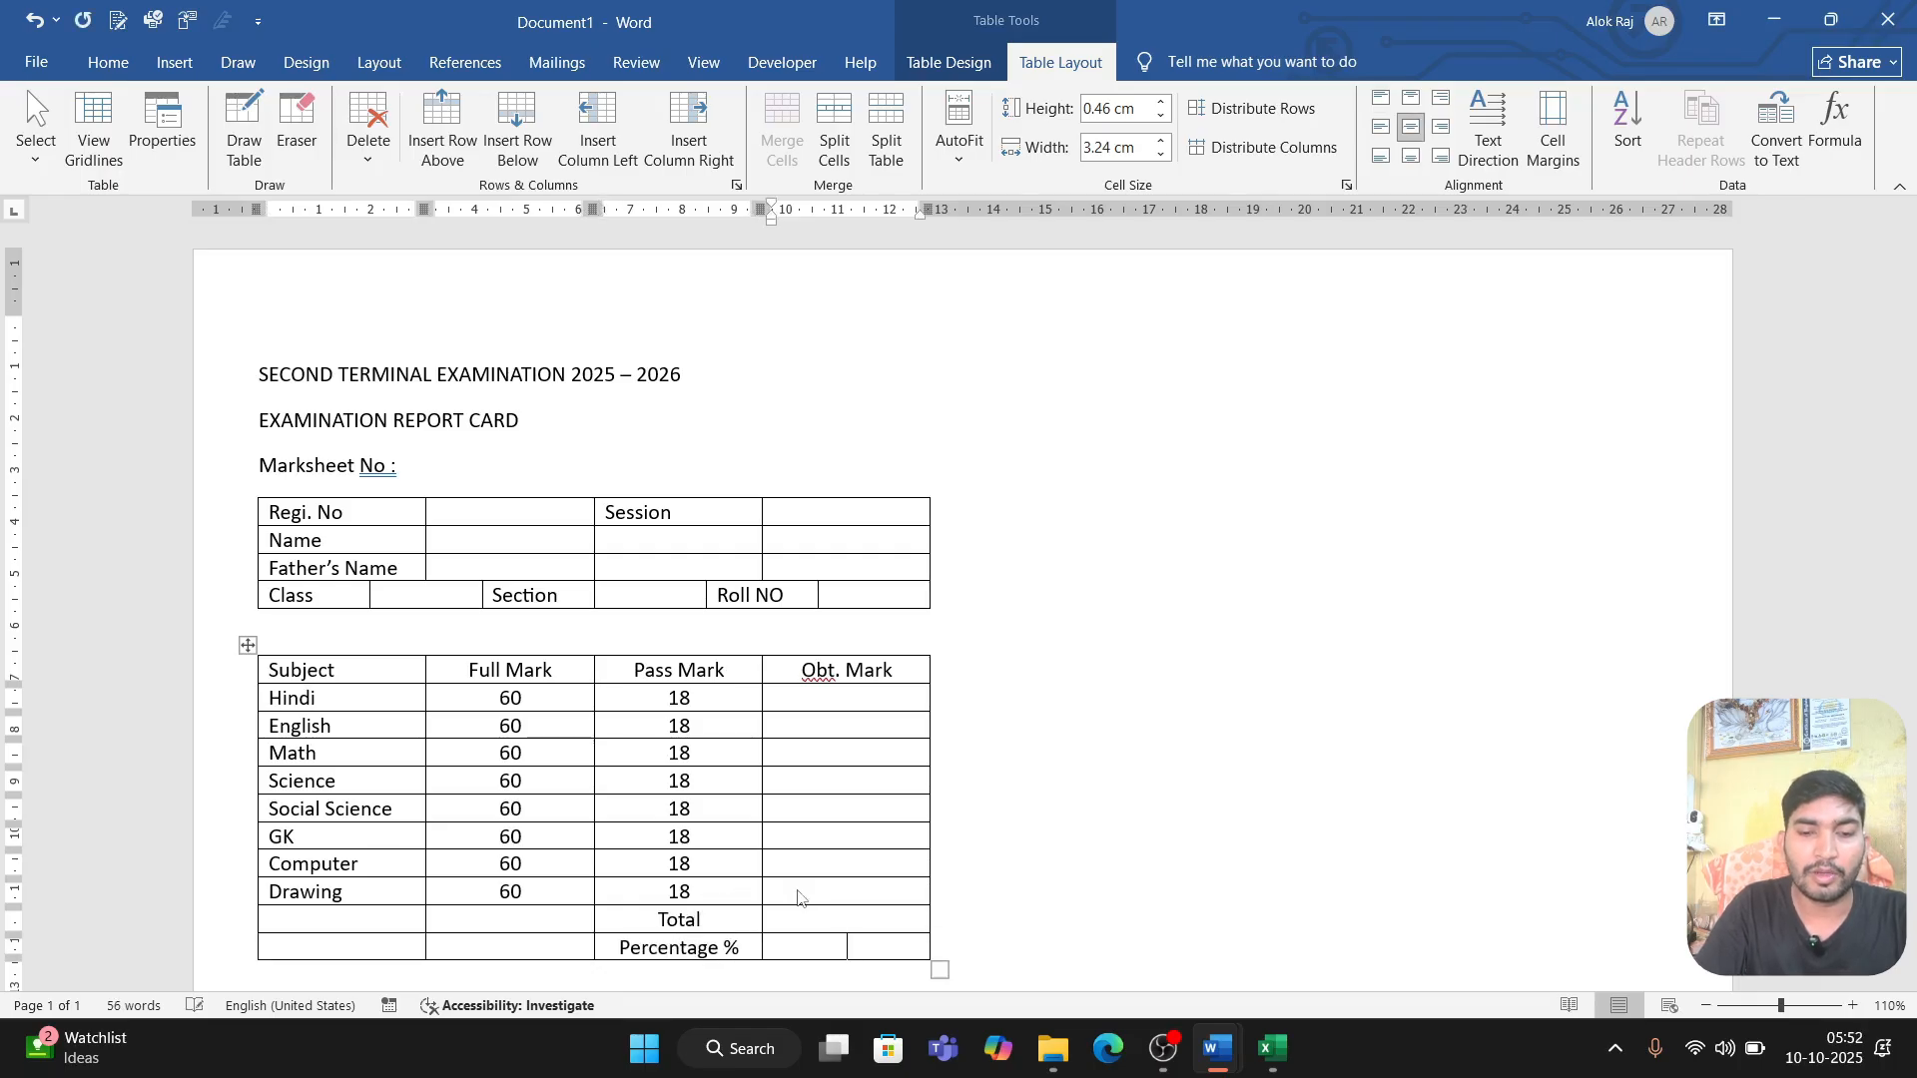
type("G")
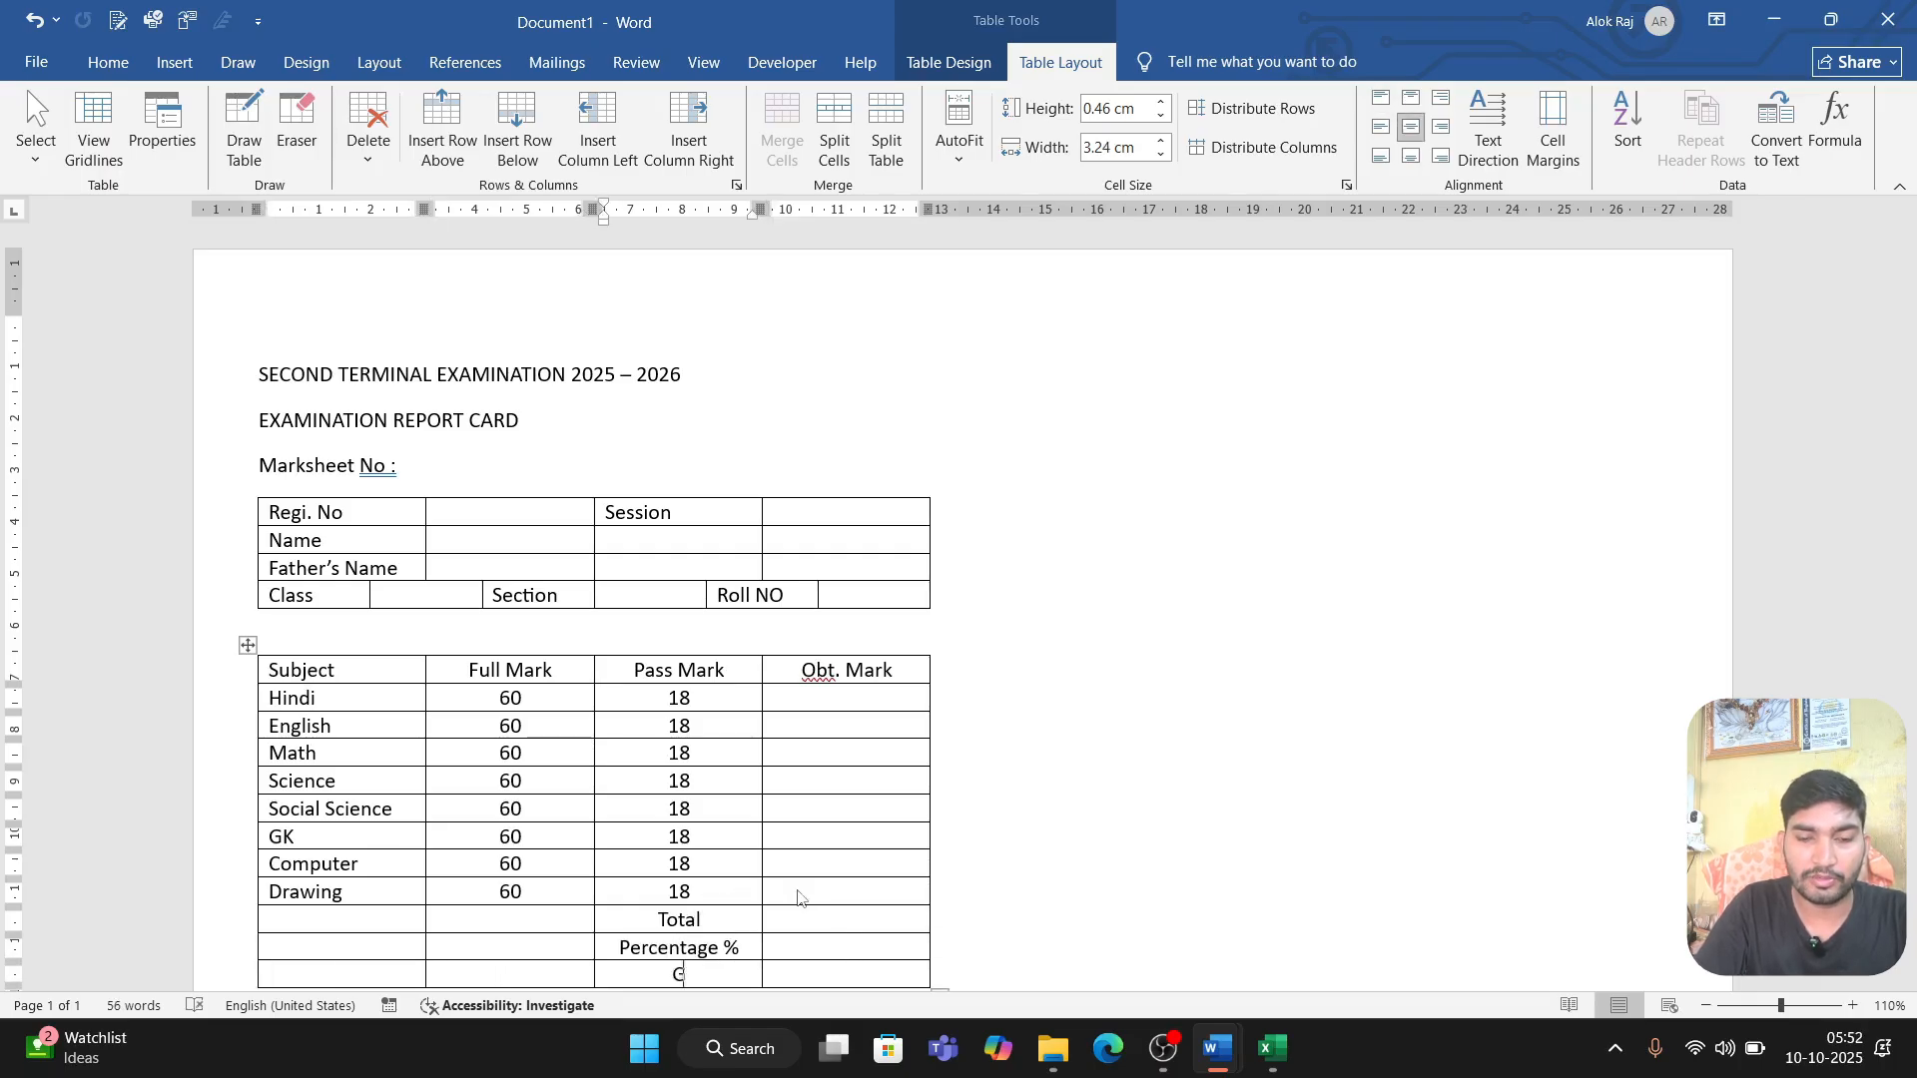
type("rade")
Step: Add a row below Grade and enter "Rank" in its Pass Mark column
key("Tab")
key("Tab")
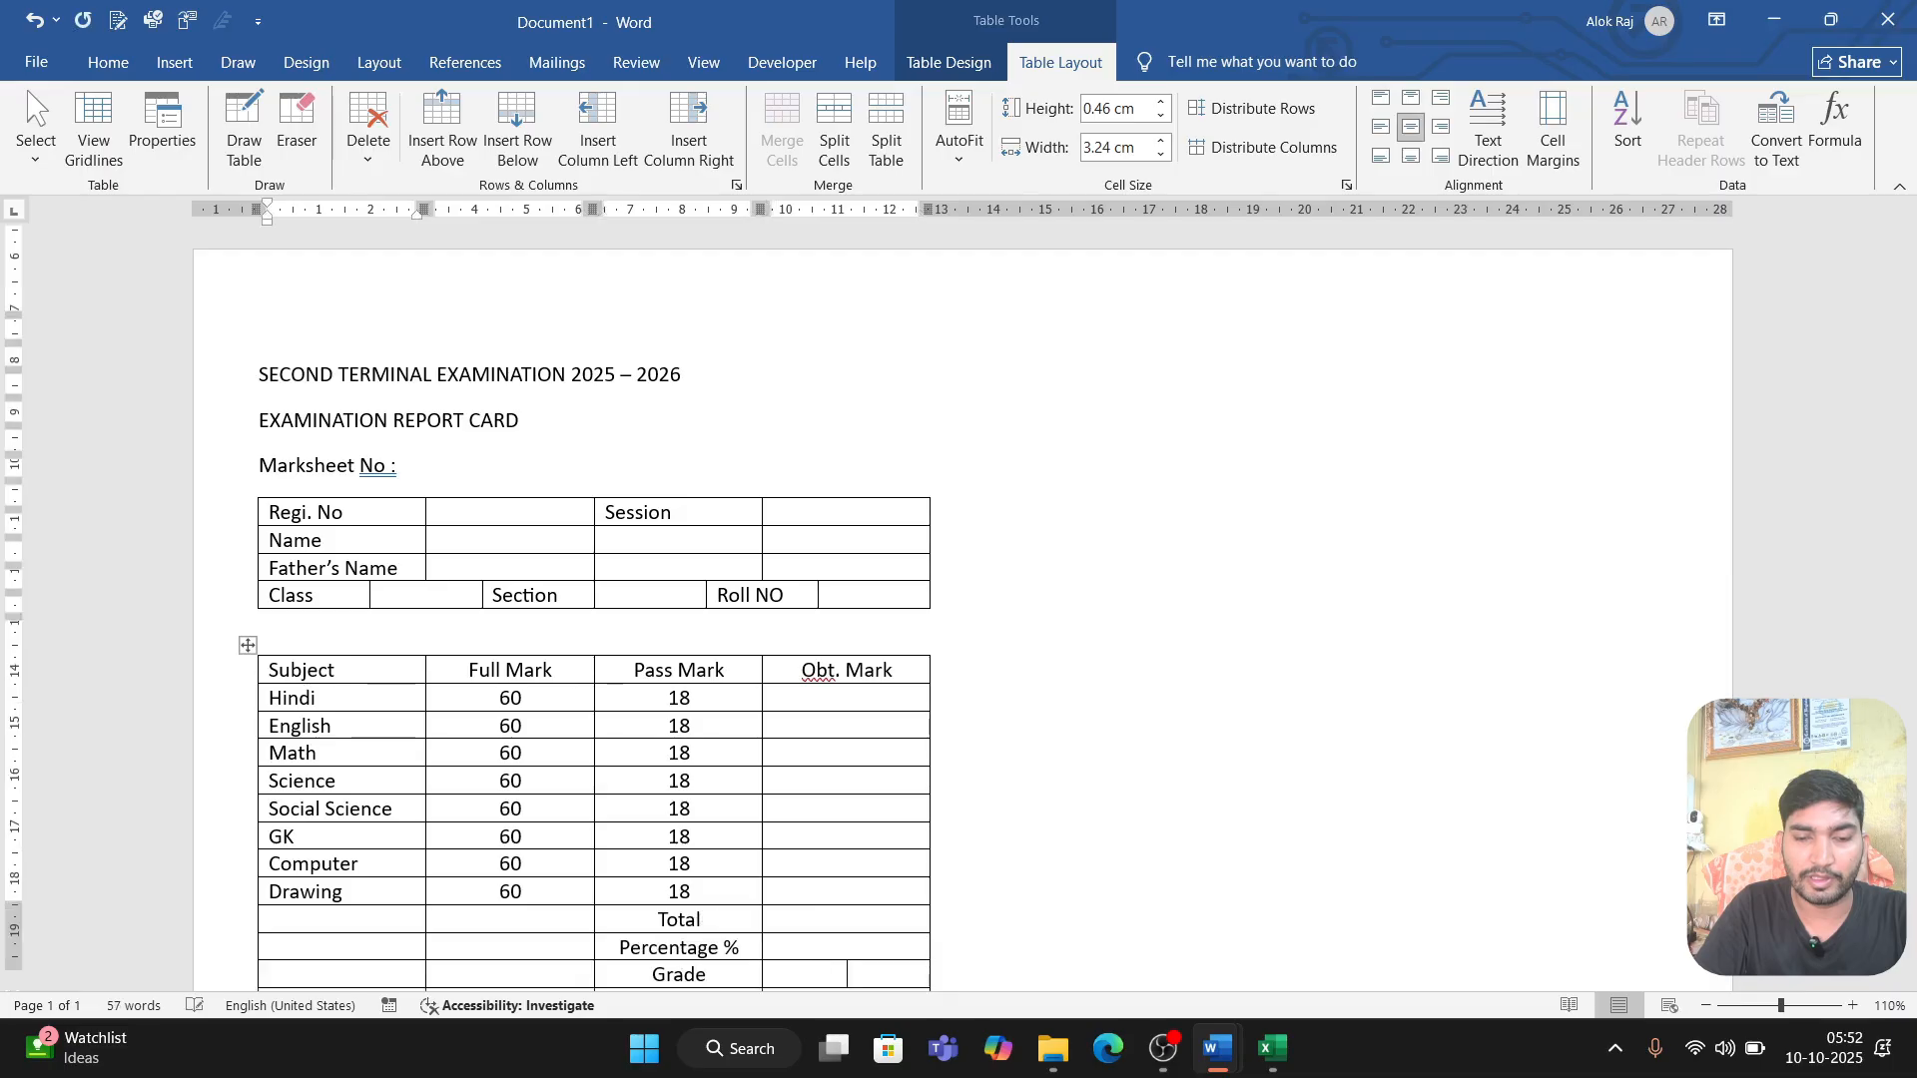
scroll(958, 600, "down", 3)
key("Tab")
key("Tab")
type("Ran")
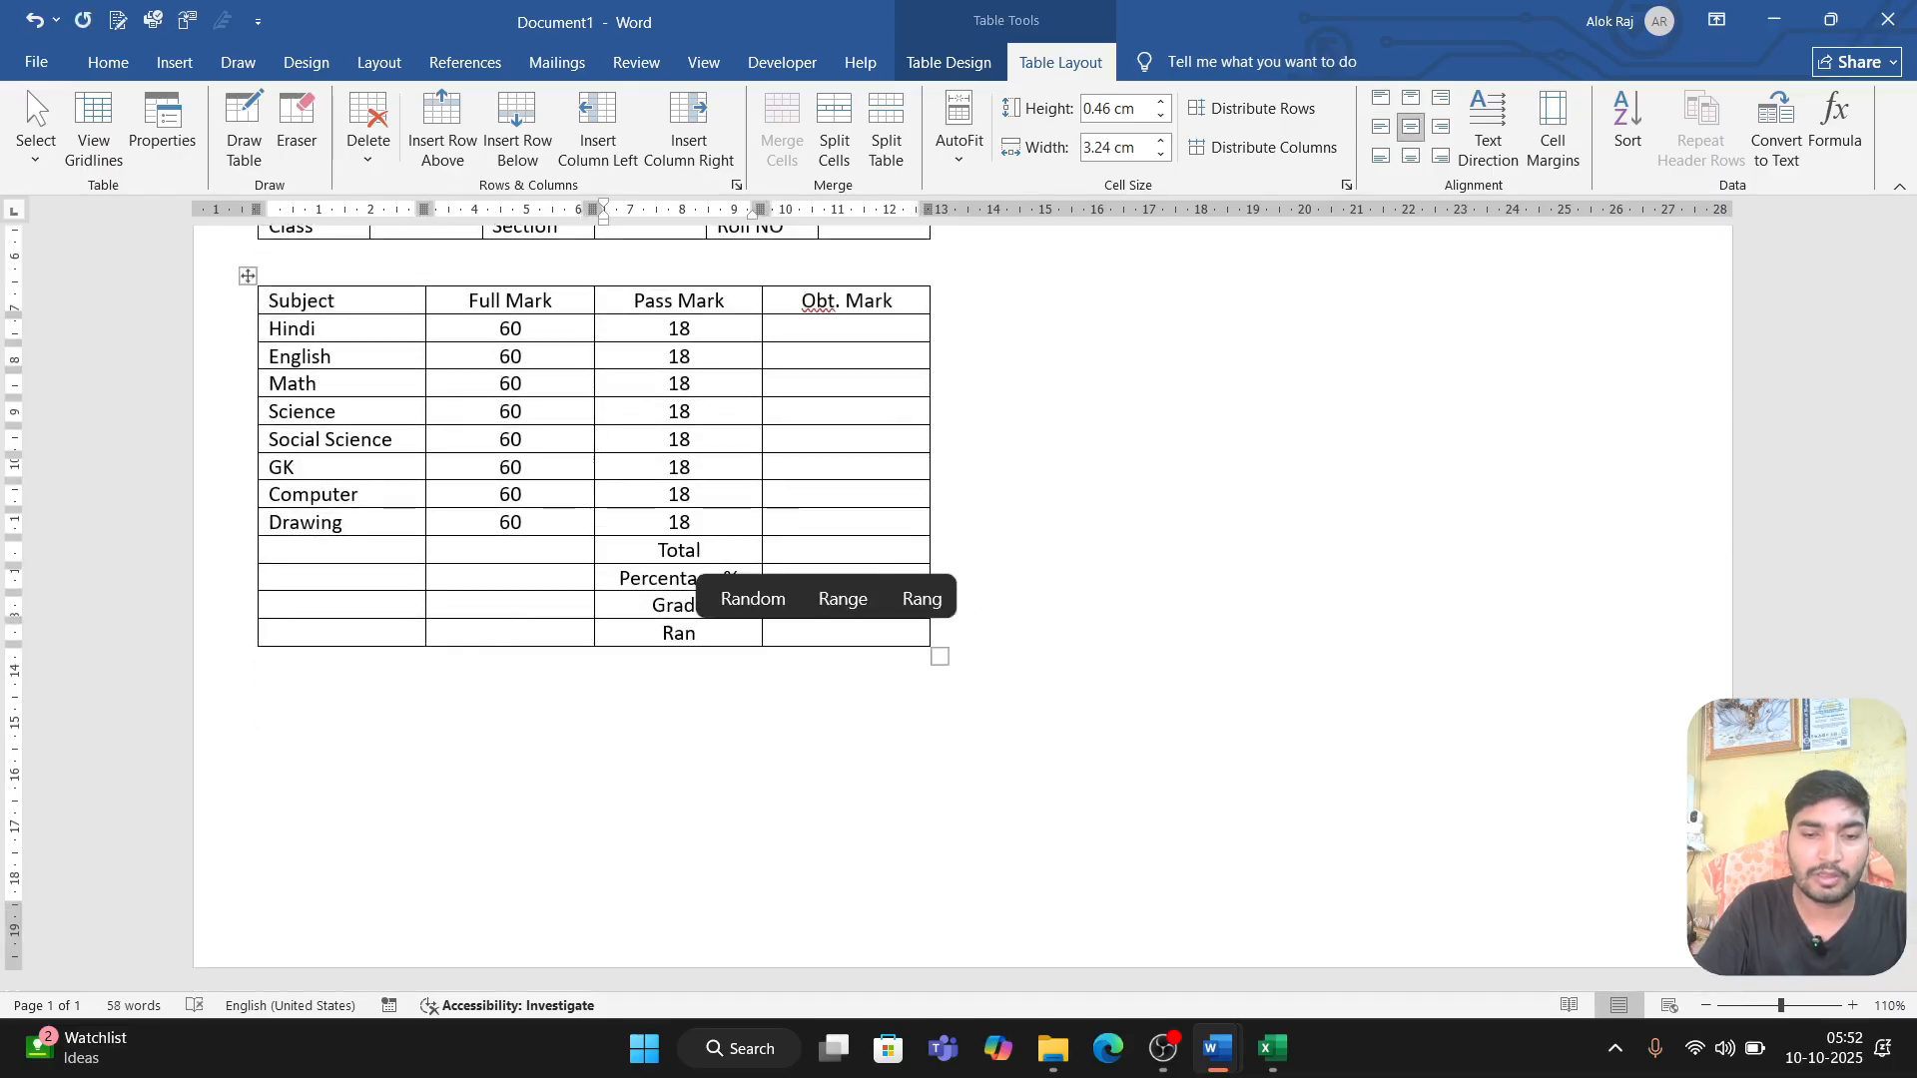
type("k")
Step: Add a row below Rank, split it off as a separate table and enter "Result" in its first cell
key("Tab")
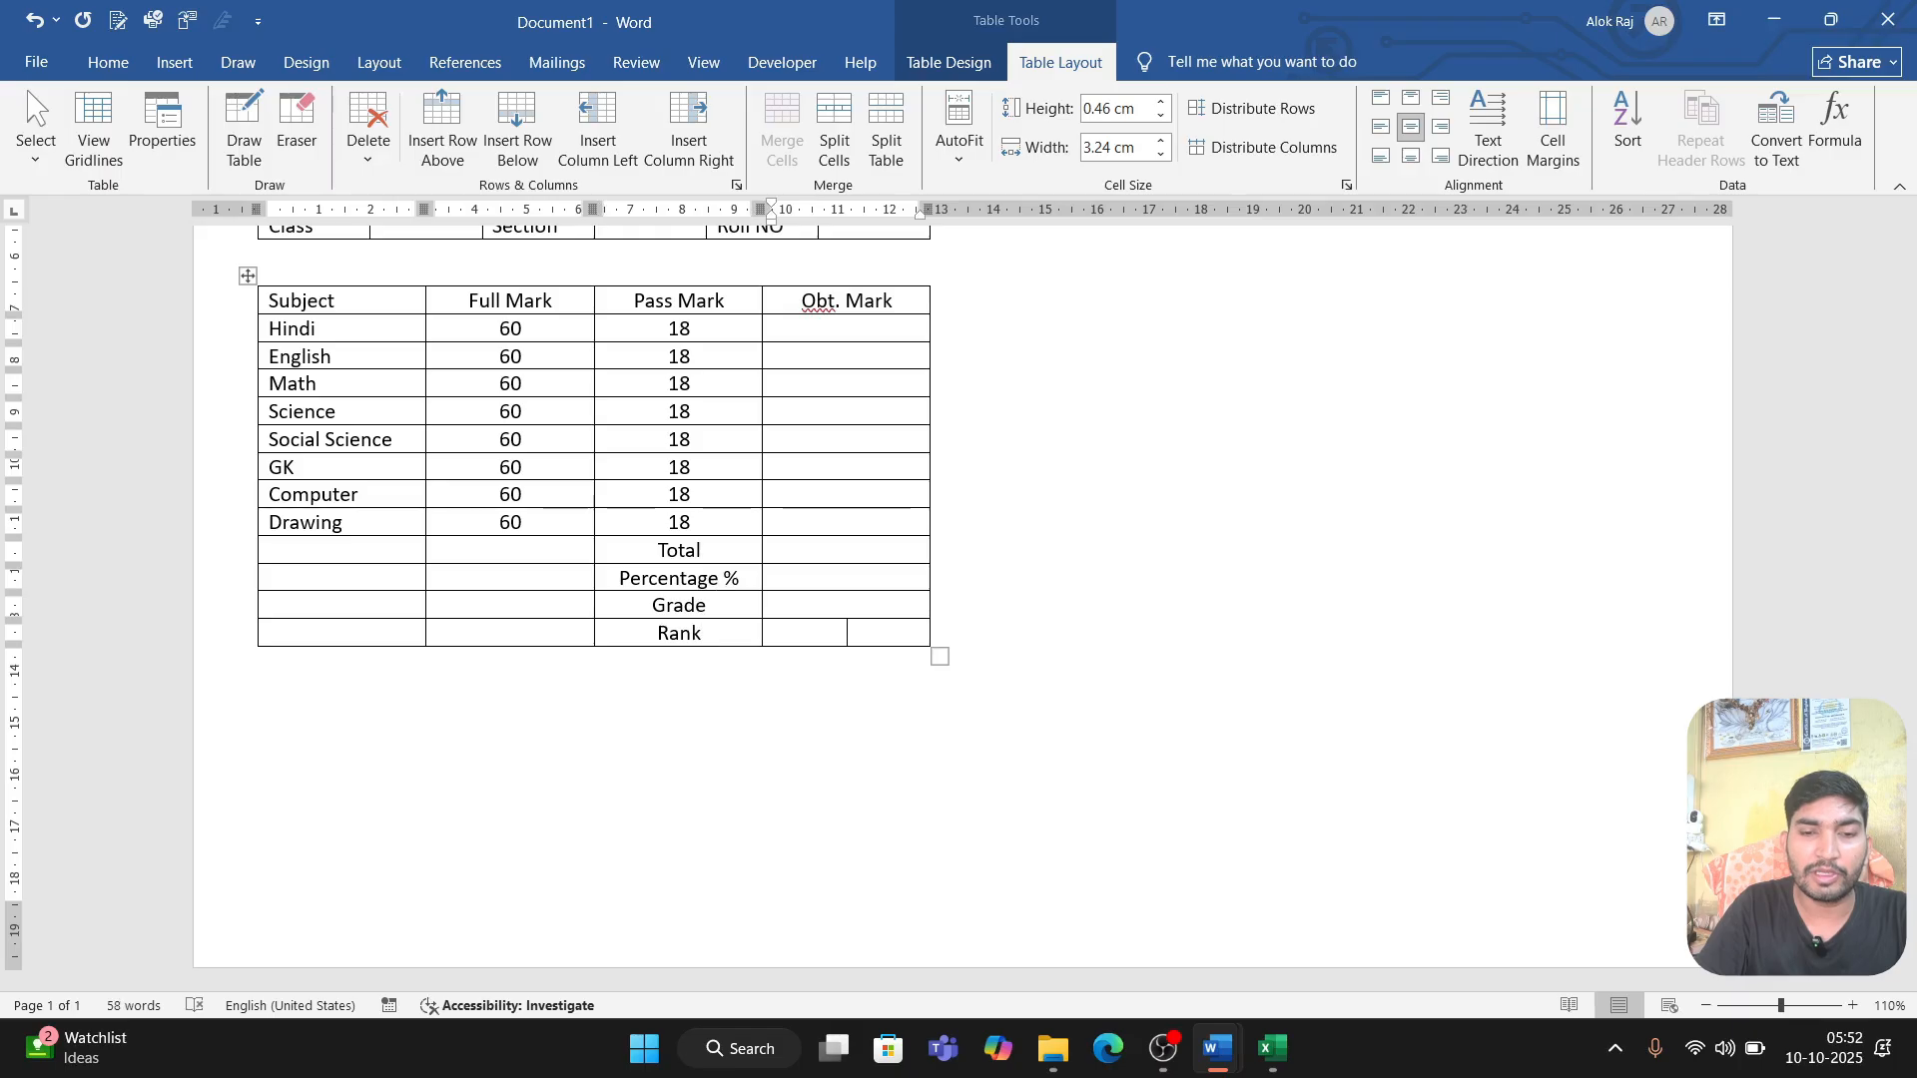
key("Tab")
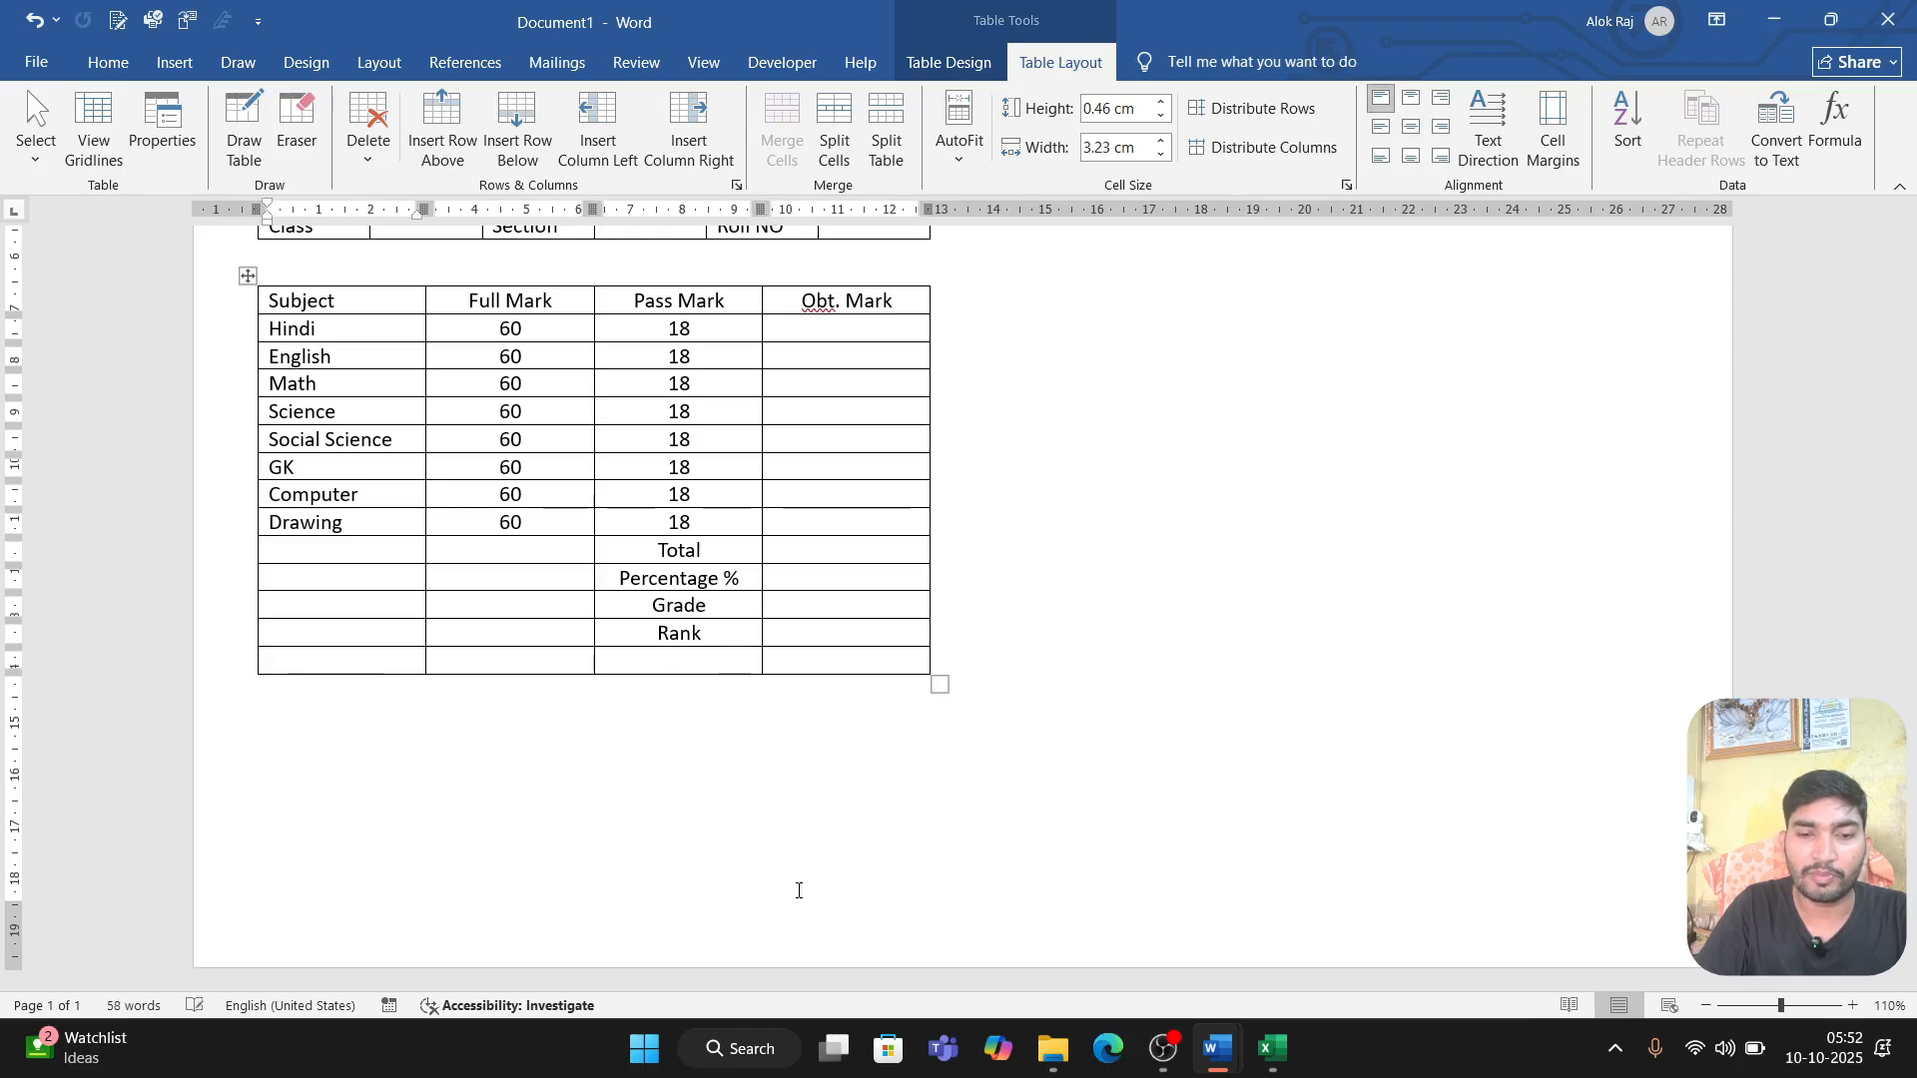
left_click(885, 129)
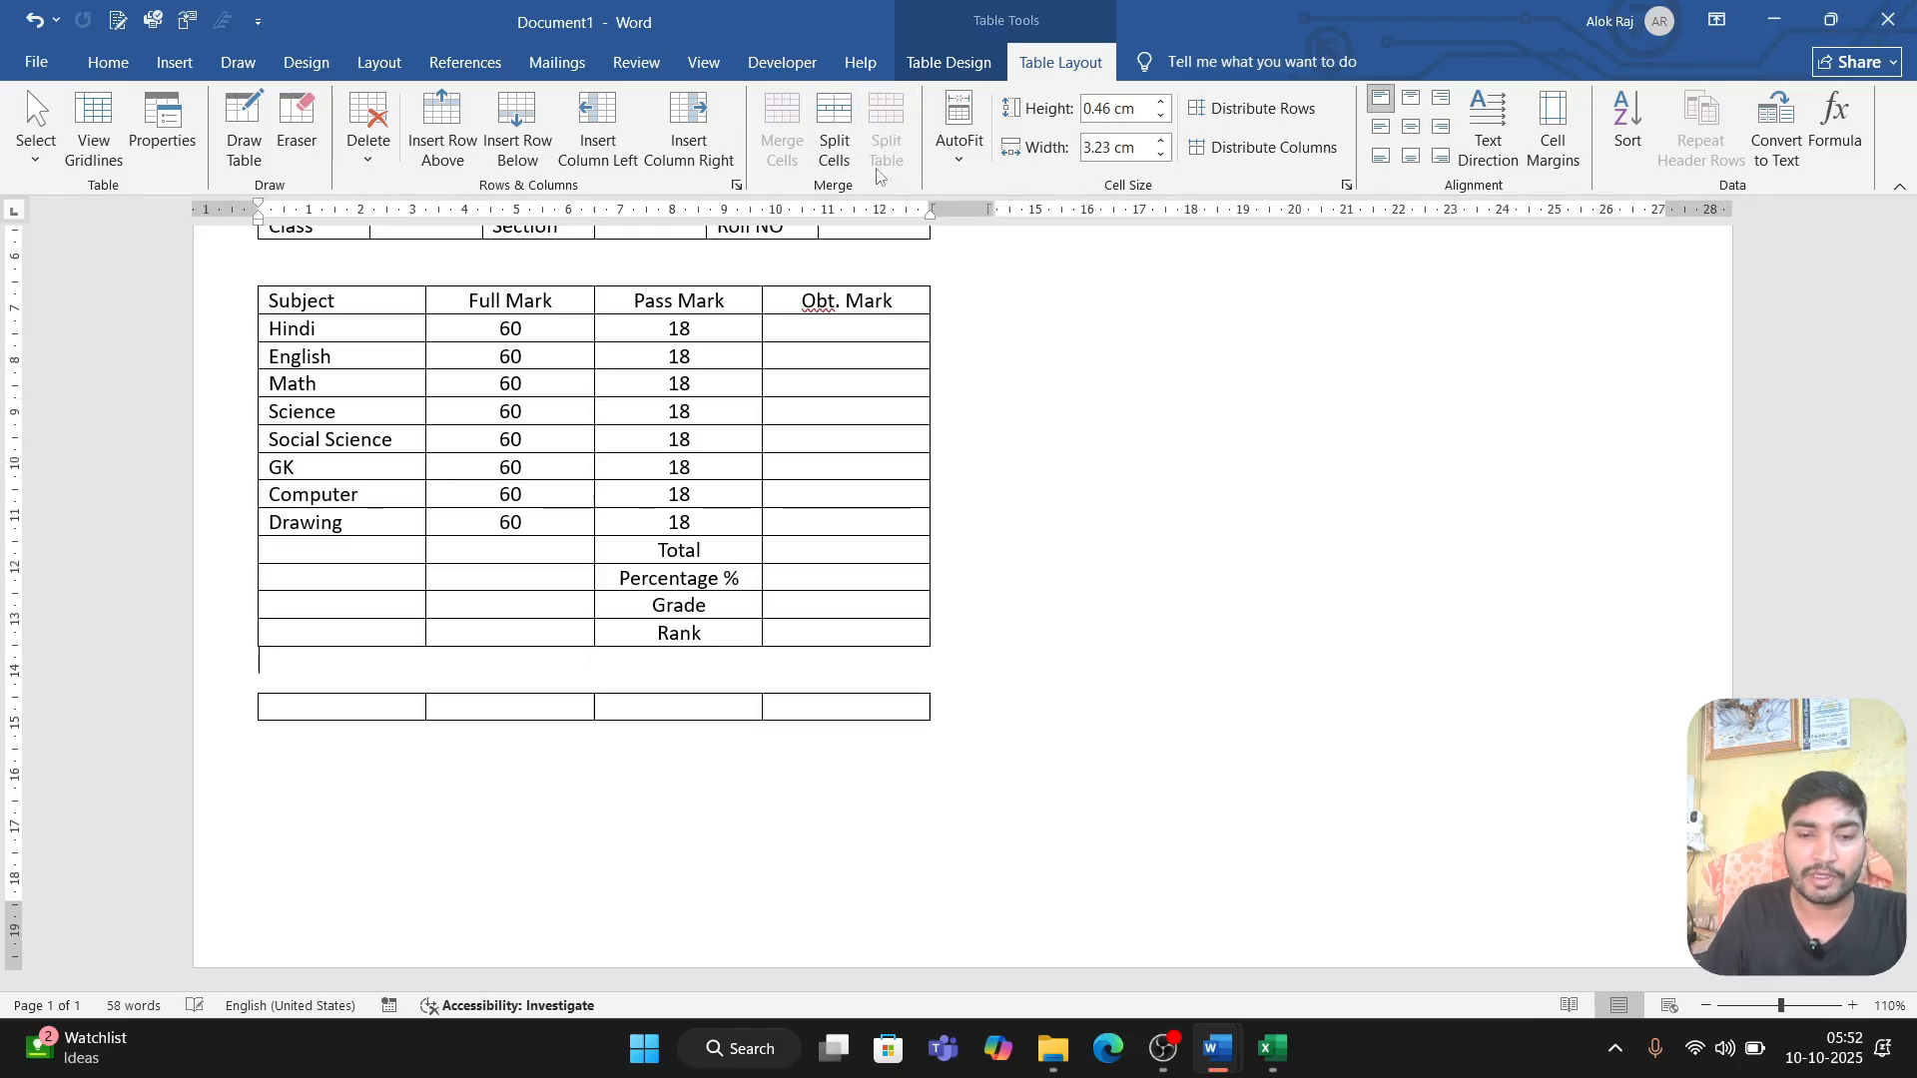
left_click(384, 702)
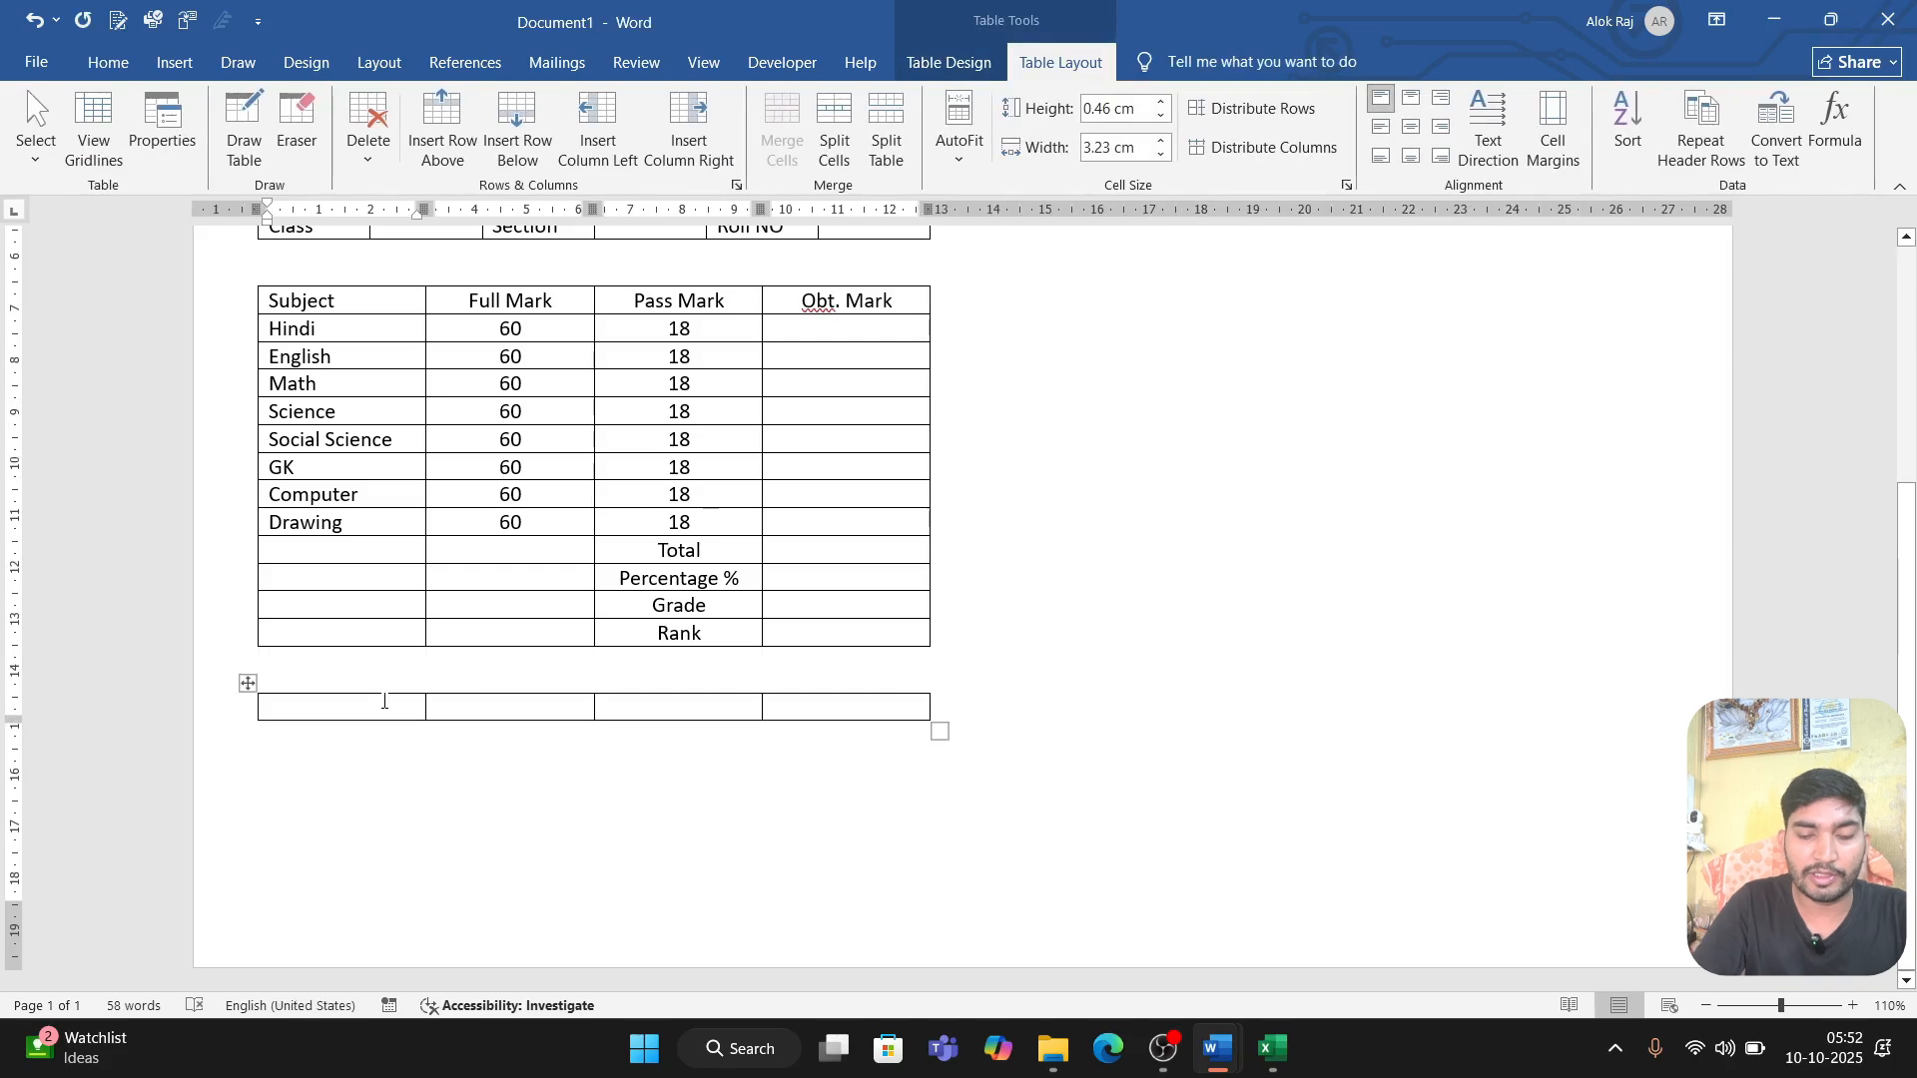
type("Result")
Step: Merge the three blank cells beside Name, Father's Name and Result into a single cell in each row
scroll(560, 564, "up", 3)
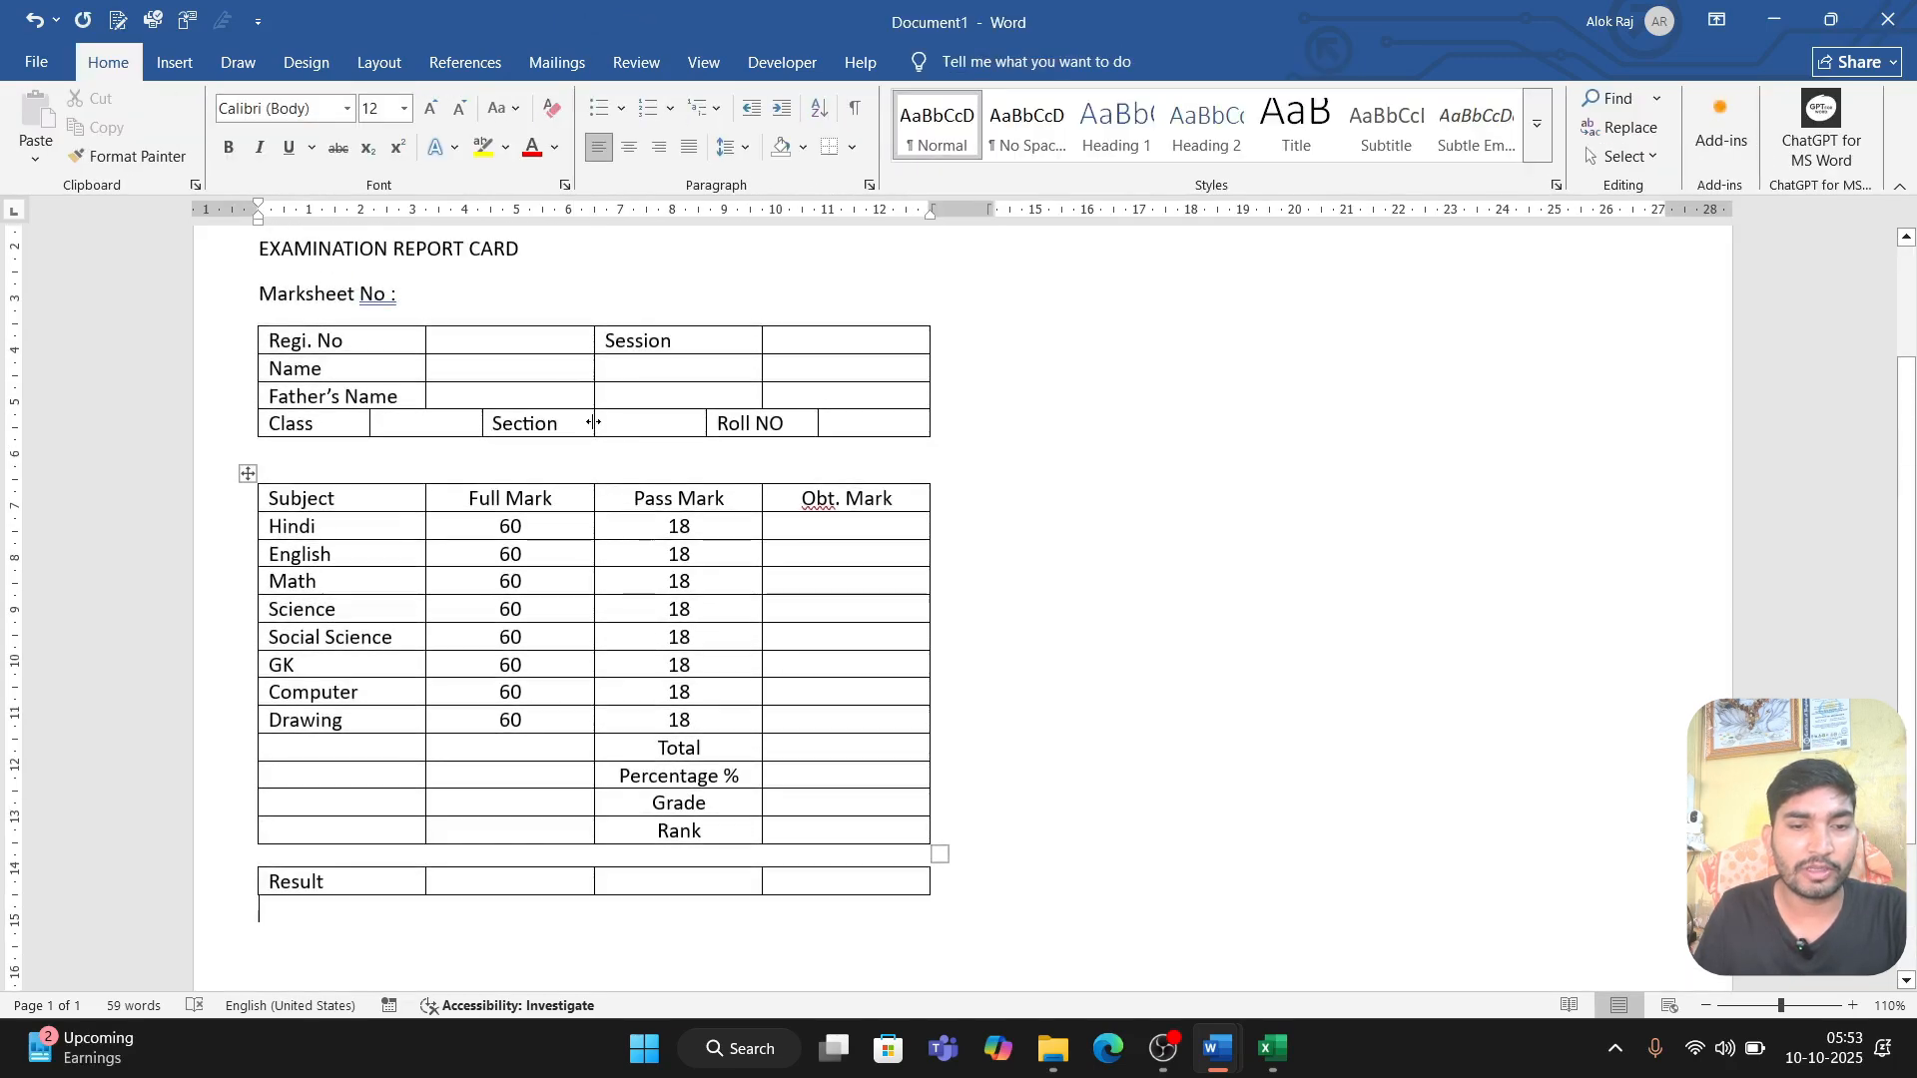
left_click_drag(500, 369, 839, 367)
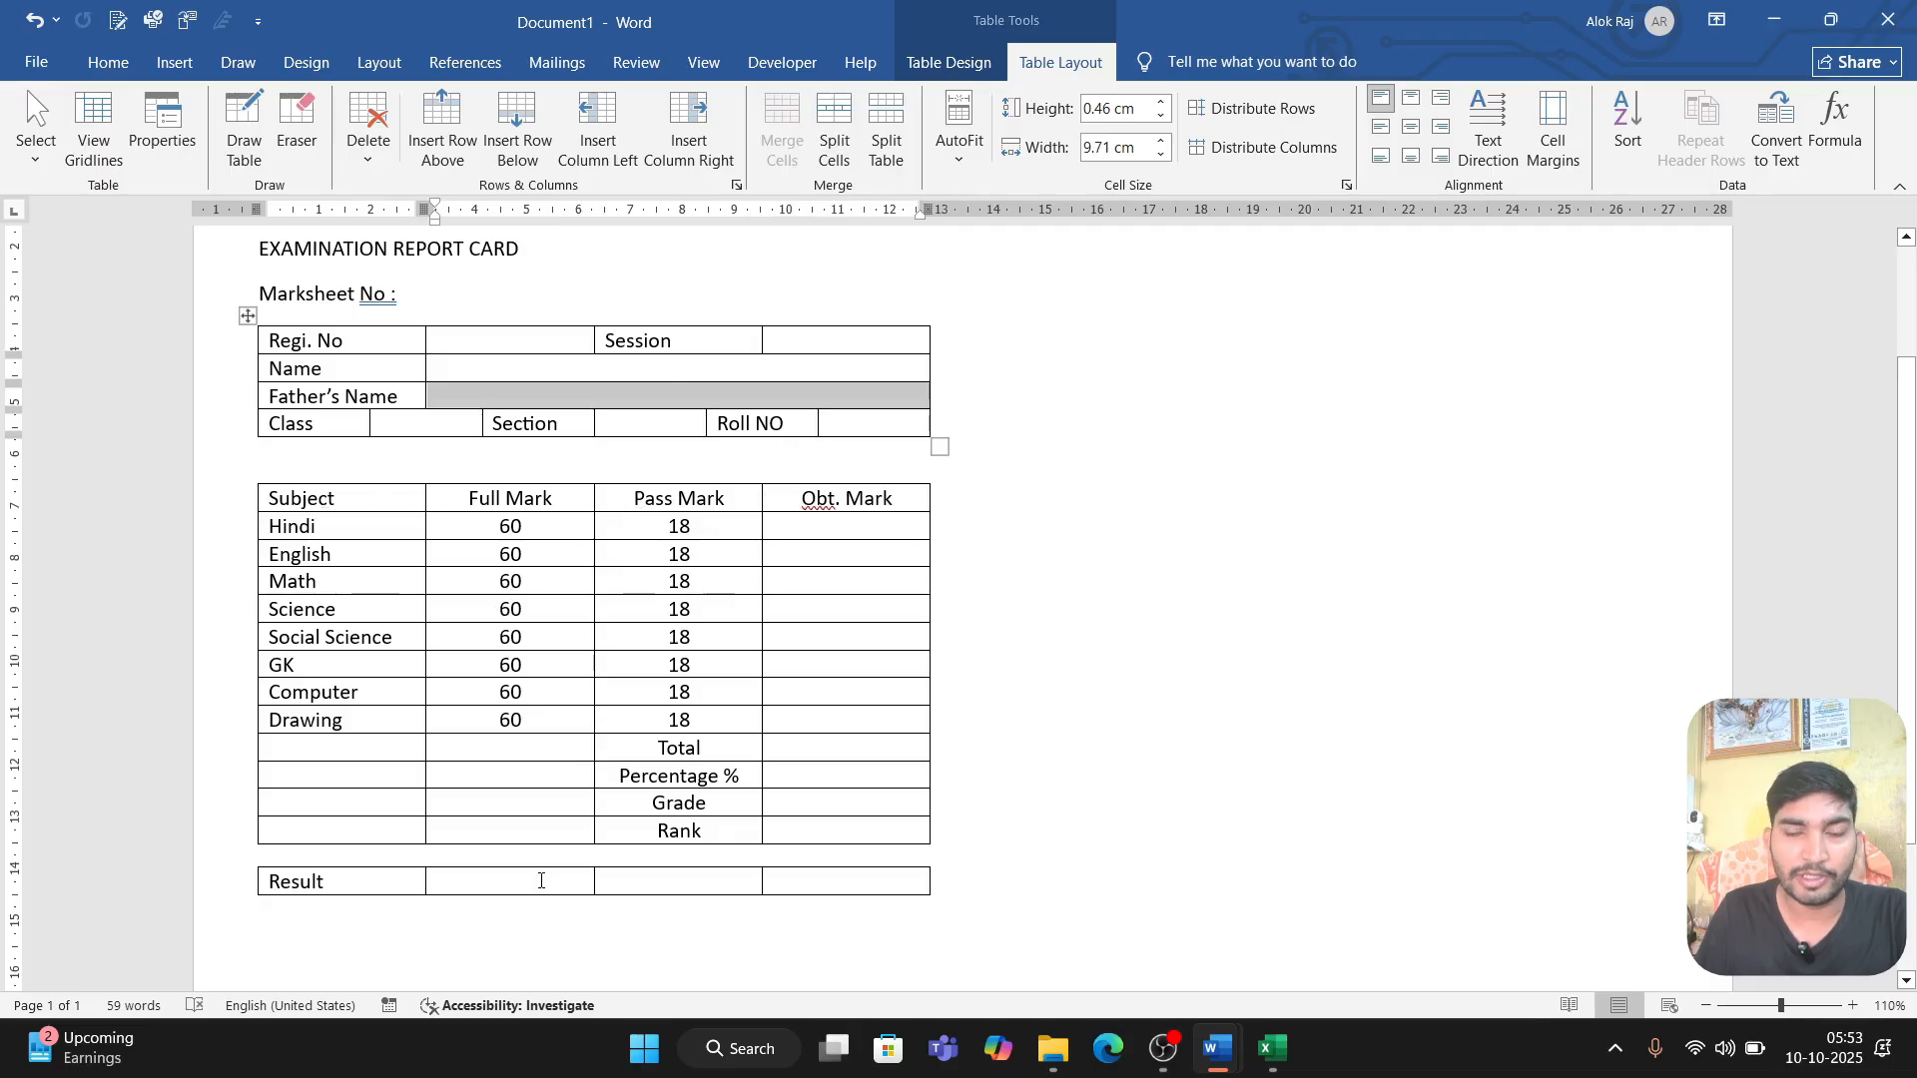
left_click_drag(541, 880, 878, 883)
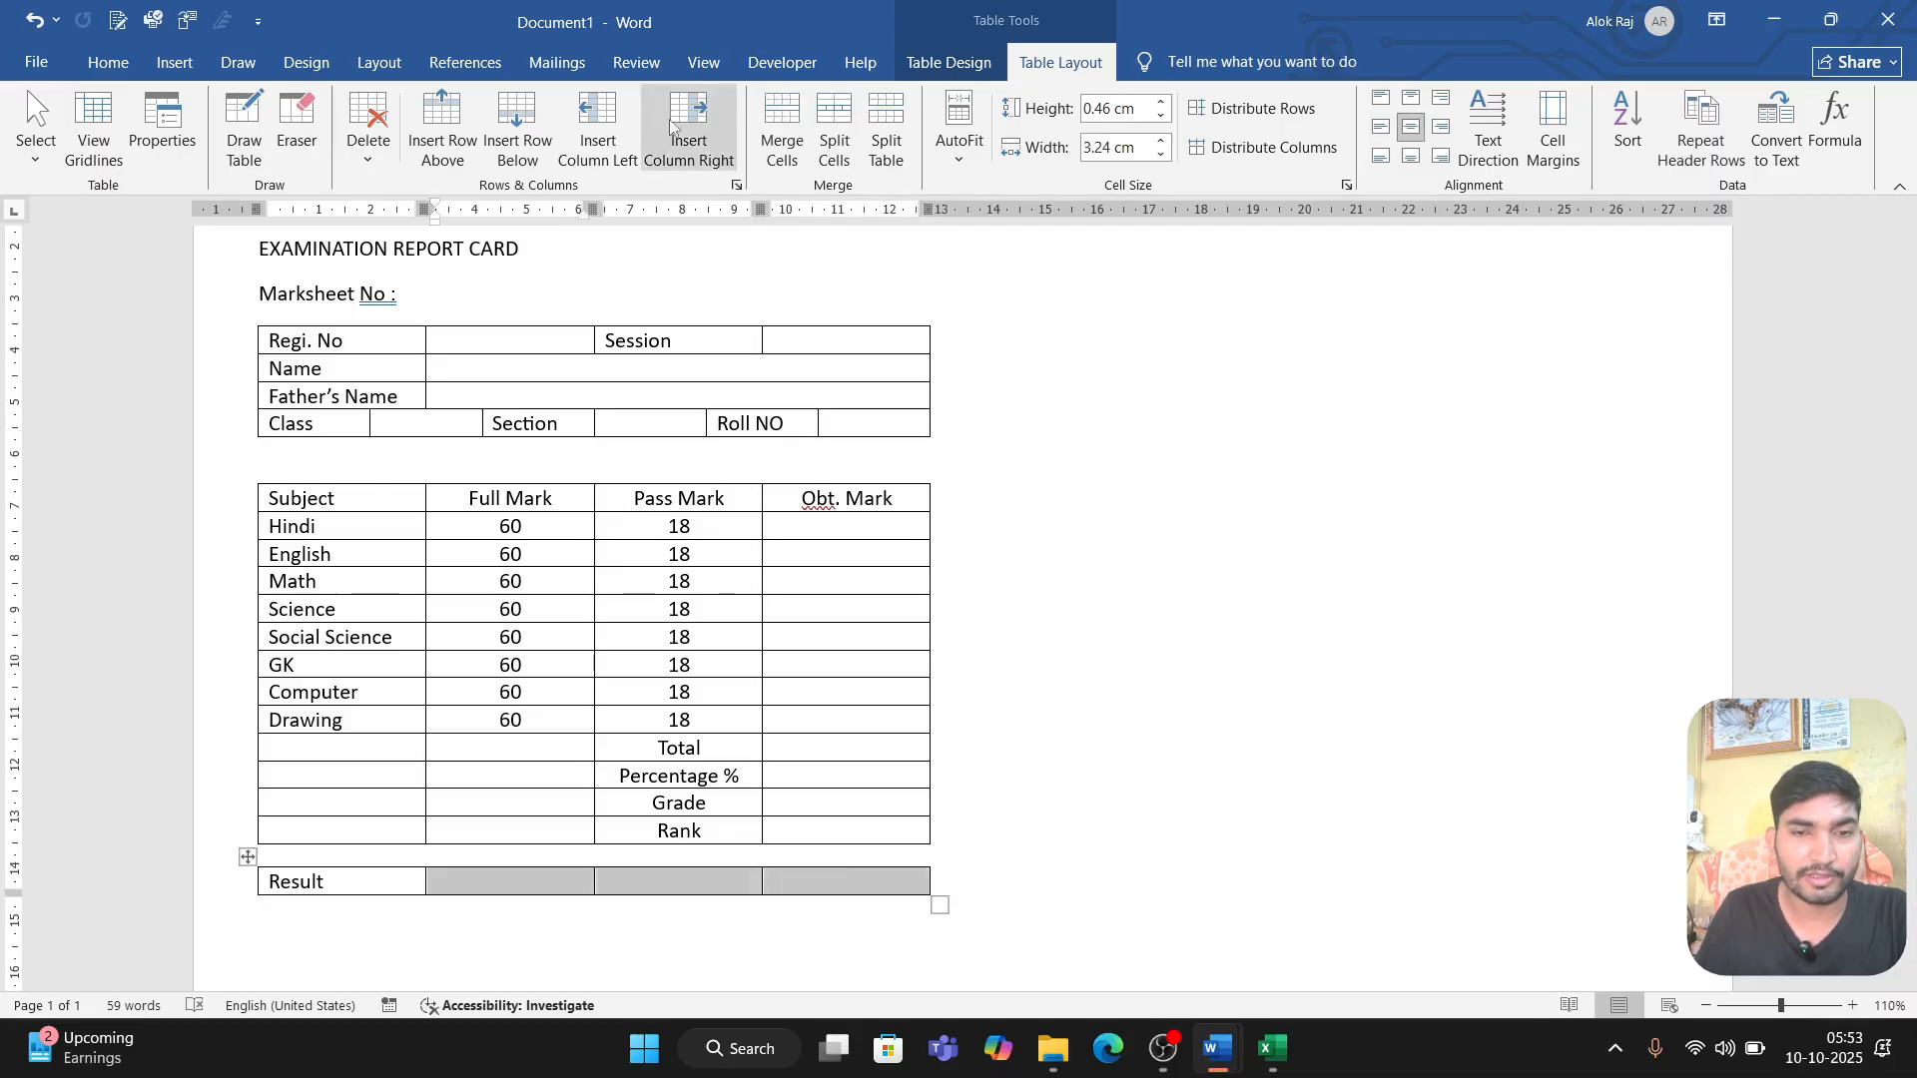
left_click(781, 130)
Step: Start a grade key on the line below the Result table with the text "Grade : 100% to 91%"
scroll(624, 492, "down", 1)
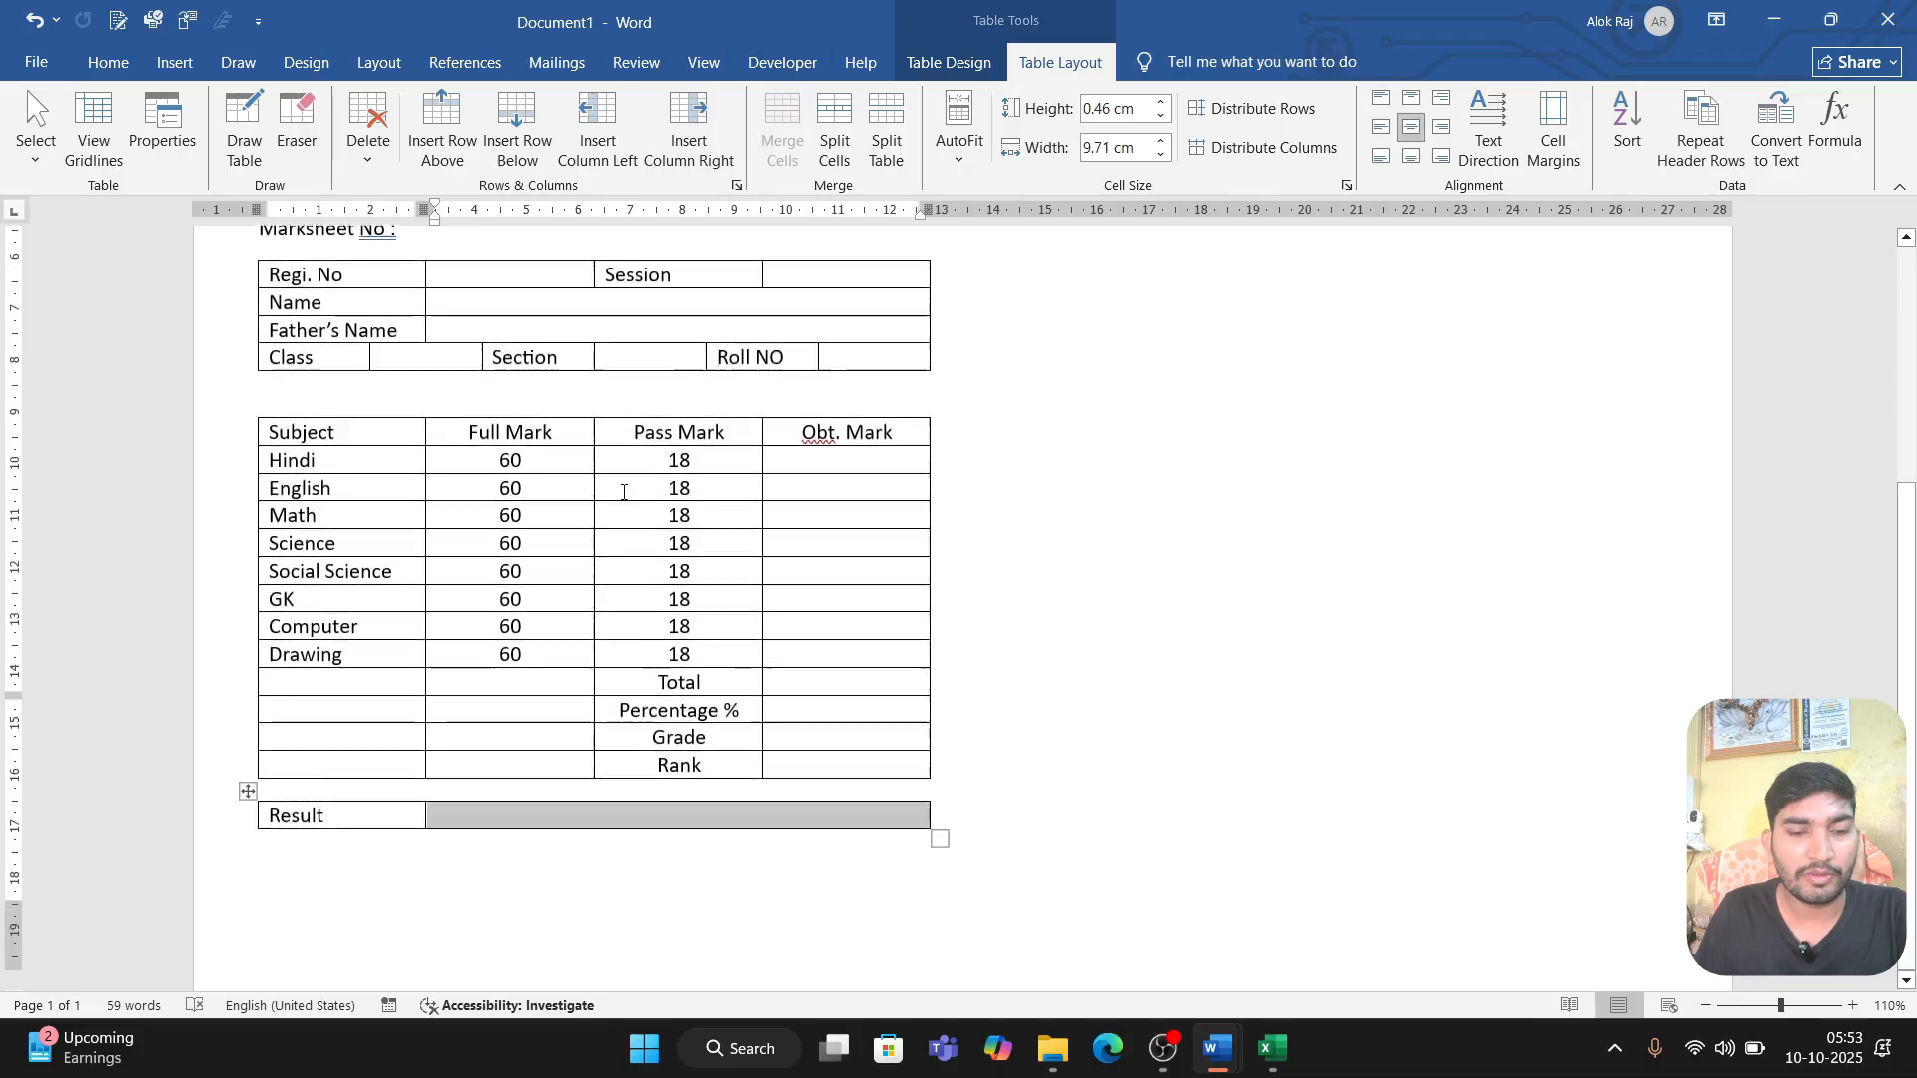
scroll(624, 492, "down", 2)
left_click(329, 730)
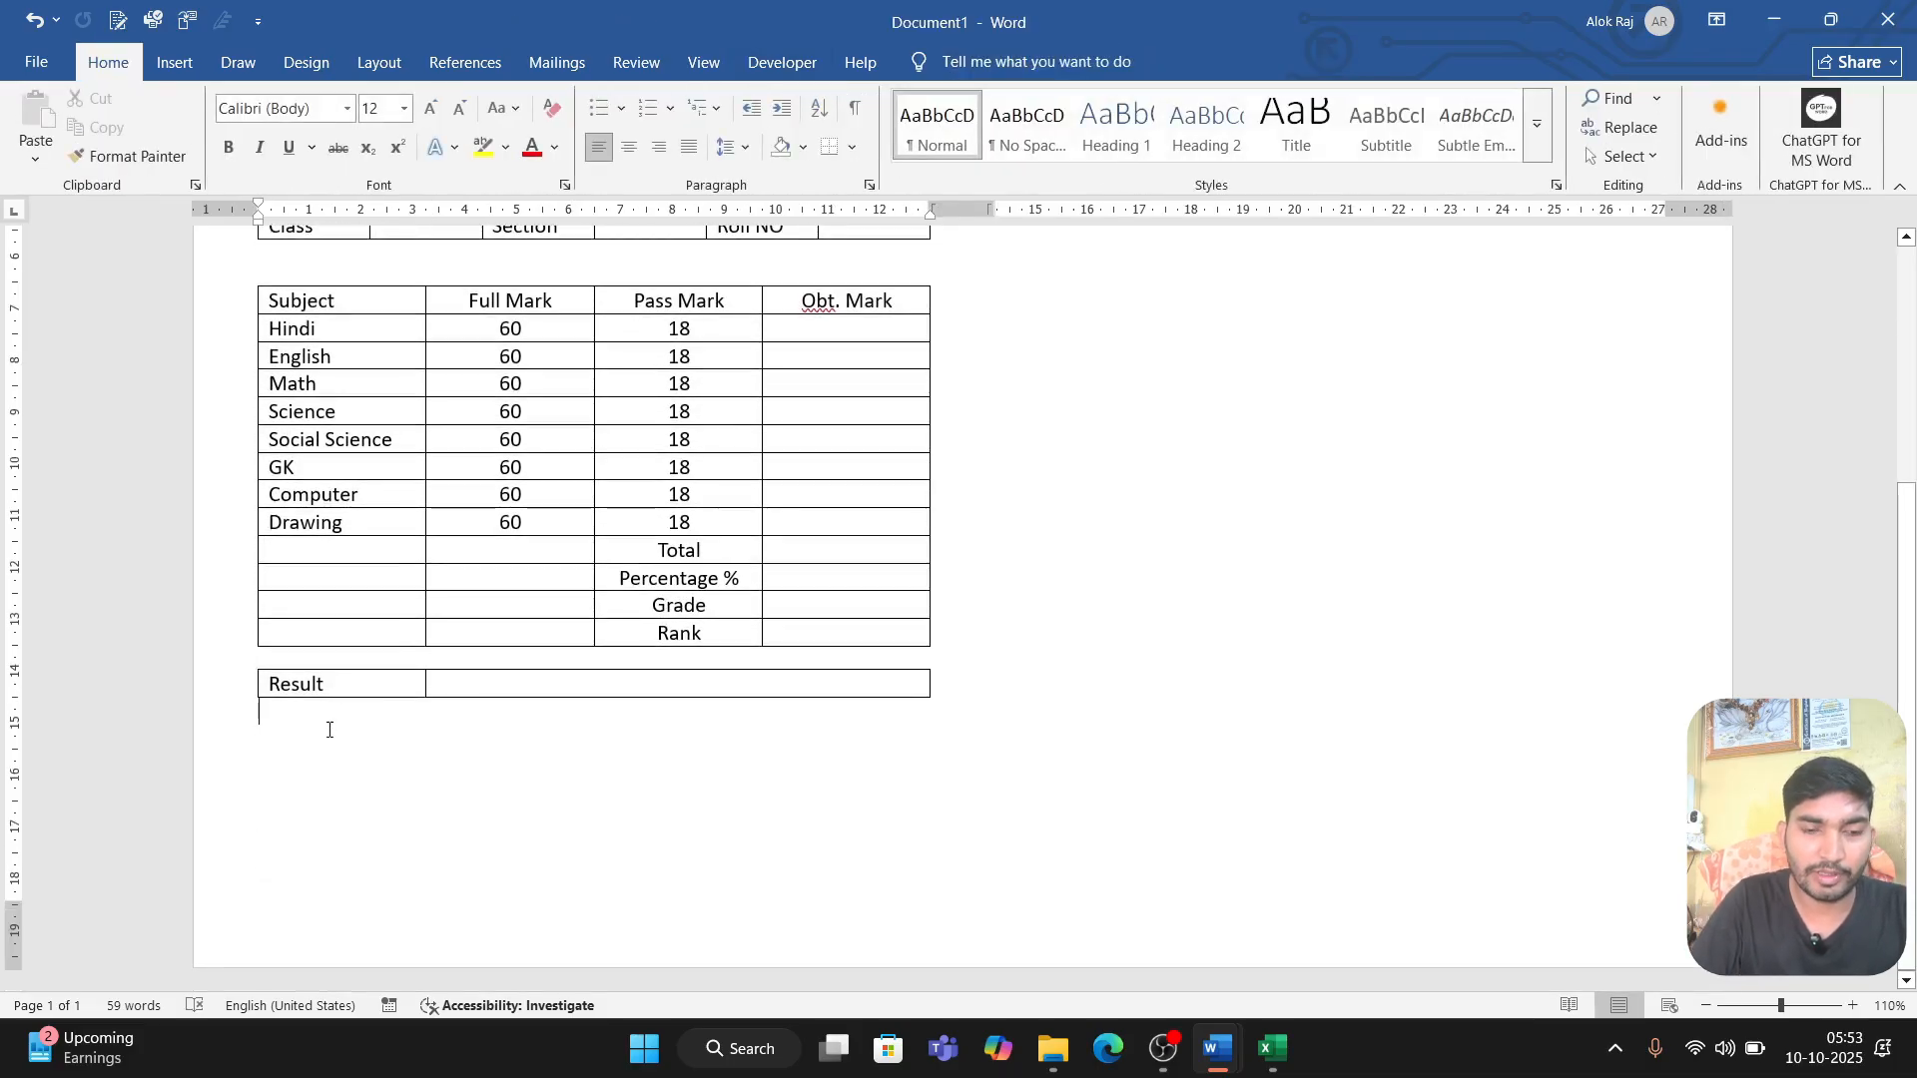
type("grade")
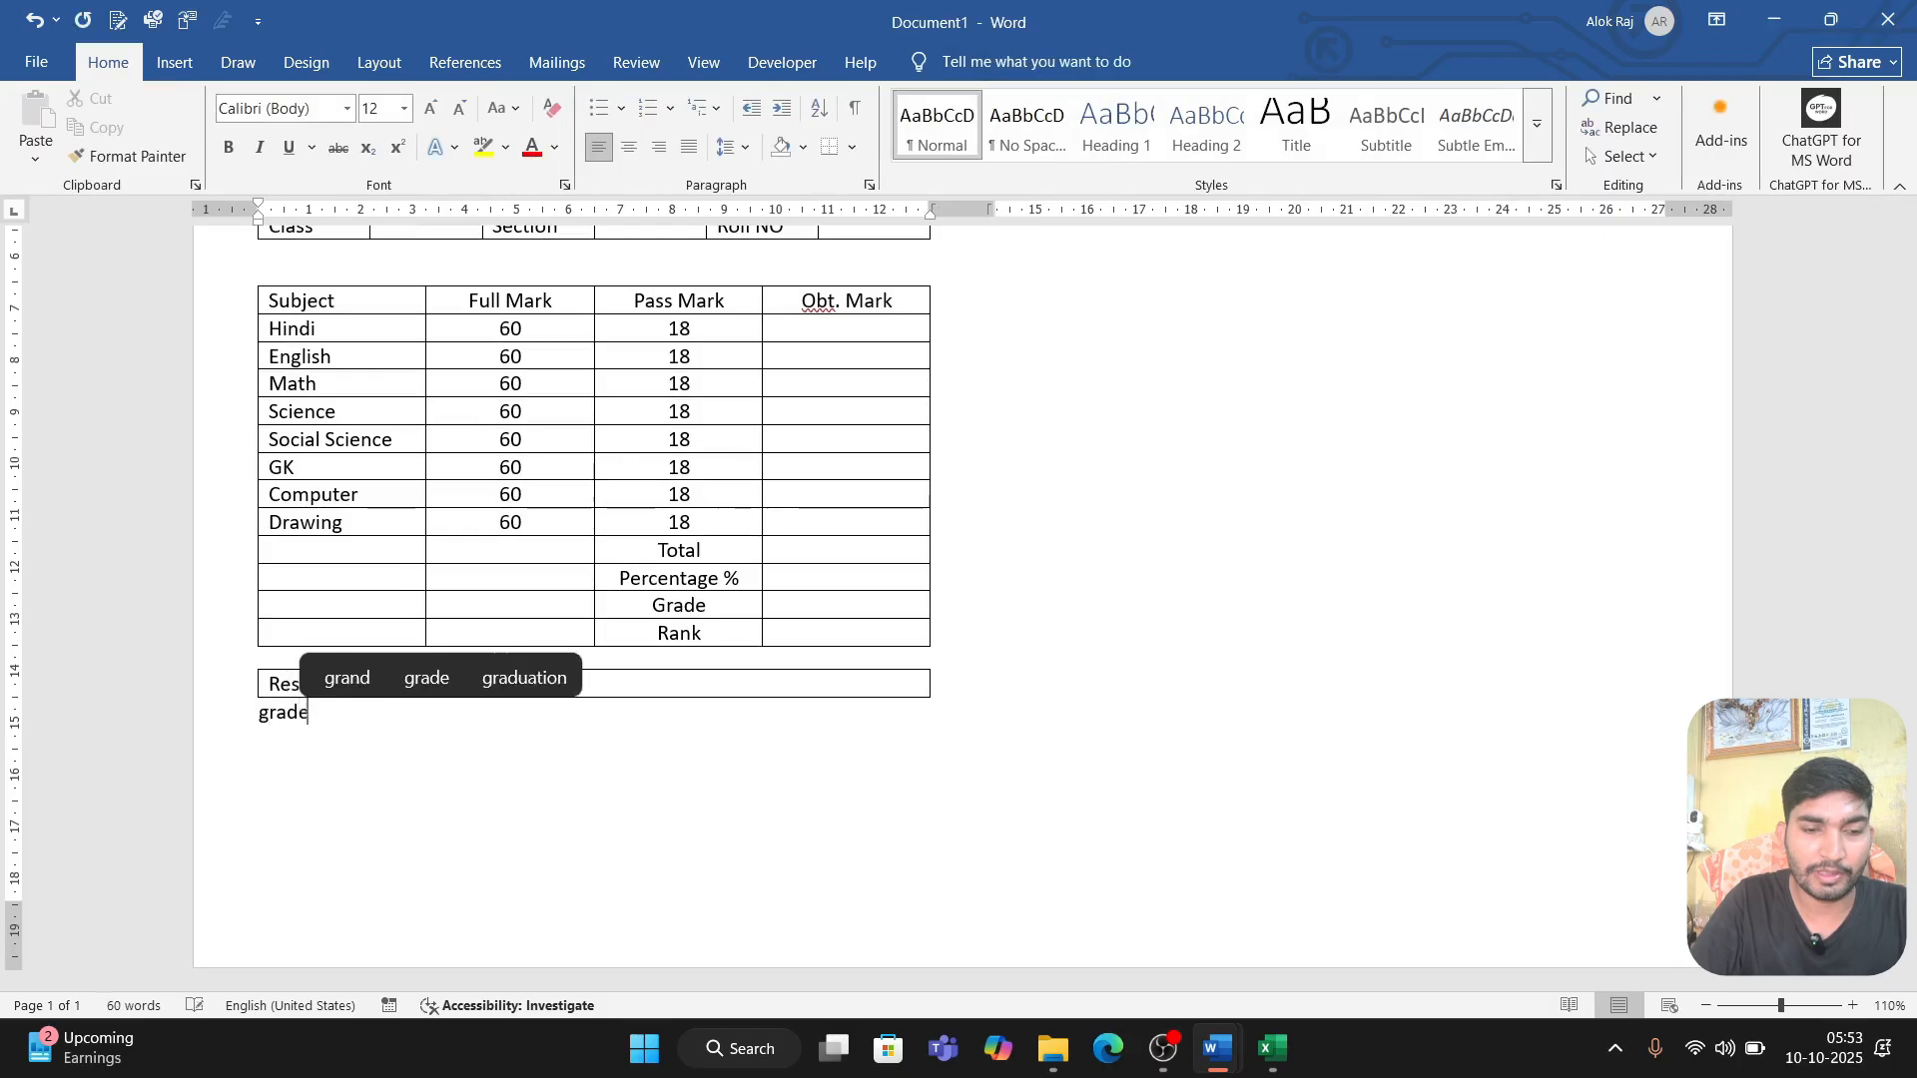
type(" :")
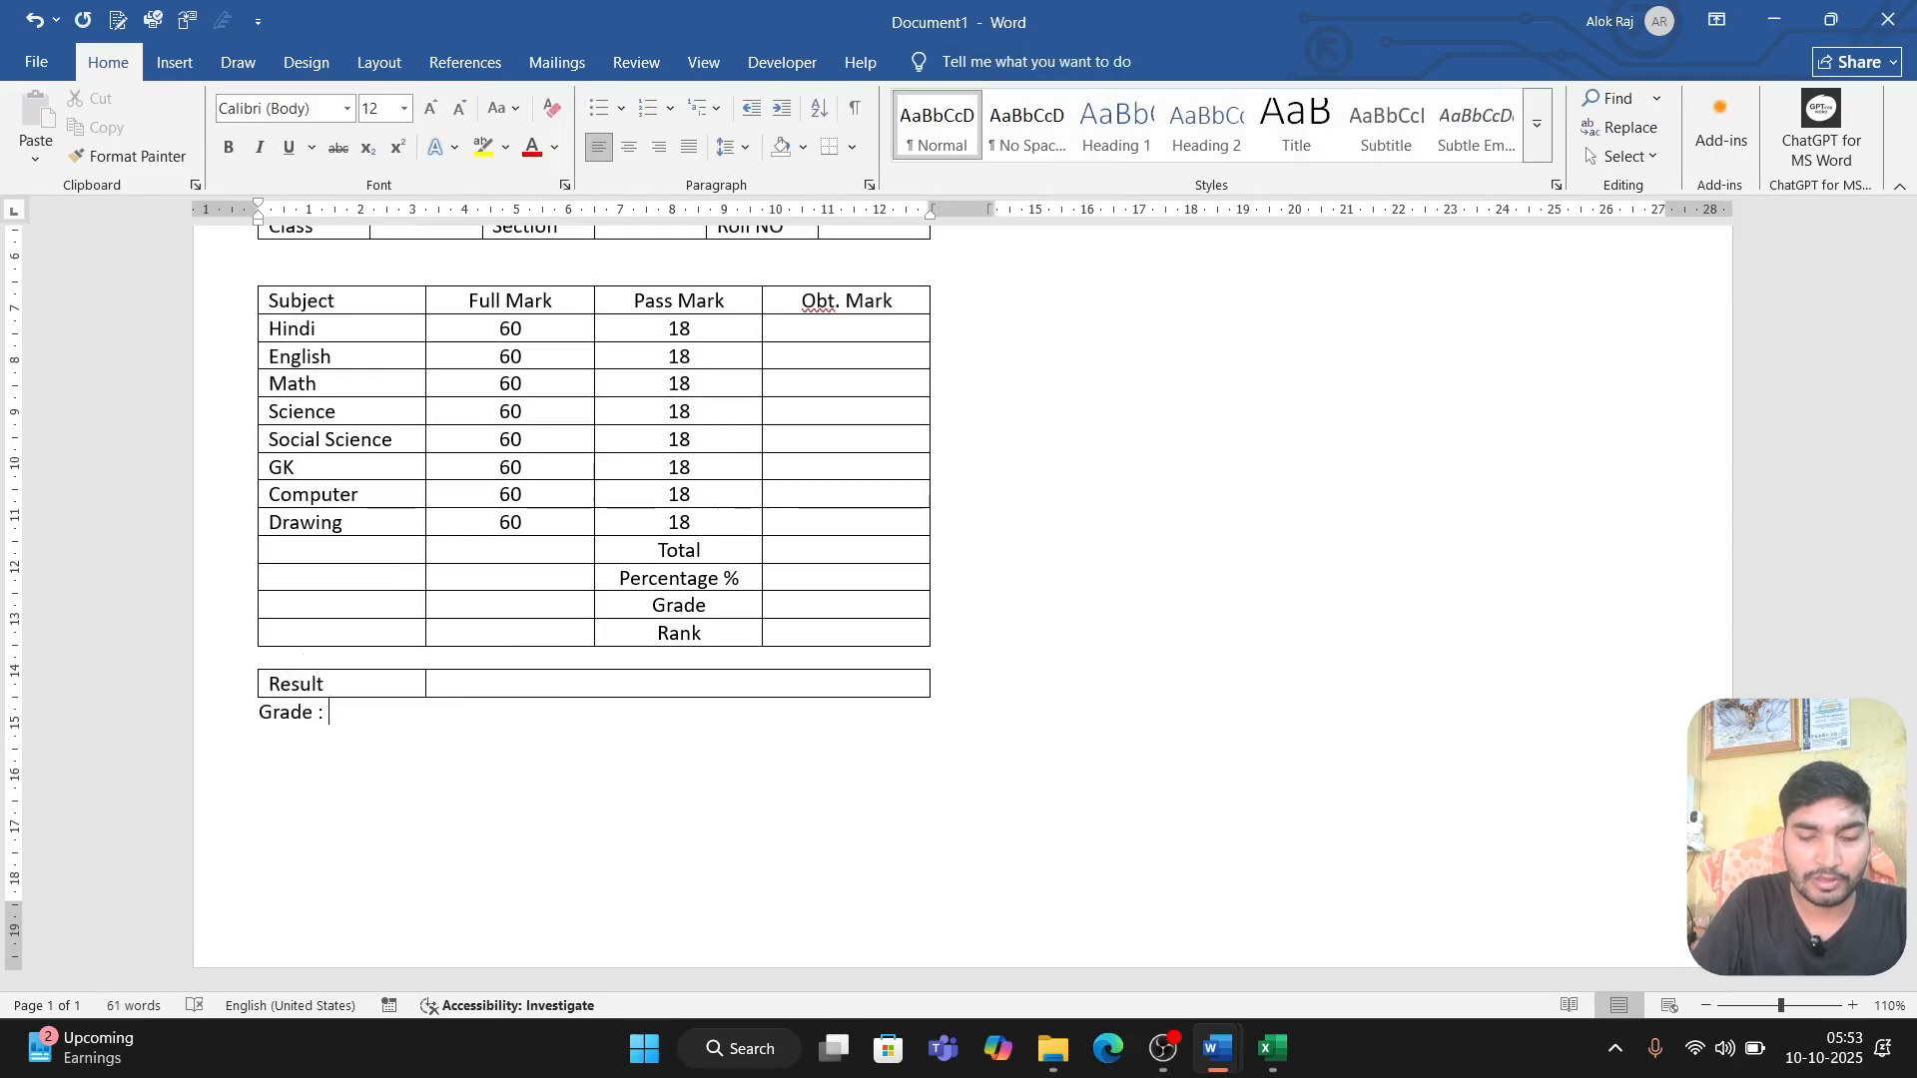
type(" 100")
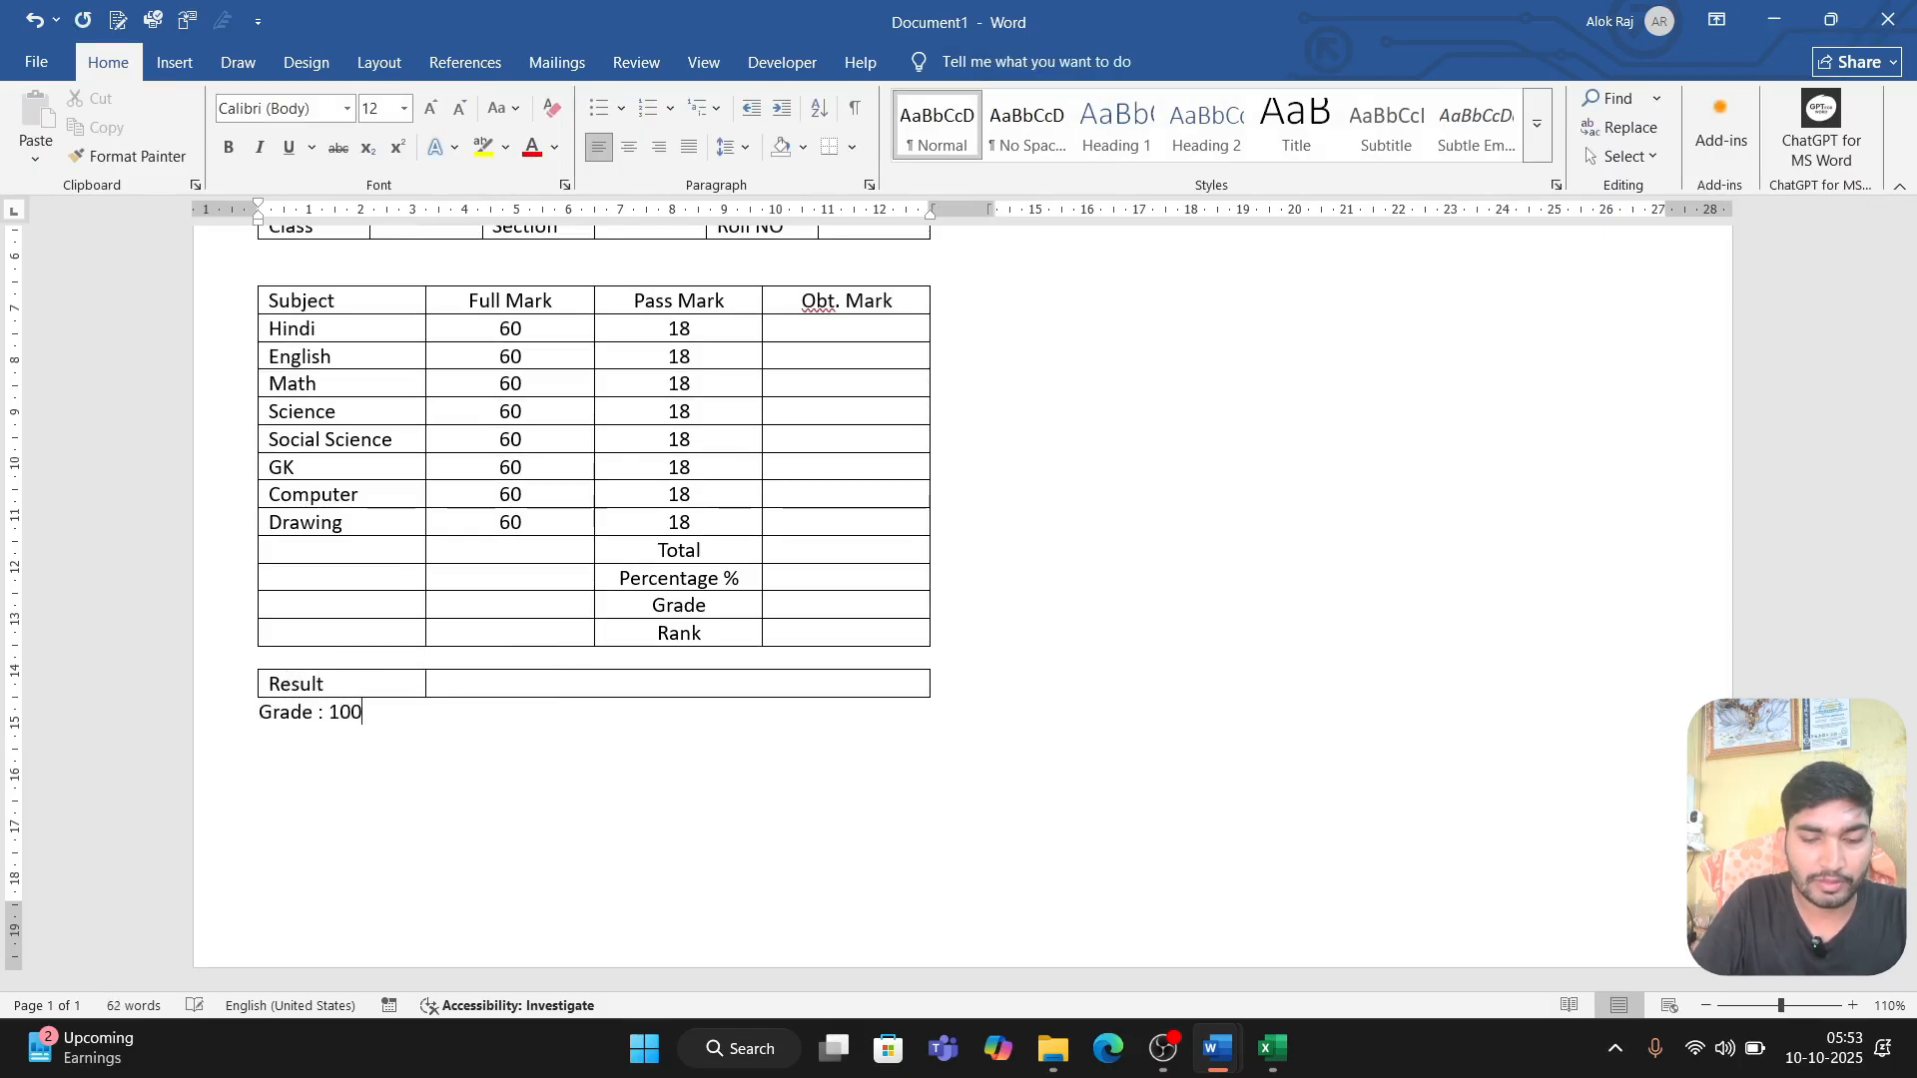
type("%")
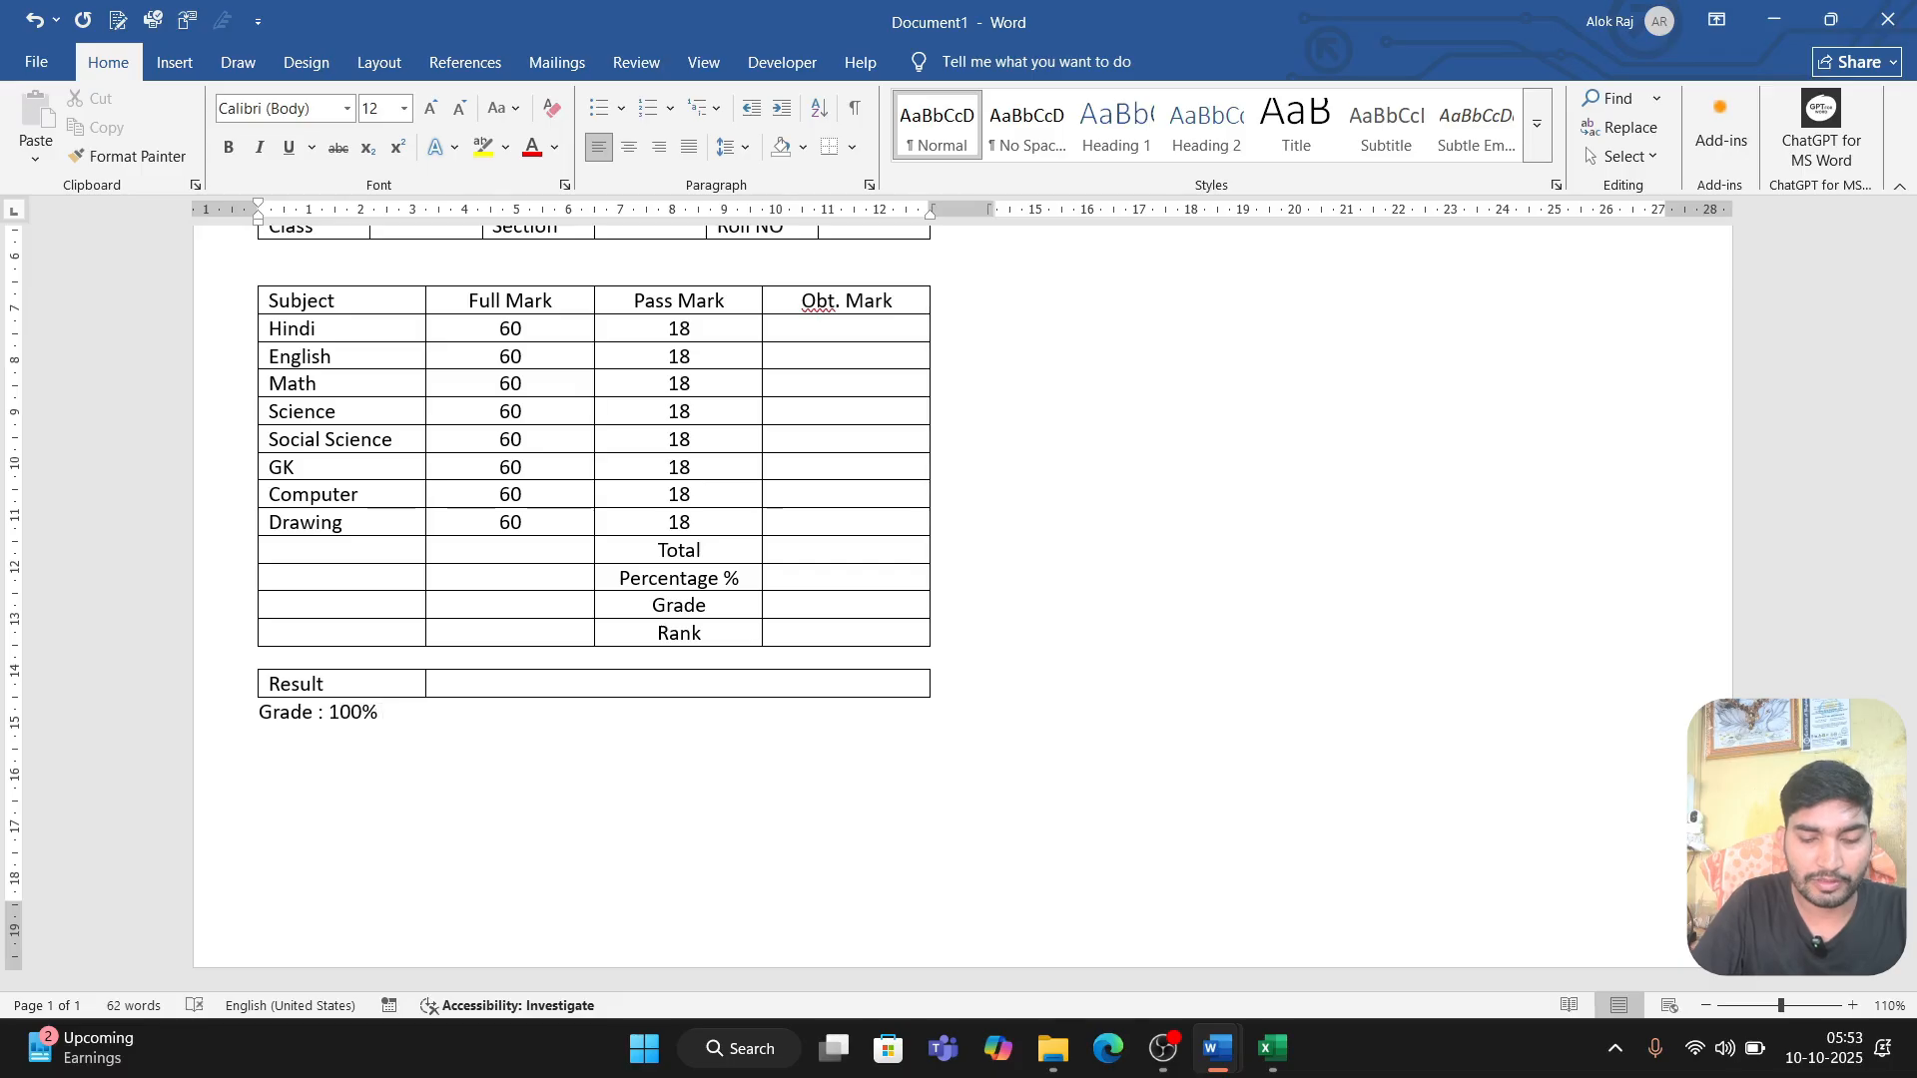
type(" to")
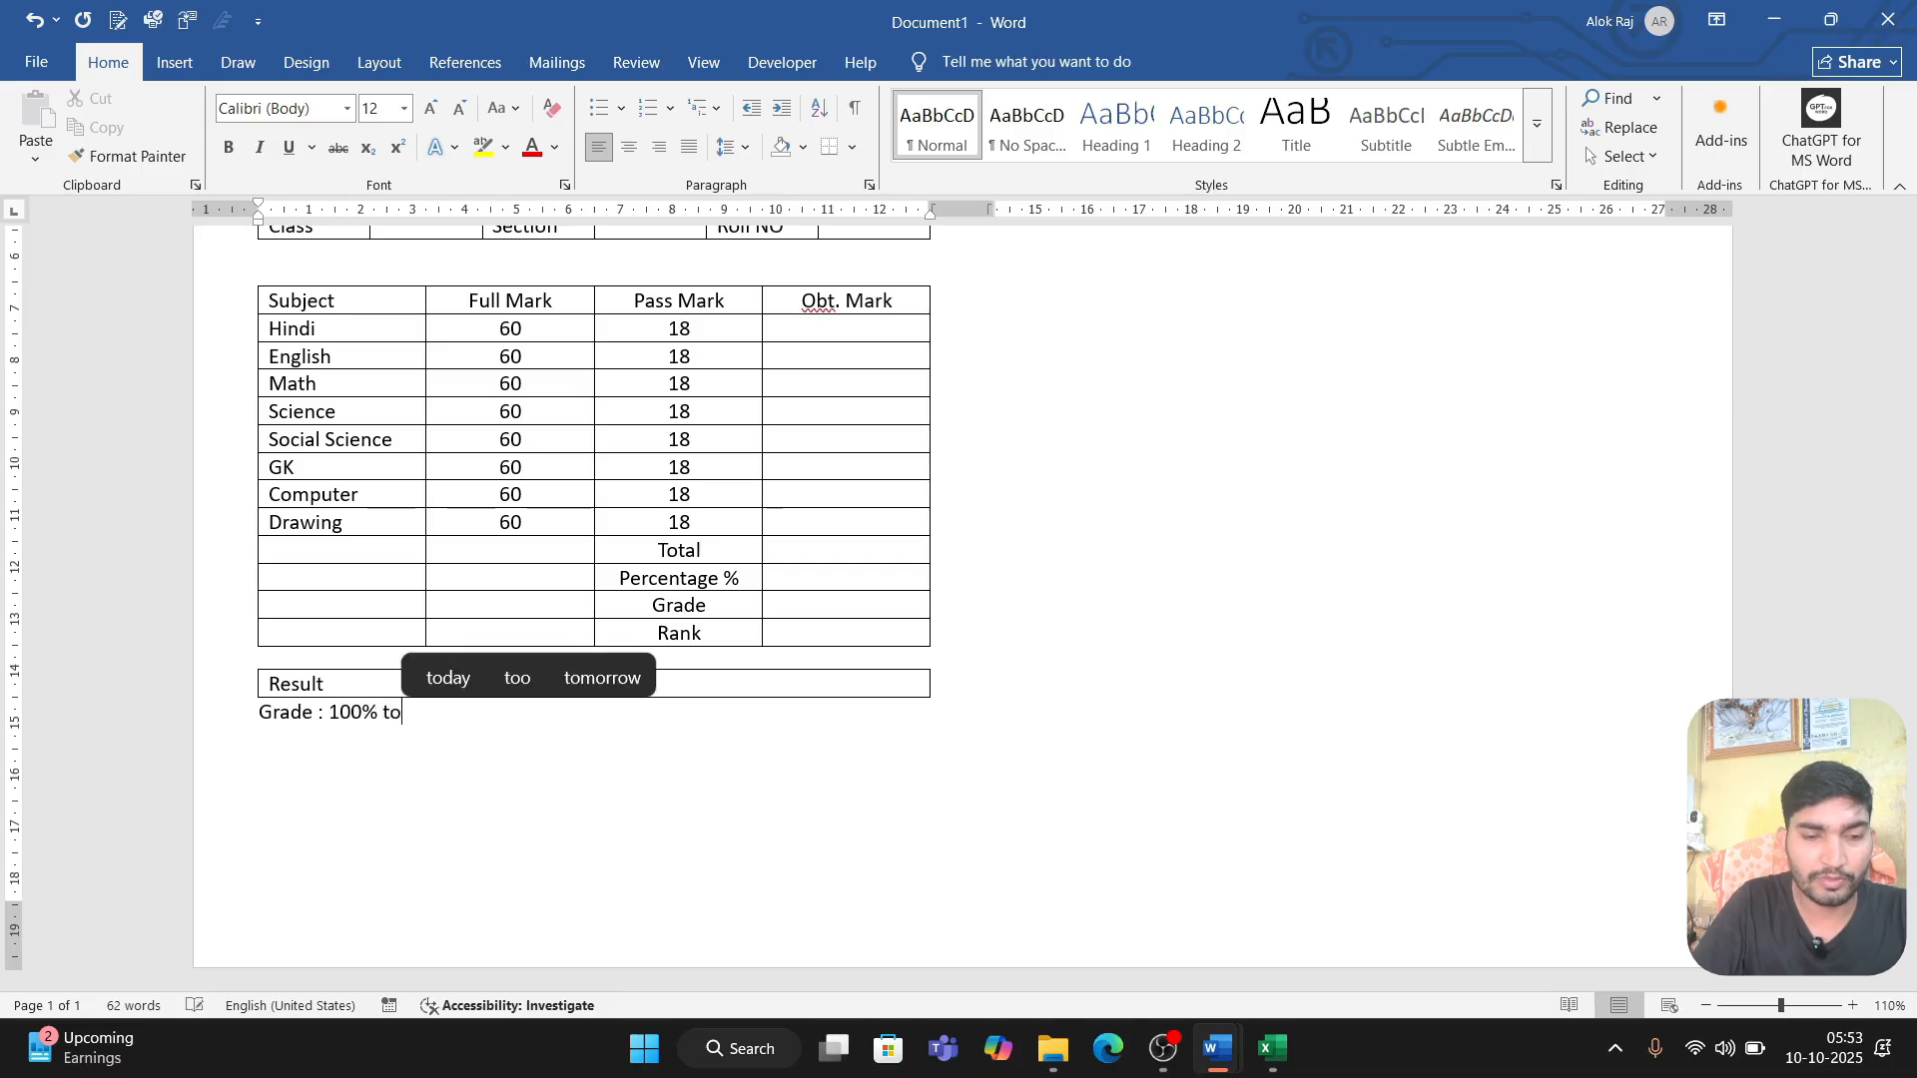
type(" 91%")
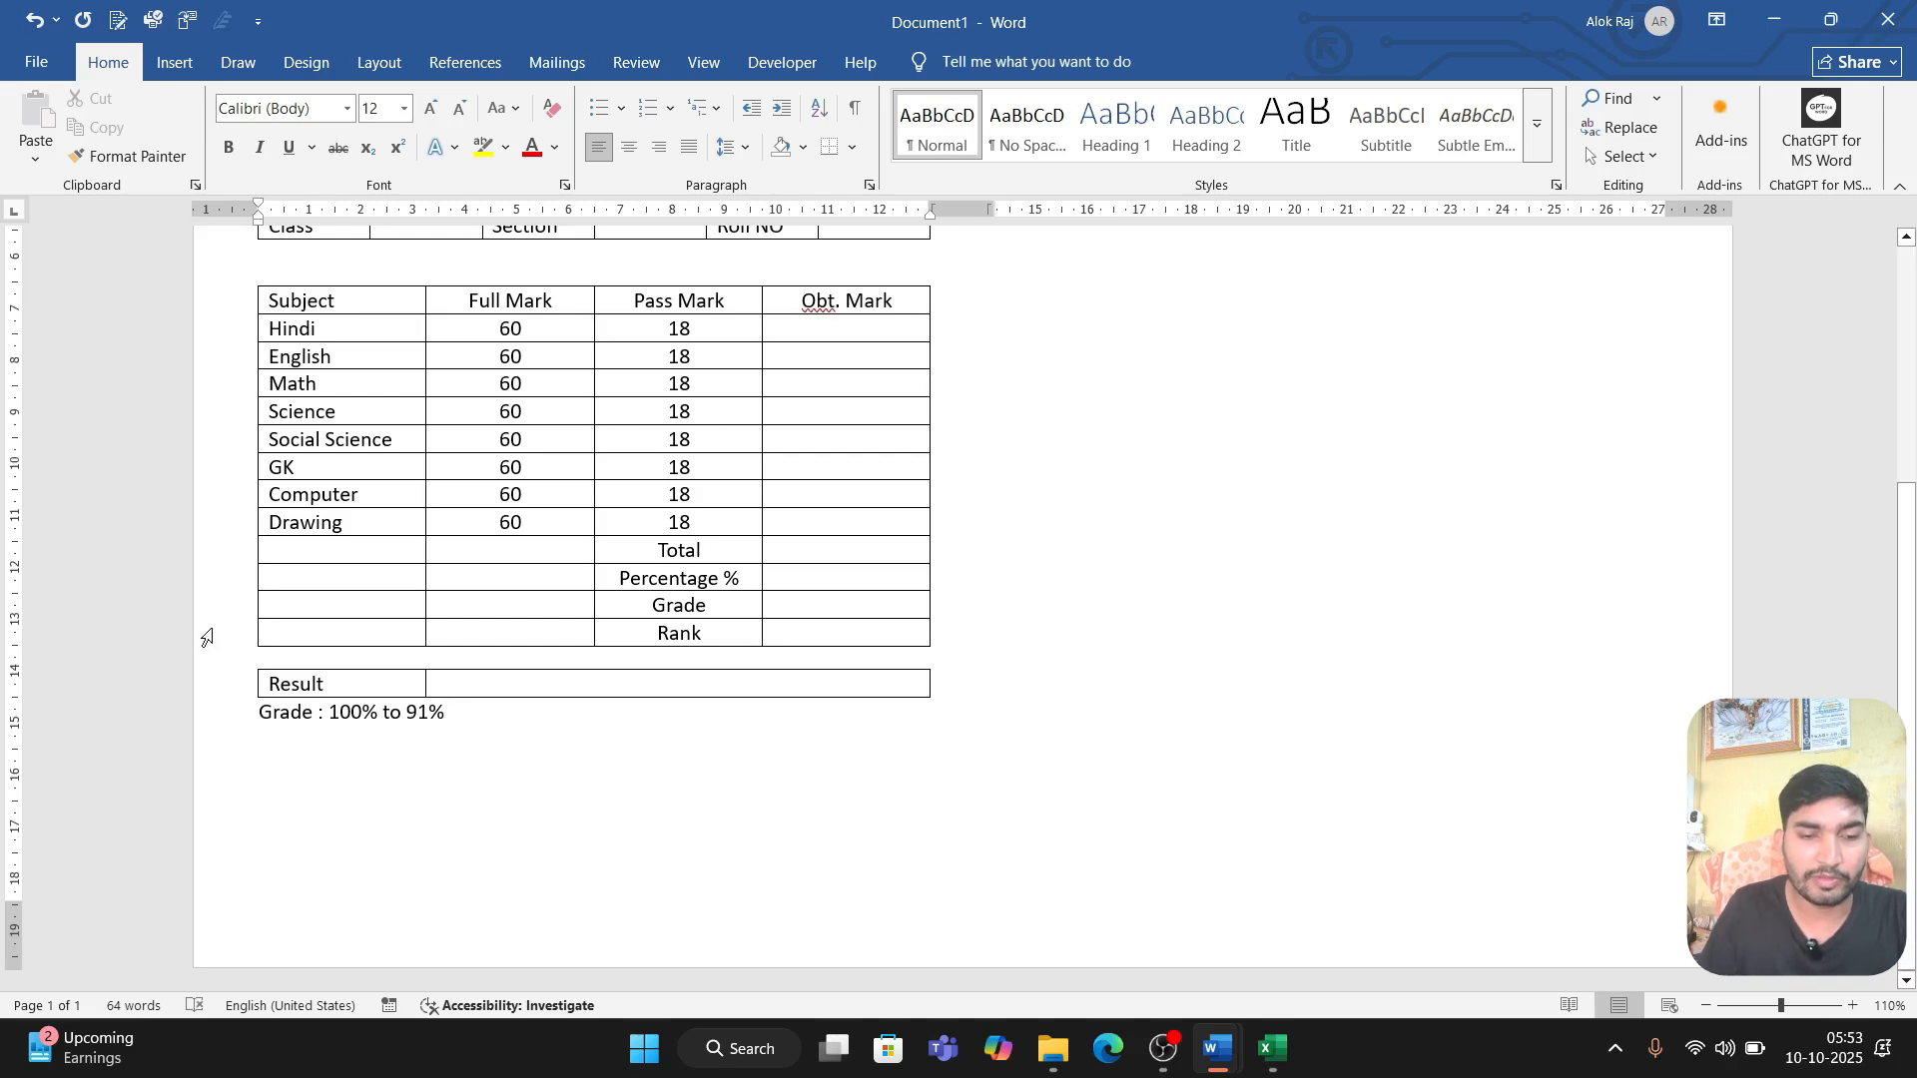
Step: Replace "to" with a hyphen in the grade key's first range and add ": A+" after 91%
left_click(407, 712)
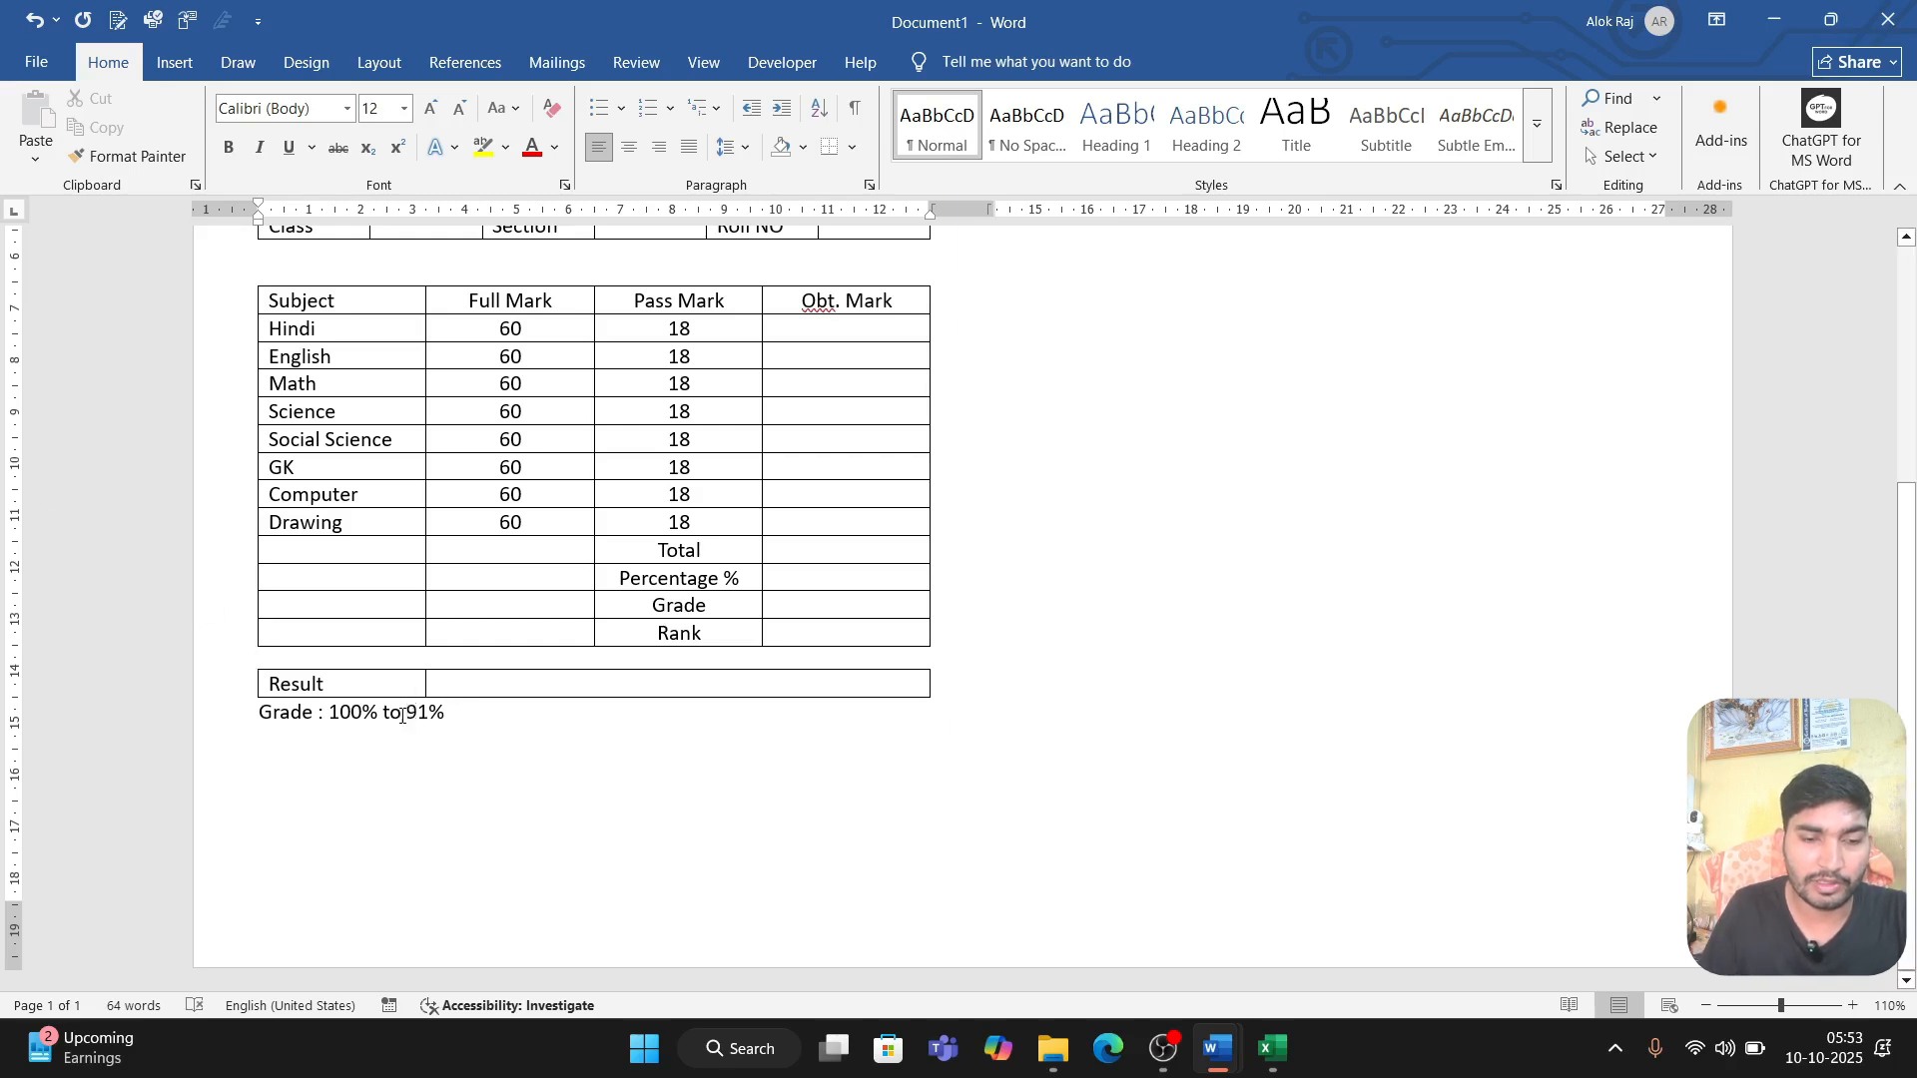
double_click(396, 712)
type("-")
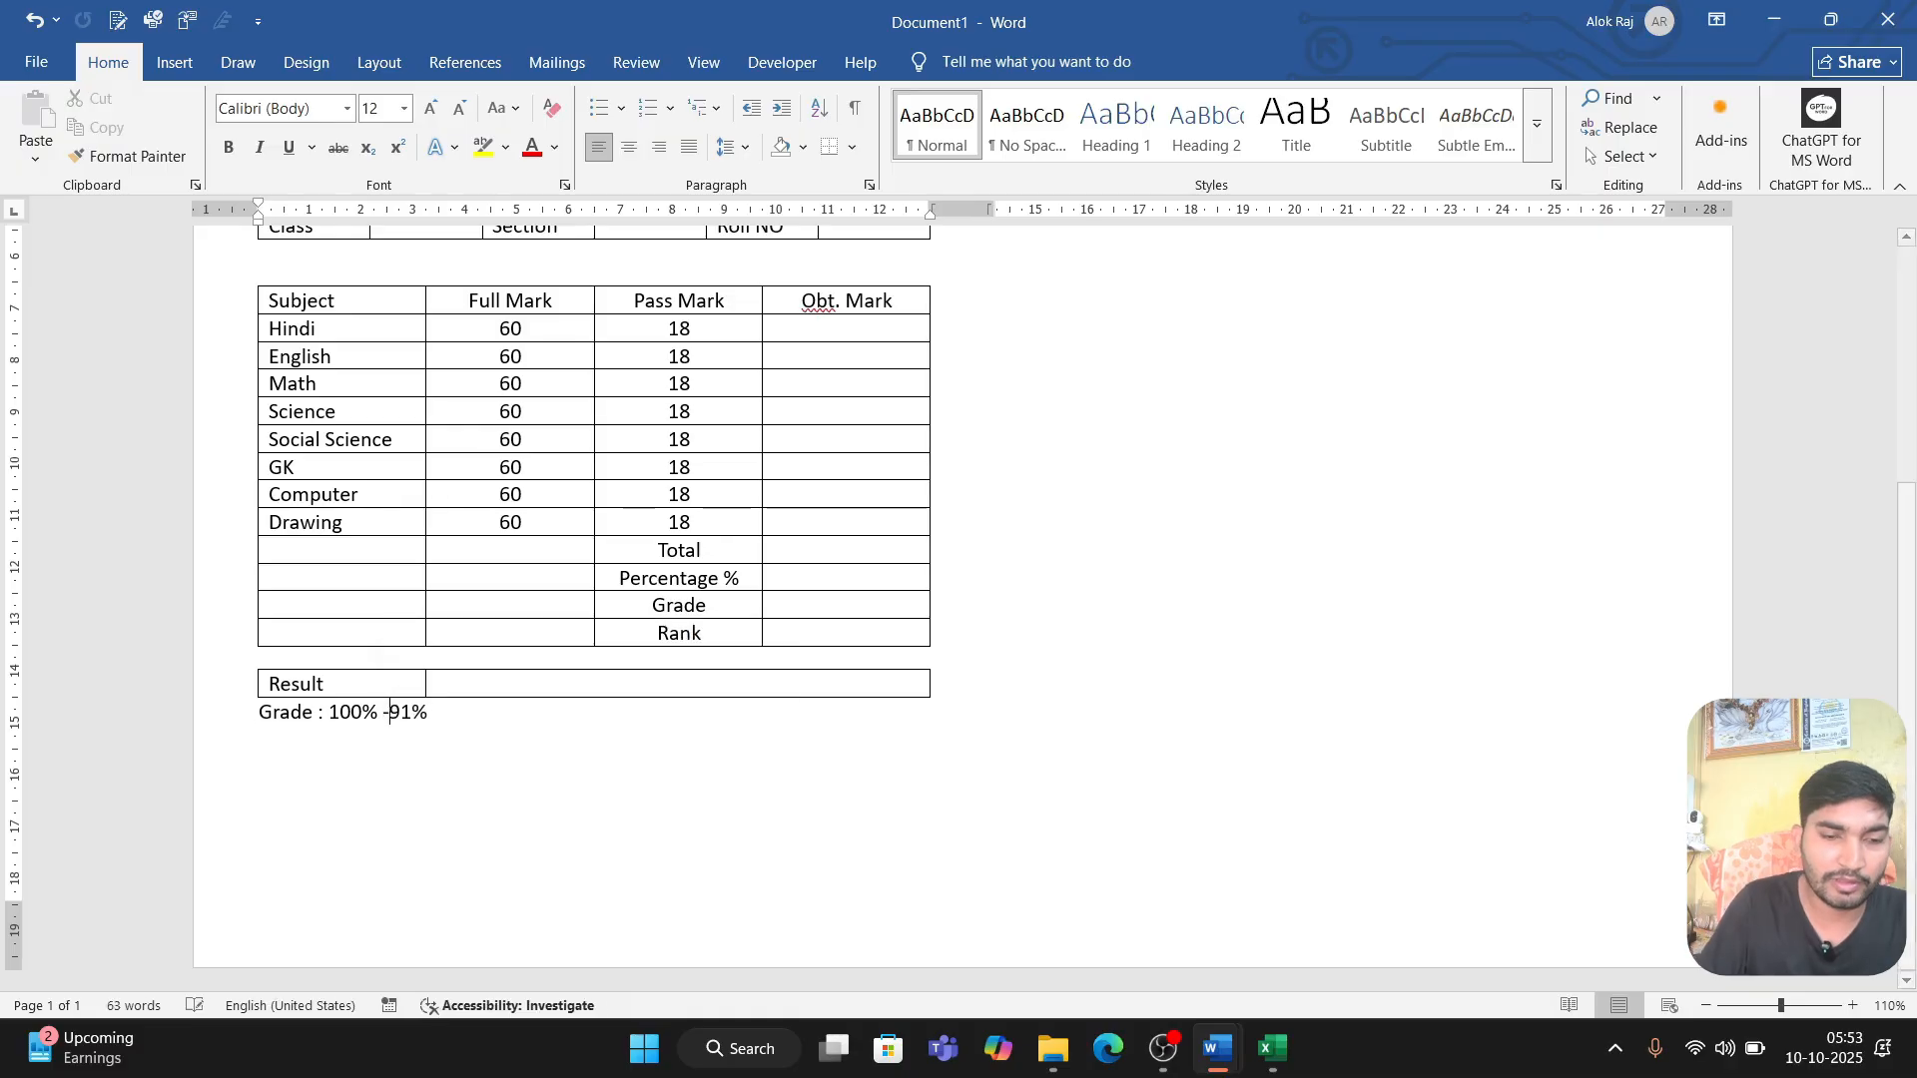
left_click(452, 716)
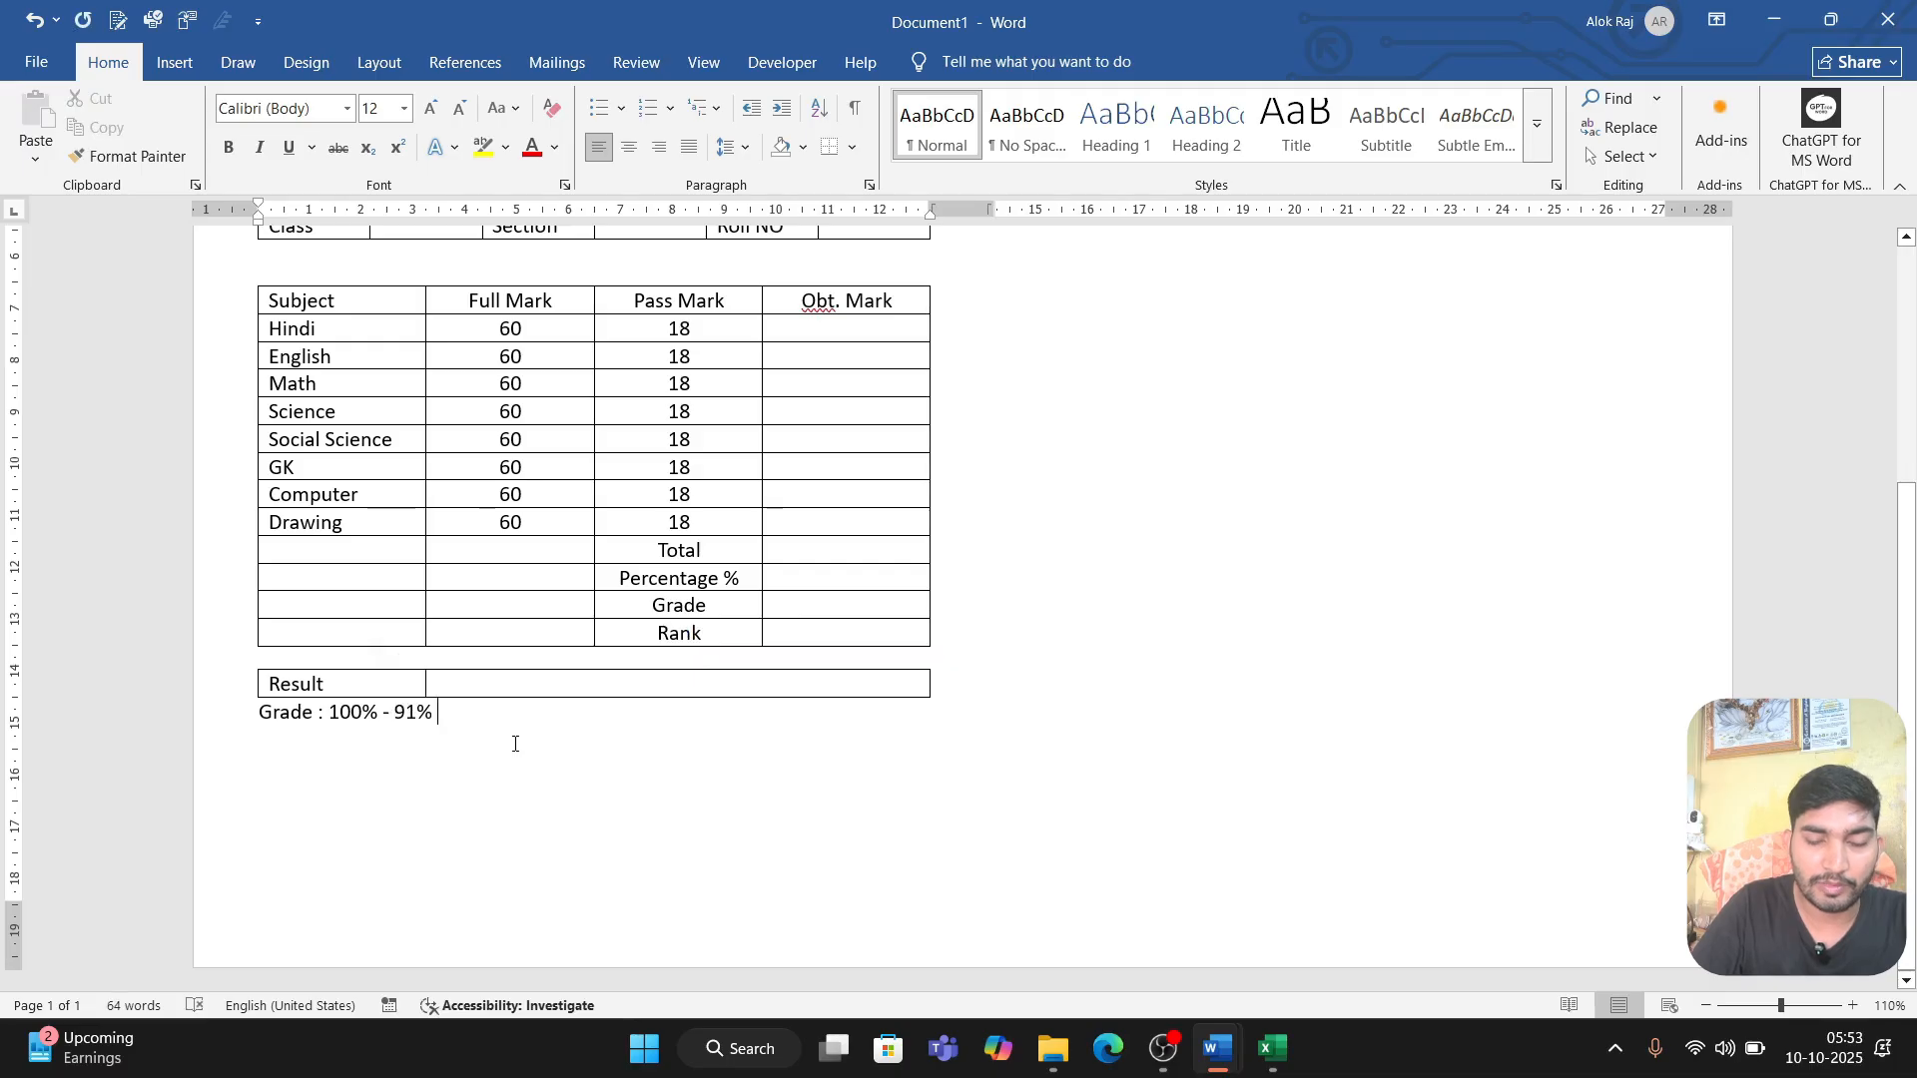
type(":")
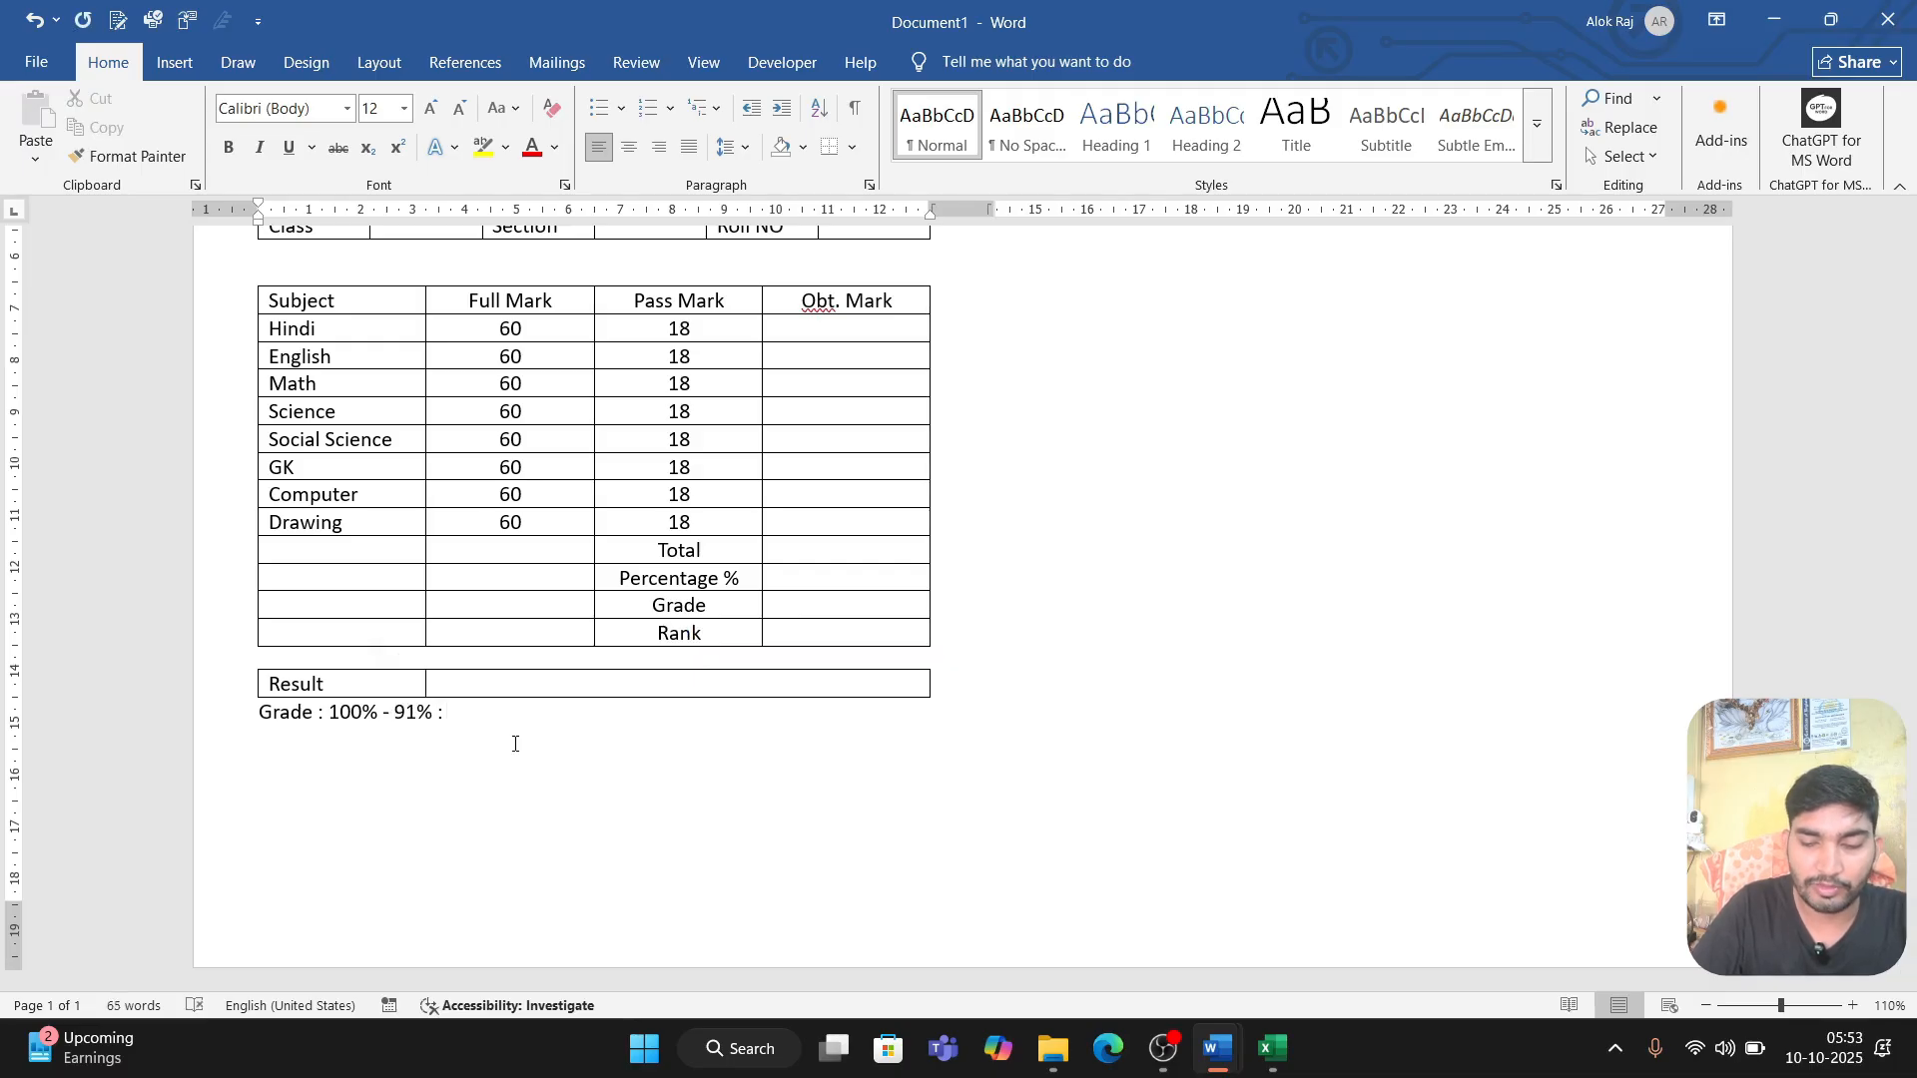
type(" A+")
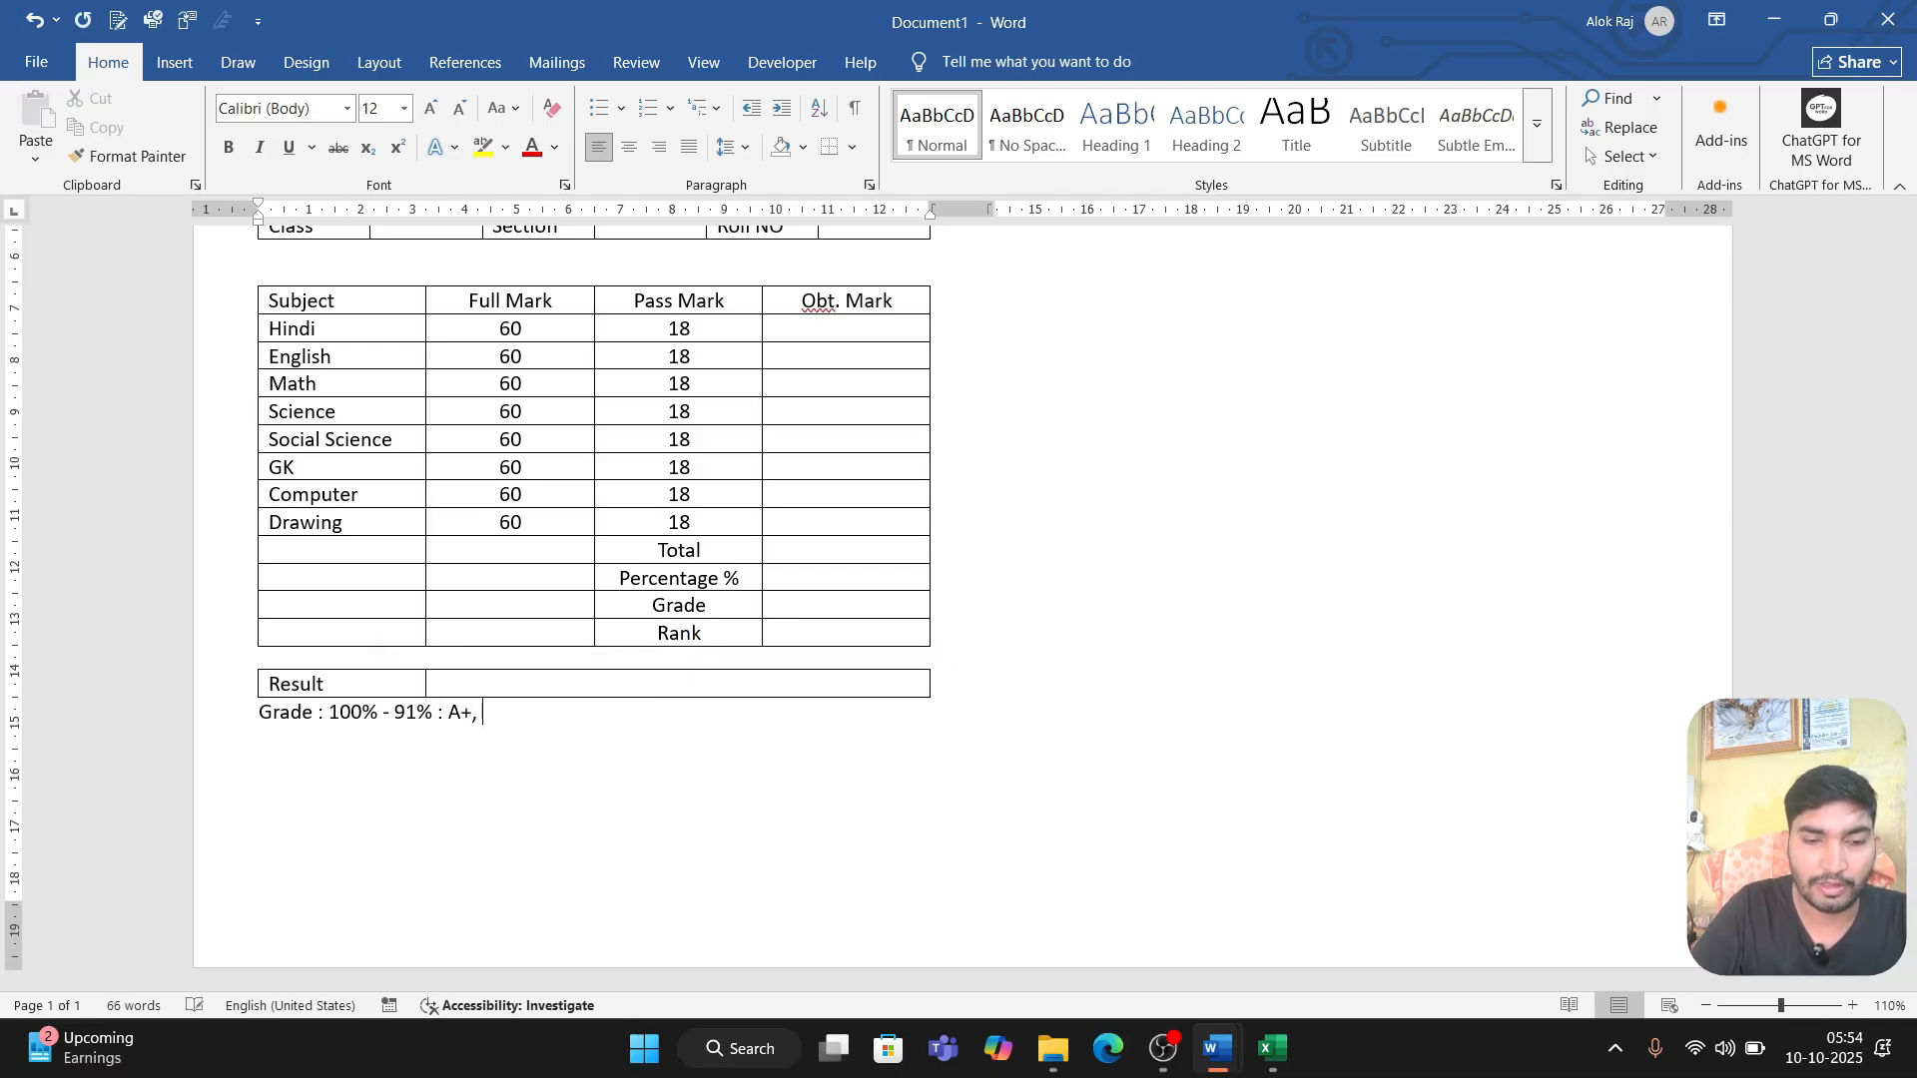
type(", 90")
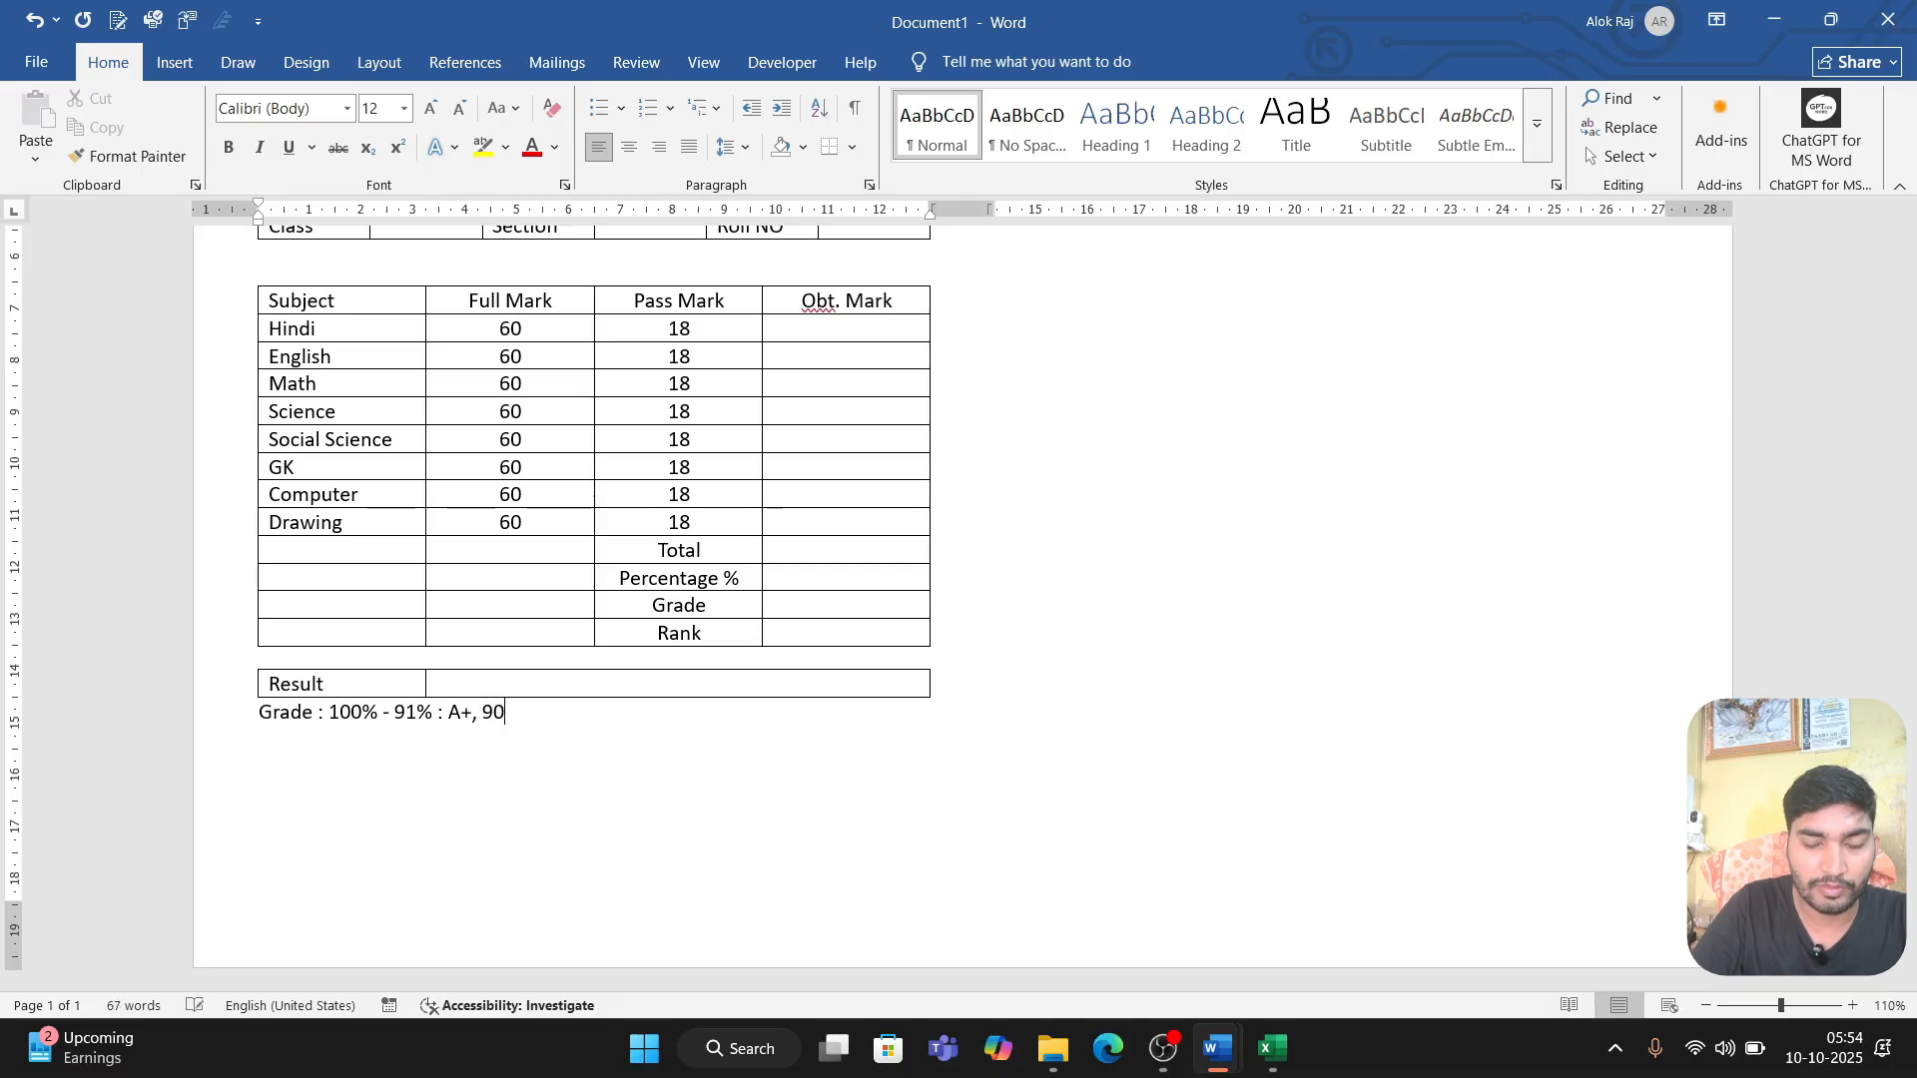
type("% 81")
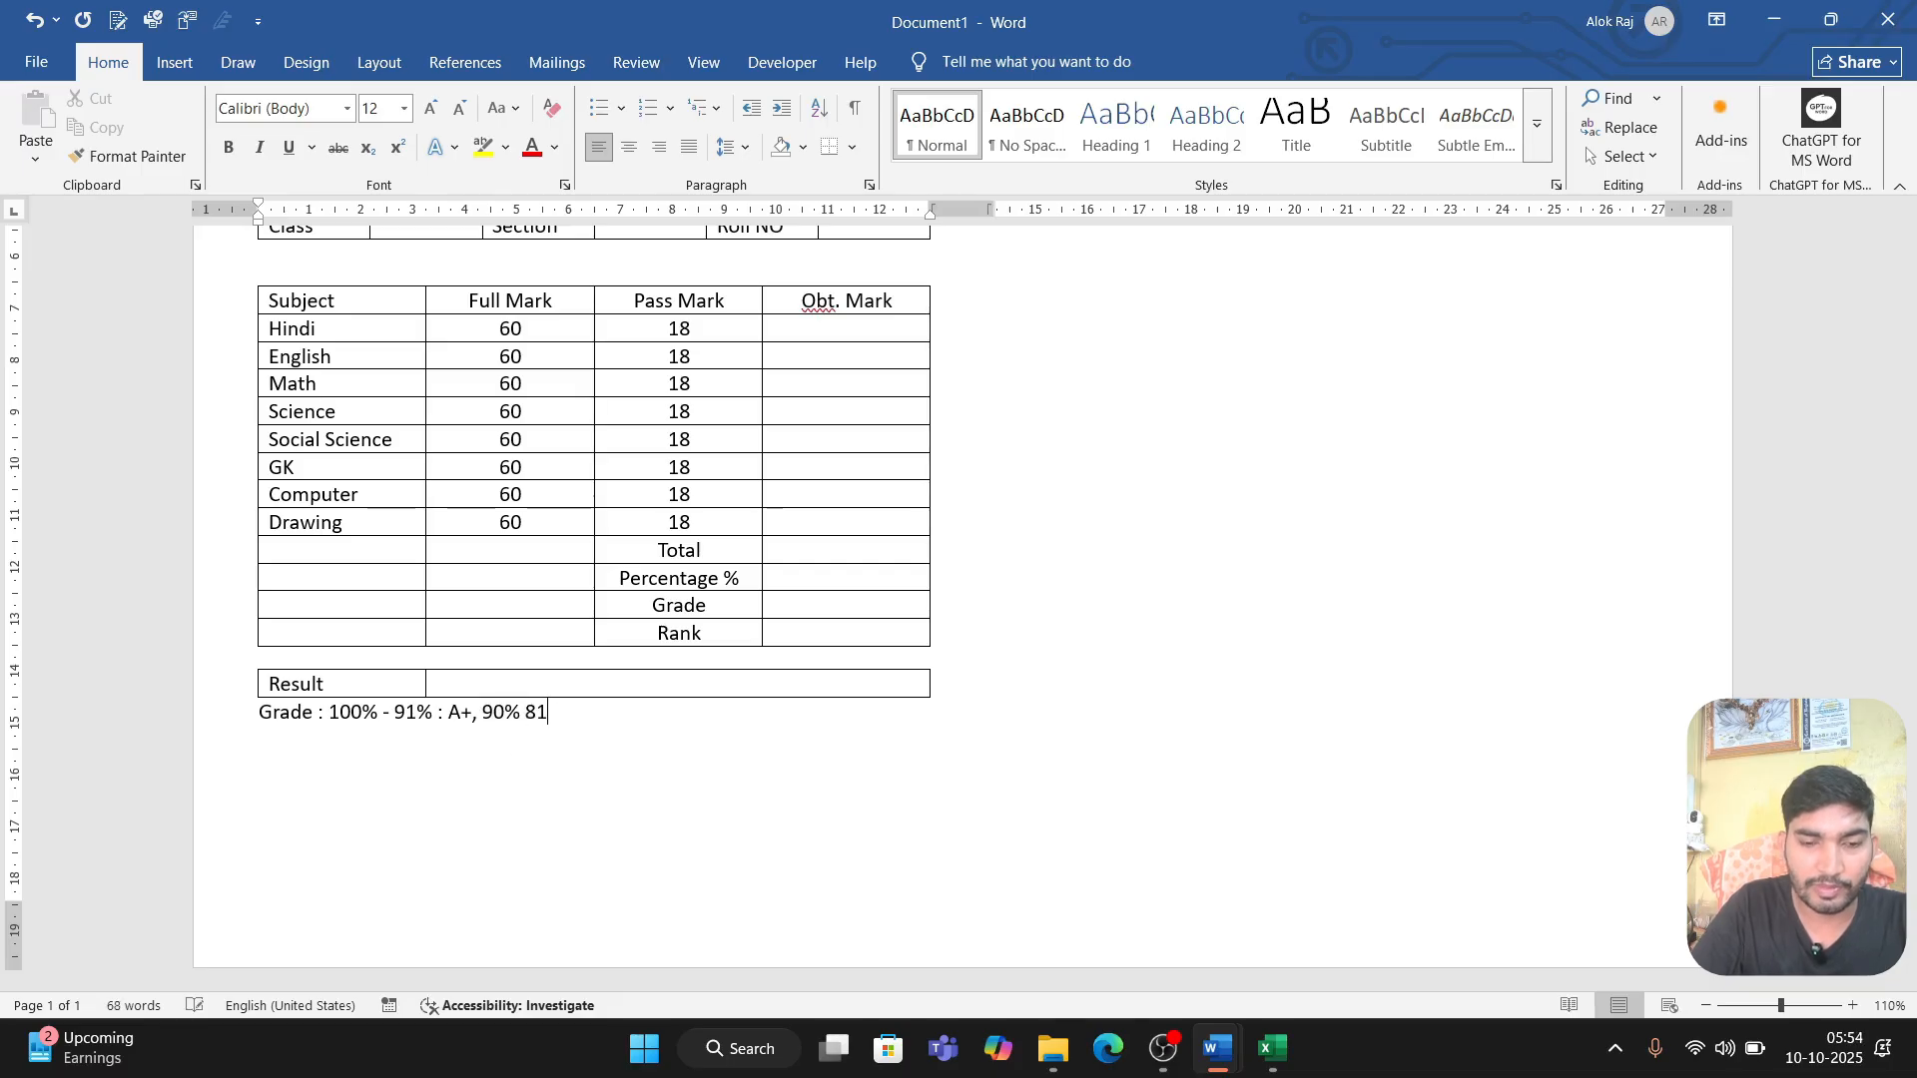
type("%")
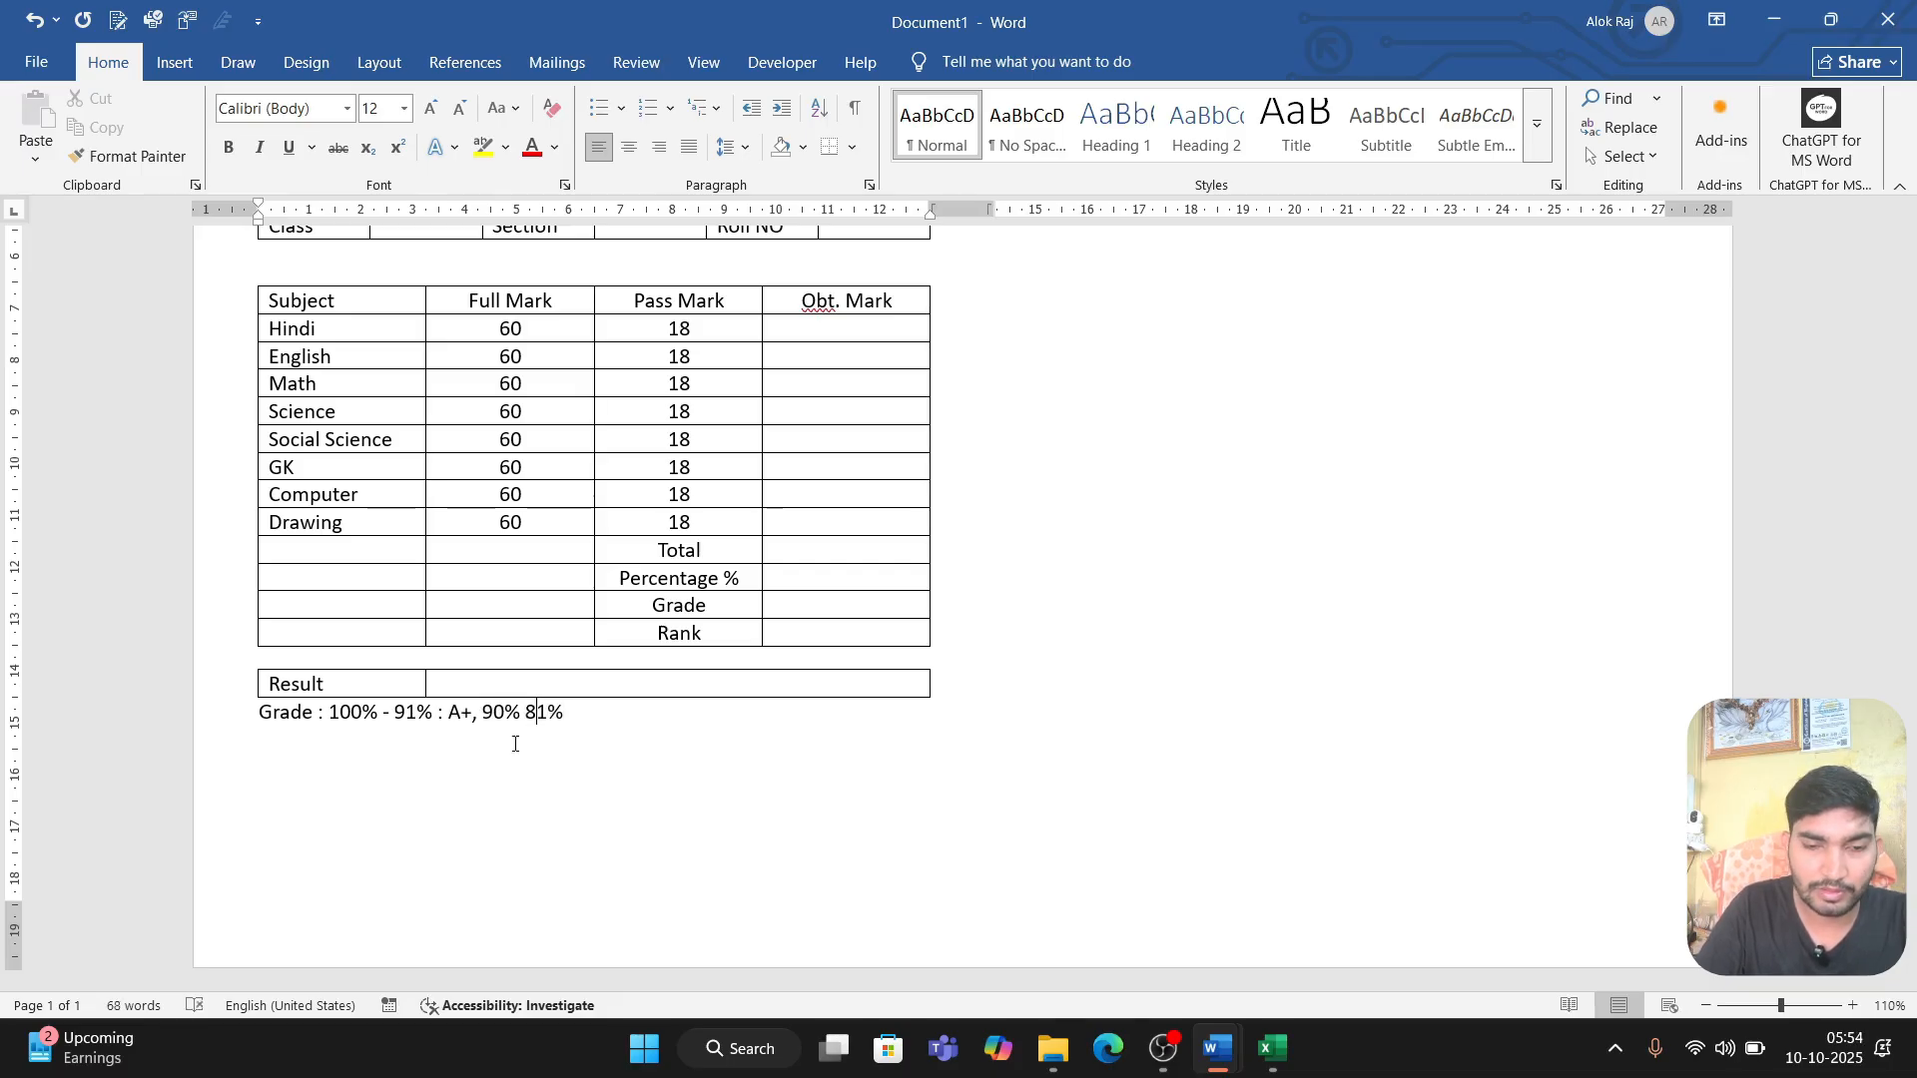
Step: Continue the grade key after A+ with the range ", 90% - 81% : A,"
type("- 81%")
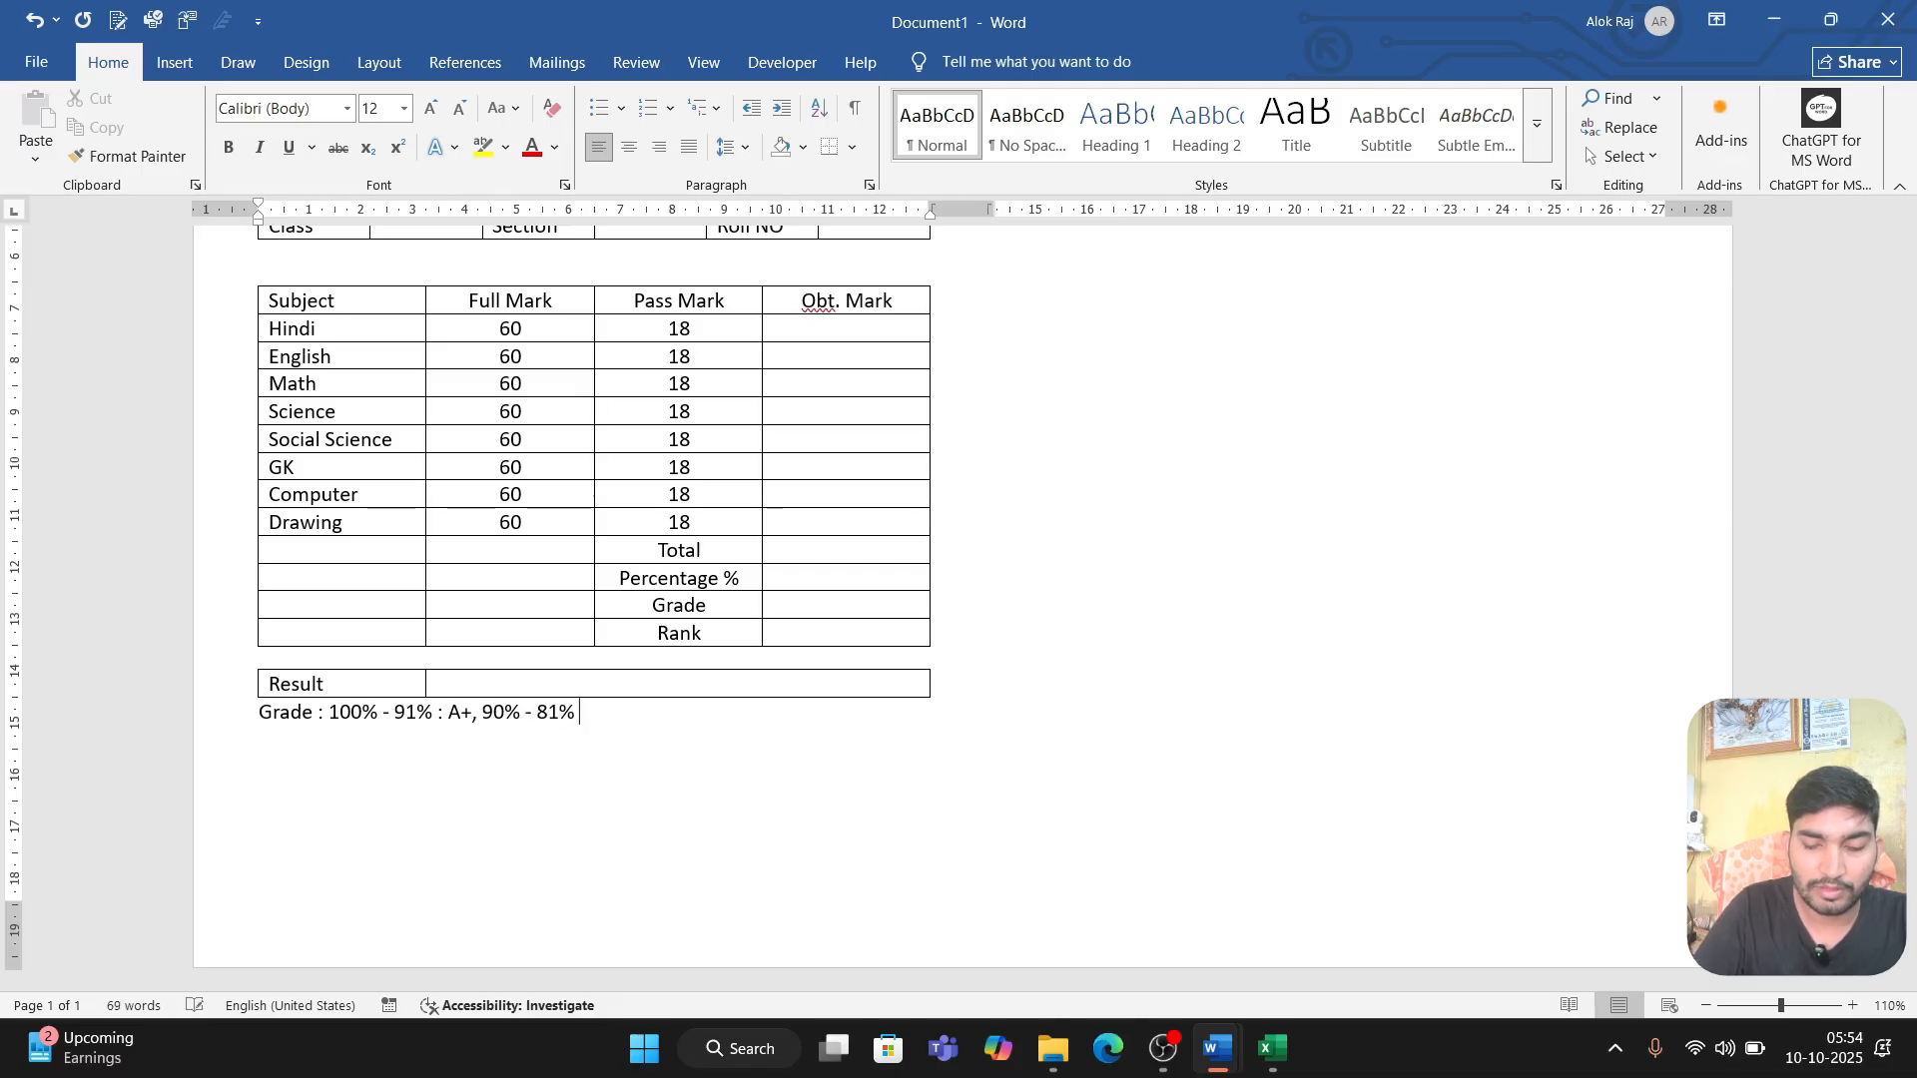
type(" : A, ")
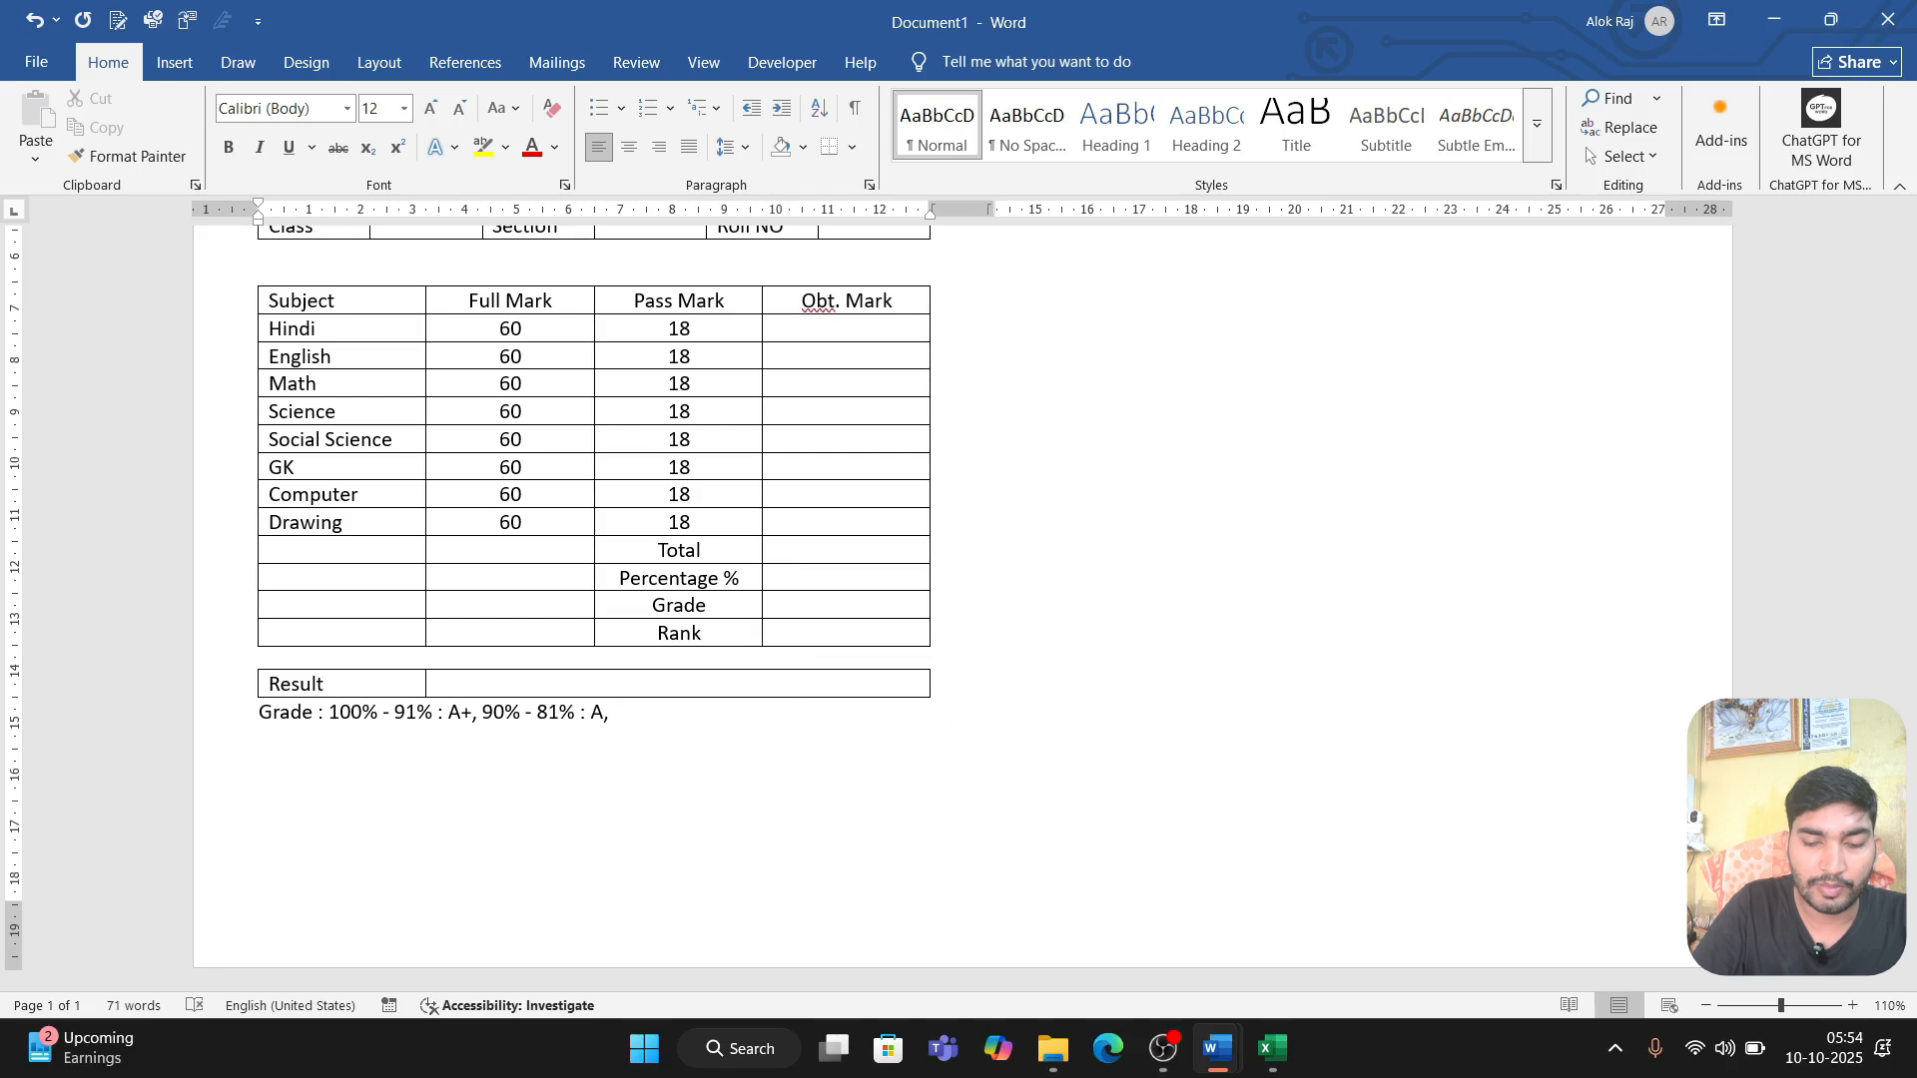
type("80")
Step: Add the range "80% - 71% : B+" to the grade key after the A grade
key("BackSpace")
type("0")
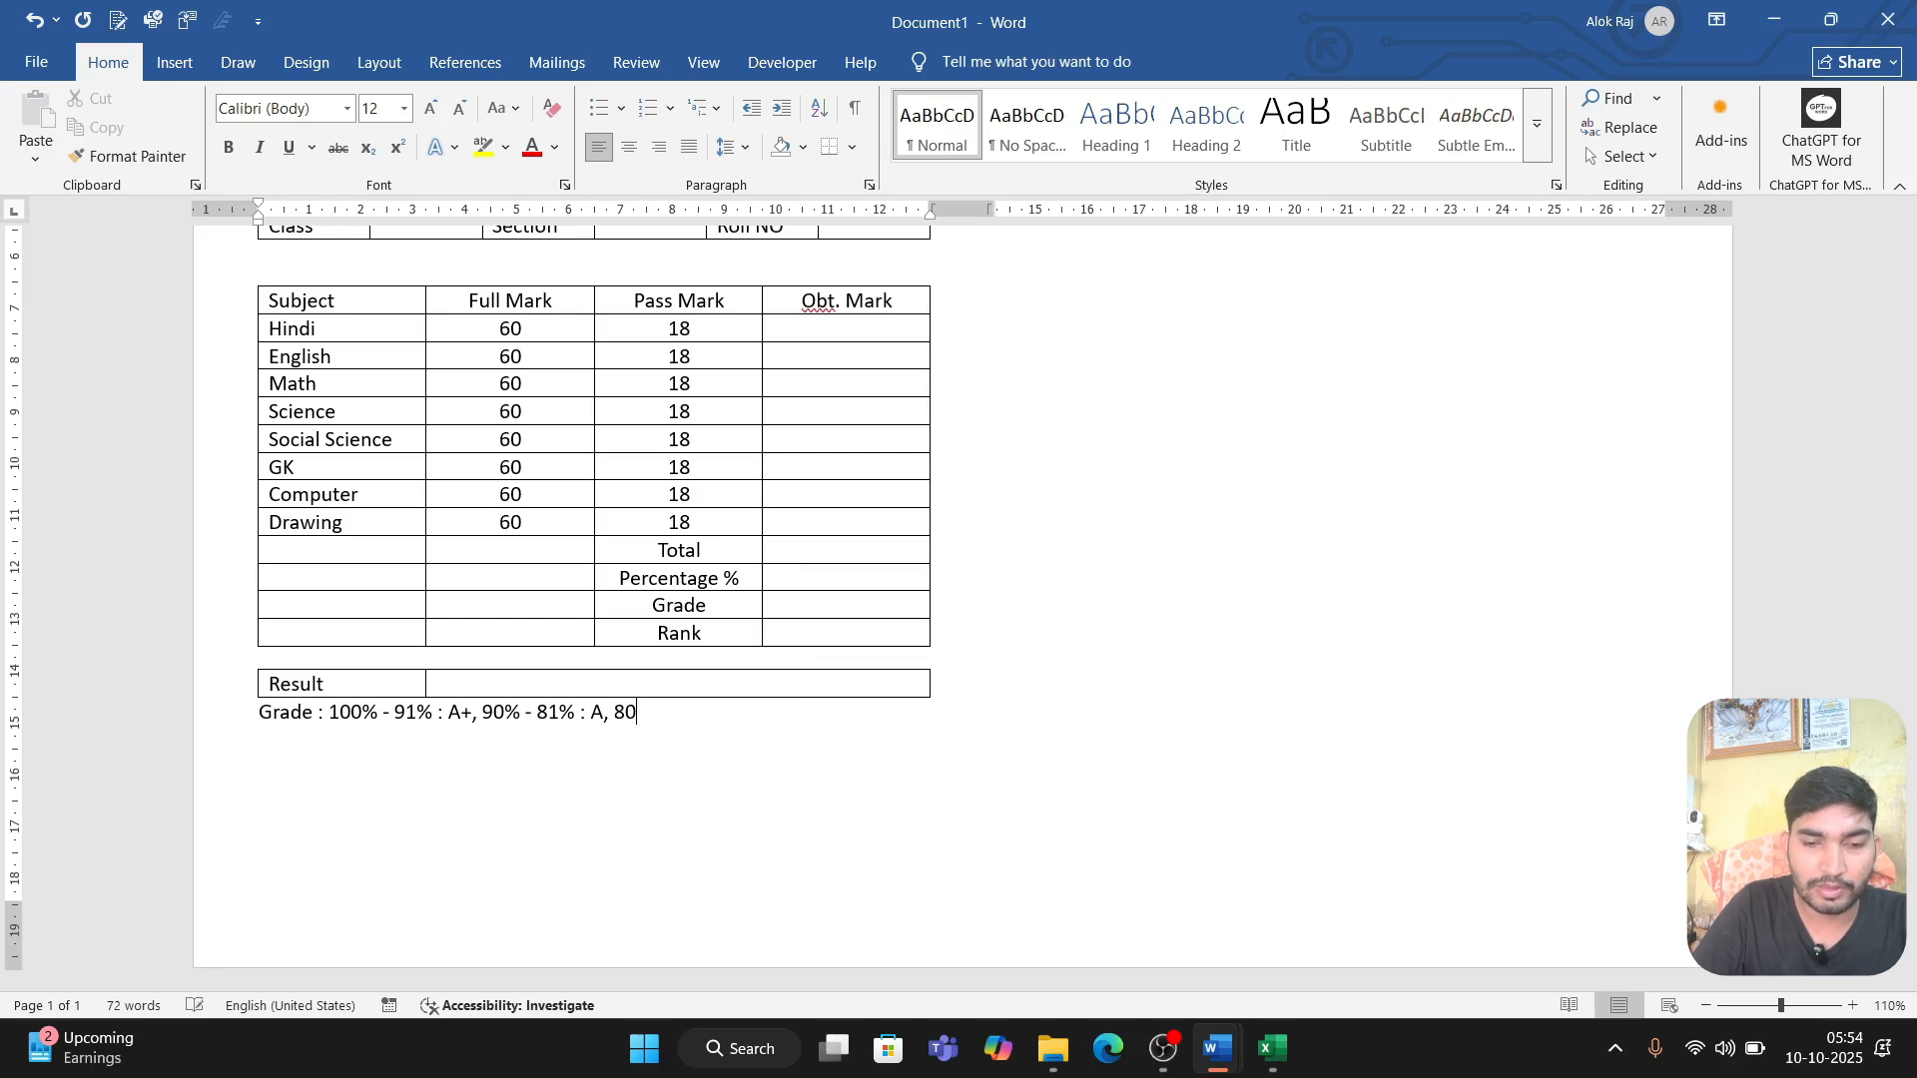
type("% - ")
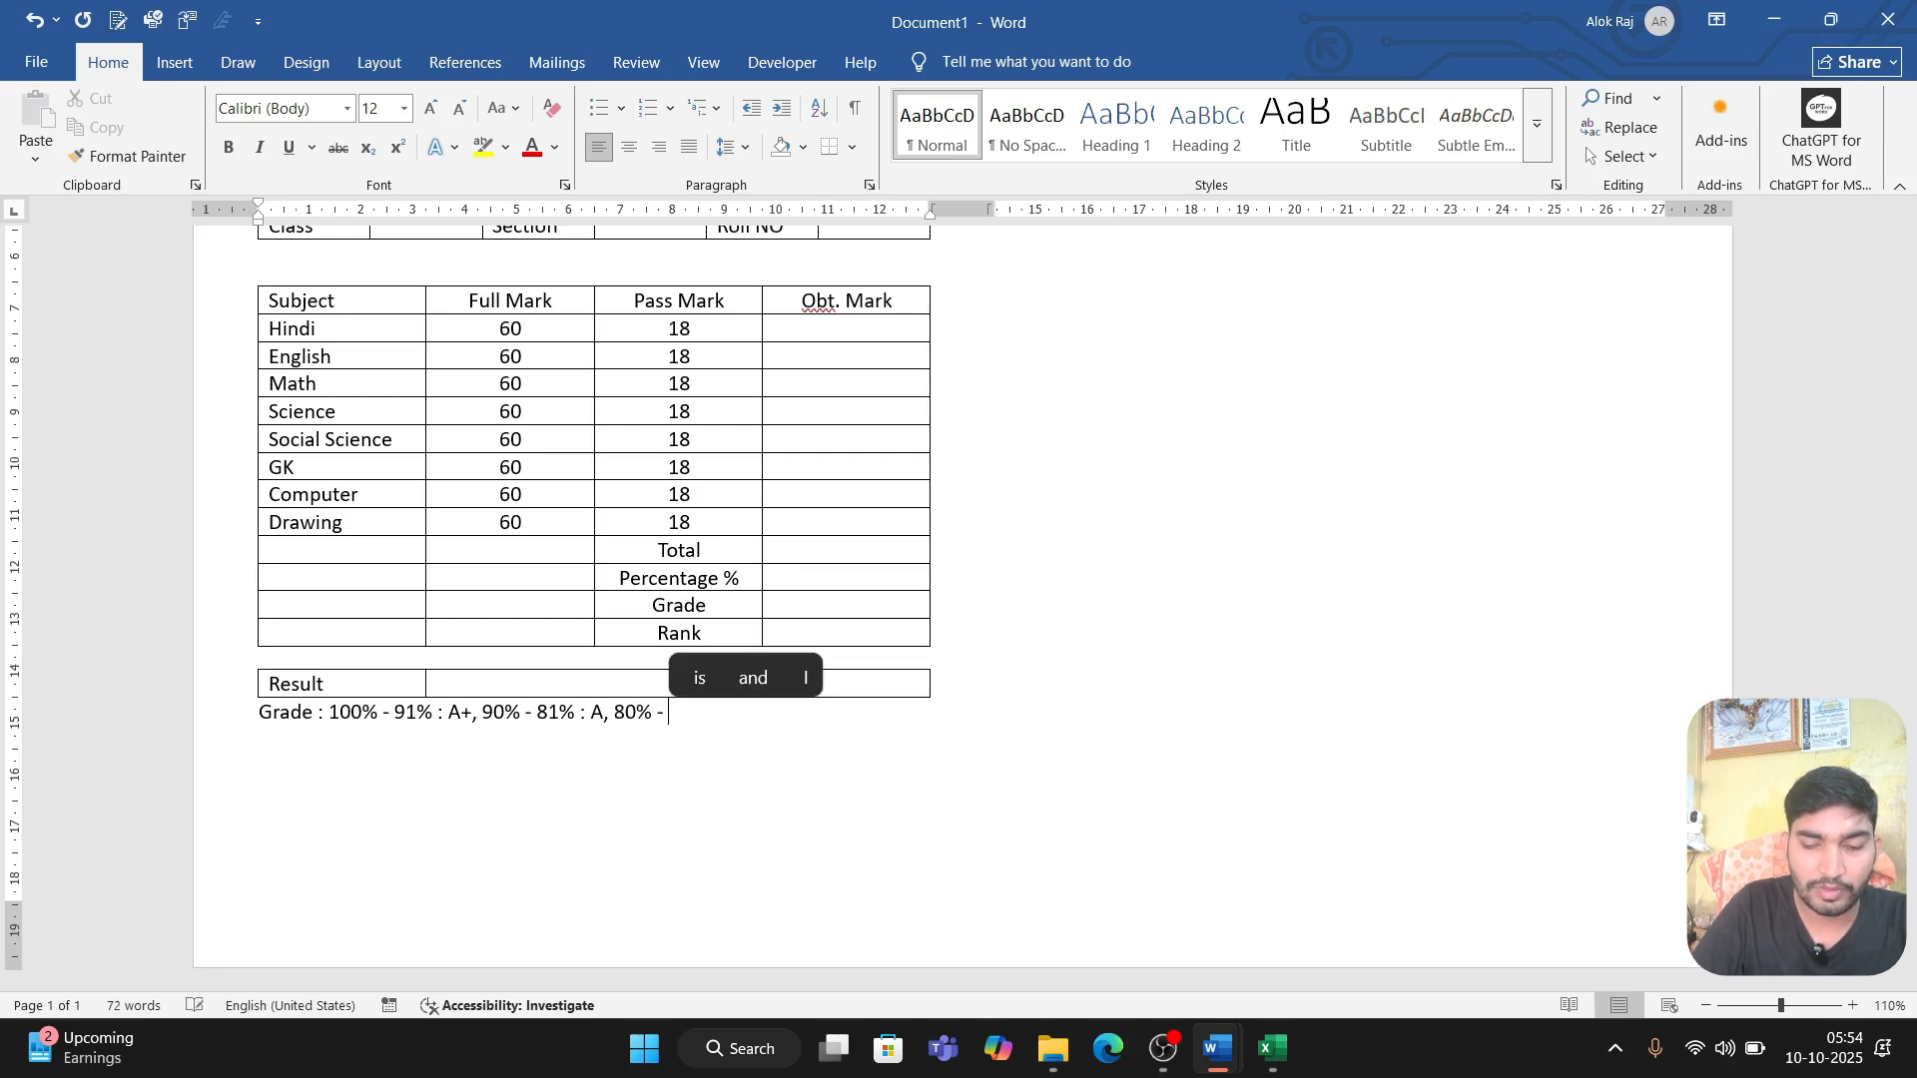
type("71")
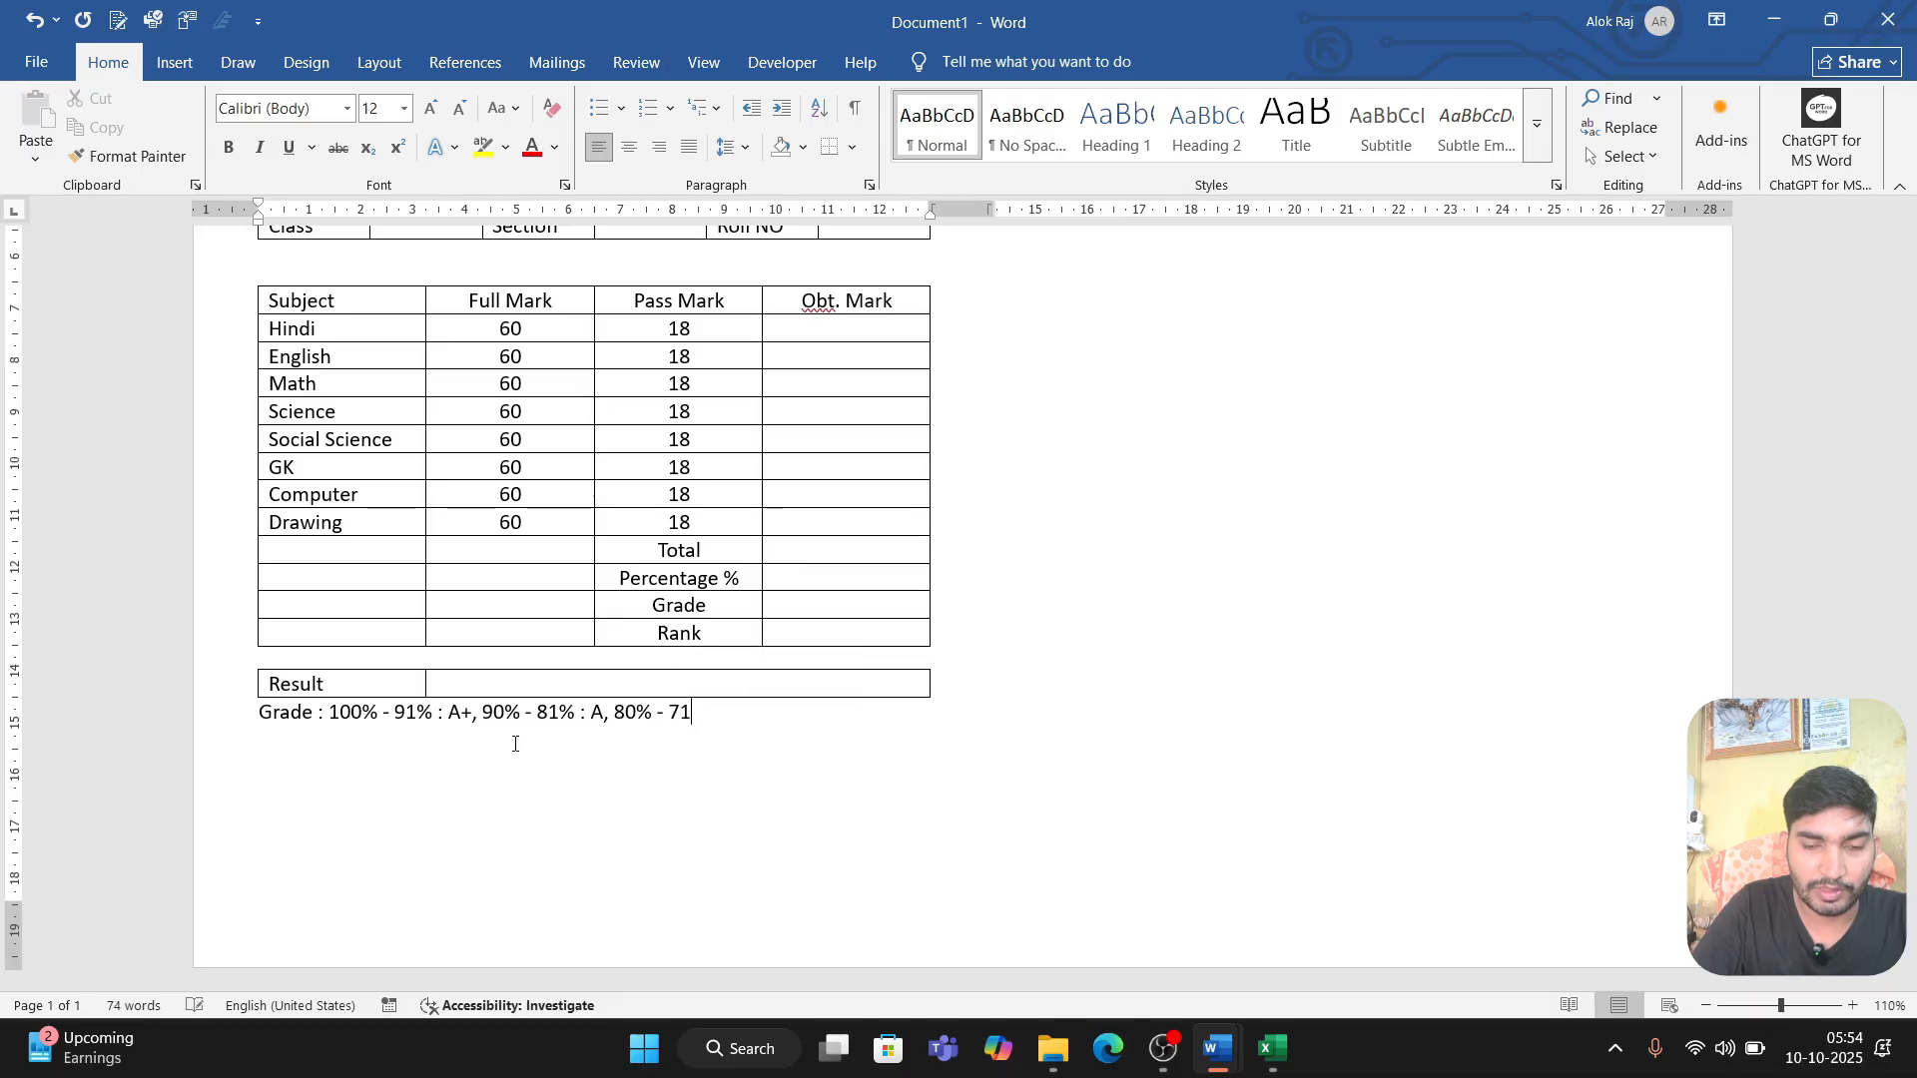
type("% : ")
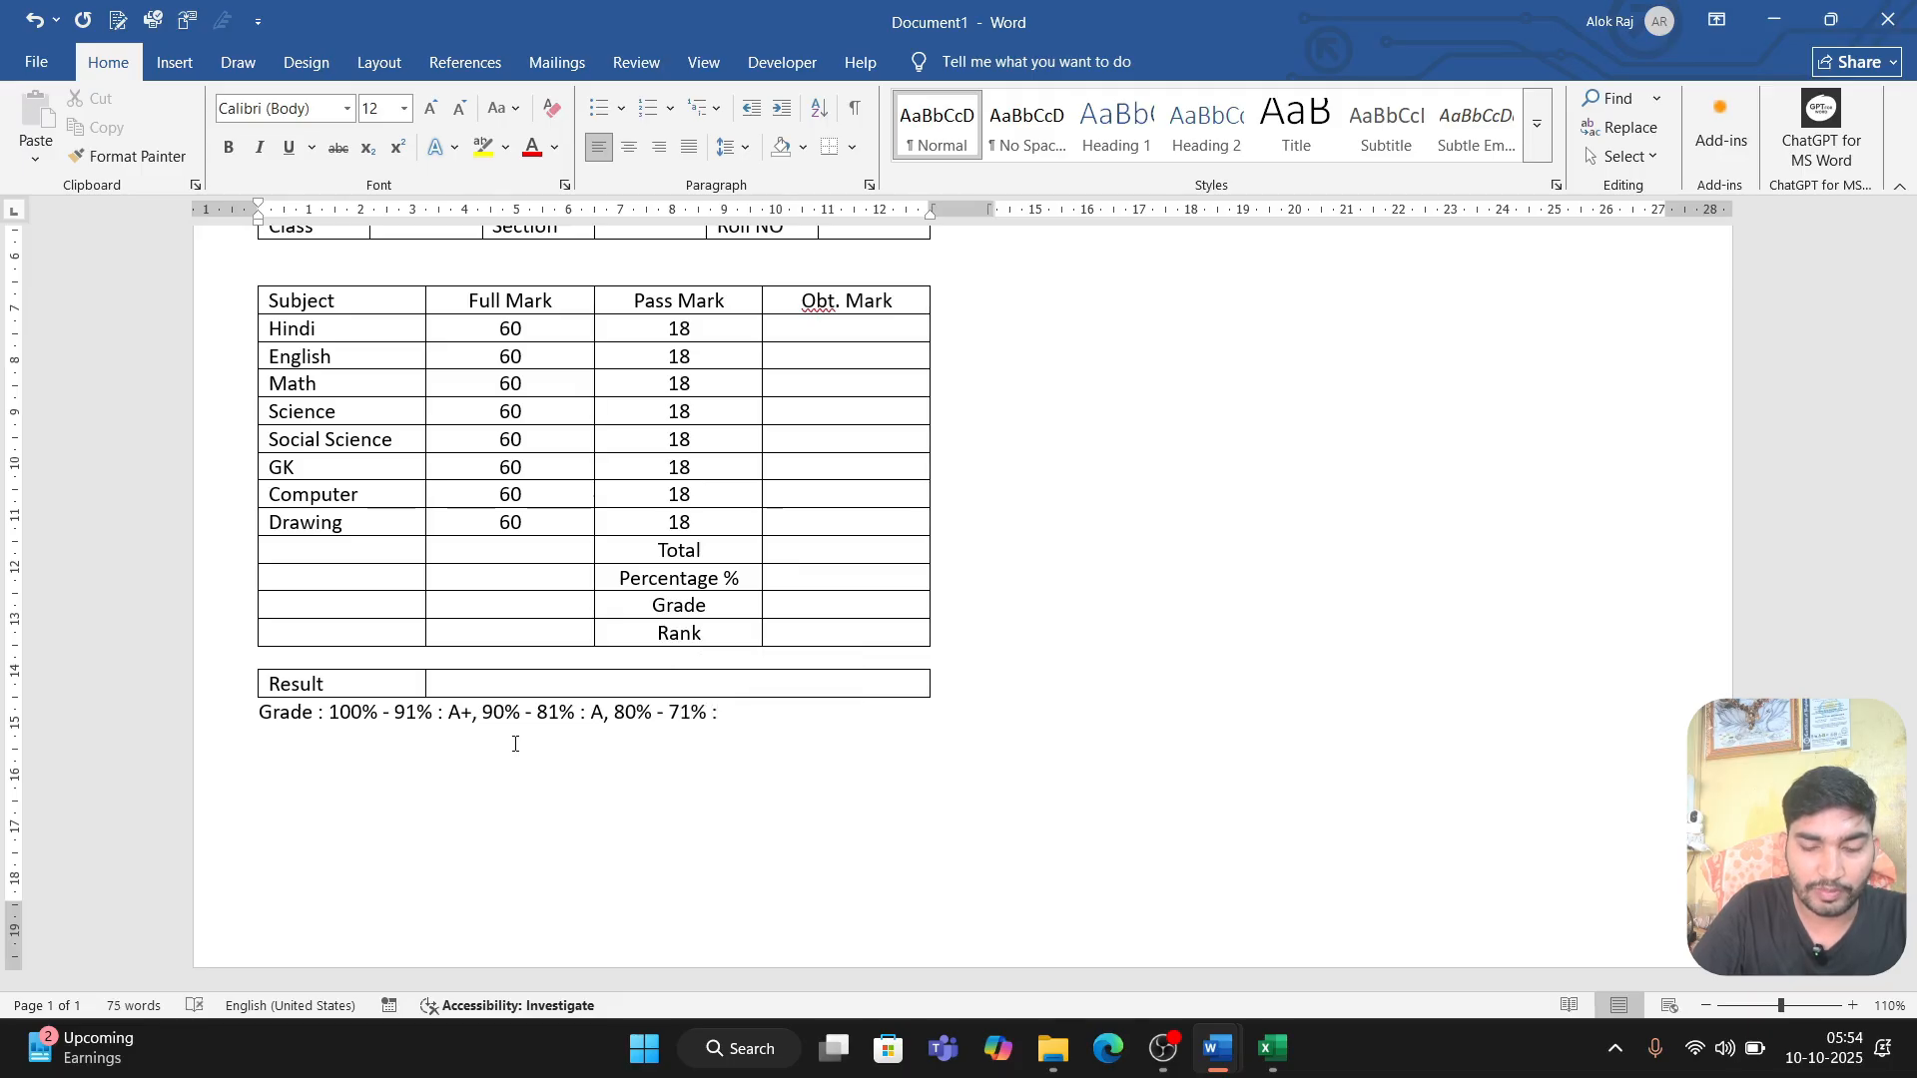
type("B+")
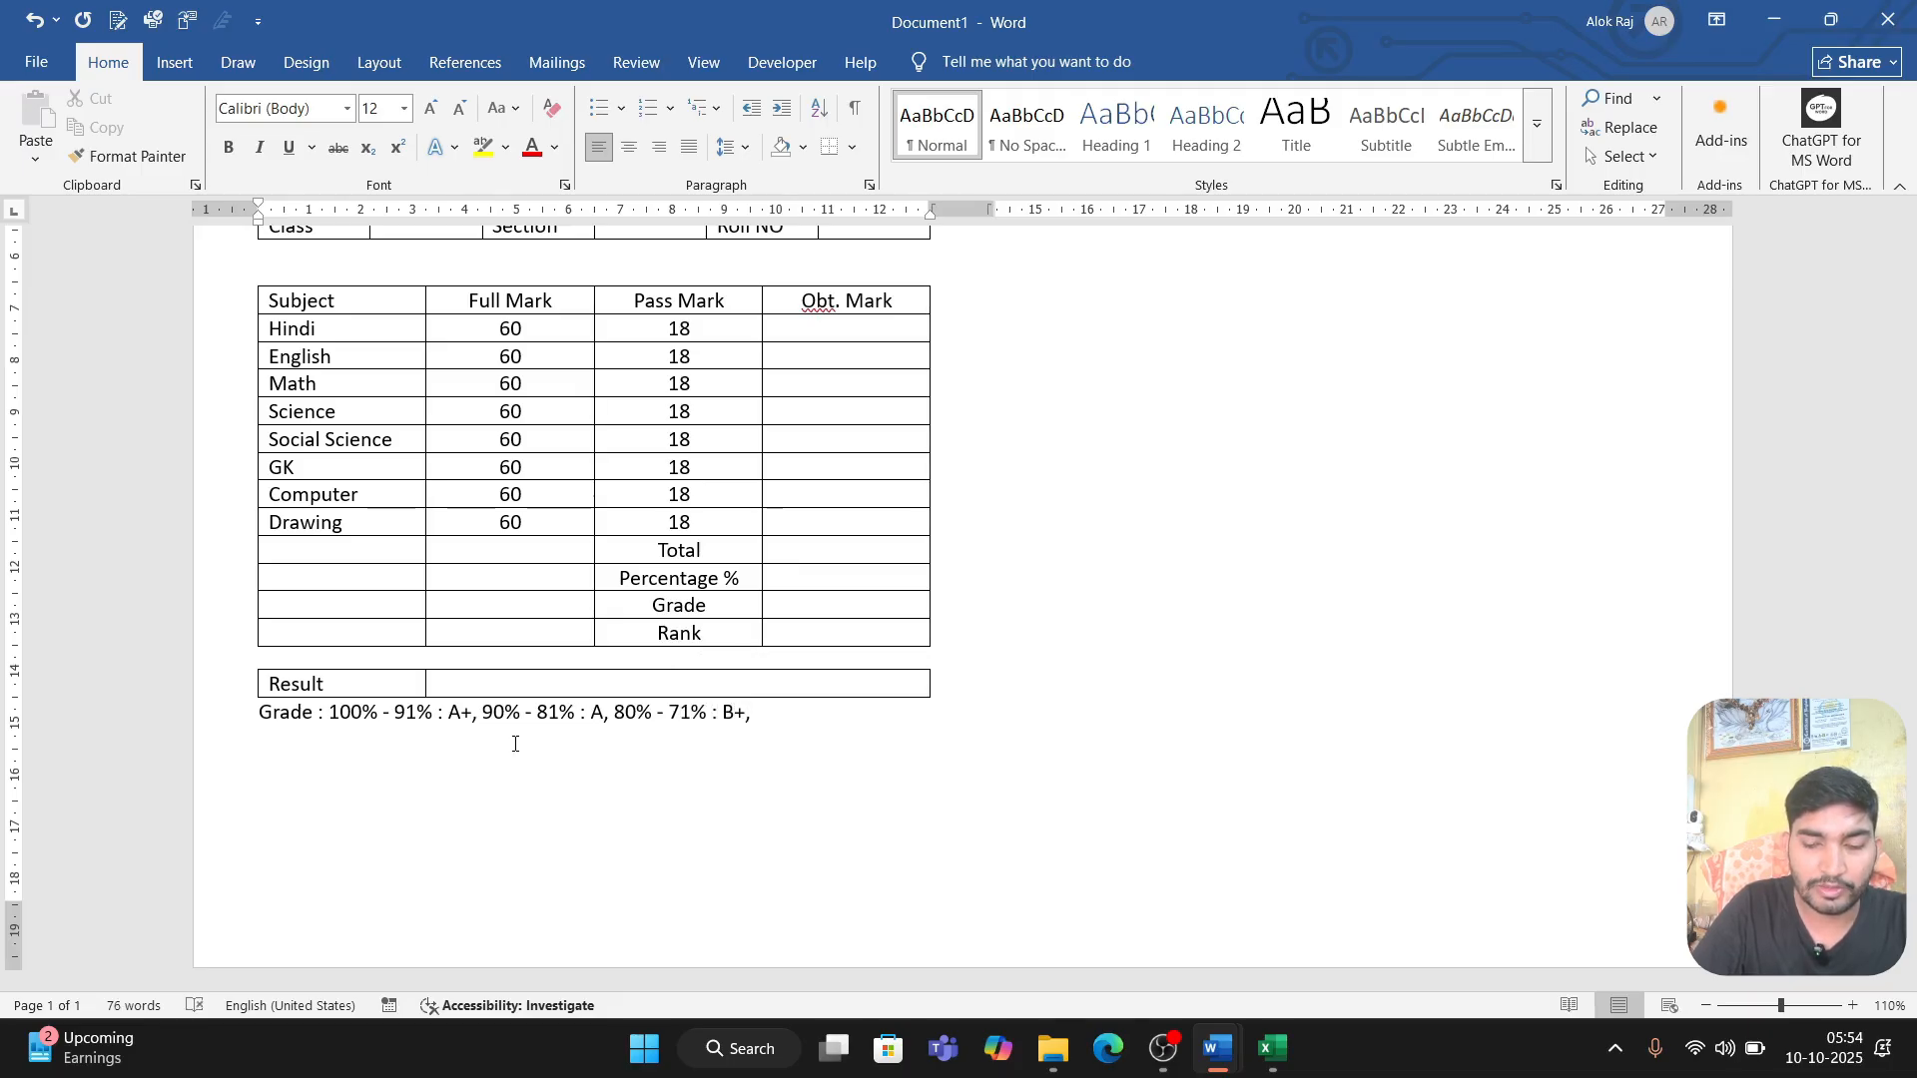
type(", 70% ")
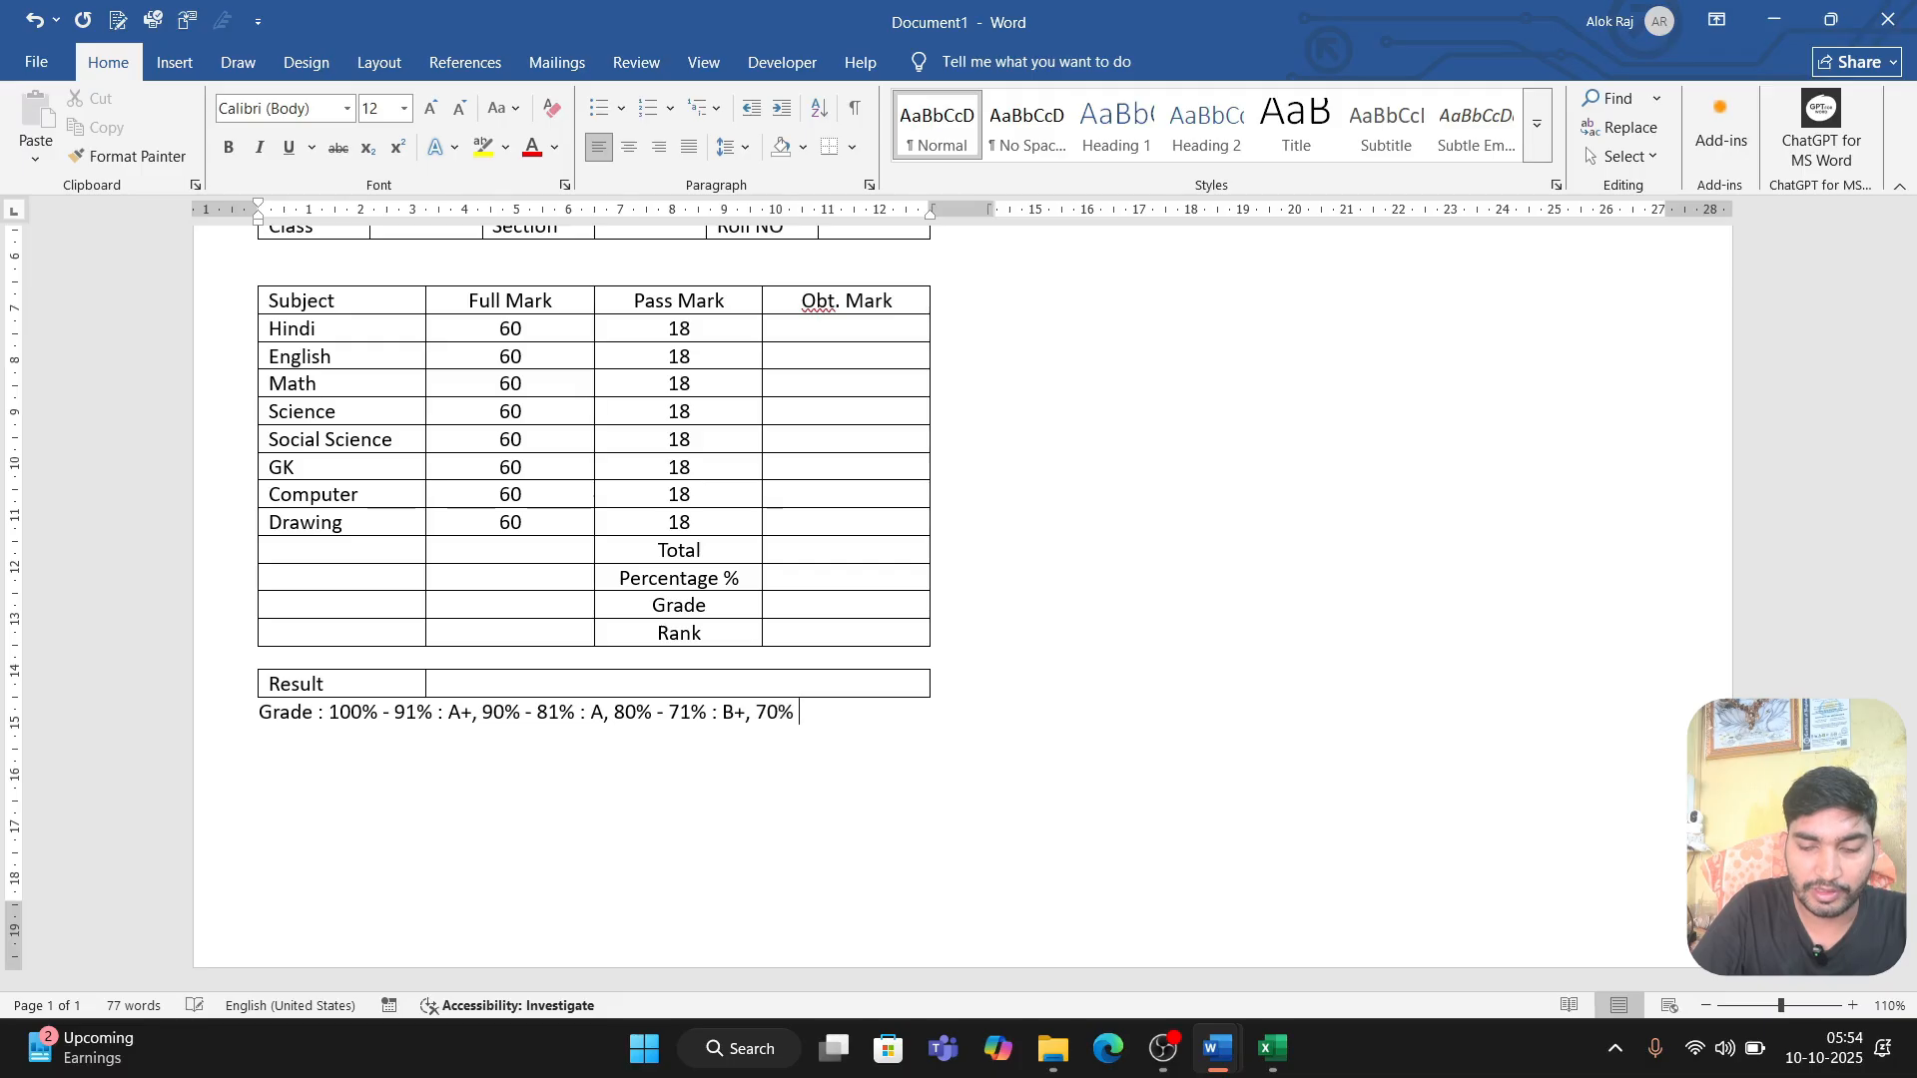
type("- ")
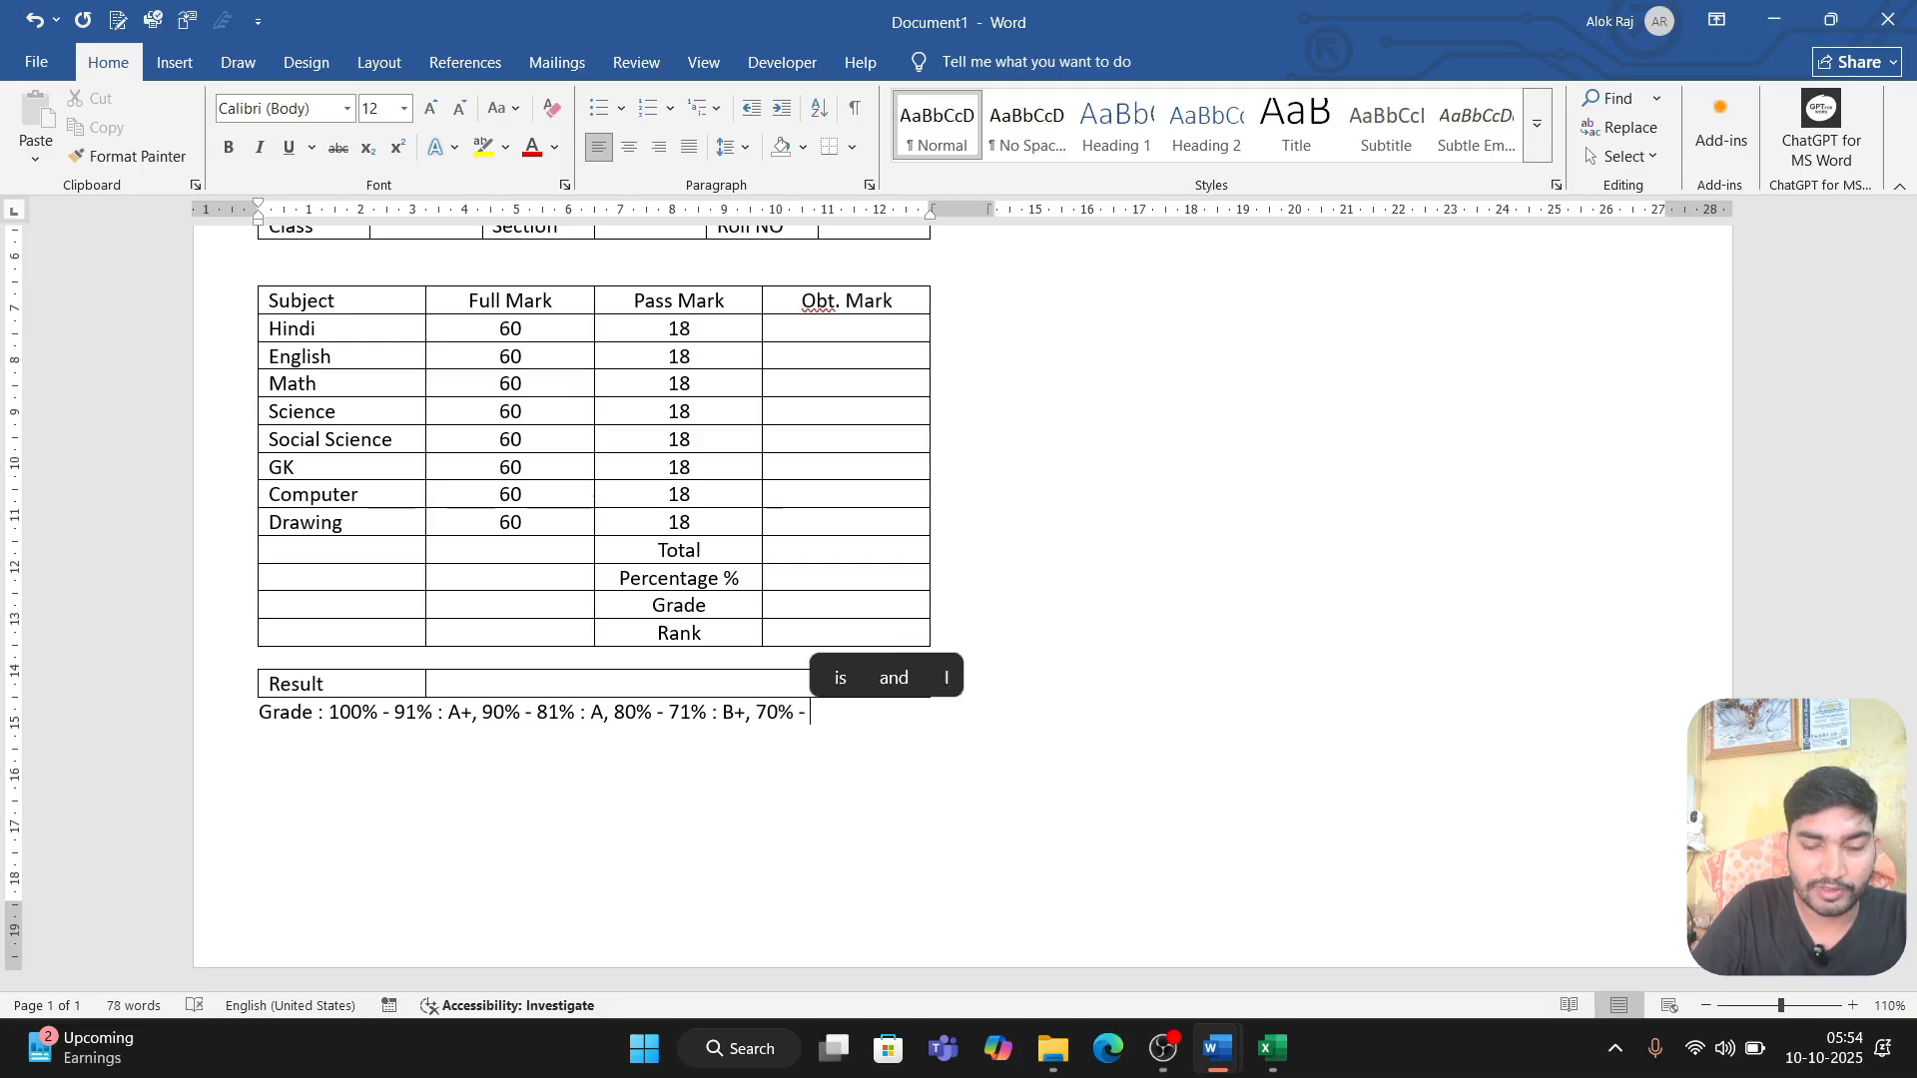
type("60")
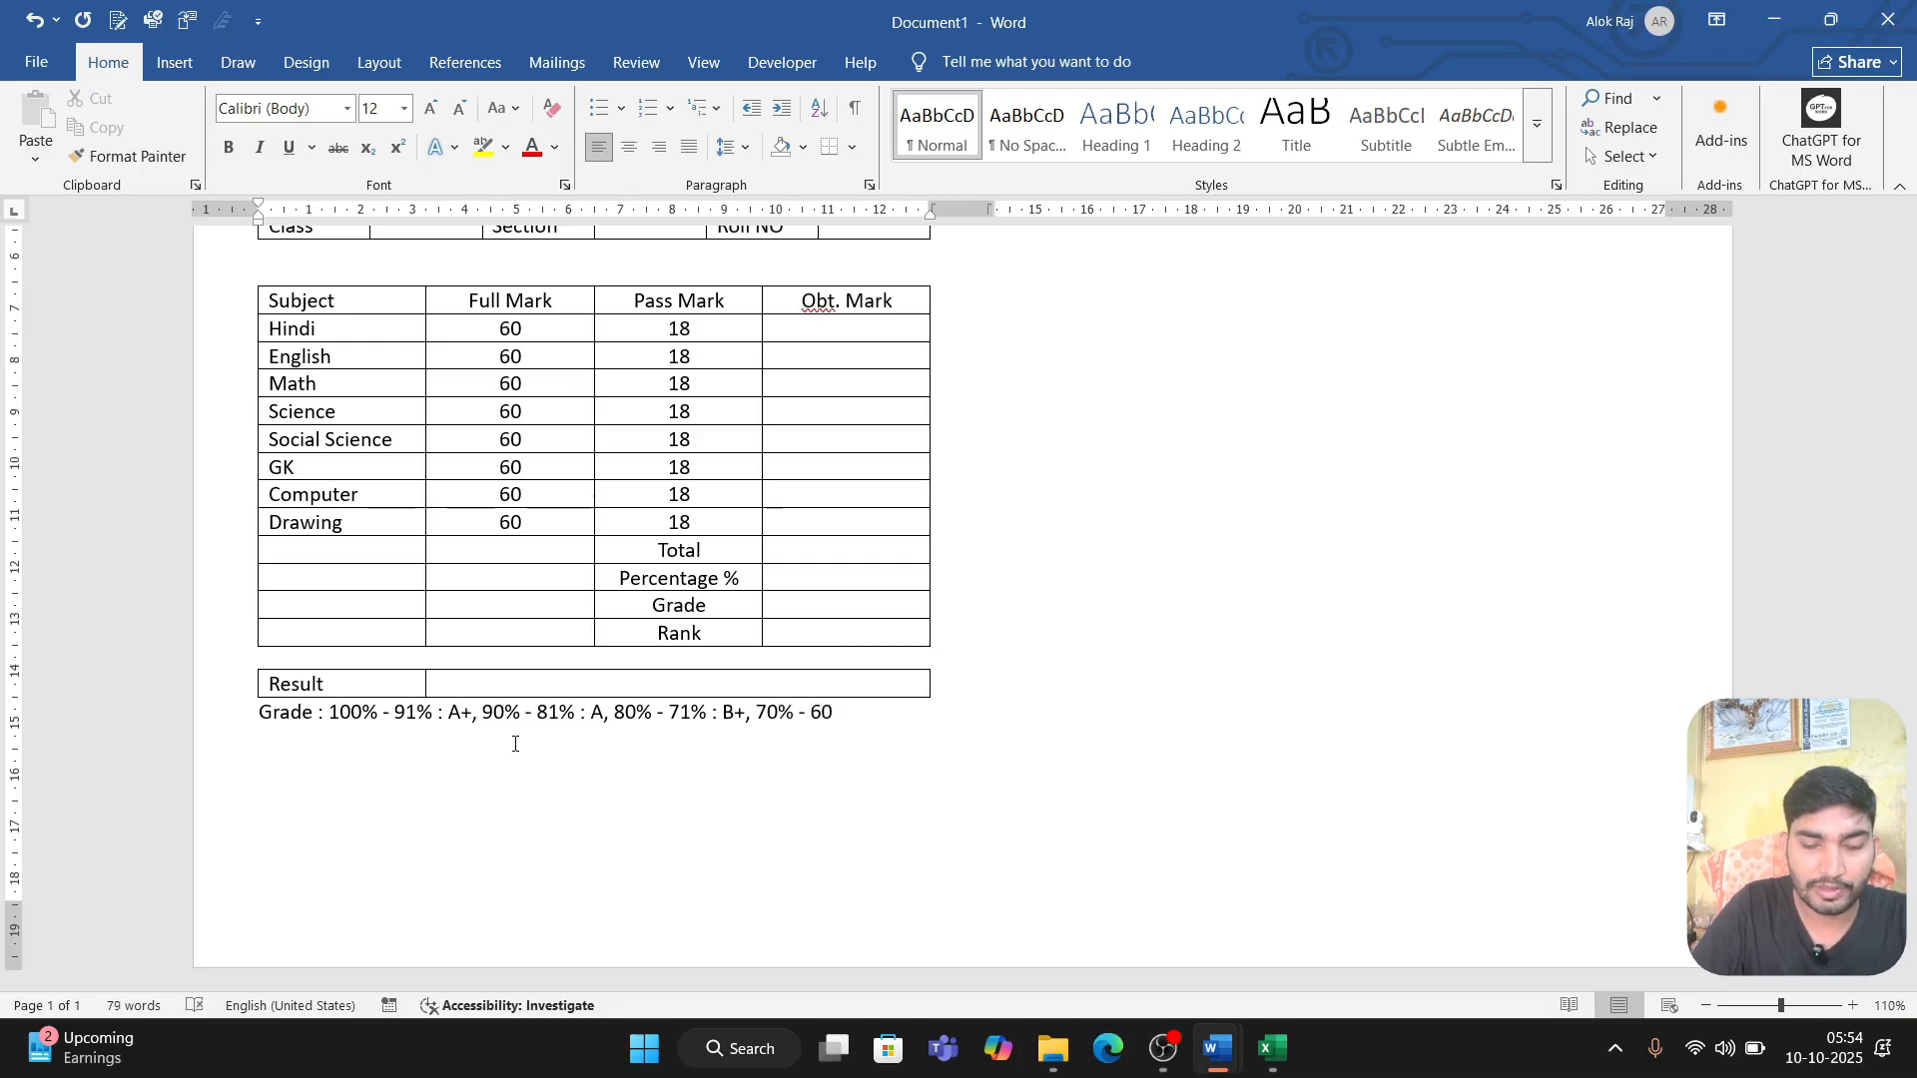
type("% :")
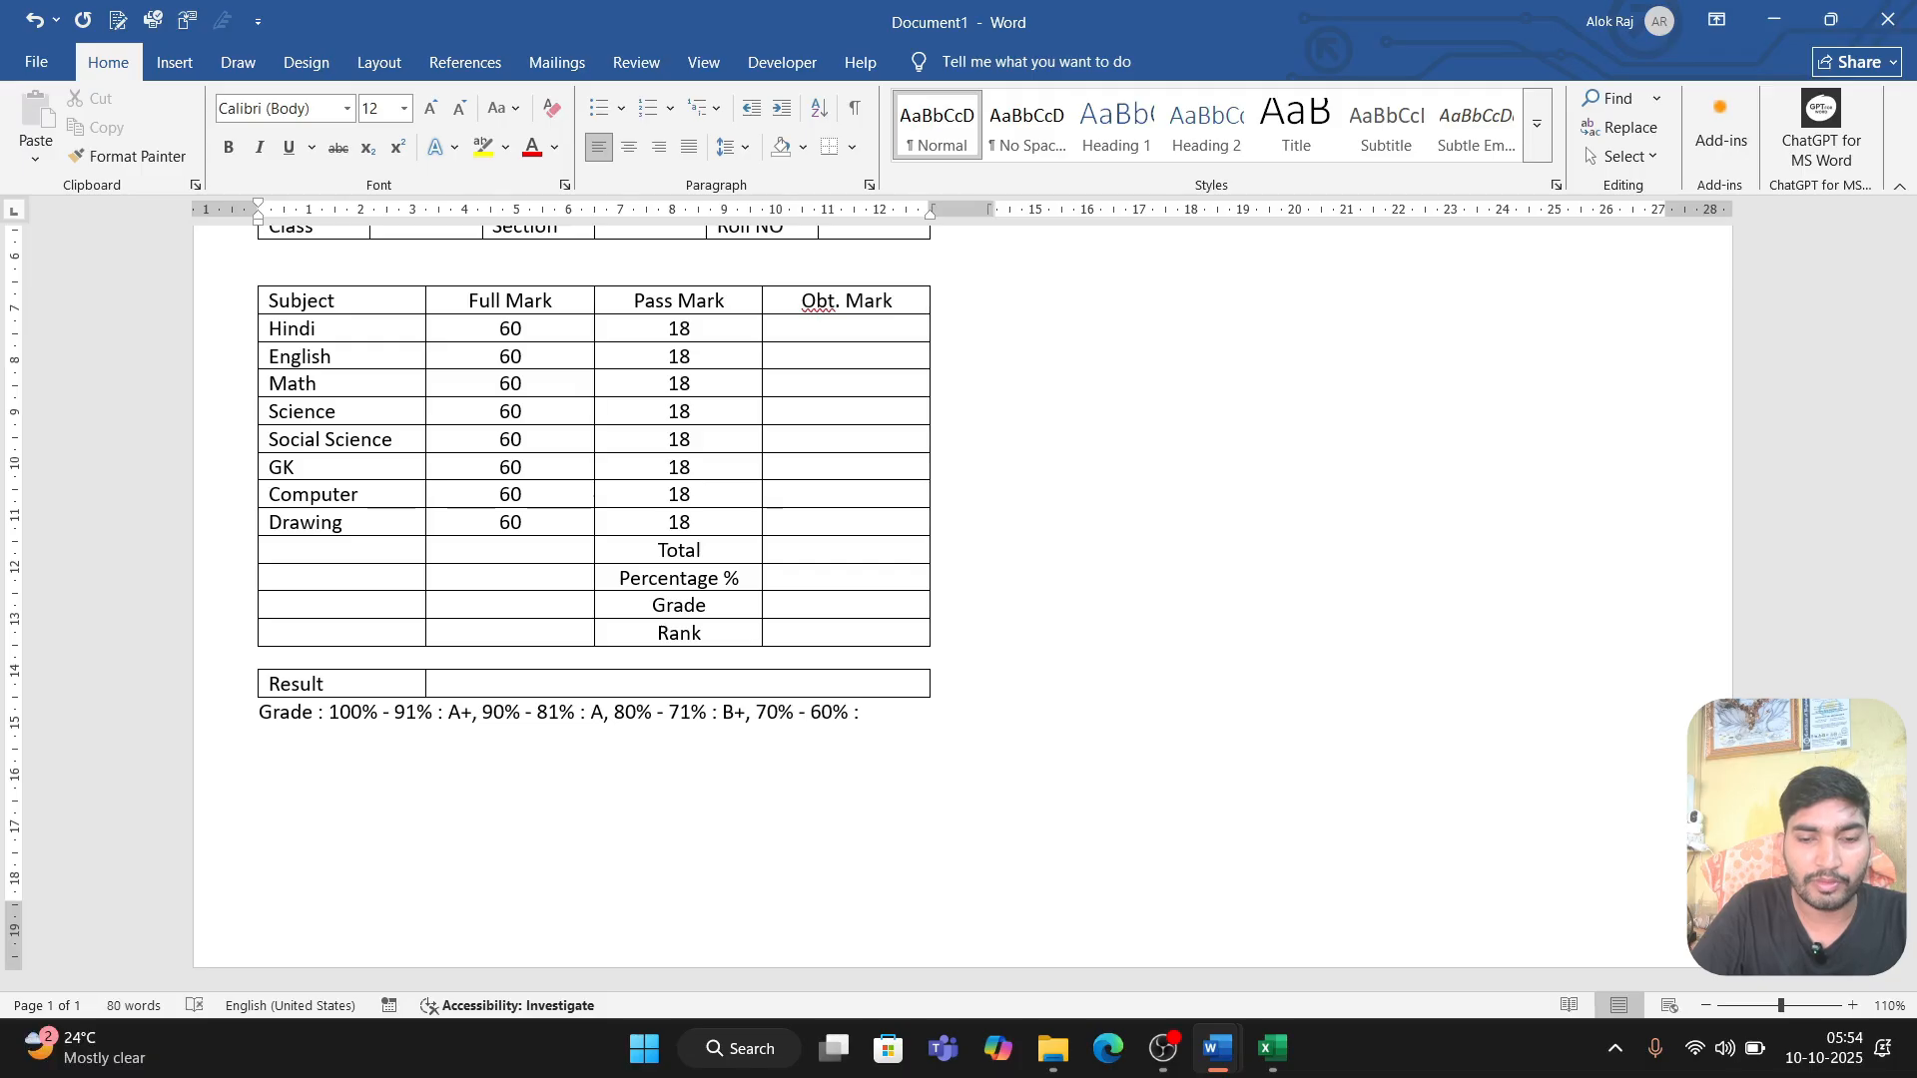
type(" C")
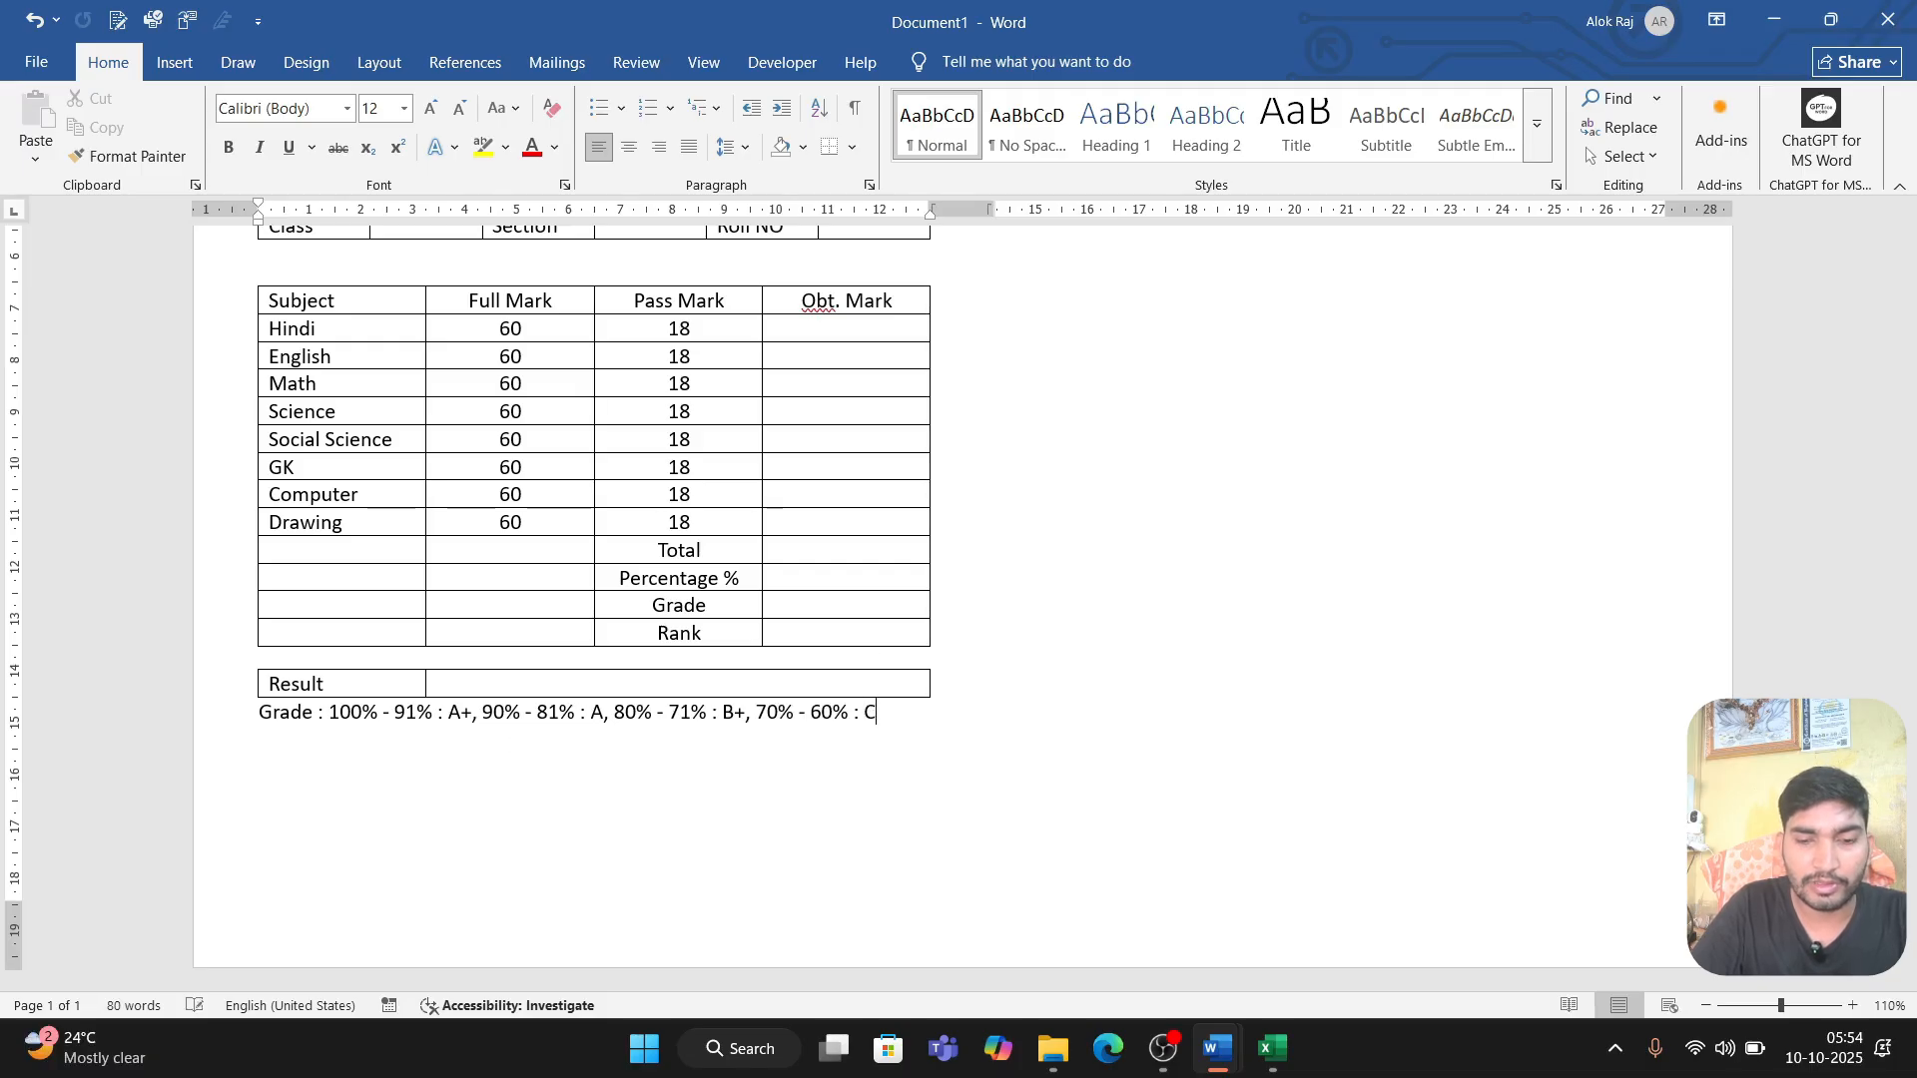
Step: Add the range "70% - 61% : B" to the grade key after B+, separated by a comma
key("BackSpace")
type("B")
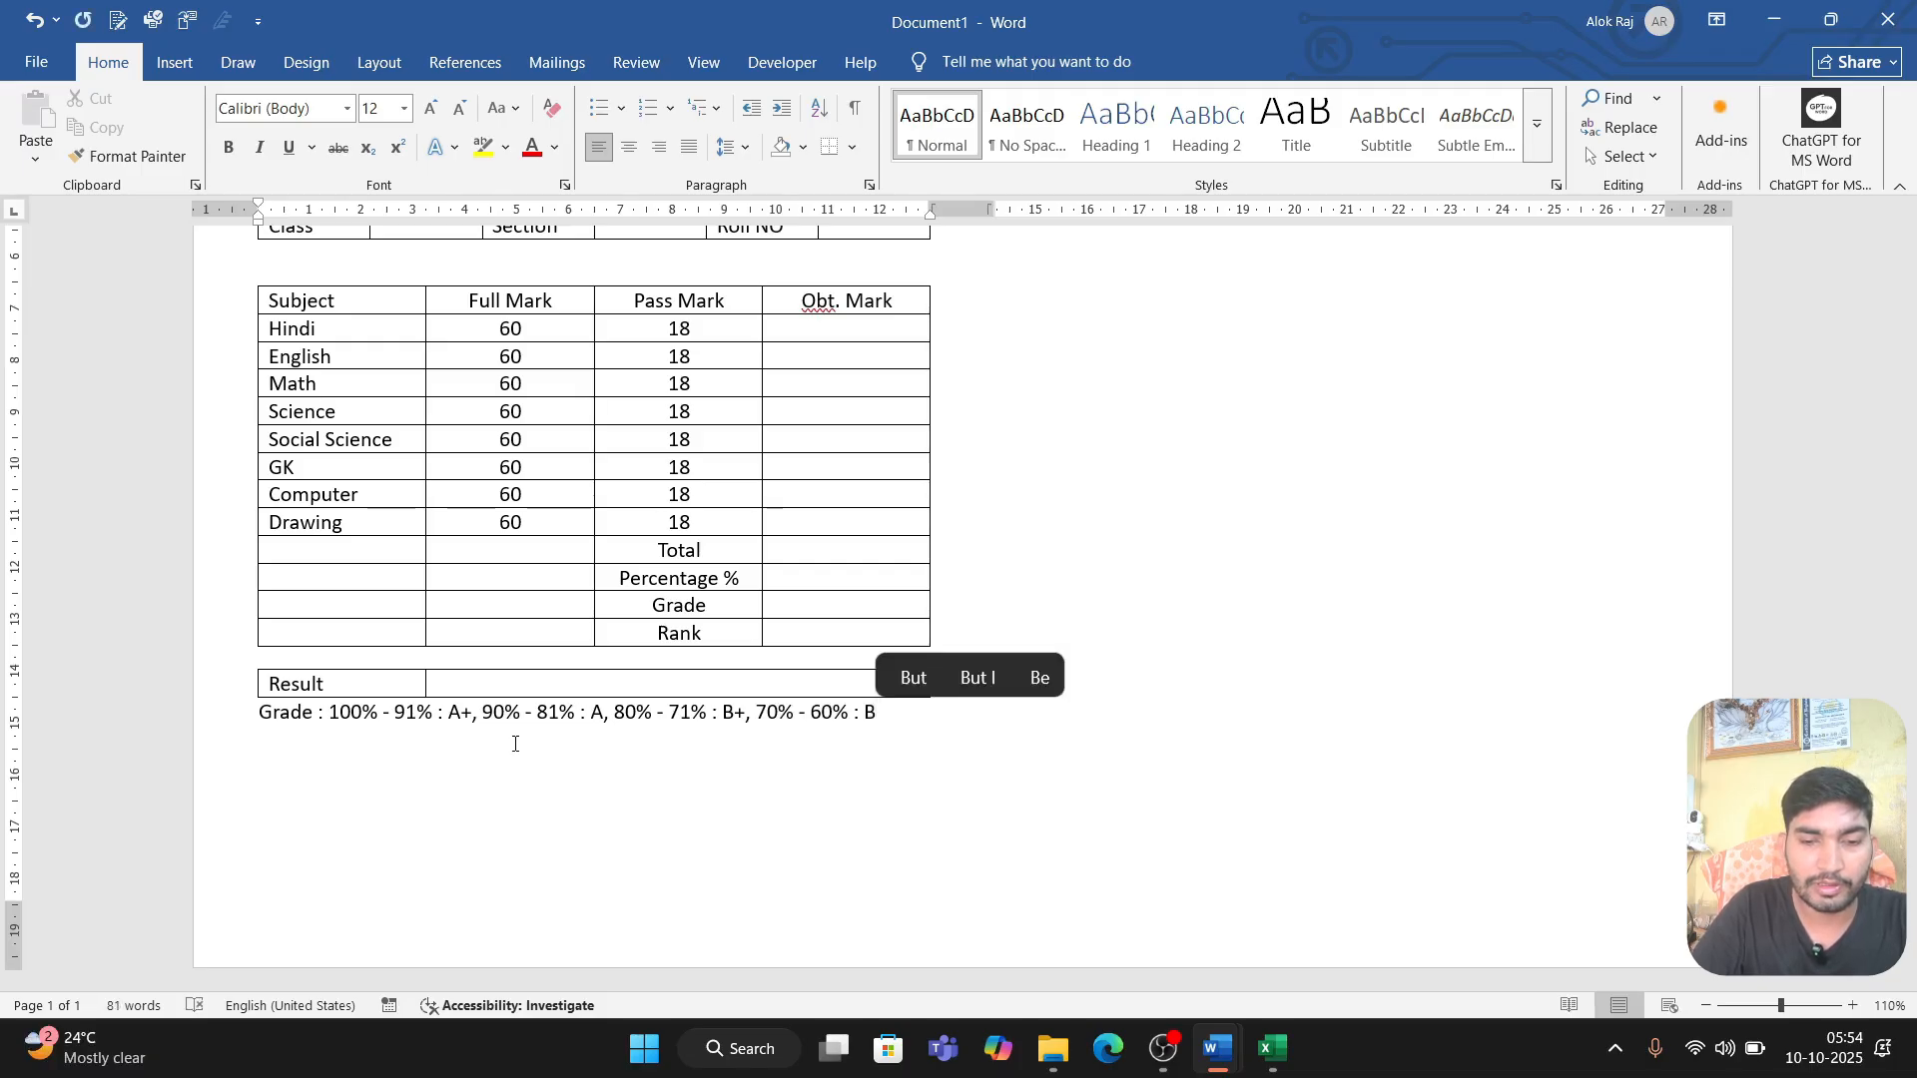
key("Right")
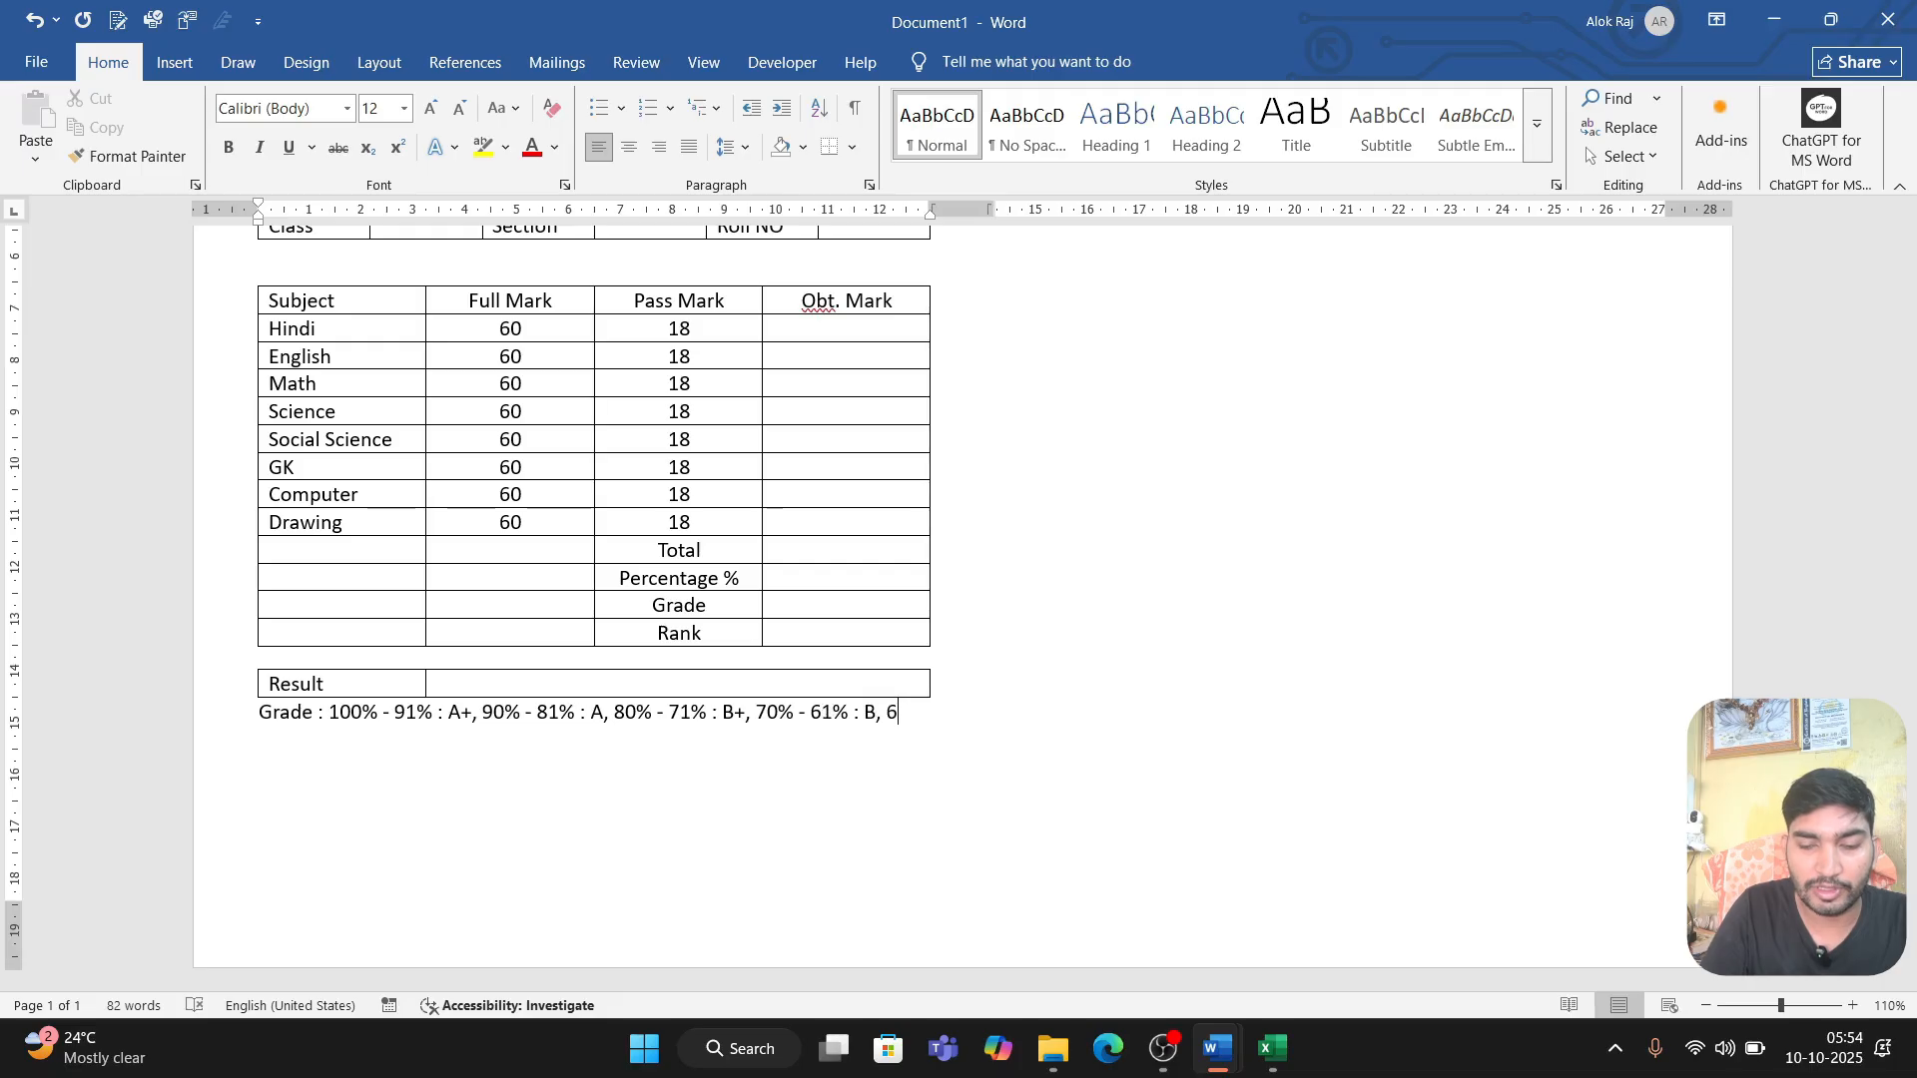
Step: Complete the grade key's next range after B so that it reads "60% - 51% : C+"
type("0% - ")
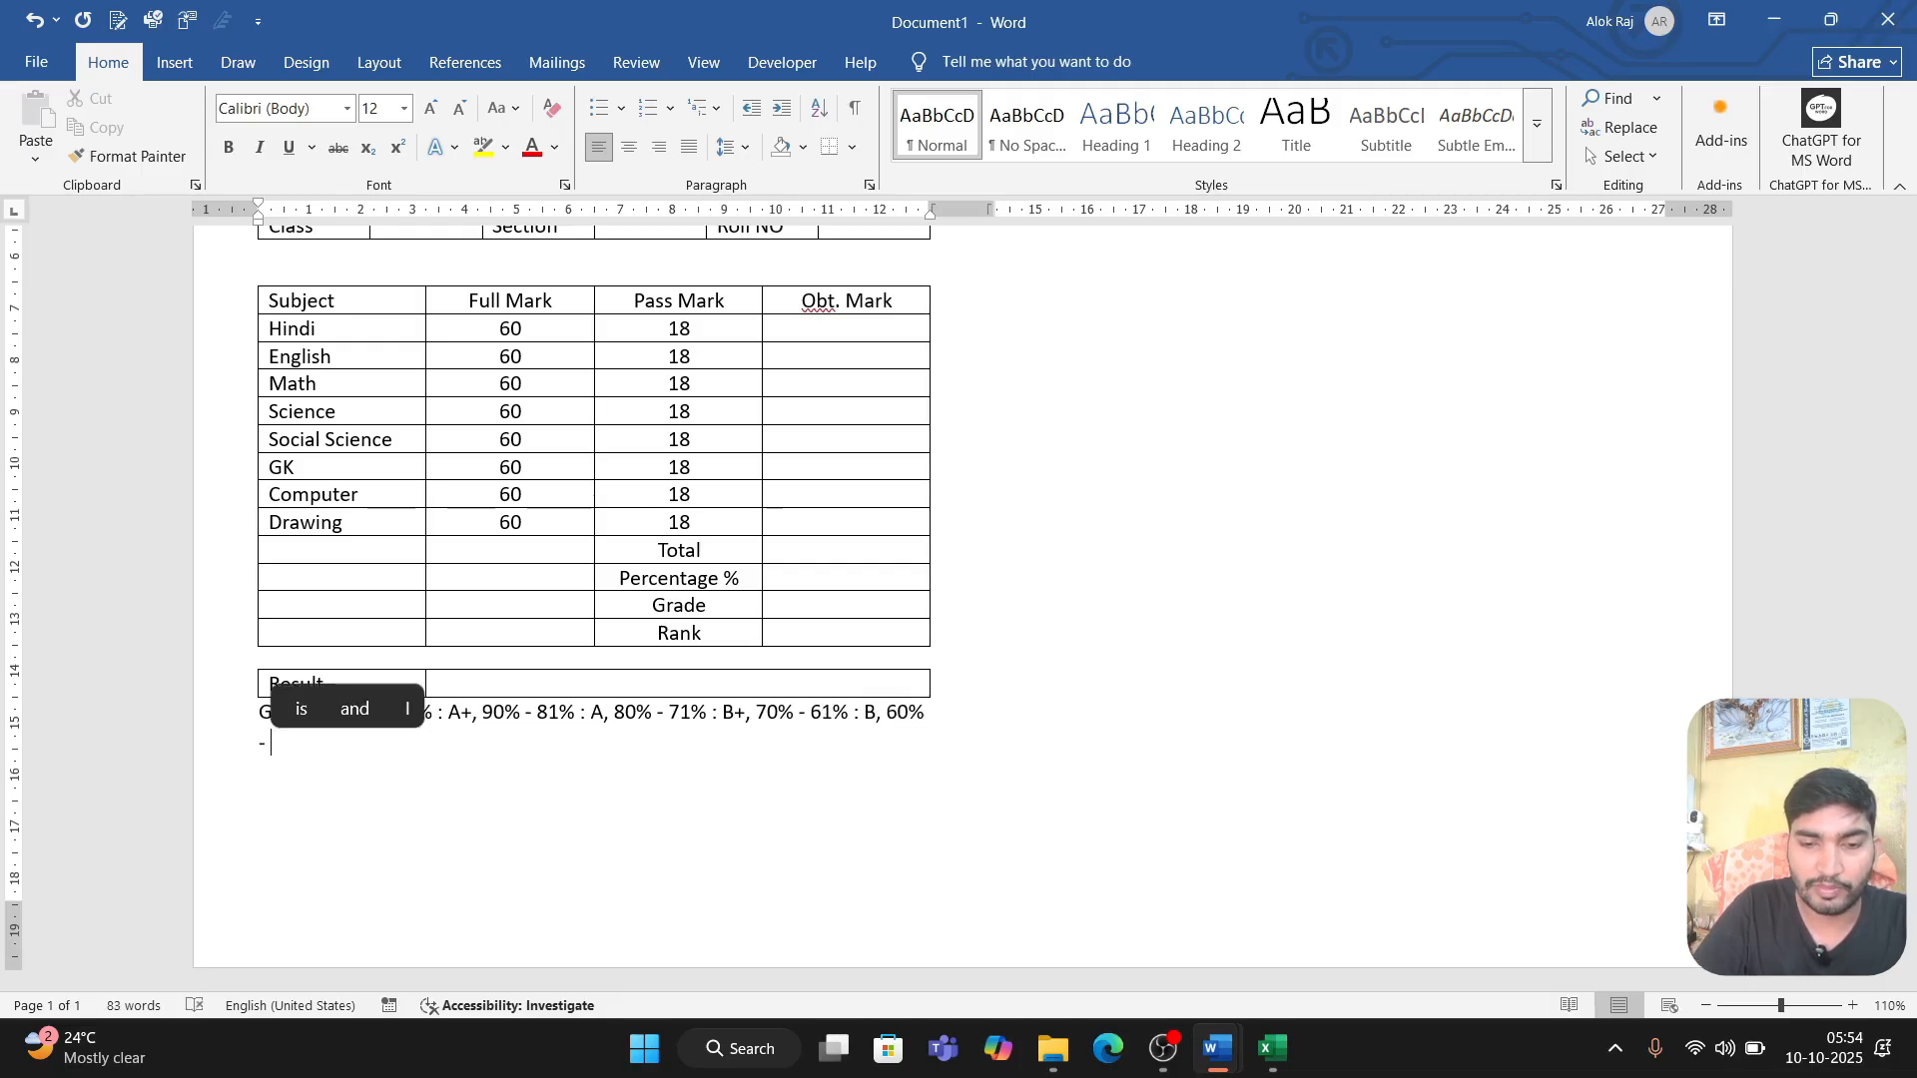
type("5")
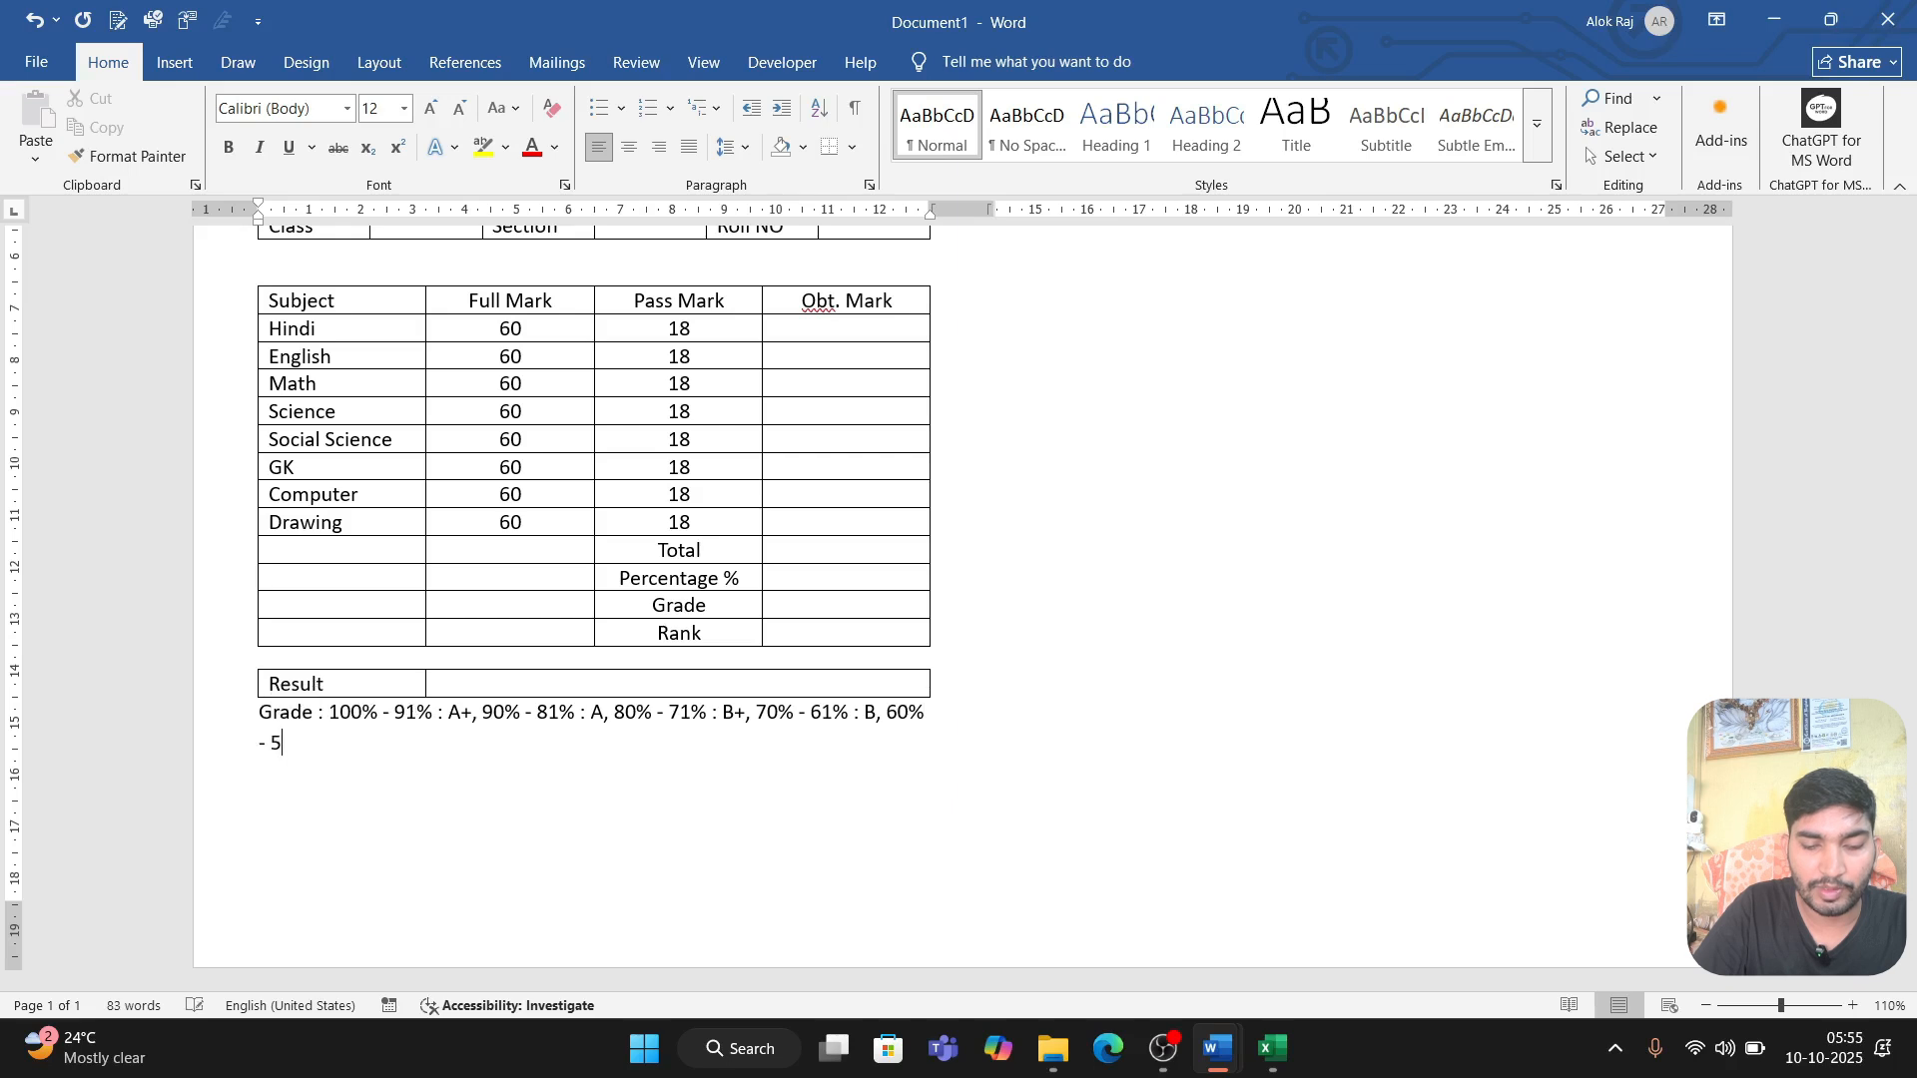
type("1% : ")
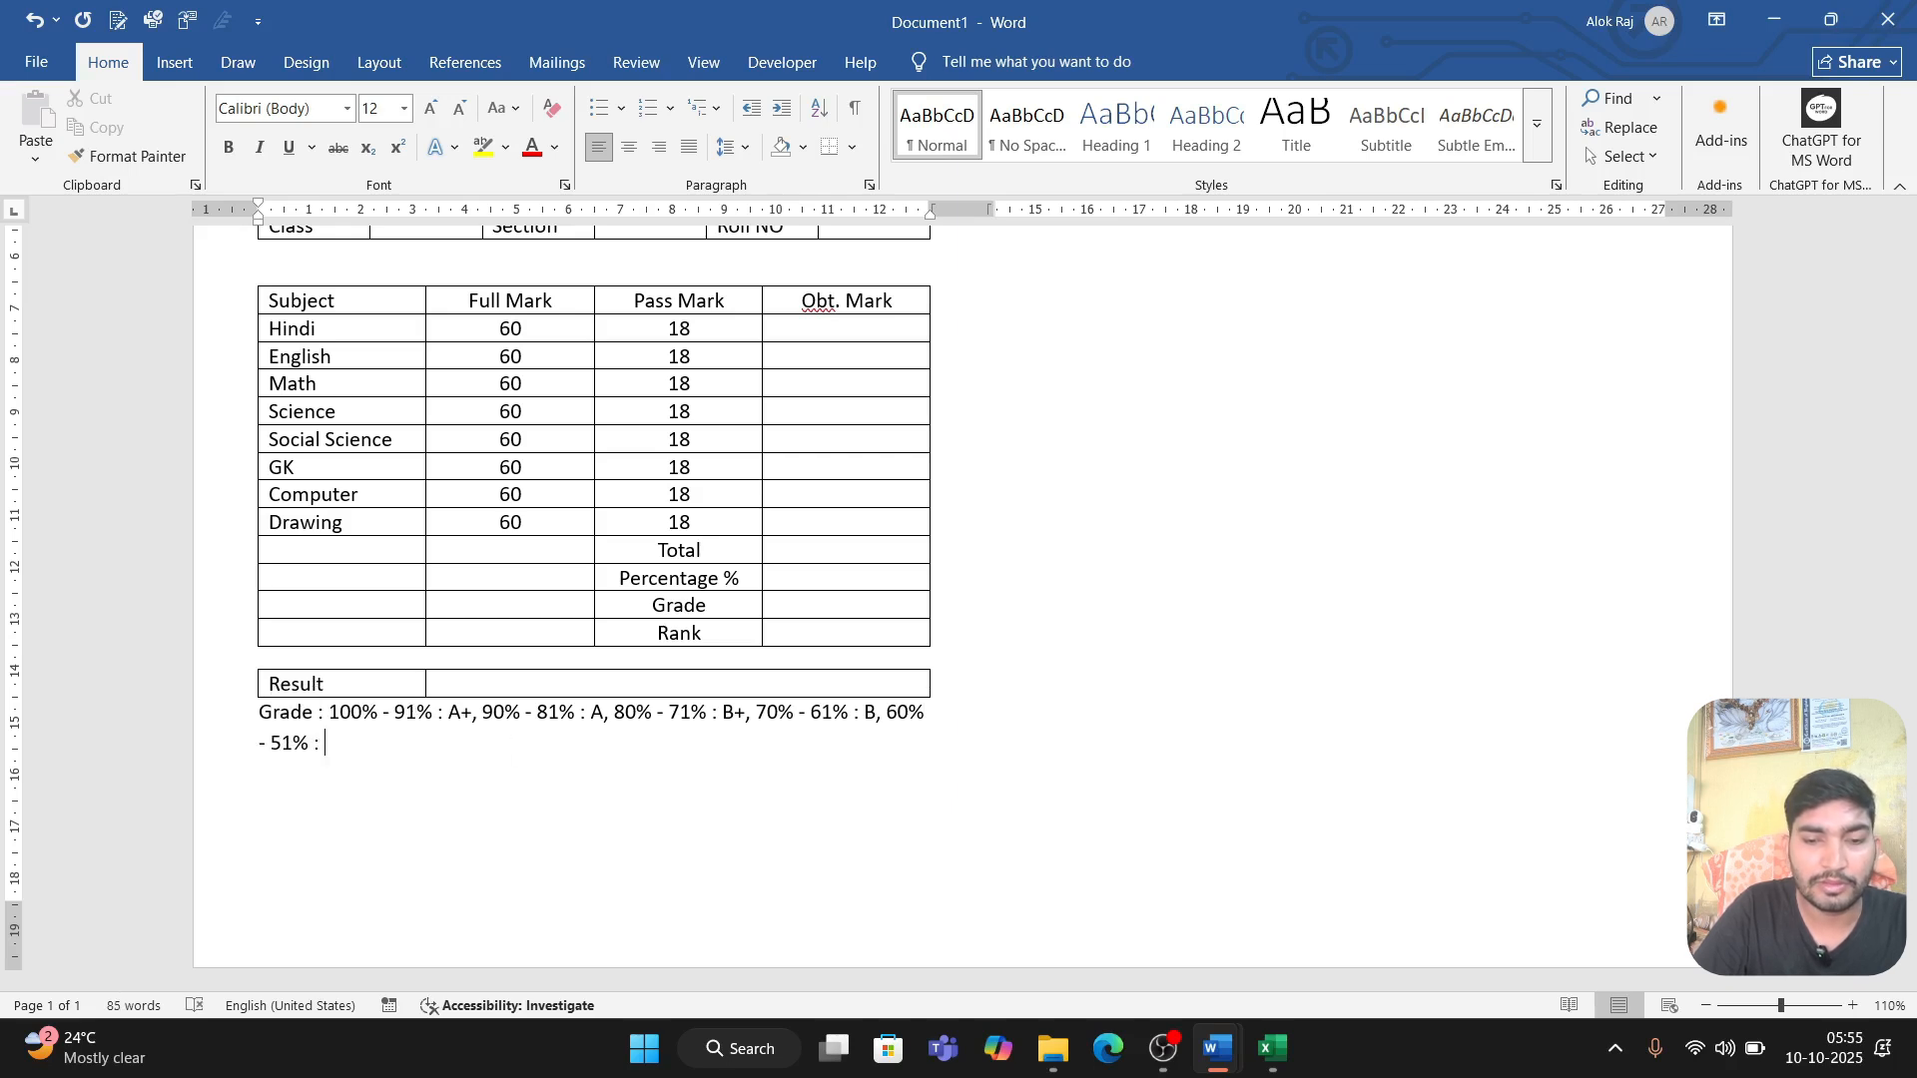
type("C+")
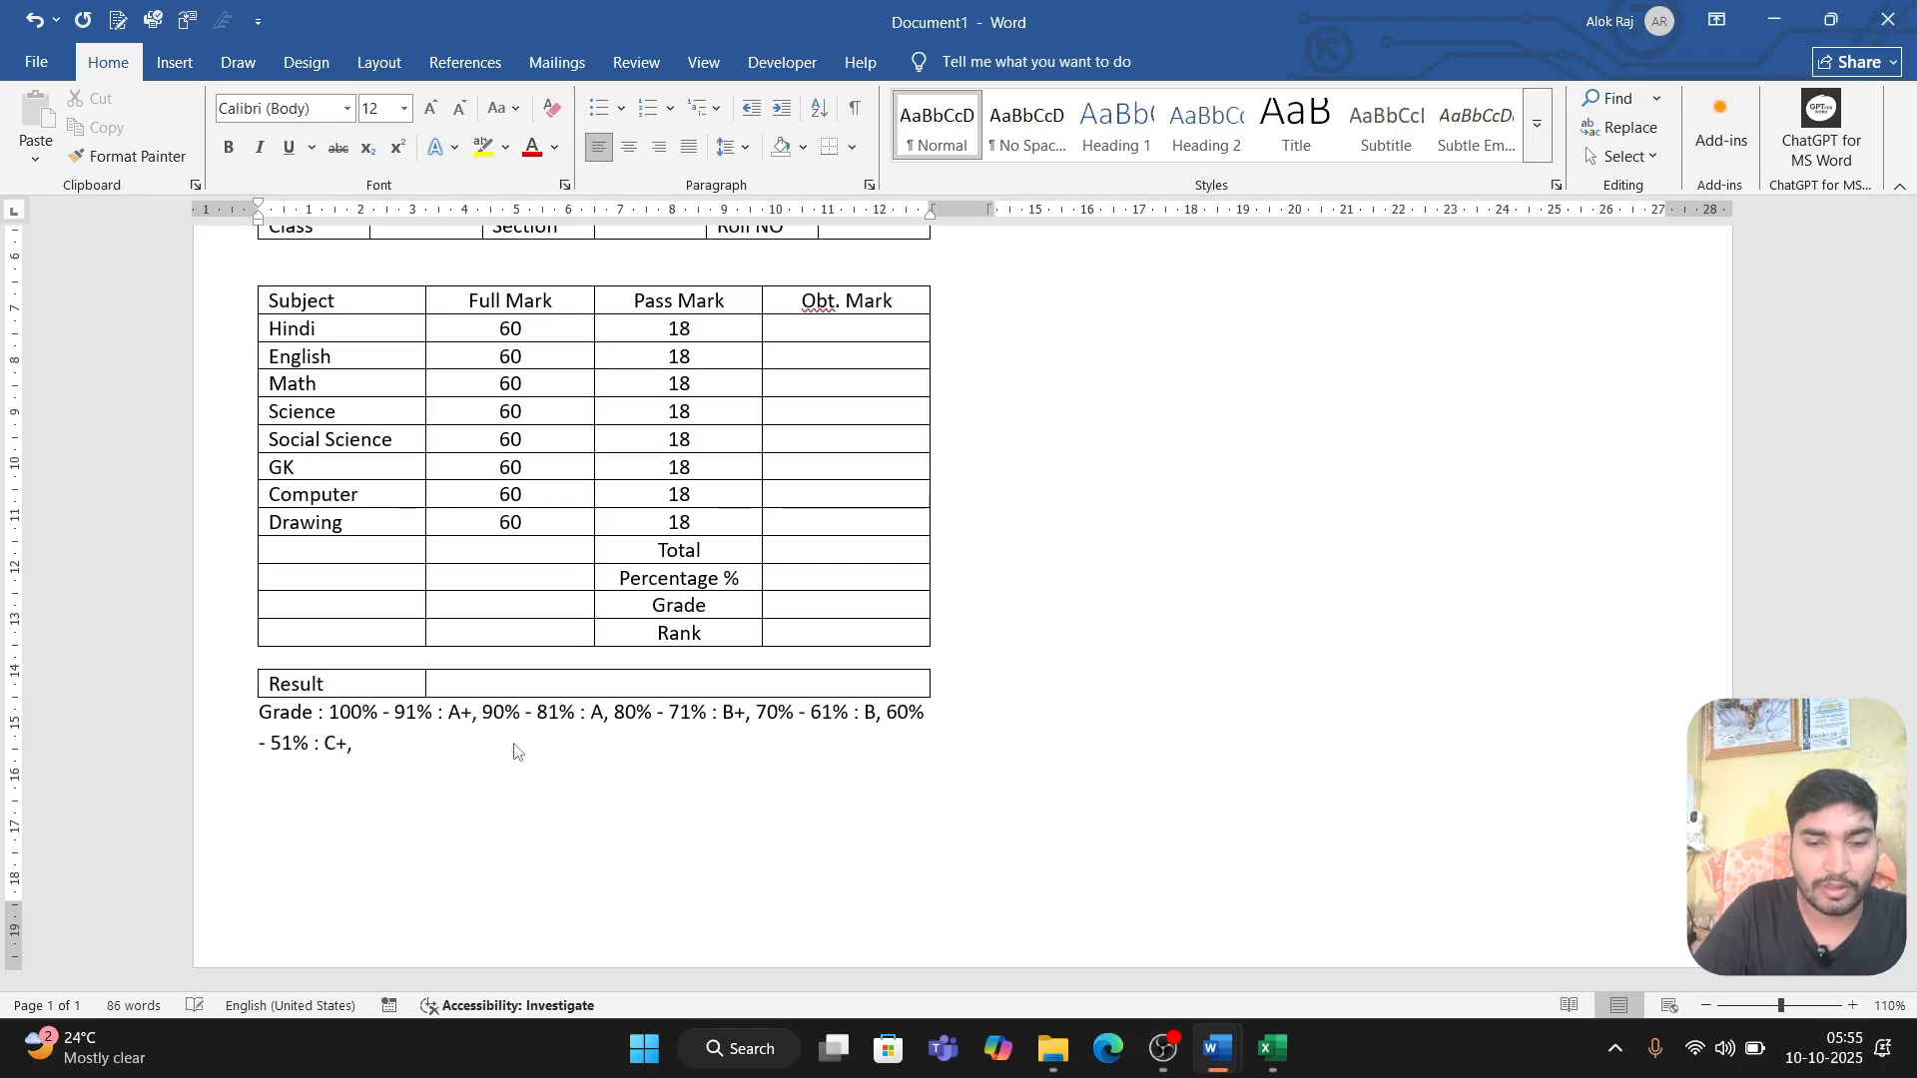
type(", 5")
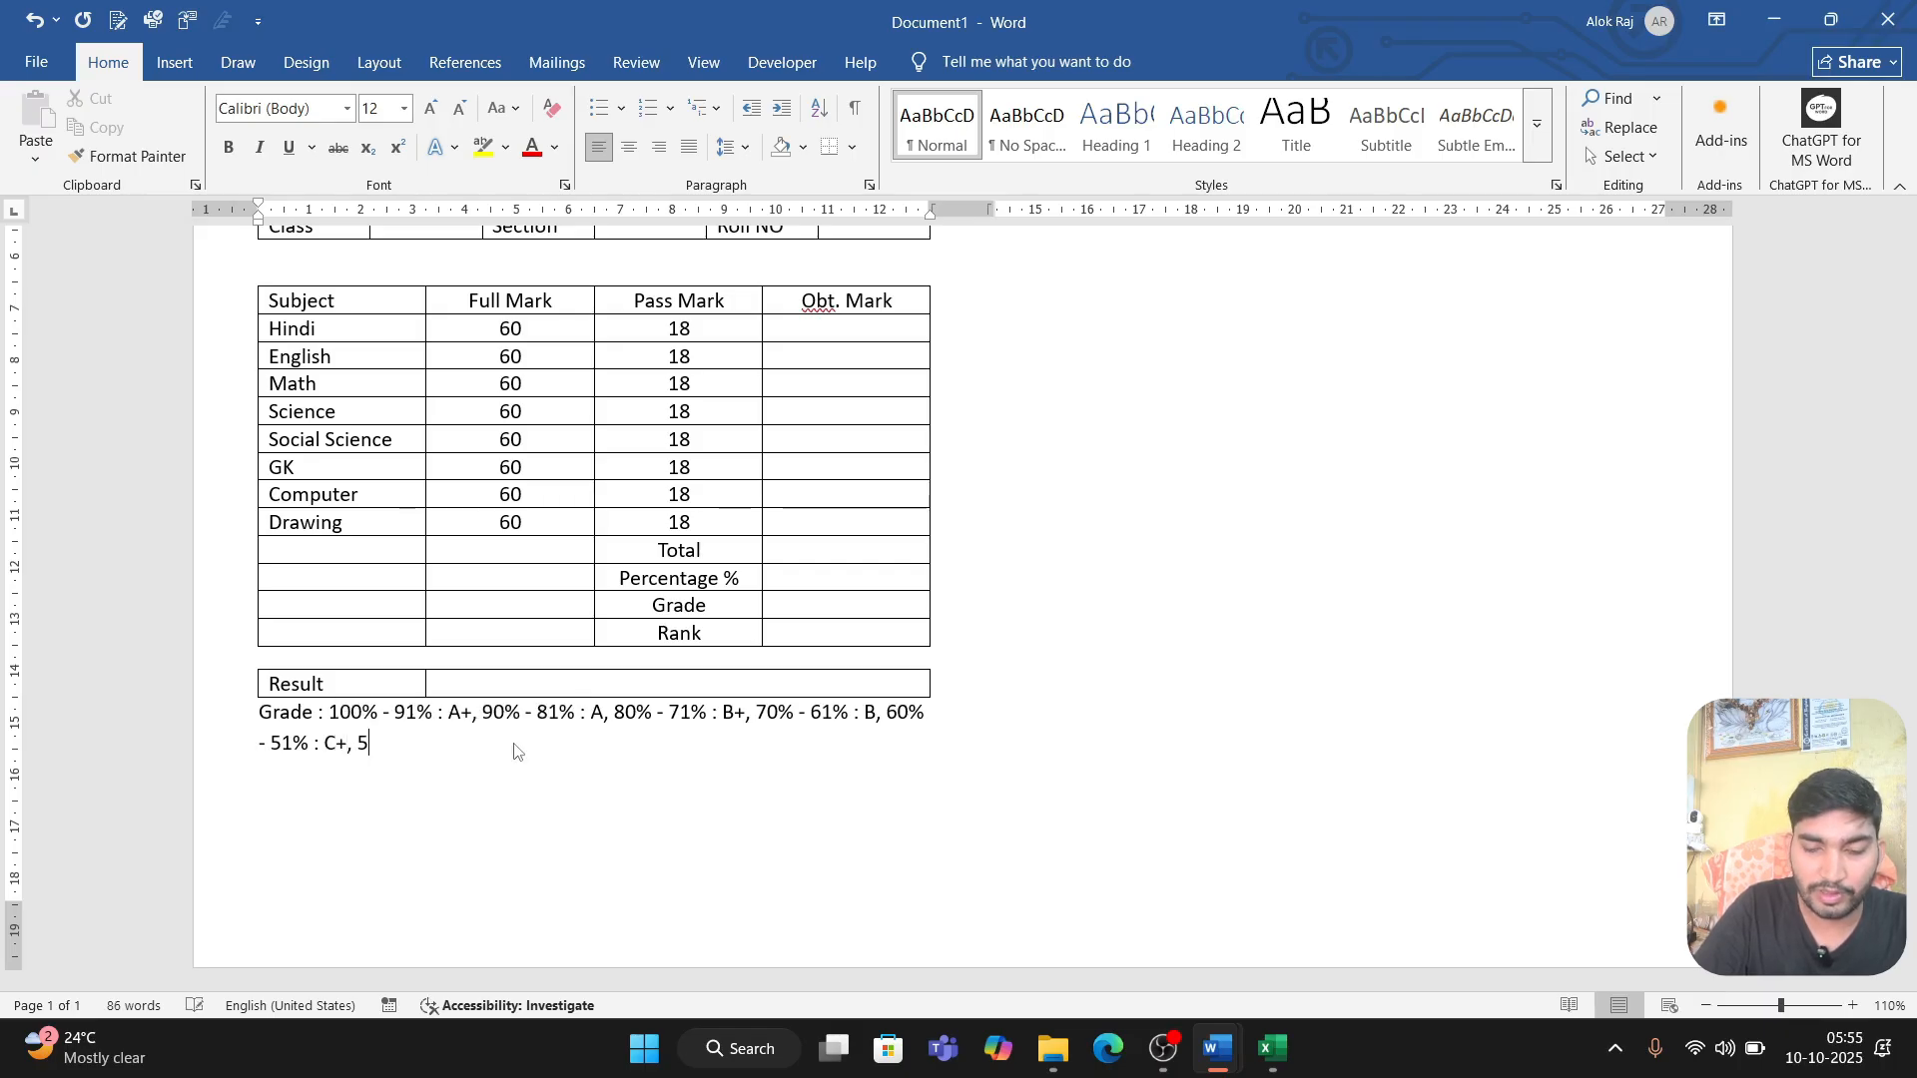
type("0% -")
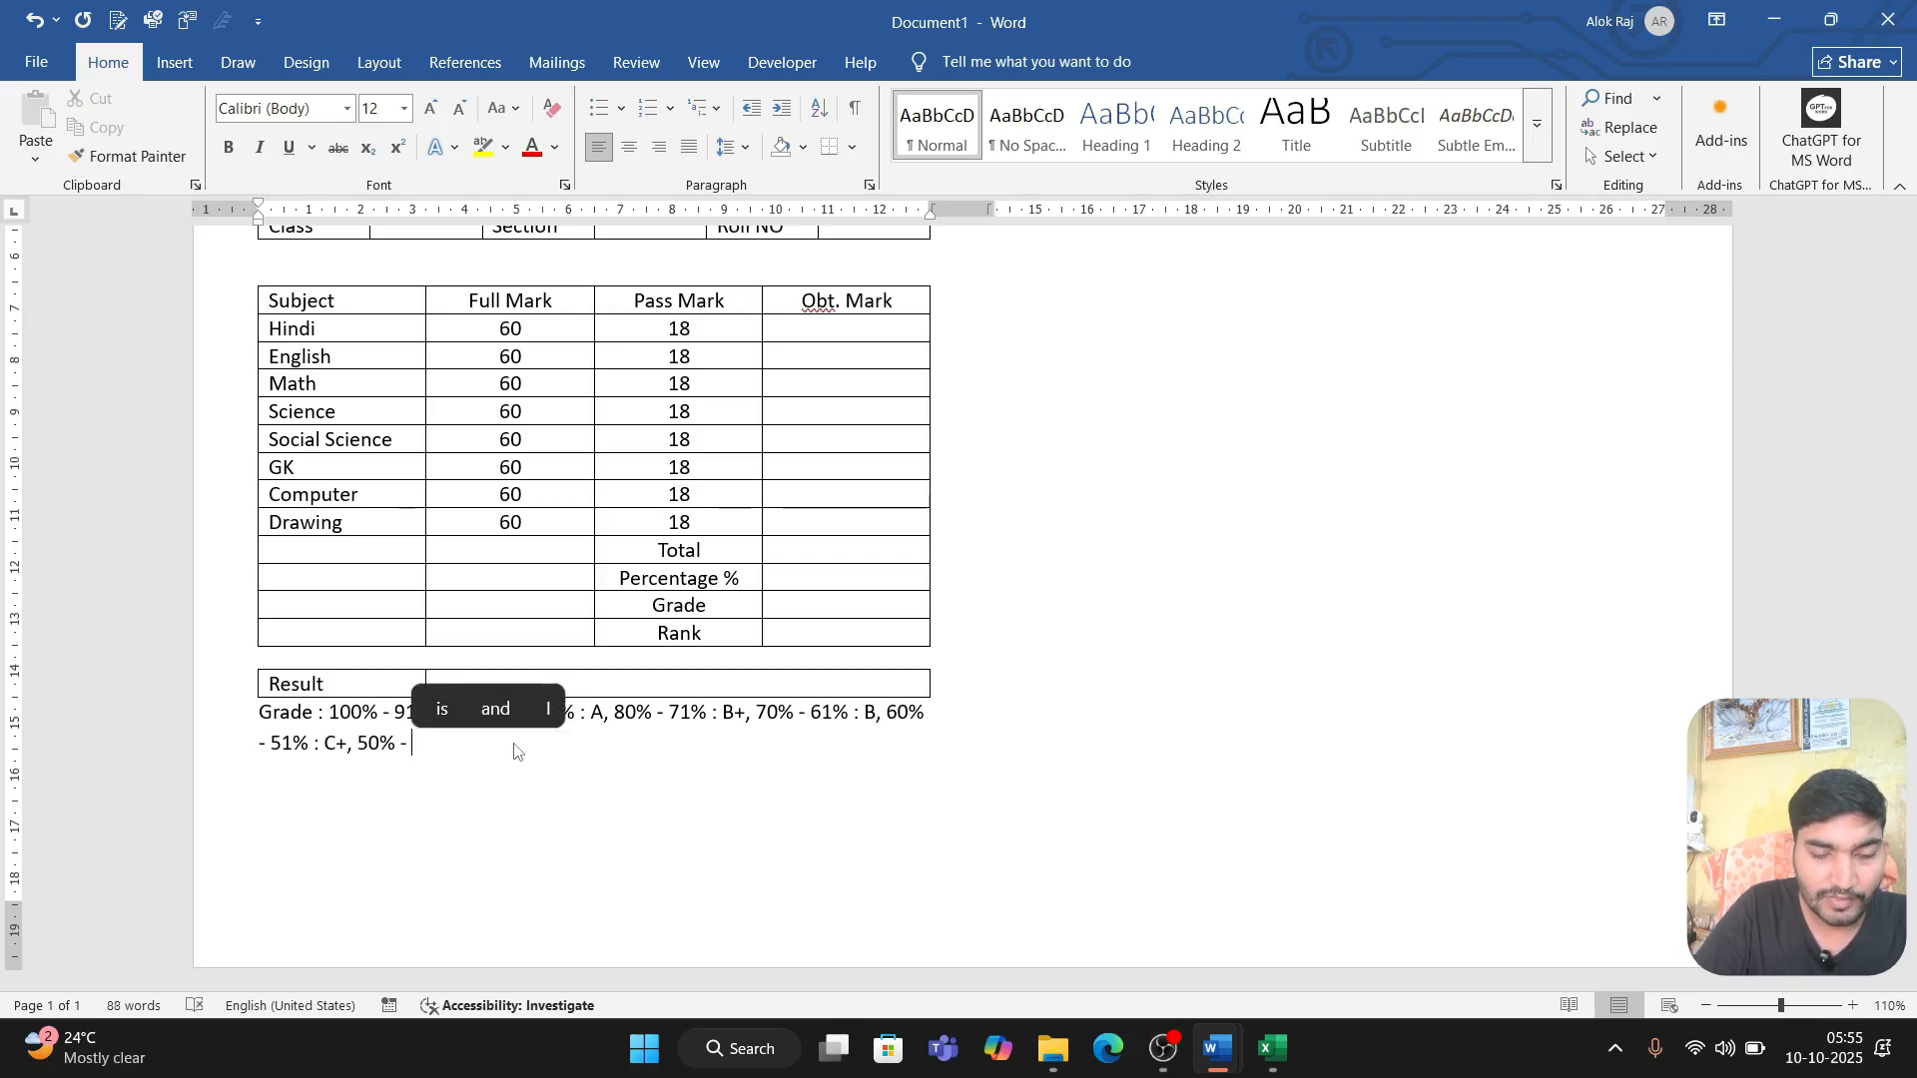
Step: Continue the grade key after C+ with the range ", 50% - 41%: C,"
type("41")
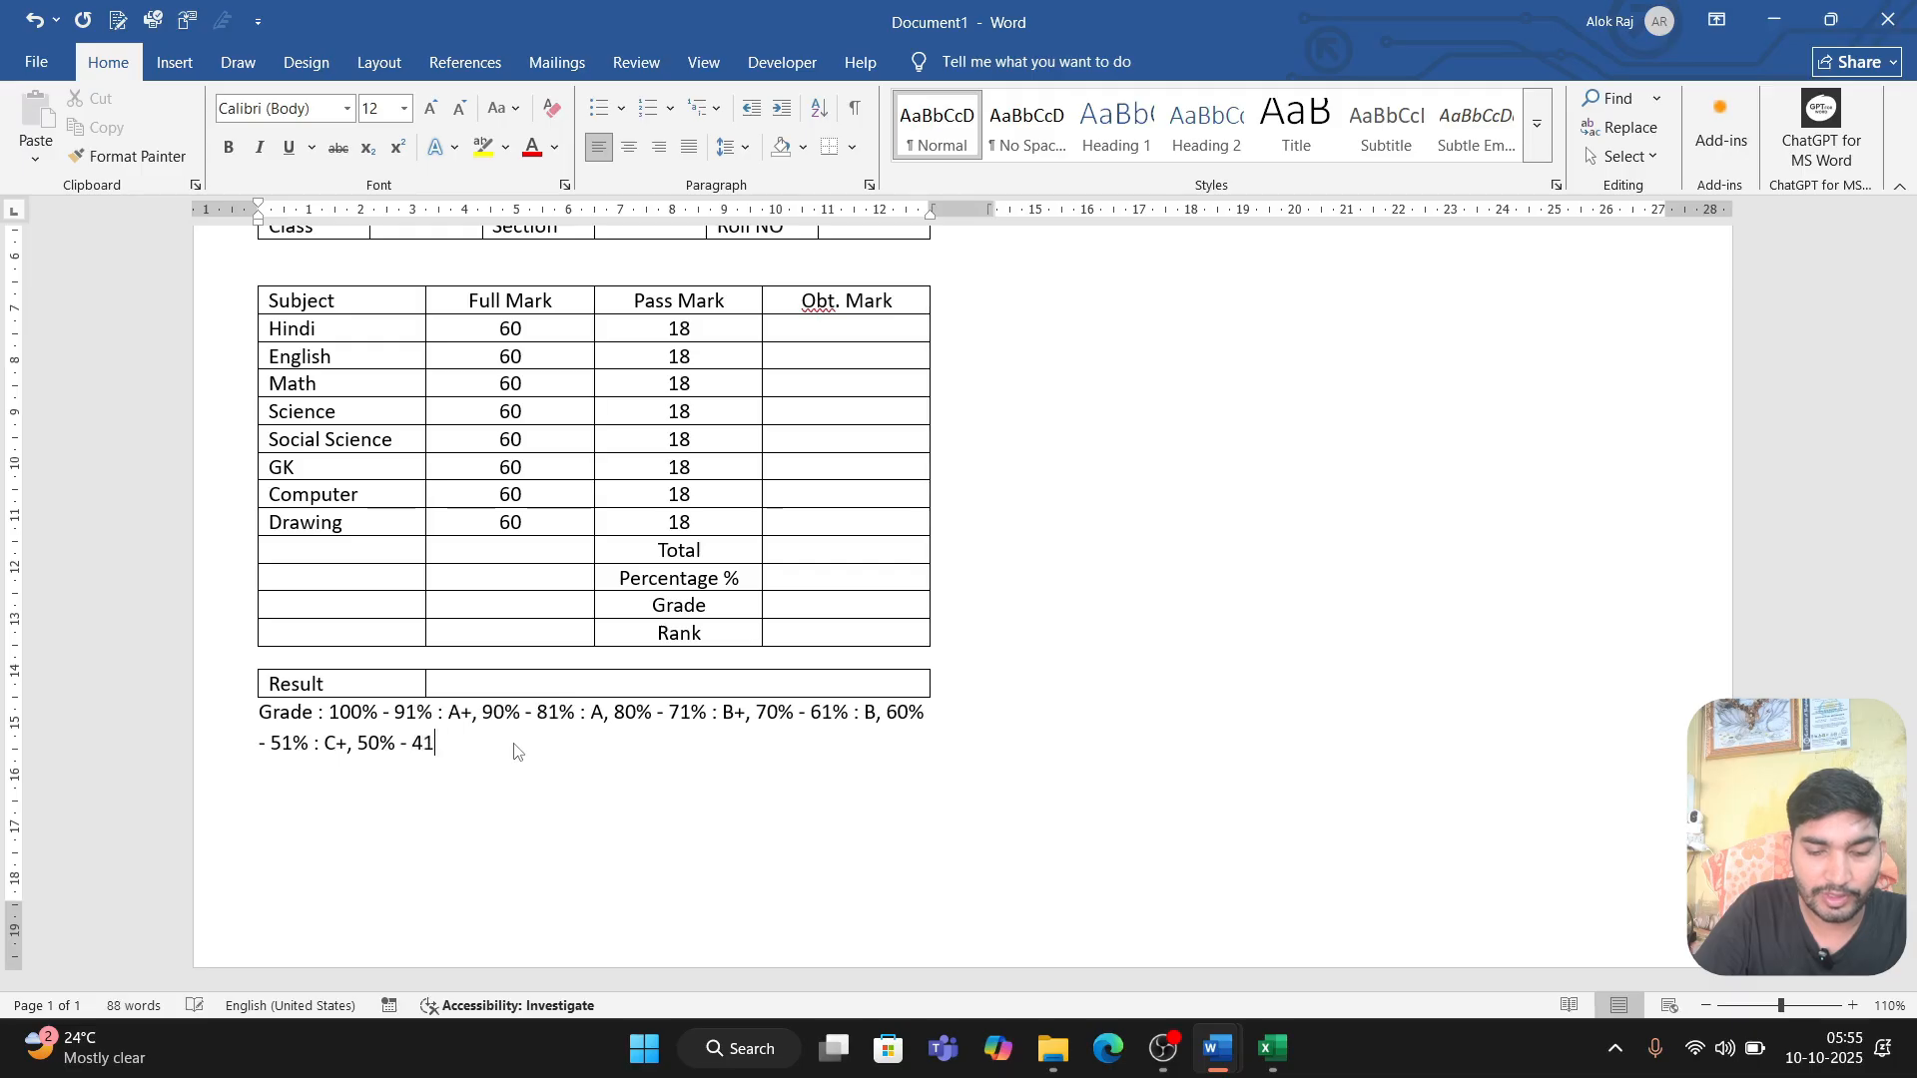
type("%:")
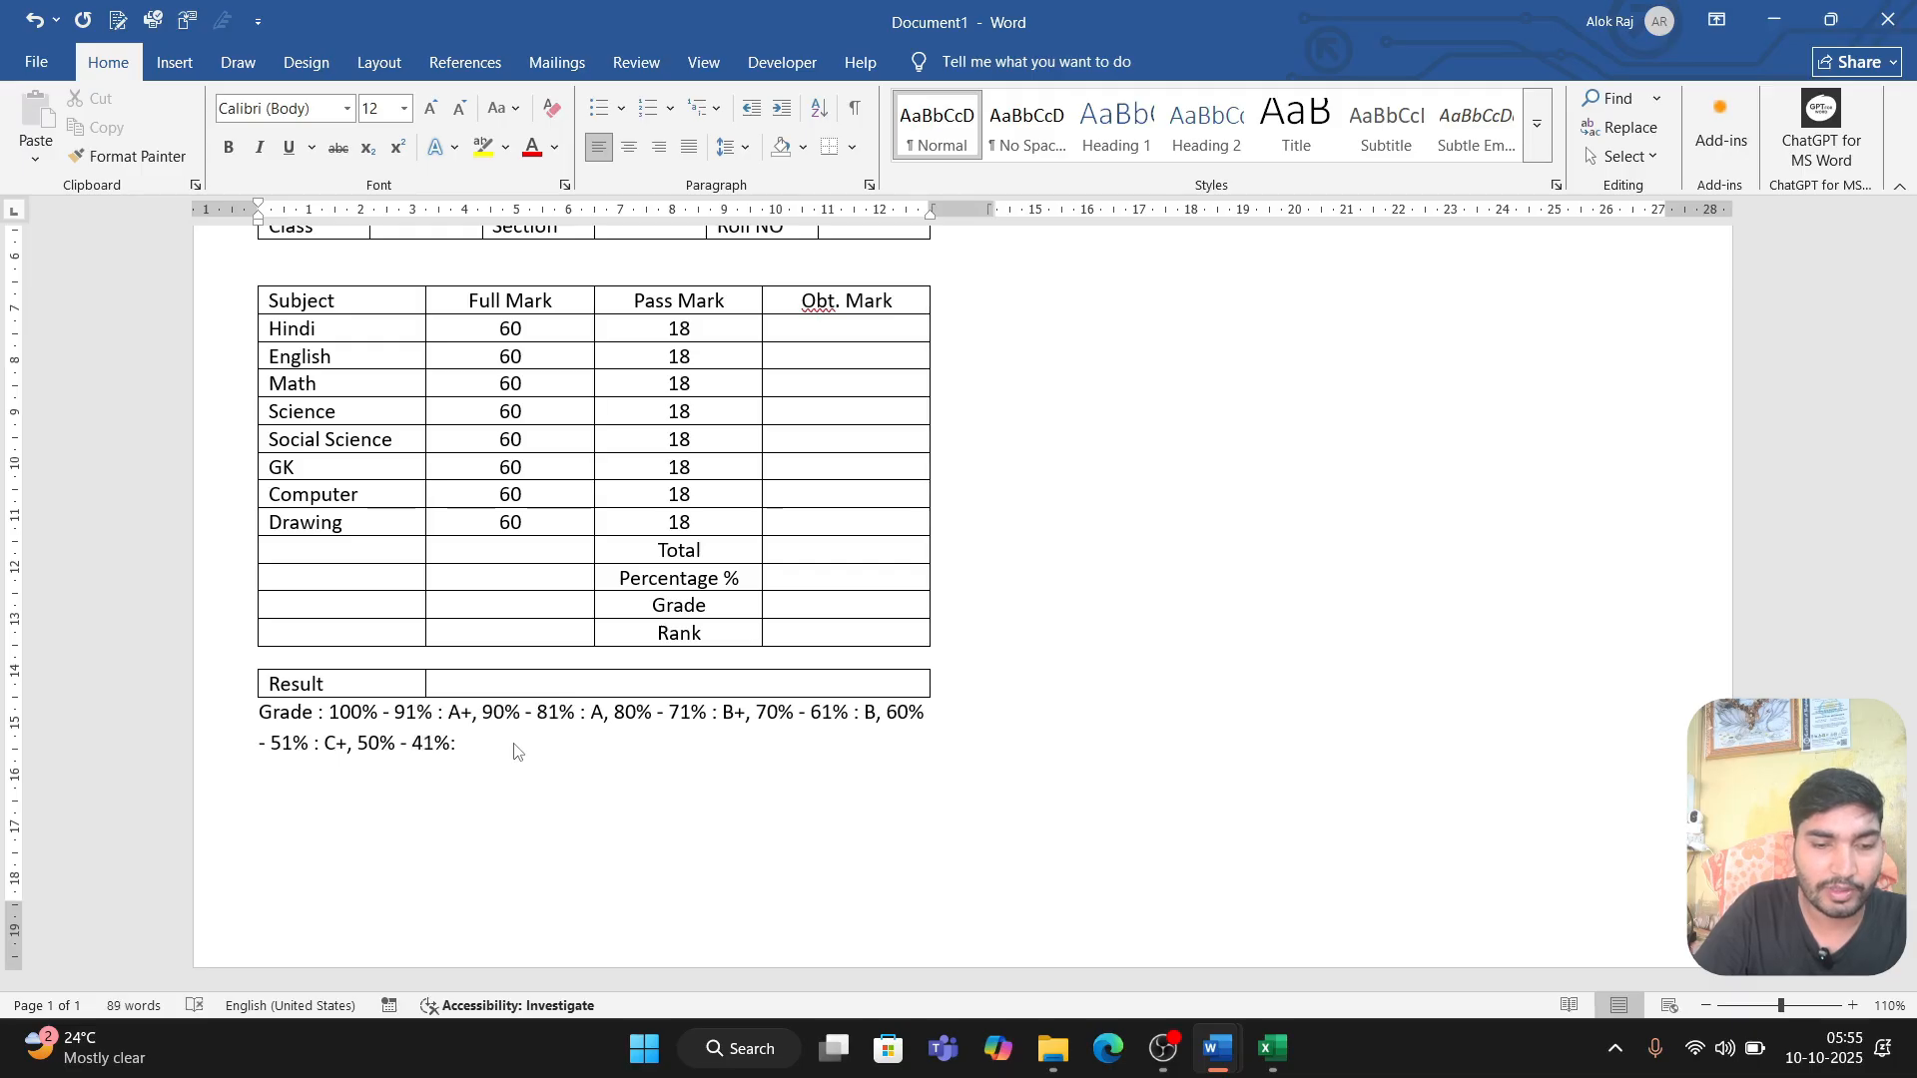
type(" C, ")
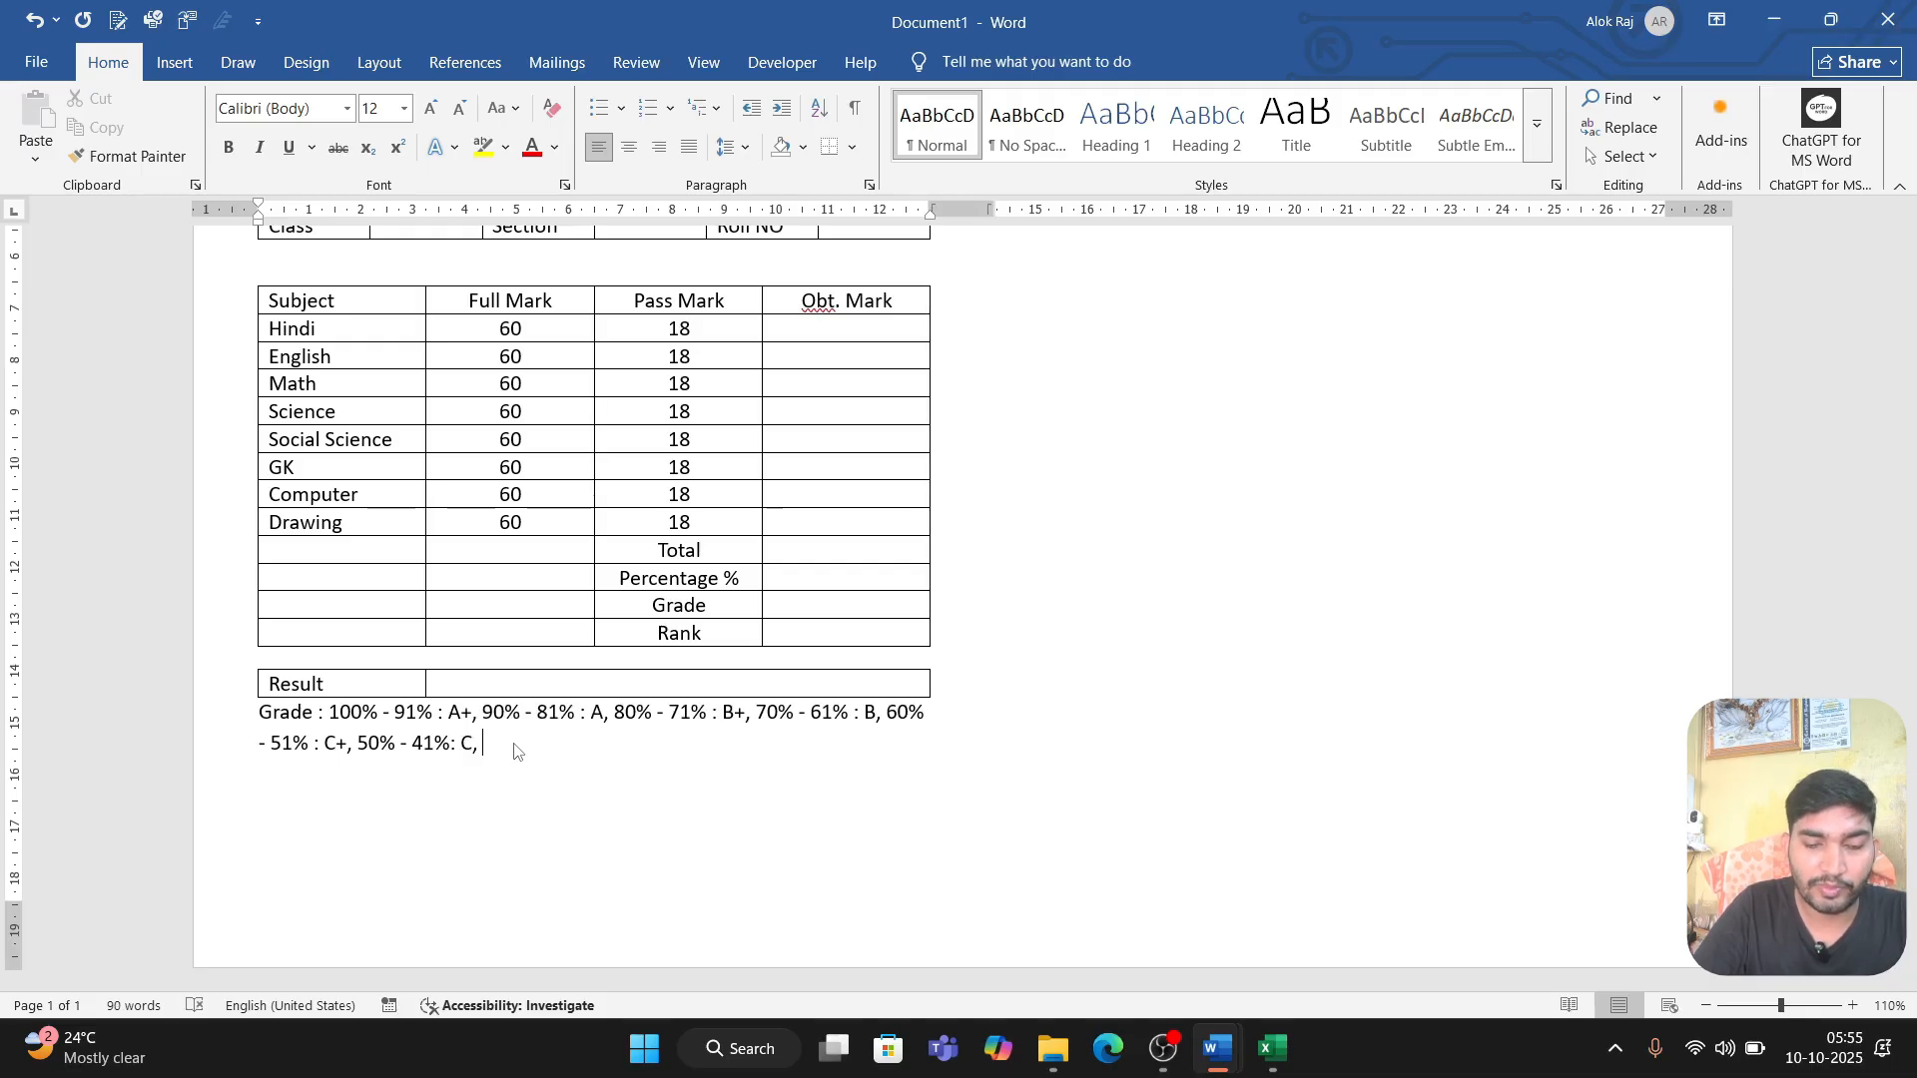
type("40%")
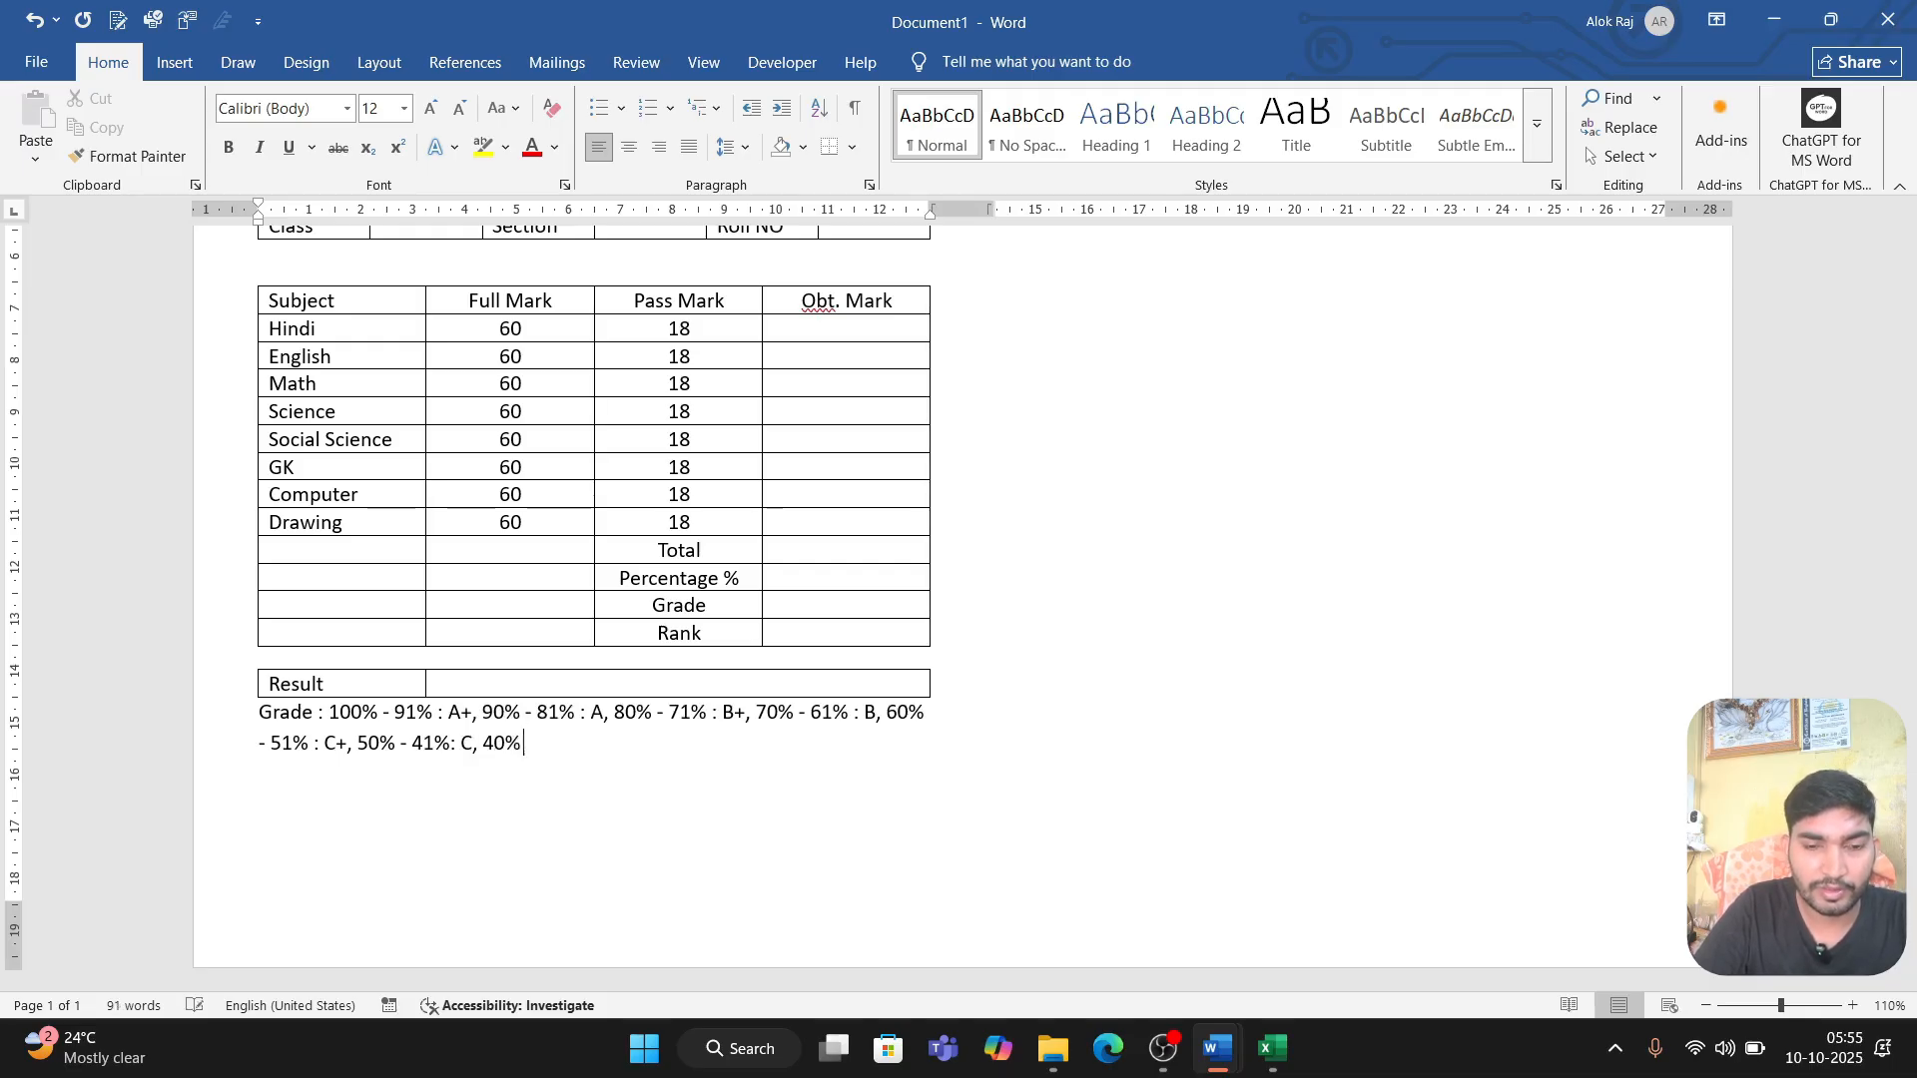
type(" - 30")
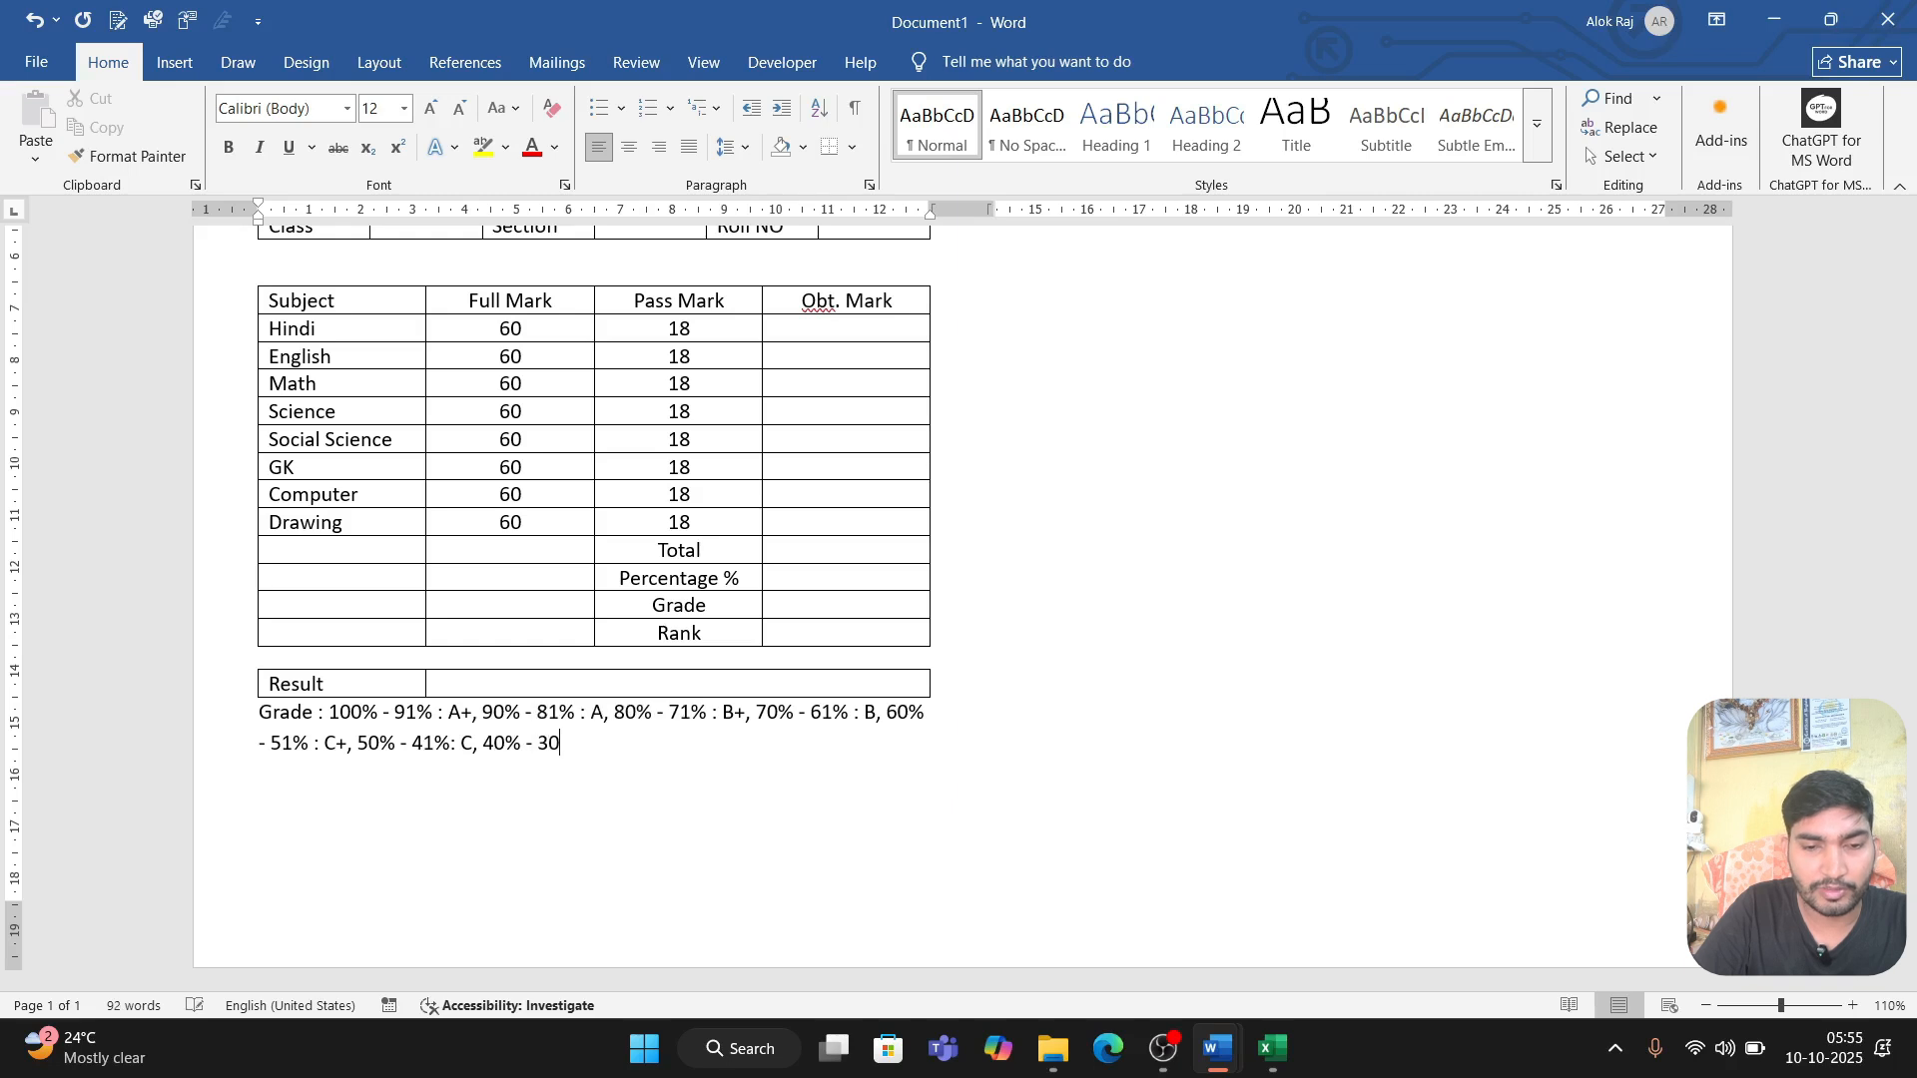
type("% : ")
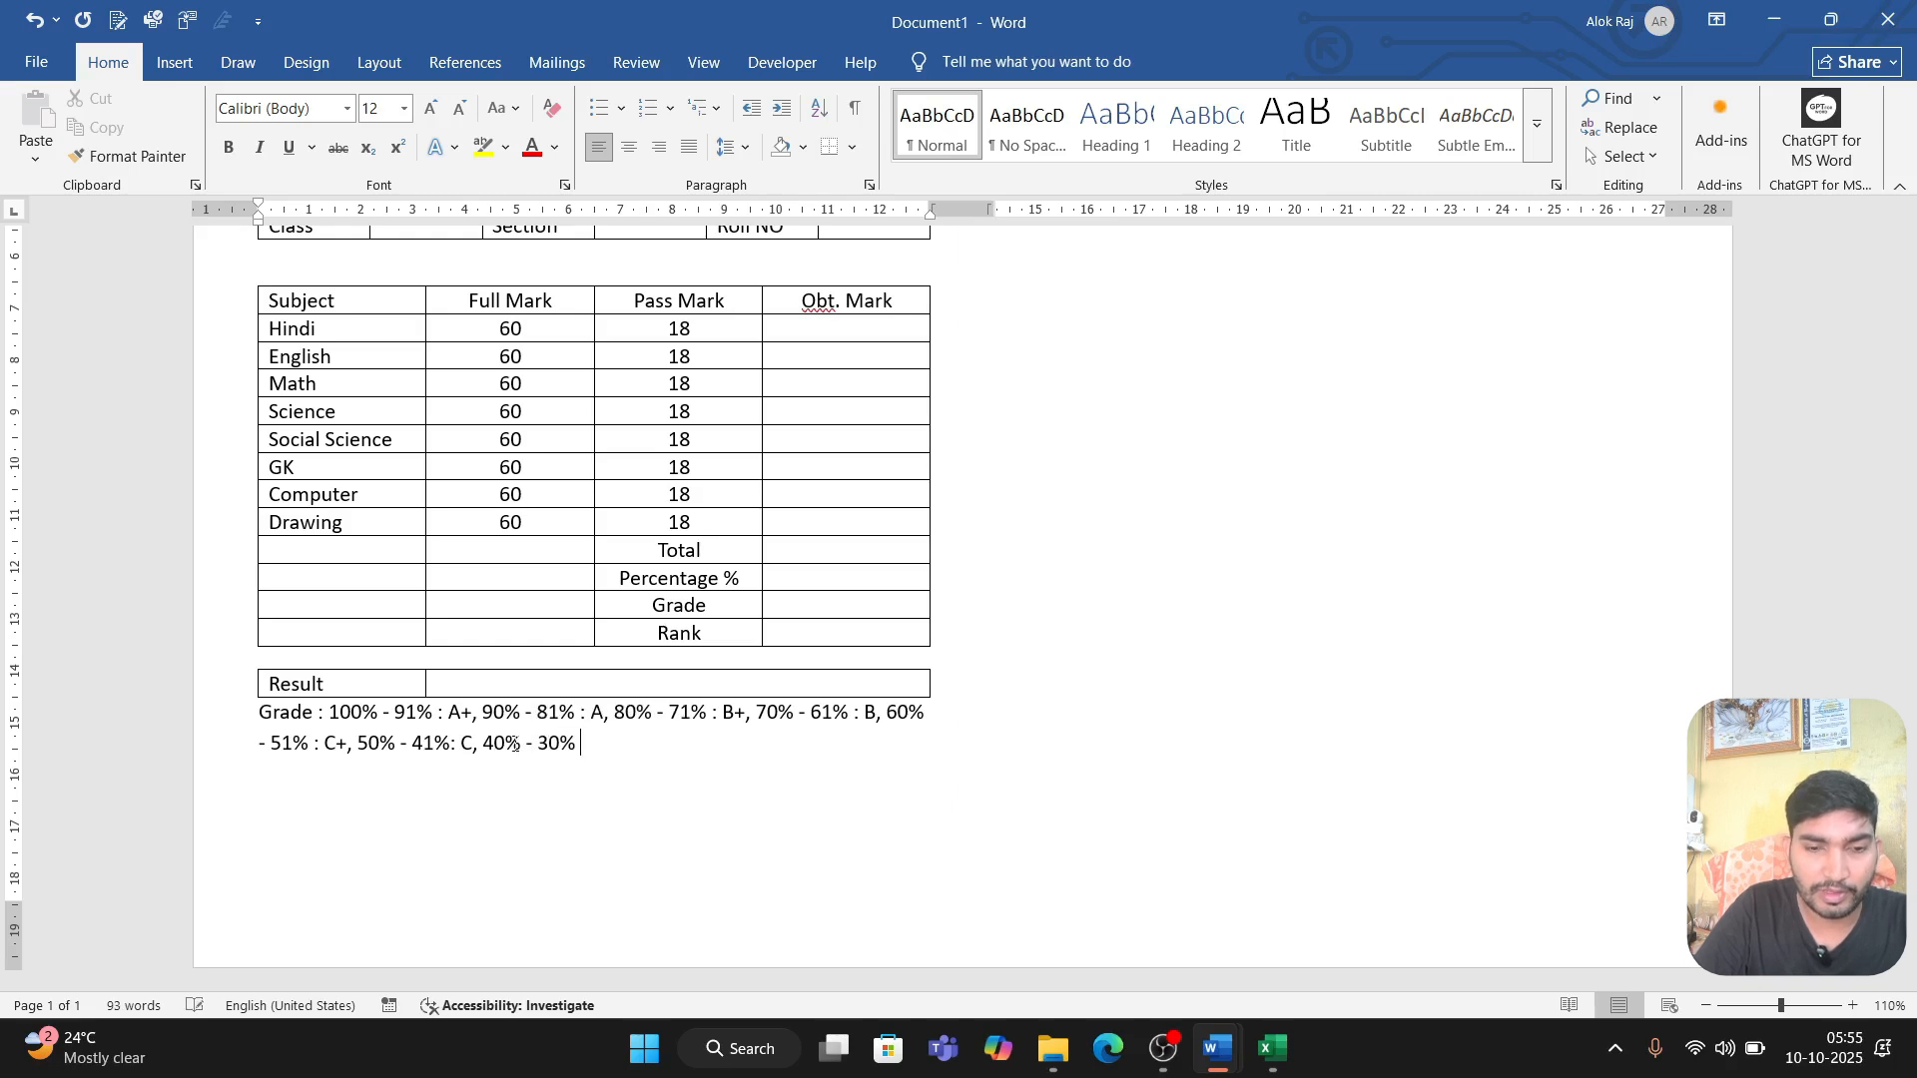
type("D,")
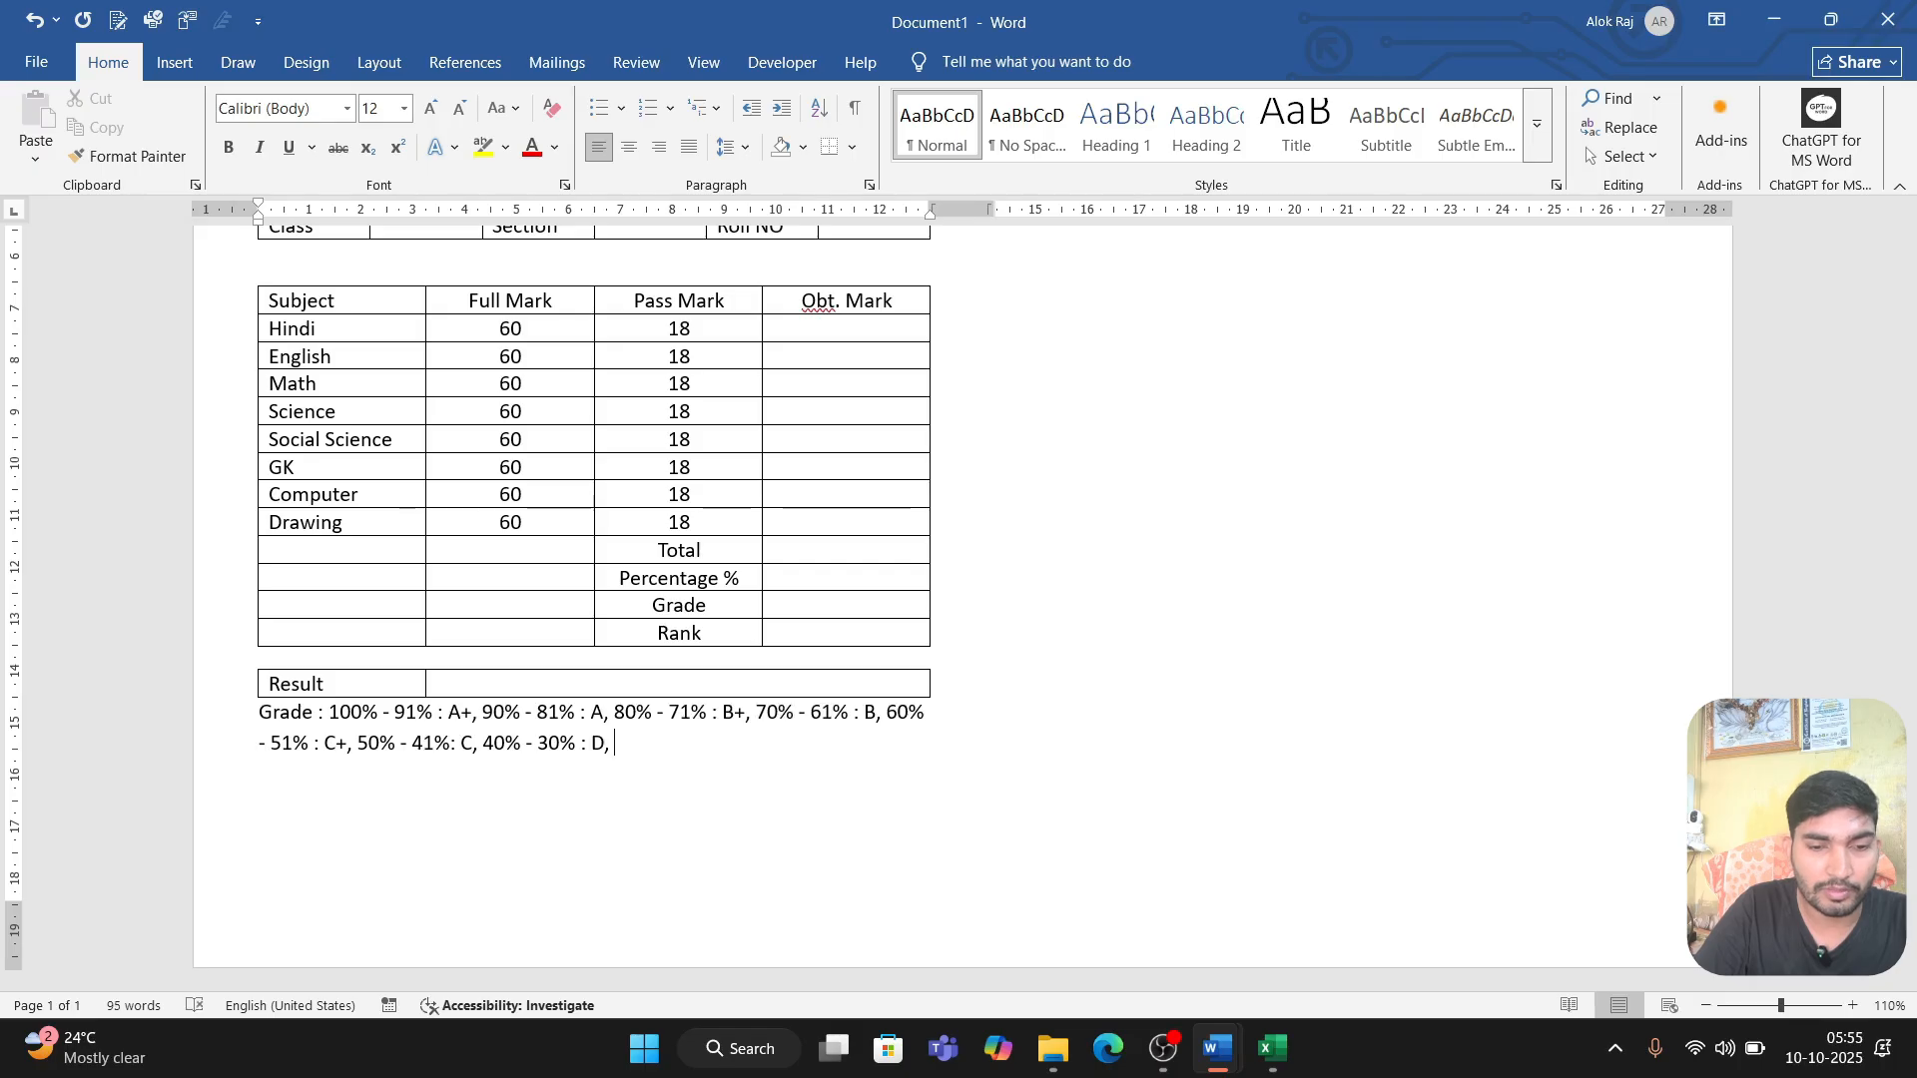
type(" 30")
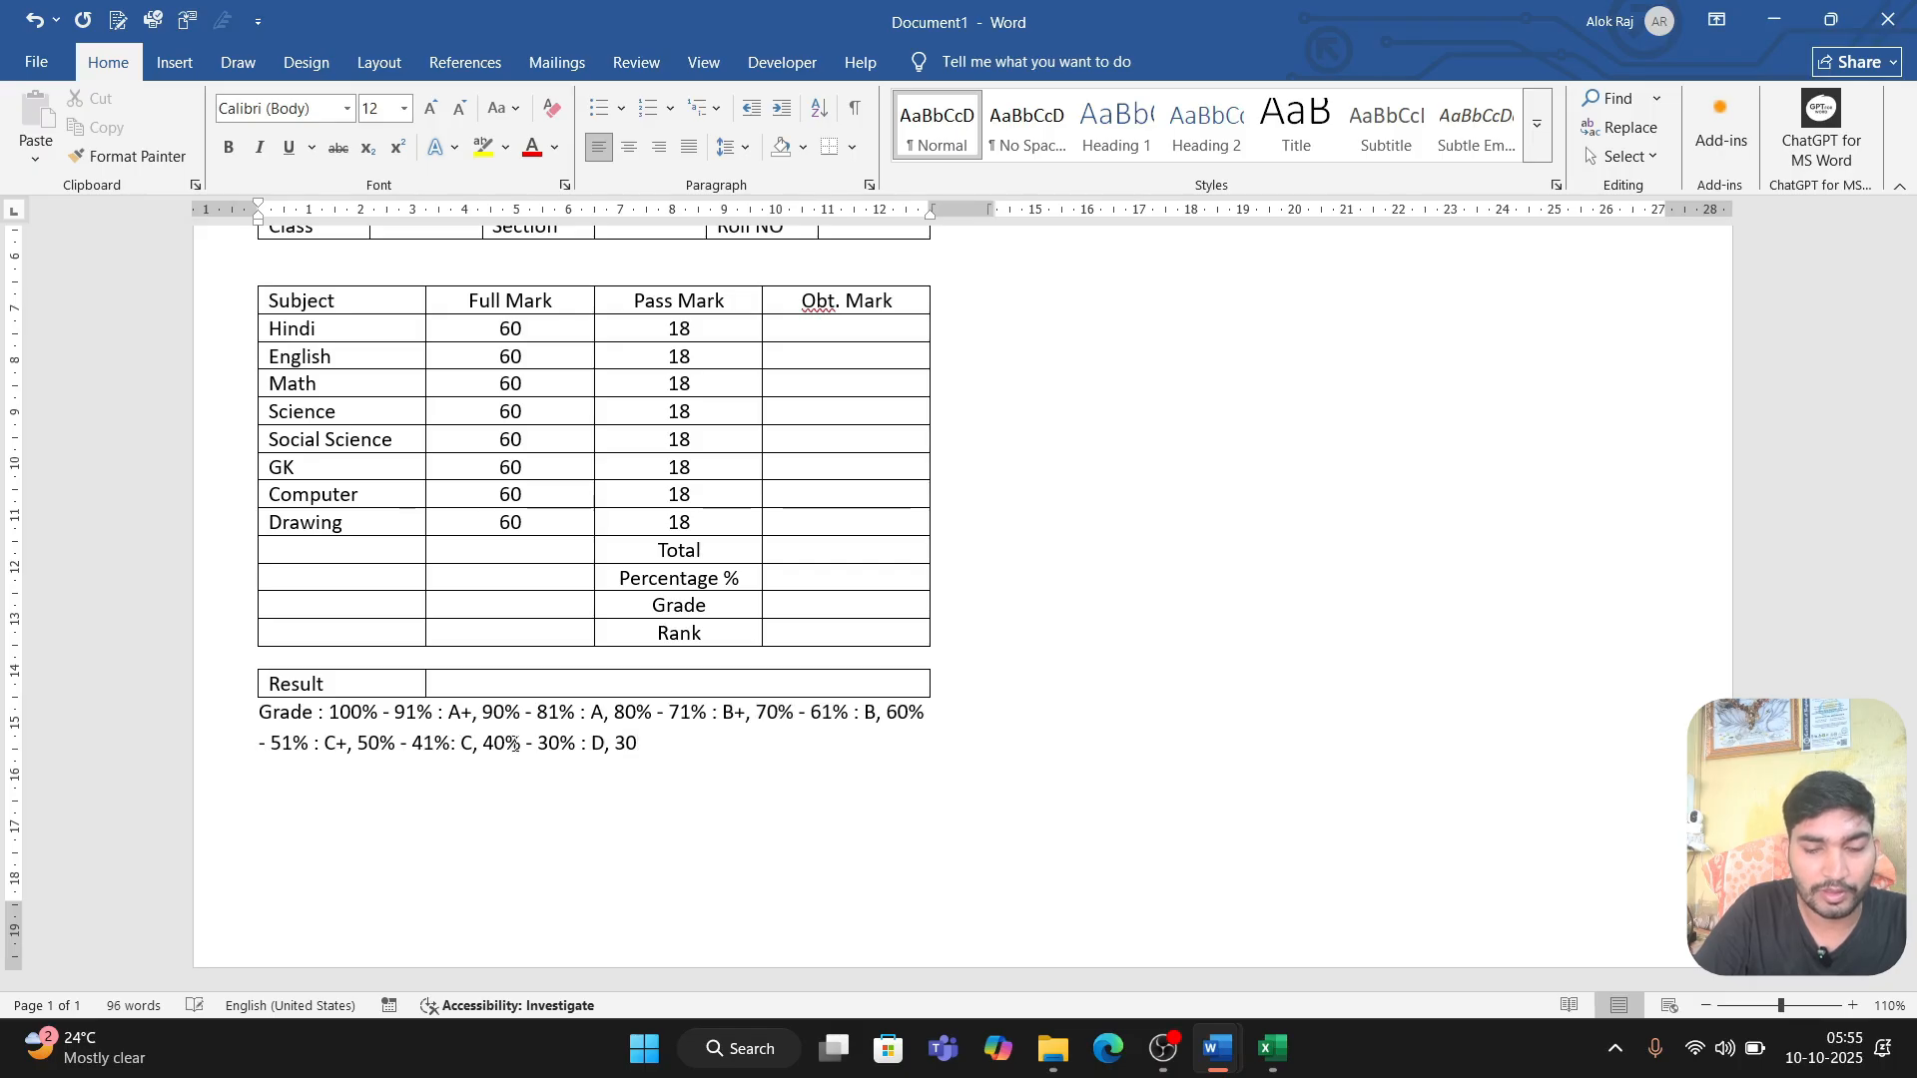
type("%")
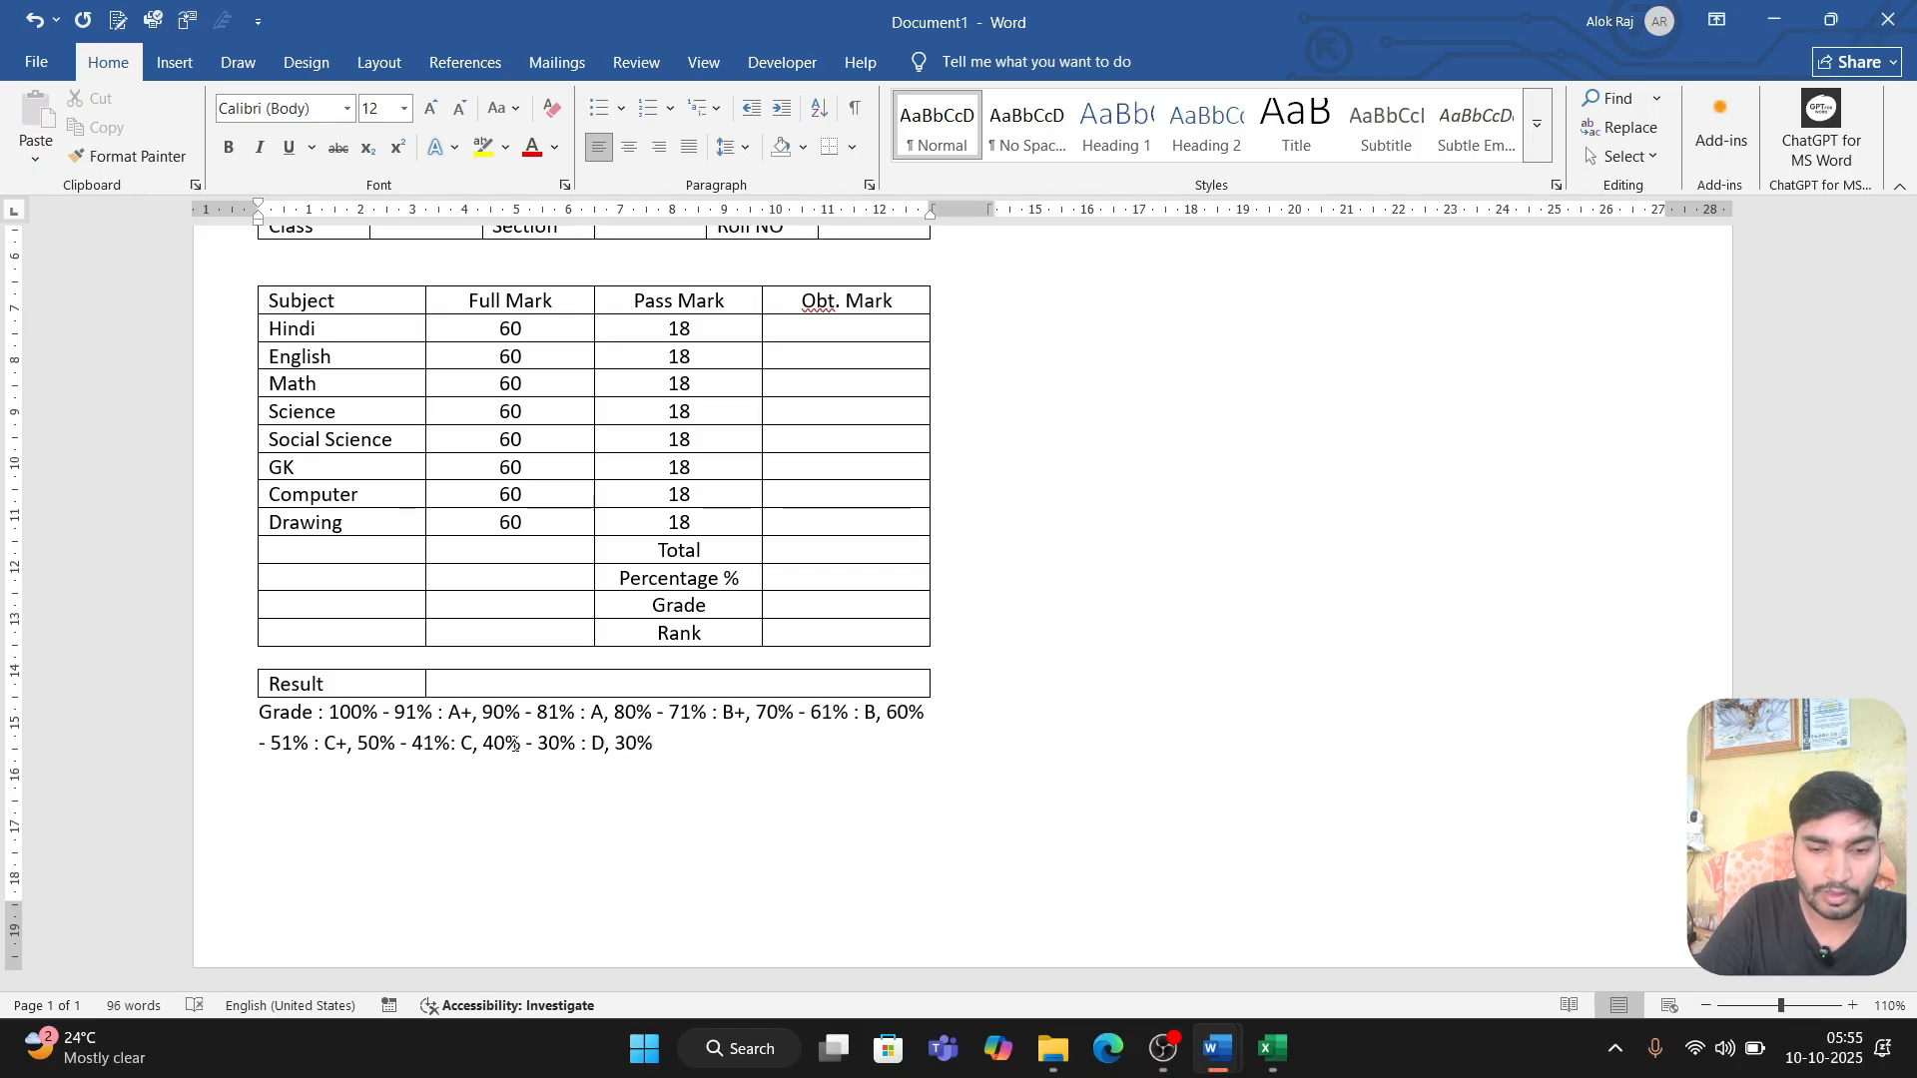
type(" <")
Step: Finish the grade key with the last range "29% - 0% : F." after the D grade
key("BackSpace")
key("BackSpace")
key("BackSpace")
key("BackSpace")
key("BackSpace")
type("2")
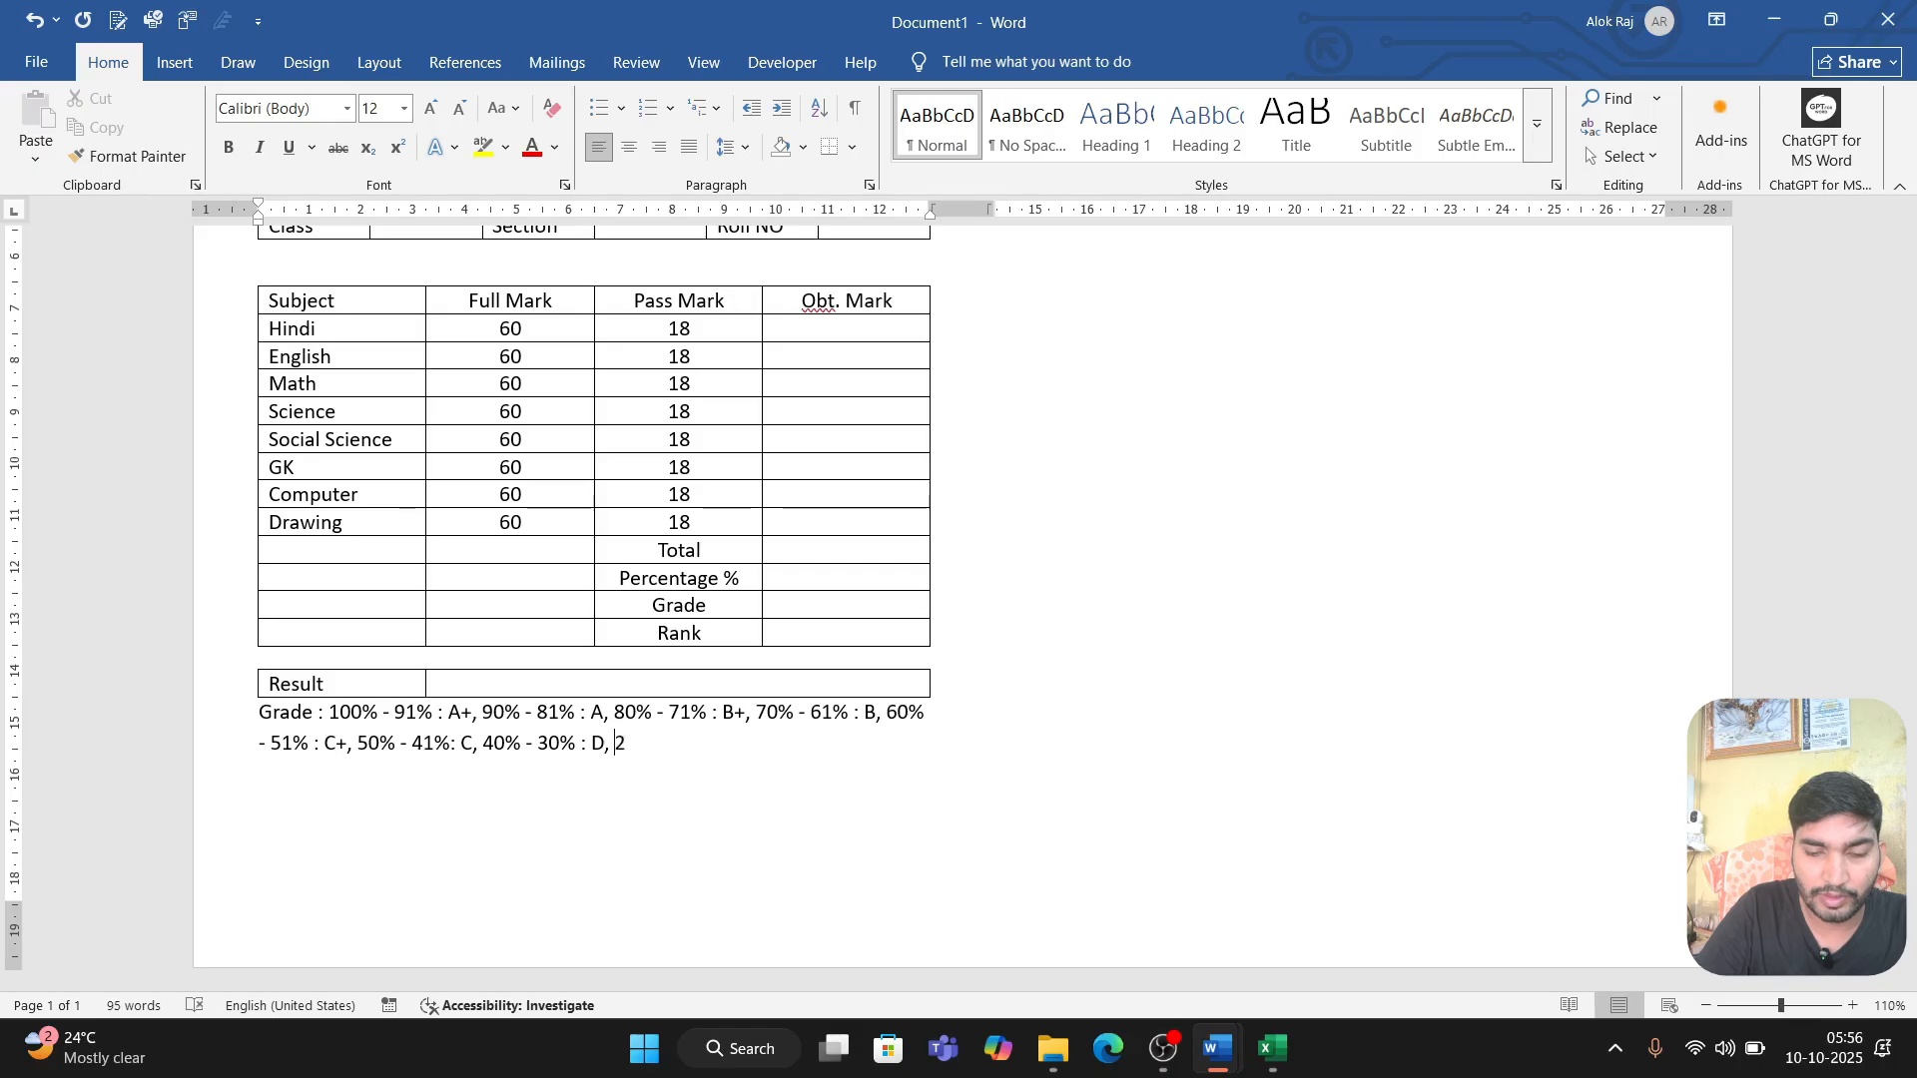
type("9% ")
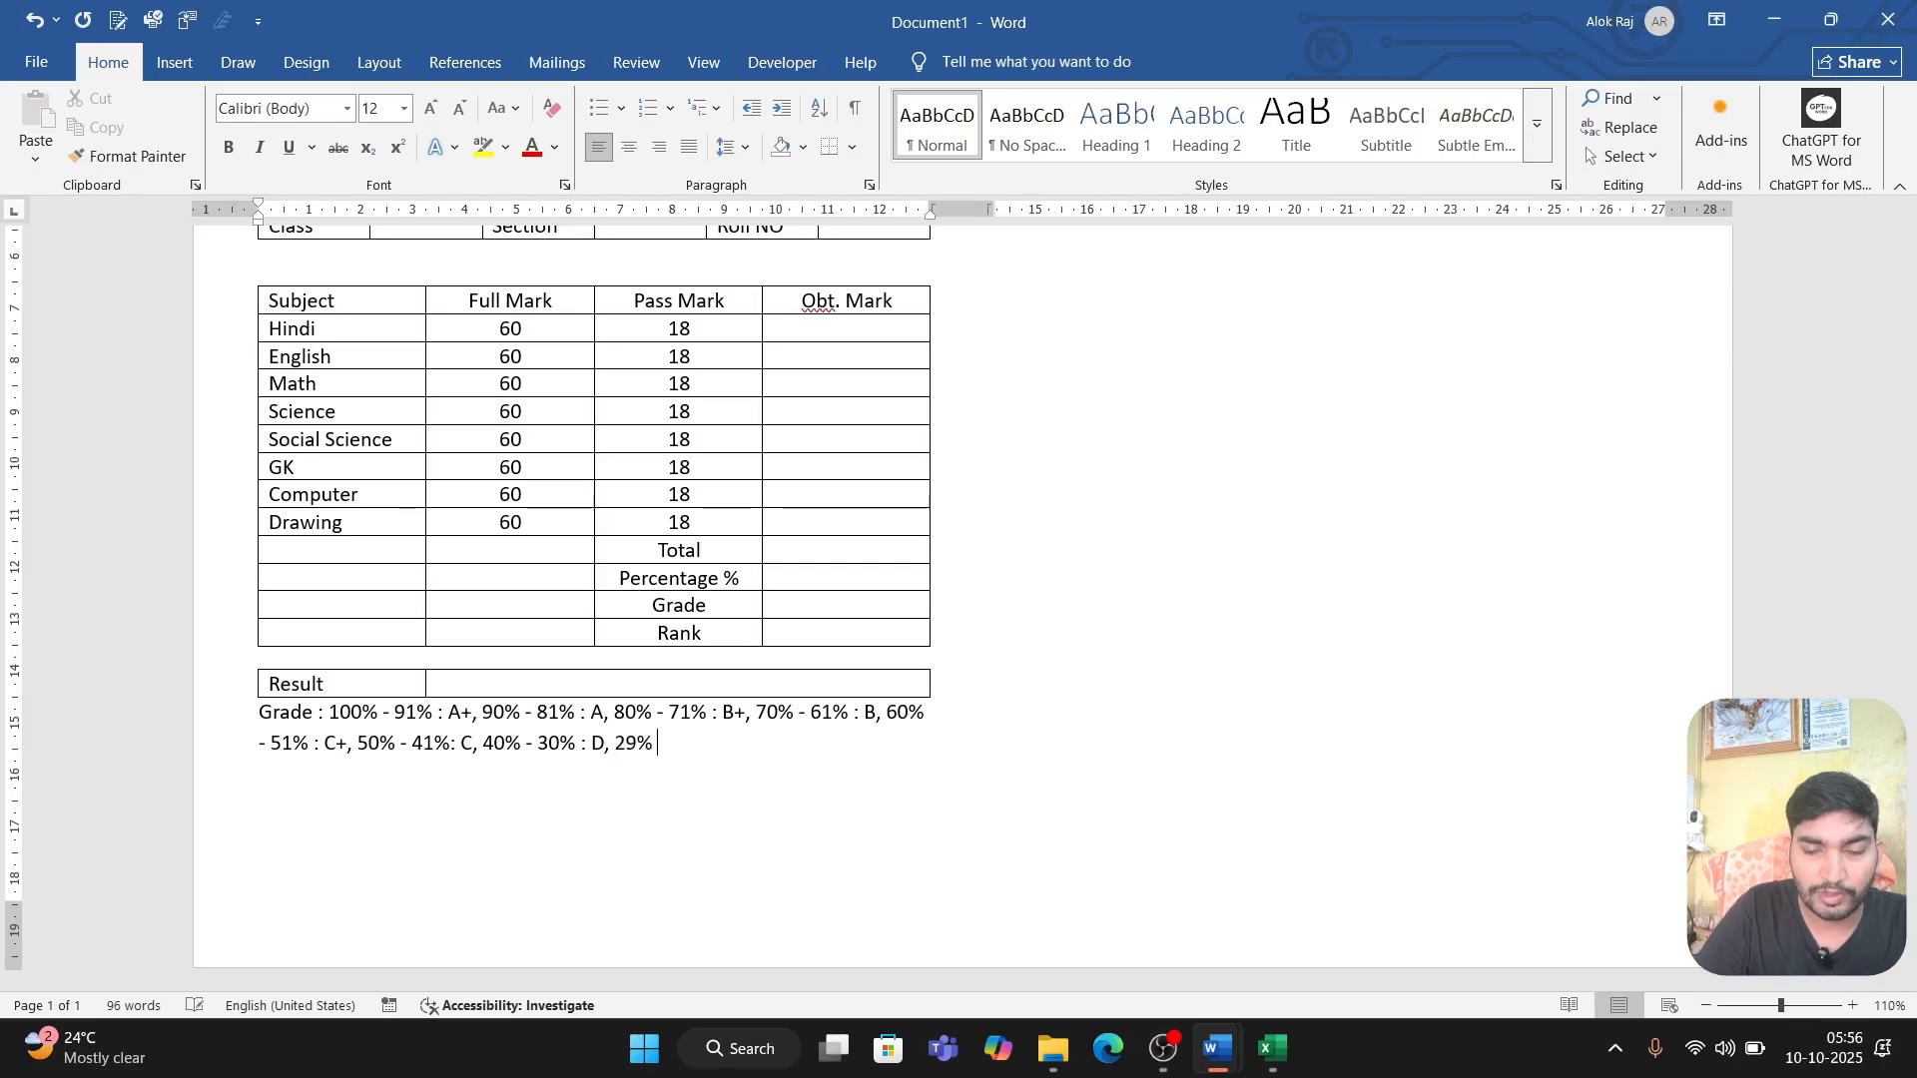
type("- ")
type("0%")
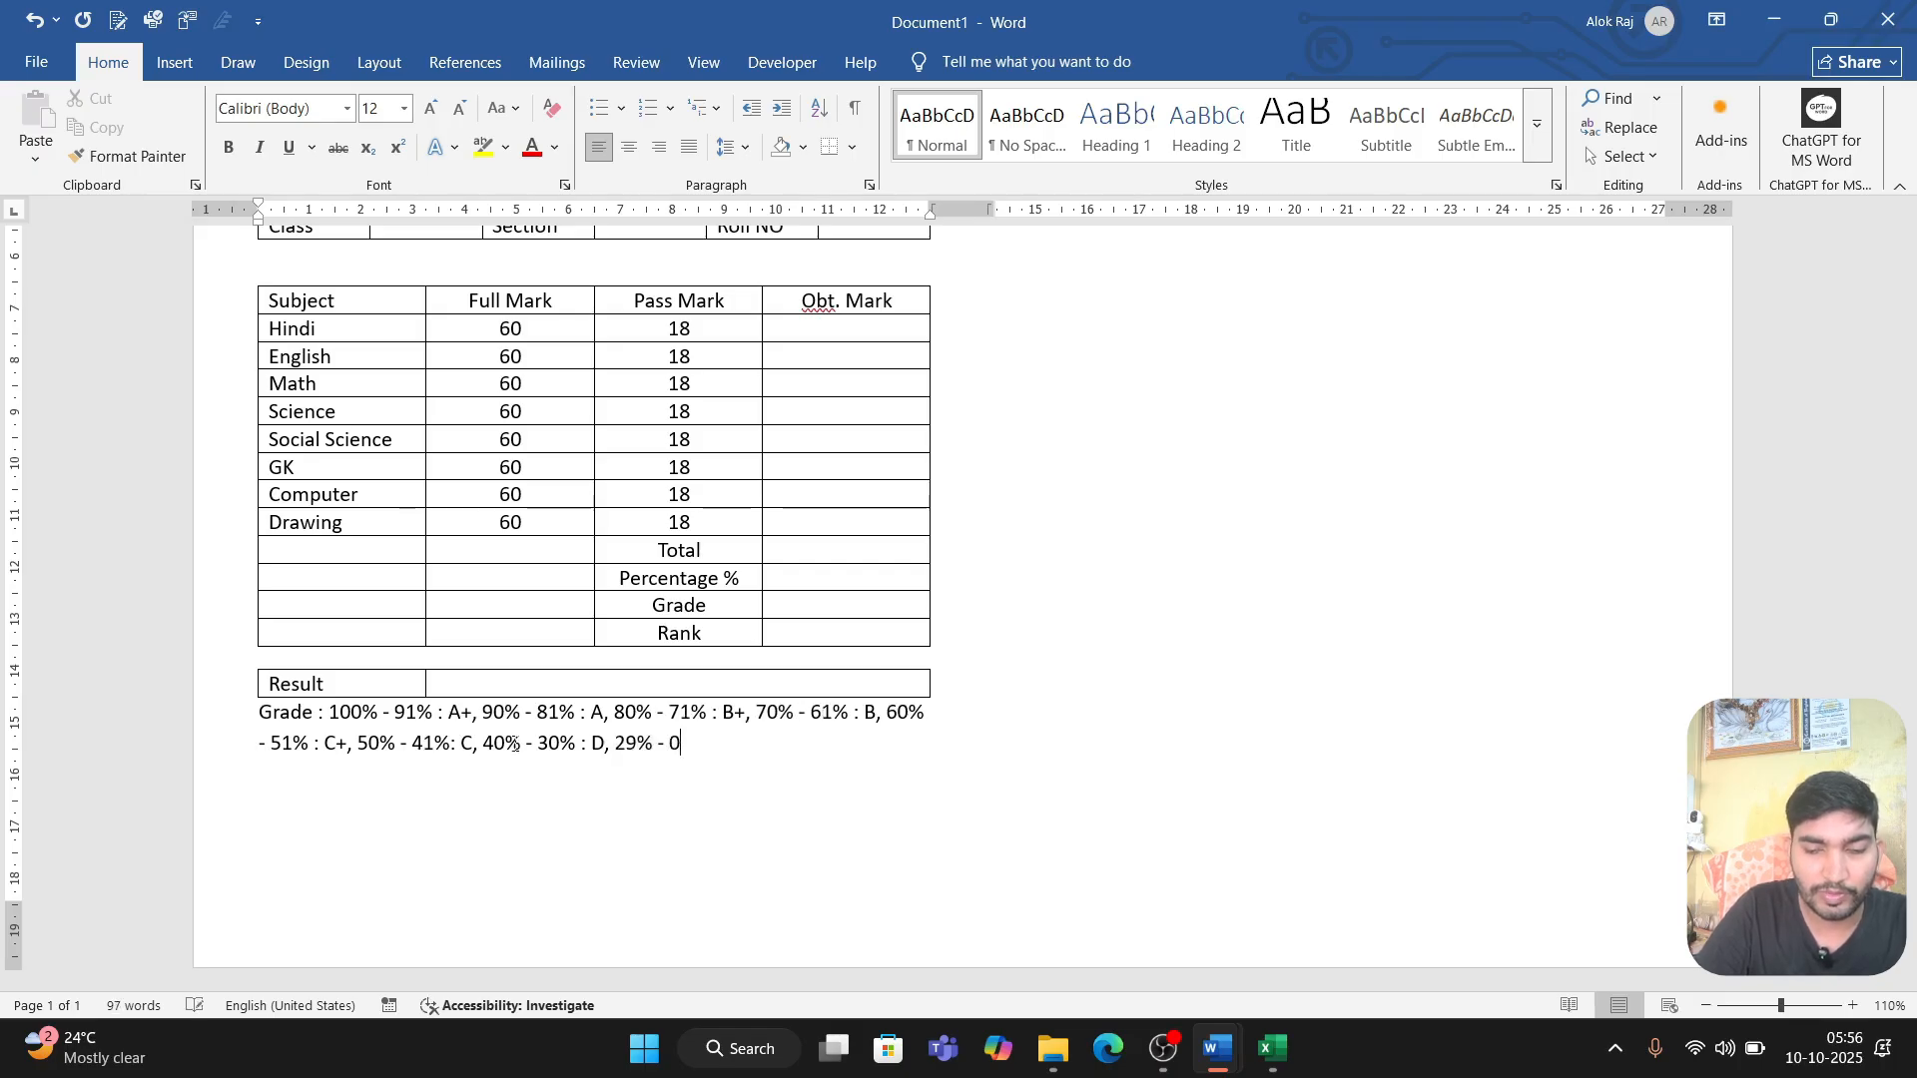
type(" : ")
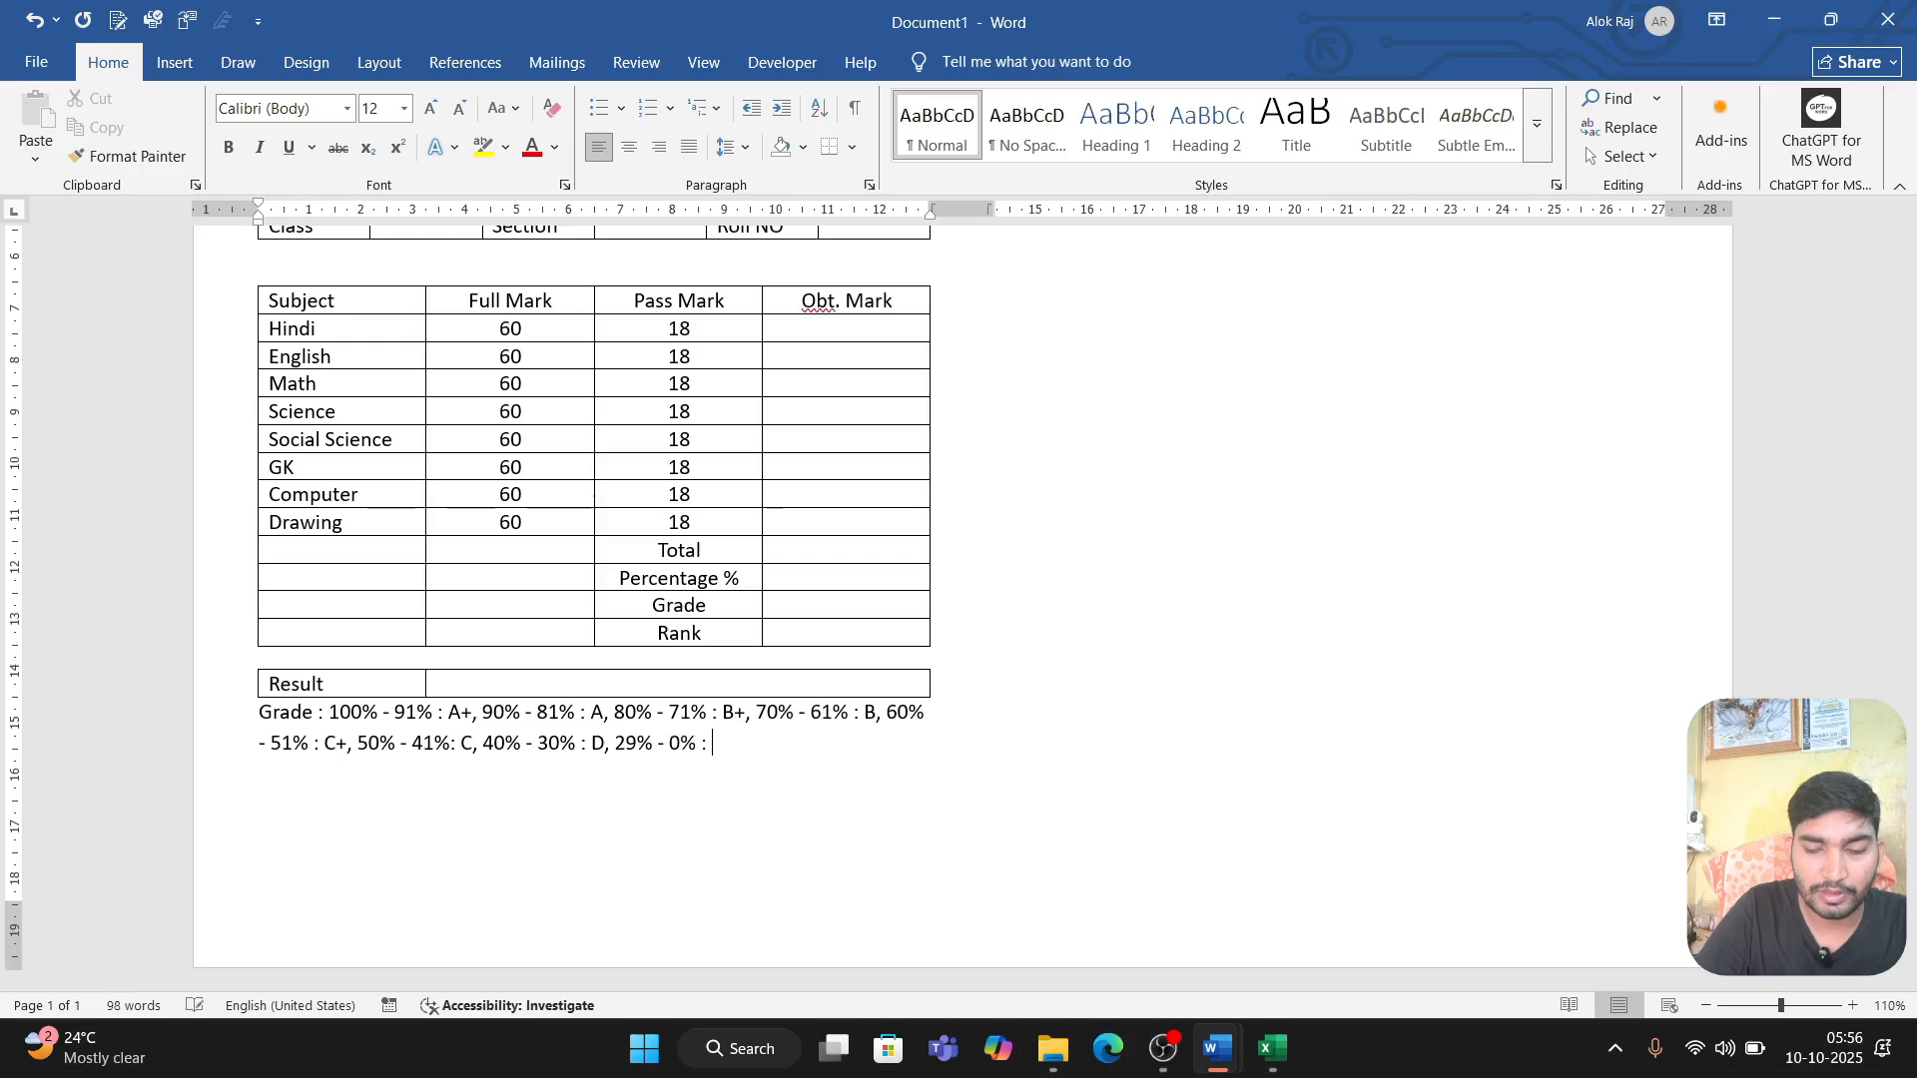
type("F")
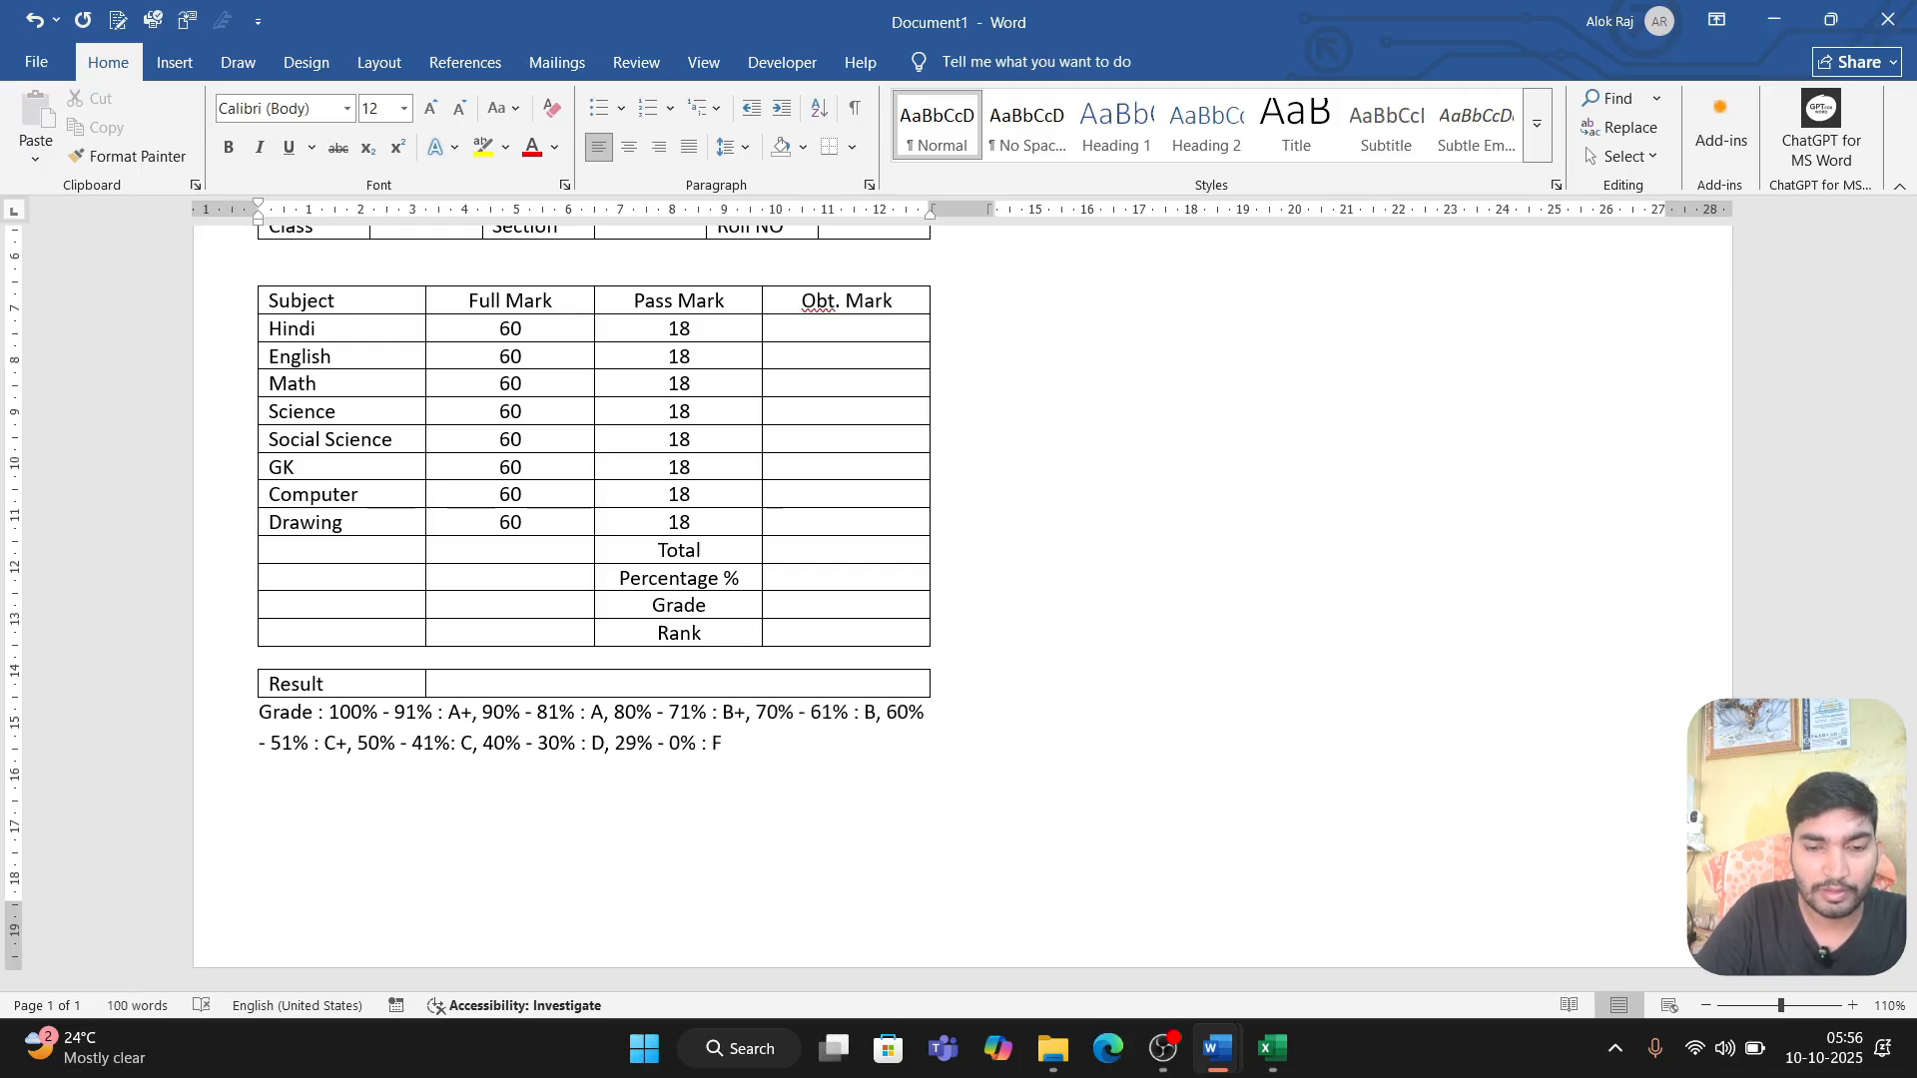
type(".")
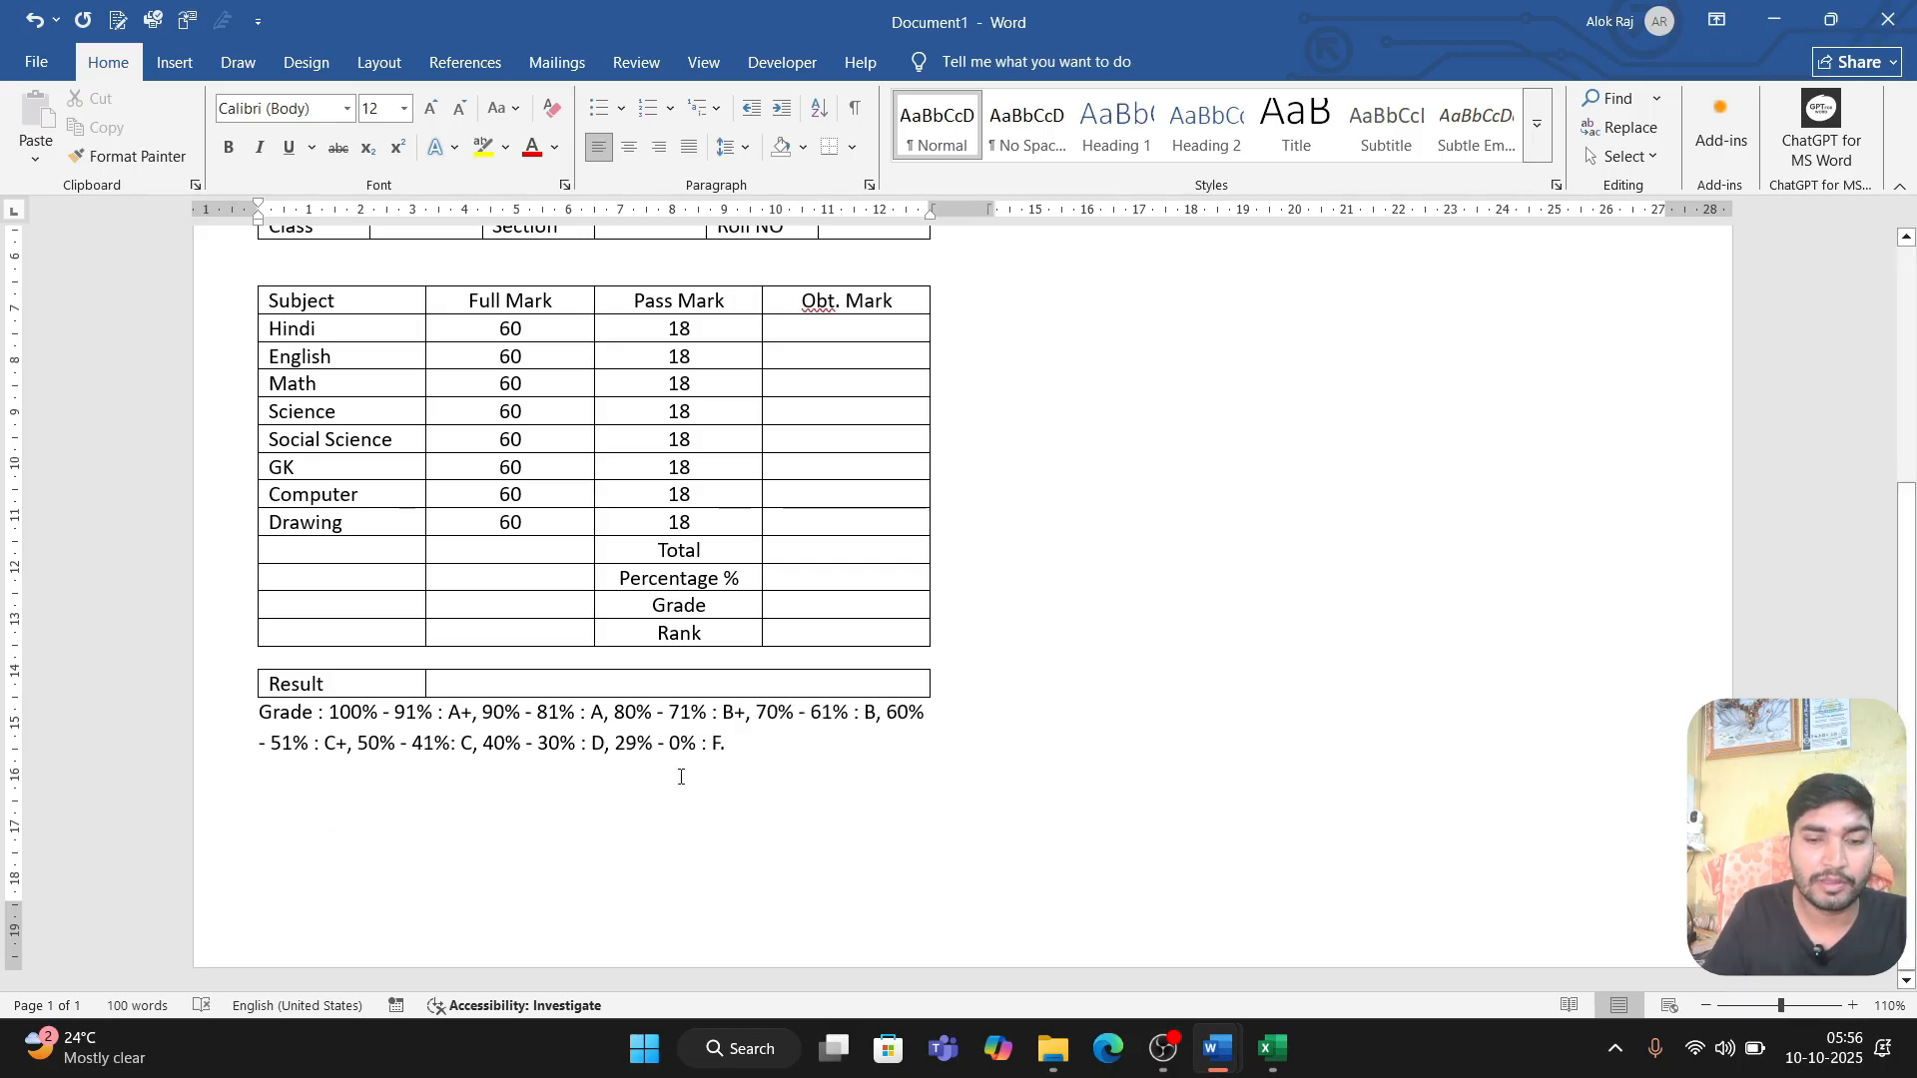
Step: Reduce the font size of the whole grade key paragraph to 10
left_click_drag(741, 746, 272, 715)
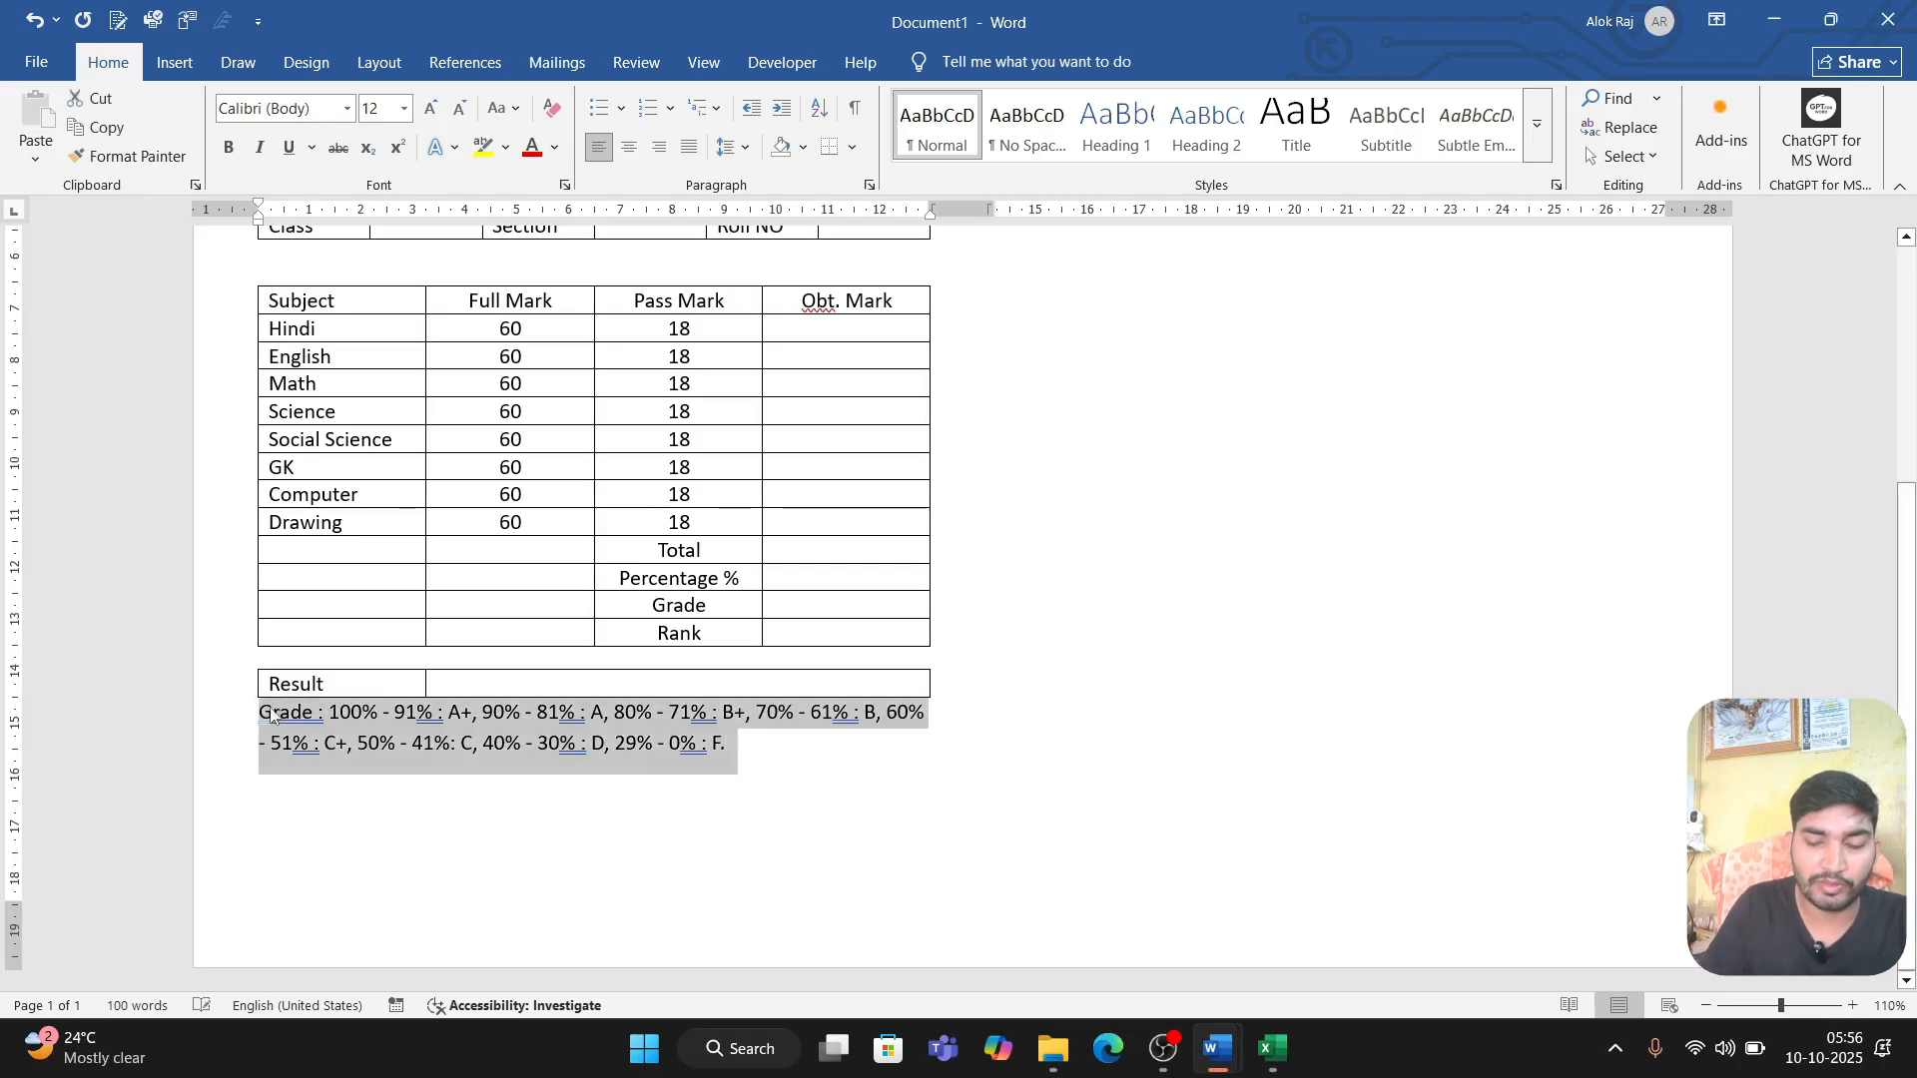
key("ctrl+shift+comma")
key("ctrl+shift+comma")
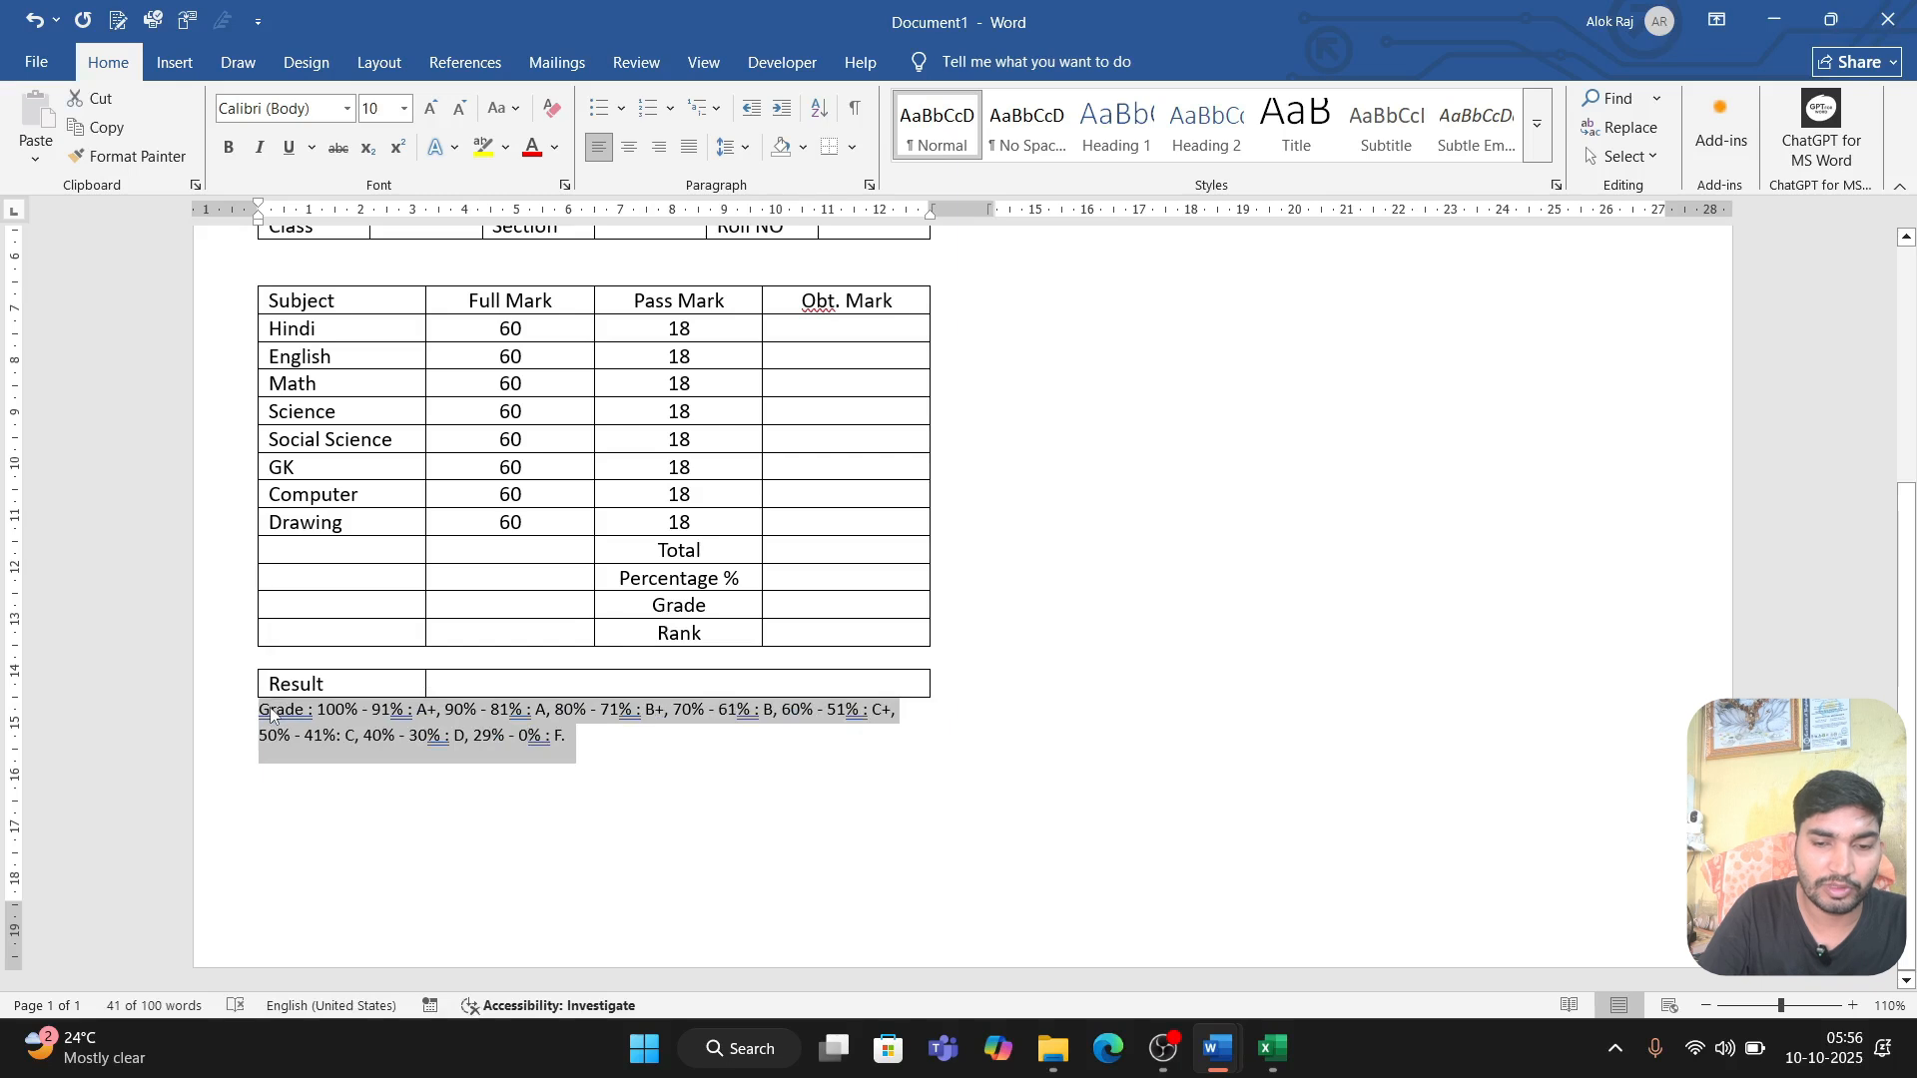
Step: Add a "Teacher Signature" label below the grade key, leaving blank space above it for signing
left_click(689, 752)
key("Return")
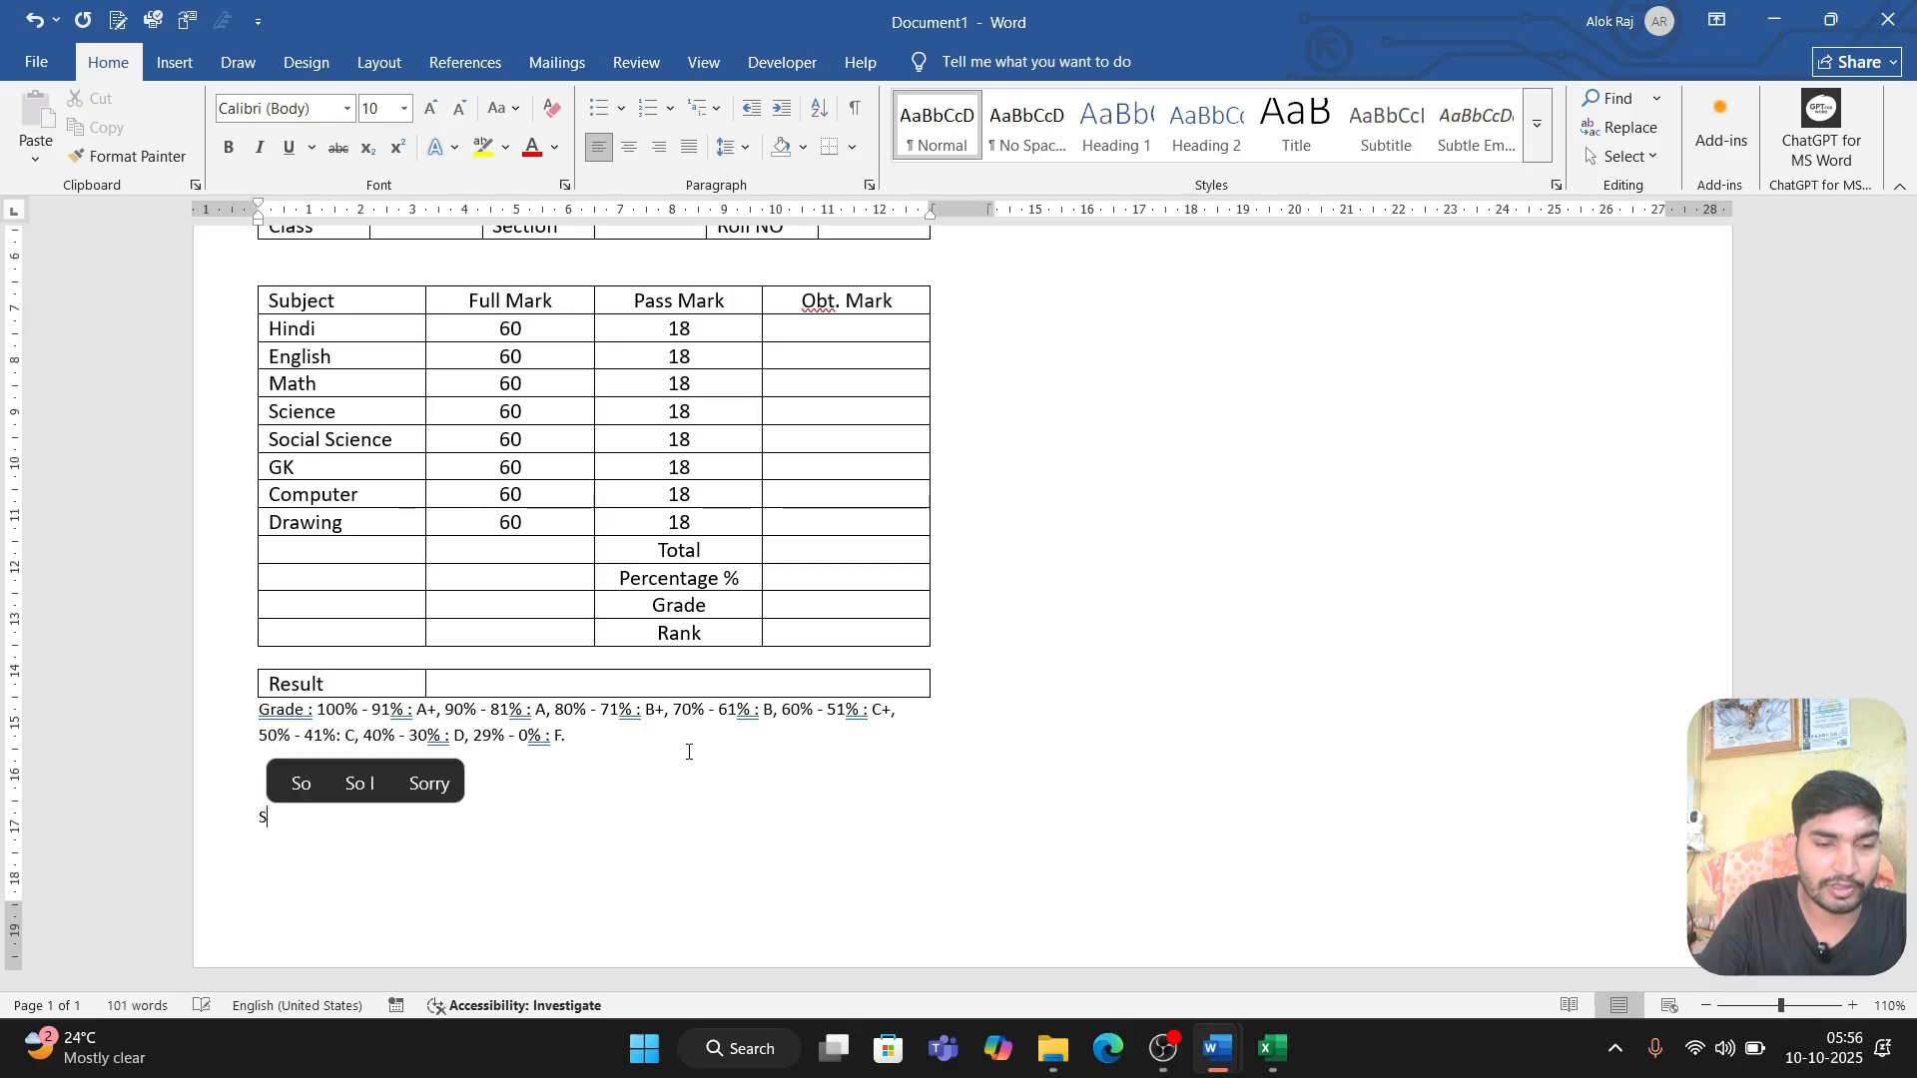
type("Teacher Signature")
key("Tab")
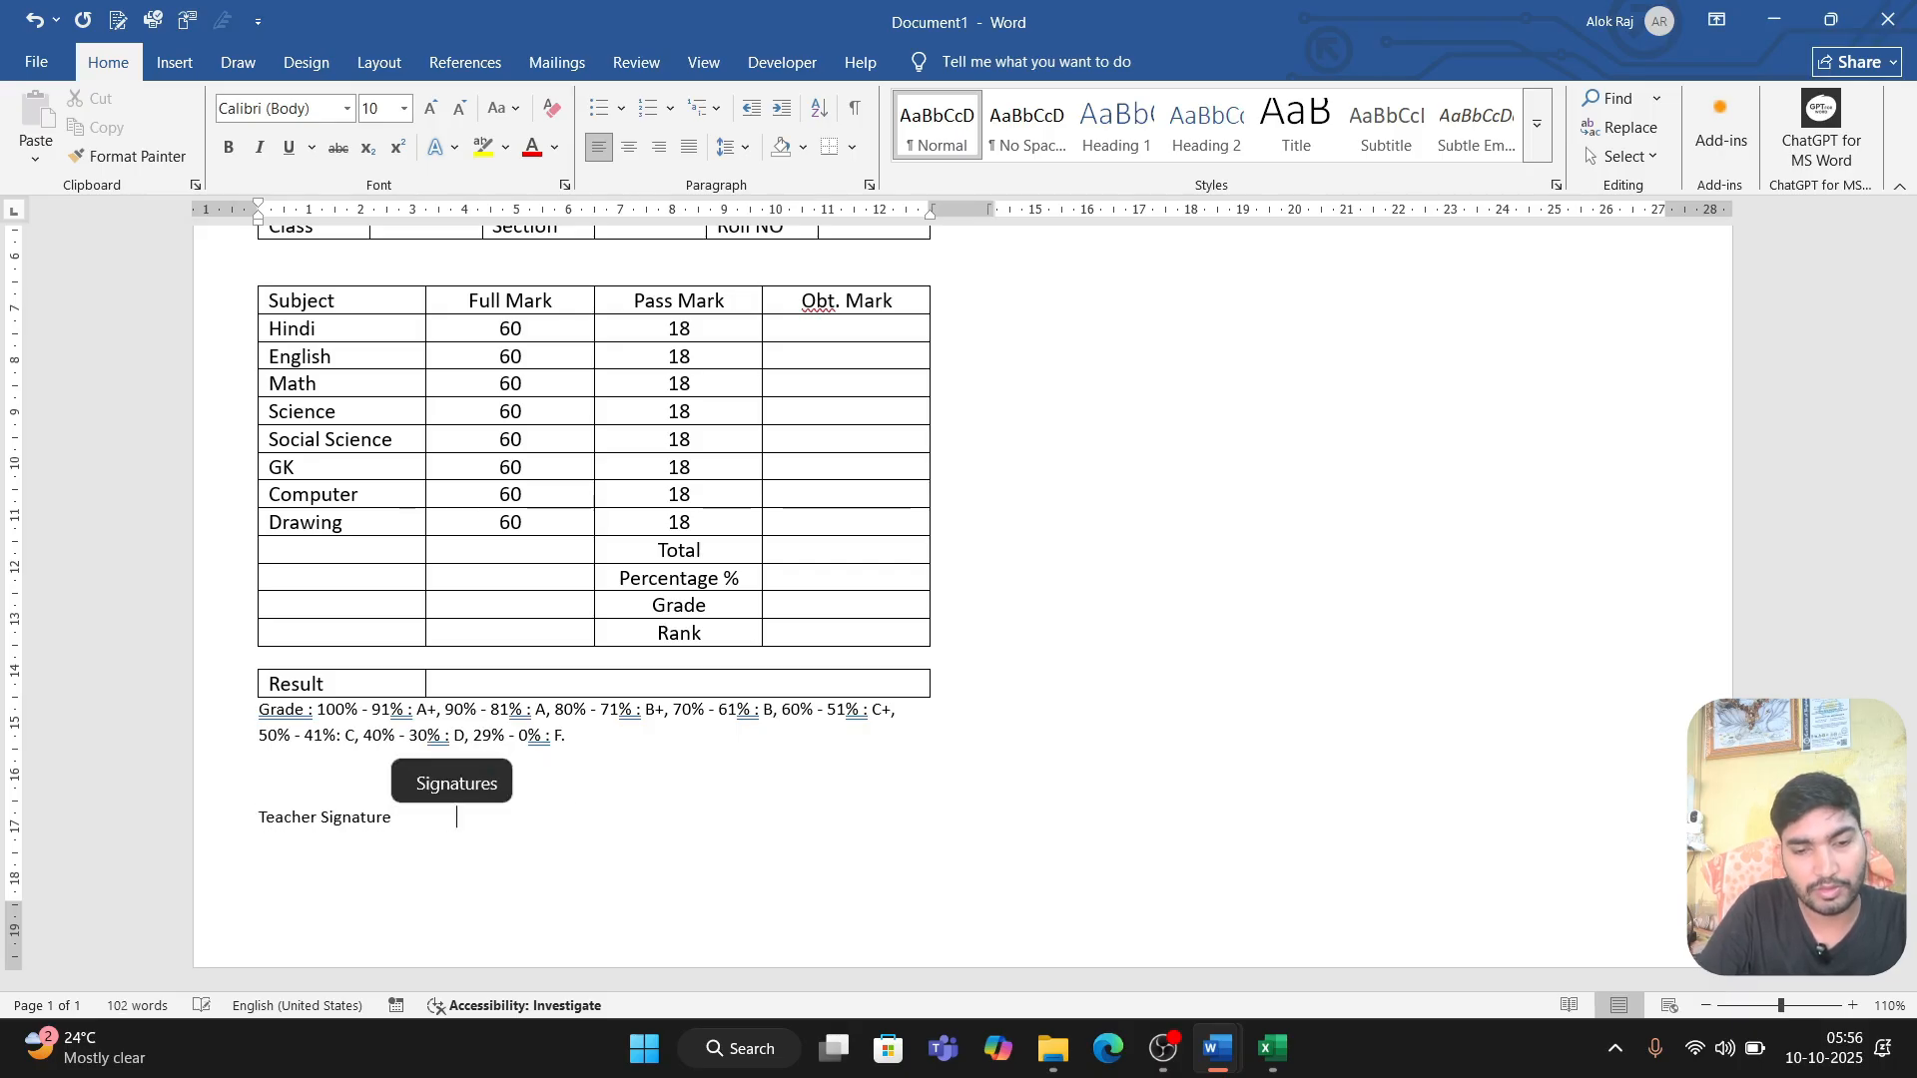
Step: Add "Principal Signature & Stamp" at the far end of the Teacher Signature line, correcting the spelling
type("Pre")
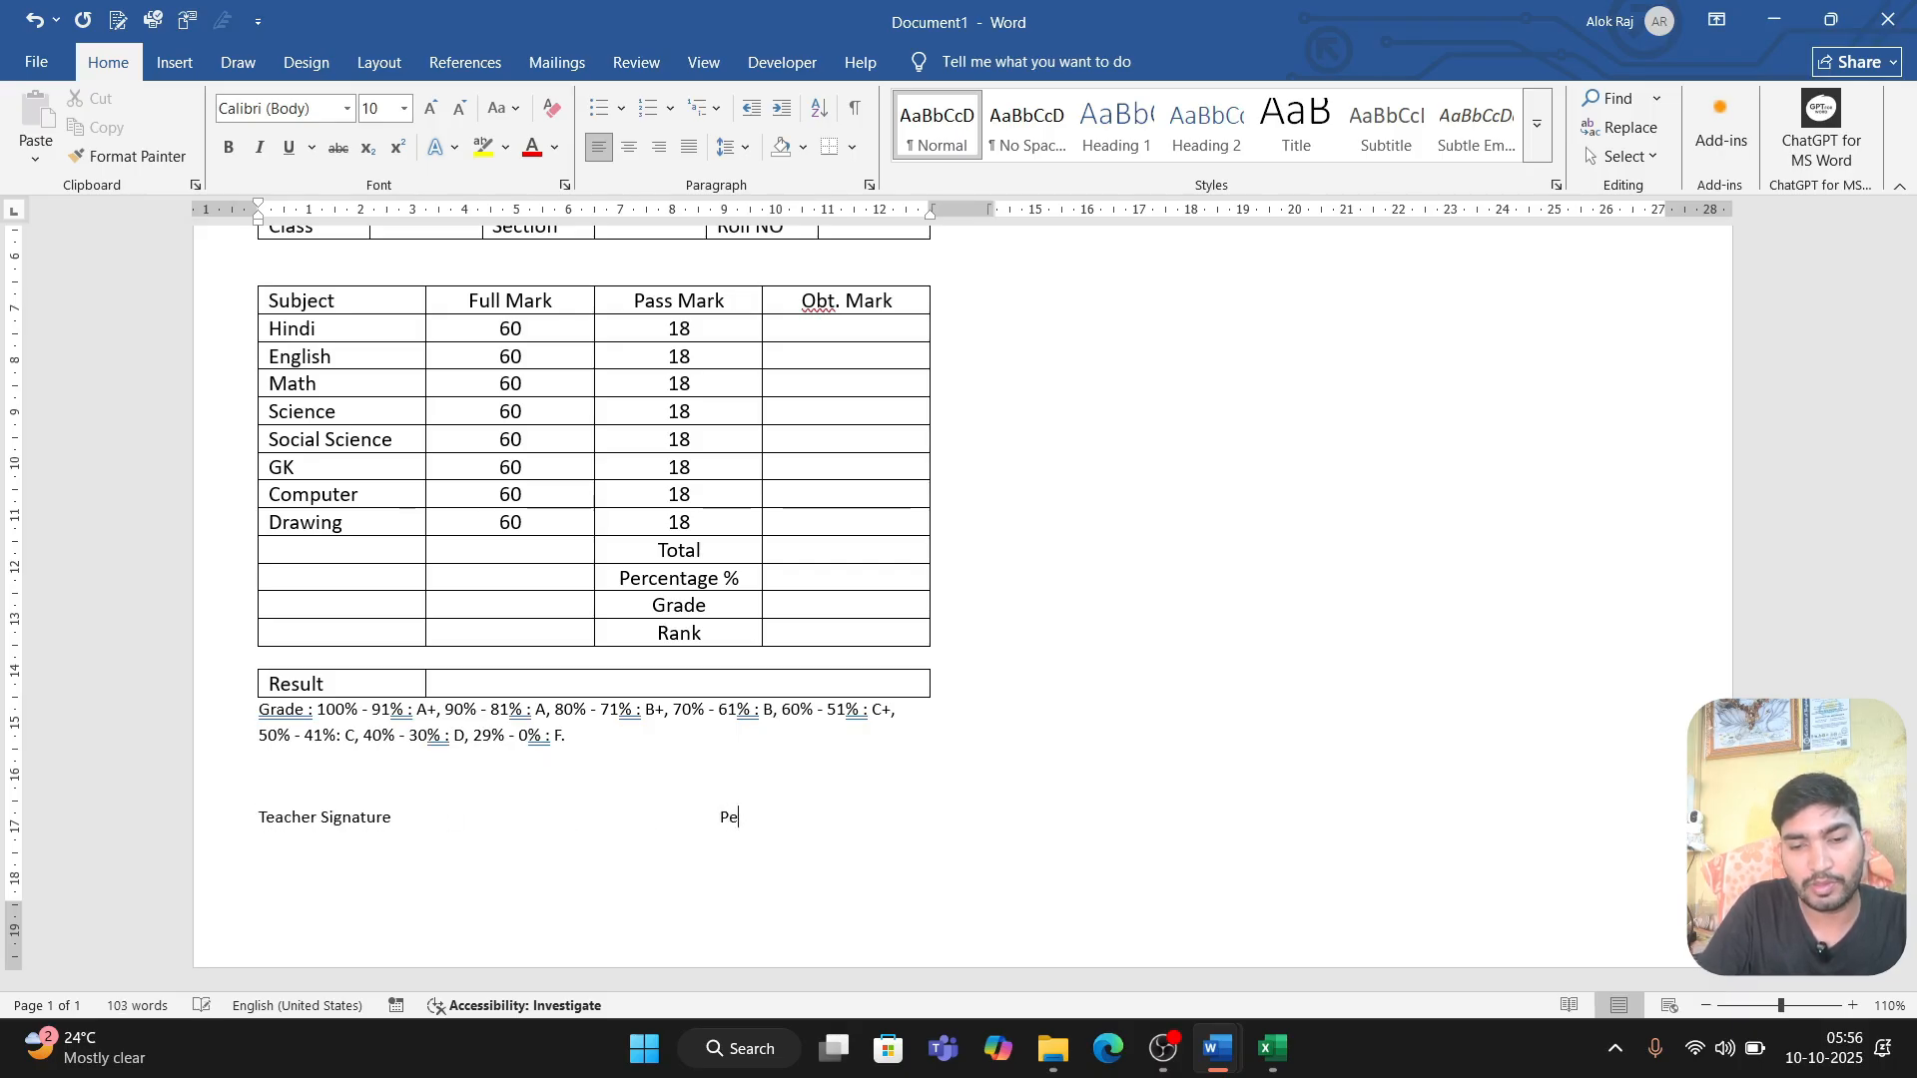
type("nicpal")
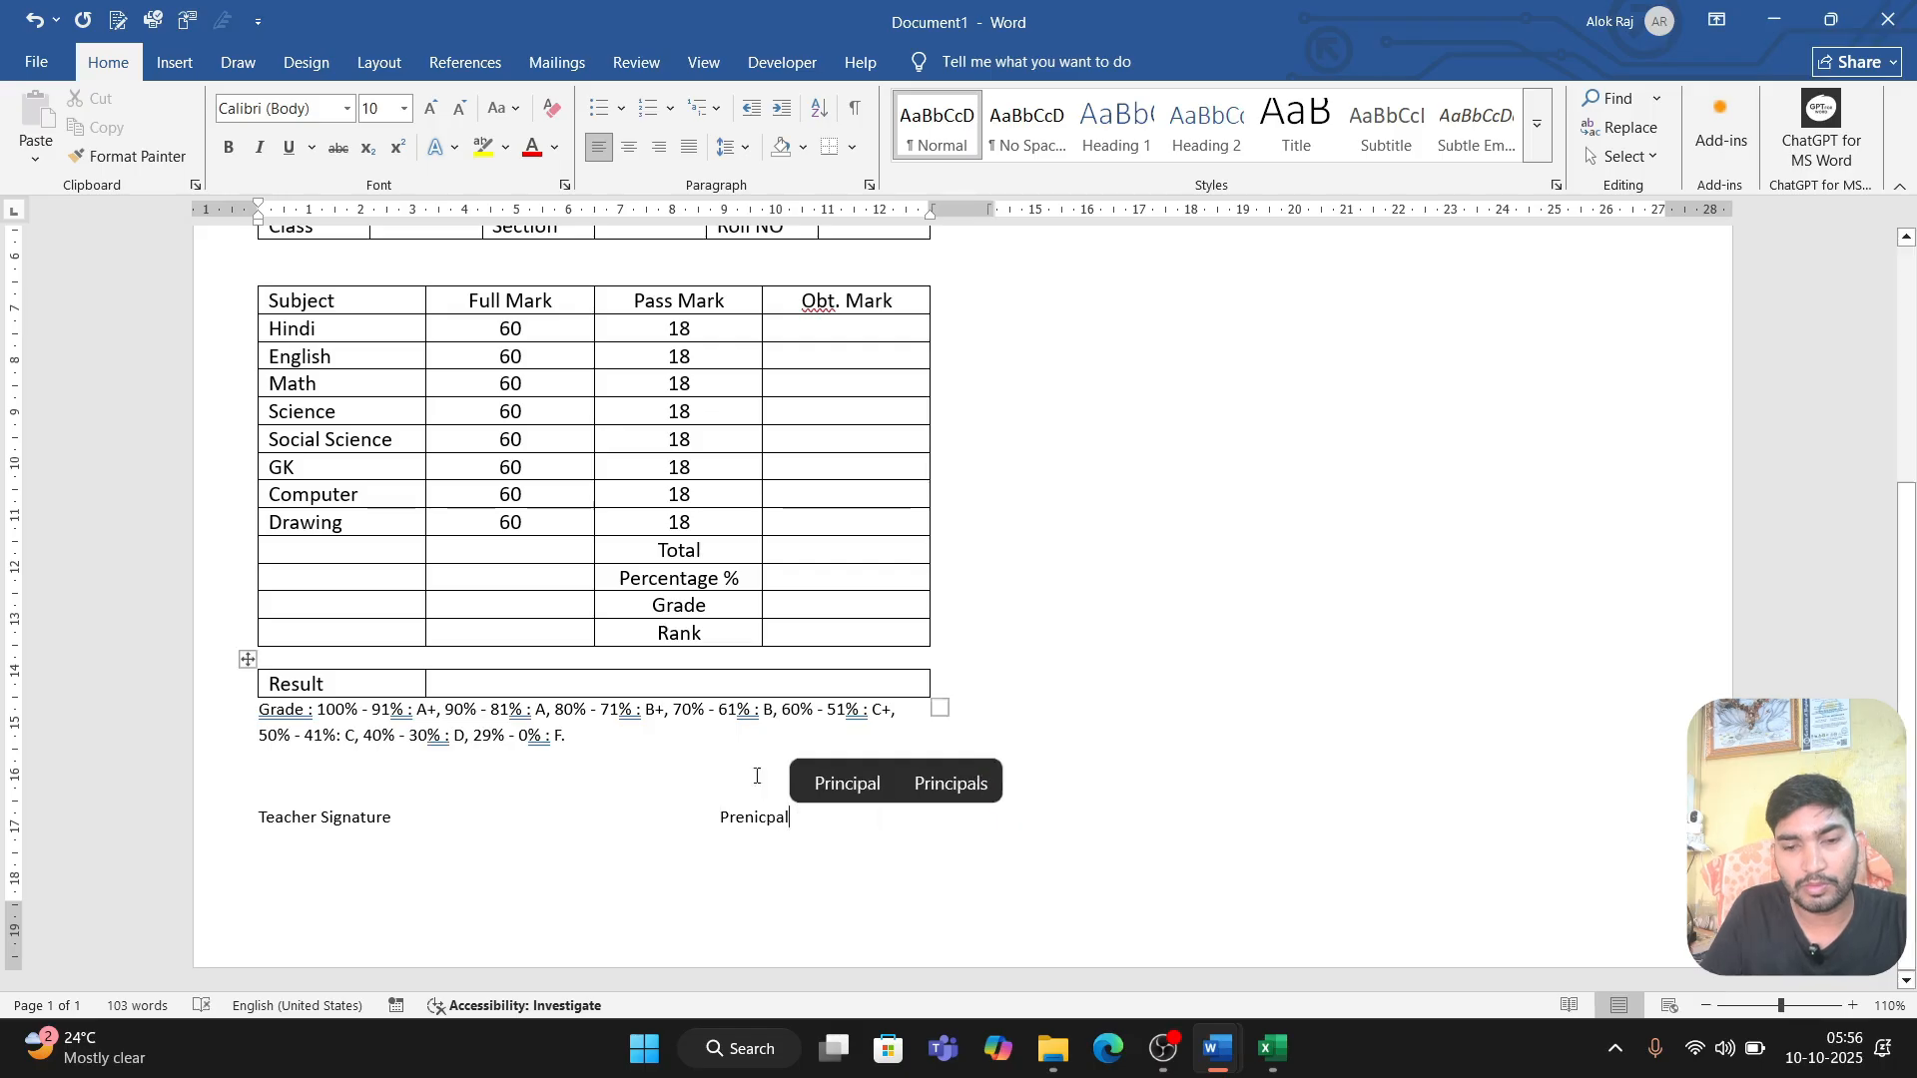
type(" Singautre")
key("Menu")
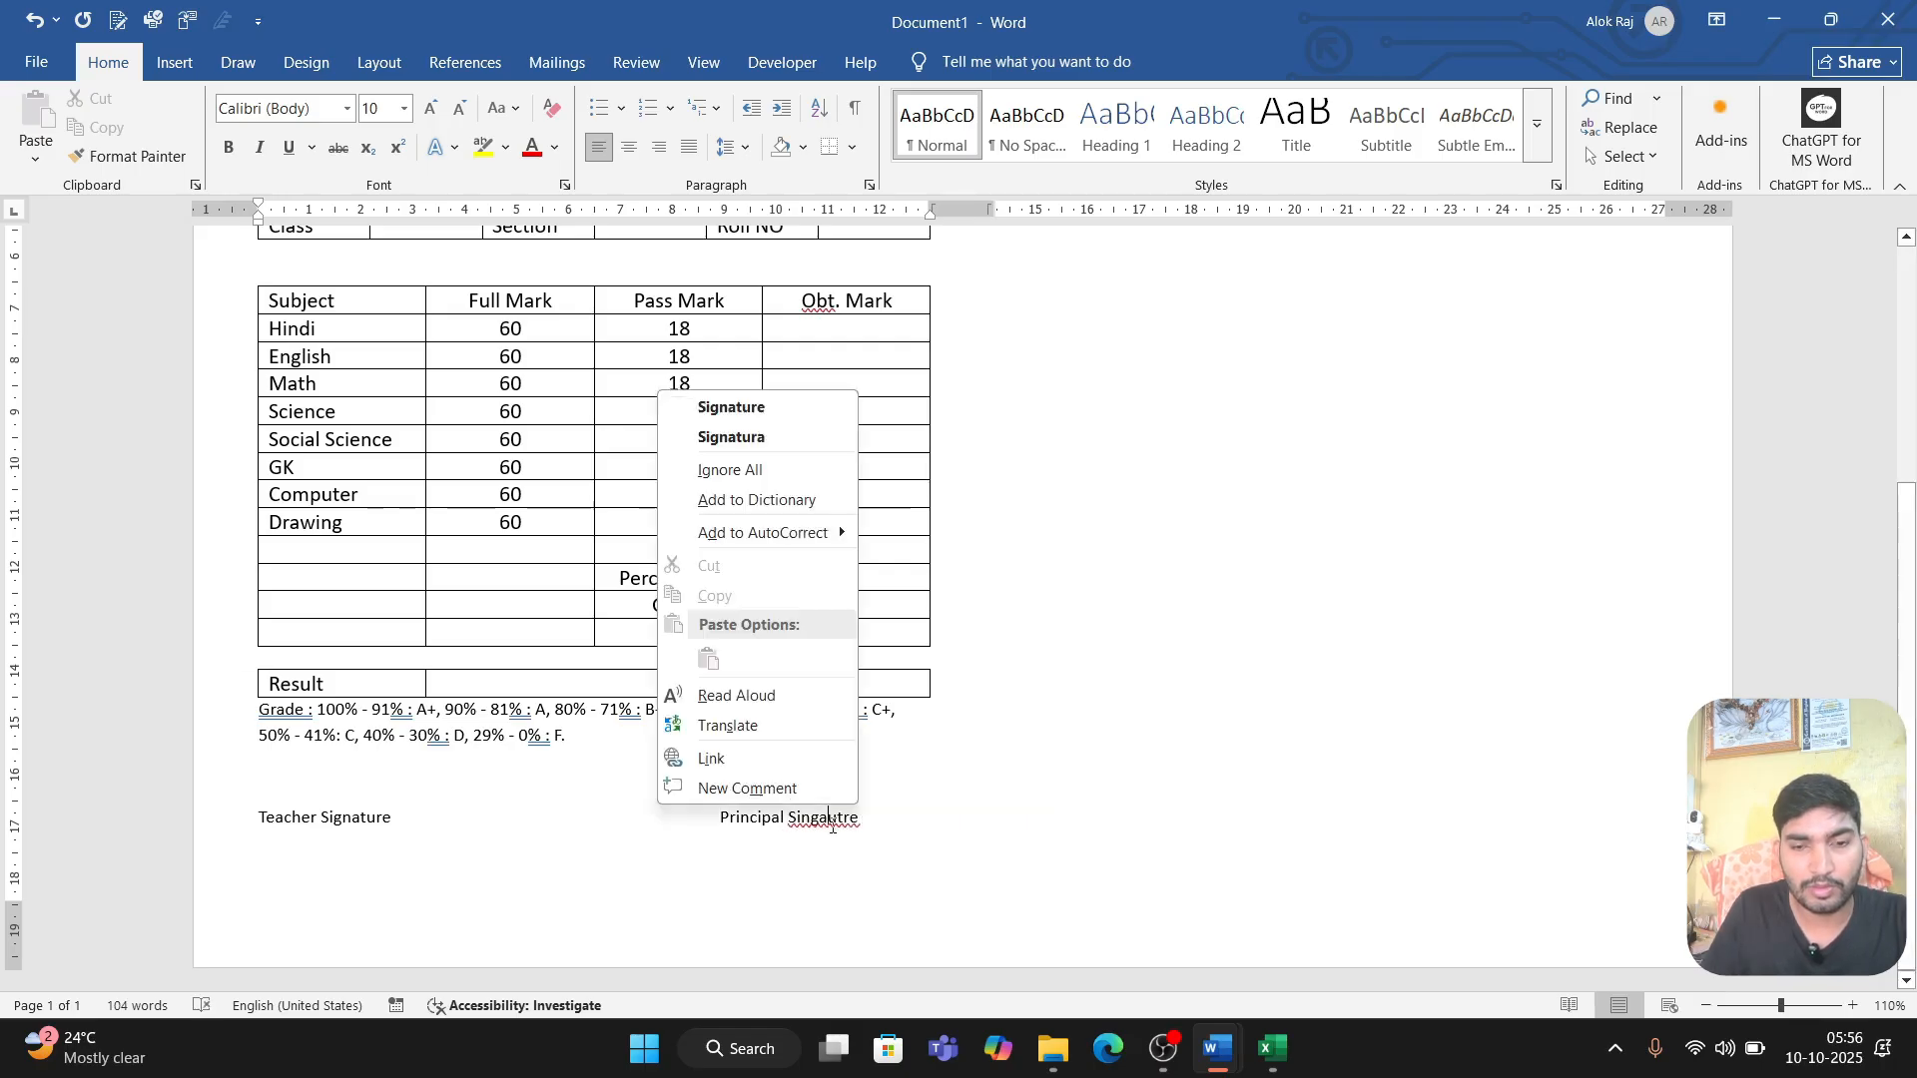
key("Down")
key("Return")
type("& Stamp")
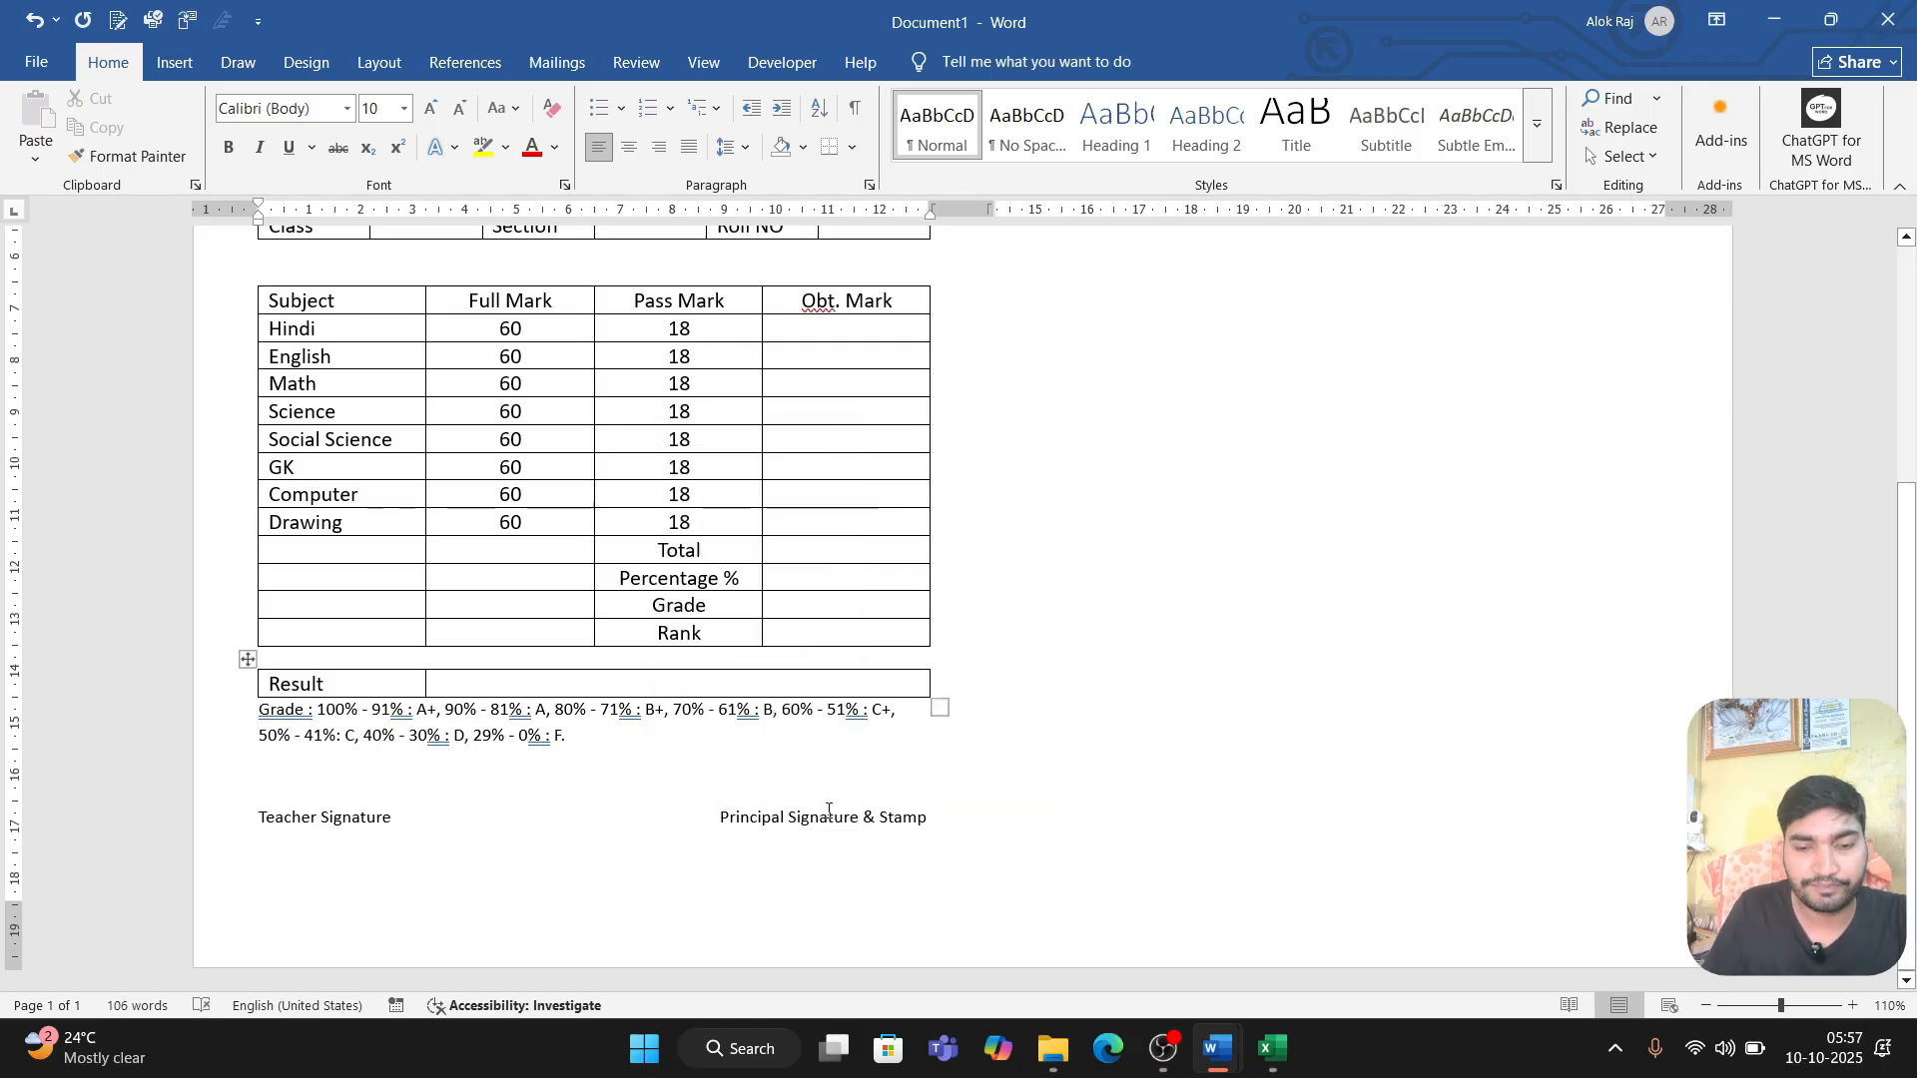
left_click_drag(720, 816, 932, 816)
double_click(350, 824)
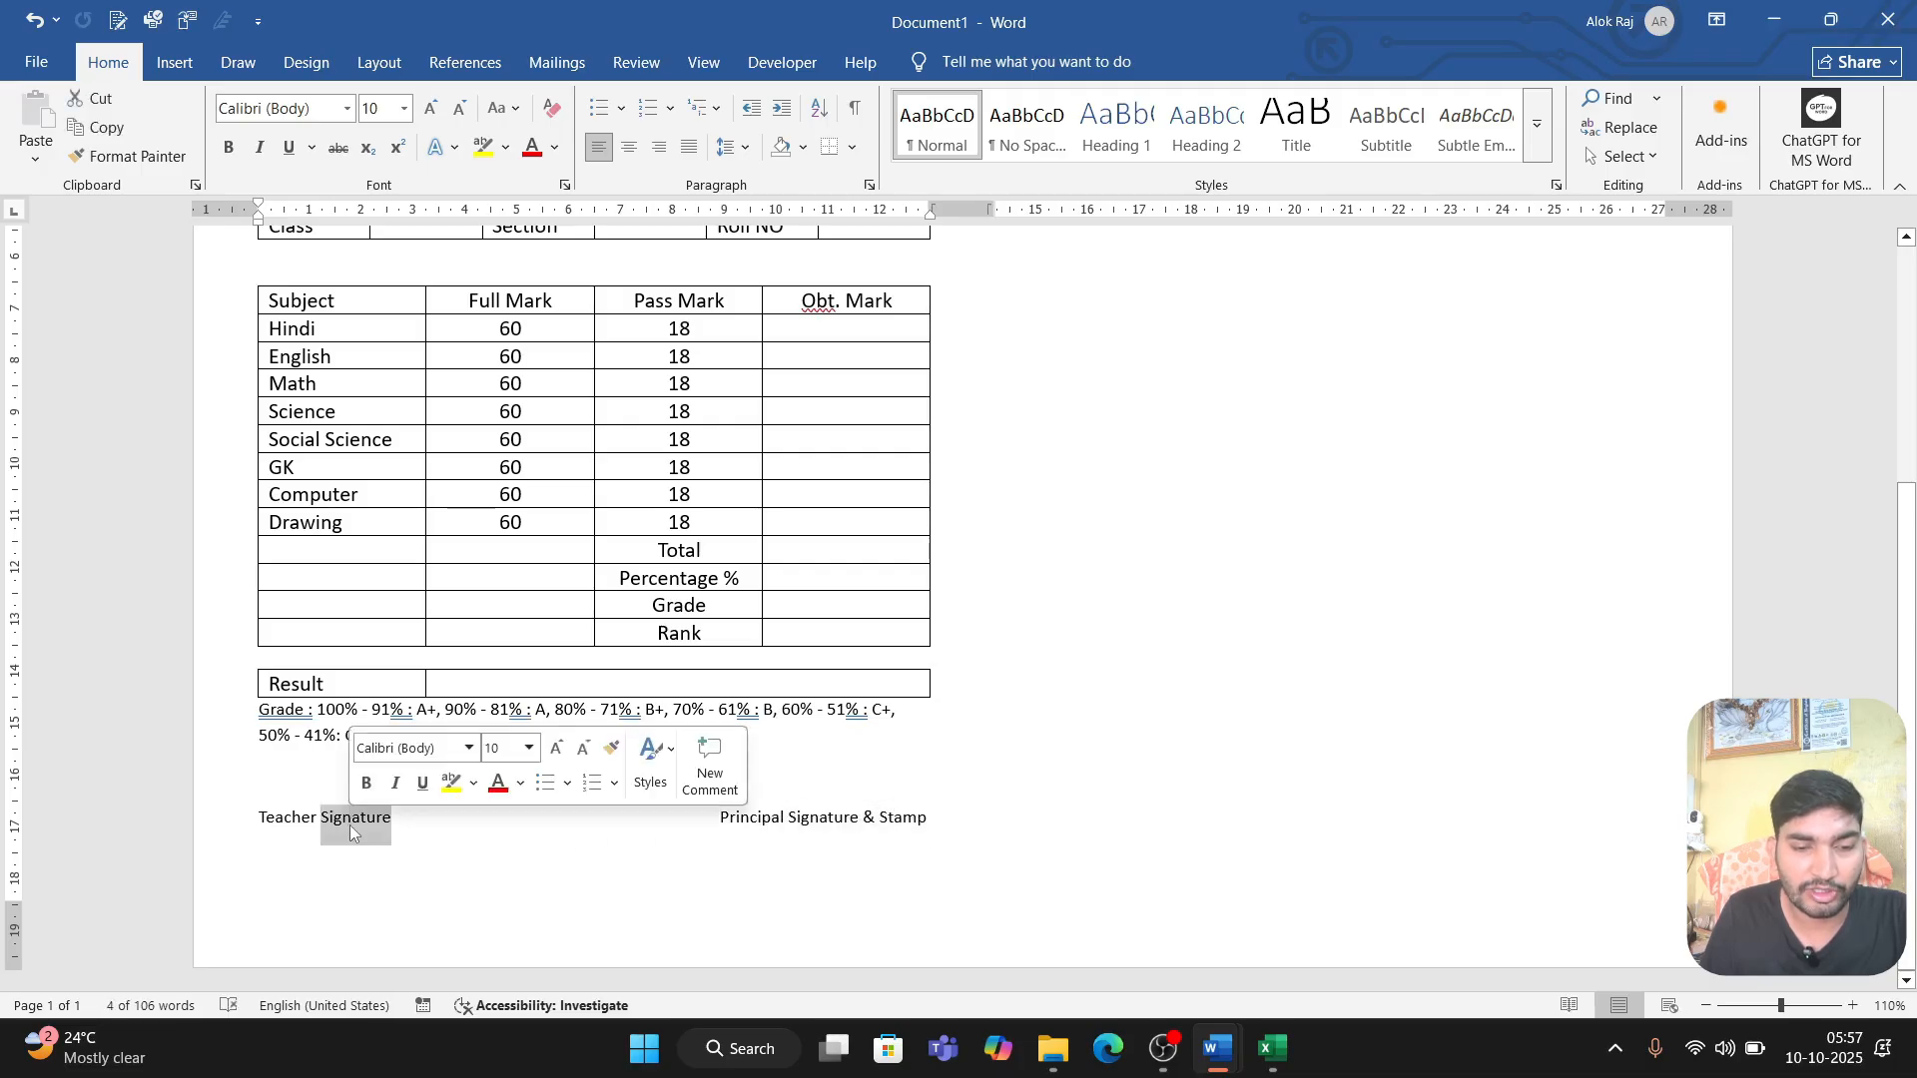
Step: Start inserting a picture from this computer on the empty line above the SECOND TERMINAL EXAMINATION heading
scroll(805, 834, "up", 3)
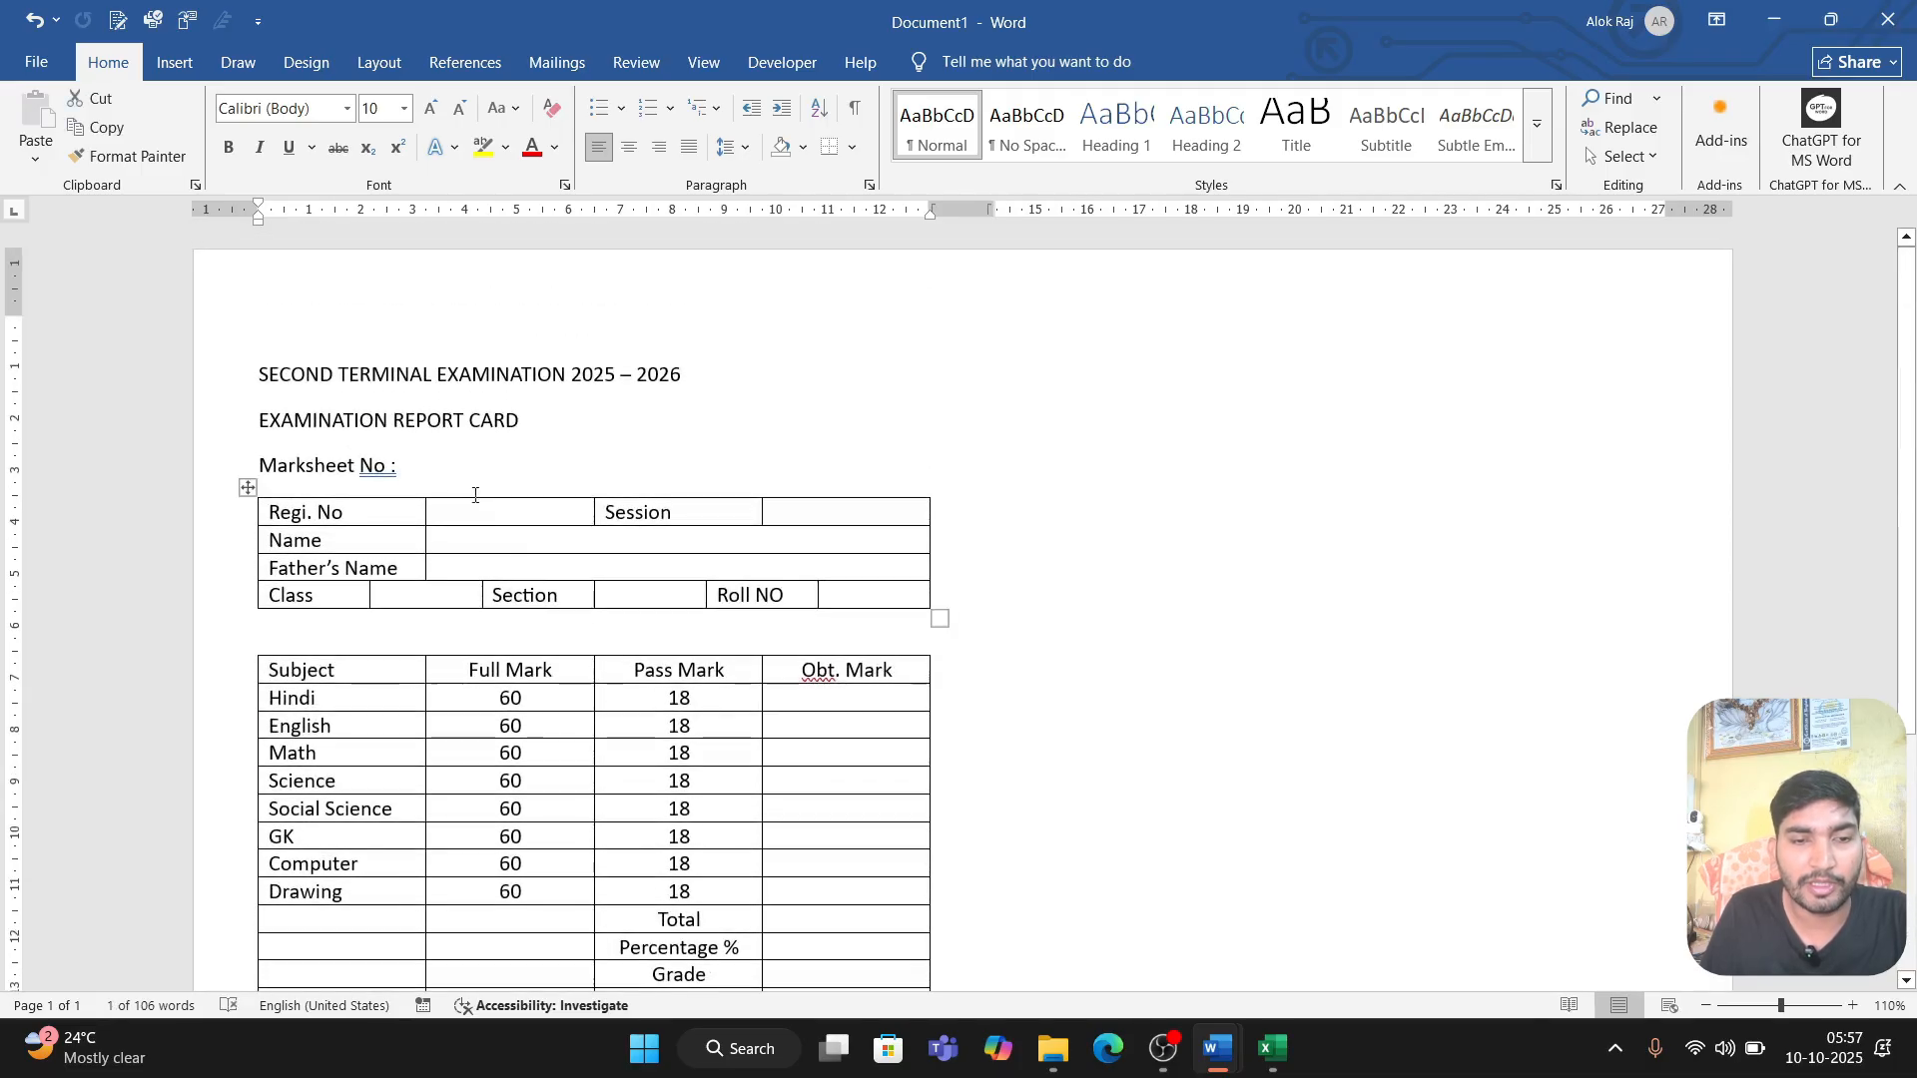
left_click(333, 332)
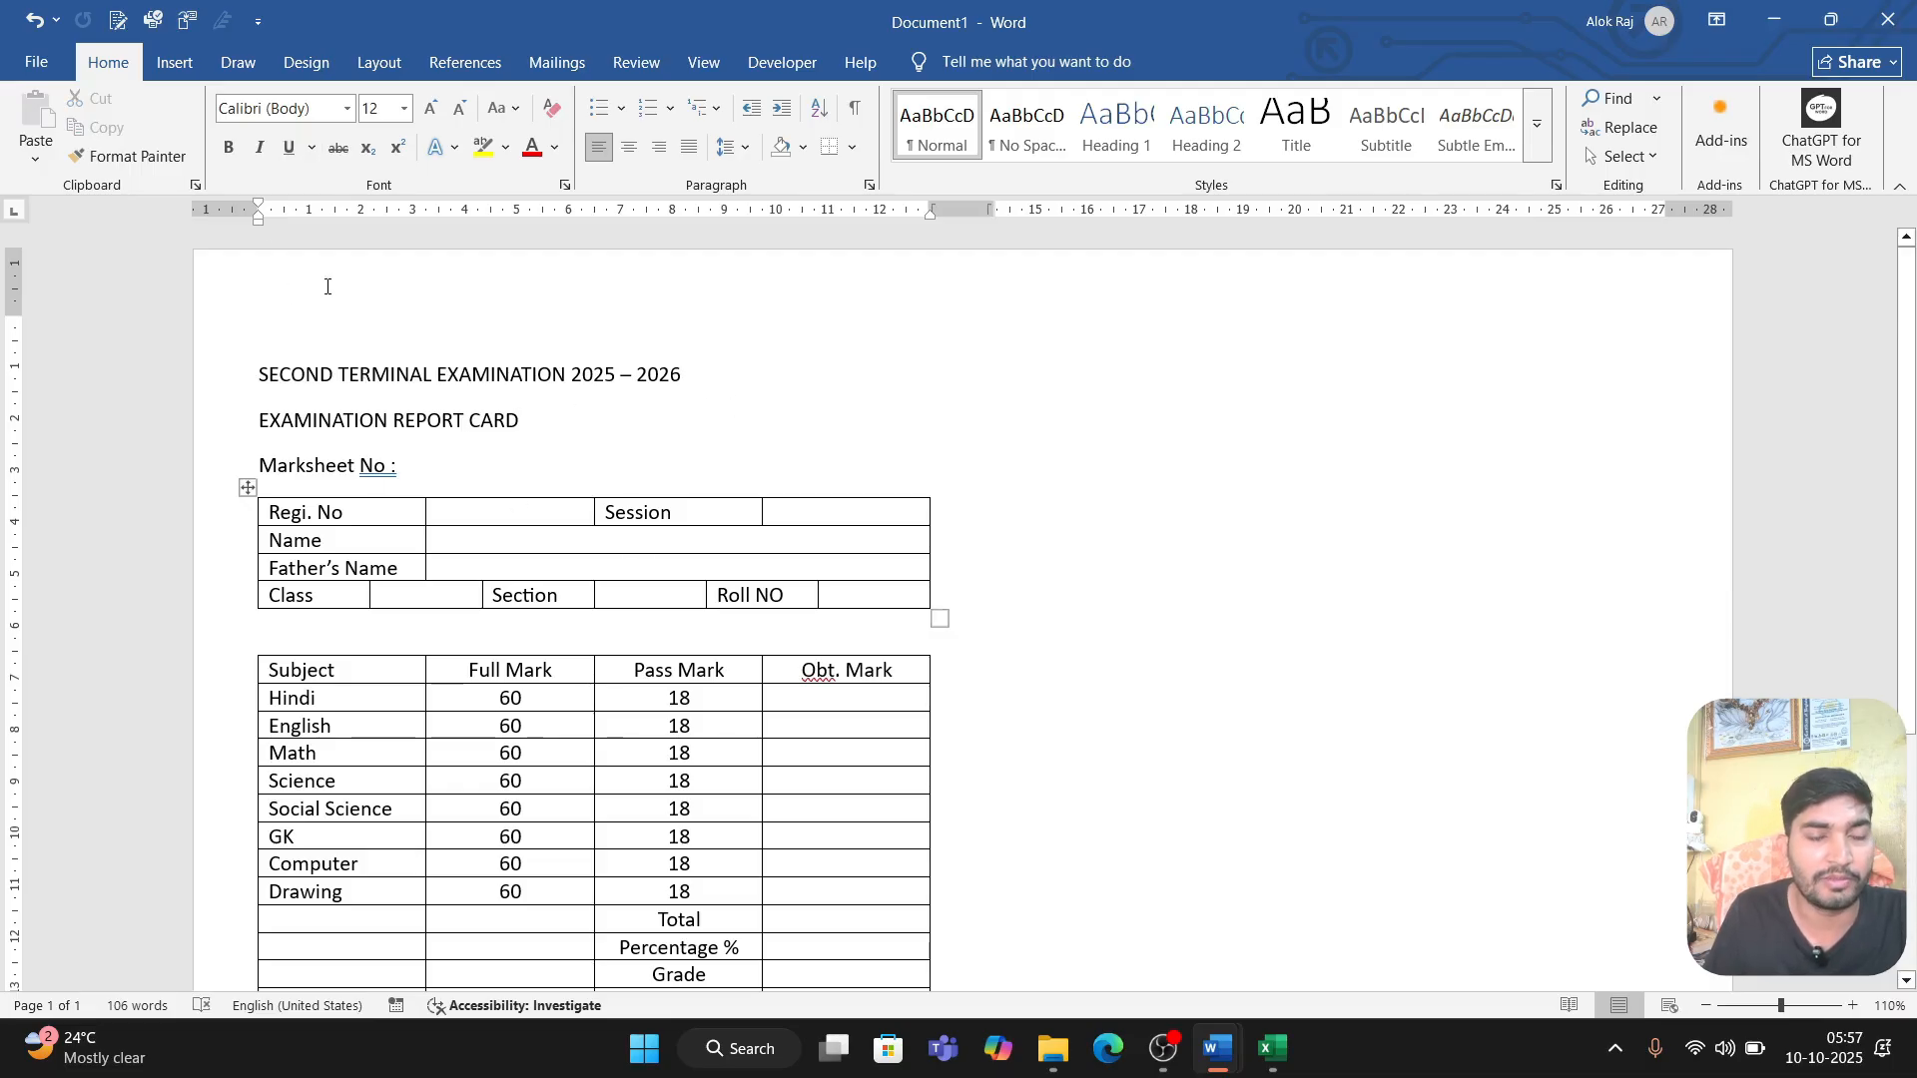
left_click(170, 63)
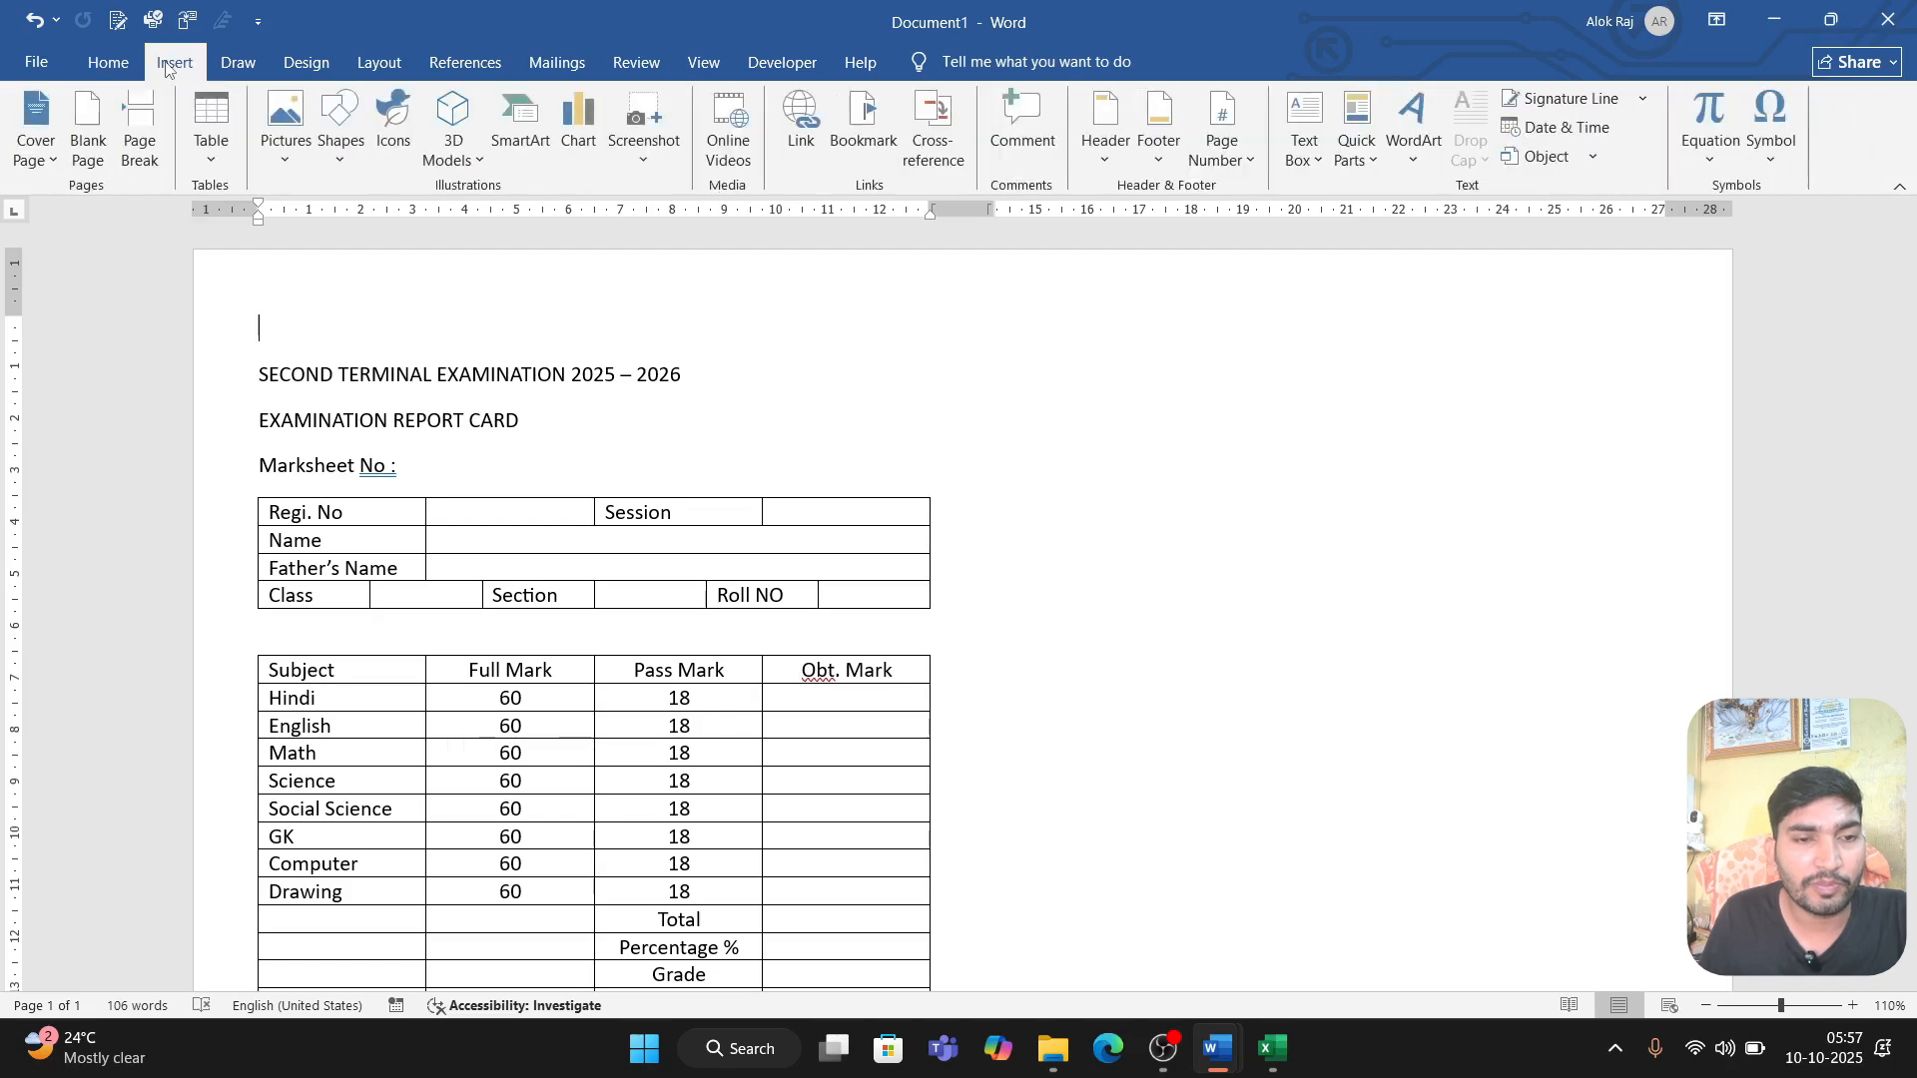
left_click(275, 167)
left_click(335, 223)
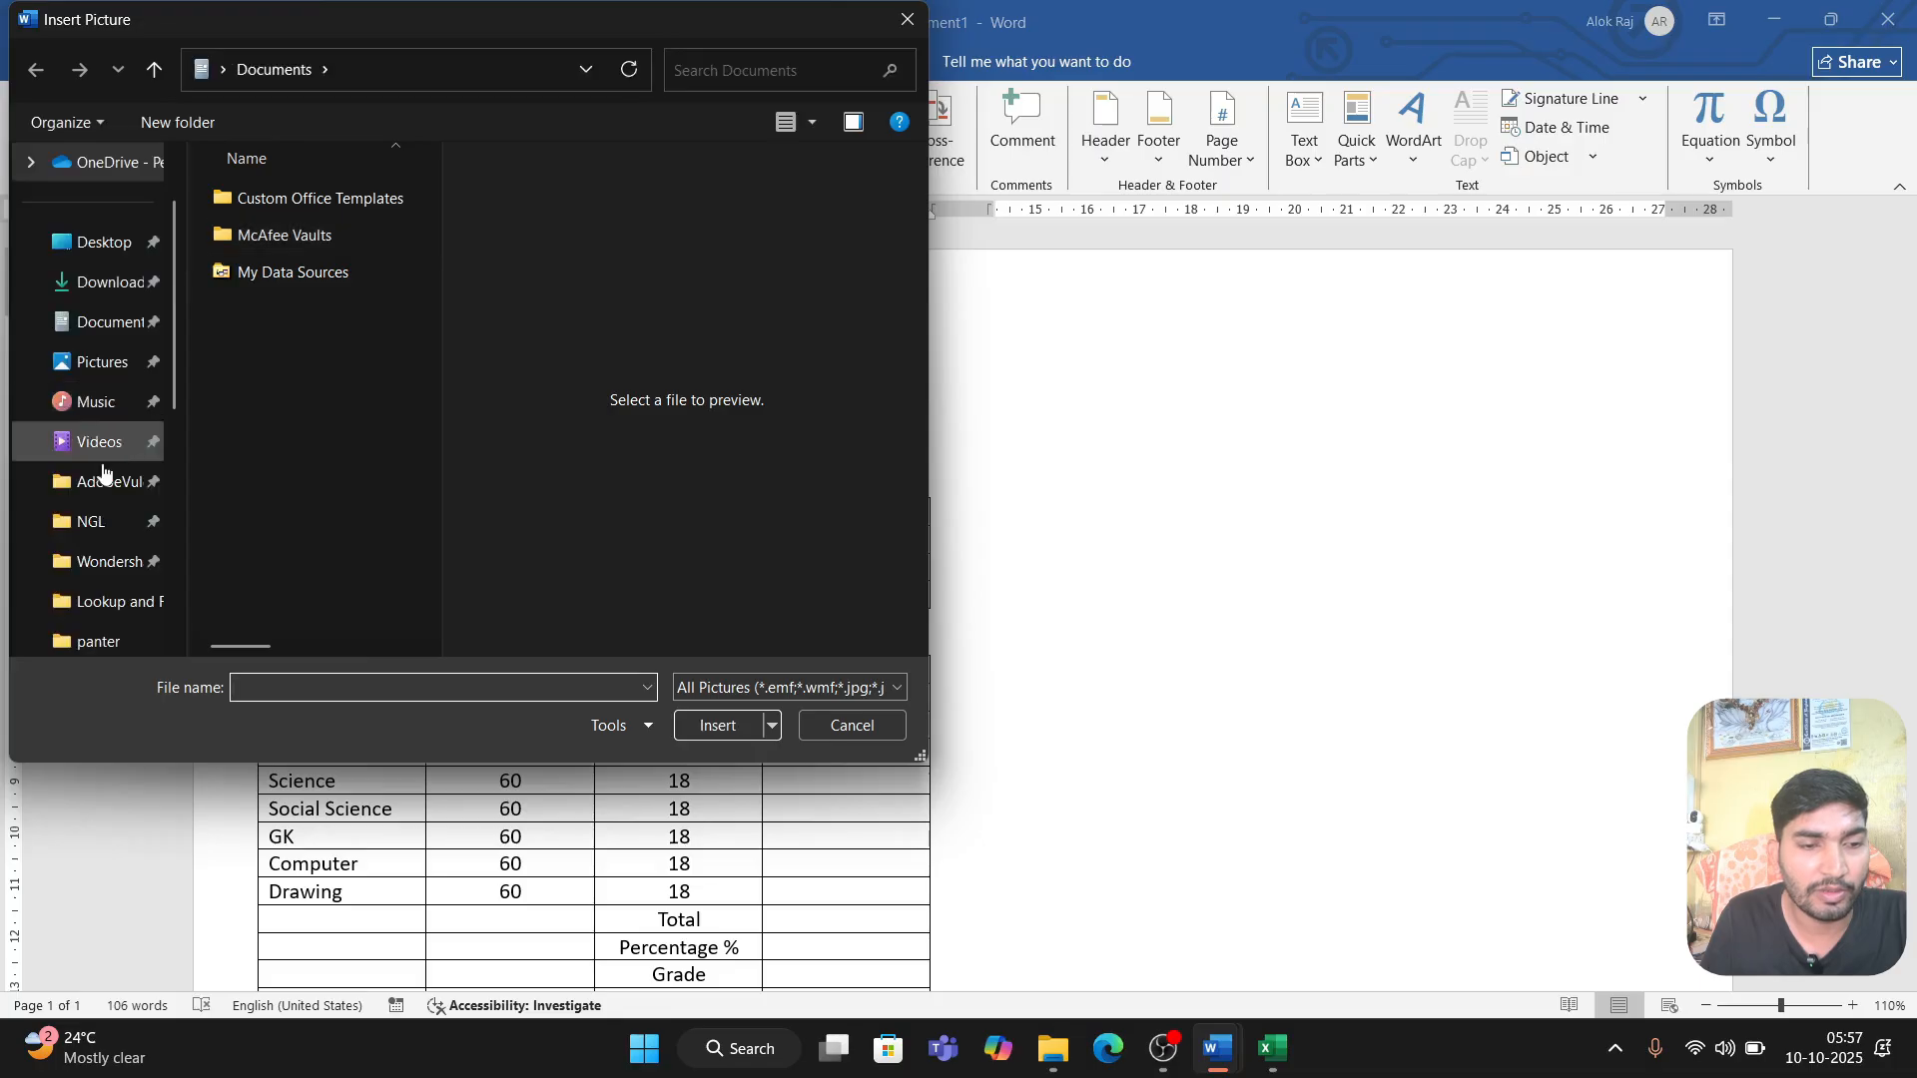
Step: Browse on drive D: to Other People Works Data, Working, Students Success Convent and open its Logo folder
scroll(94, 520, "down", 5)
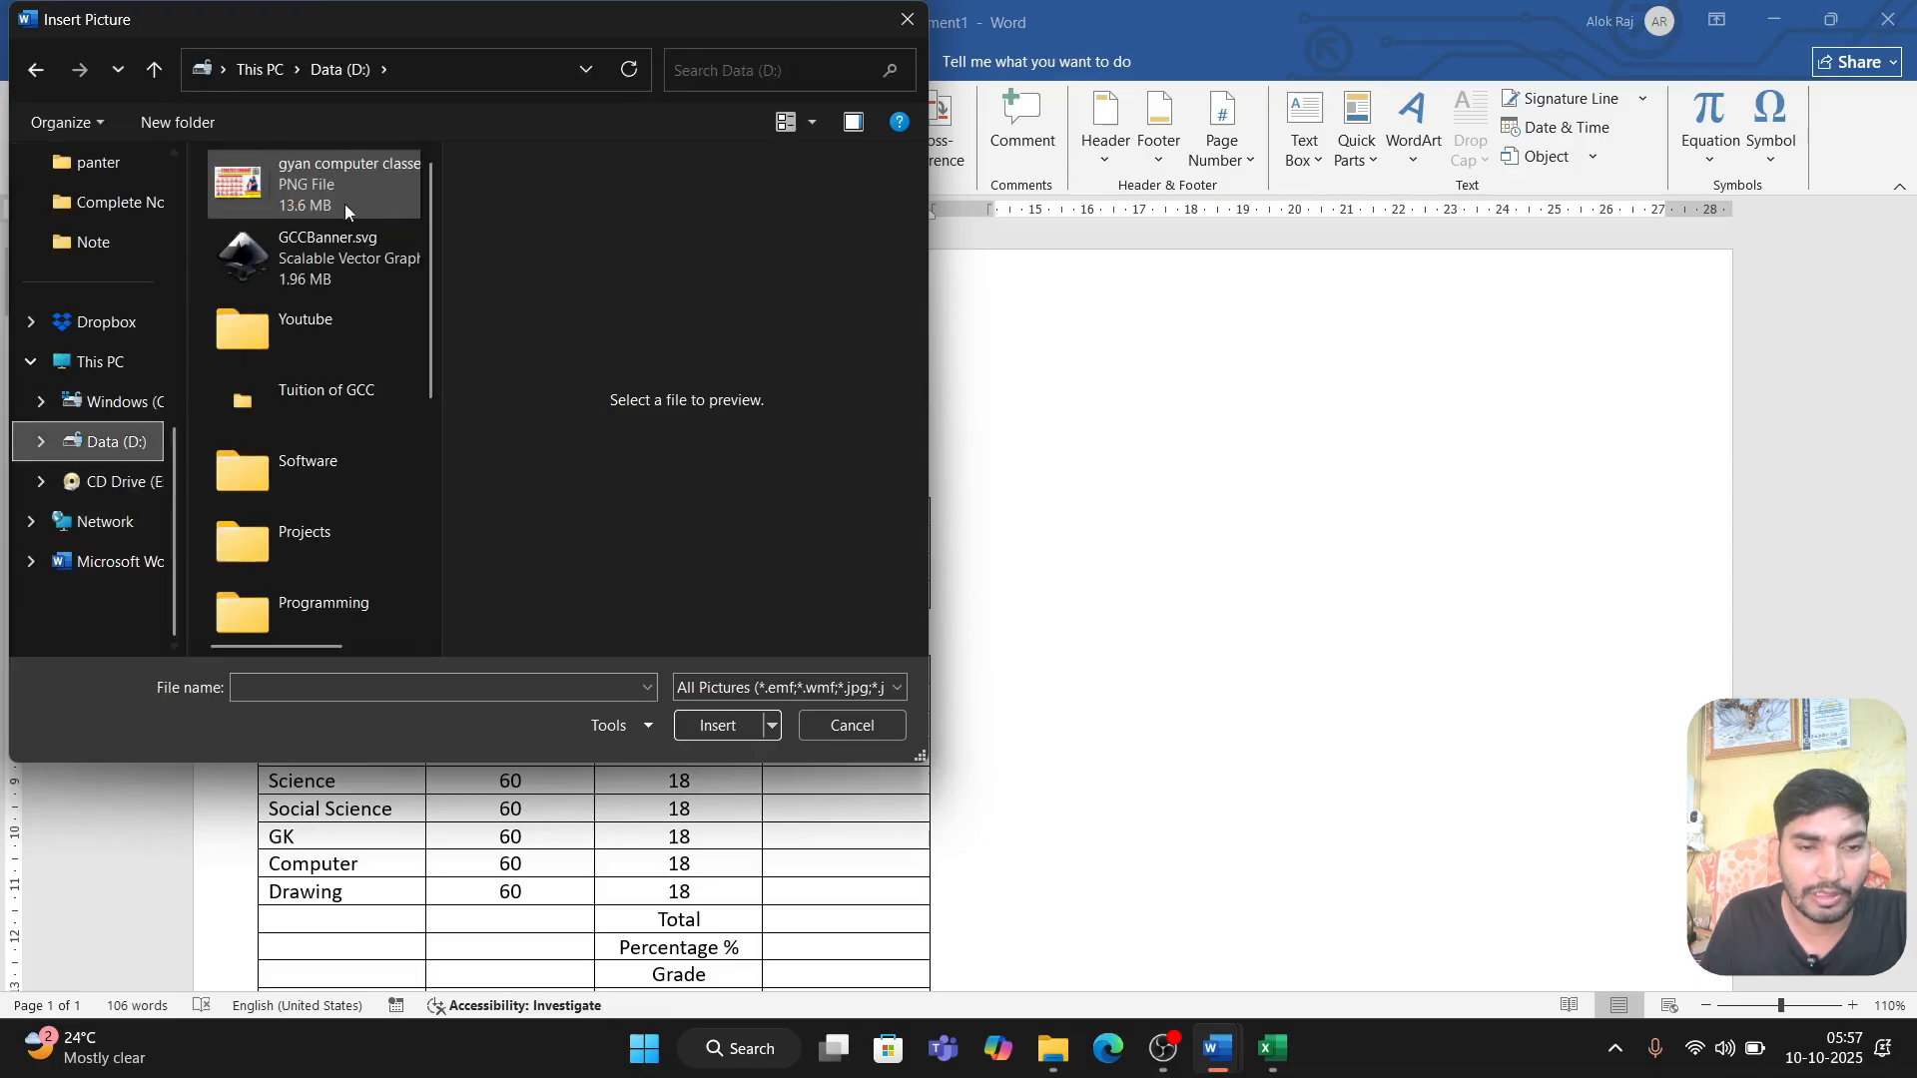
double_click(345, 389)
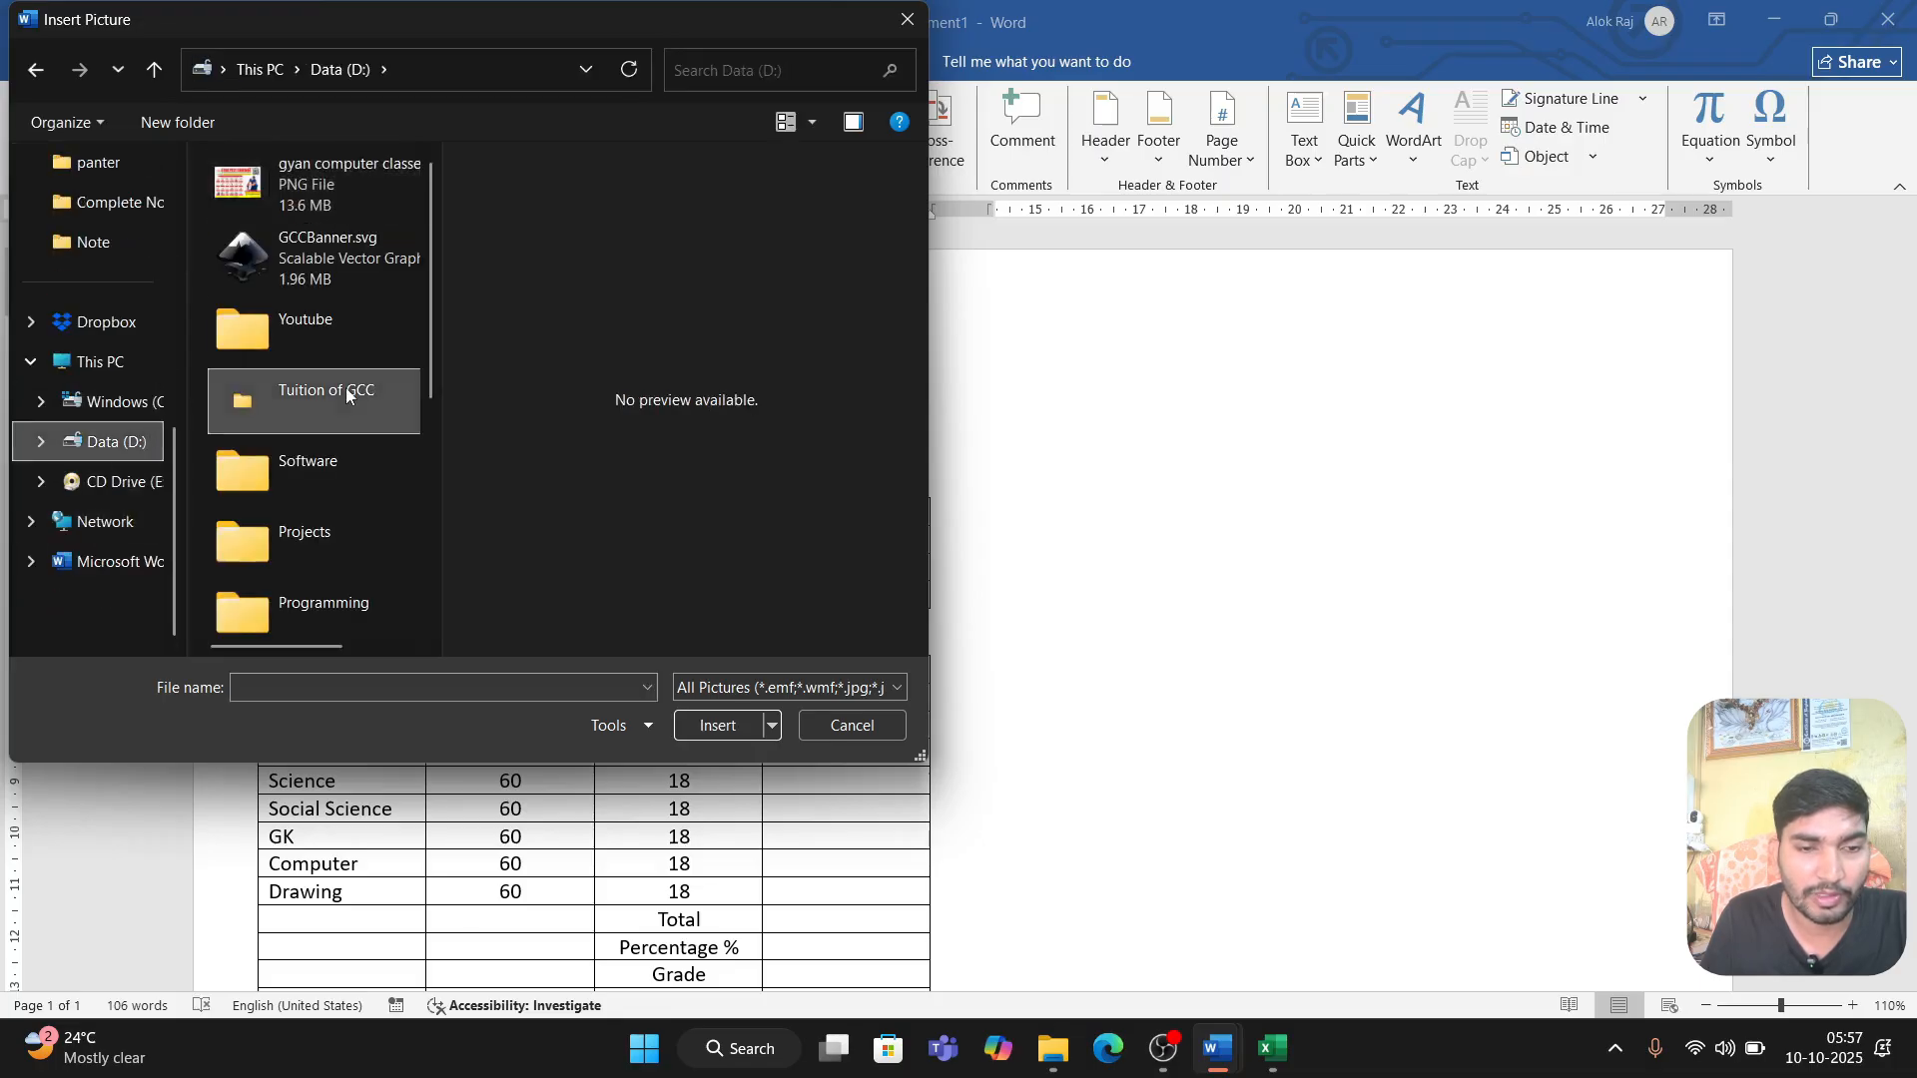
left_click(340, 70)
scroll(321, 404, "down", 3)
double_click(357, 267)
double_click(265, 604)
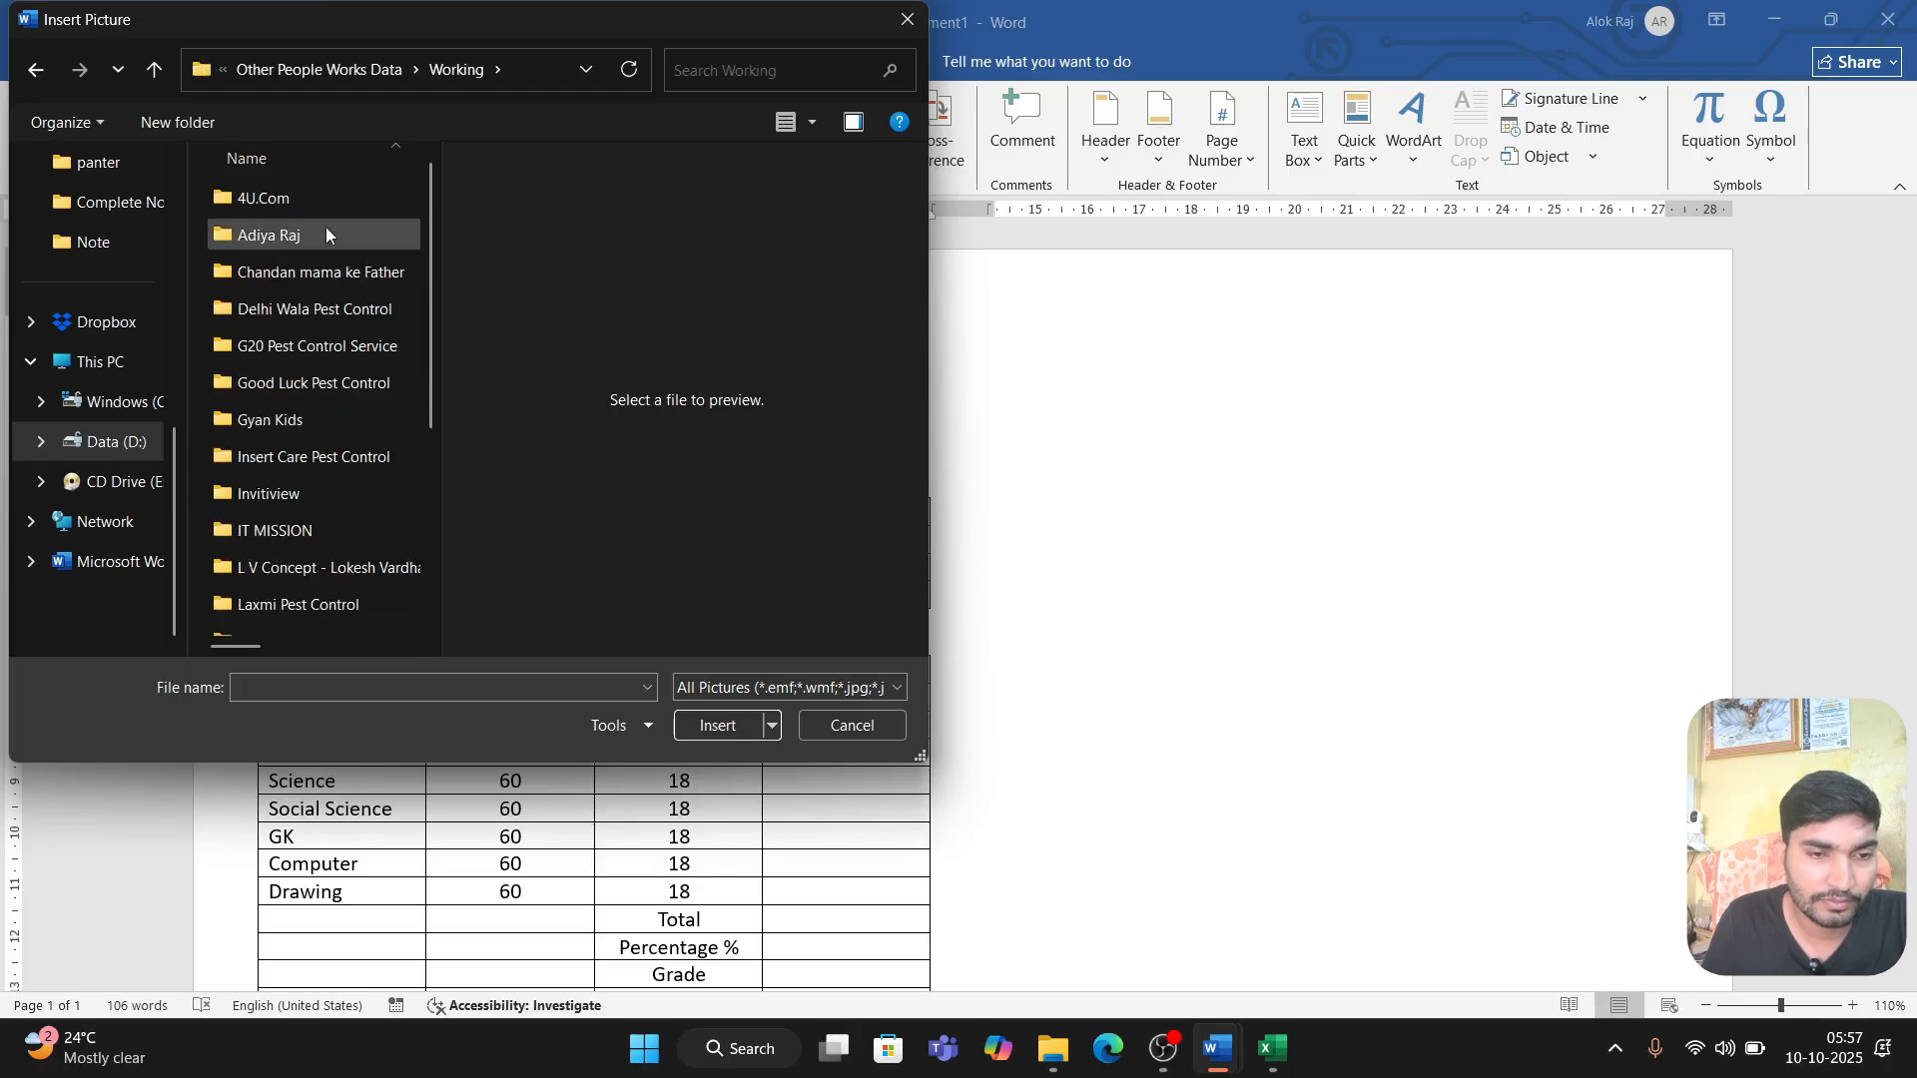
scroll(310, 419, "down", 5)
double_click(300, 476)
left_click(262, 351)
double_click(262, 351)
Step: Look through the image files in the Logo folder to identify the school's header picture
scroll(340, 305, "down", 5)
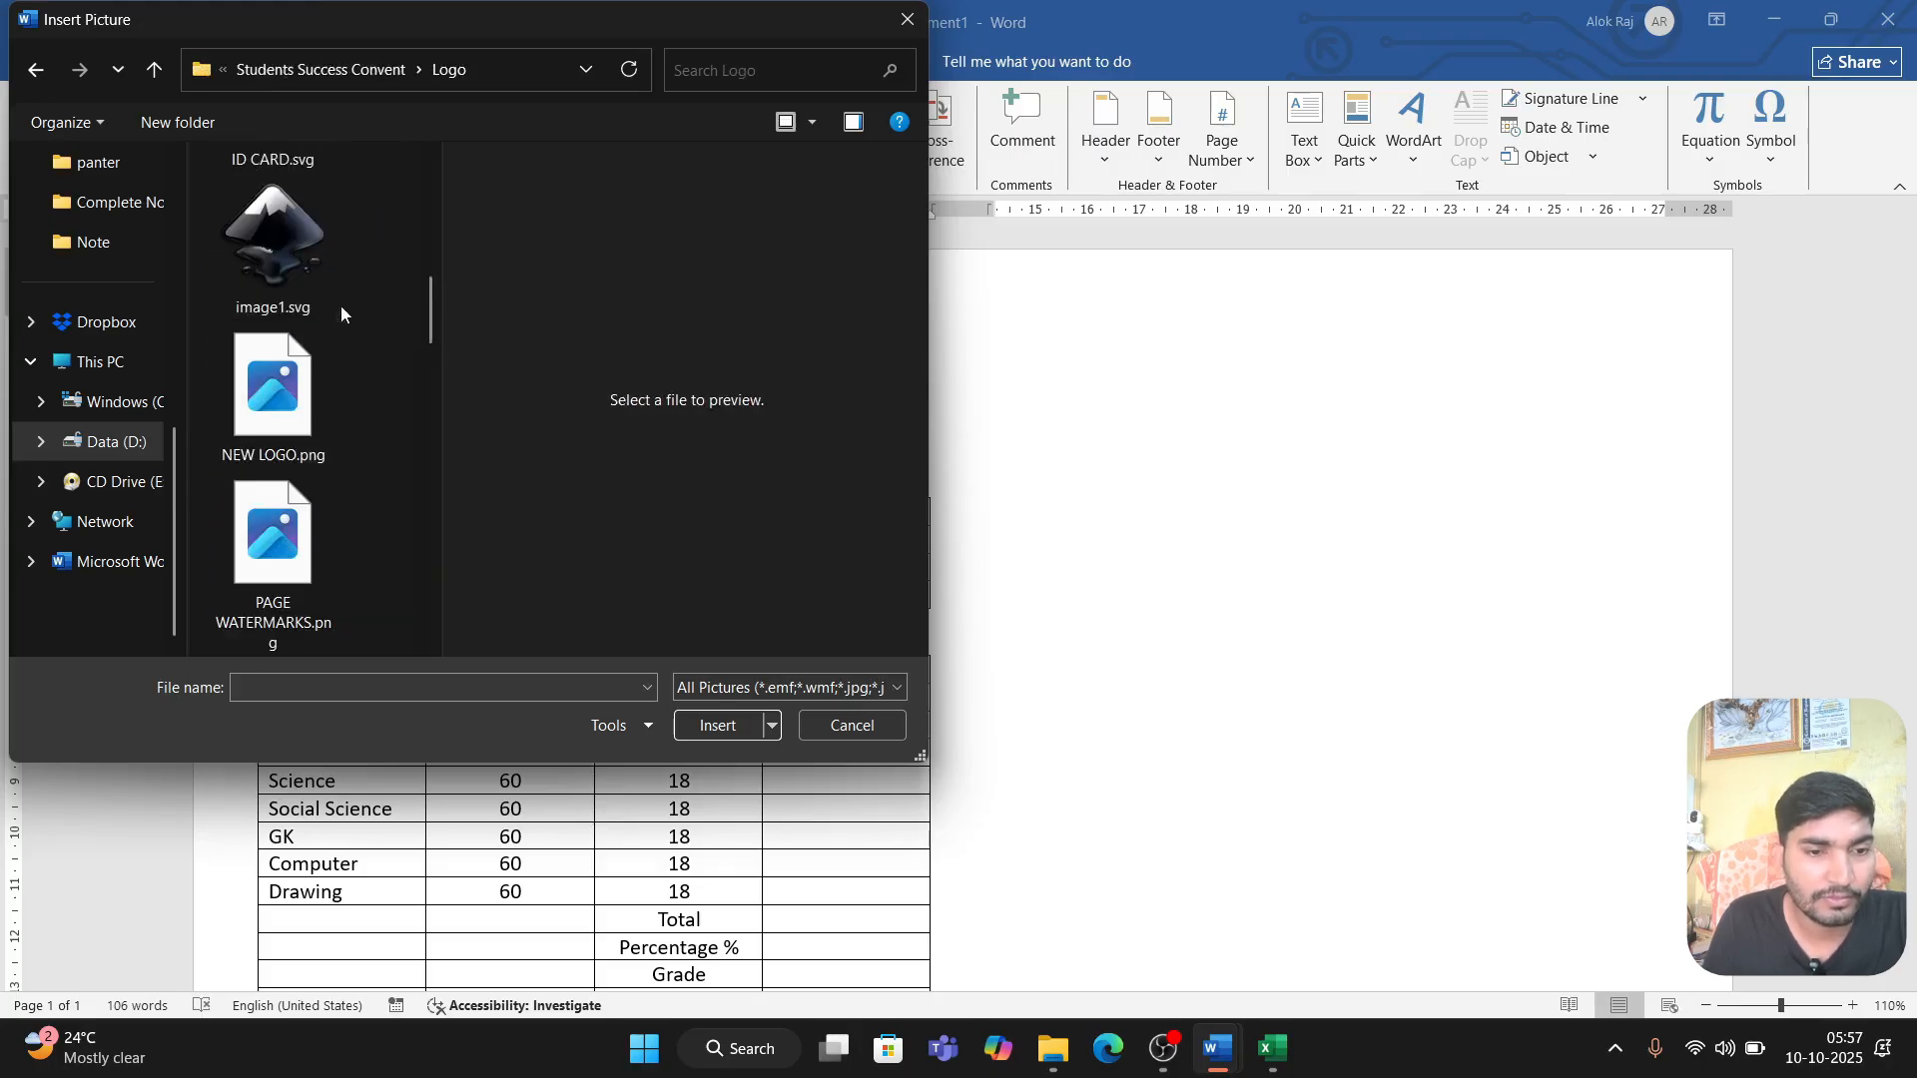
left_click_drag(442, 379, 536, 428)
scroll(350, 349, "up", 5)
left_click(261, 258)
left_click(458, 252)
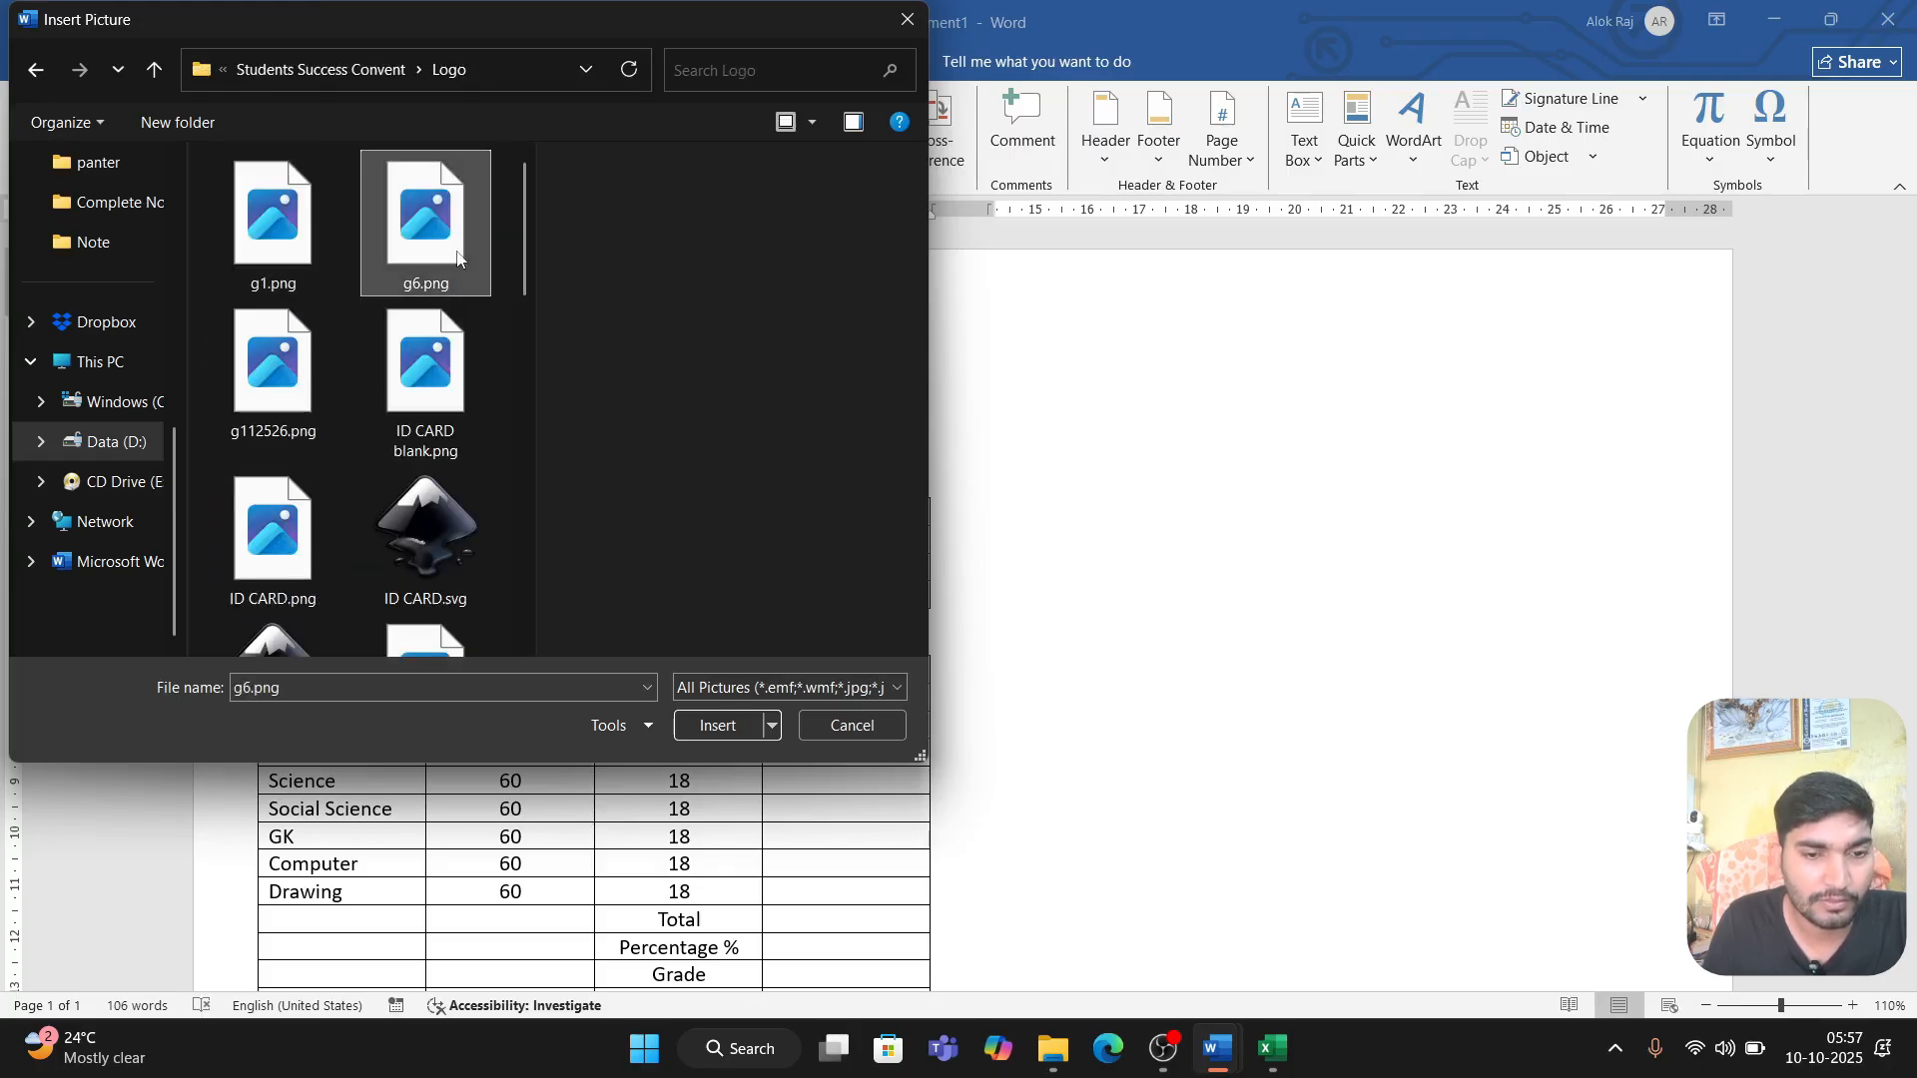
left_click(326, 411)
left_click(394, 425)
left_click(428, 637)
scroll(428, 510, "down", 2)
Step: Identify NEW LOGO.png from the previews of the same Logo folder in File Explorer, and insert that banner above the headings
left_click(1053, 1048)
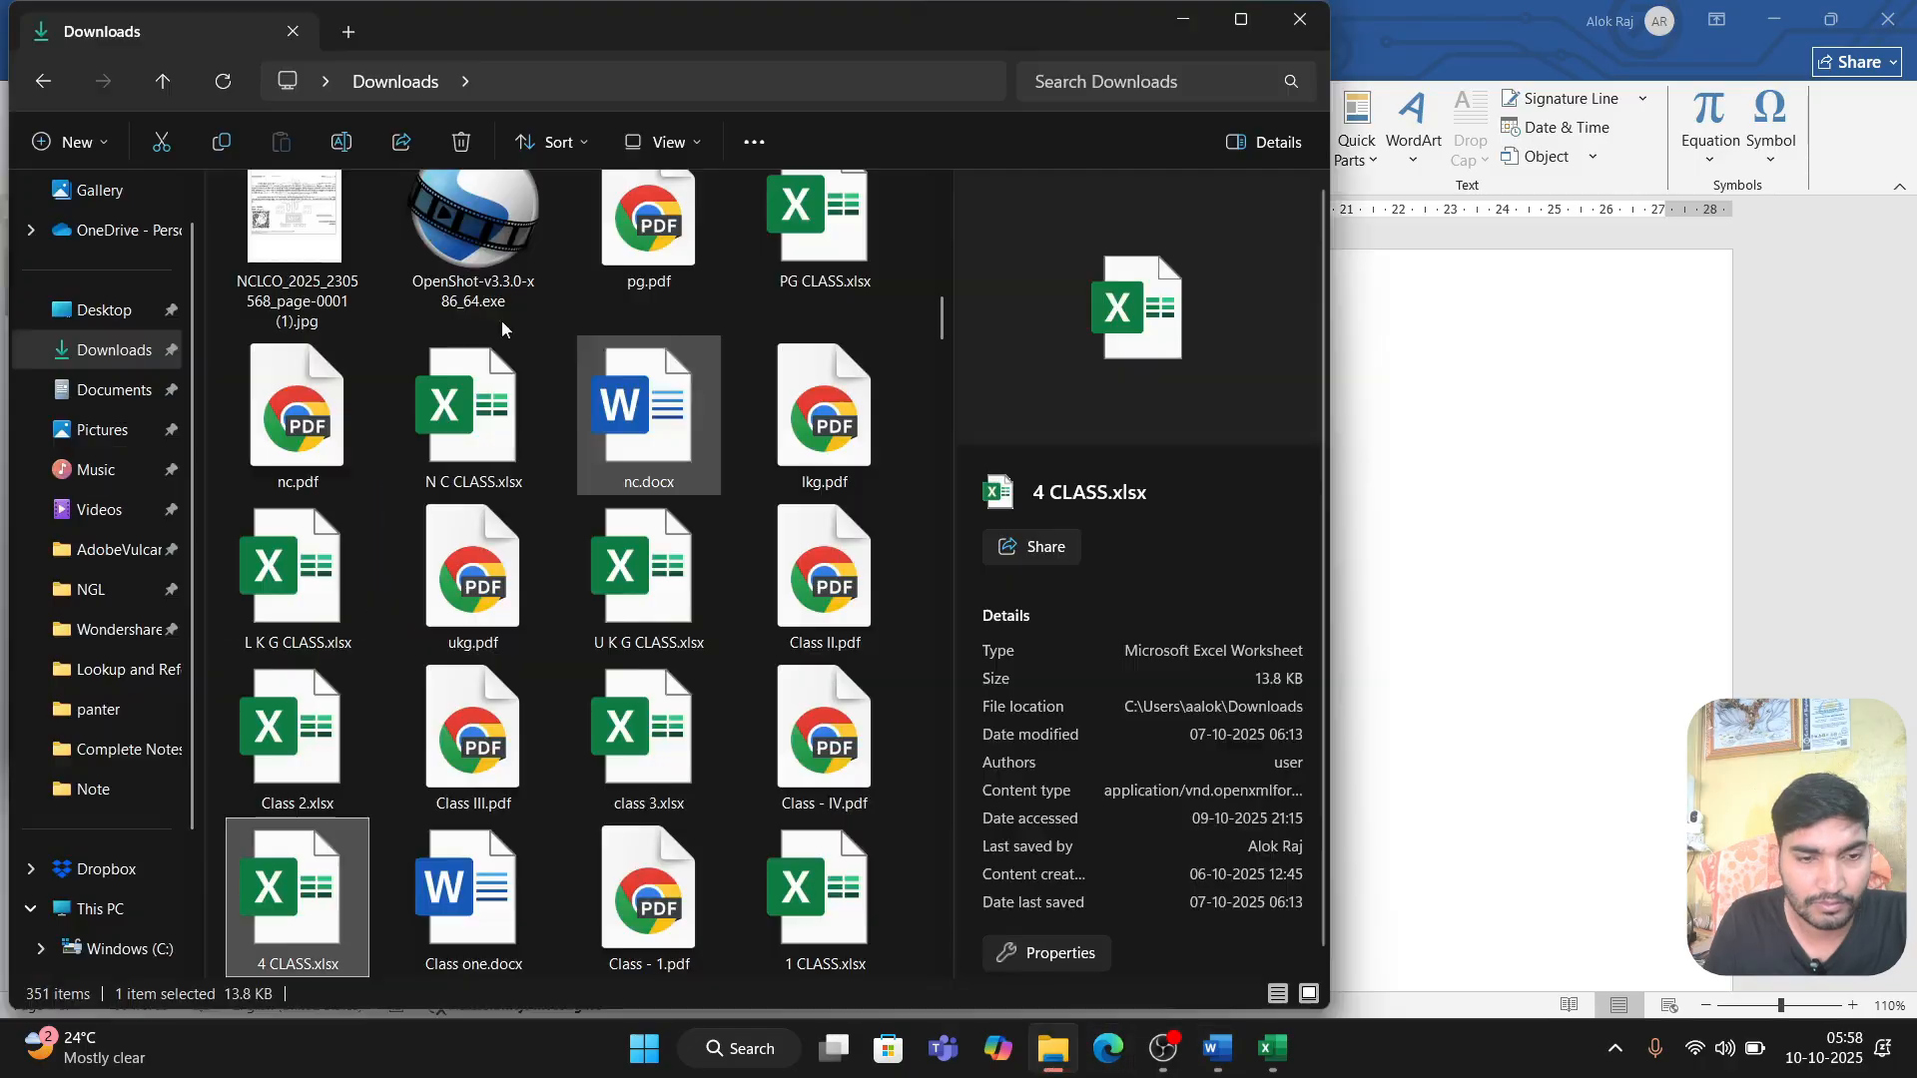
left_click(112, 829)
double_click(379, 404)
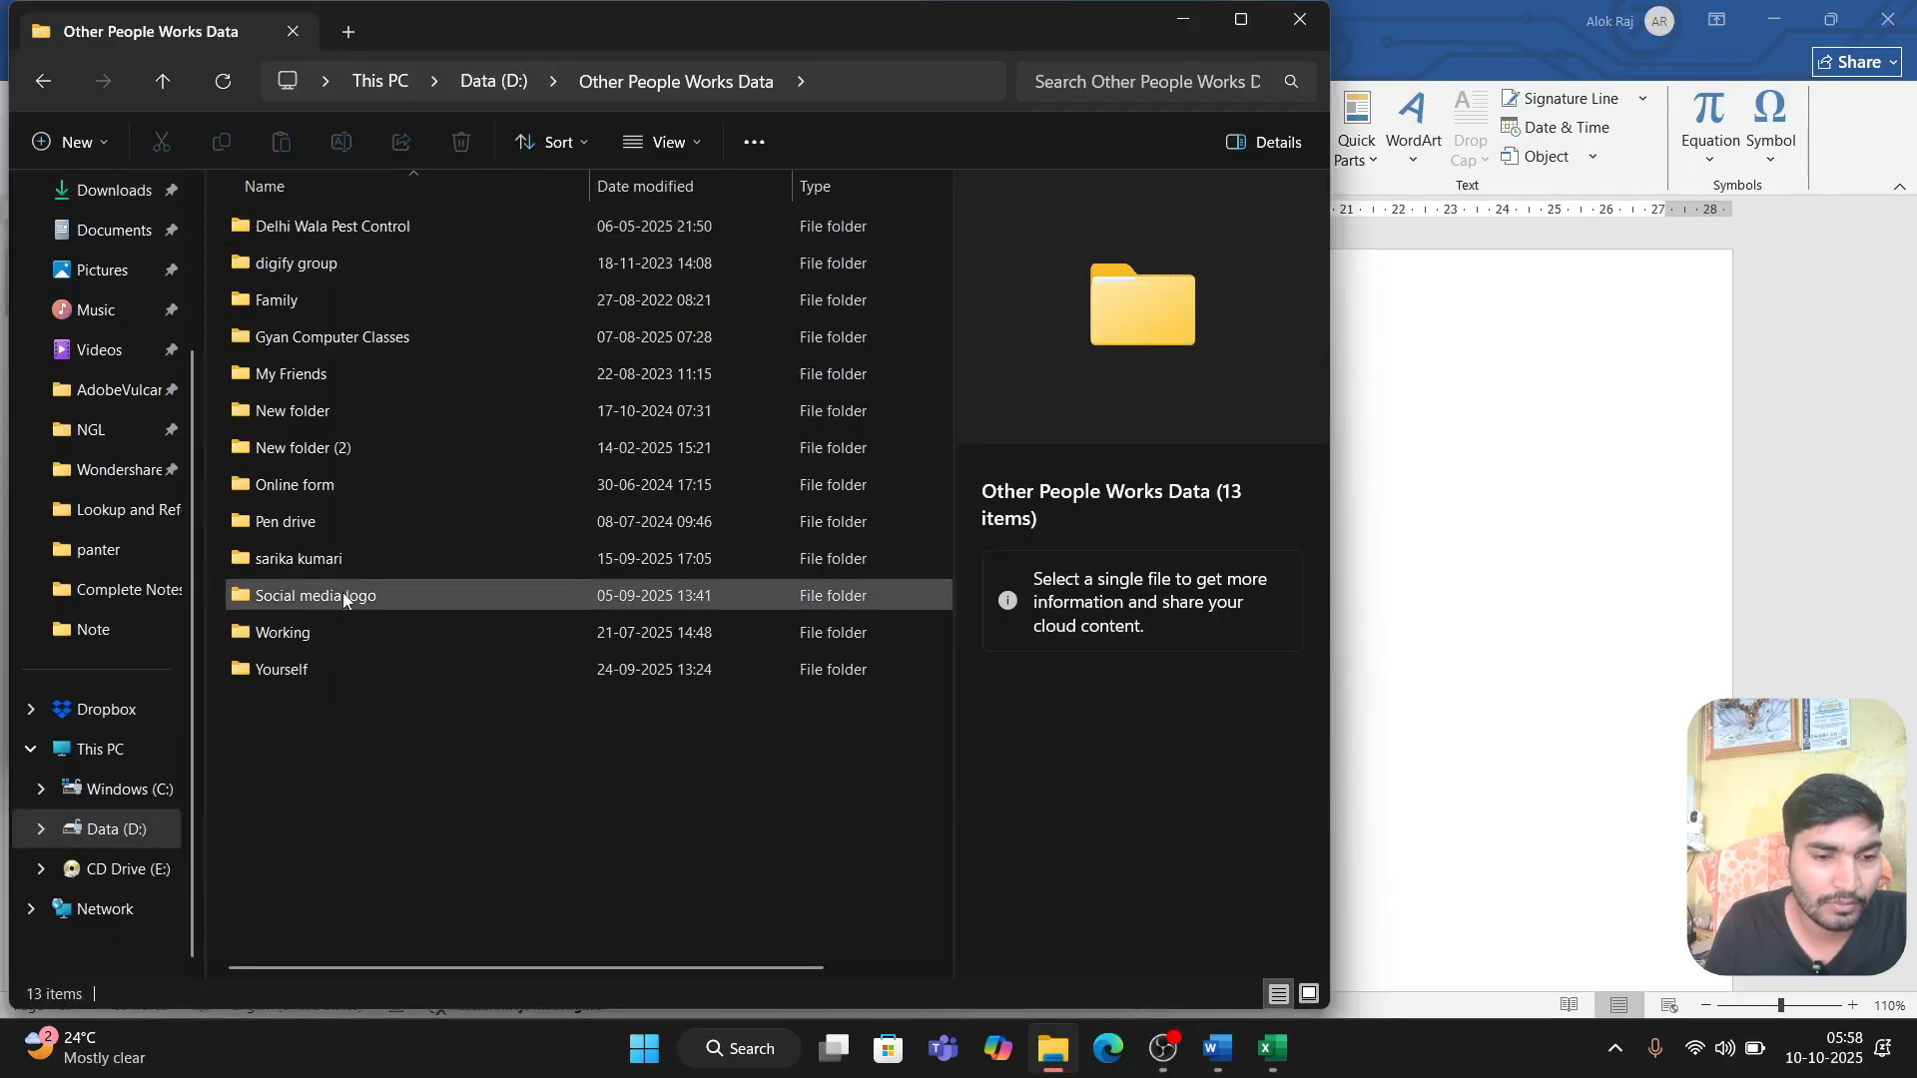
double_click(320, 637)
double_click(340, 928)
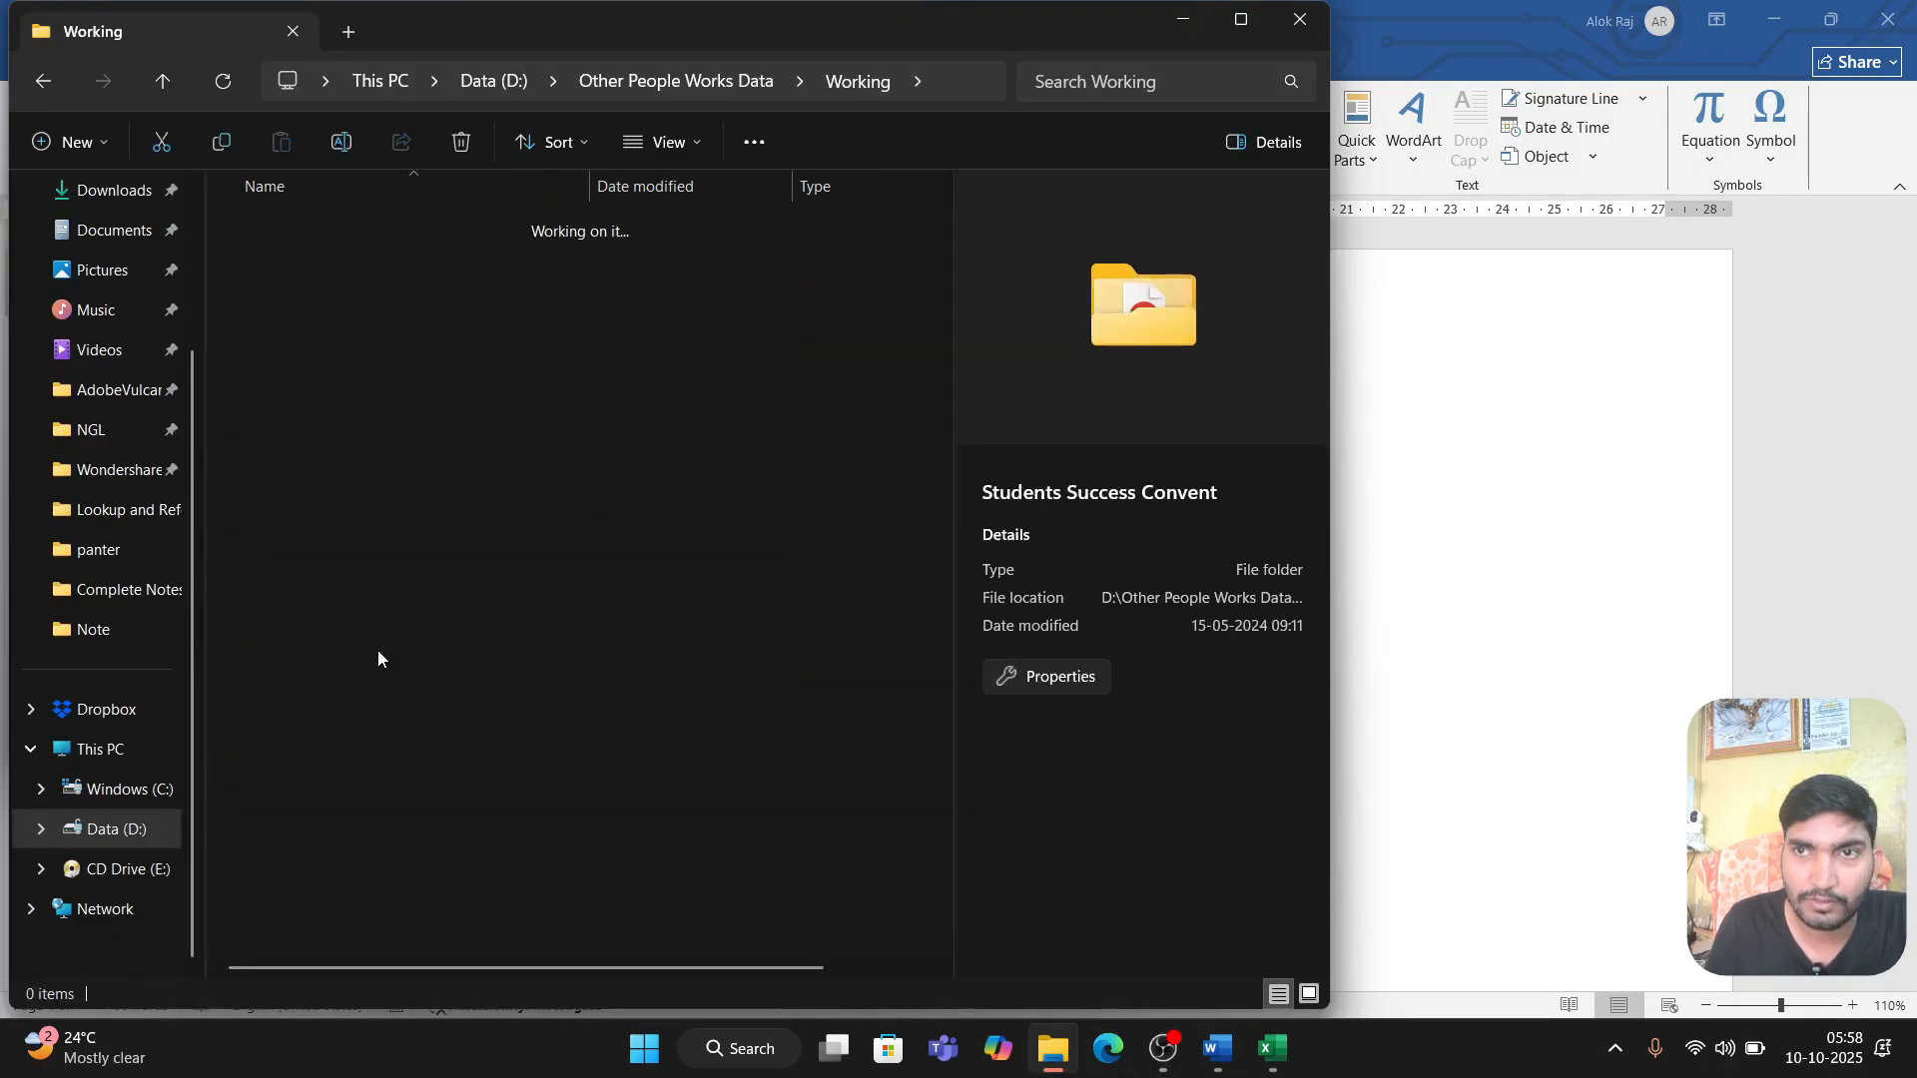
double_click(302, 374)
left_click(727, 373)
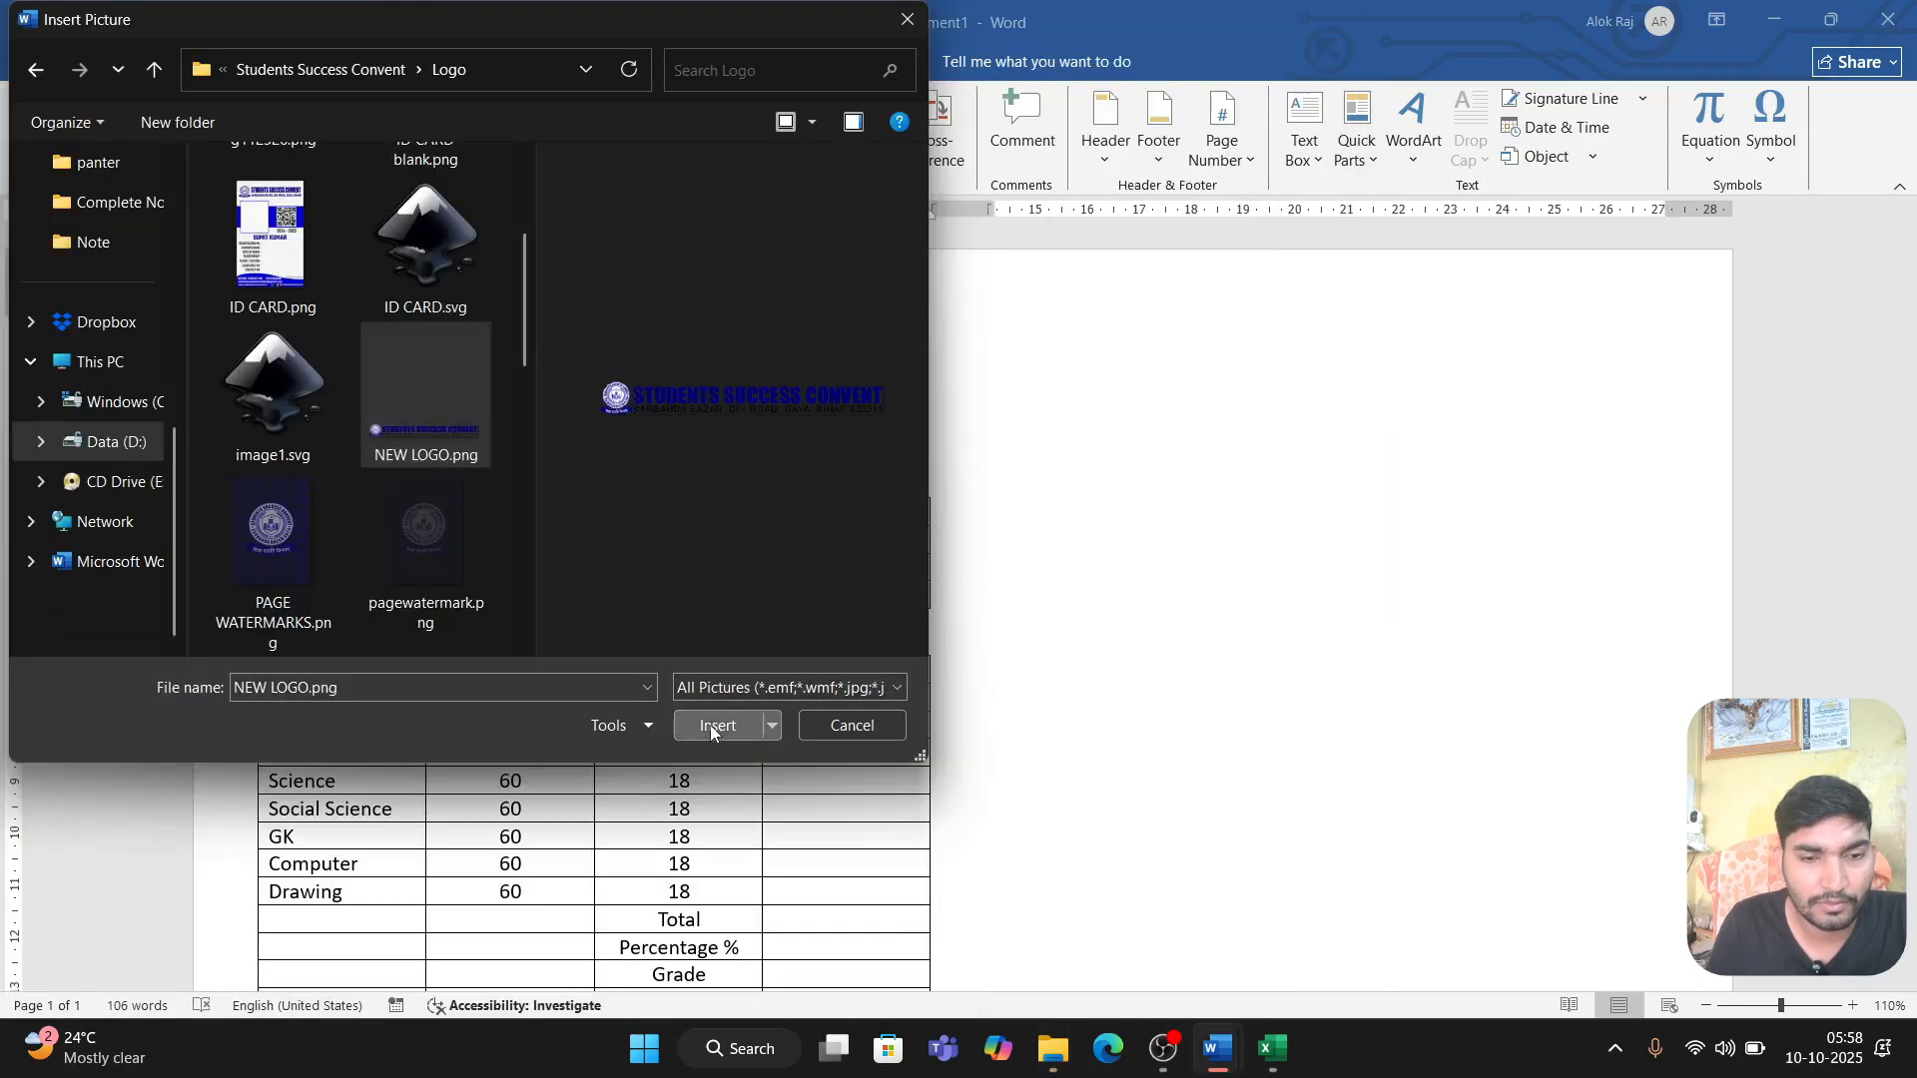
left_click(715, 726)
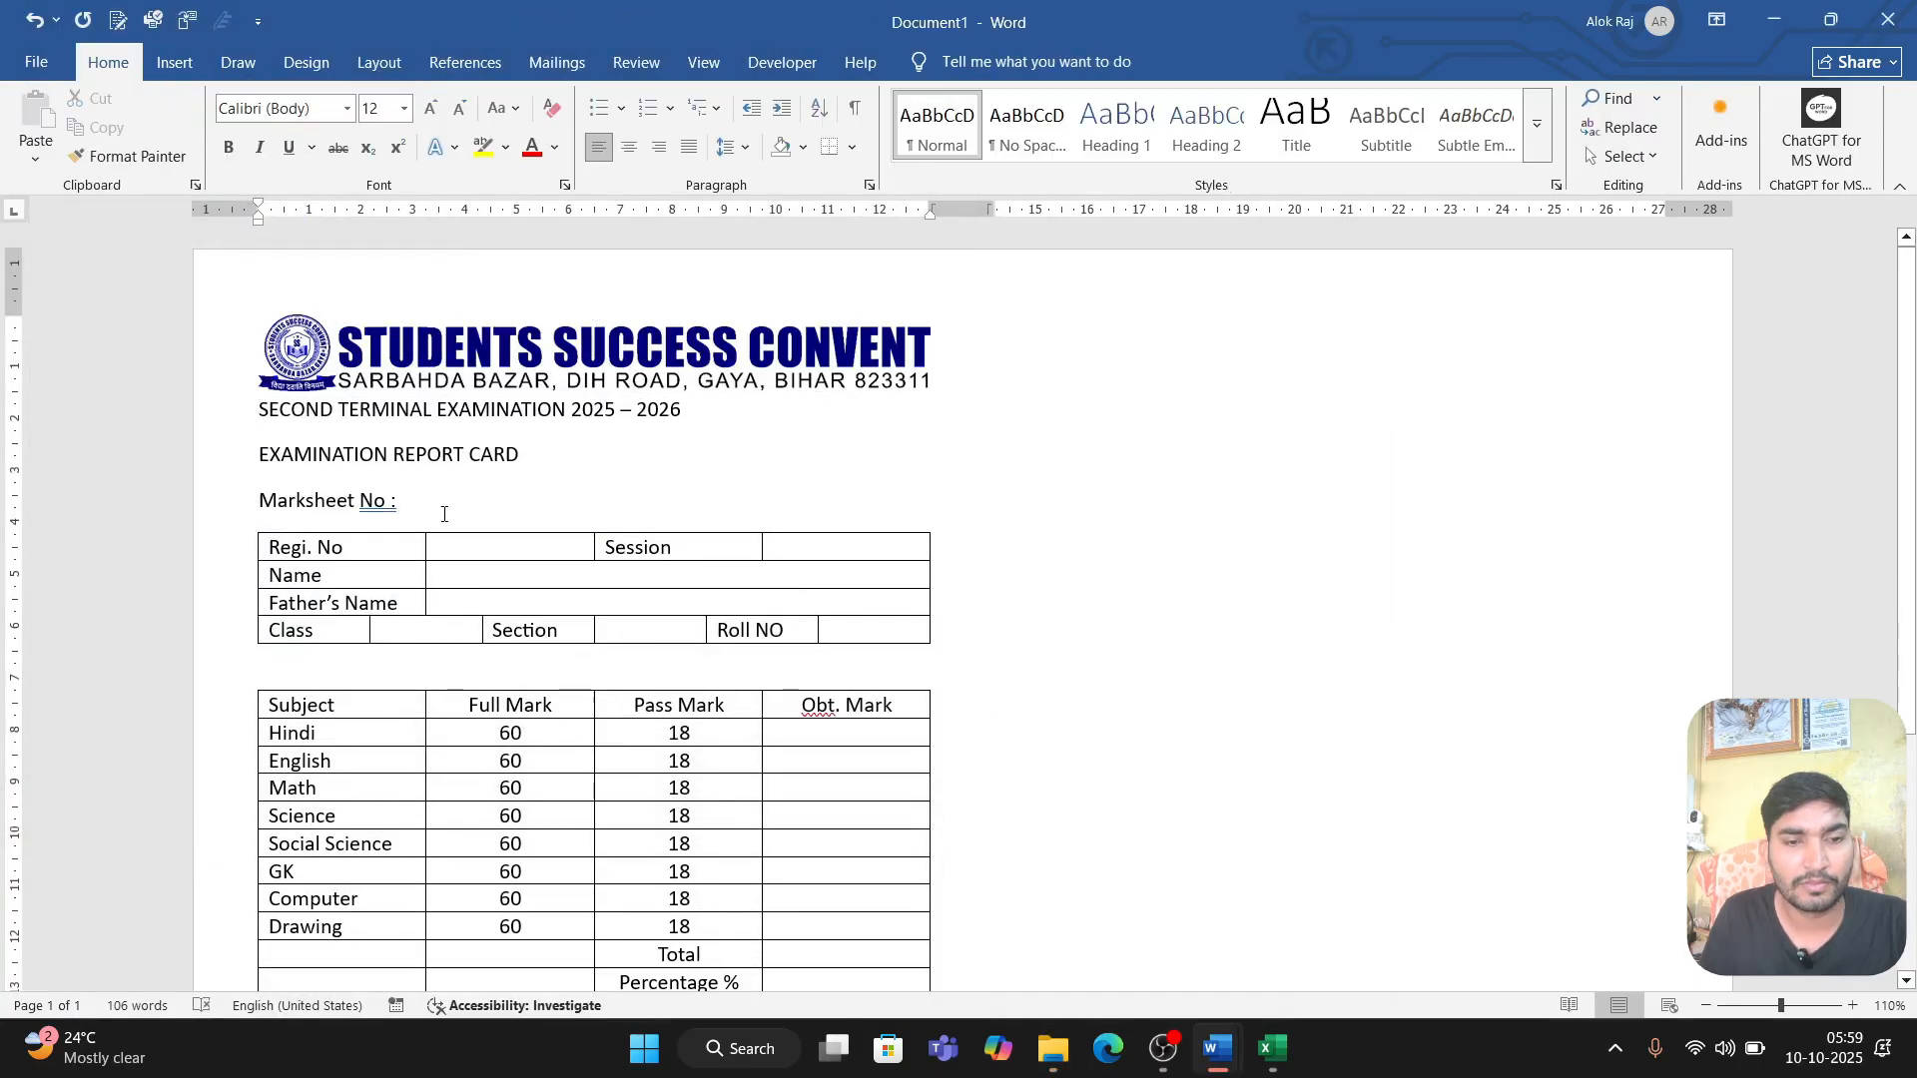
Step: Centre the examination title, EXAMINATION REPORT CARD and Marksheet No lines
left_click_drag(420, 484, 284, 414)
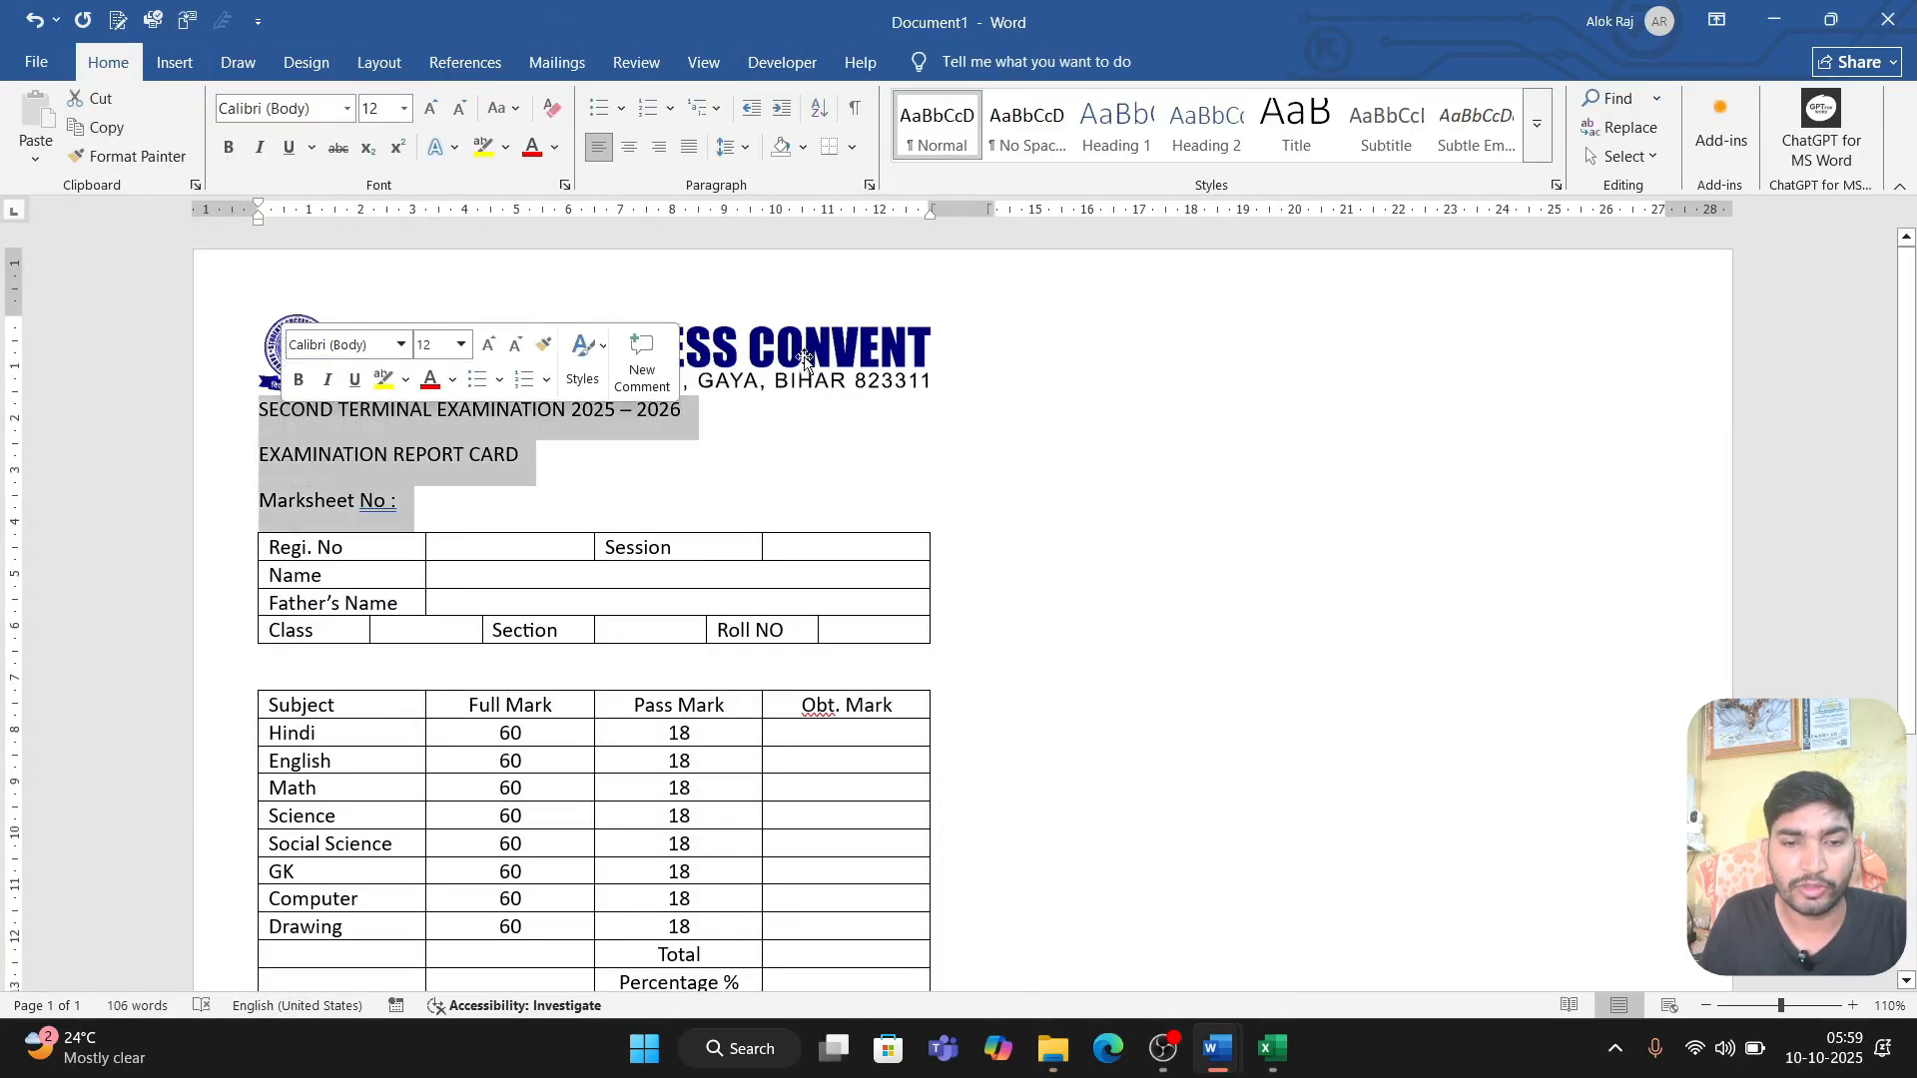
key("ctrl+e")
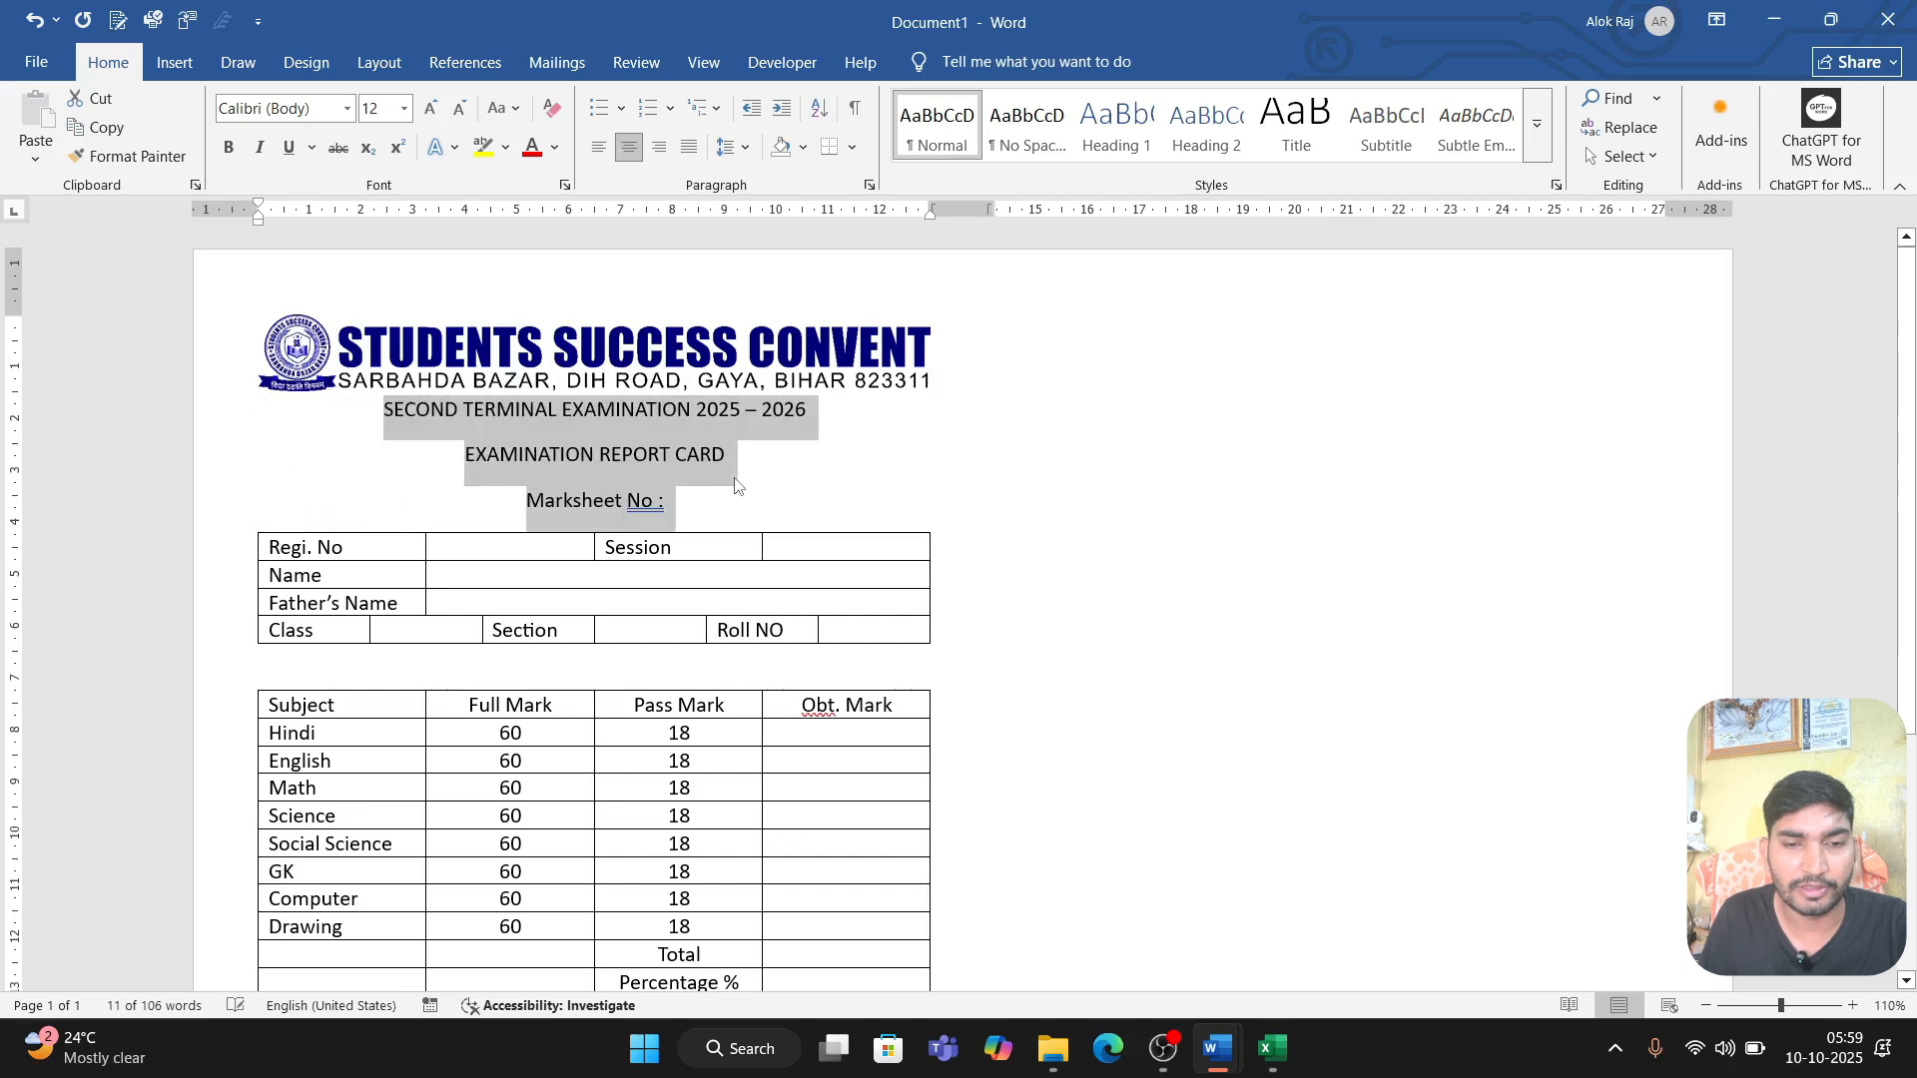
left_click(779, 466)
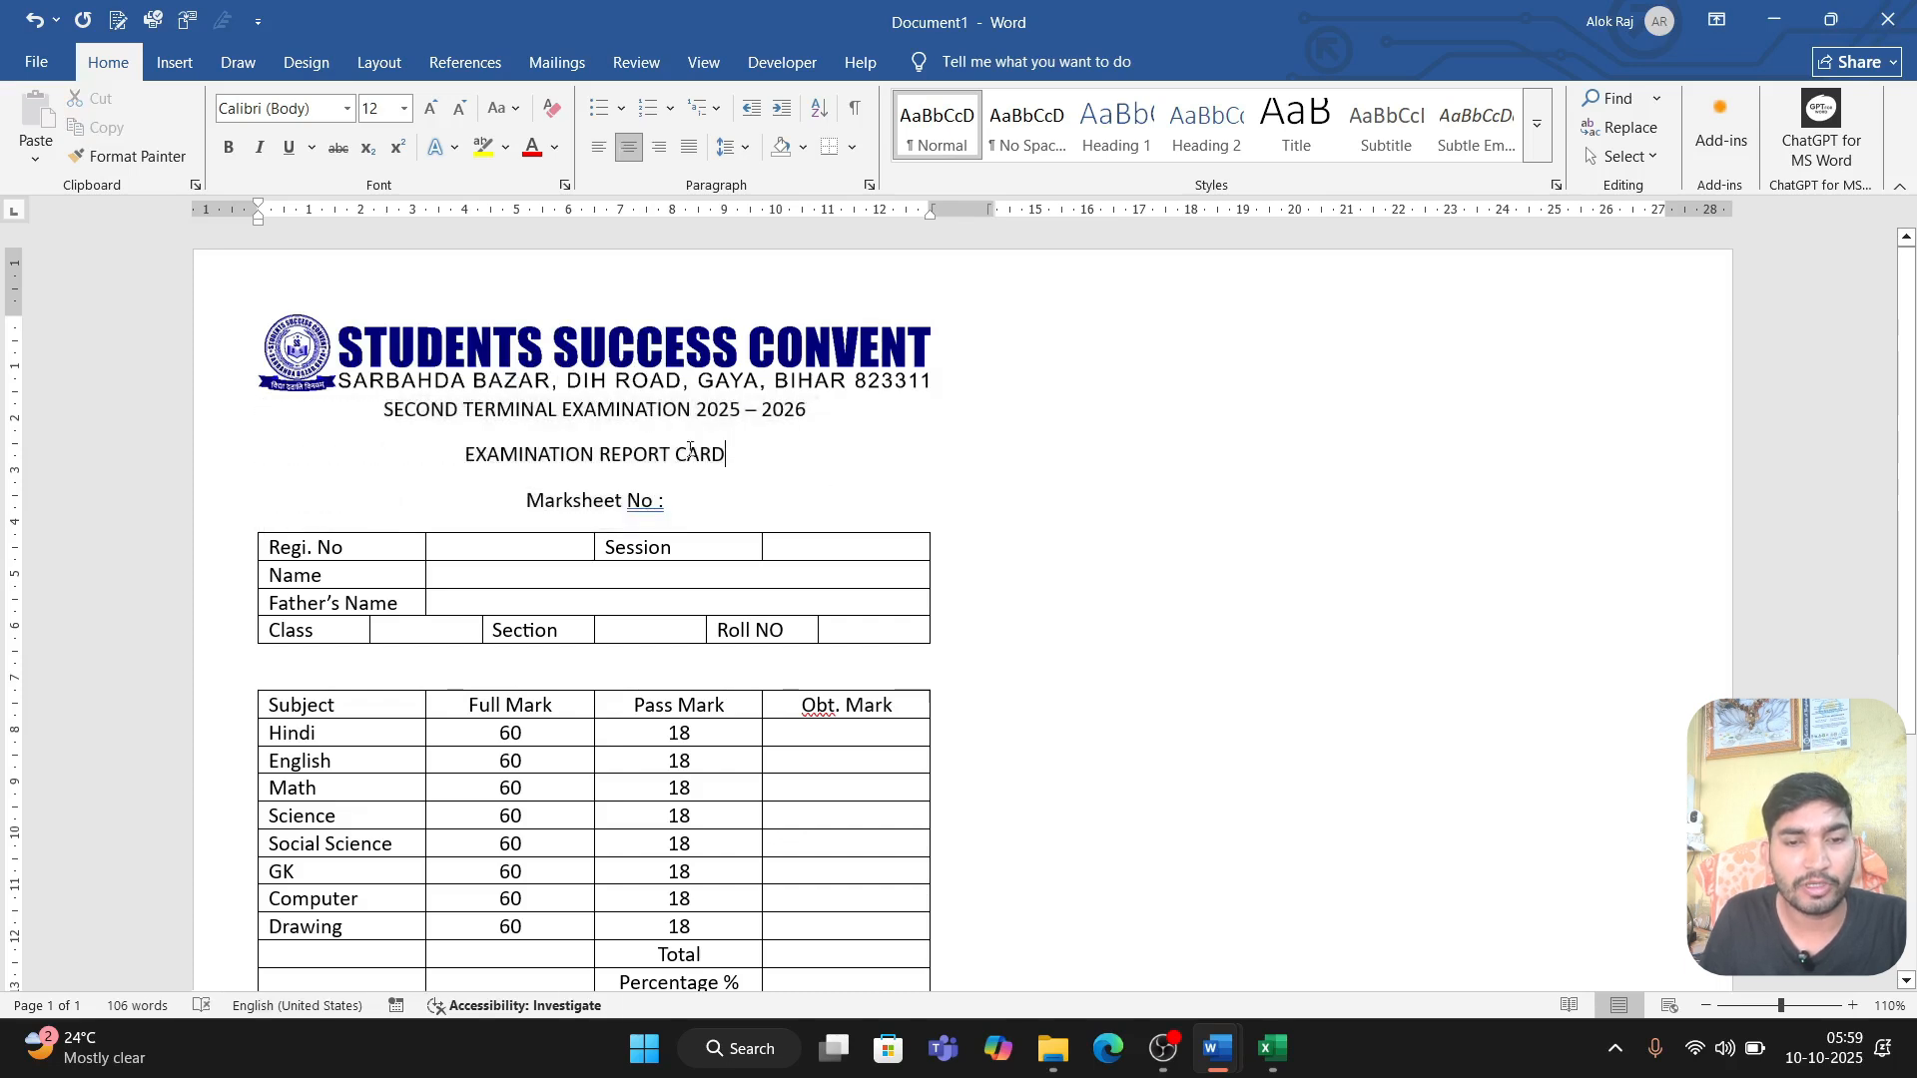
Step: Set the spacing after the three heading lines to 0 pt and right-align the Marksheet No line
left_click_drag(693, 500, 374, 434)
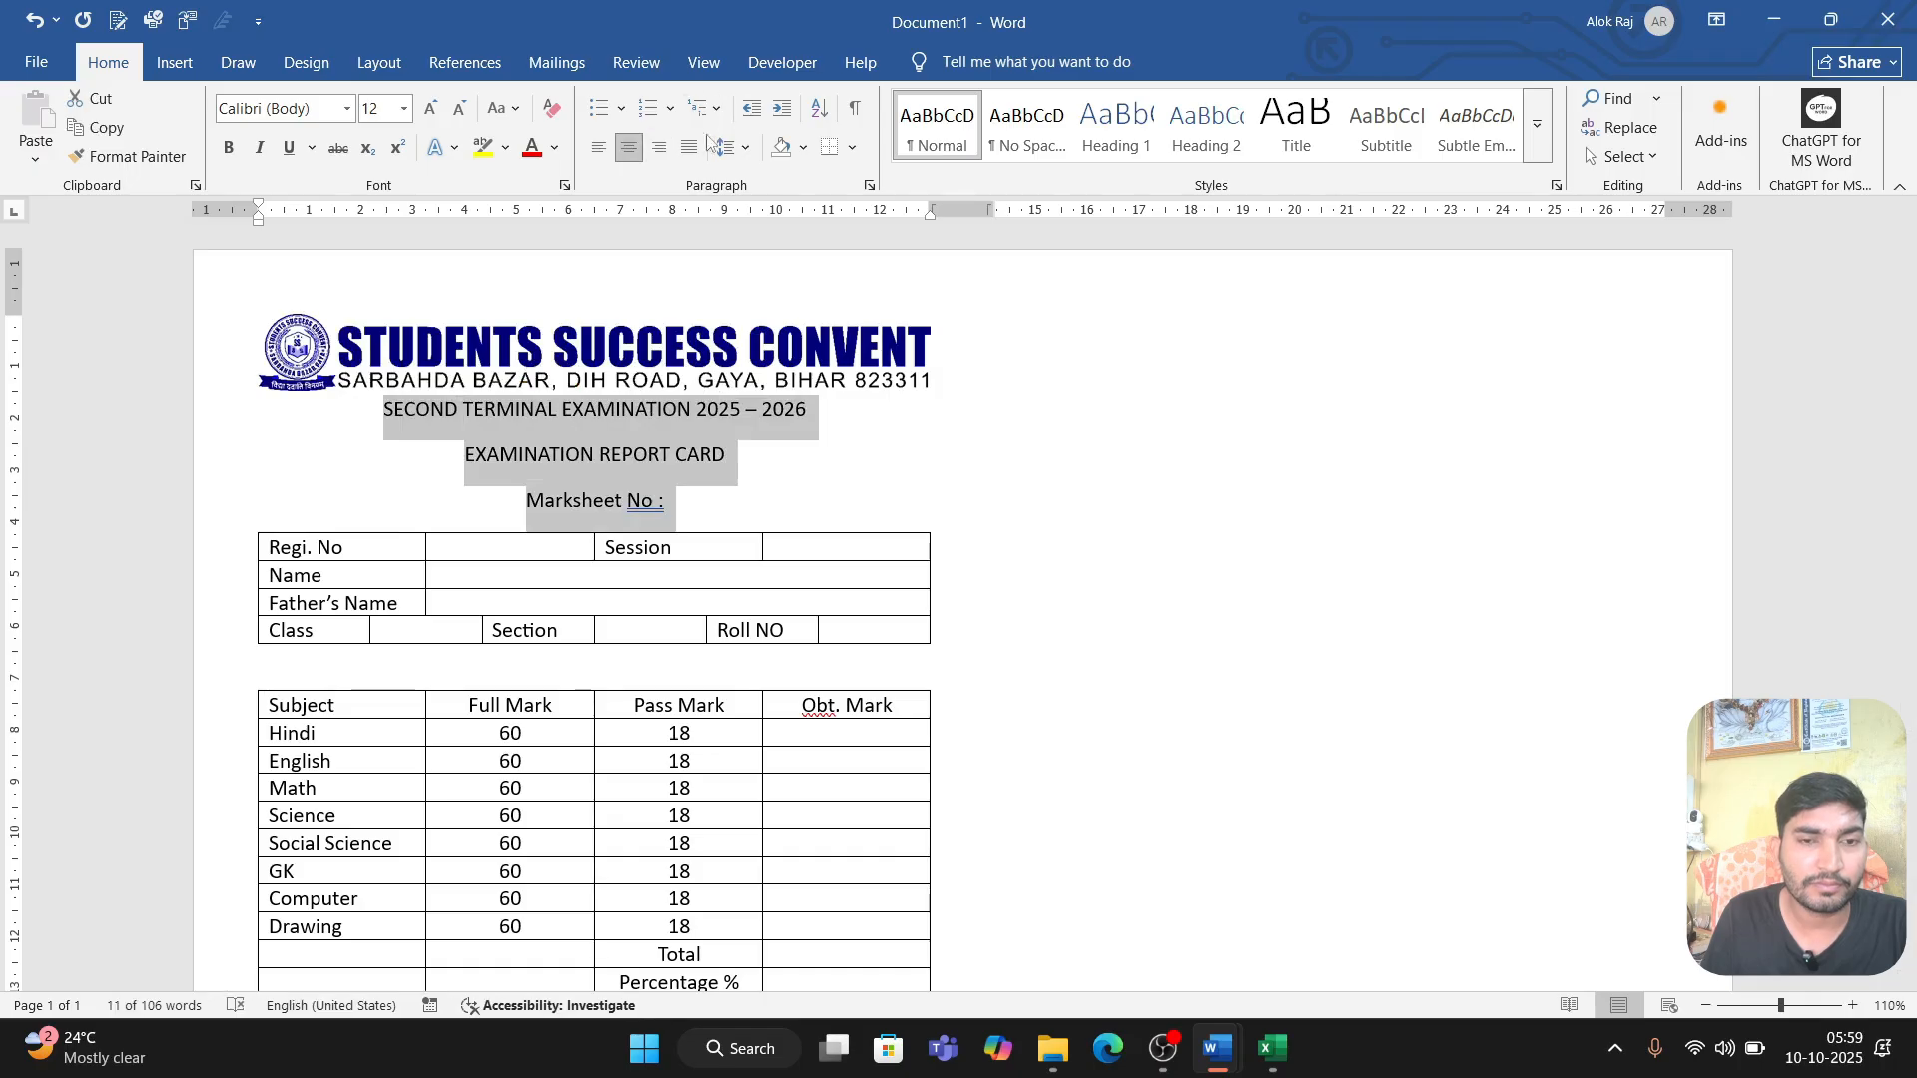
left_click(379, 62)
left_click(755, 162)
left_click(755, 162)
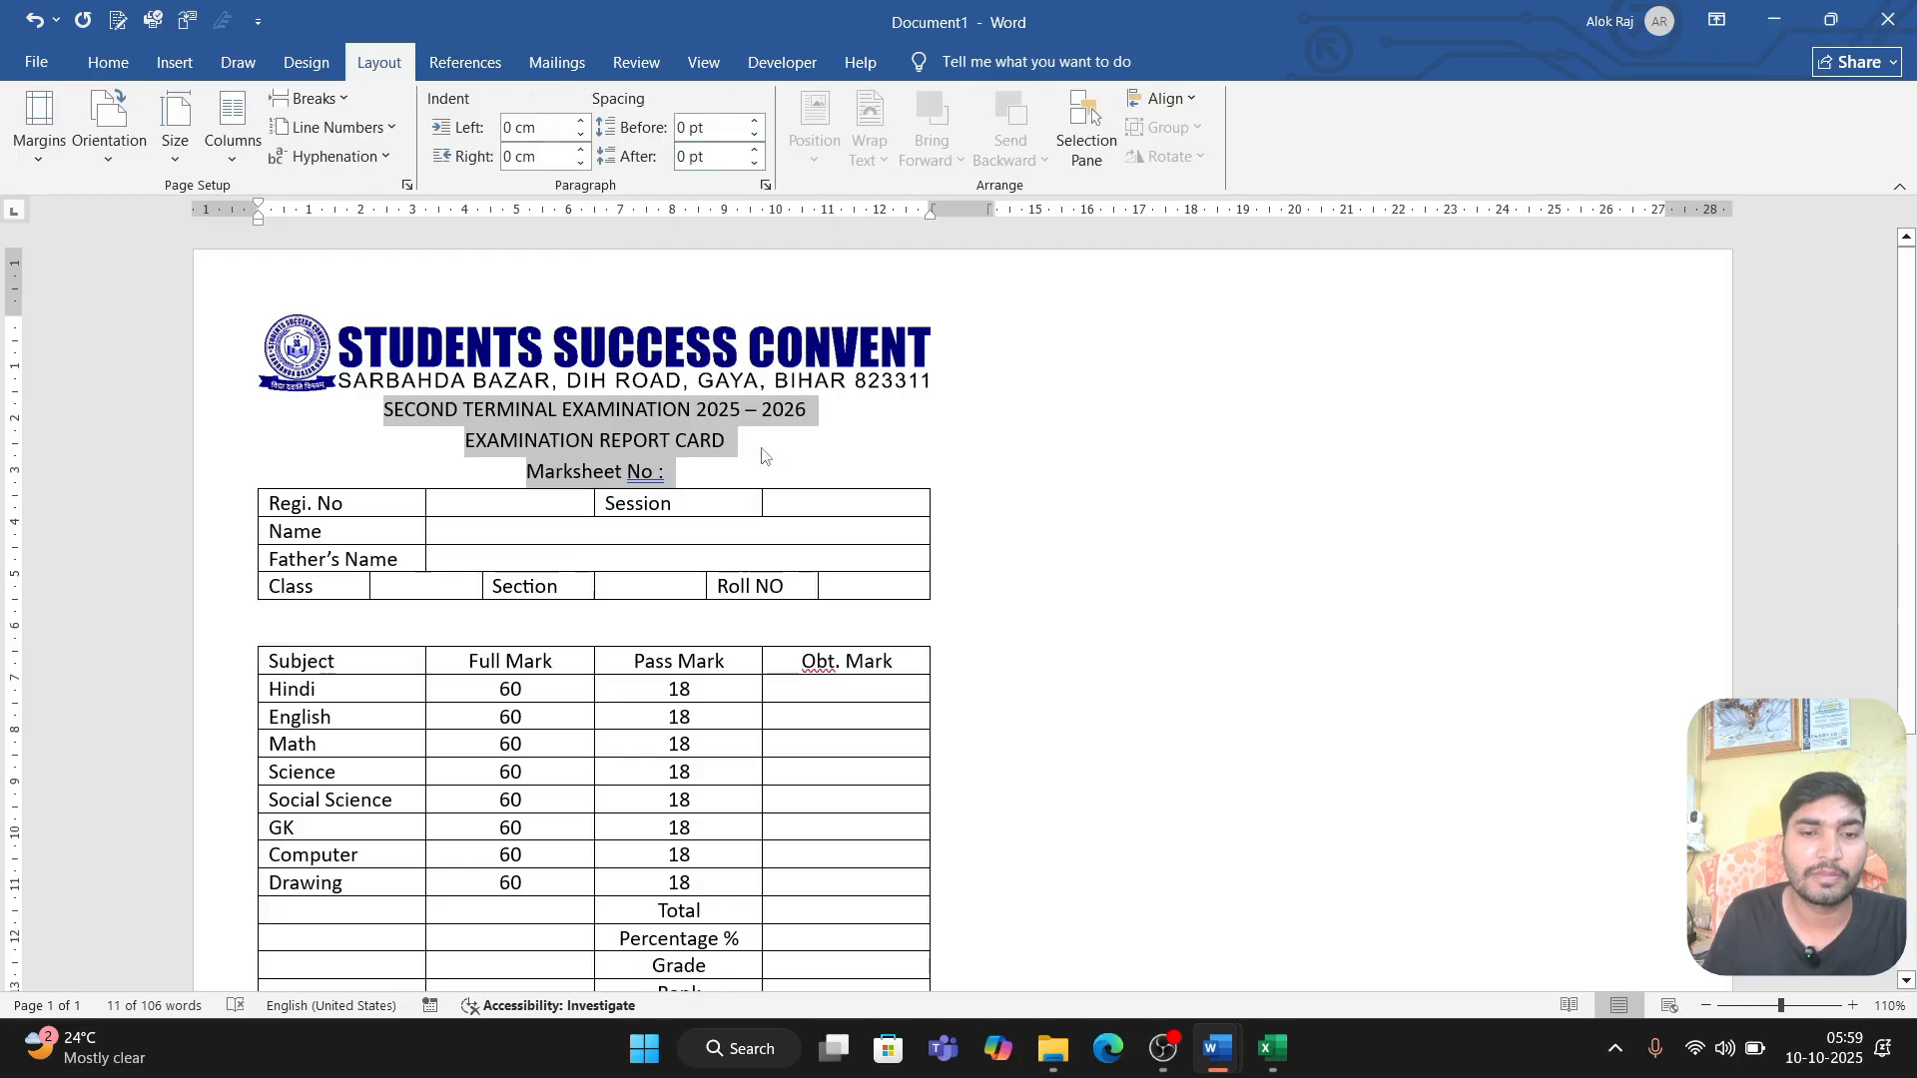
left_click(701, 467)
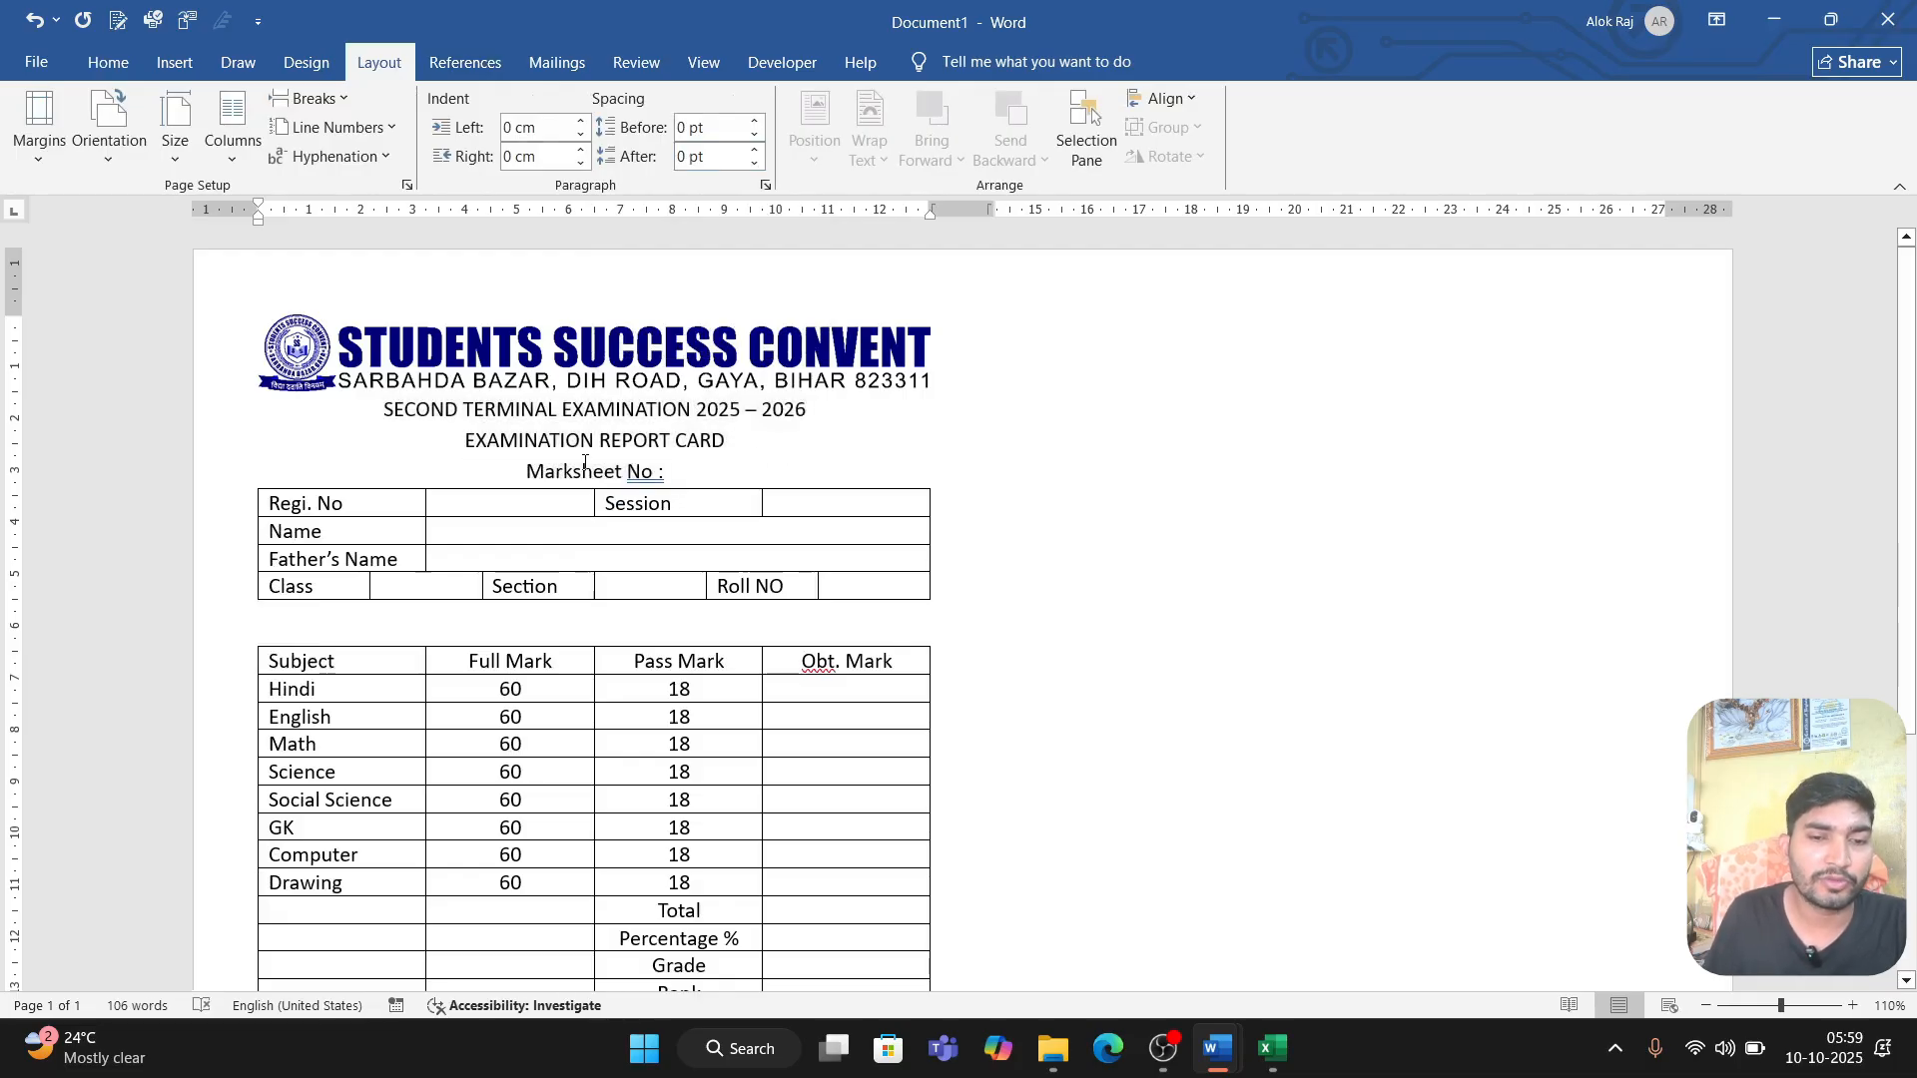
key("ctrl+r")
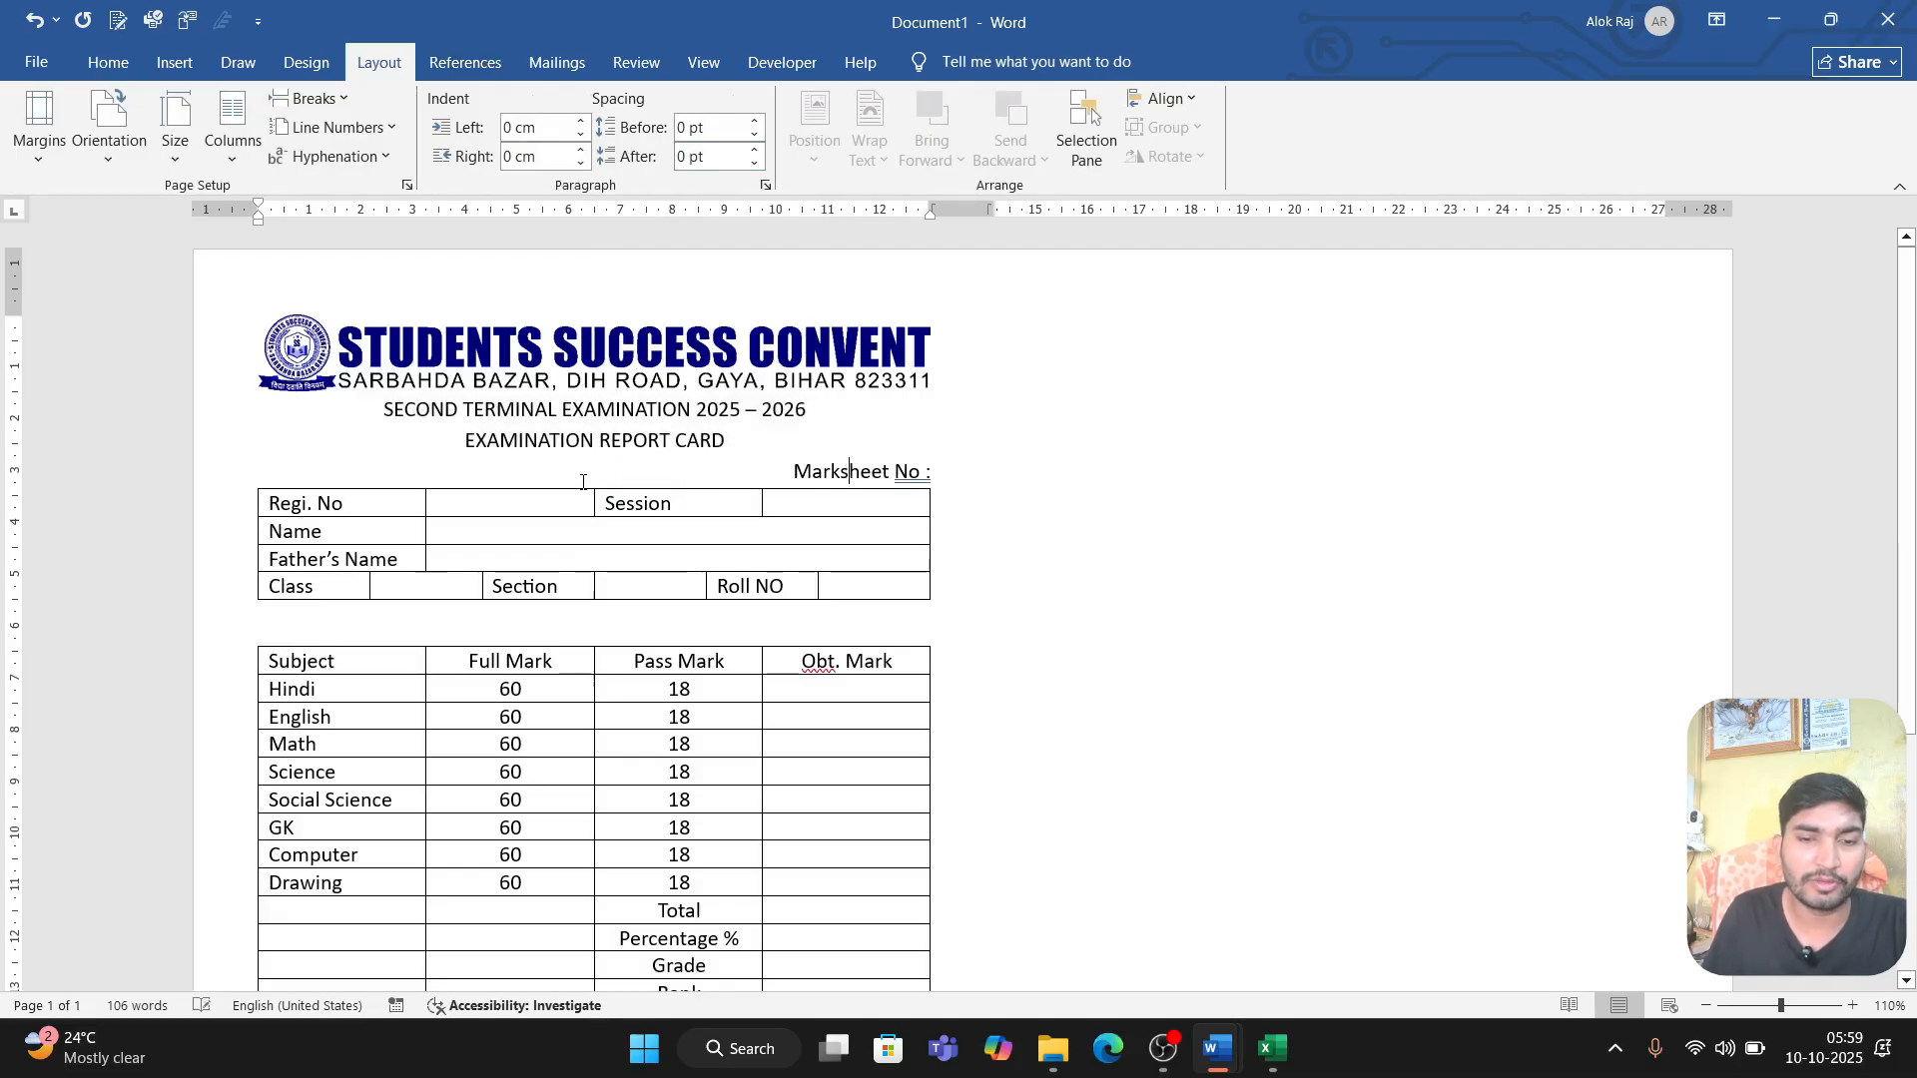
Step: Make the SECOND TERMINAL EXAMINATION 2025 – 2026 heading bold and enlarge its font until it nearly spans the column
triple_click(580, 413)
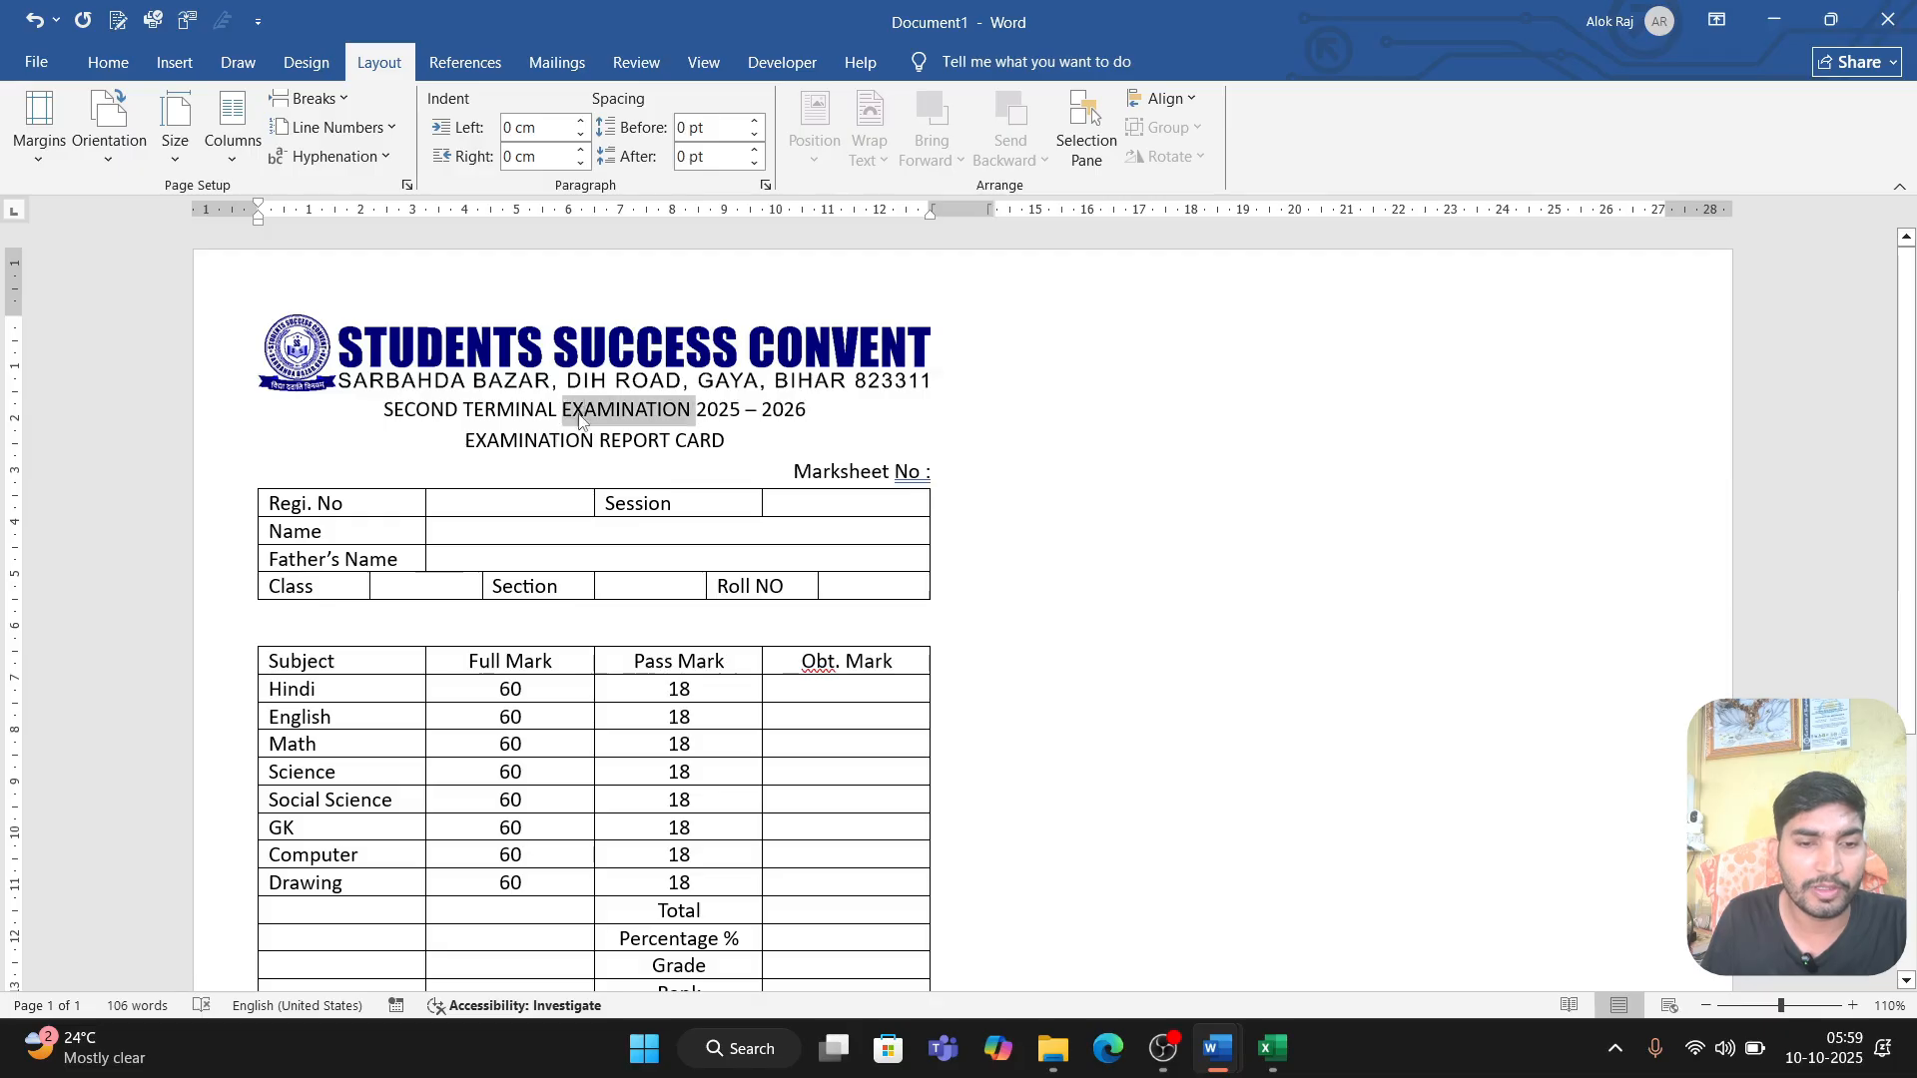
key("ctrl+shift+period")
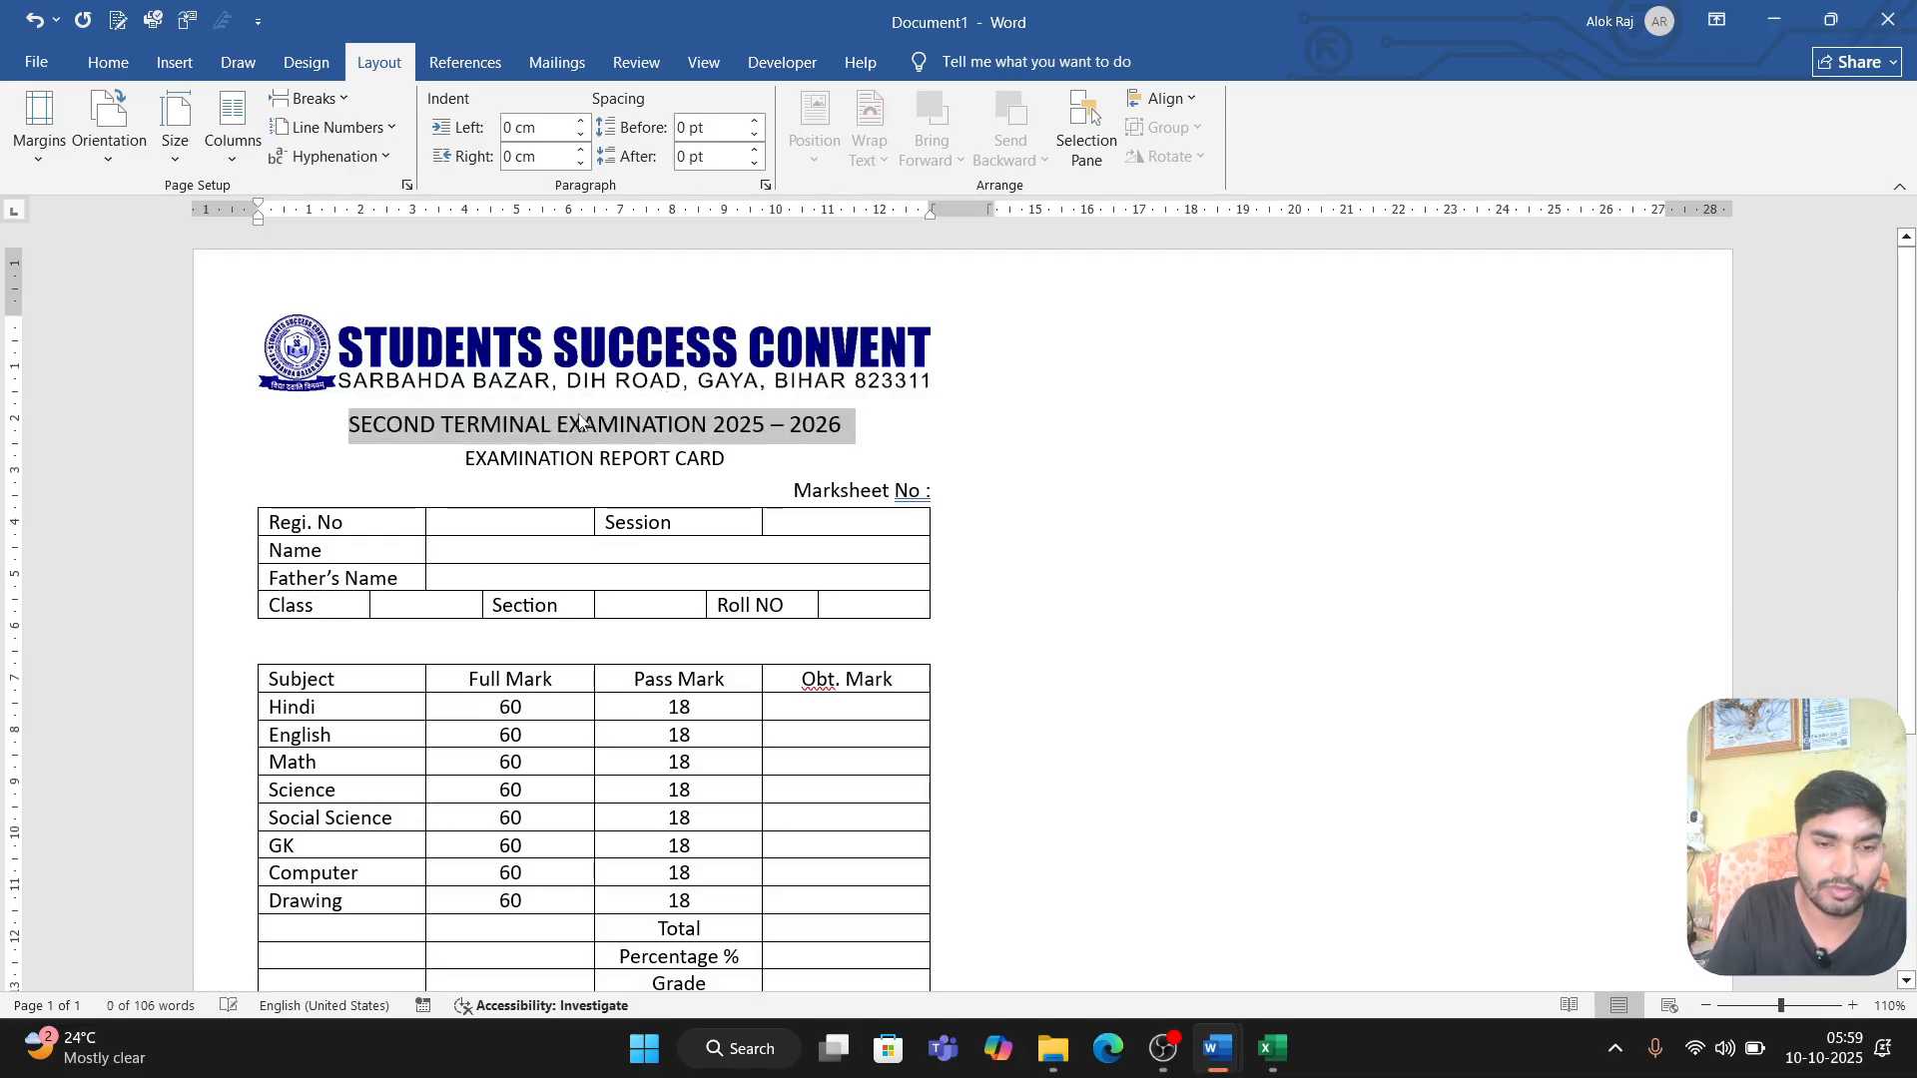
key("ctrl+b")
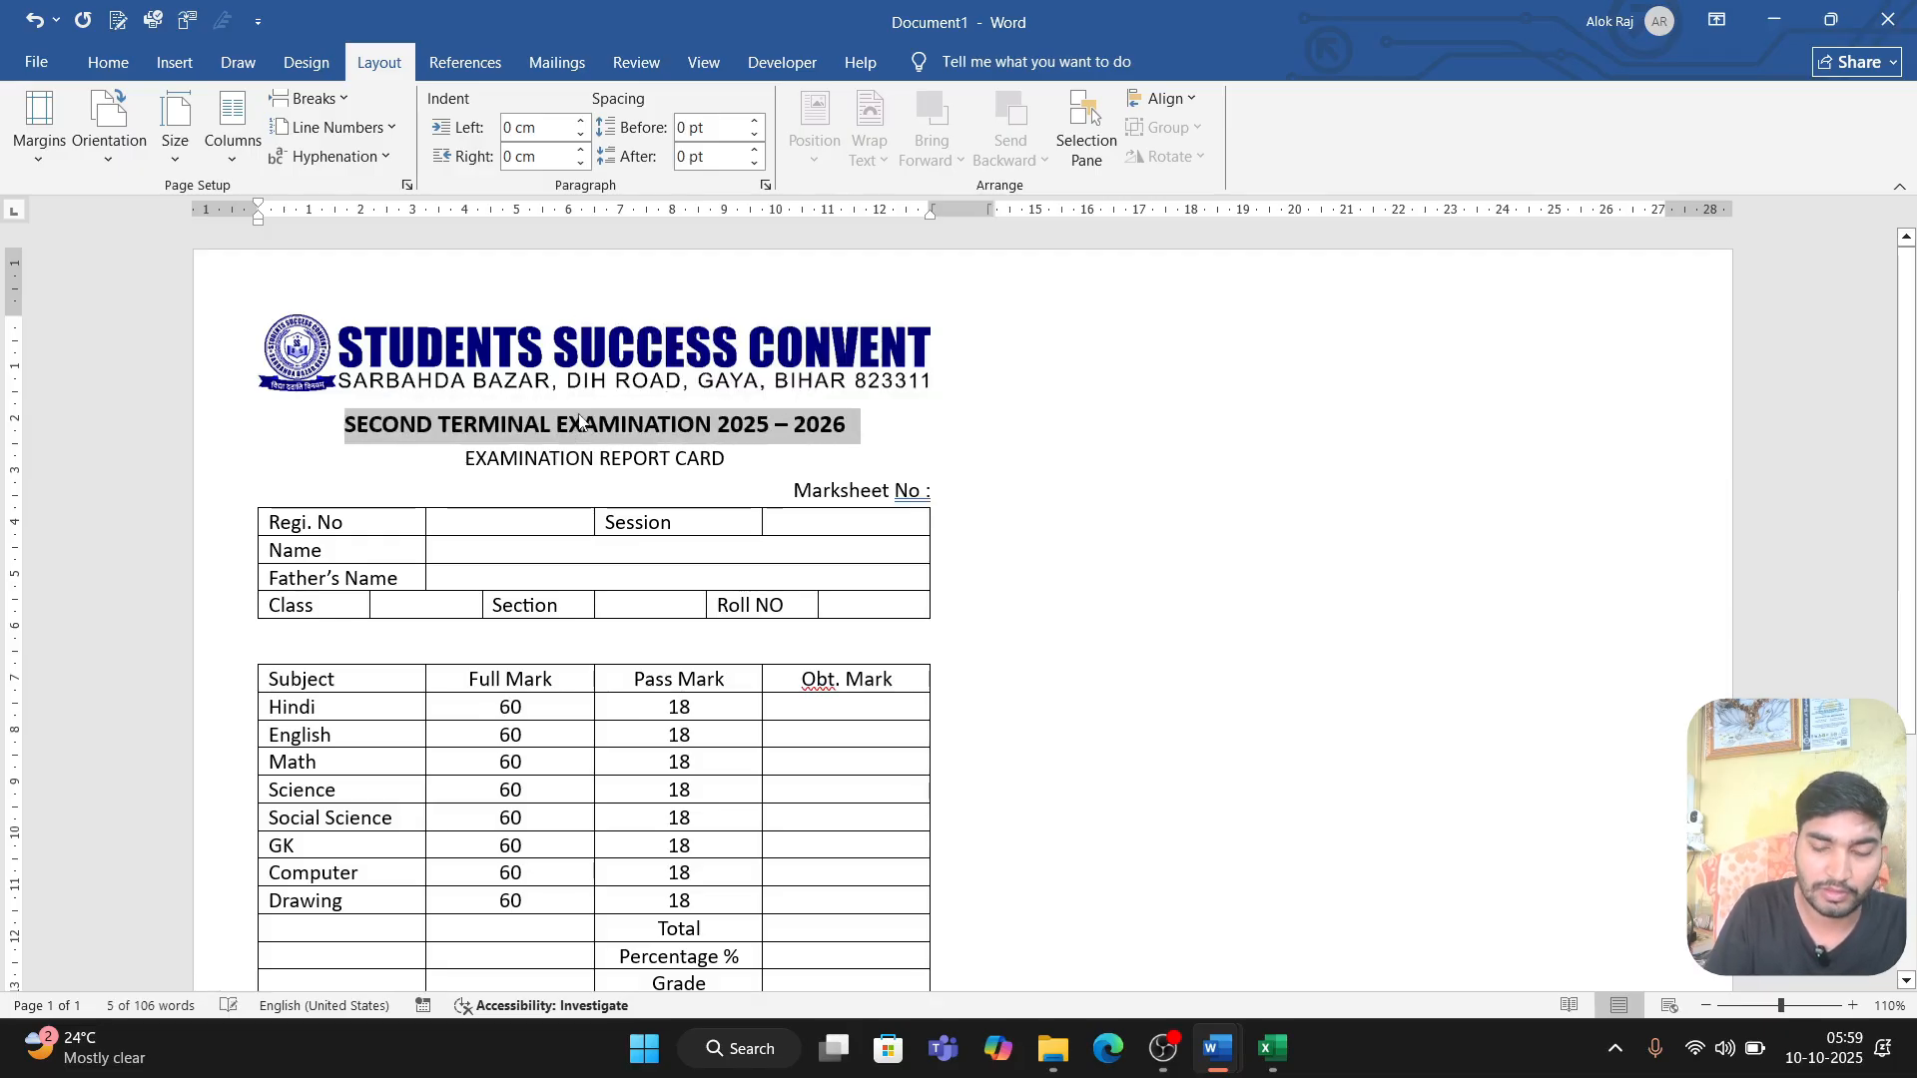
key("ctrl+shift+period")
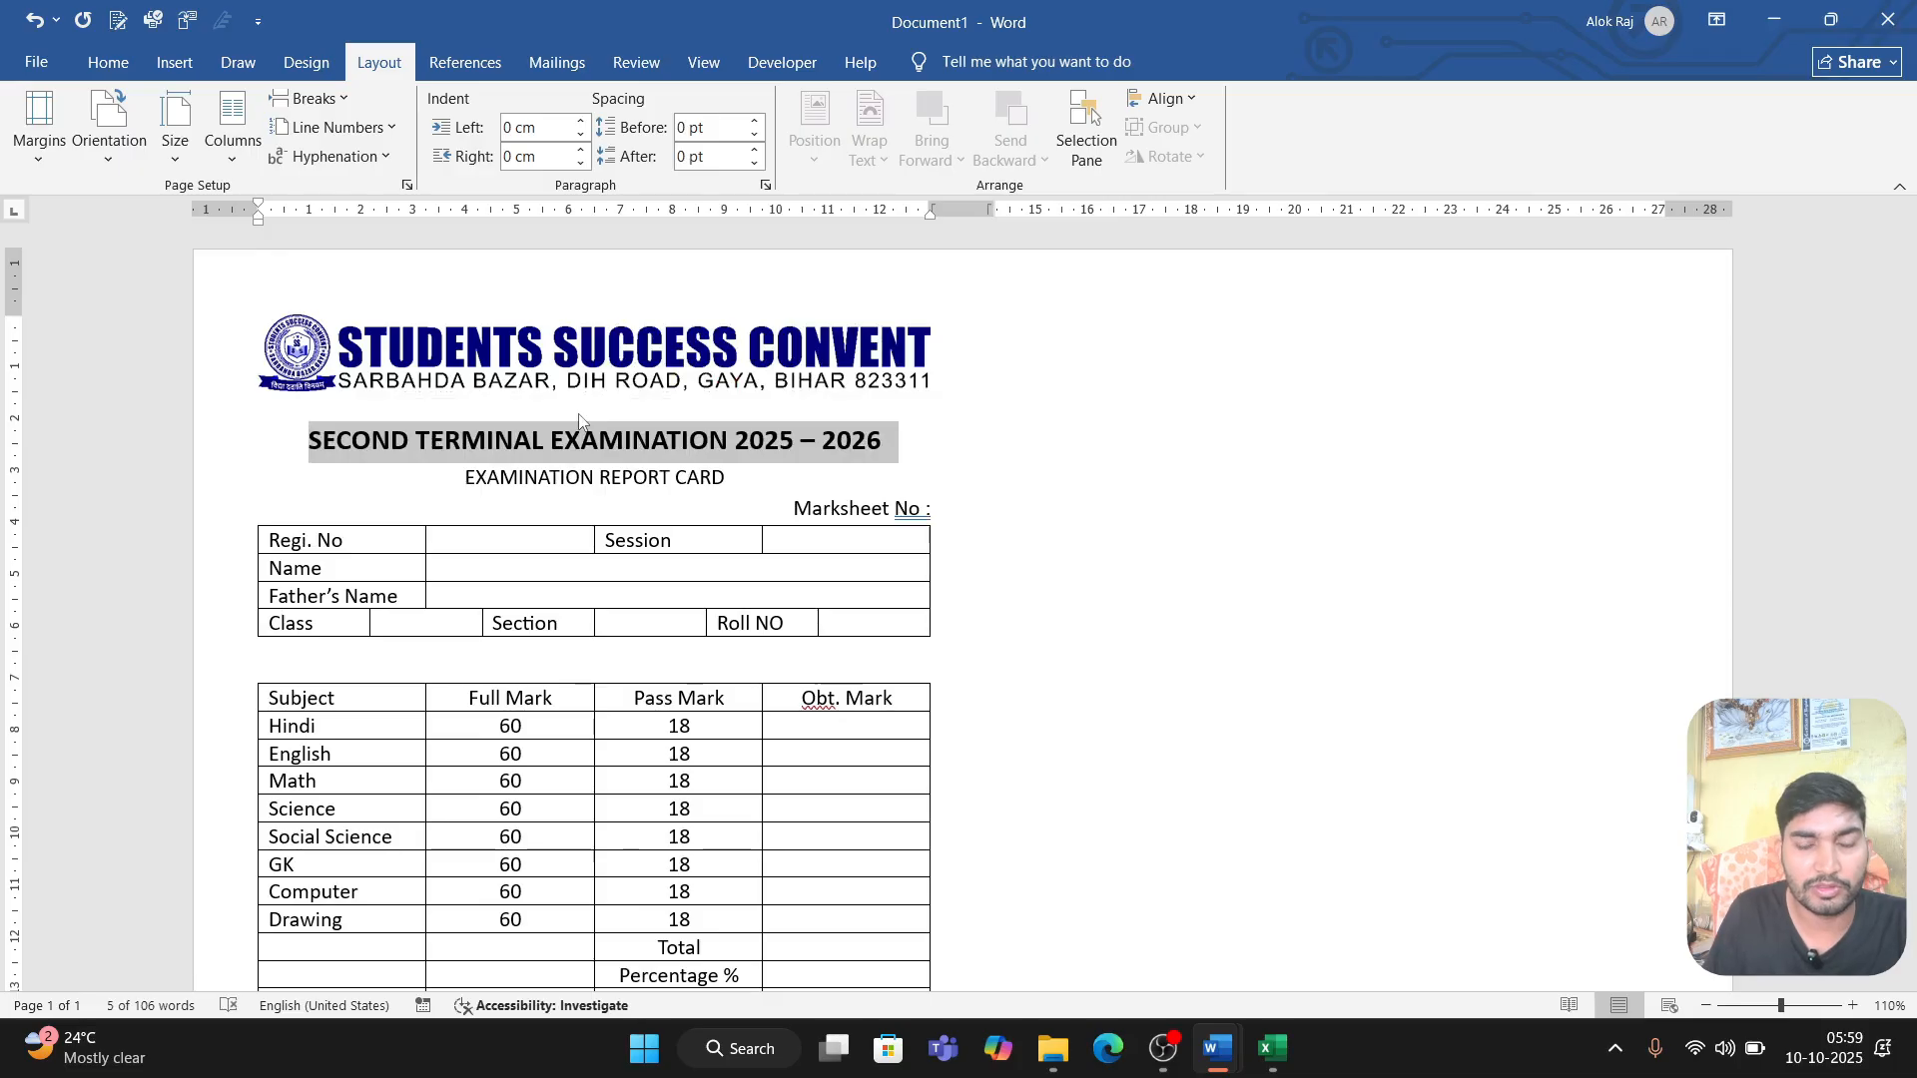
left_click(698, 505)
Step: Close the gap between the school banner and the bold examination heading
scroll(694, 539, "down", 3)
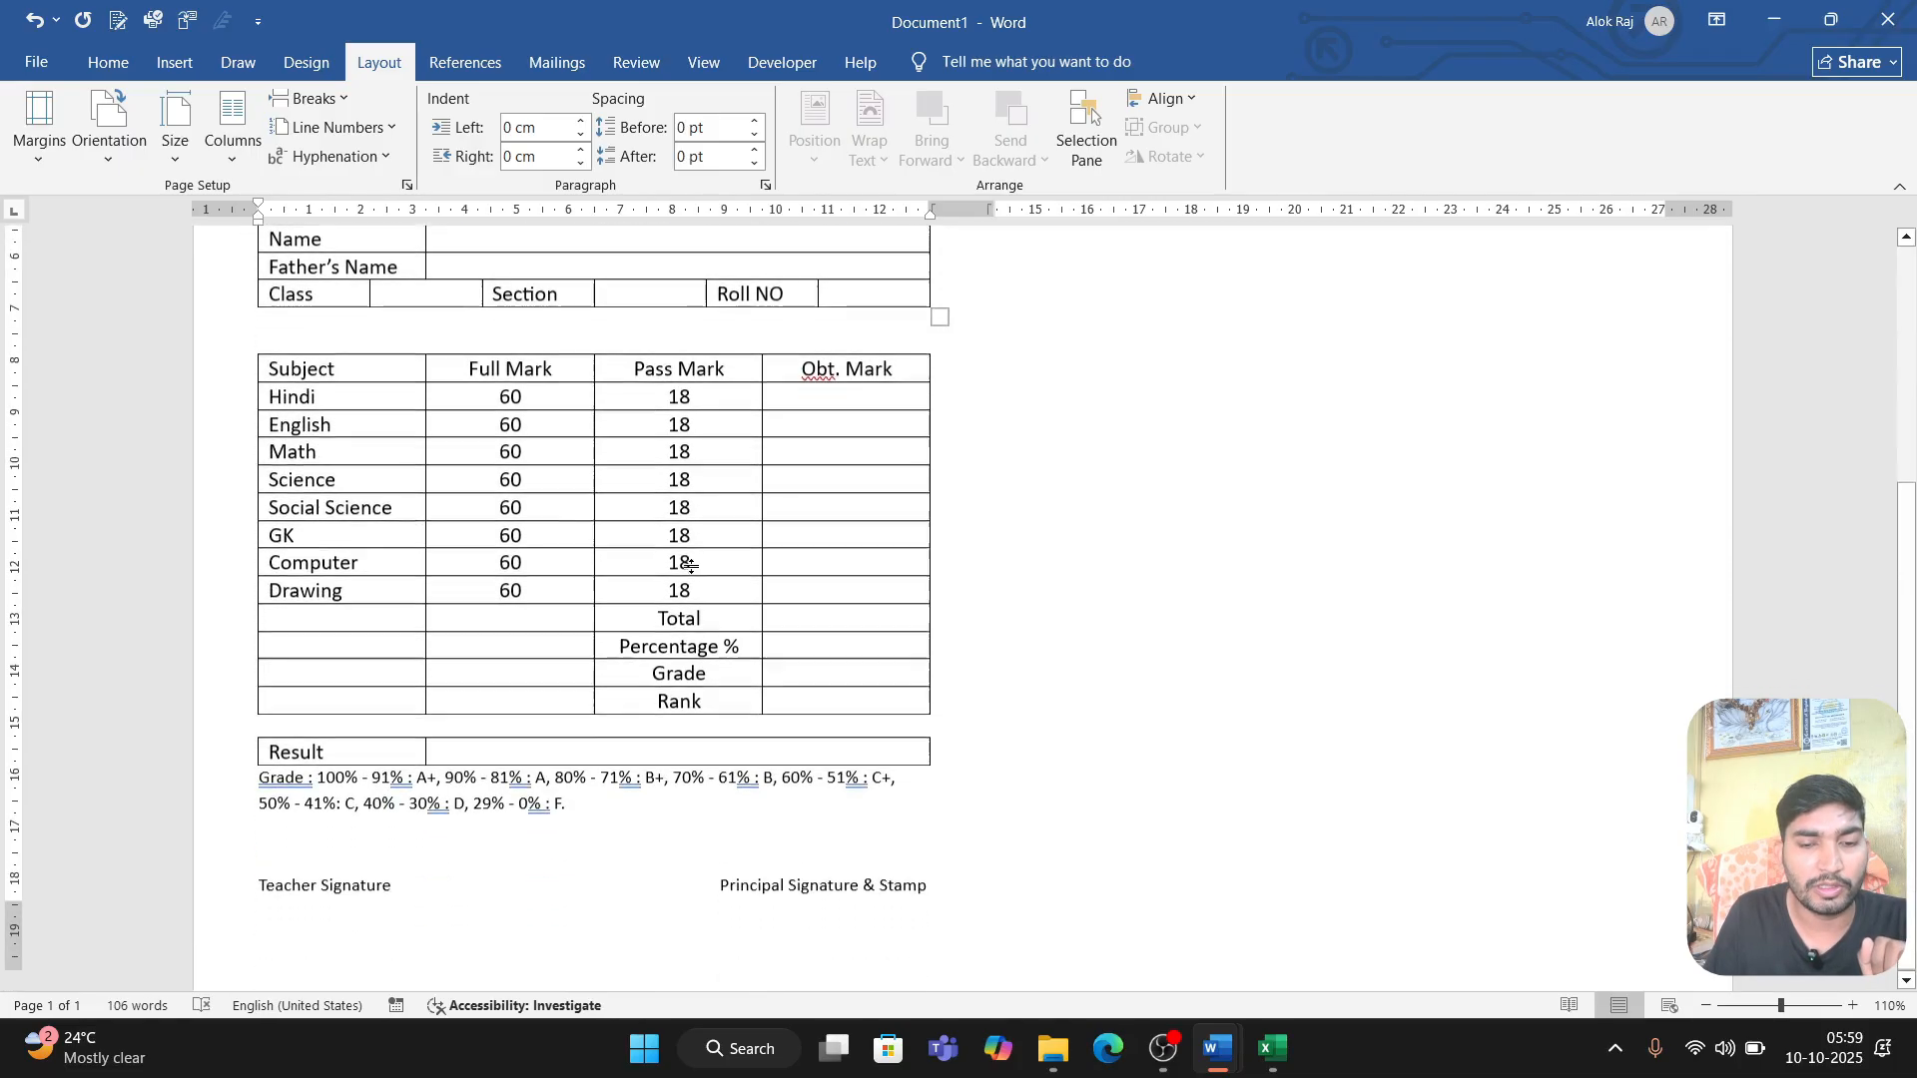
scroll(587, 394, "up", 5)
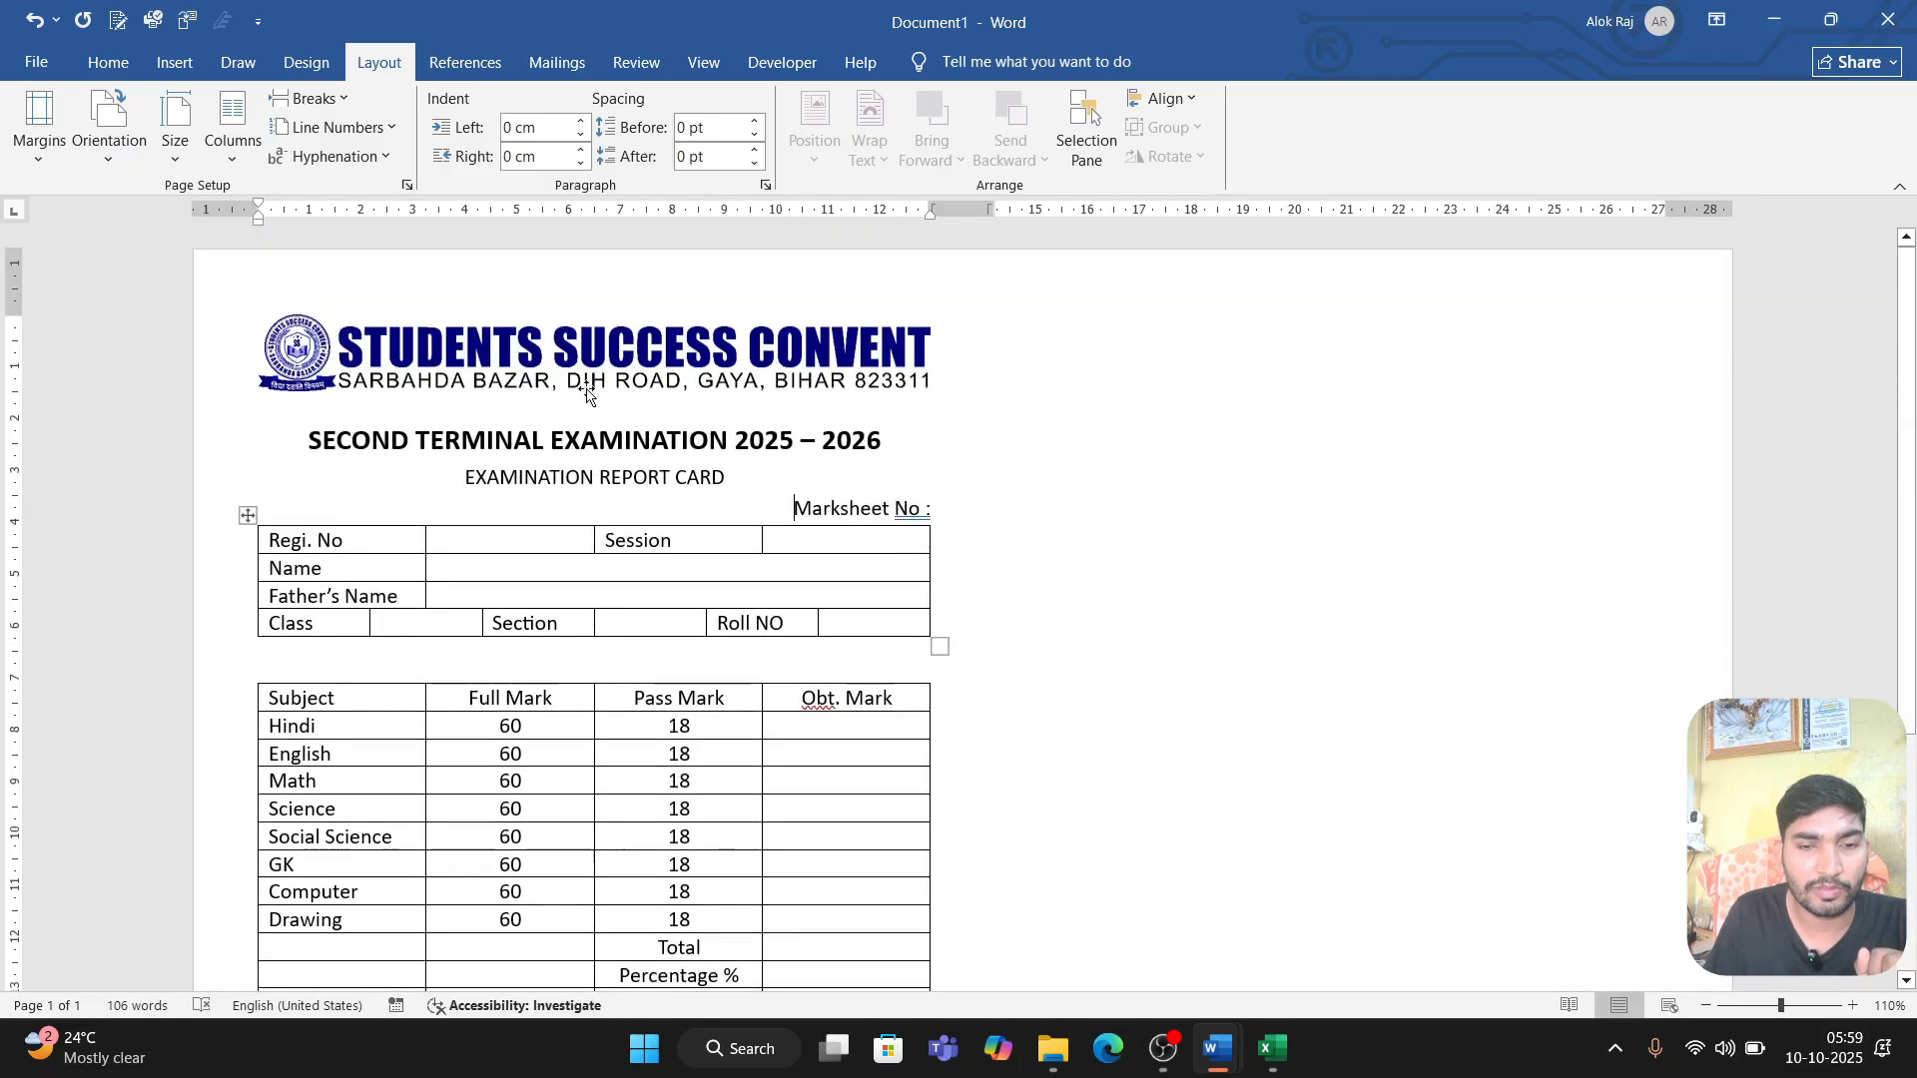
left_click(607, 414)
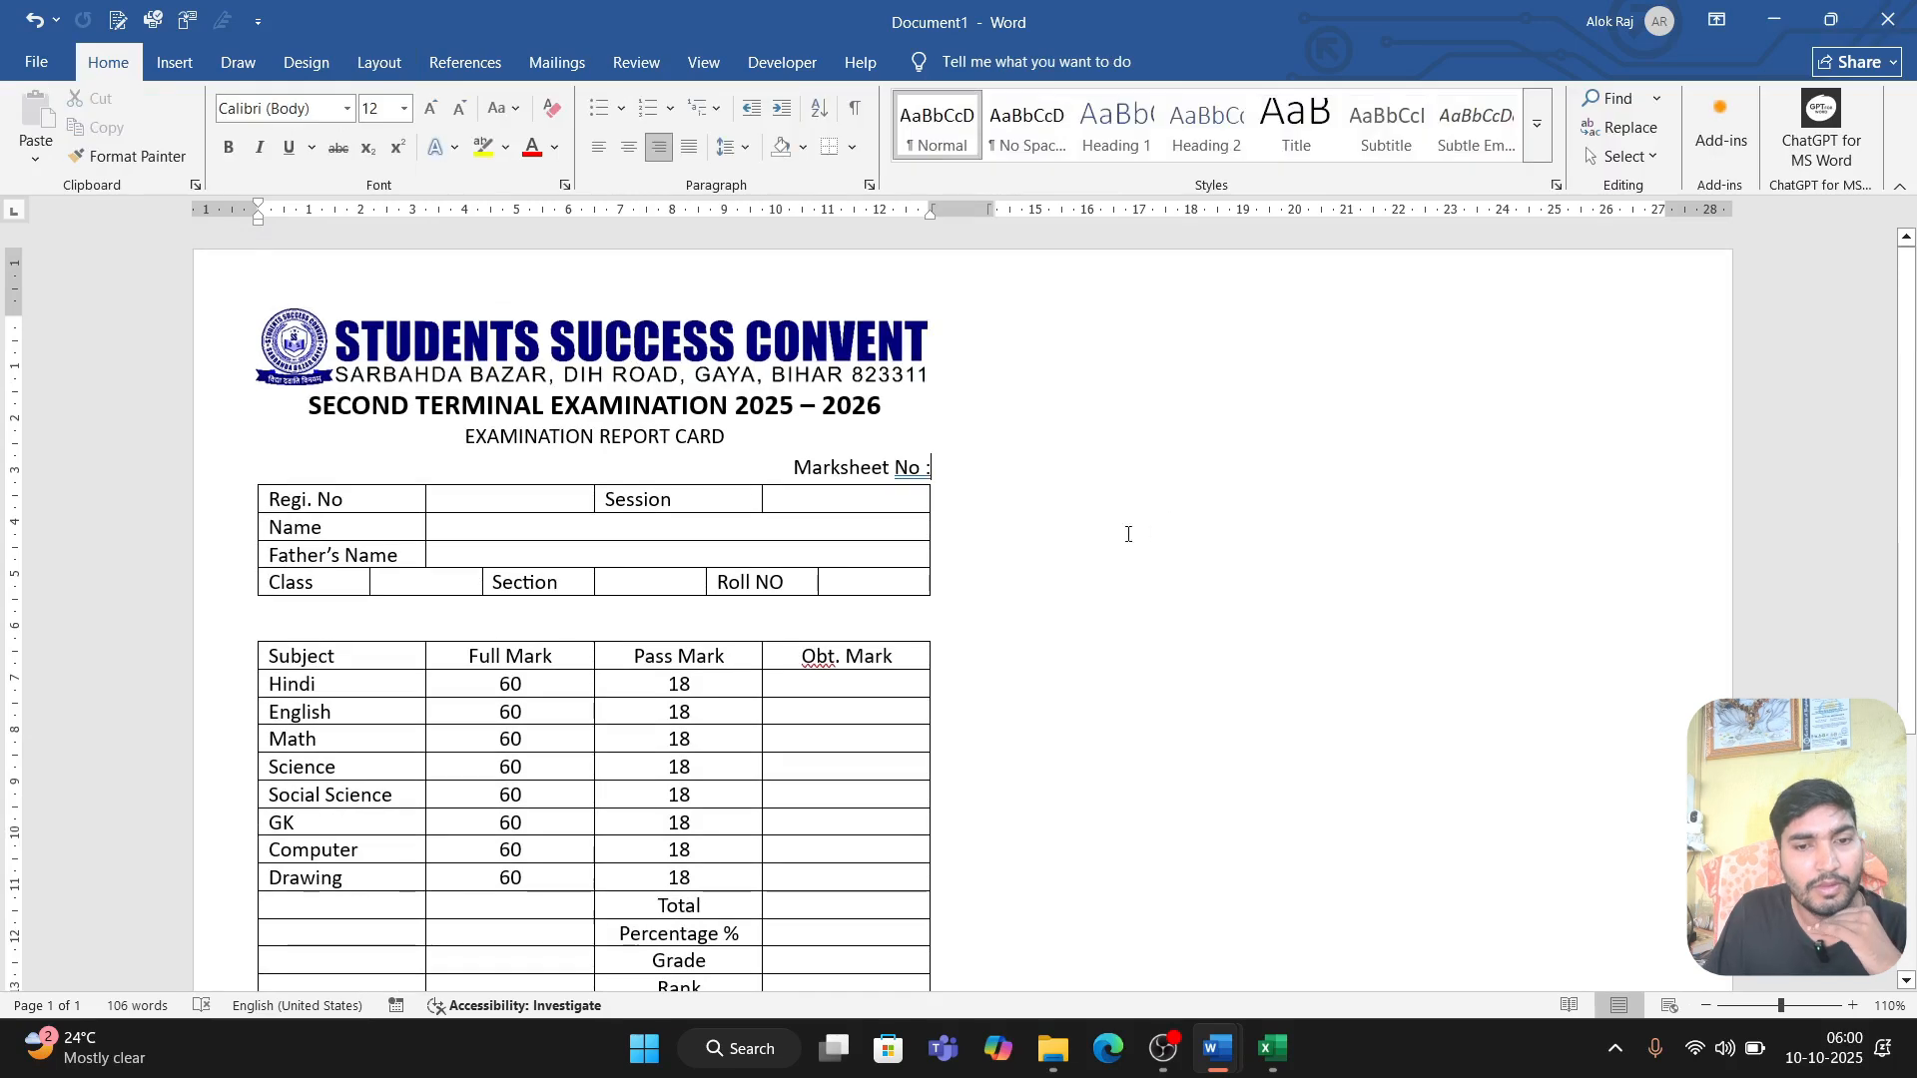
Step: Add a custom picture watermark from PAGE WATERMARKS.png in the Logo folder, with Auto scale and Washout
scroll(845, 500, "down", 6)
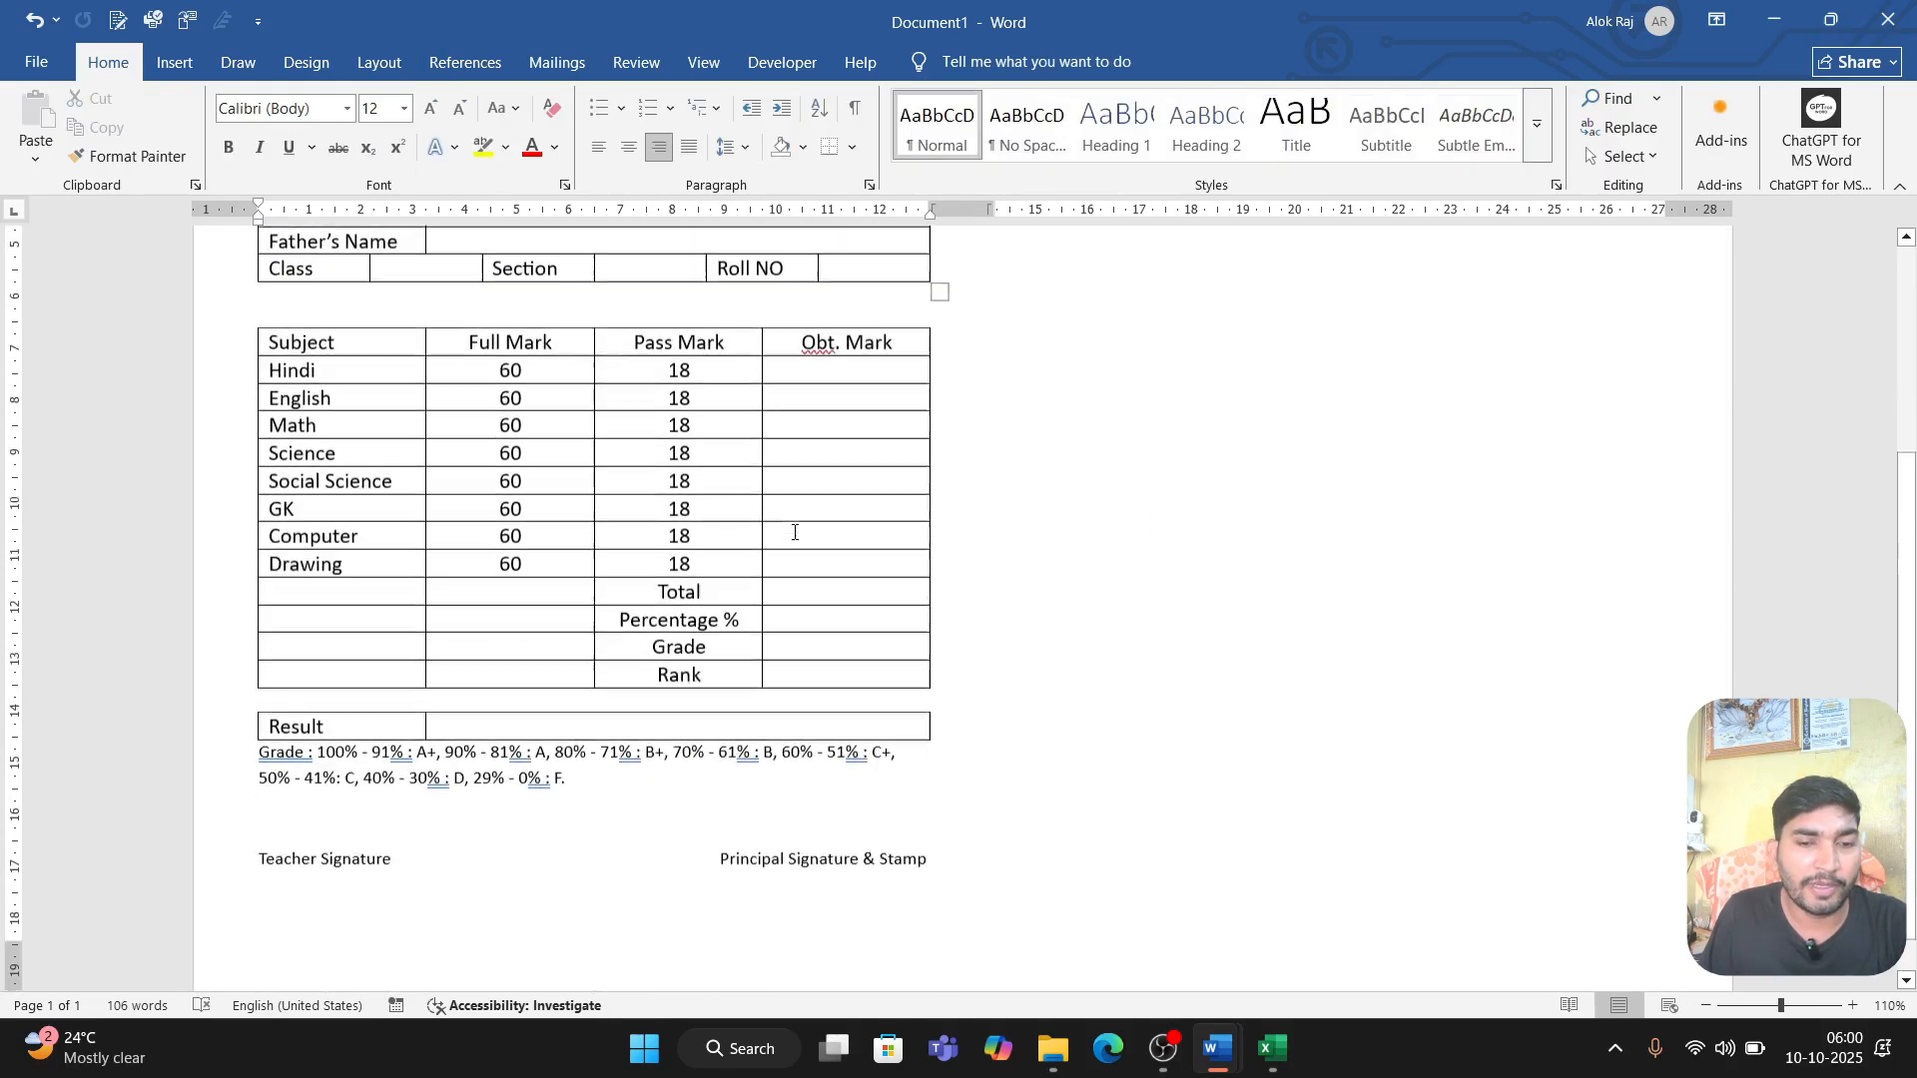
scroll(792, 535, "up", 5)
scroll(749, 539, "up", 2)
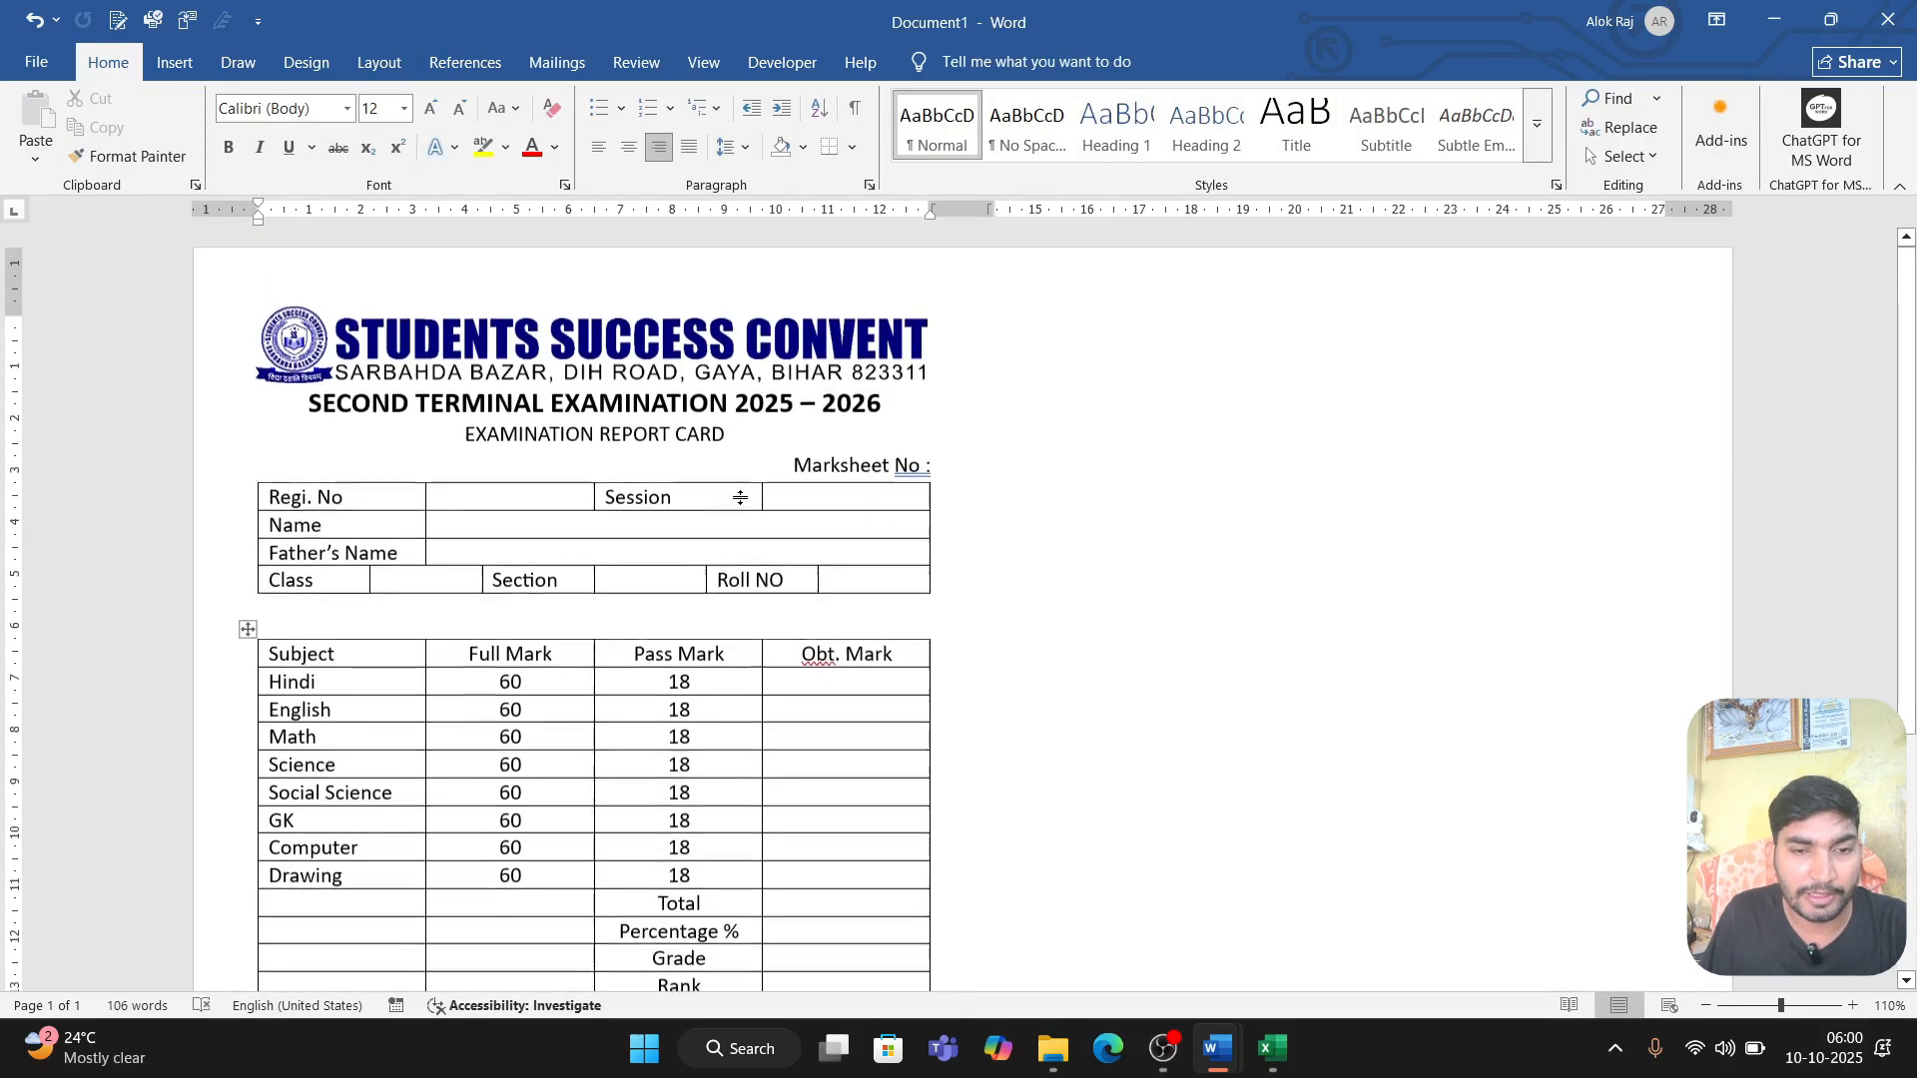
left_click(387, 70)
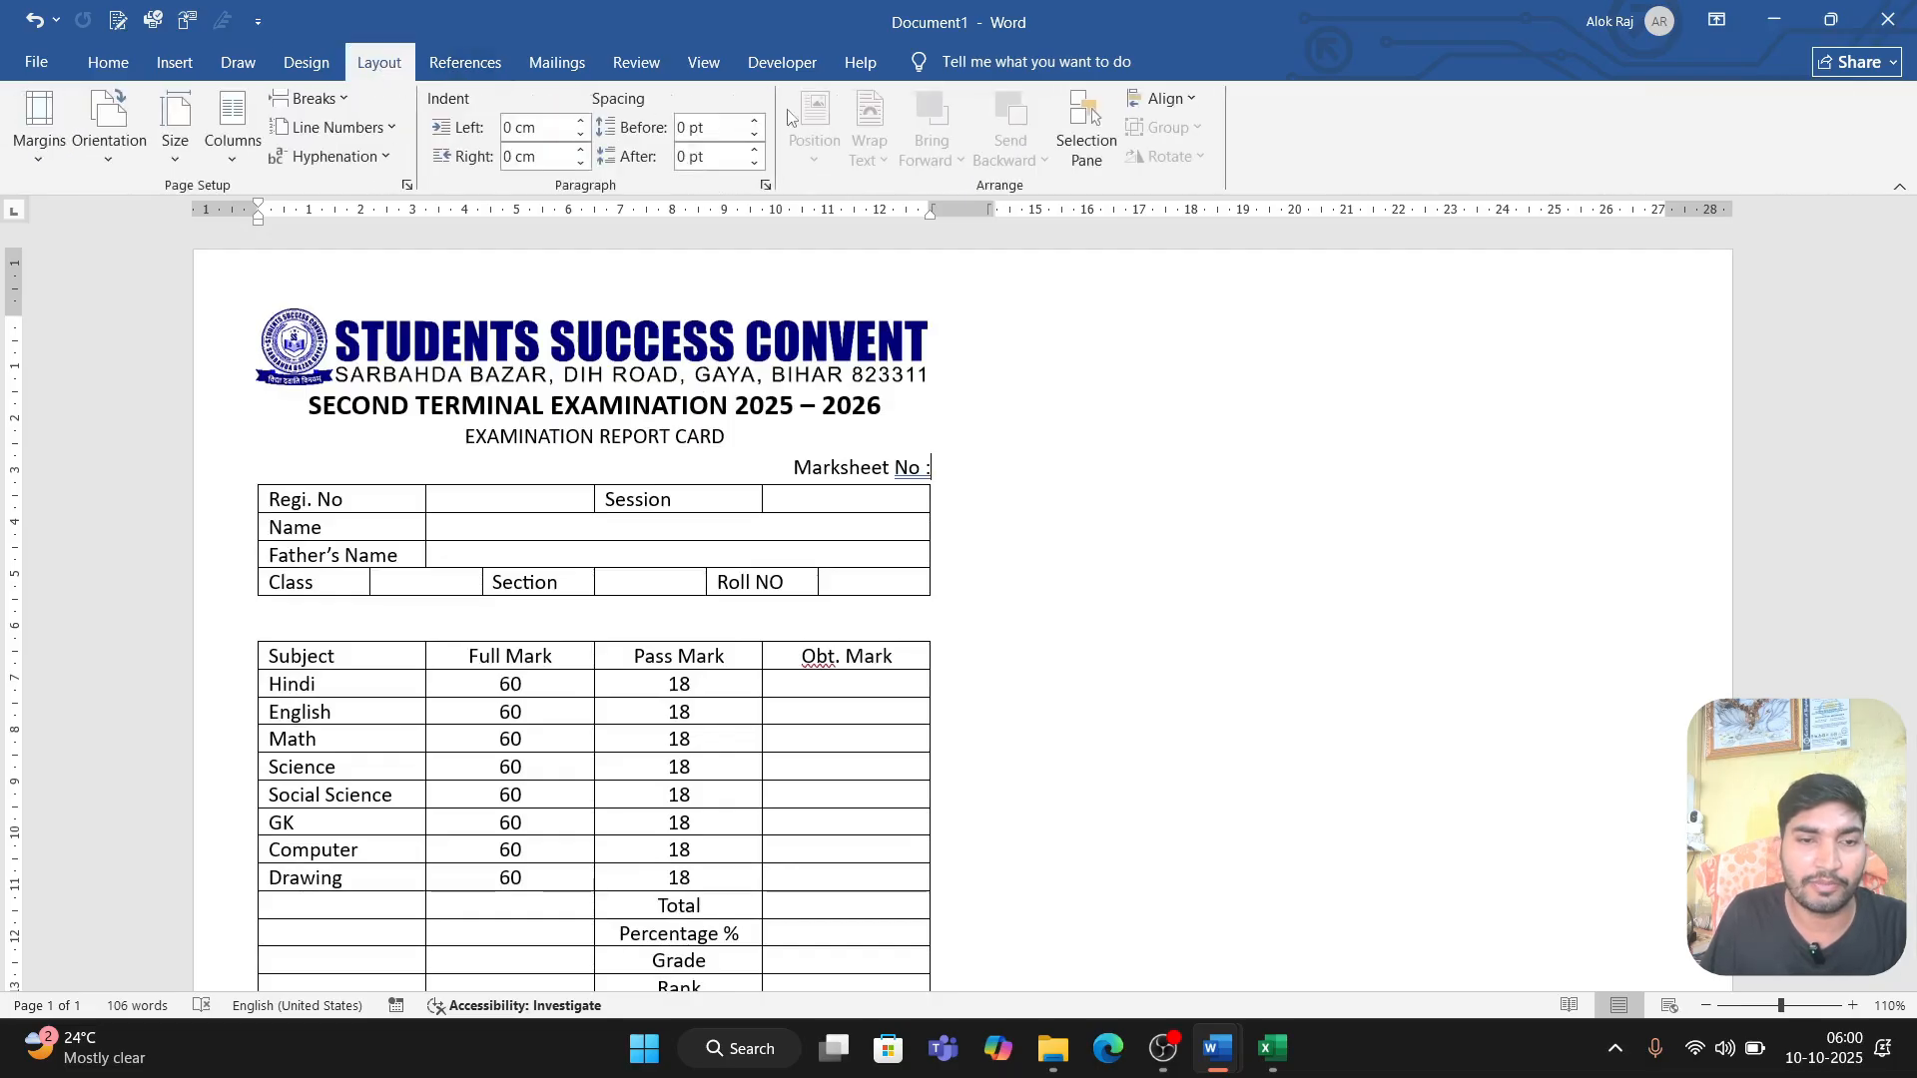
left_click(307, 64)
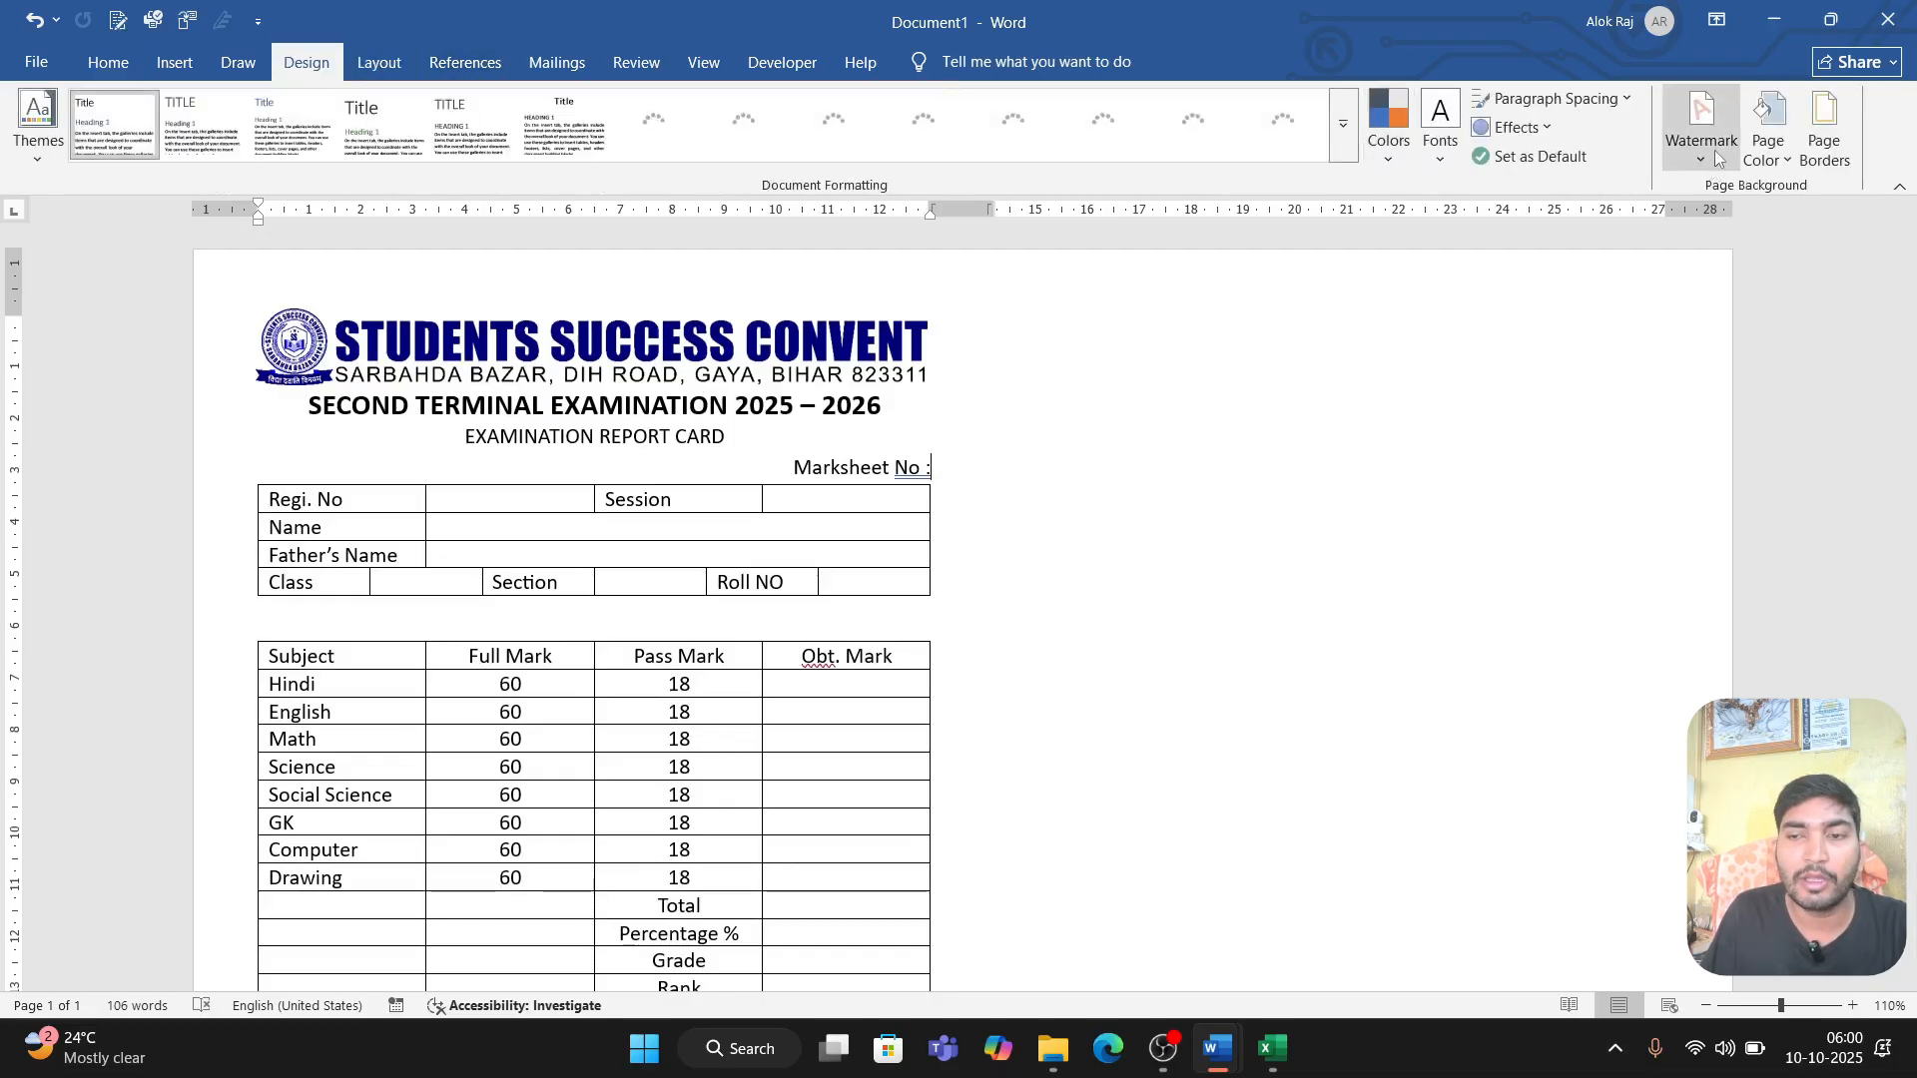
left_click(1711, 155)
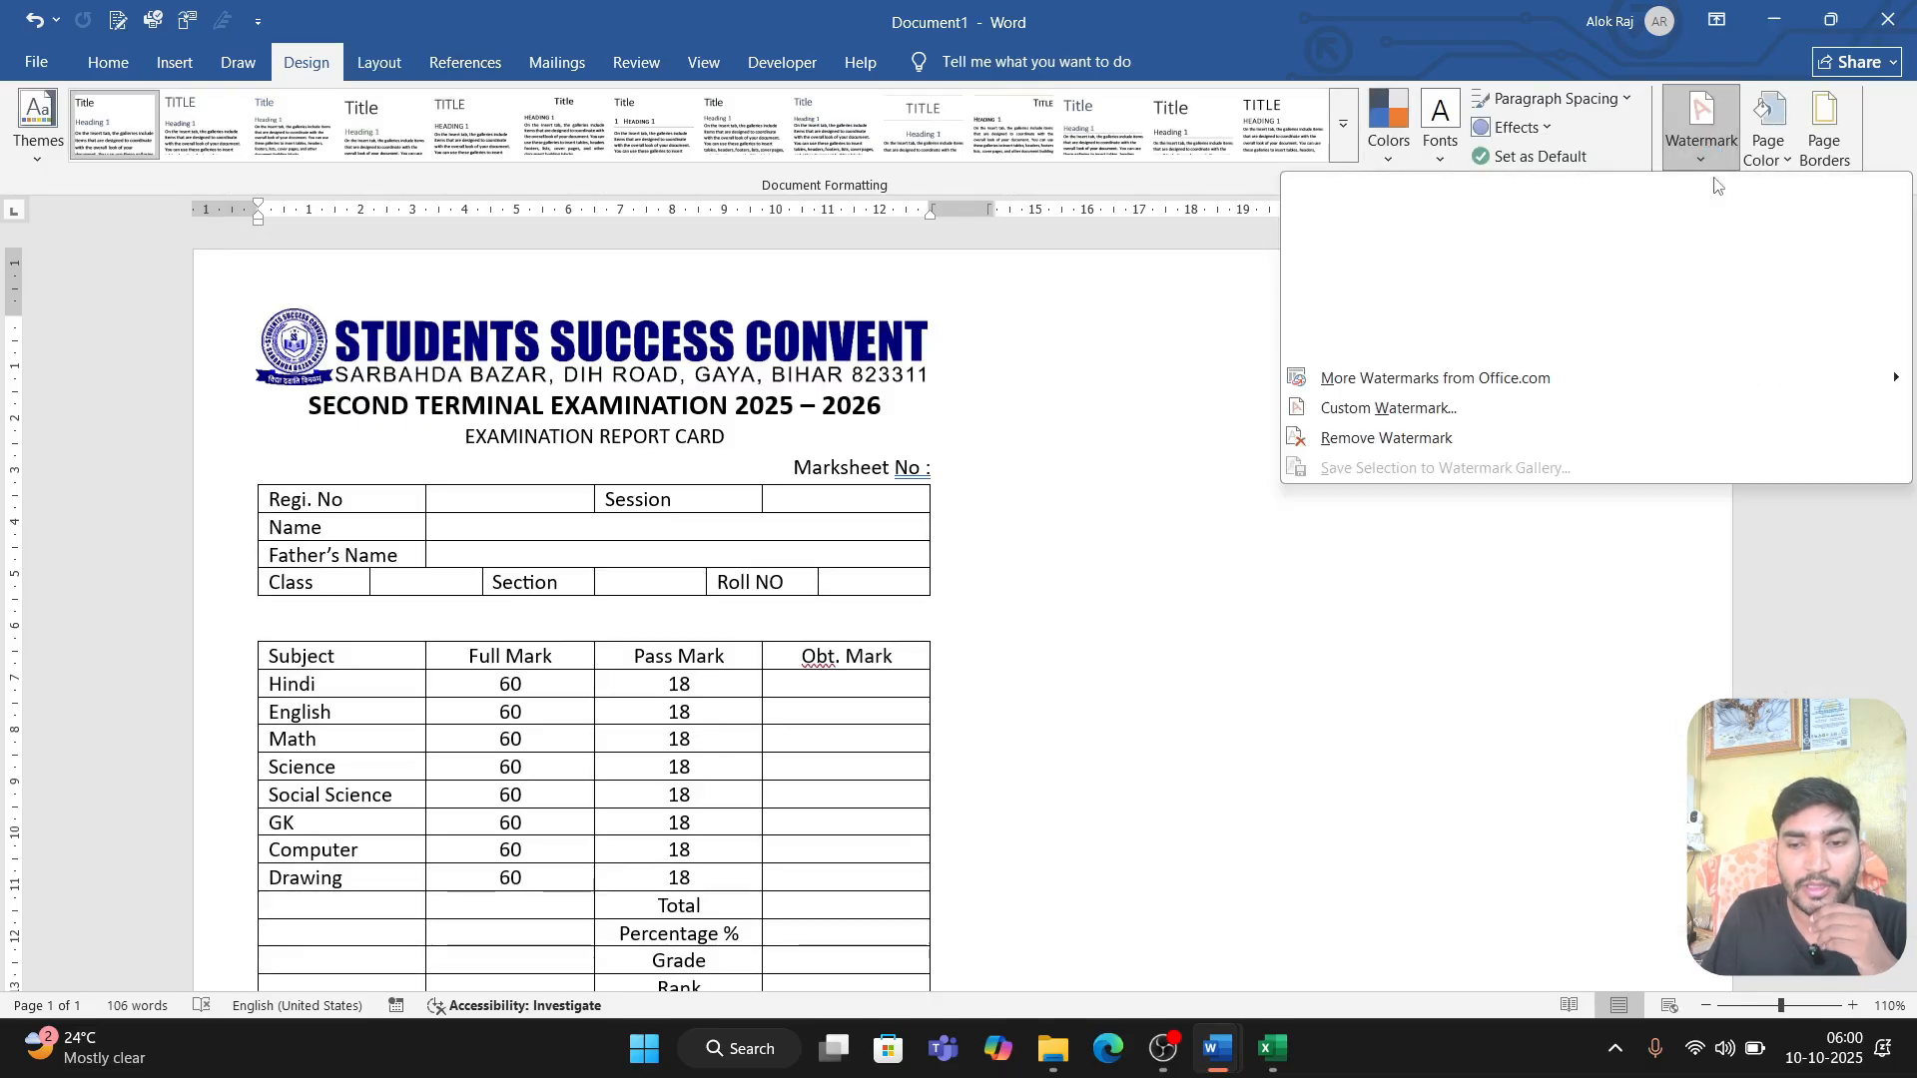
left_click(1467, 419)
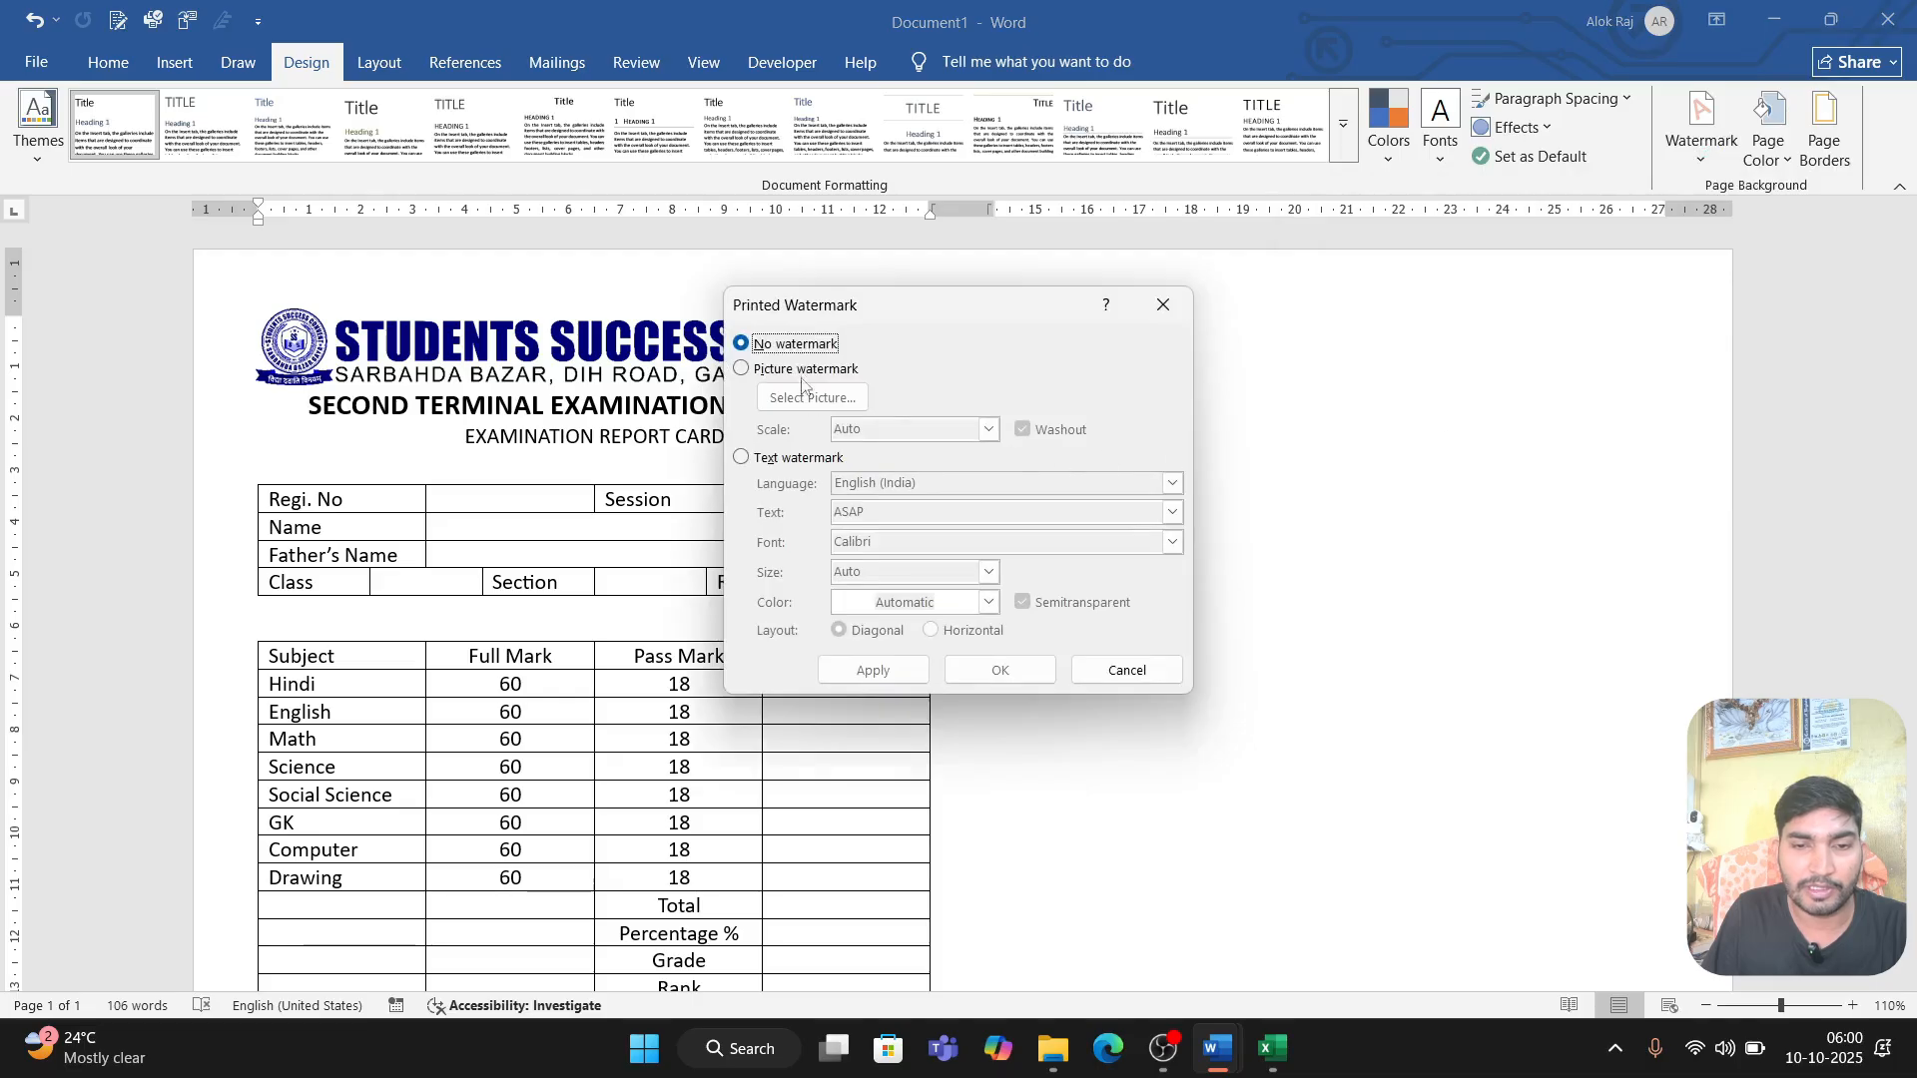
left_click(803, 371)
left_click(804, 400)
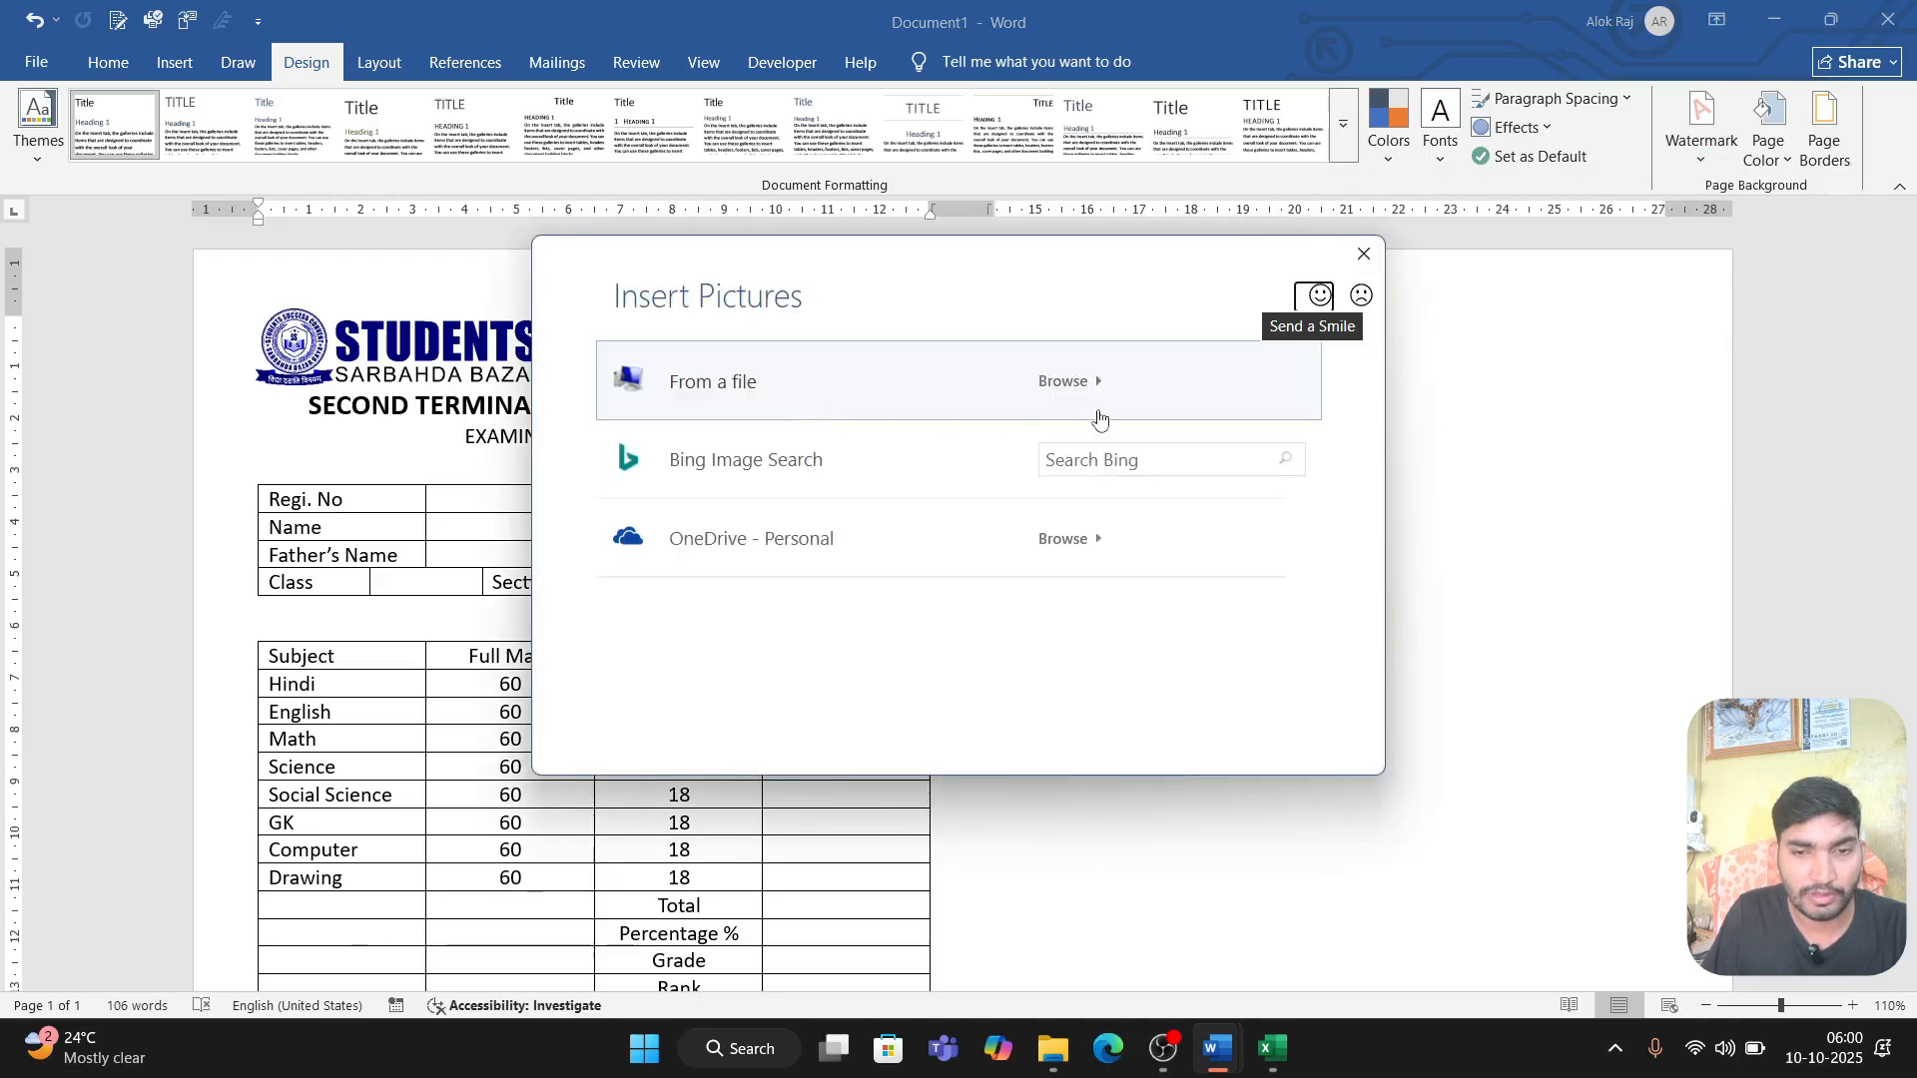
left_click(1081, 385)
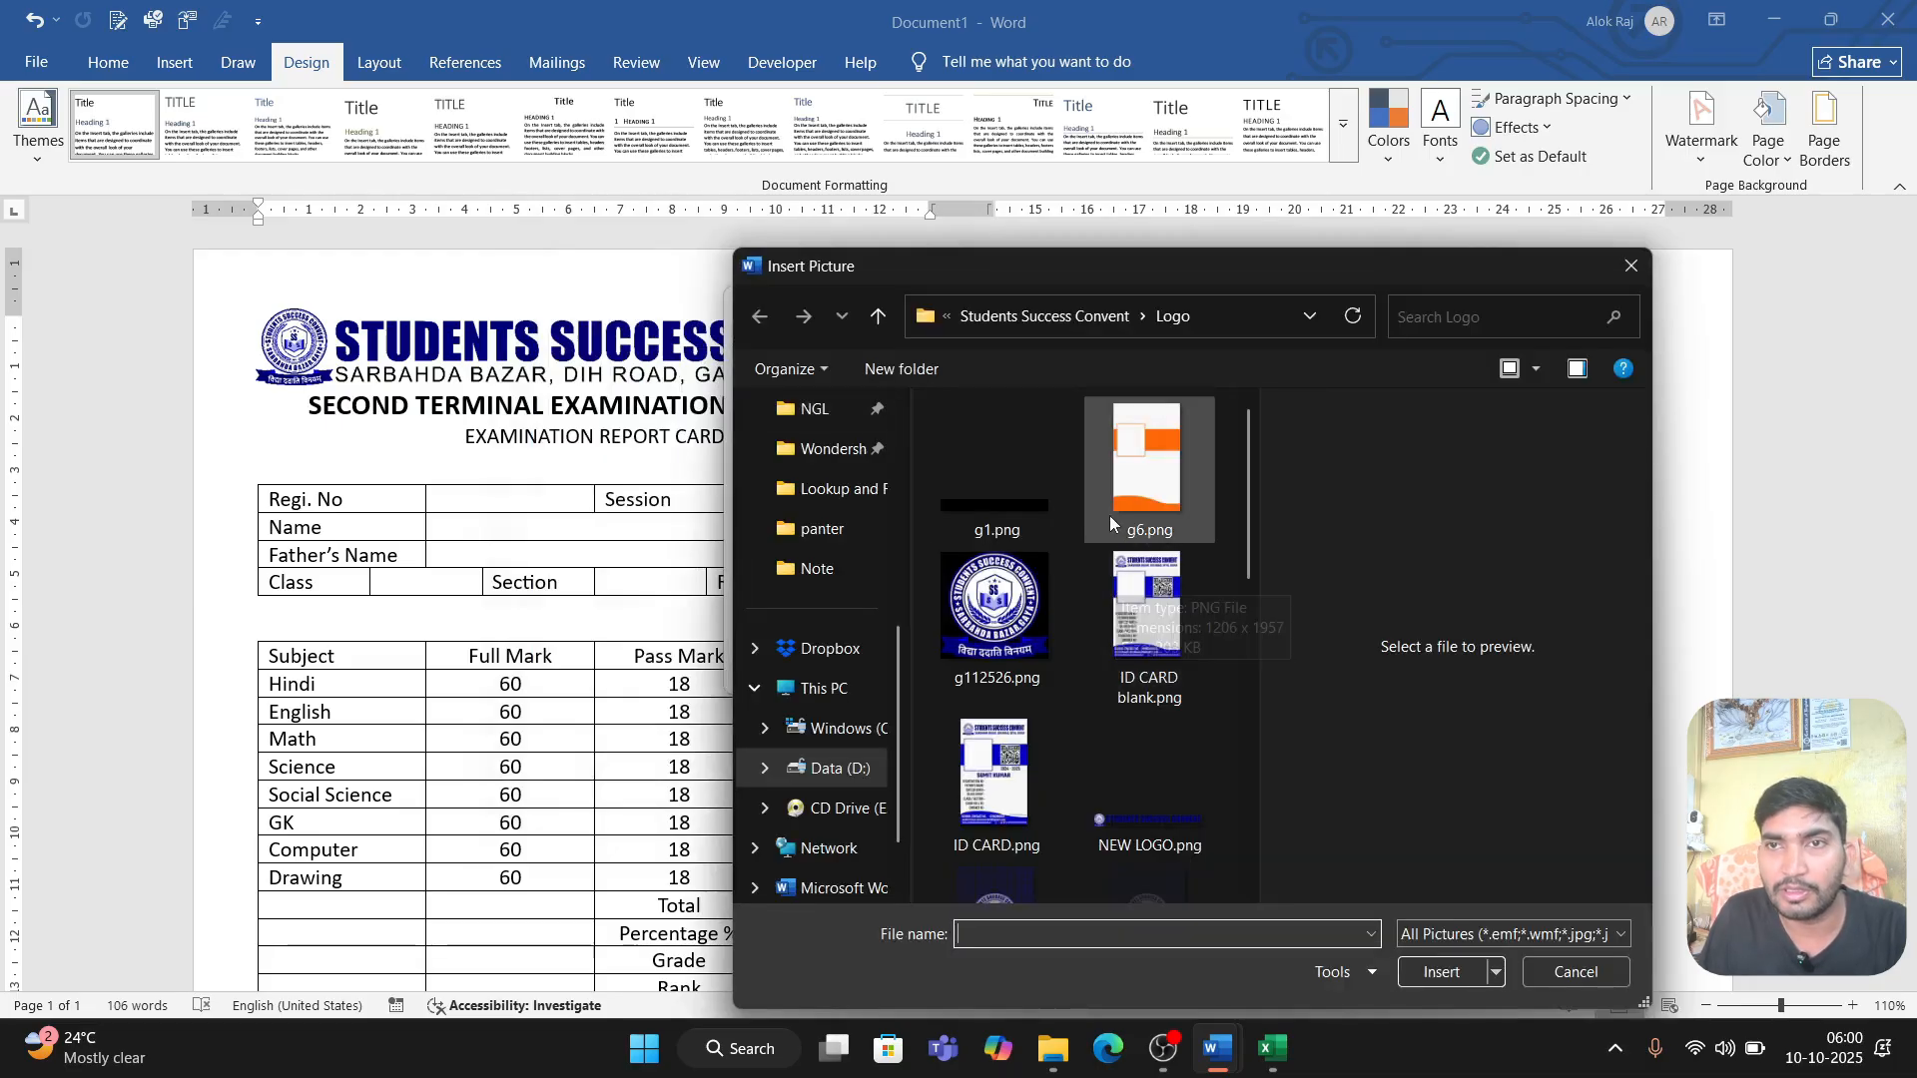
scroll(1111, 529, "down", 3)
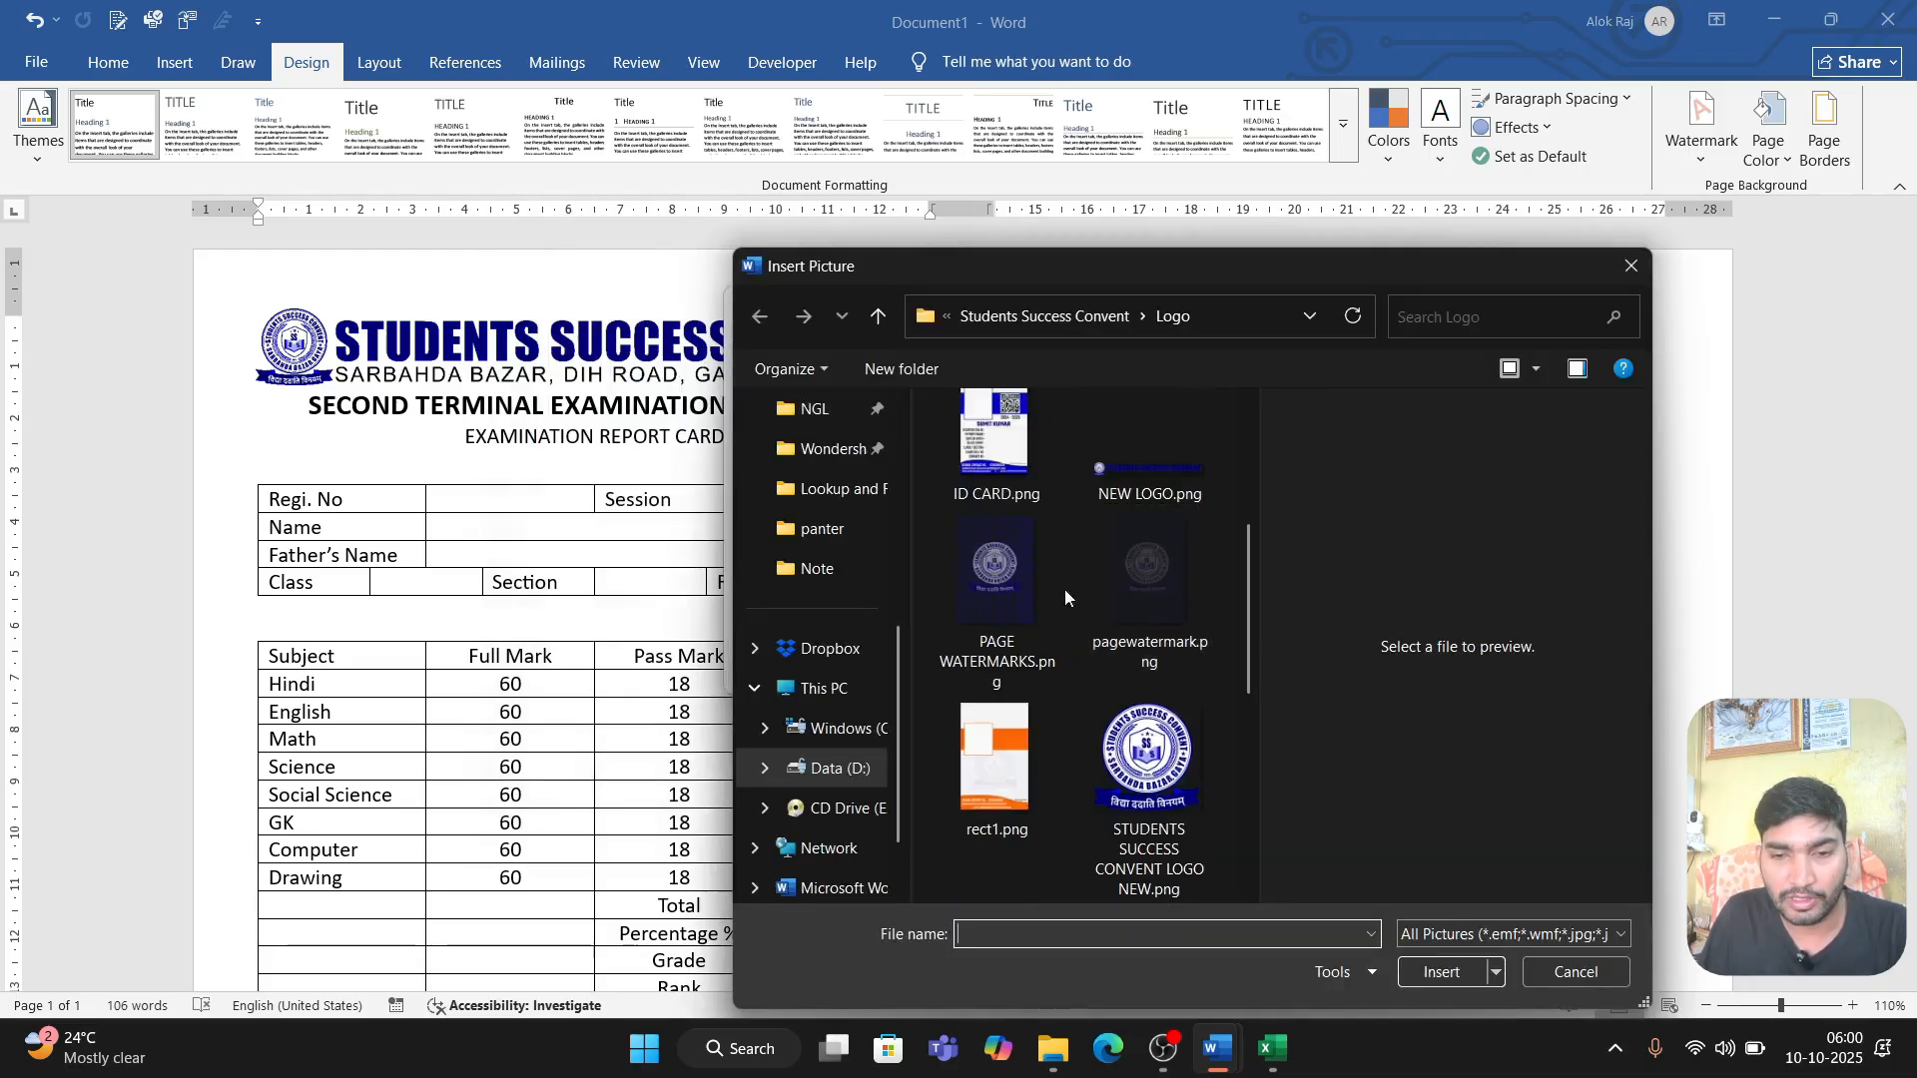
left_click(1020, 597)
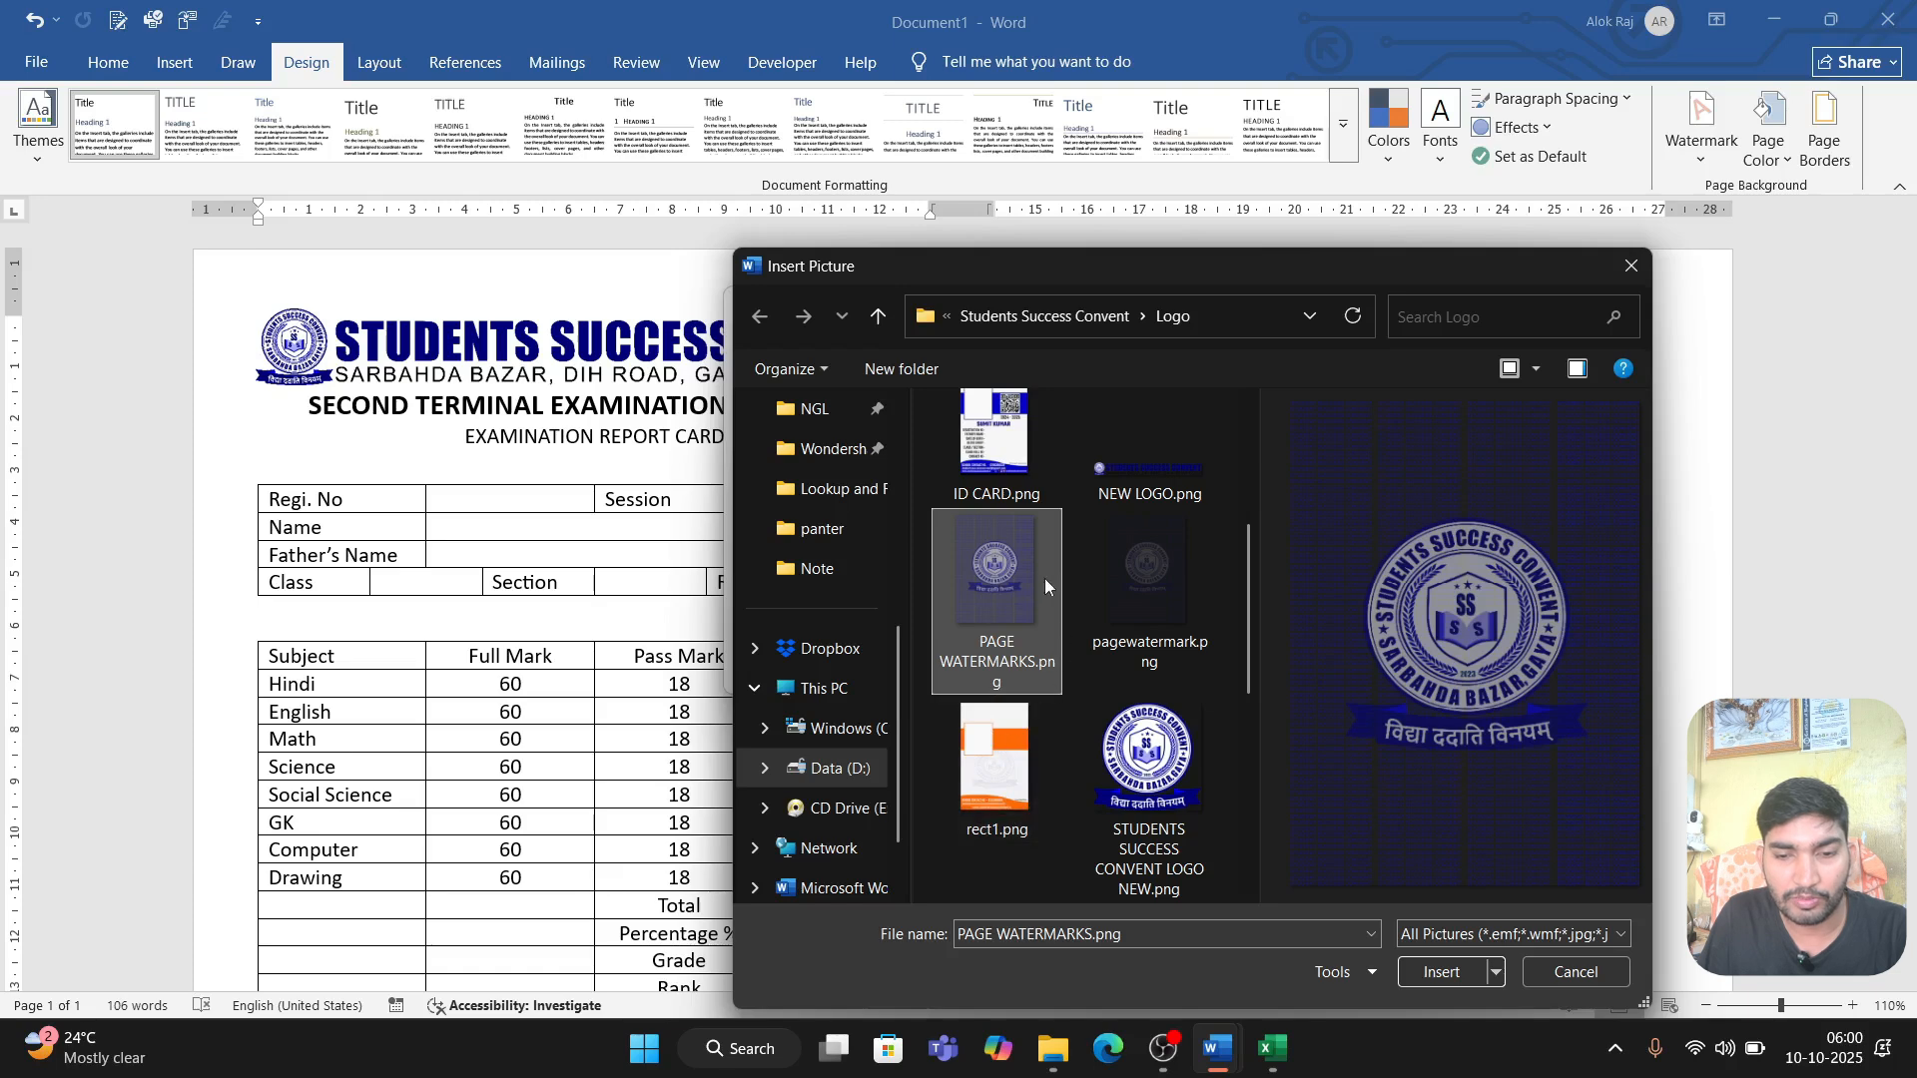
left_click(1446, 979)
left_click(883, 671)
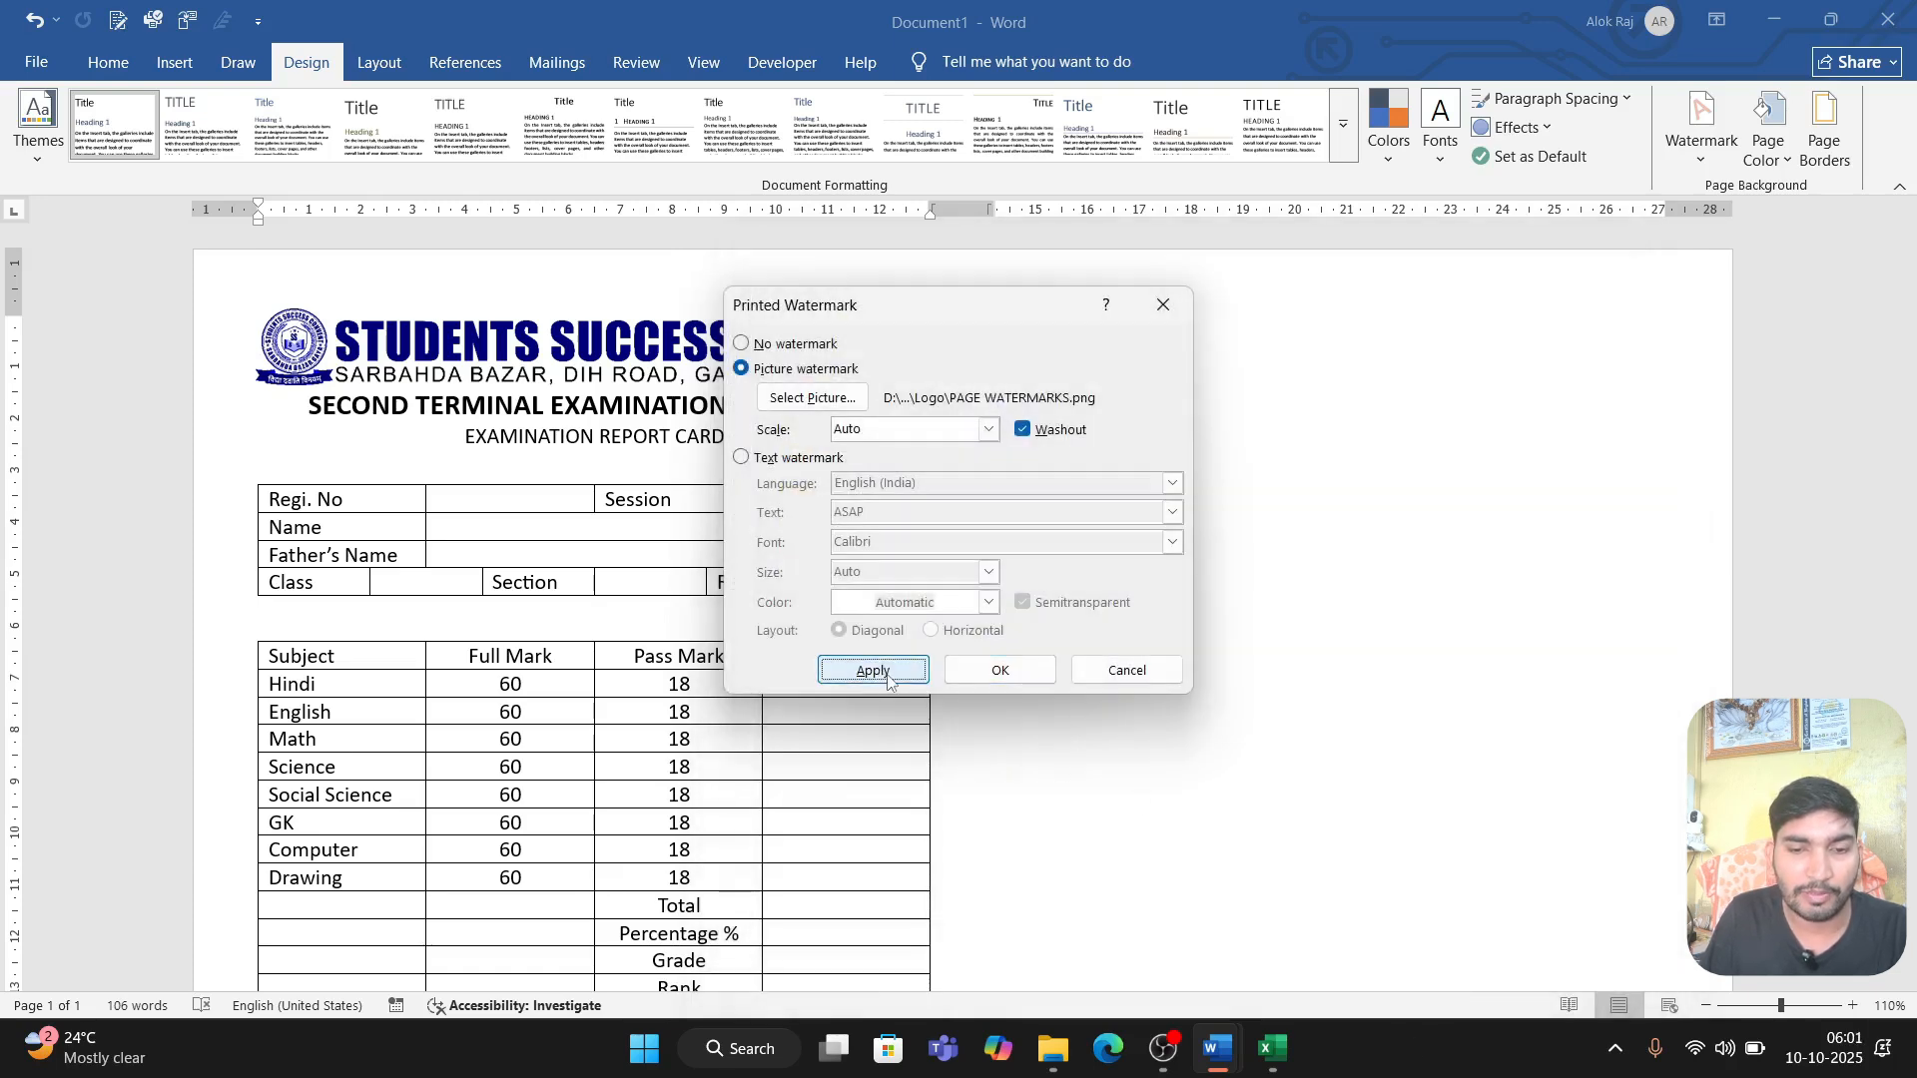
left_click(1123, 672)
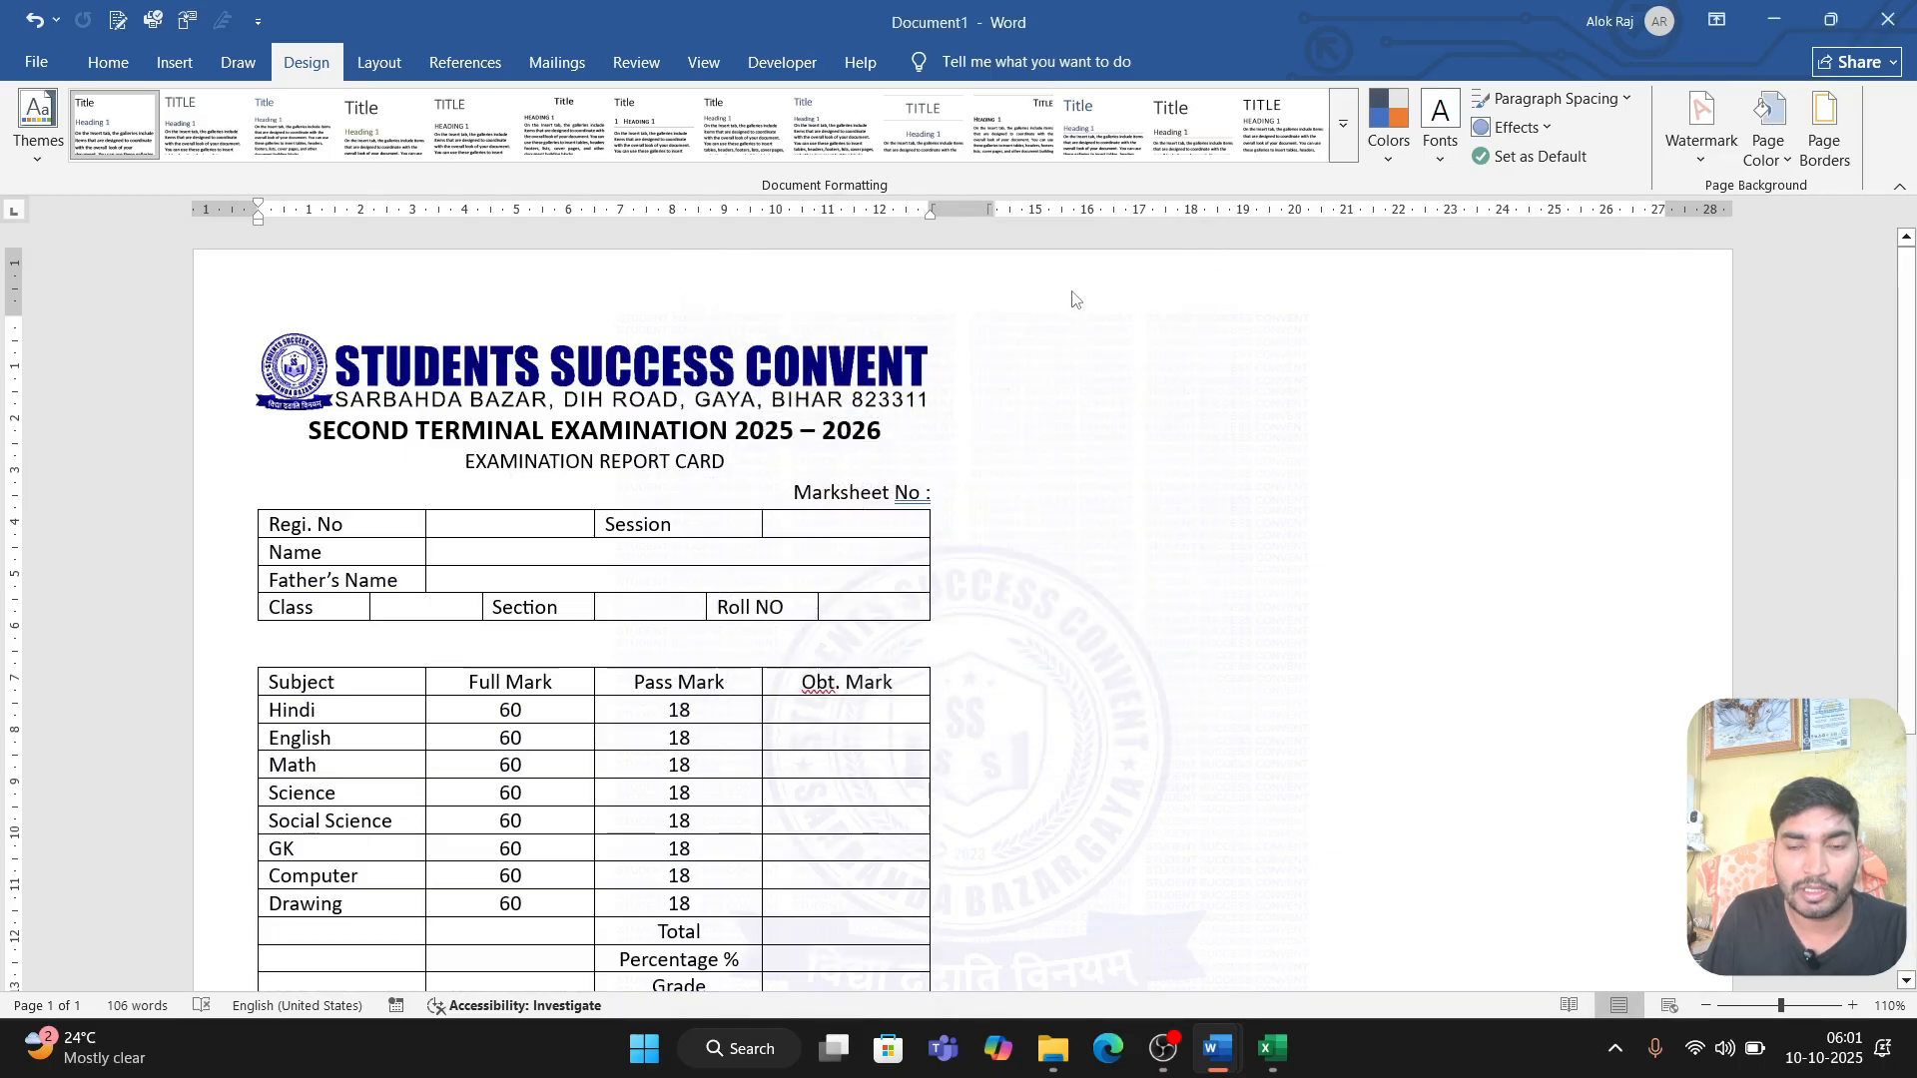
Step: Open the header for editing and move the watermark picture over the report card in the left half of the page
double_click(1073, 291)
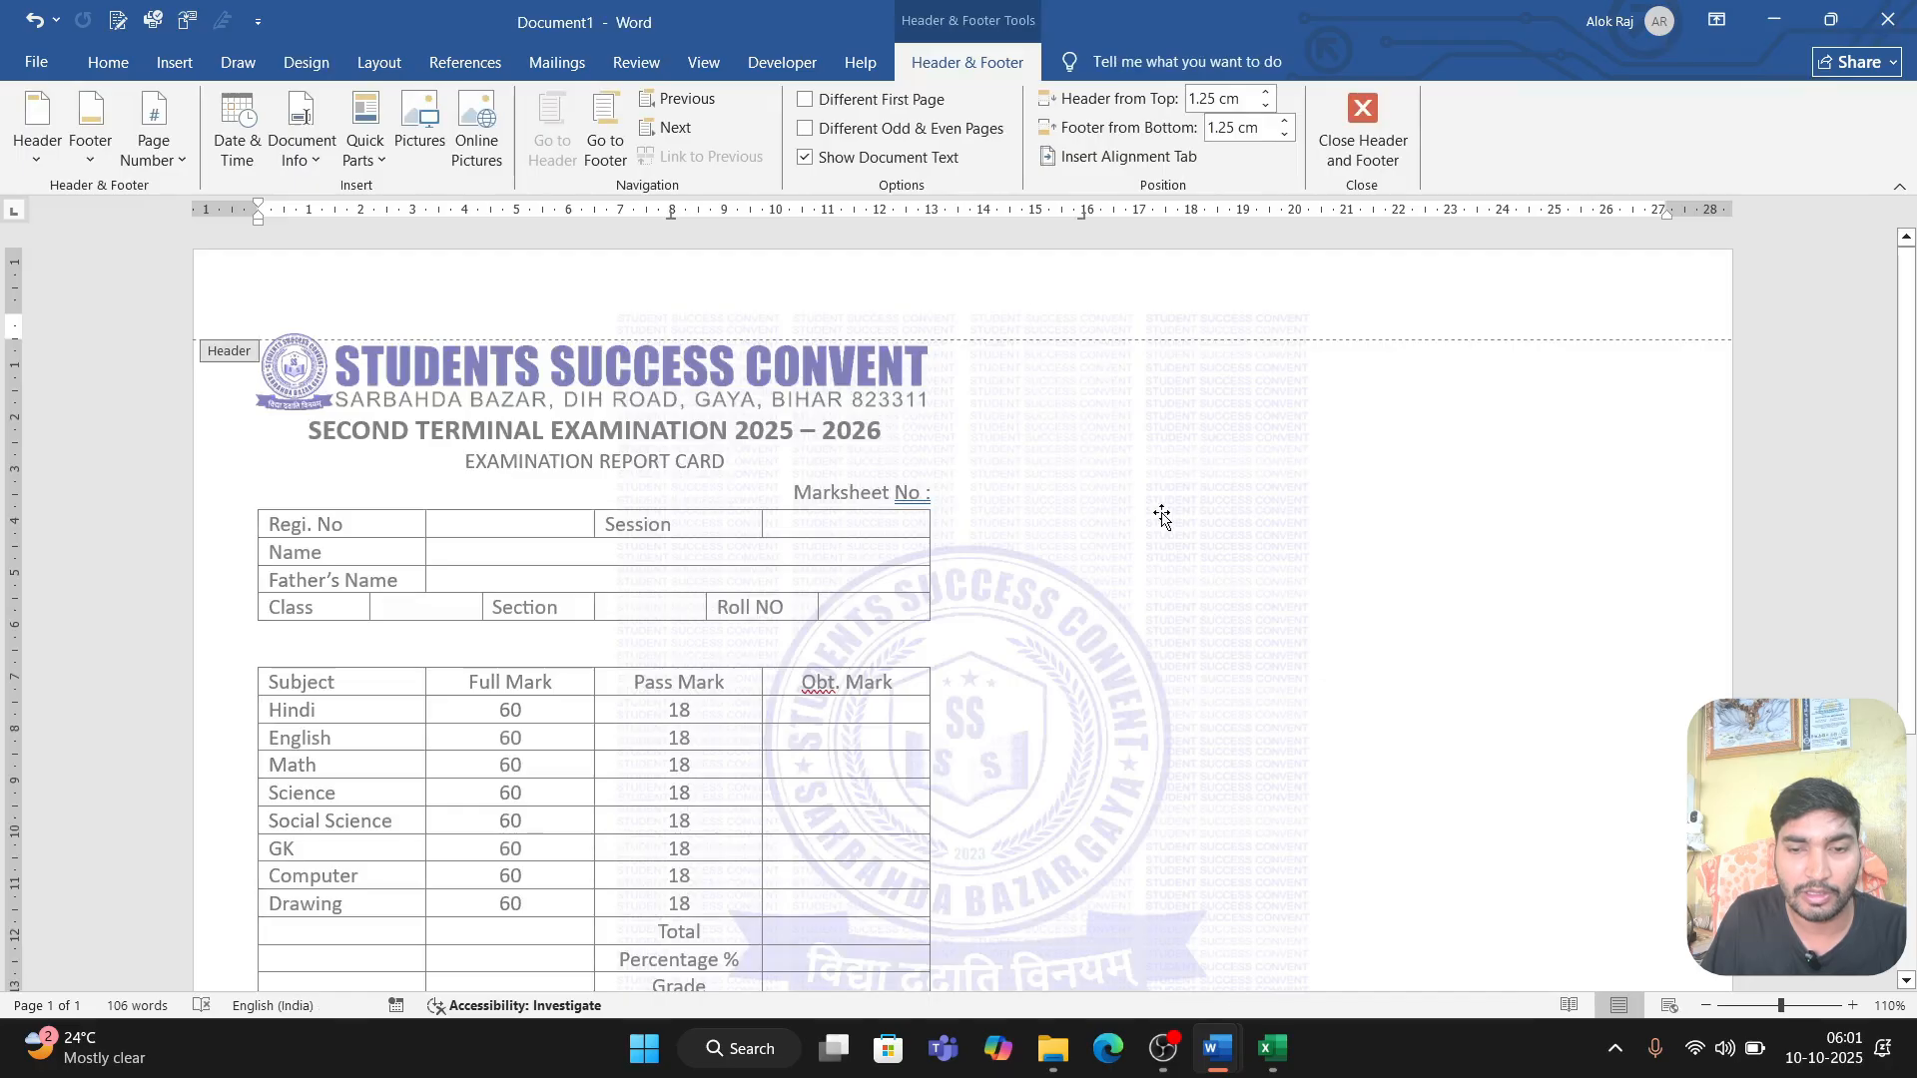
left_click_drag(1158, 515, 790, 517)
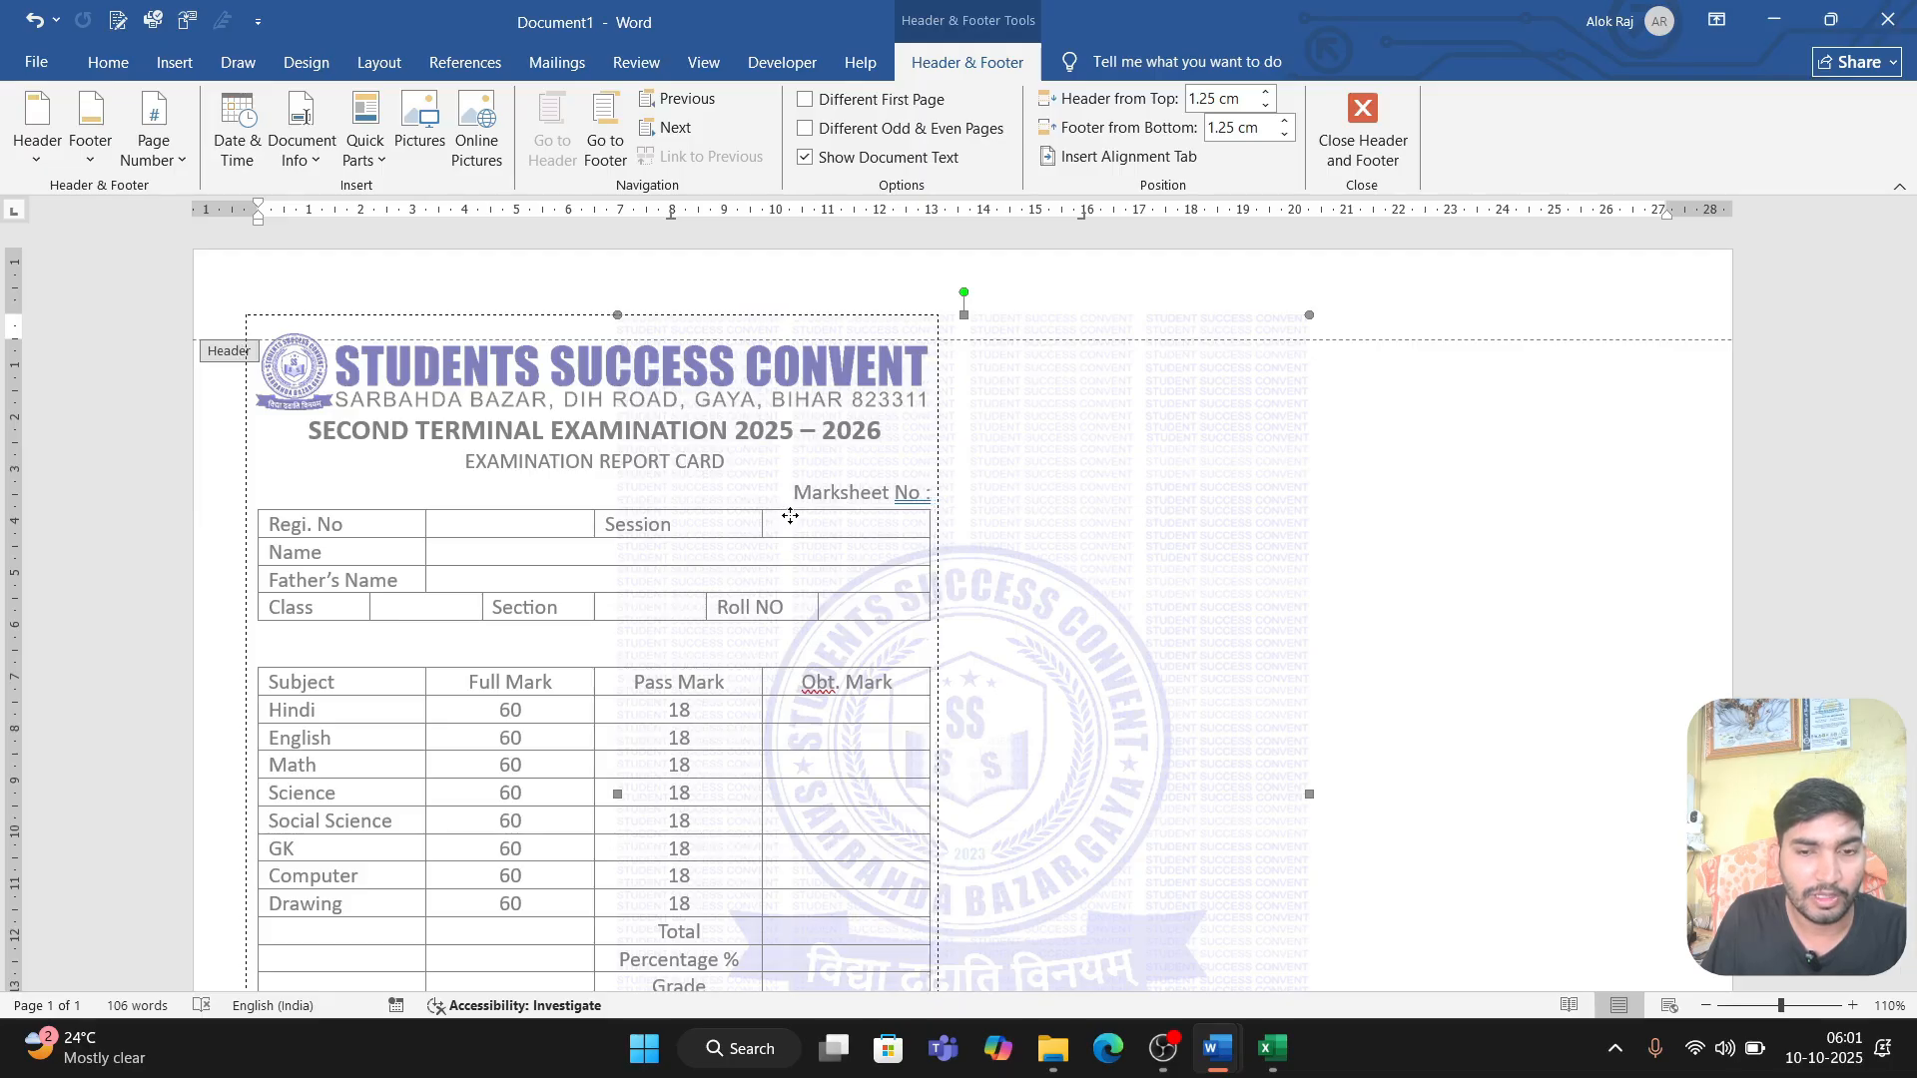
left_click_drag(790, 515, 787, 513)
scroll(787, 539, "down", 5)
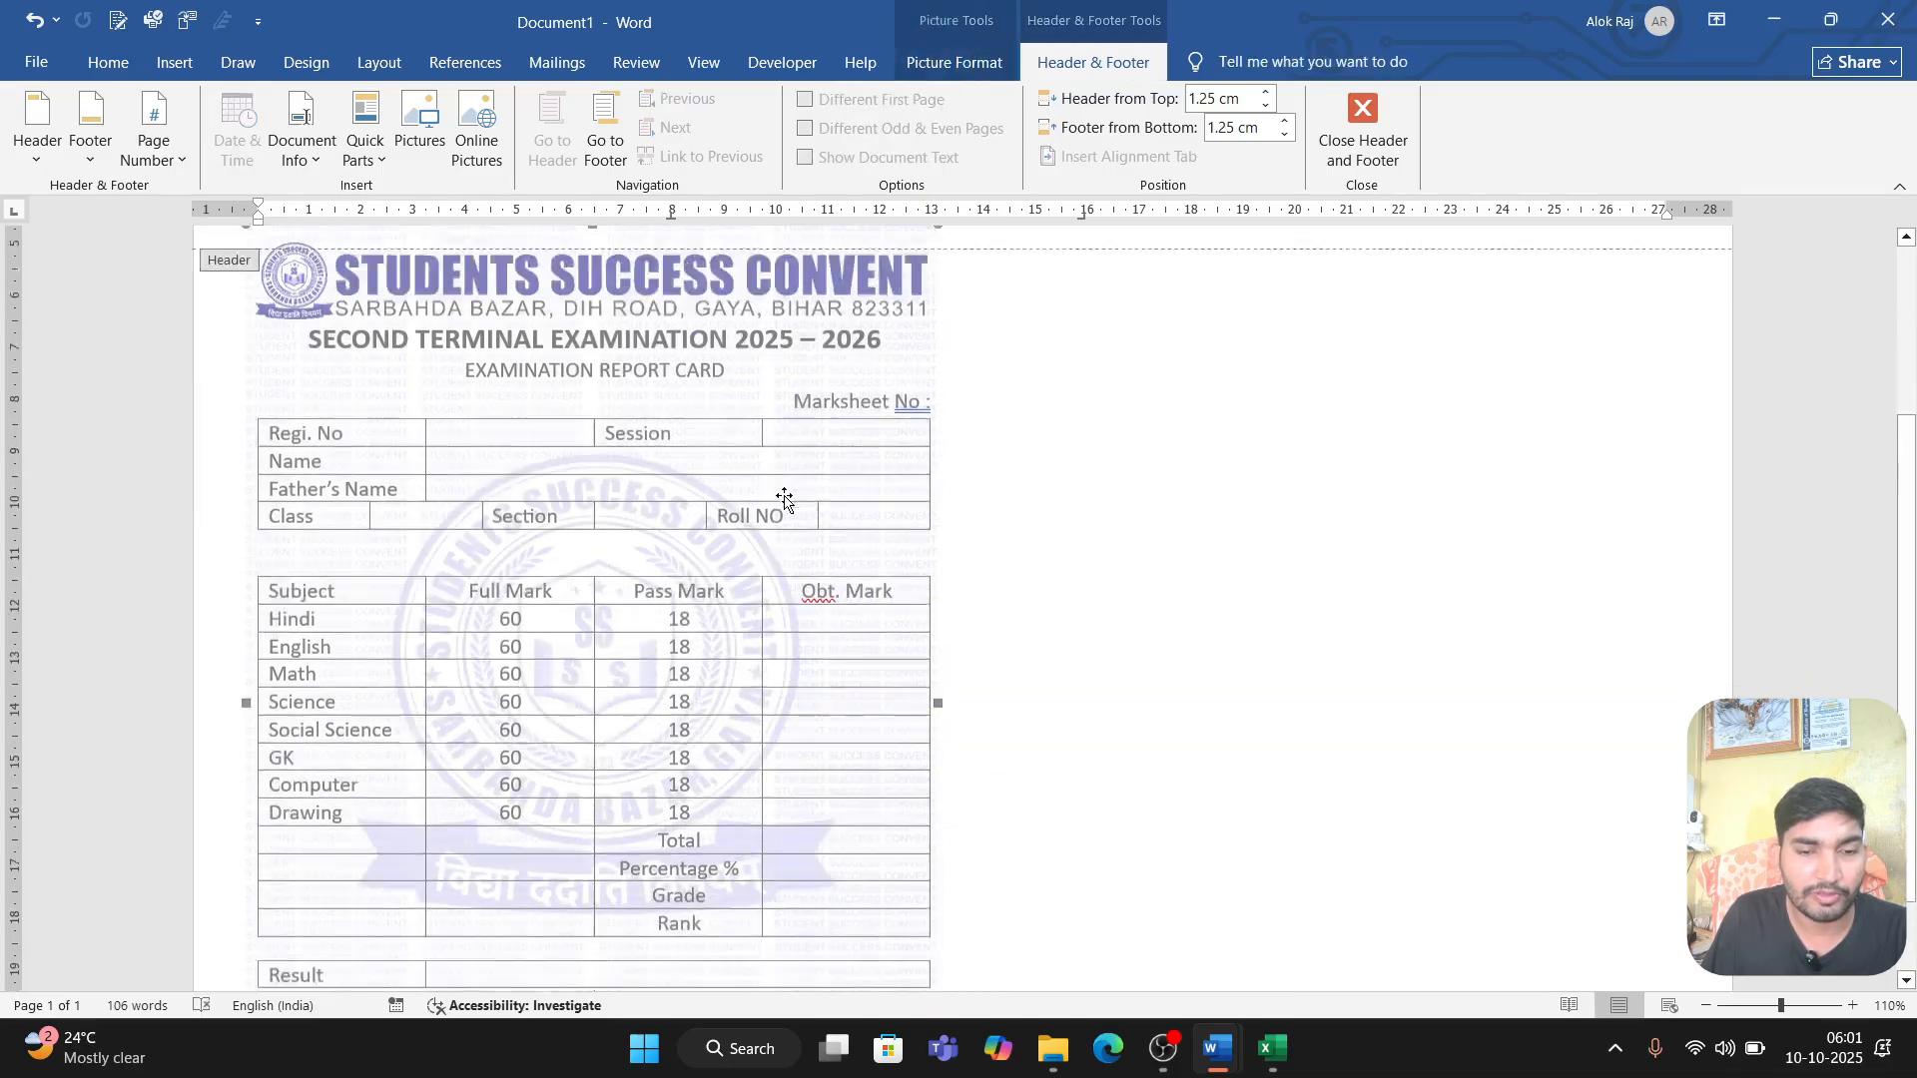
scroll(785, 569, "up", 5)
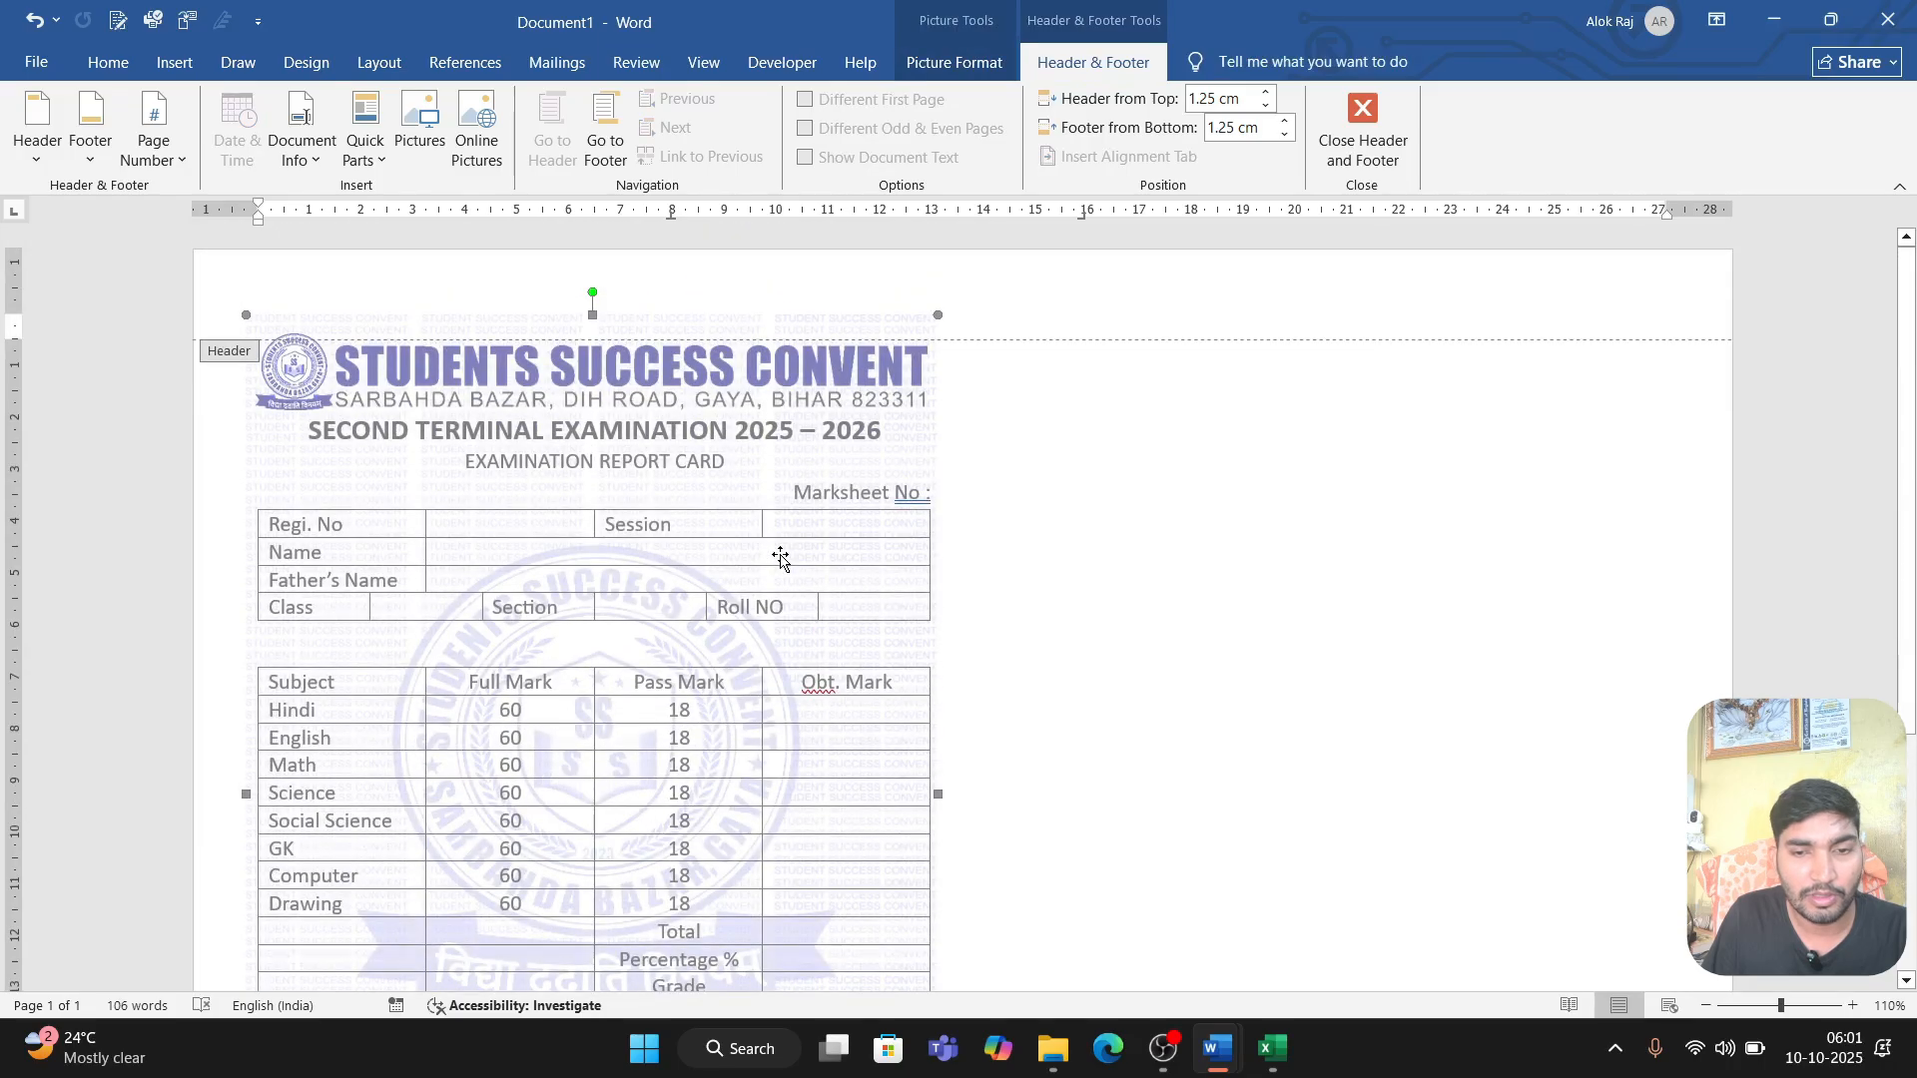
key("ctrl+z")
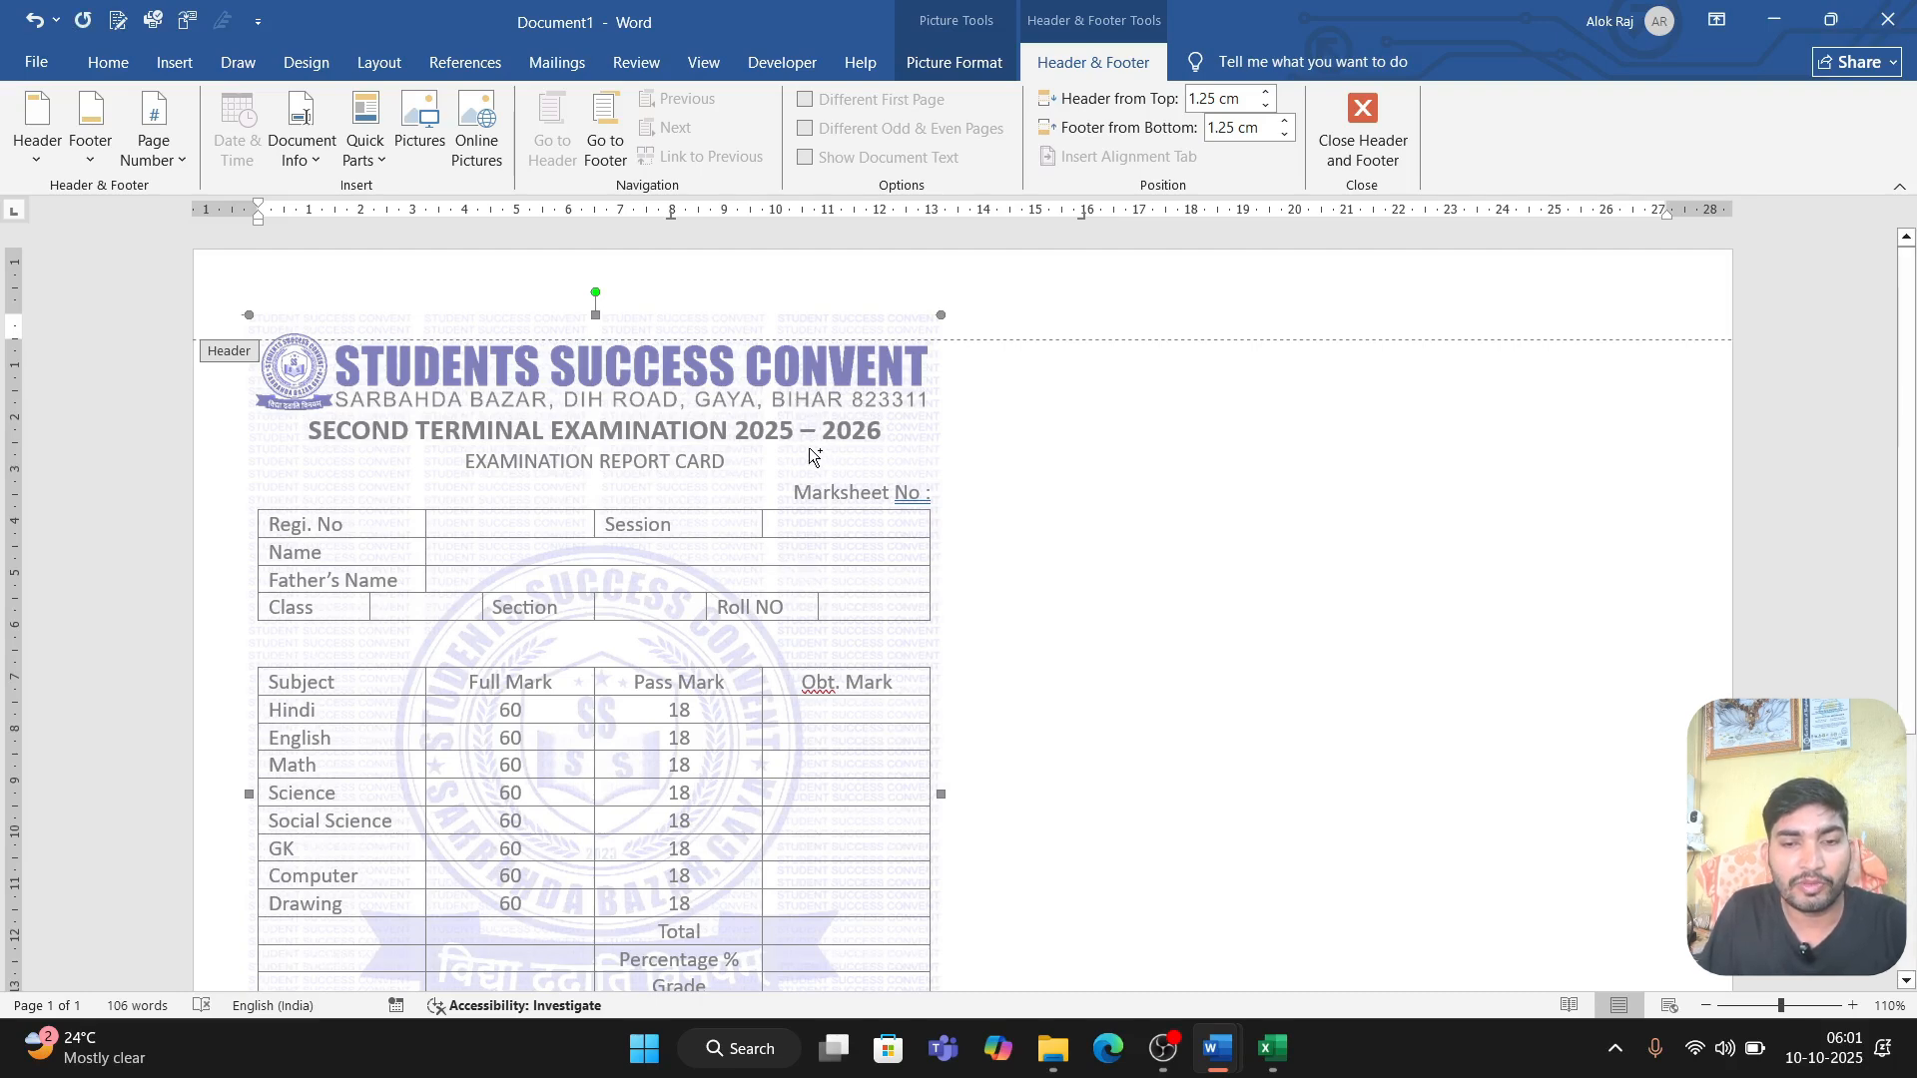
Step: Copy the watermark picture onto the empty right half of the page at the same height, and close header editing
left_click_drag(786, 457, 1512, 454)
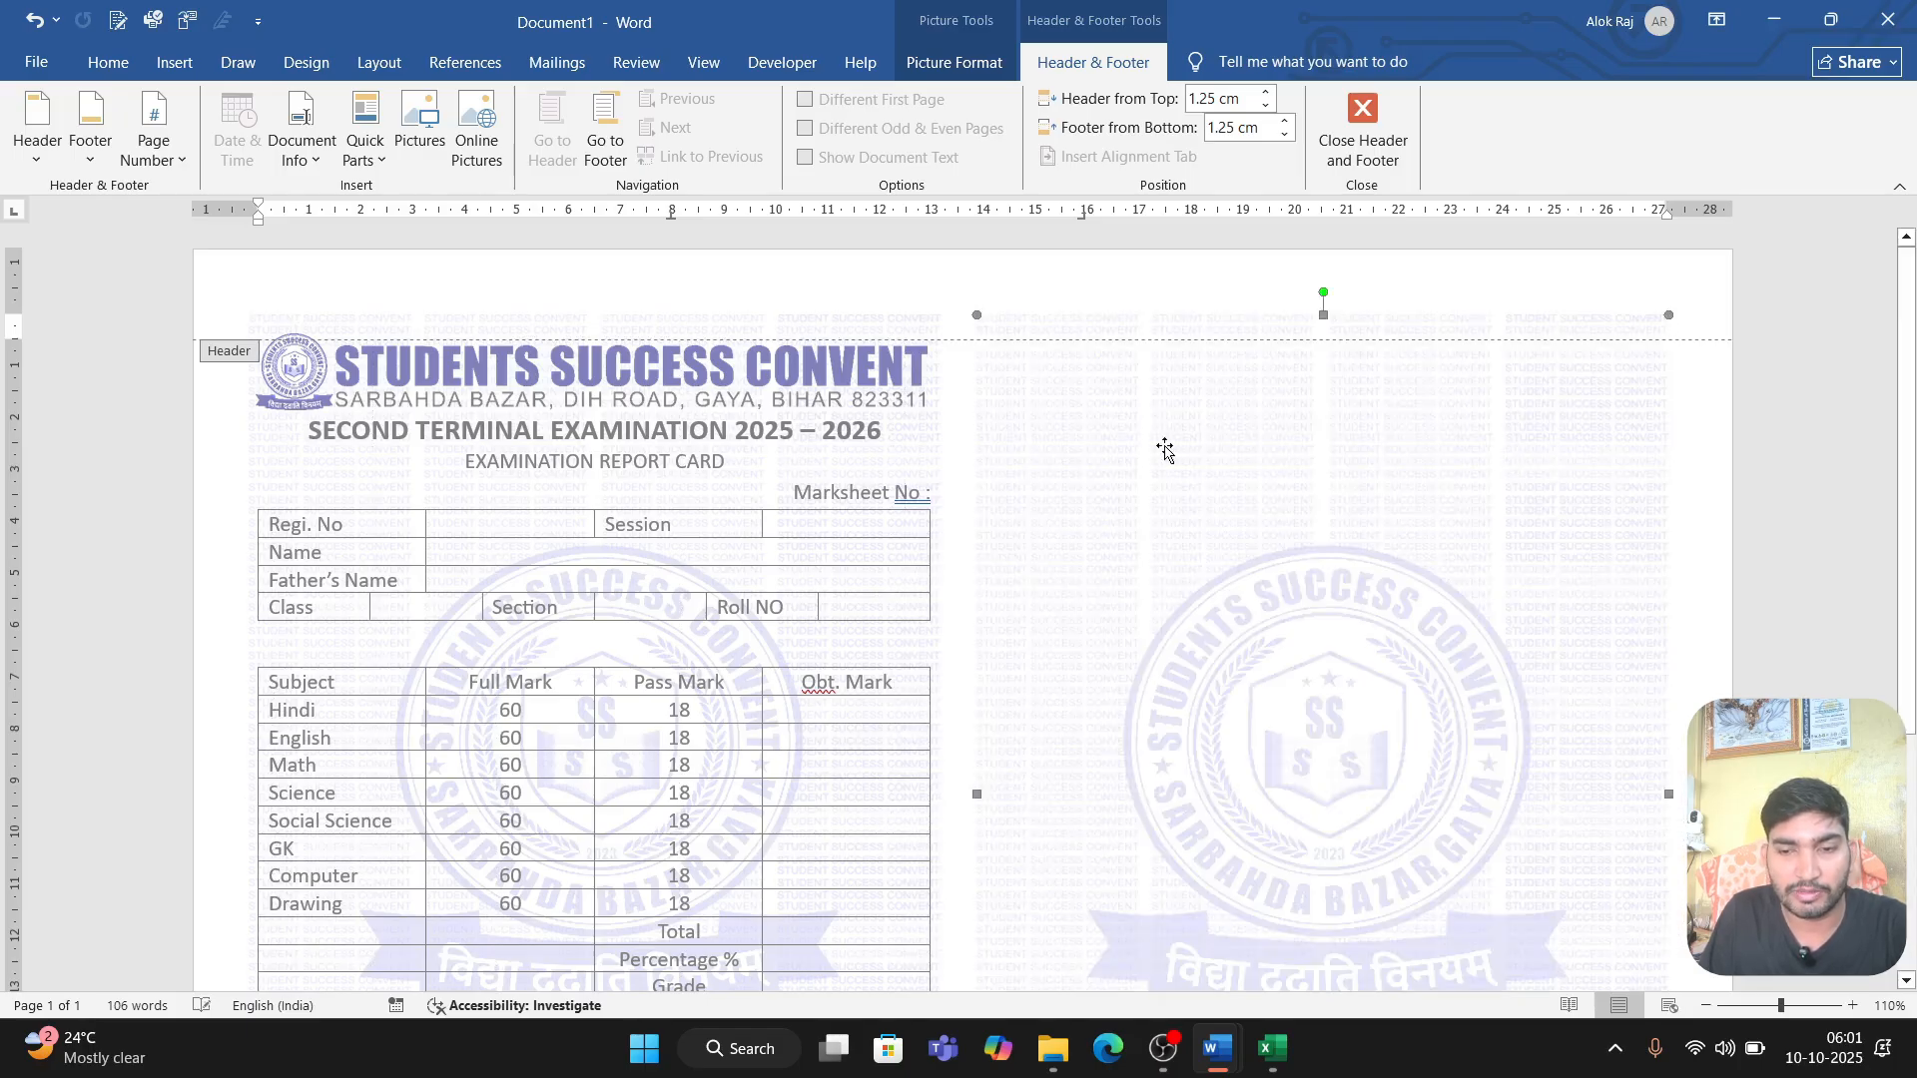
scroll(740, 479, "down", 3)
scroll(738, 507, "up", 3)
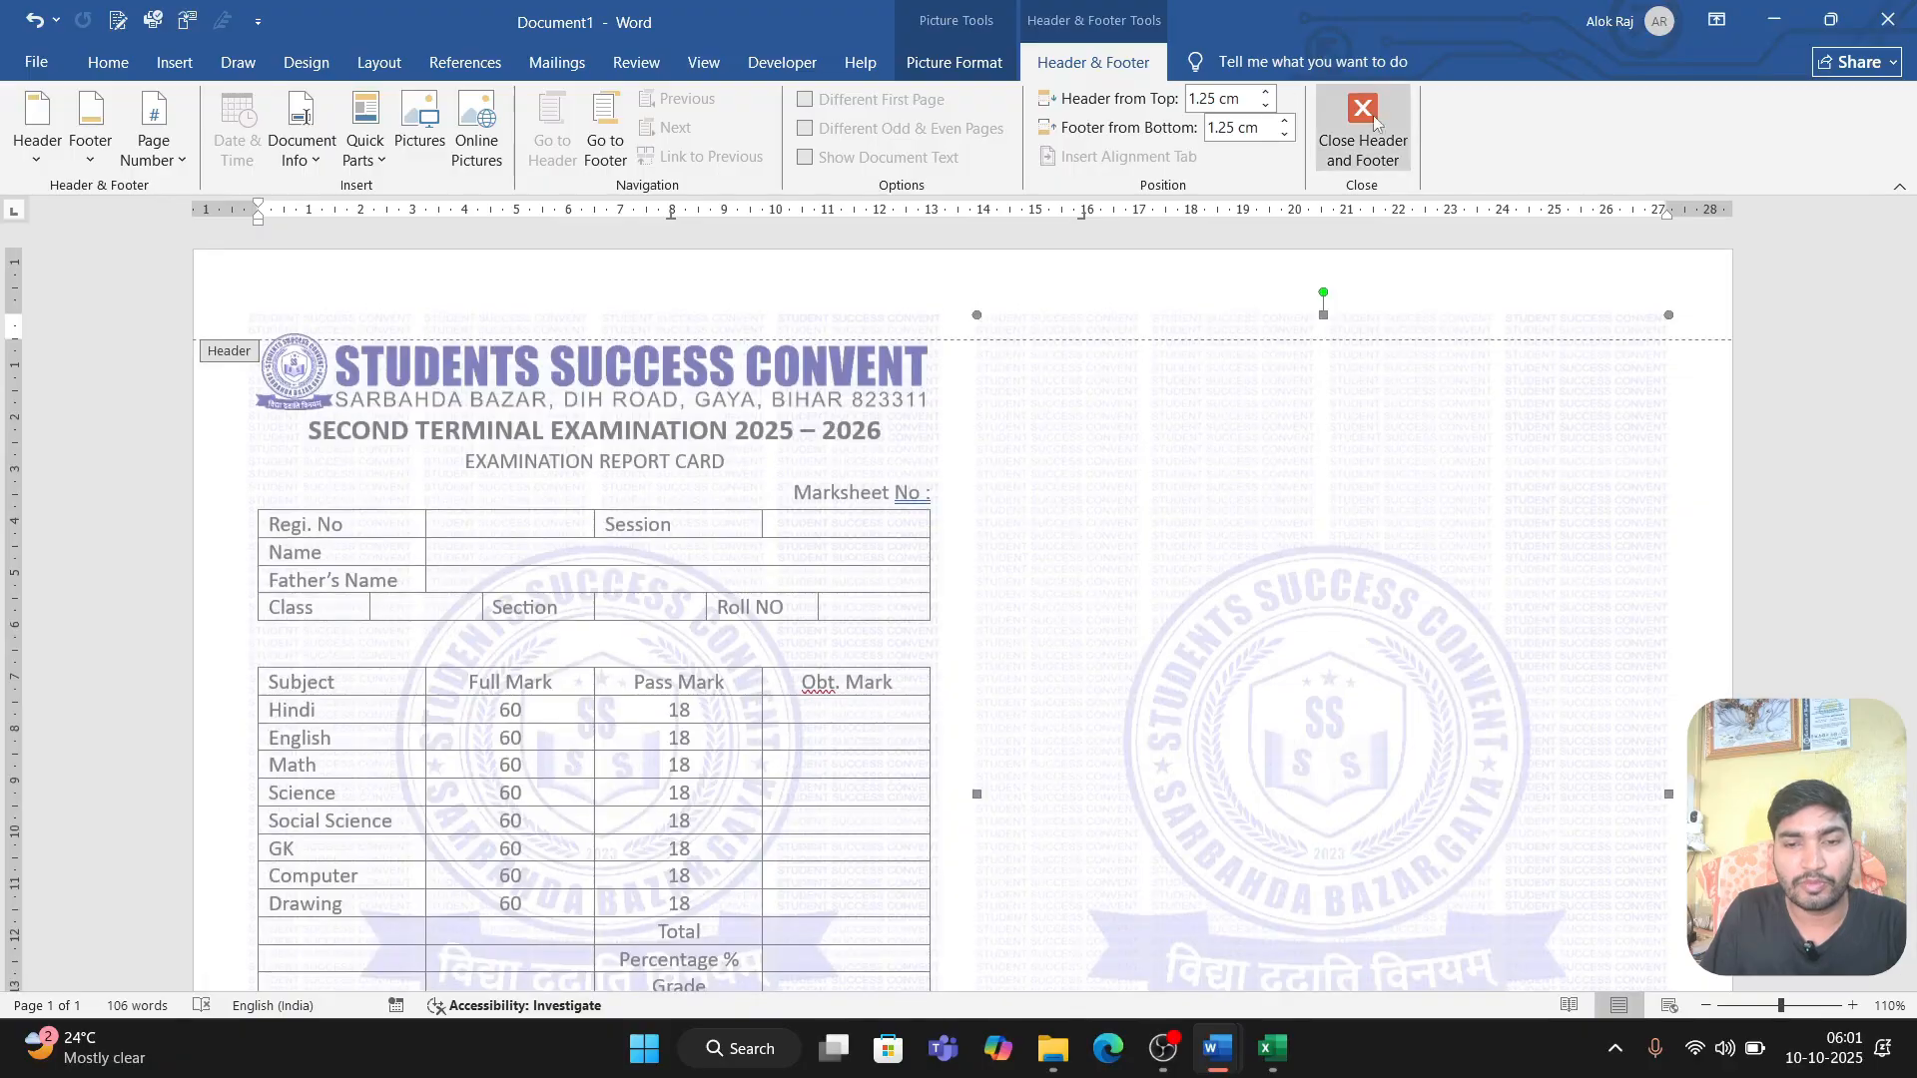
left_click(1363, 130)
Step: Shade the marks table's header row, from Subject to Obt. Mark, black
scroll(672, 603, "down", 5)
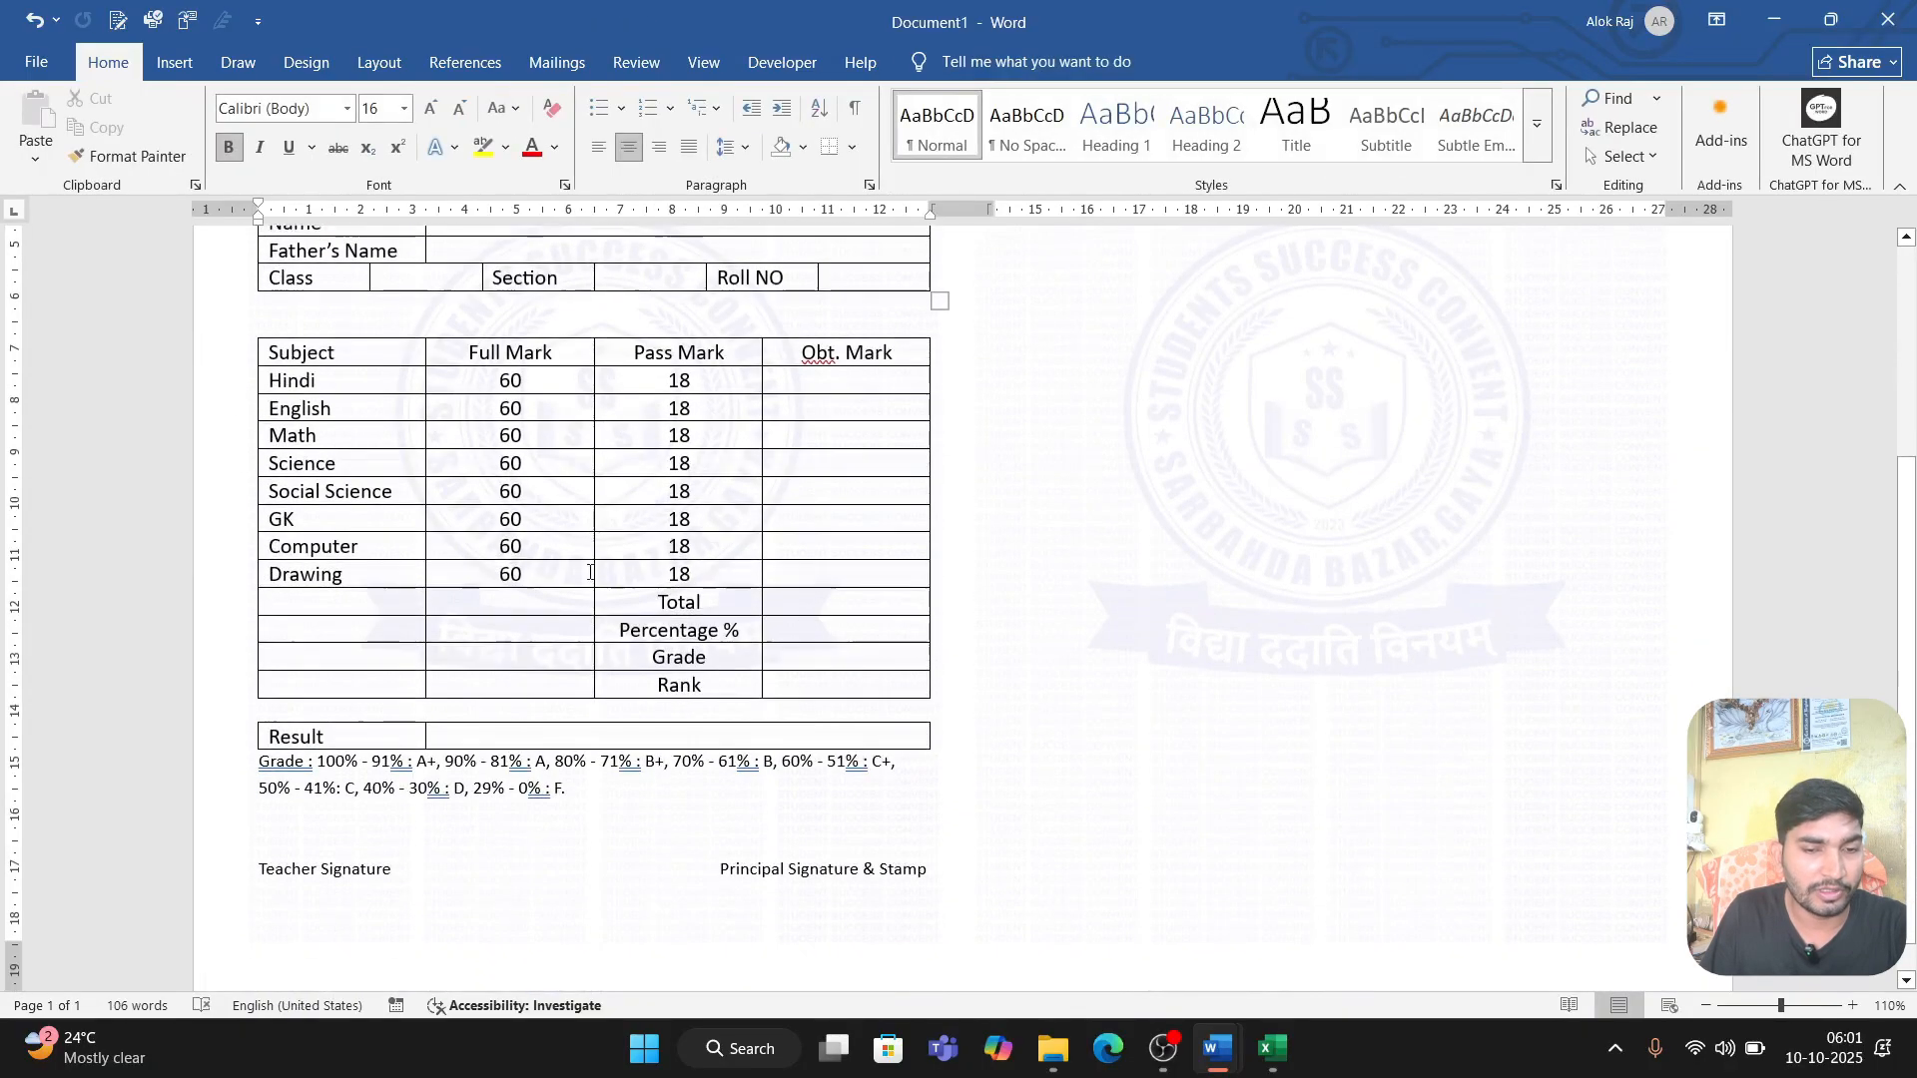
scroll(661, 799, "up", 3)
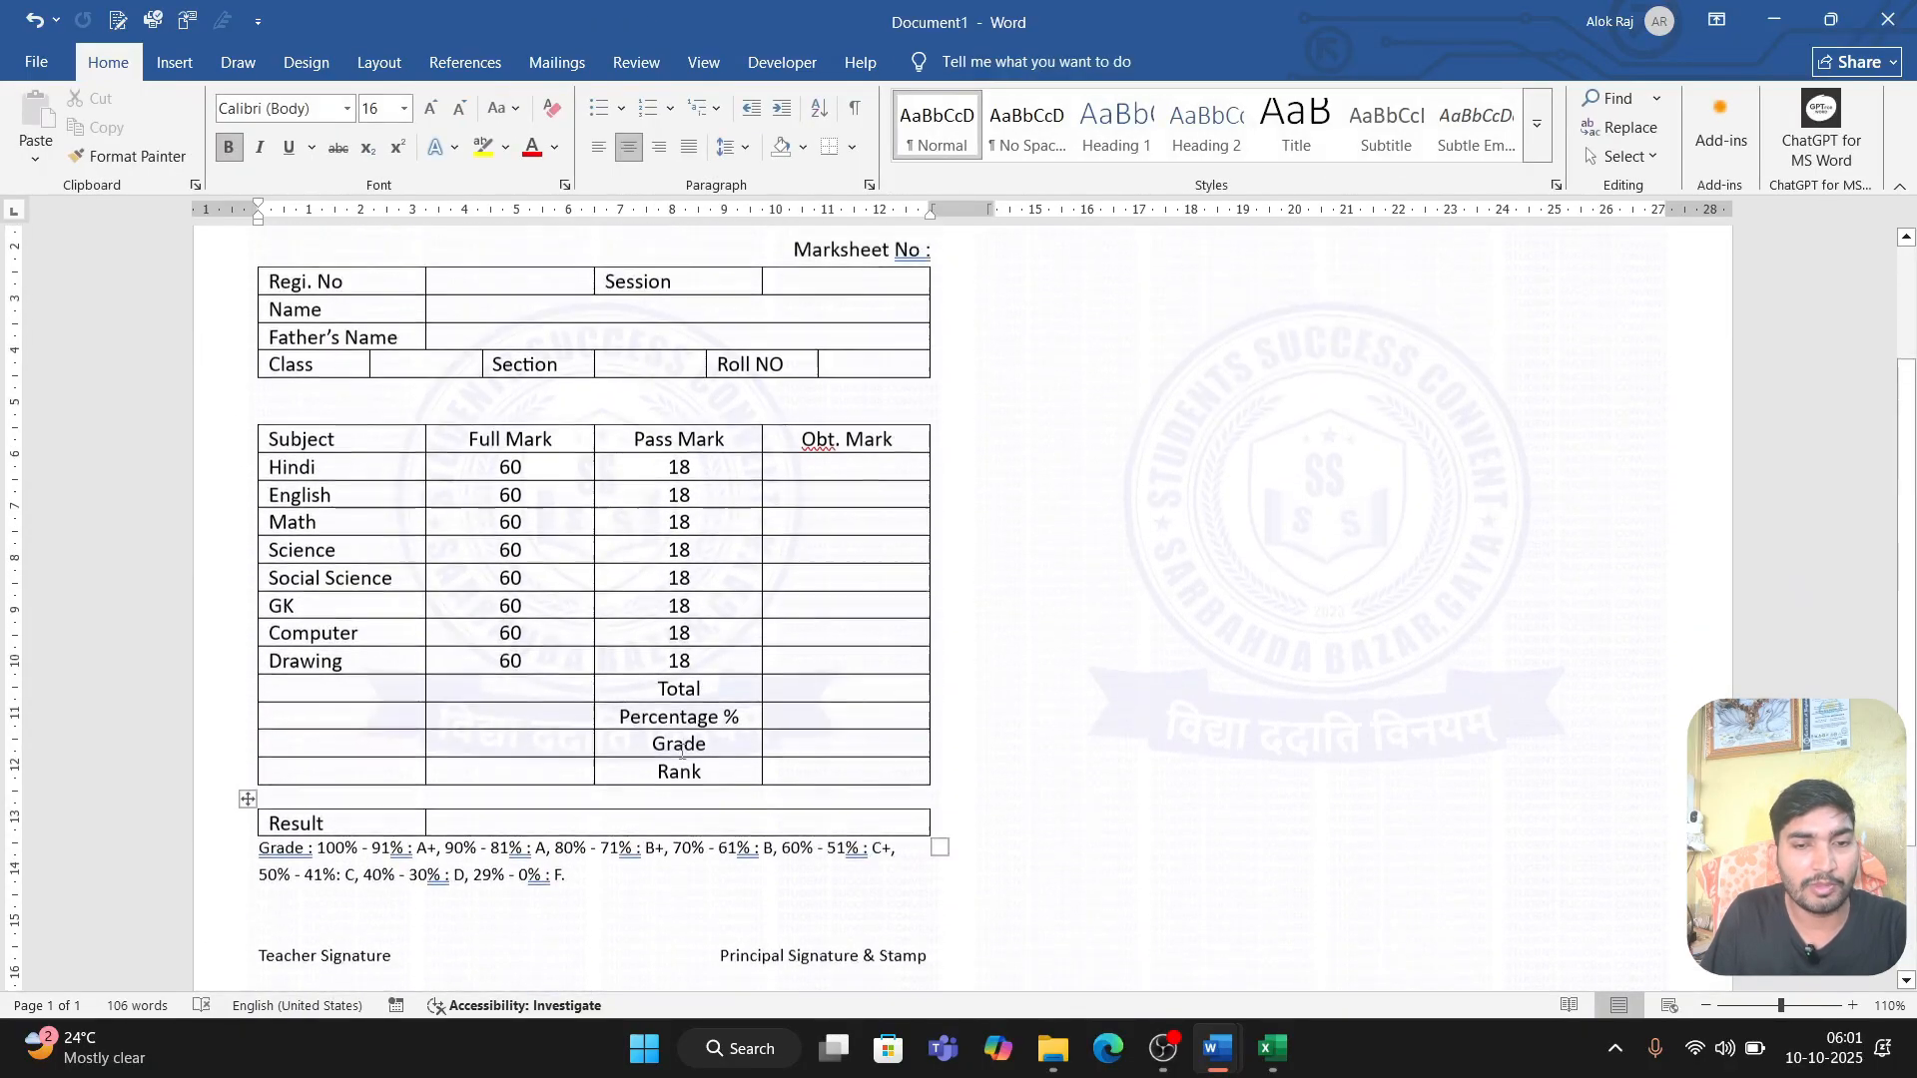
left_click_drag(268, 510, 899, 510)
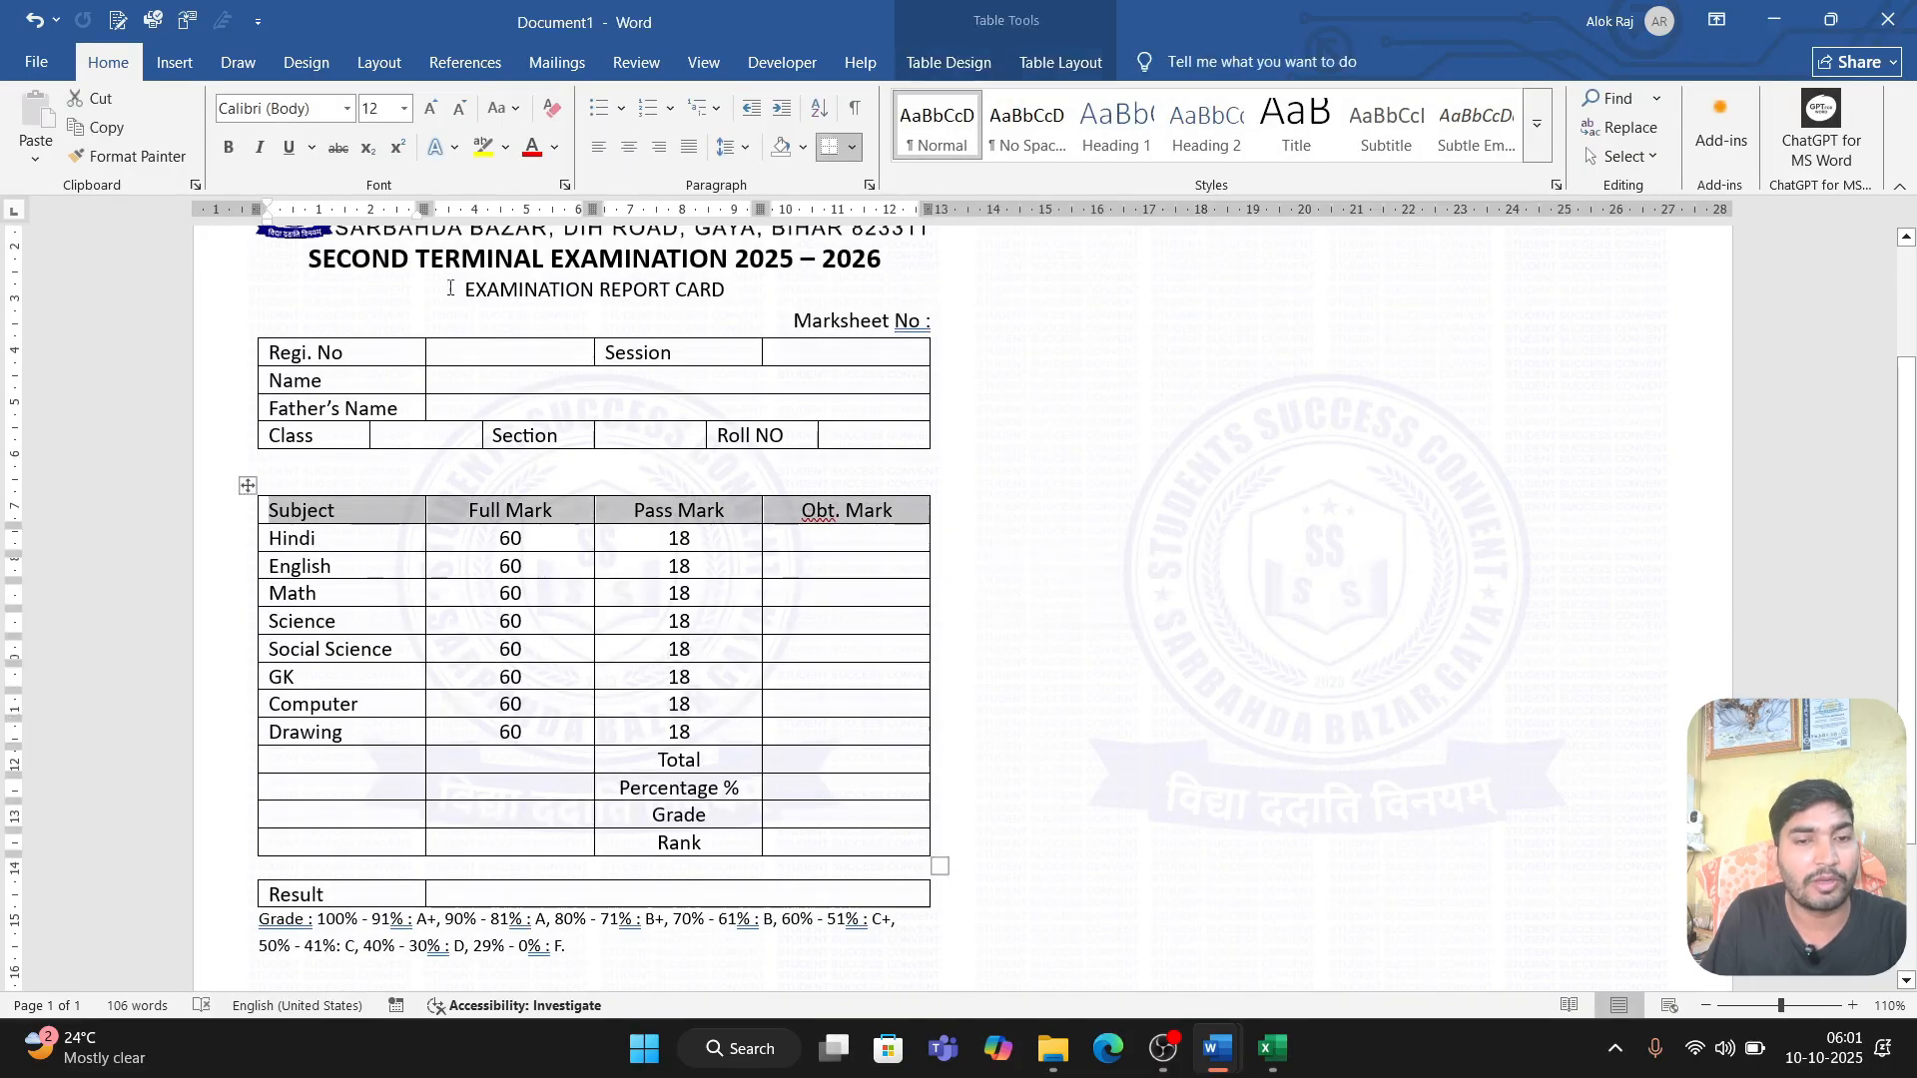
left_click(803, 146)
left_click(819, 261)
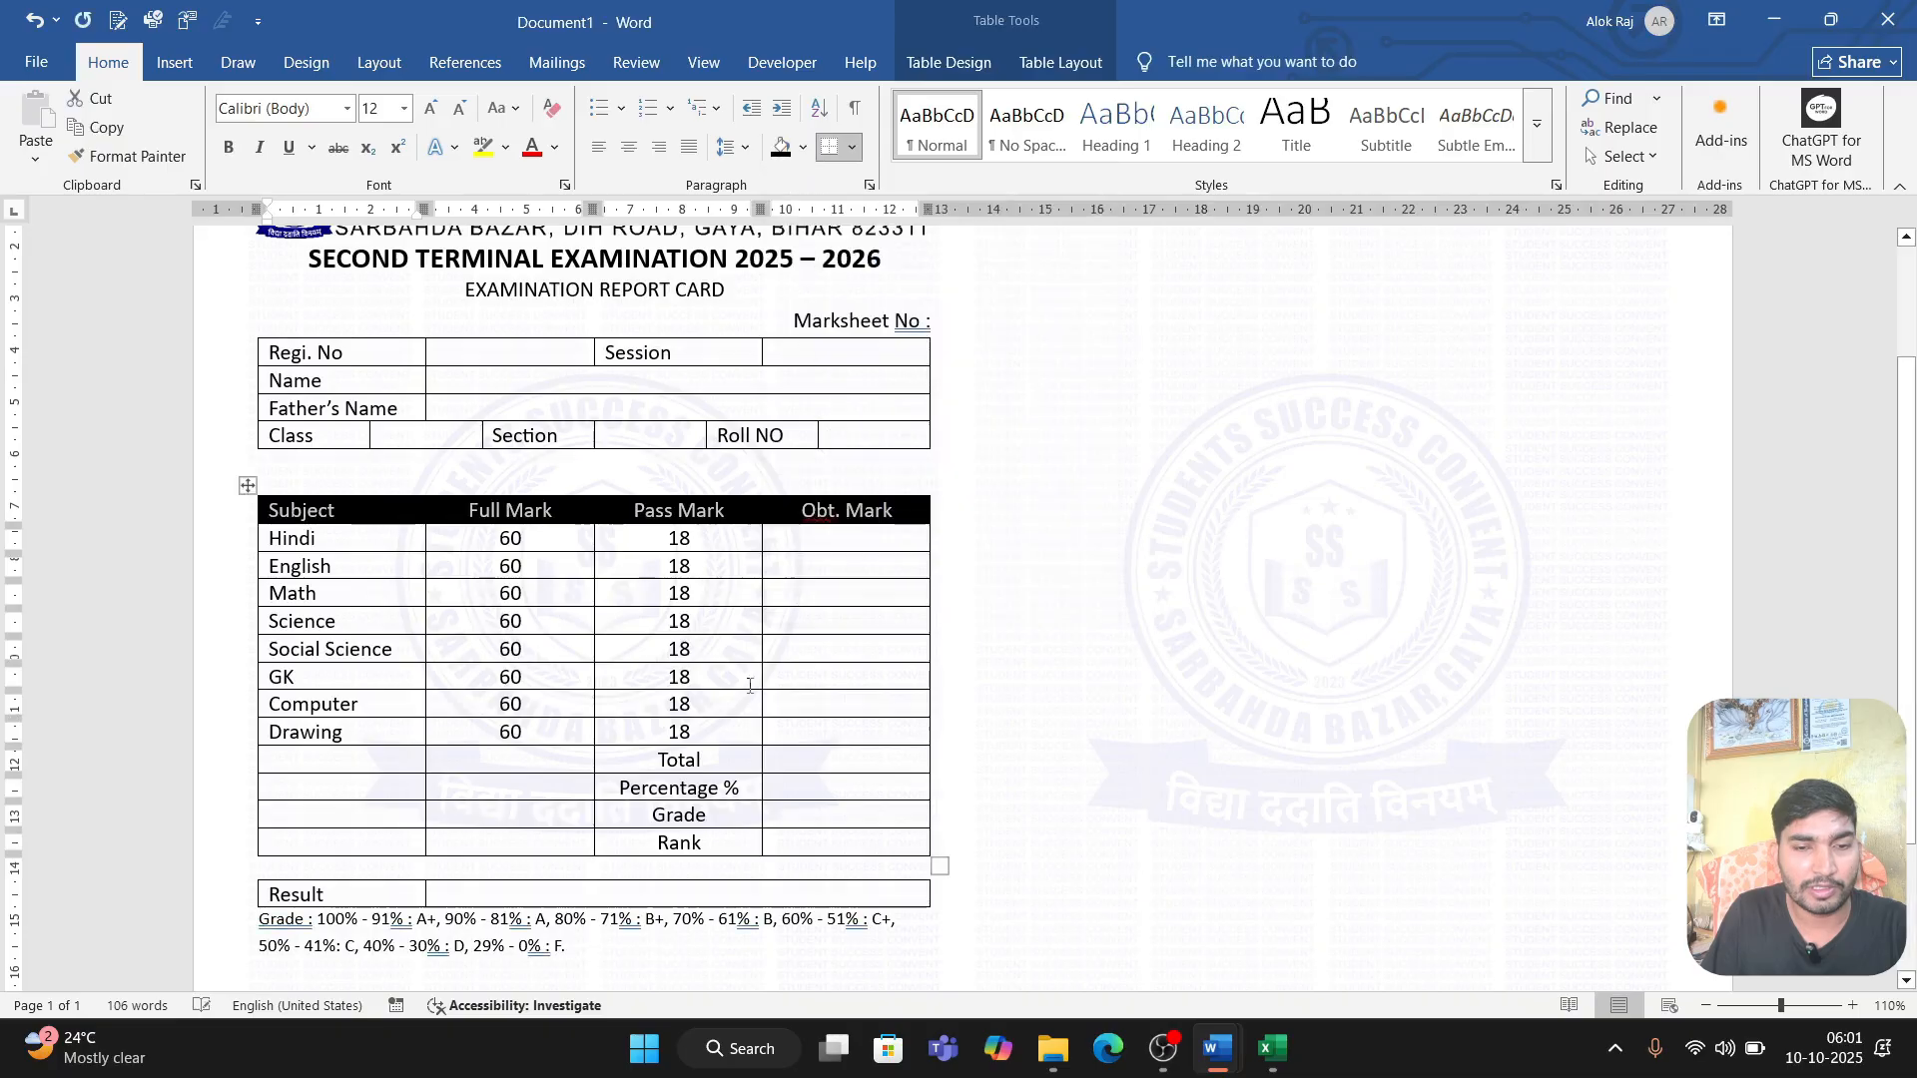
left_click(747, 706)
Step: Choose 4 CLASS.xlsx from the Downloads folder as the existing recipient list for the mail merge
scroll(889, 538, "up", 3)
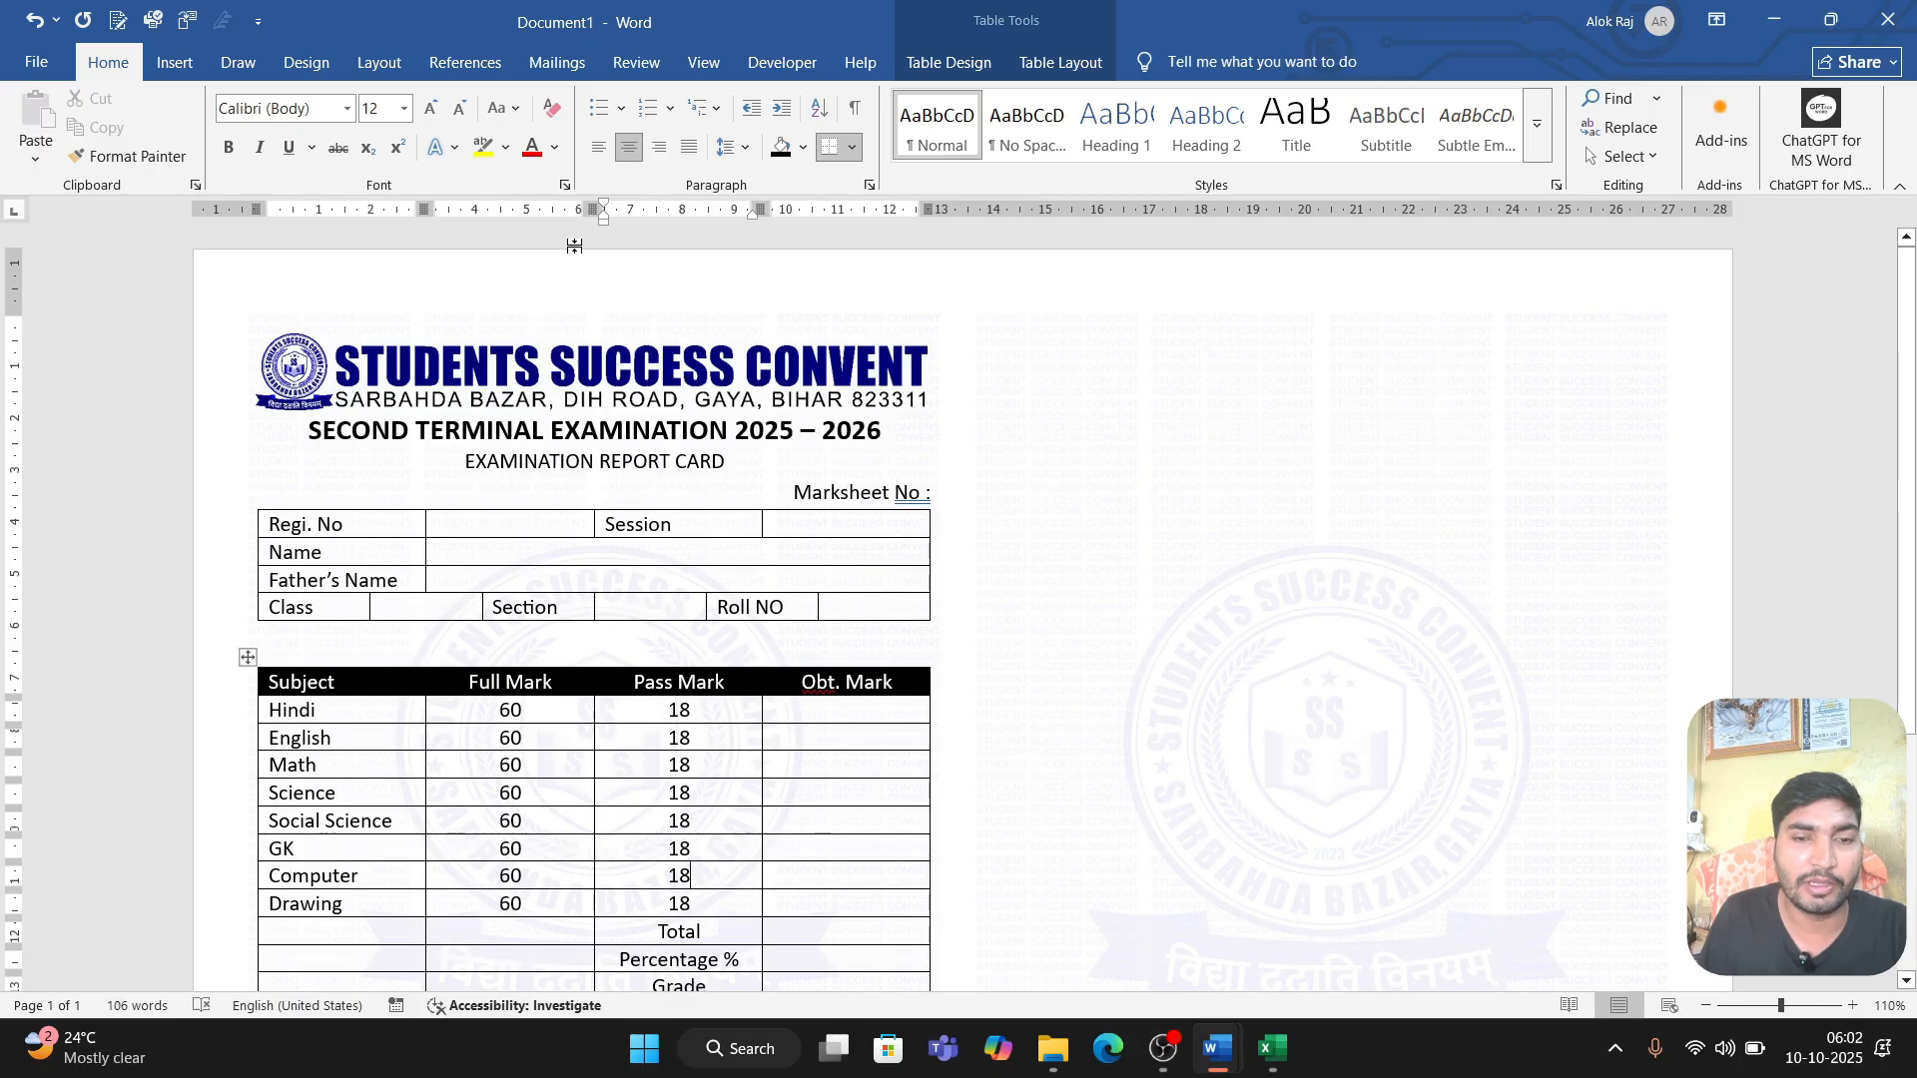
left_click(558, 62)
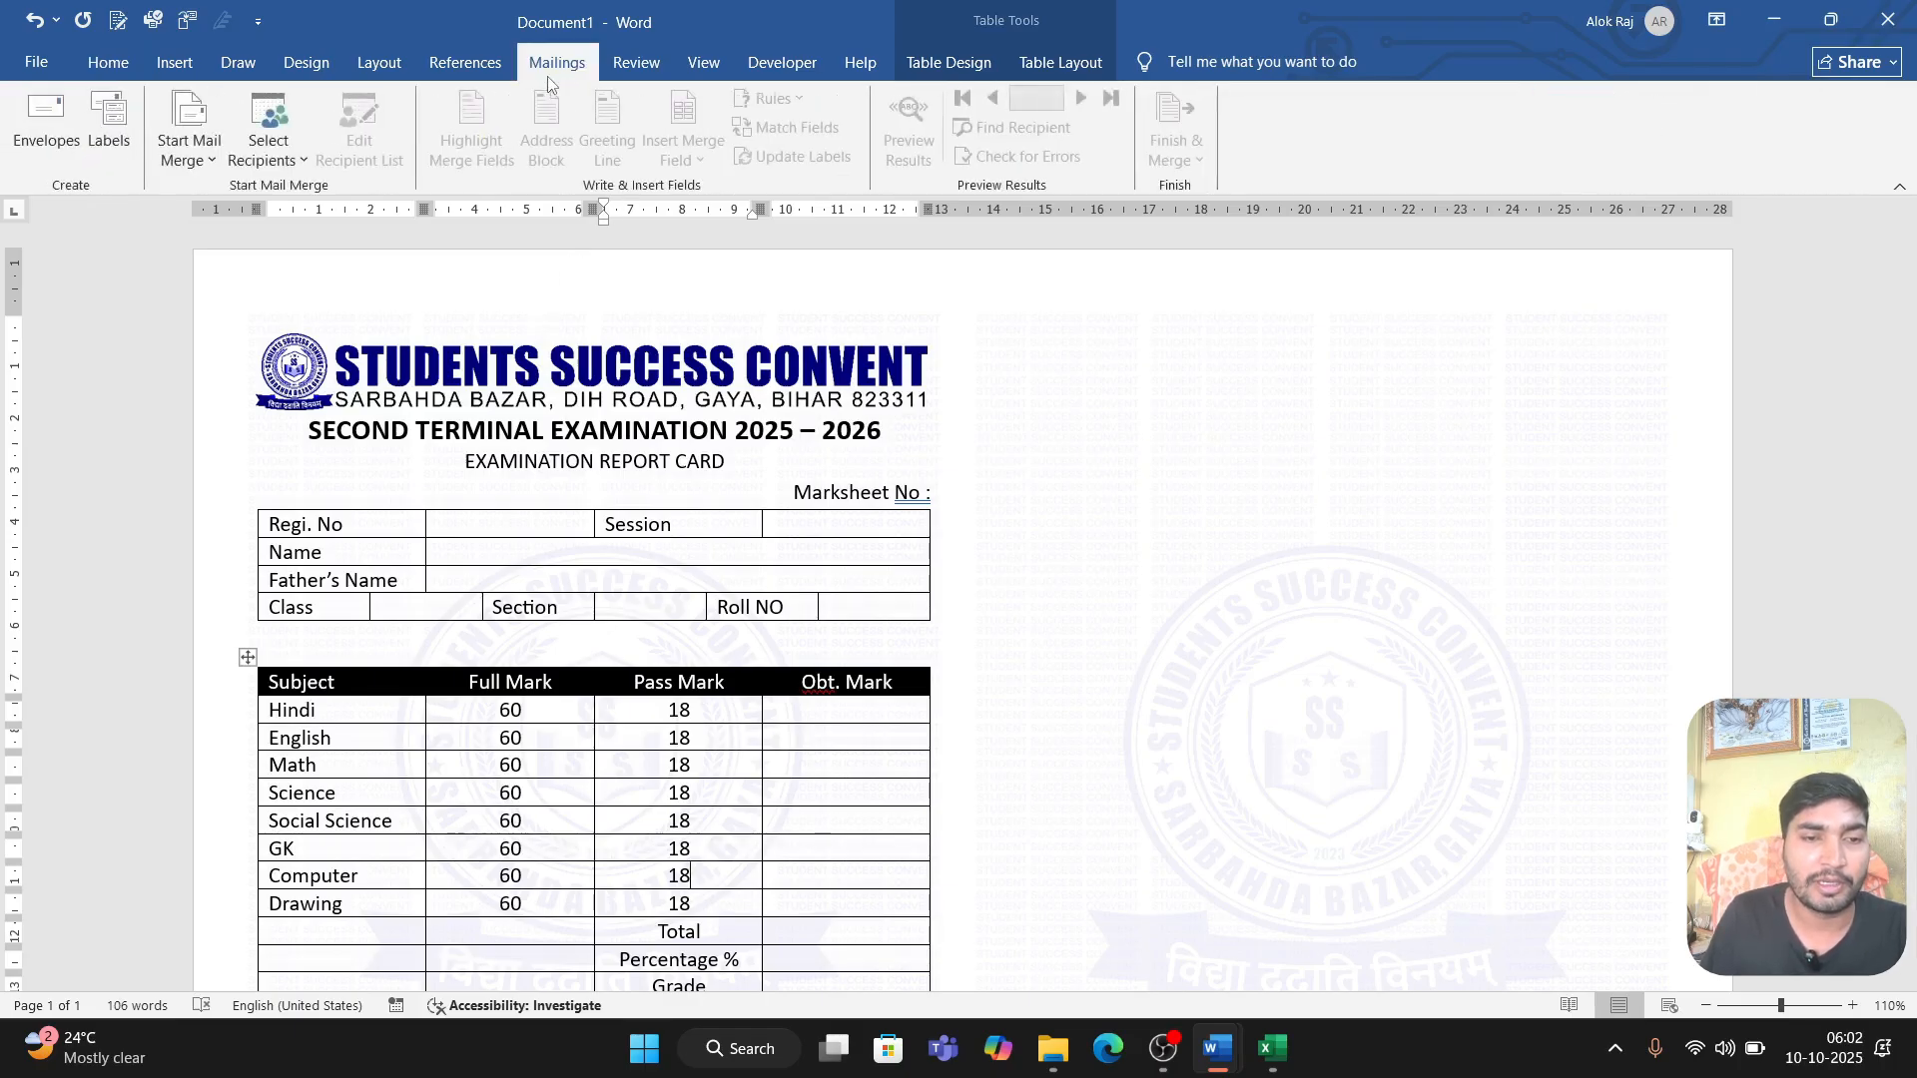
left_click(267, 168)
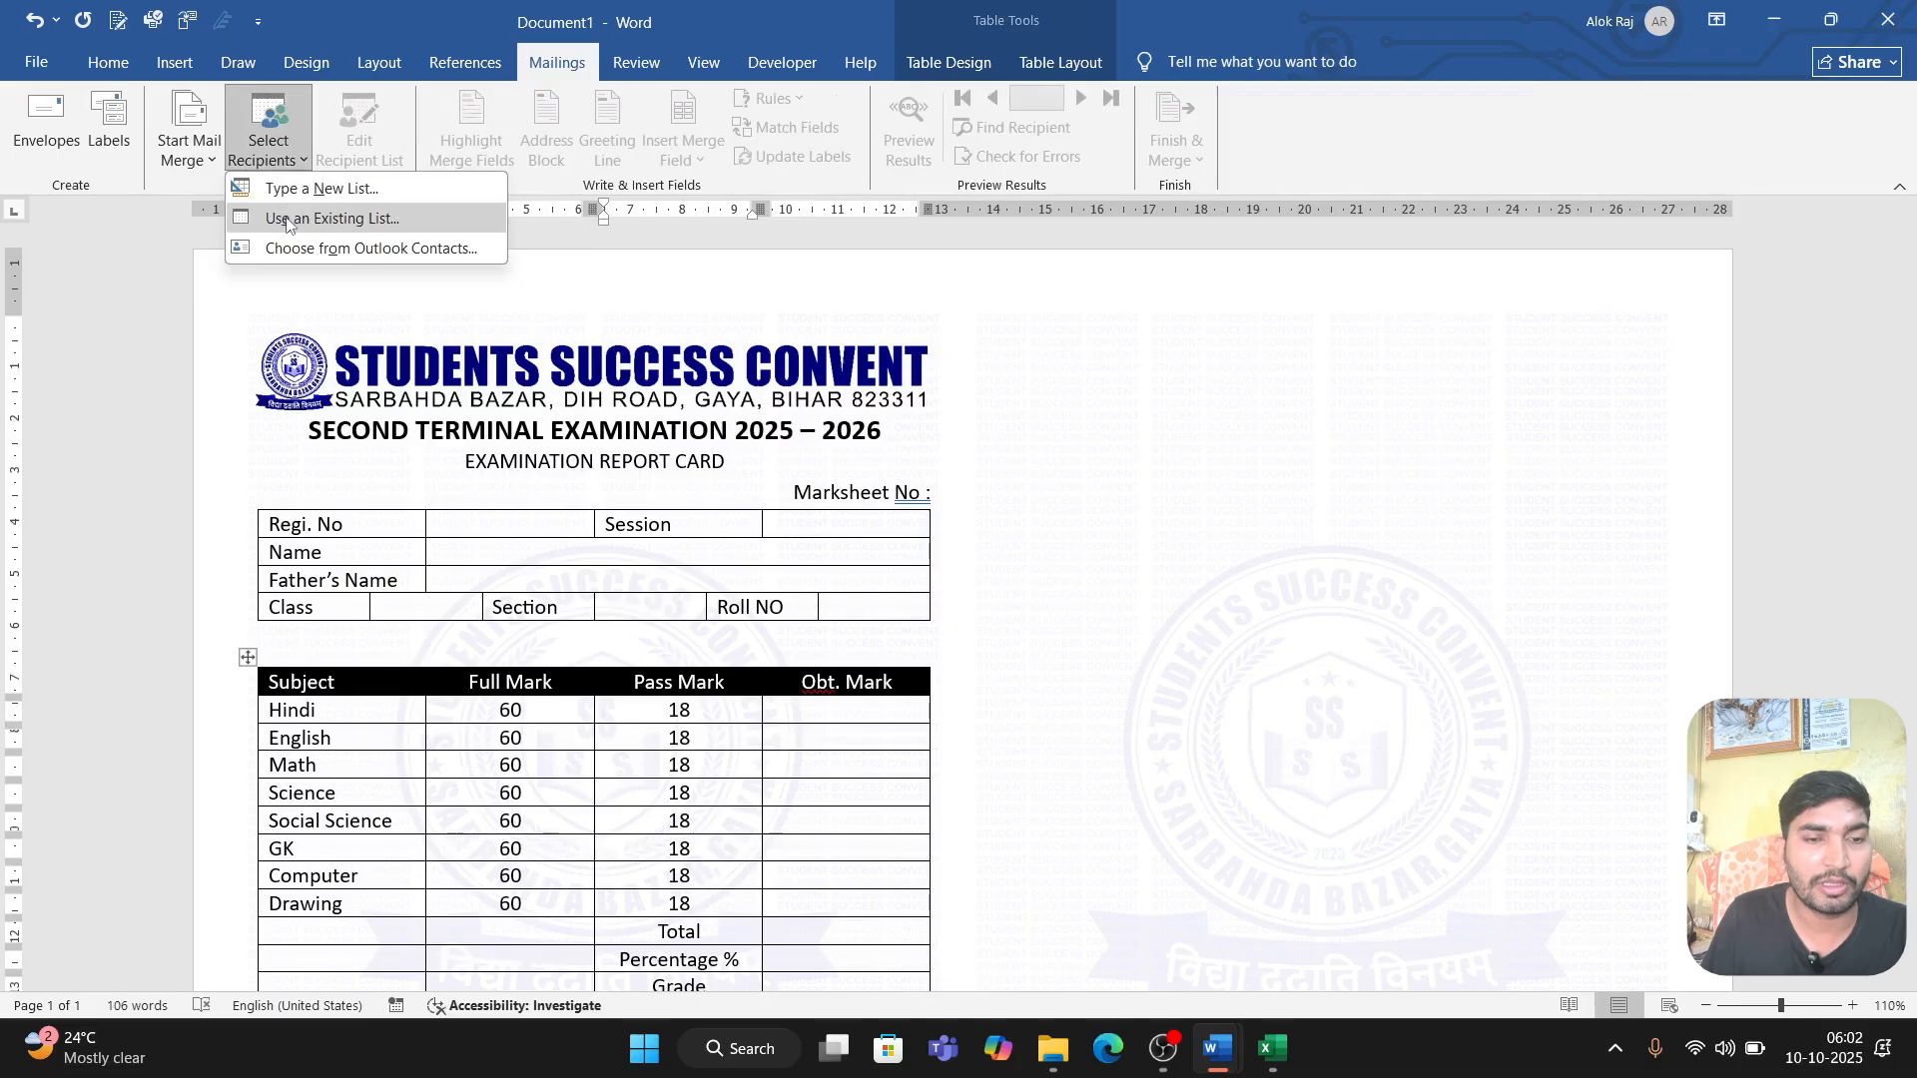
left_click(352, 222)
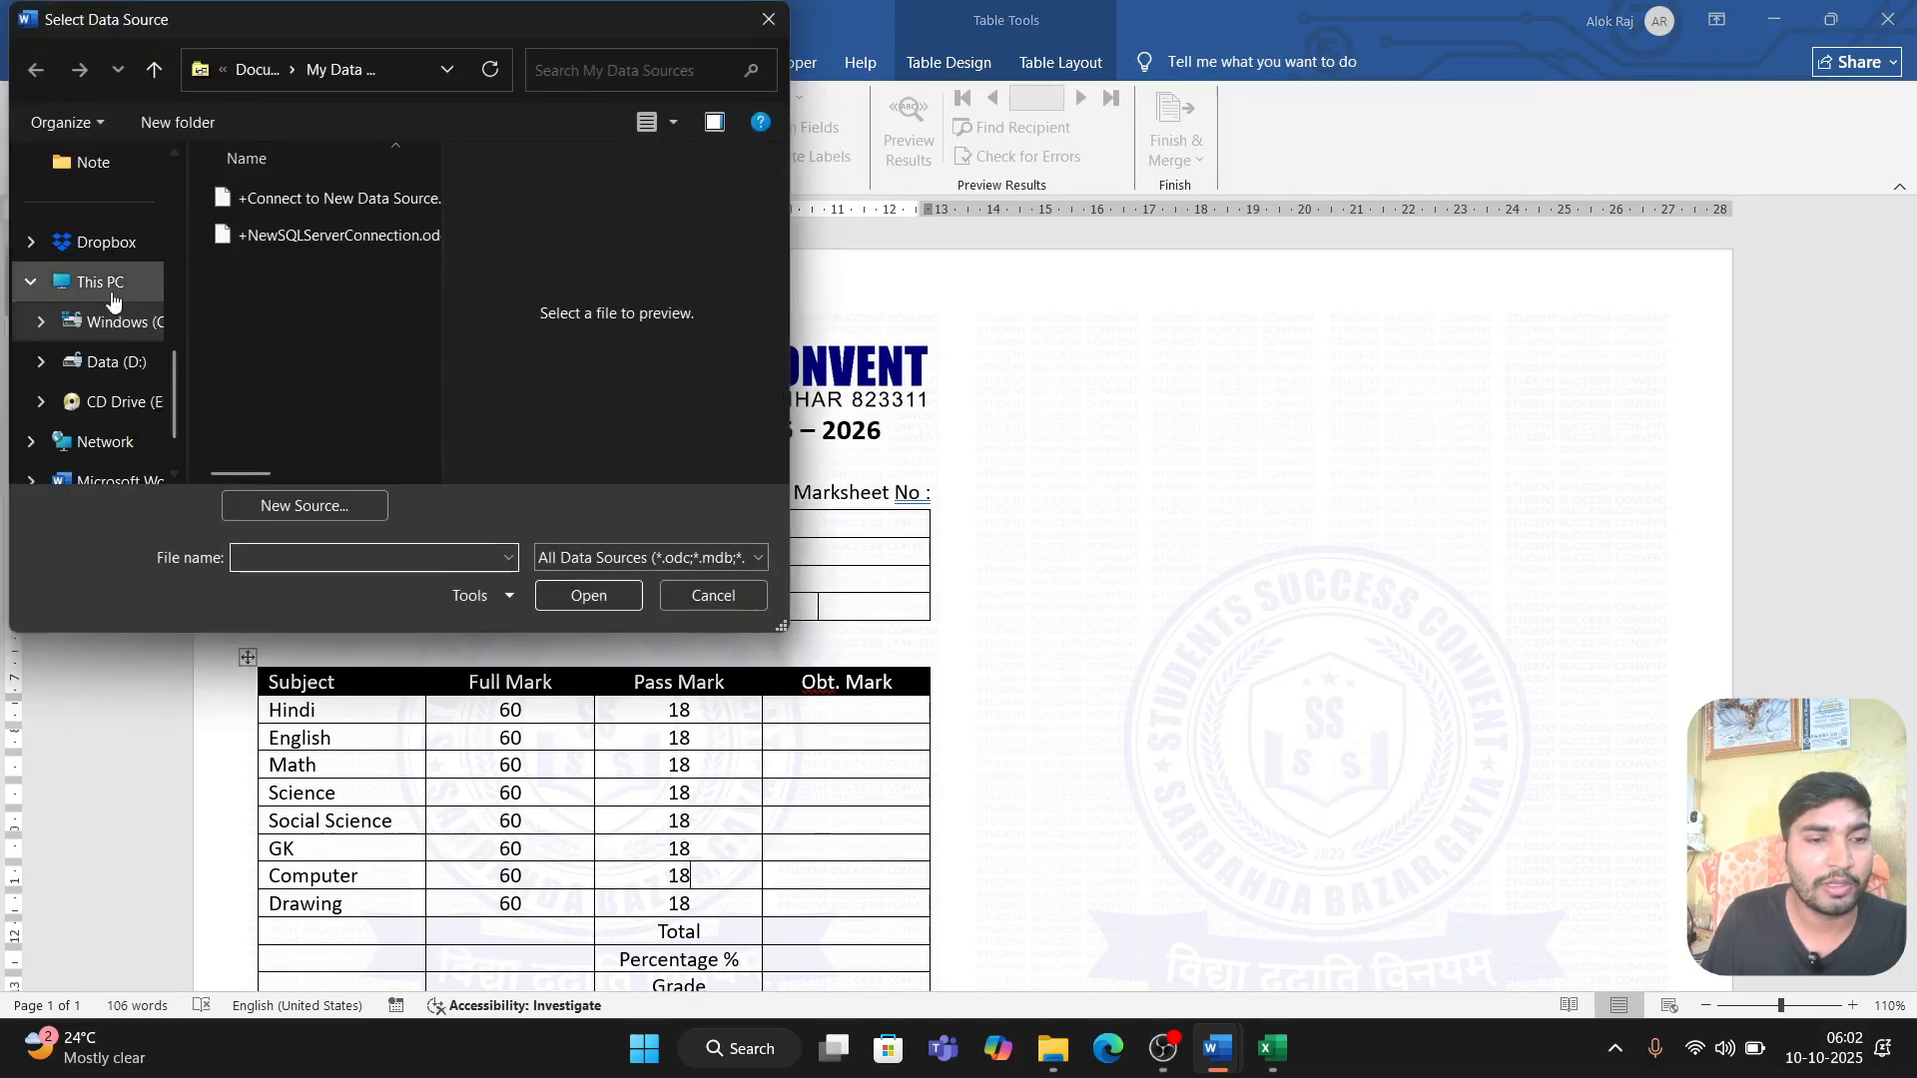
scroll(105, 300, "up", 5)
left_click(100, 242)
scroll(295, 268, "down", 3)
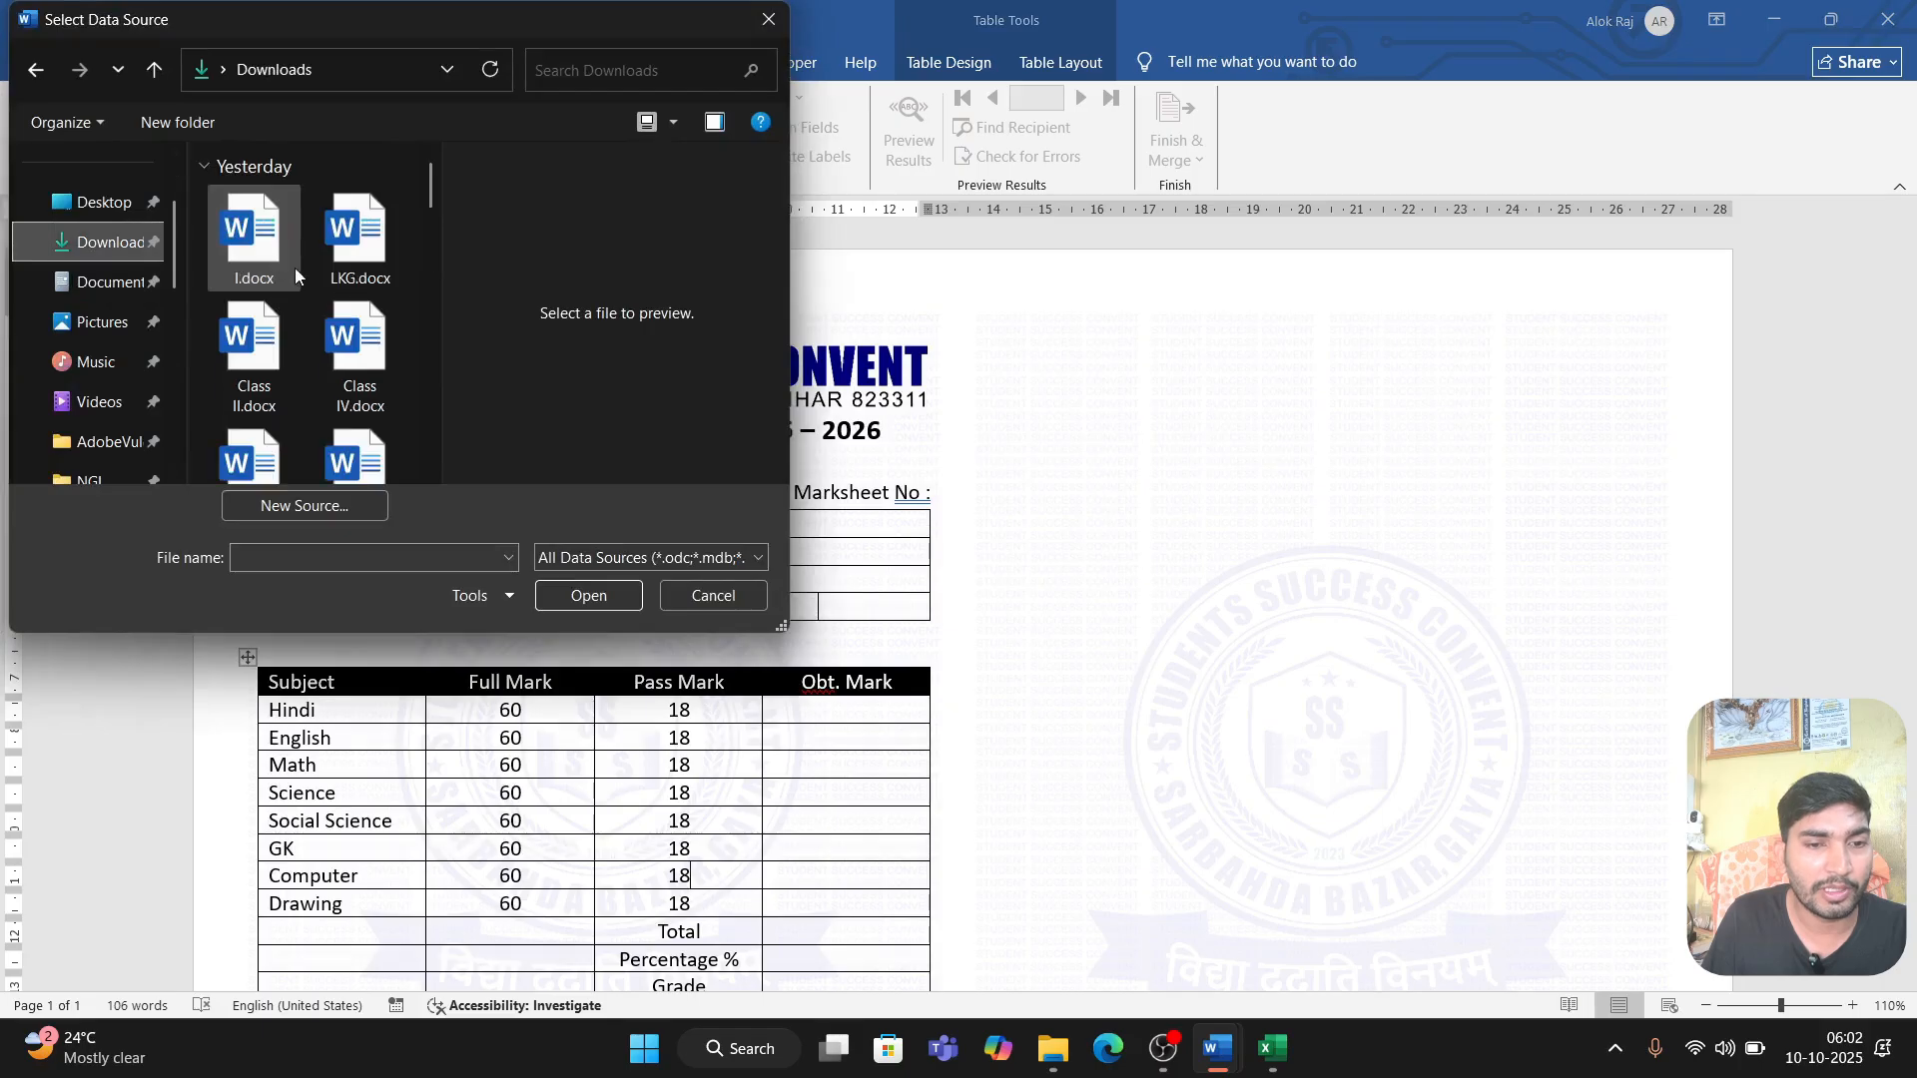
scroll(386, 289, "down", 2)
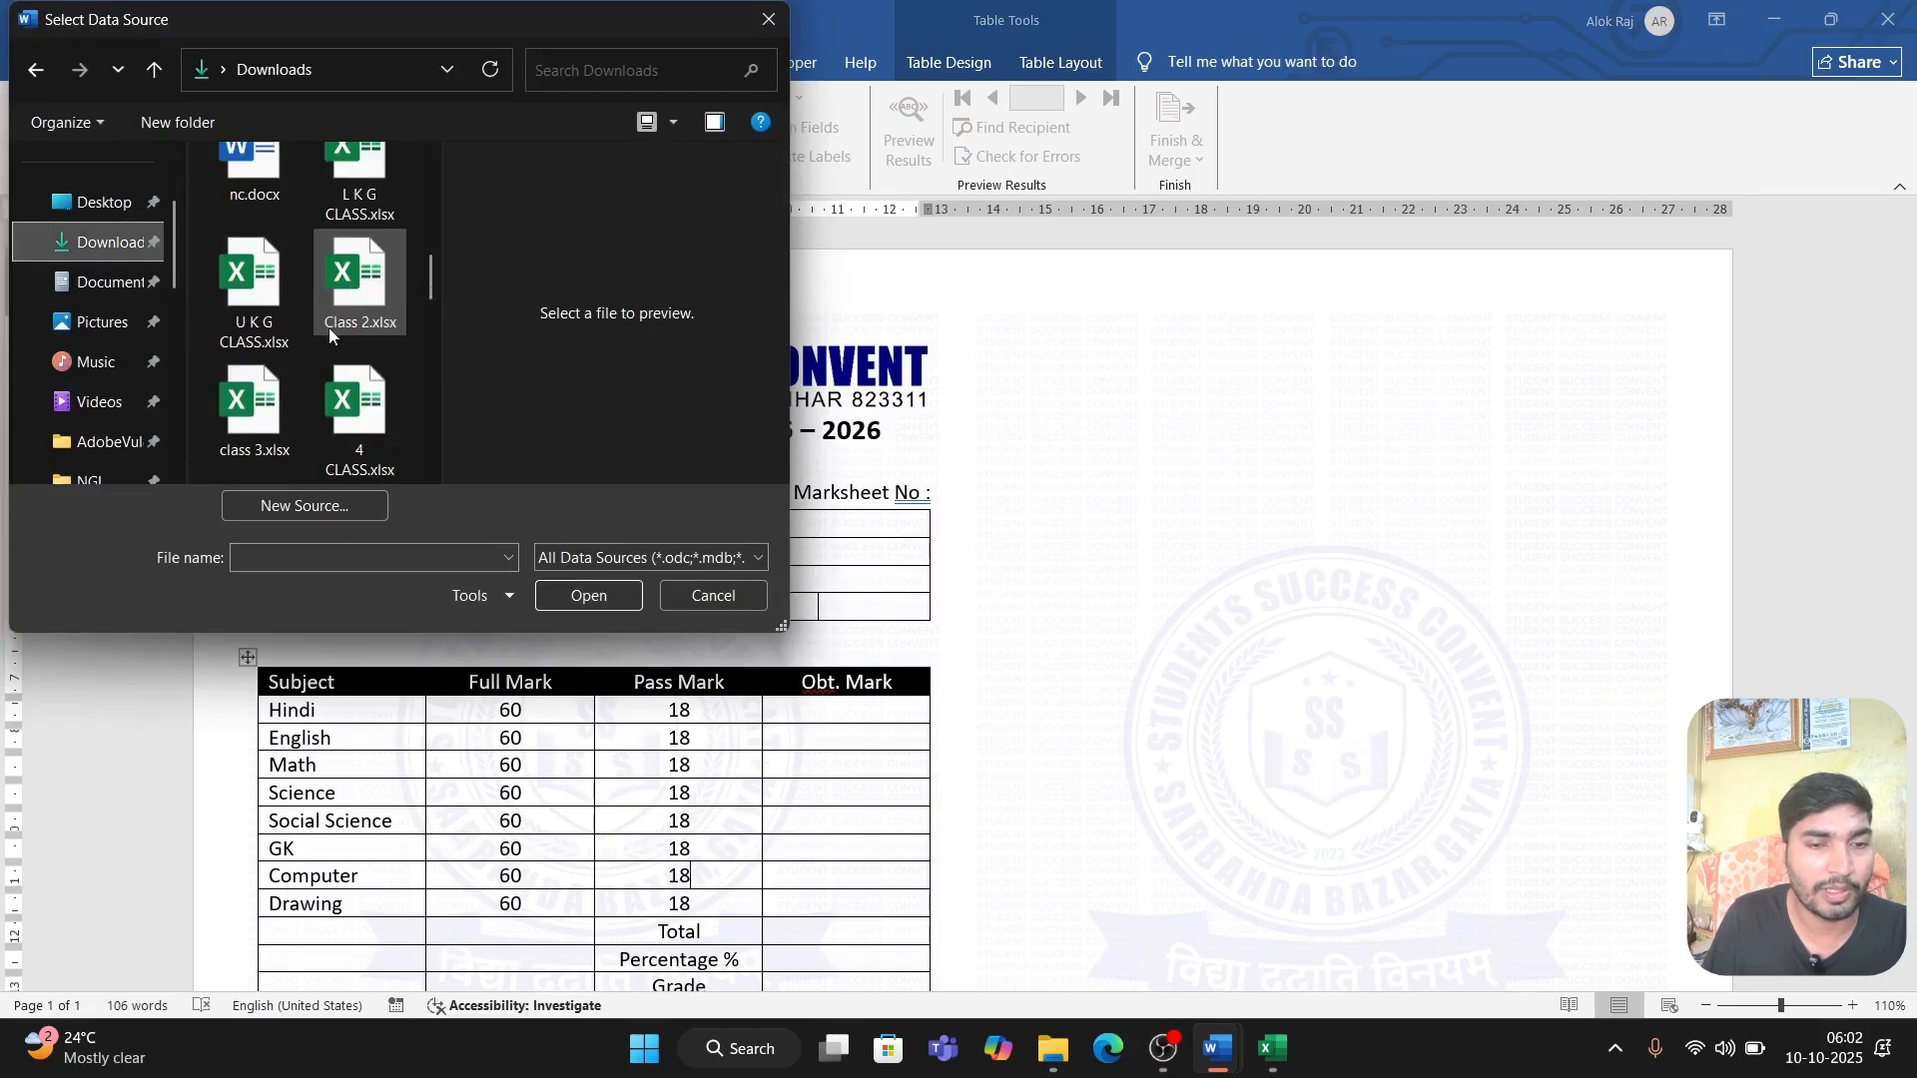
left_click(356, 399)
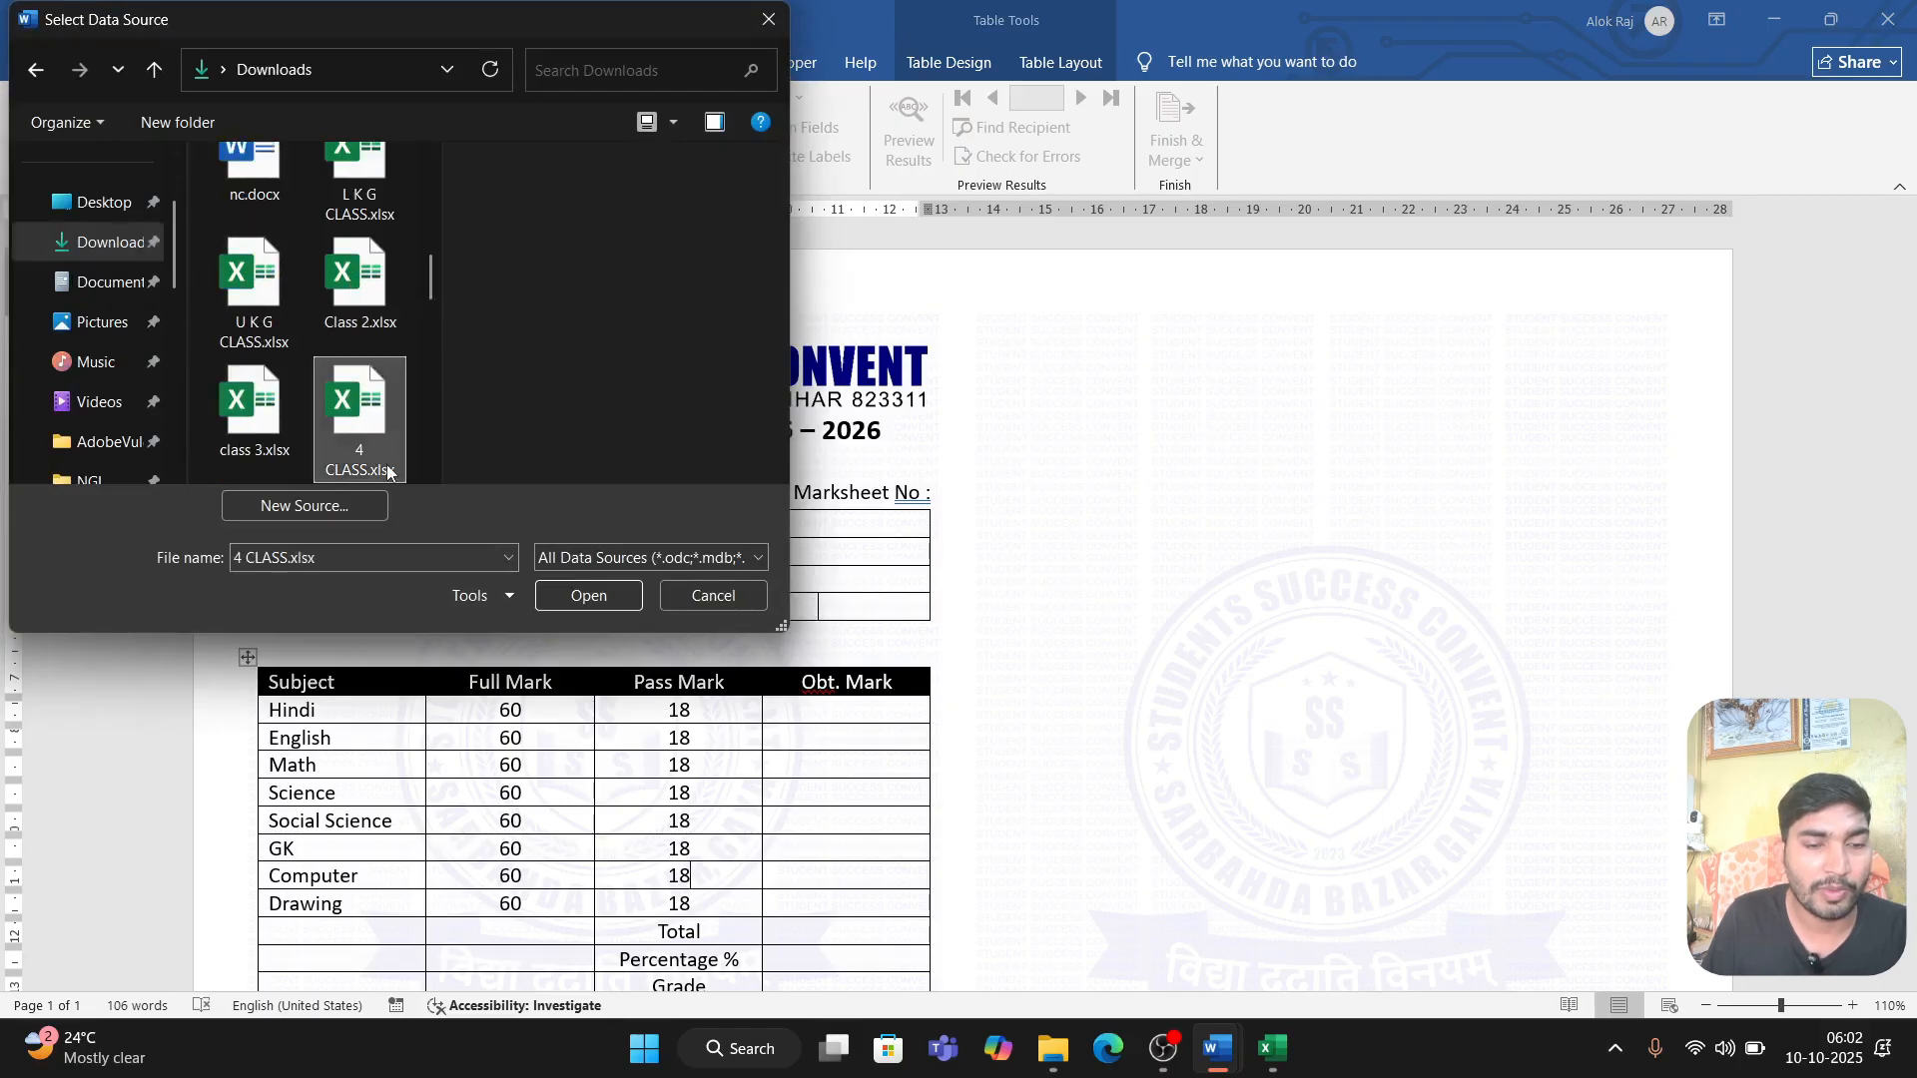
left_click(568, 597)
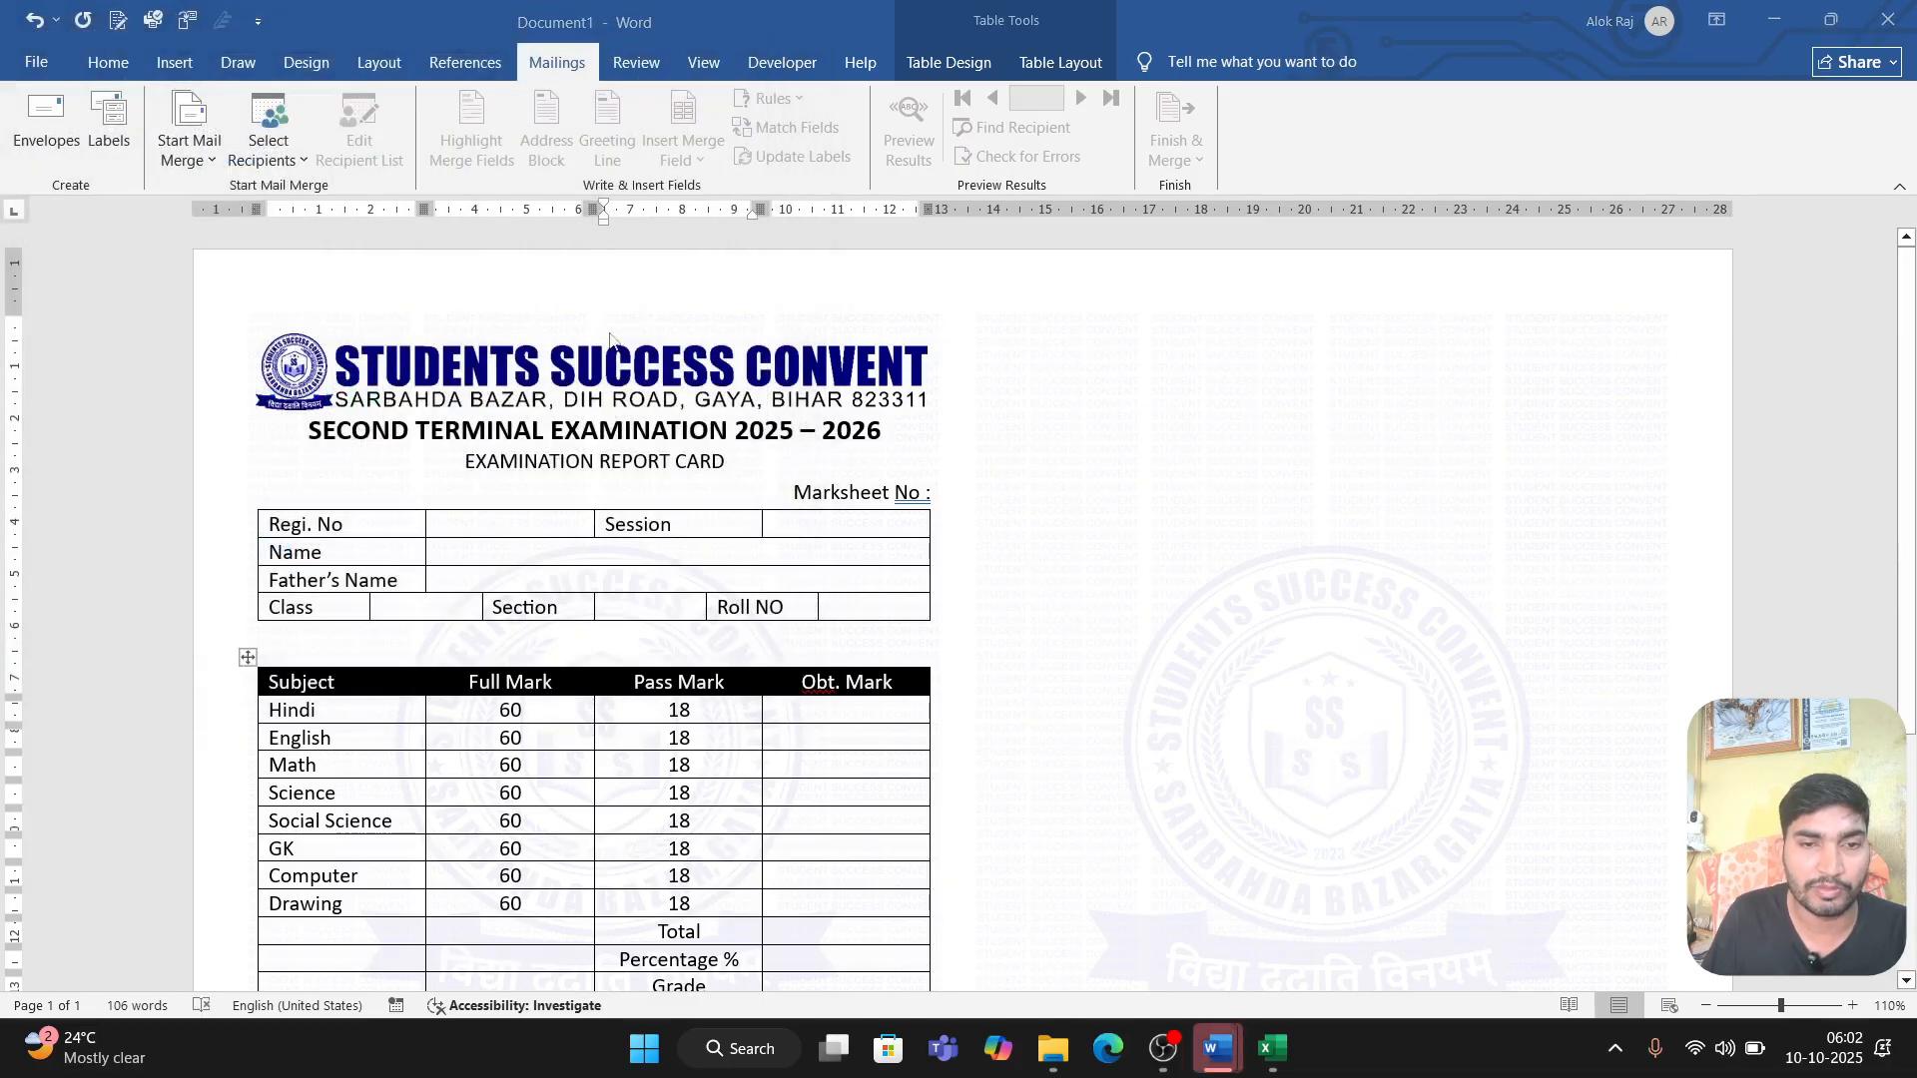
Step: Use the 'studentlist (12)$' table as the merge data, with its first row as column headers
left_click(1238, 1064)
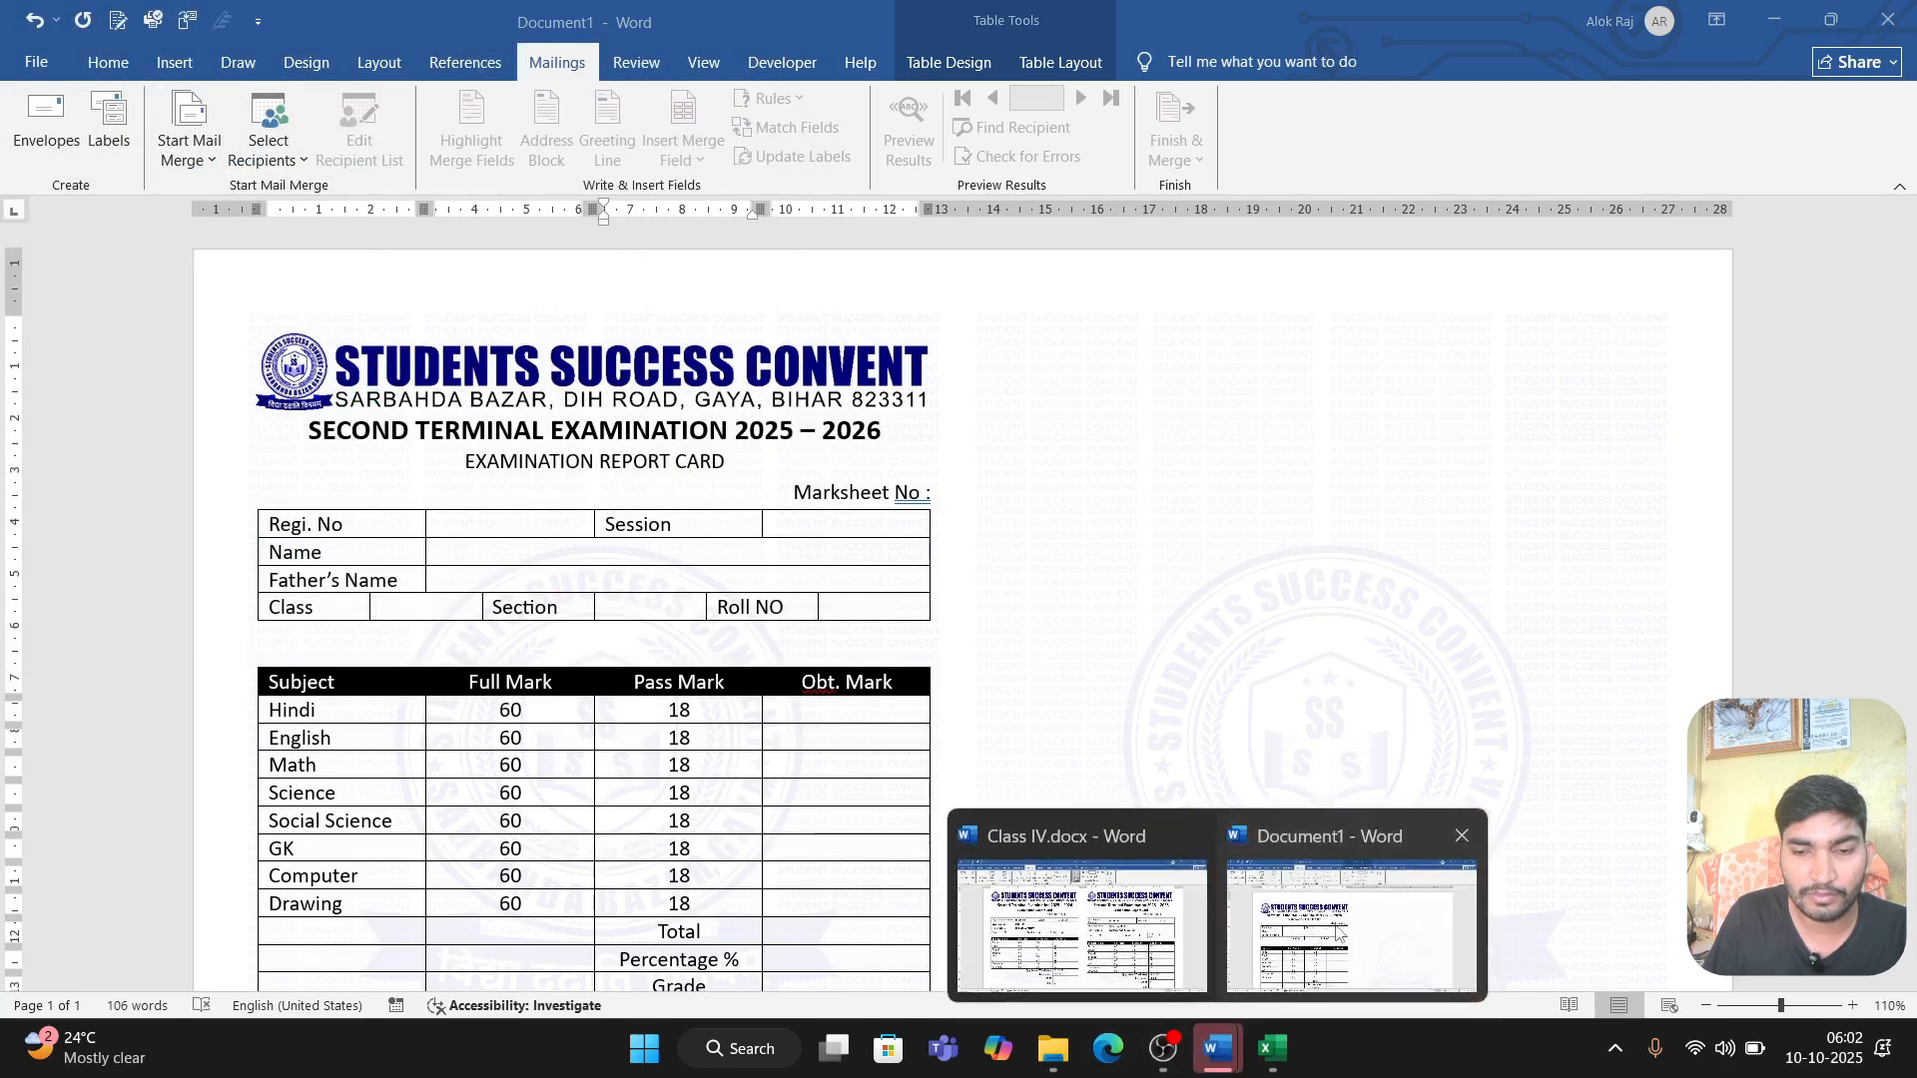
left_click(1338, 933)
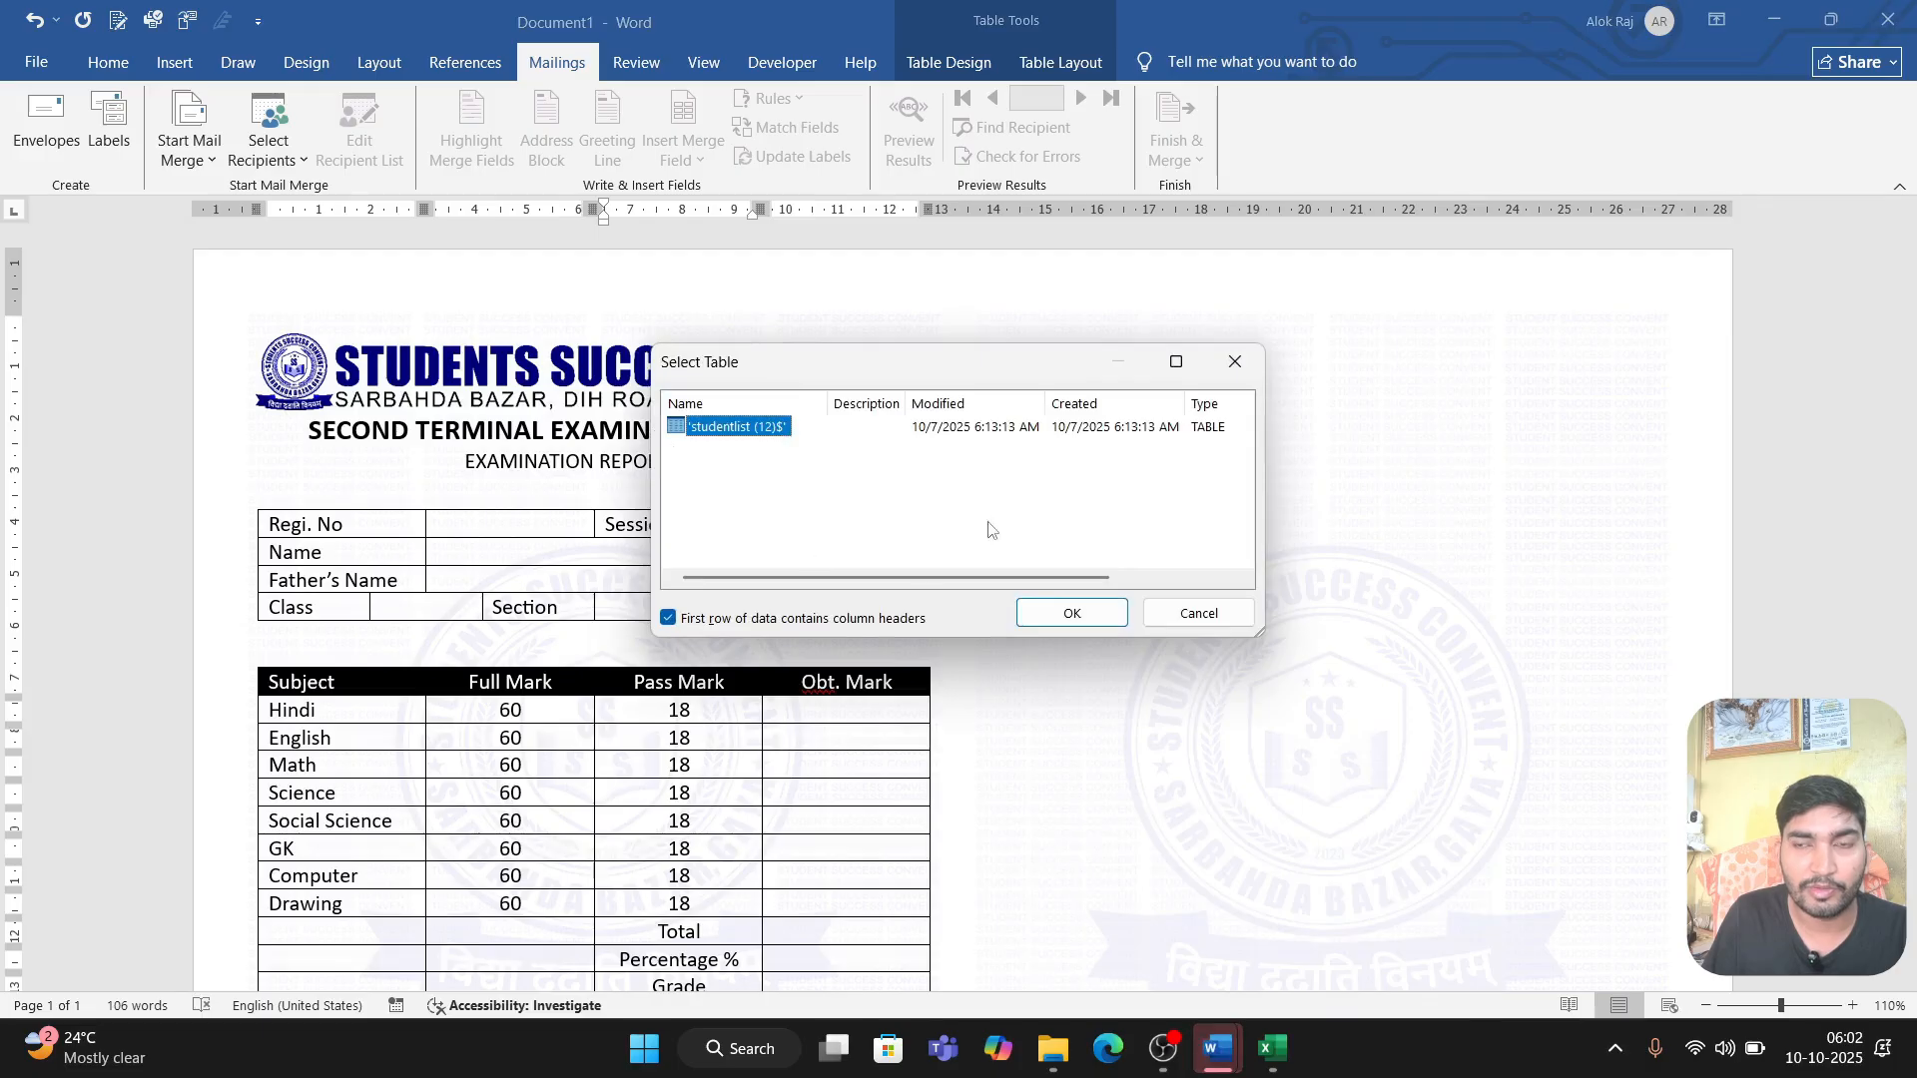
left_click(1093, 620)
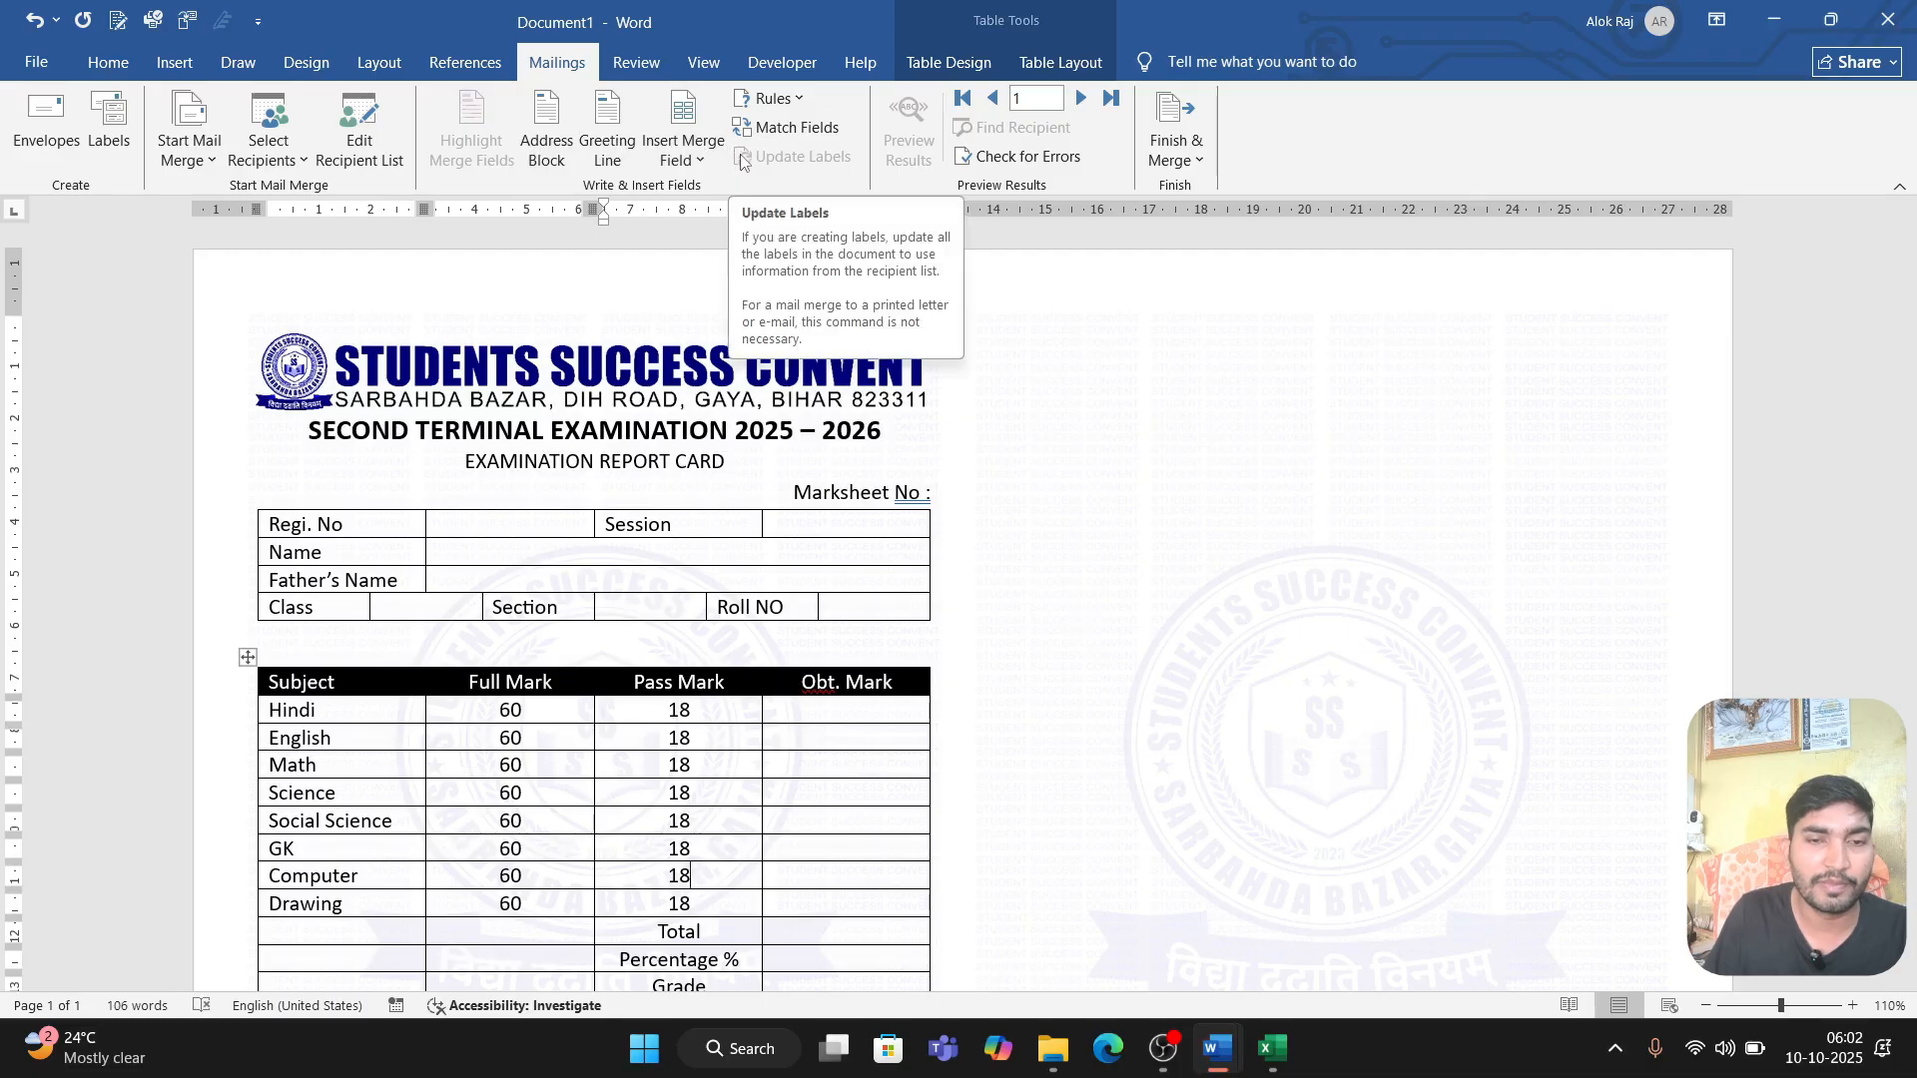
Step: Insert the Sr_No merge field after the 'Marksheet No :' label
left_click(510, 527)
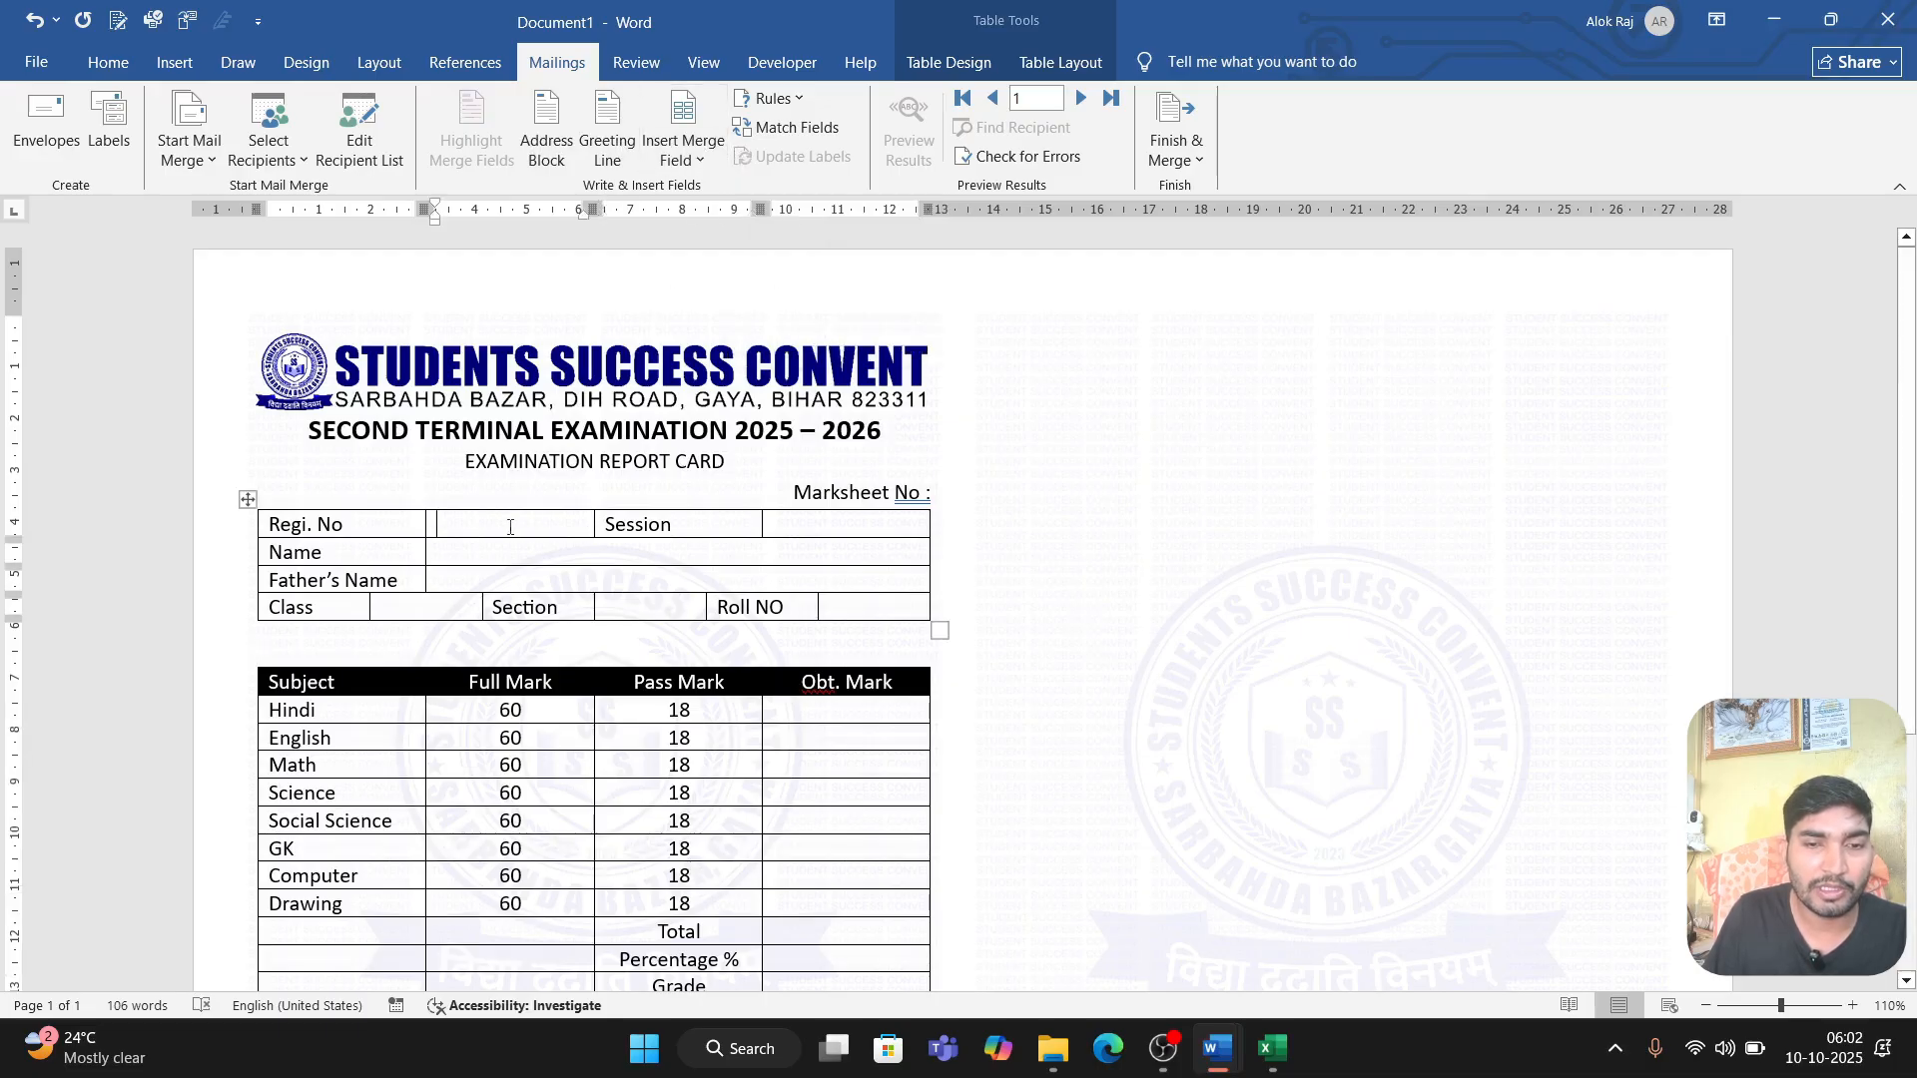
left_click(689, 160)
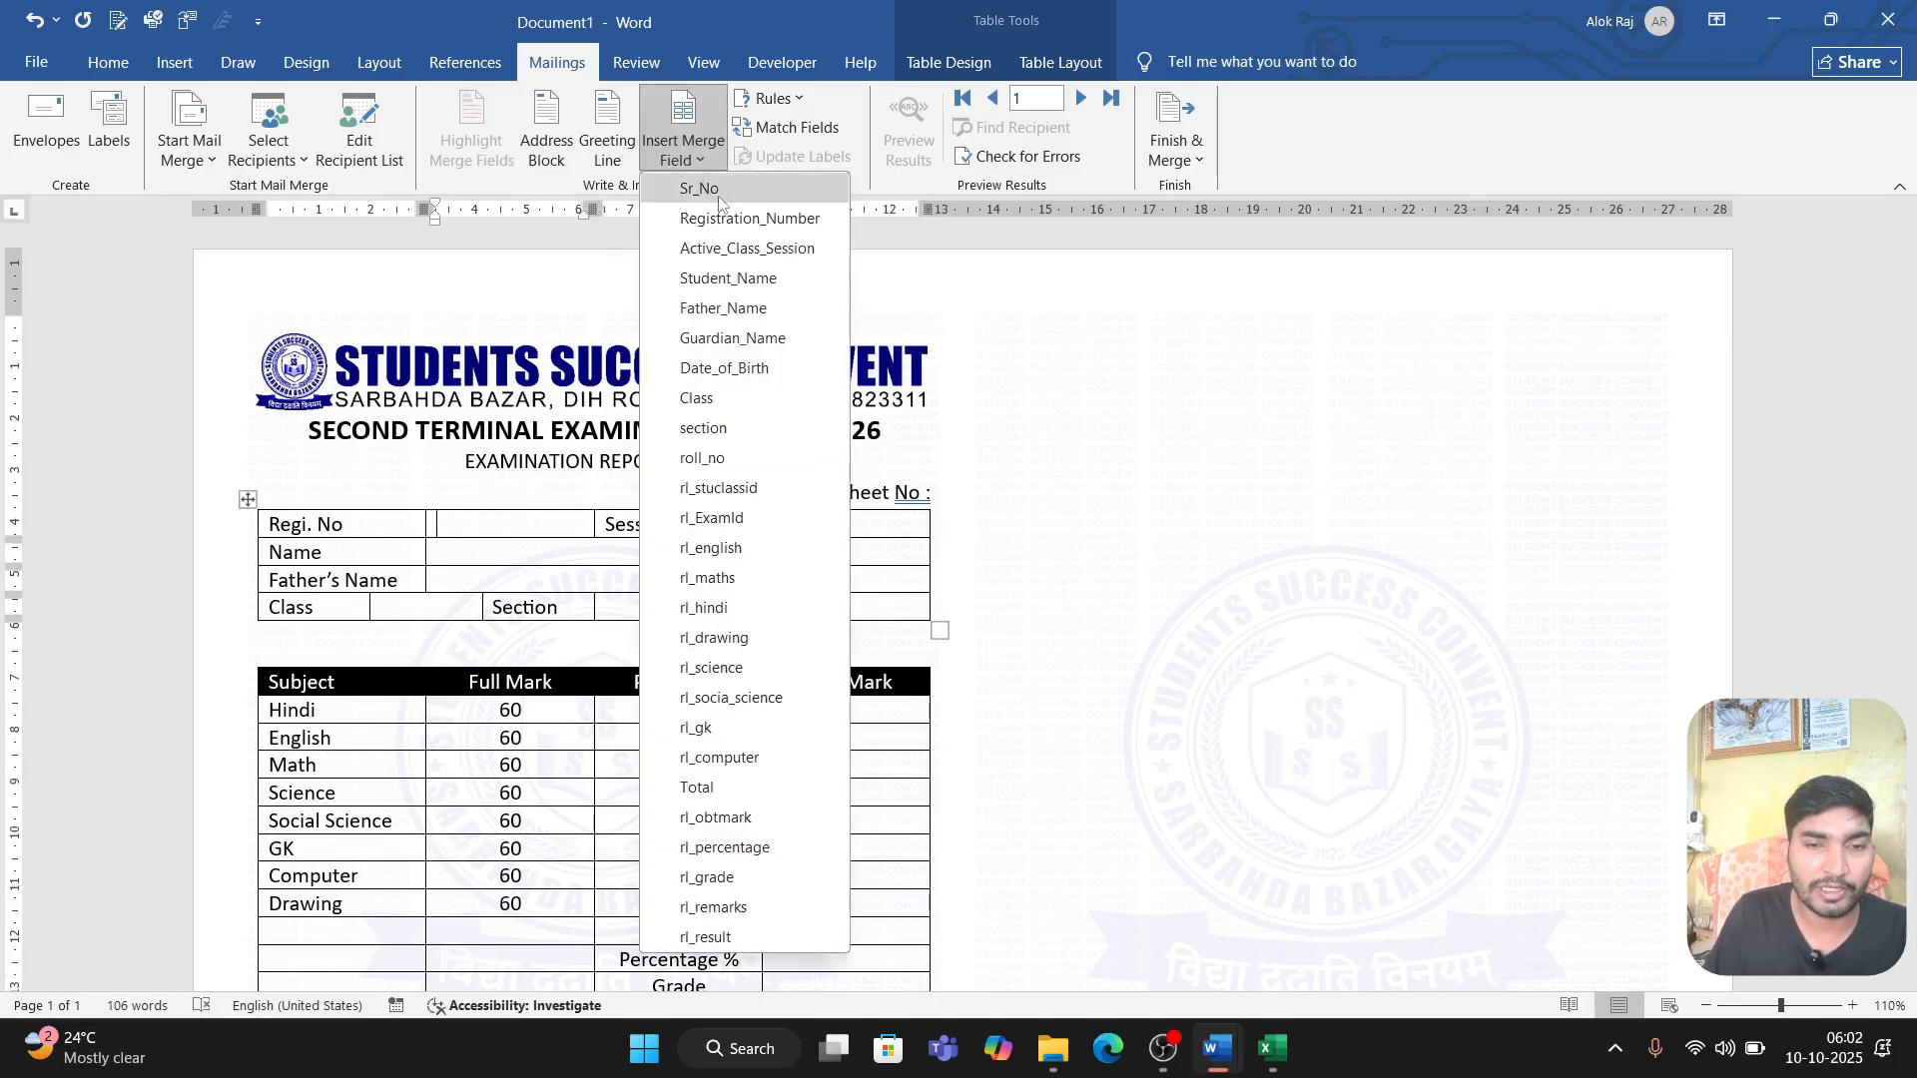
left_click(935, 492)
left_click(909, 489)
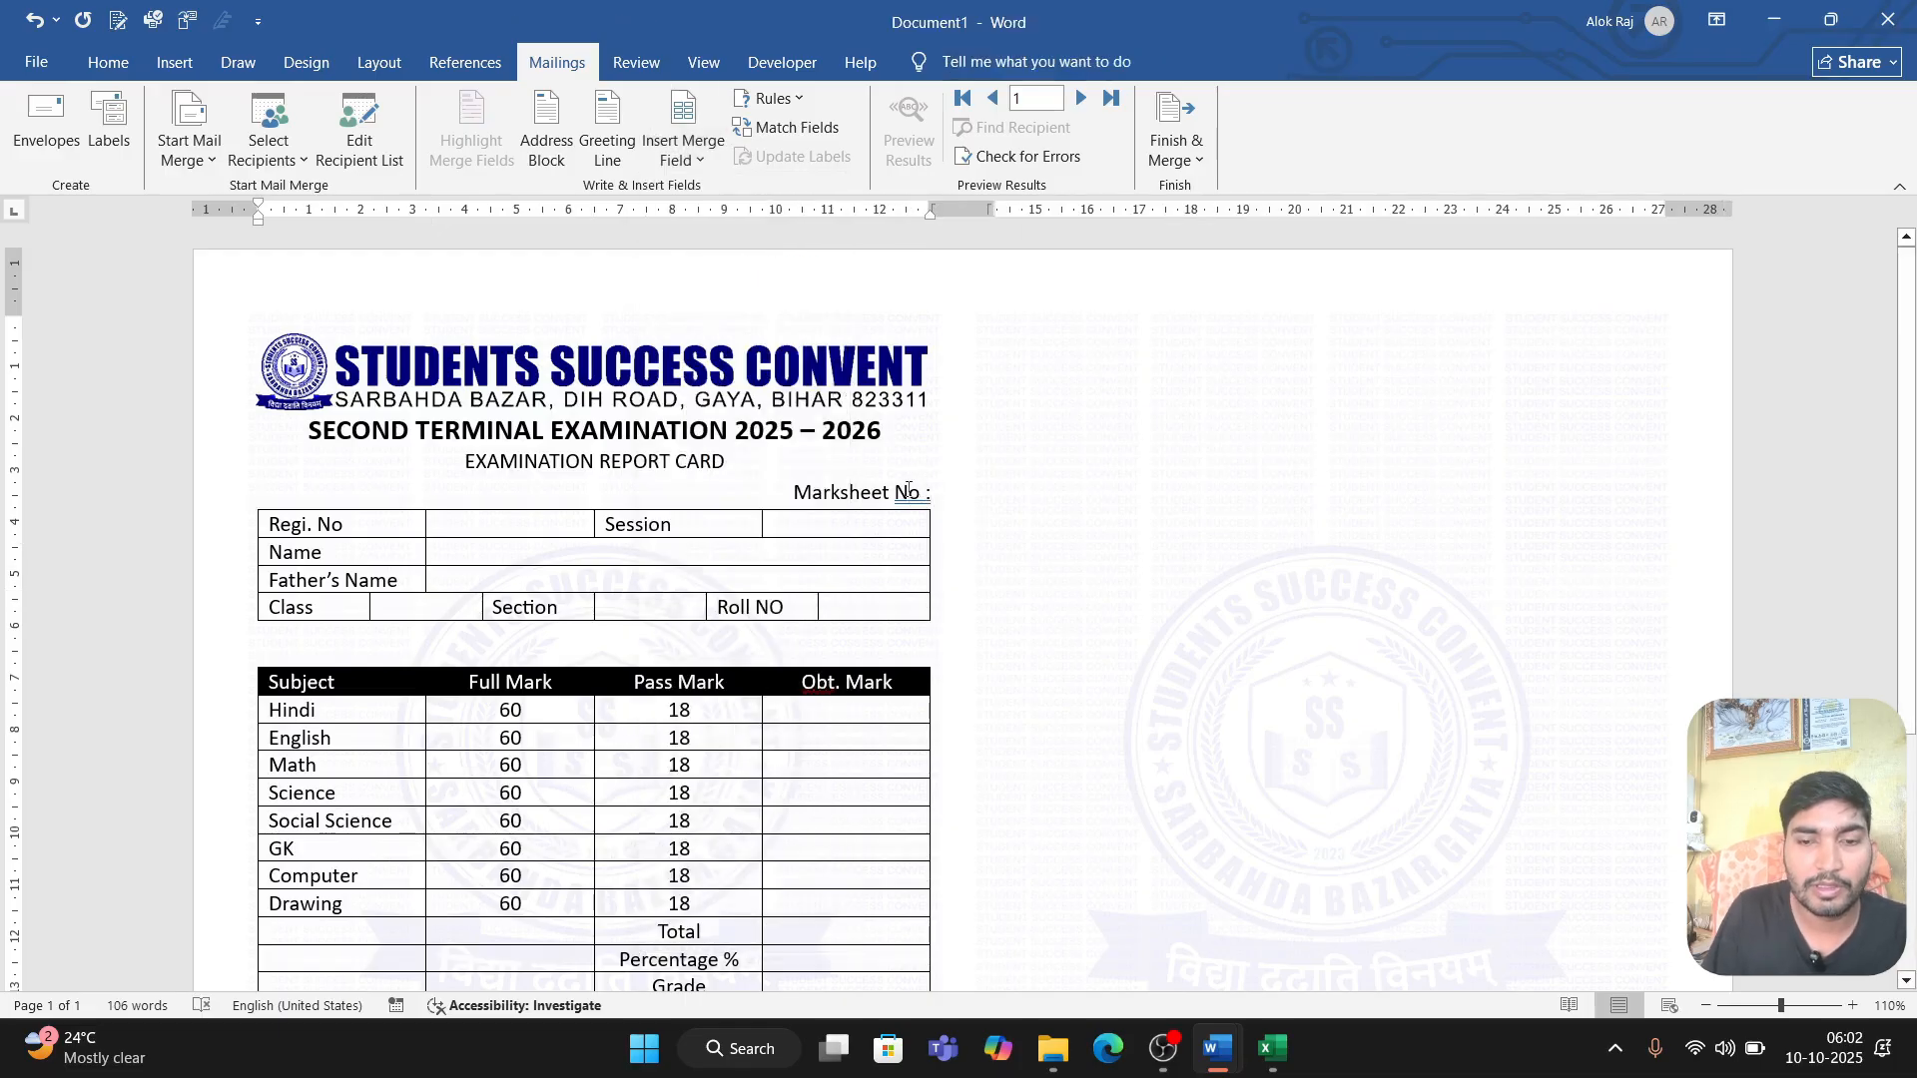
left_click(711, 160)
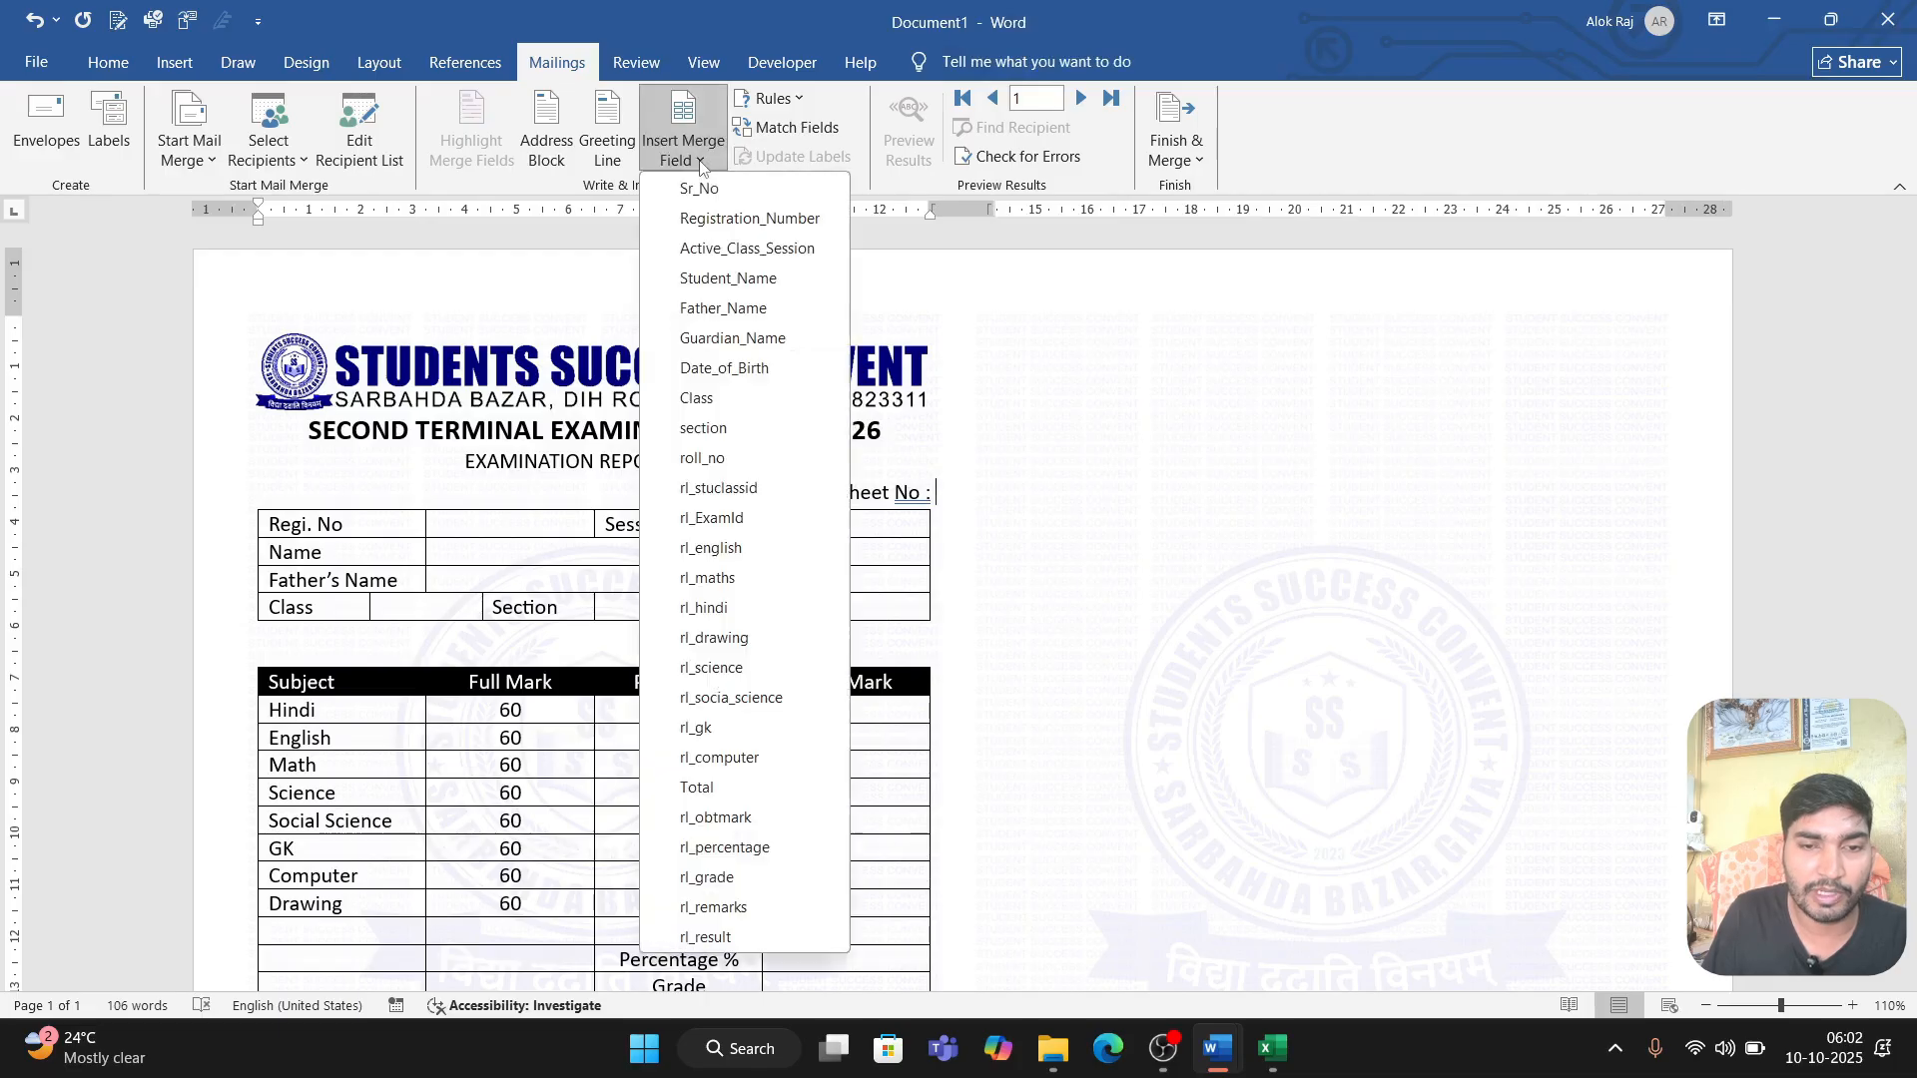
left_click(748, 194)
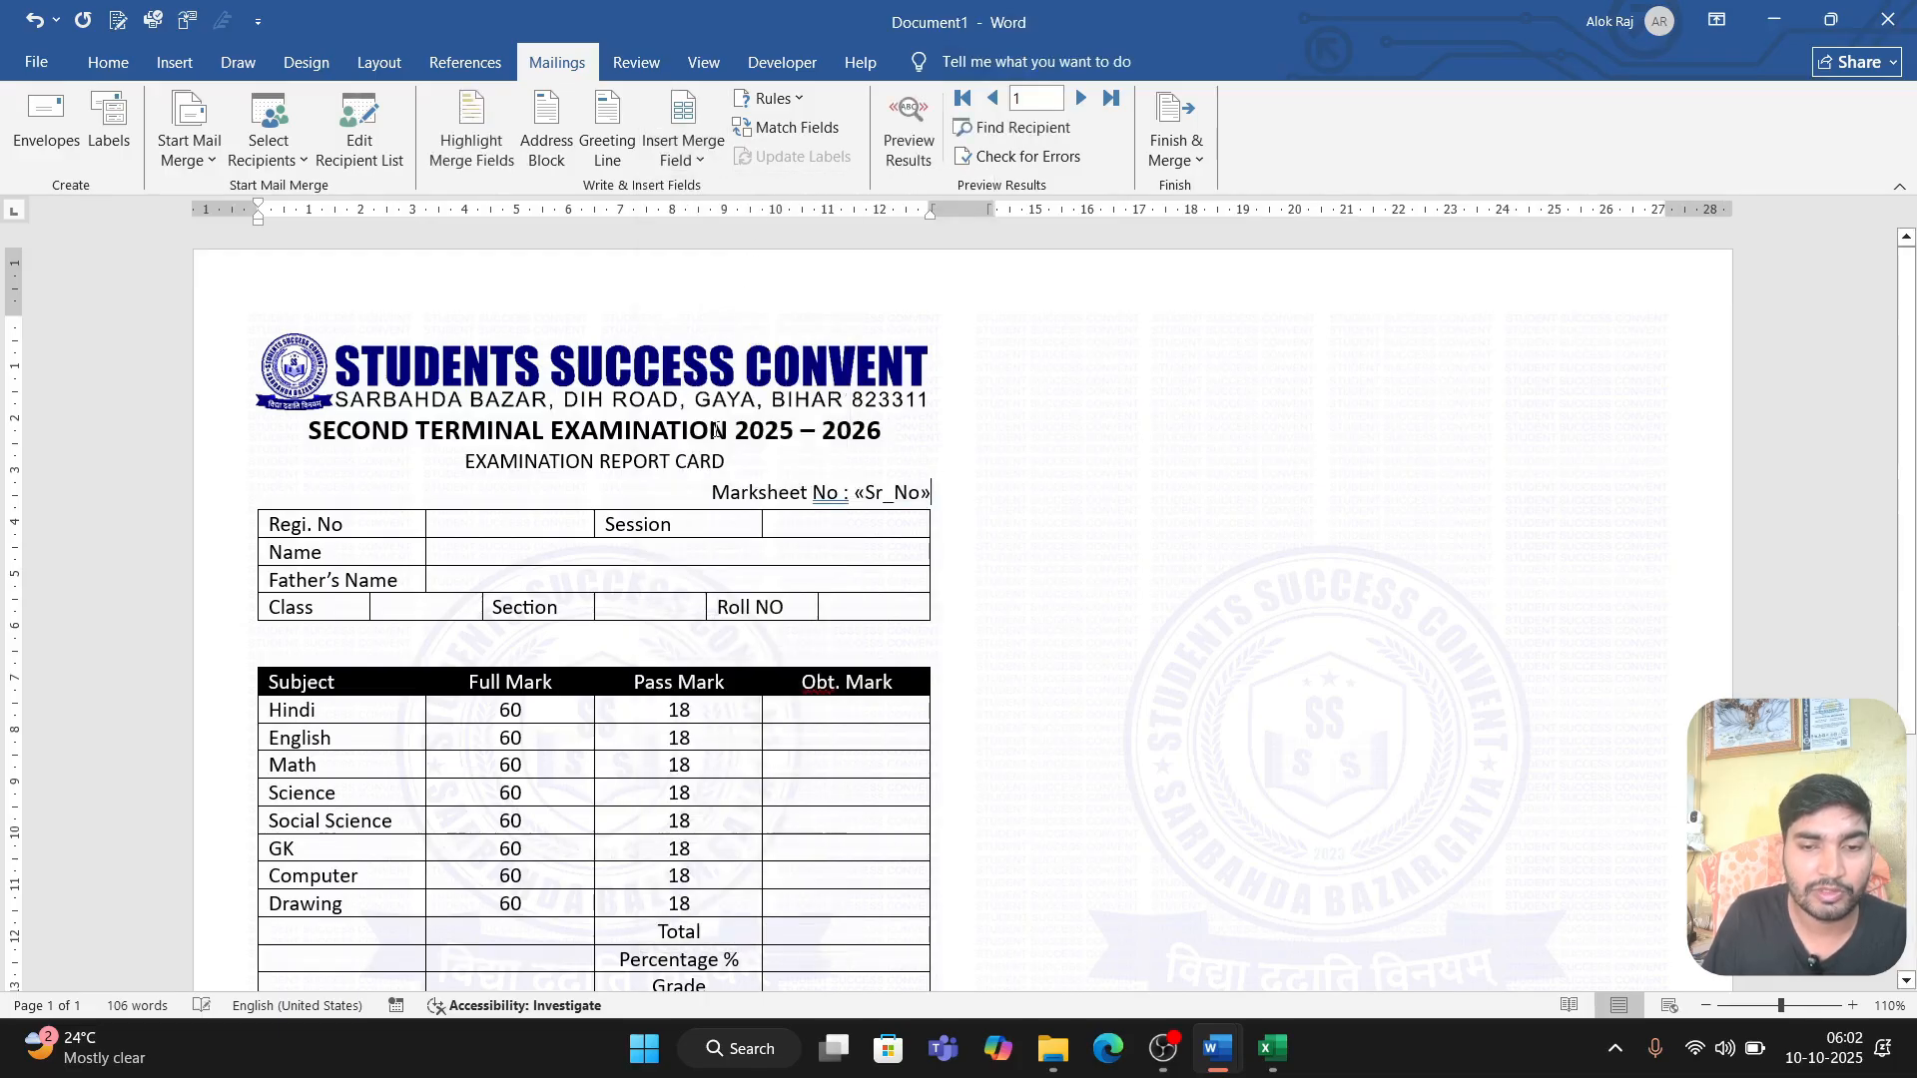
Step: Insert the Registration_Number merge field beside Regi. No and the Active_Class_Session field beside Session in the student details table
left_click(498, 522)
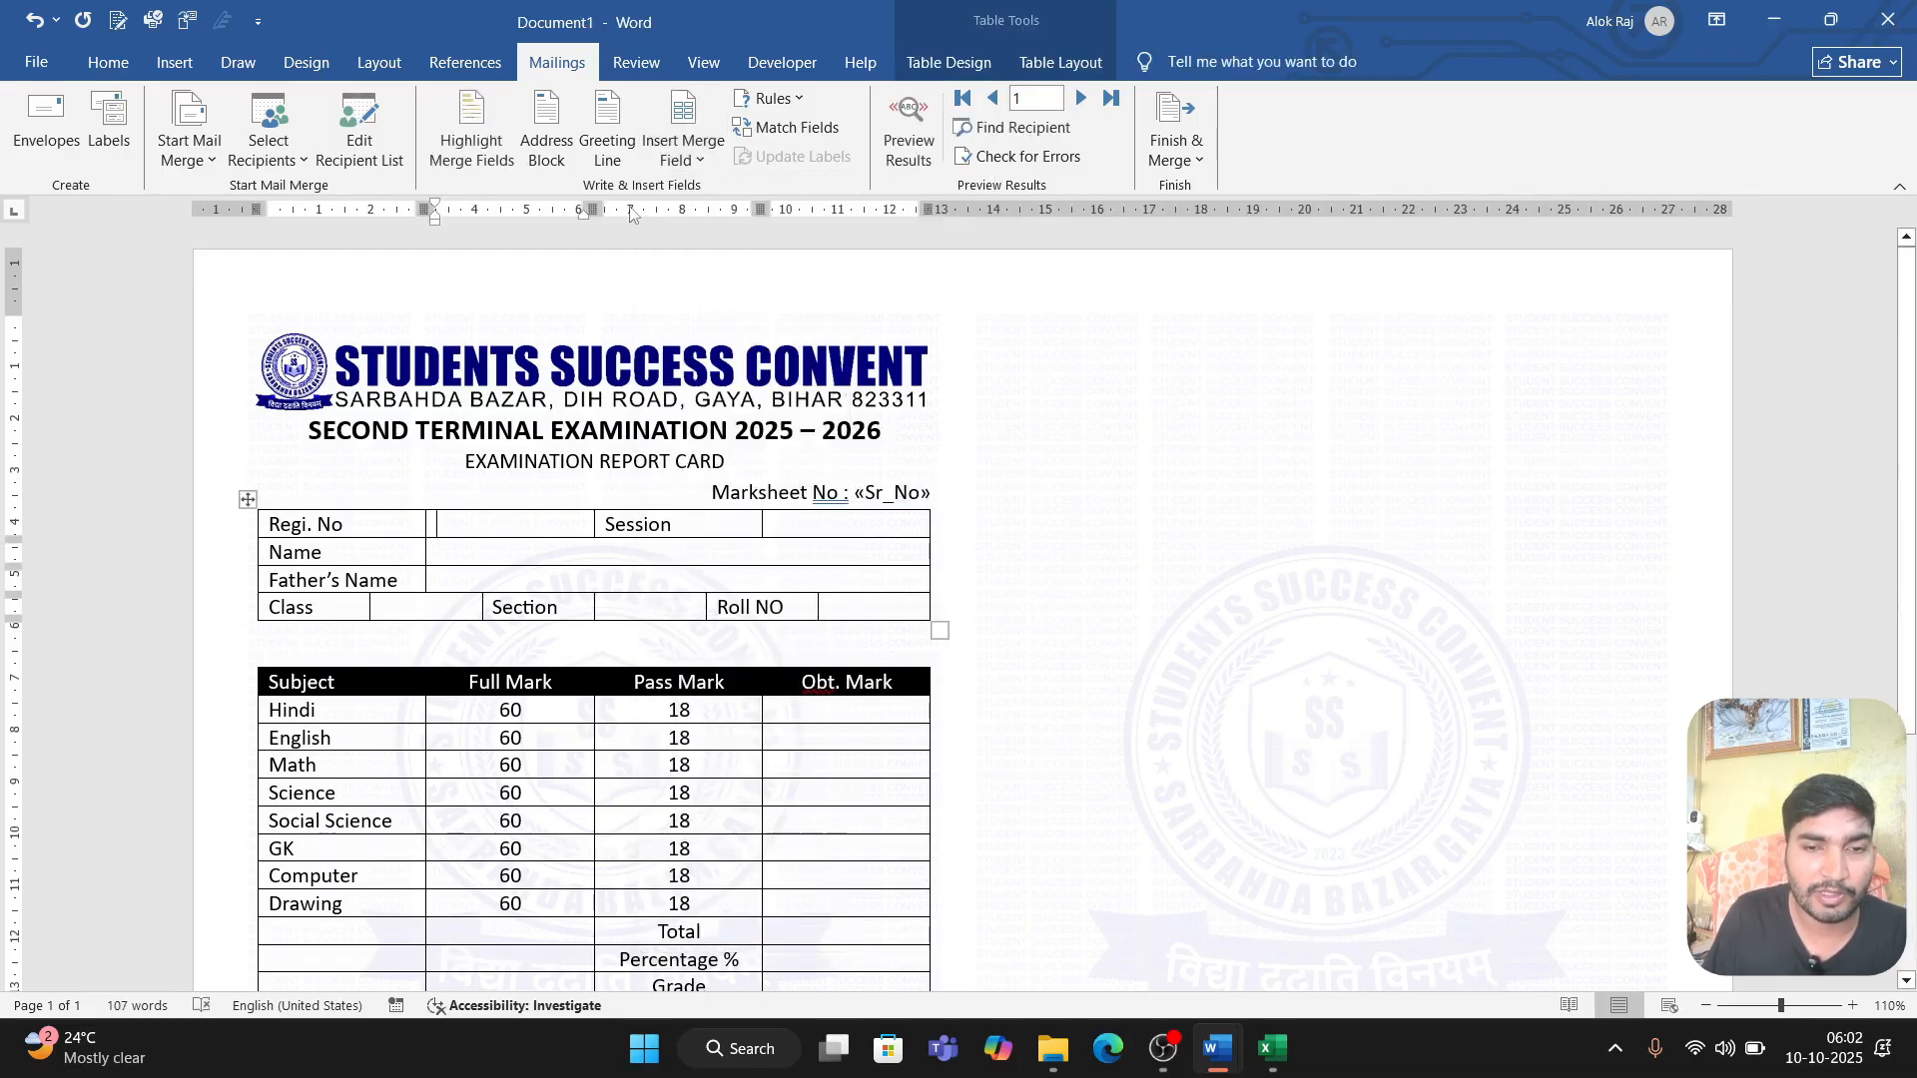
left_click(699, 160)
left_click(705, 229)
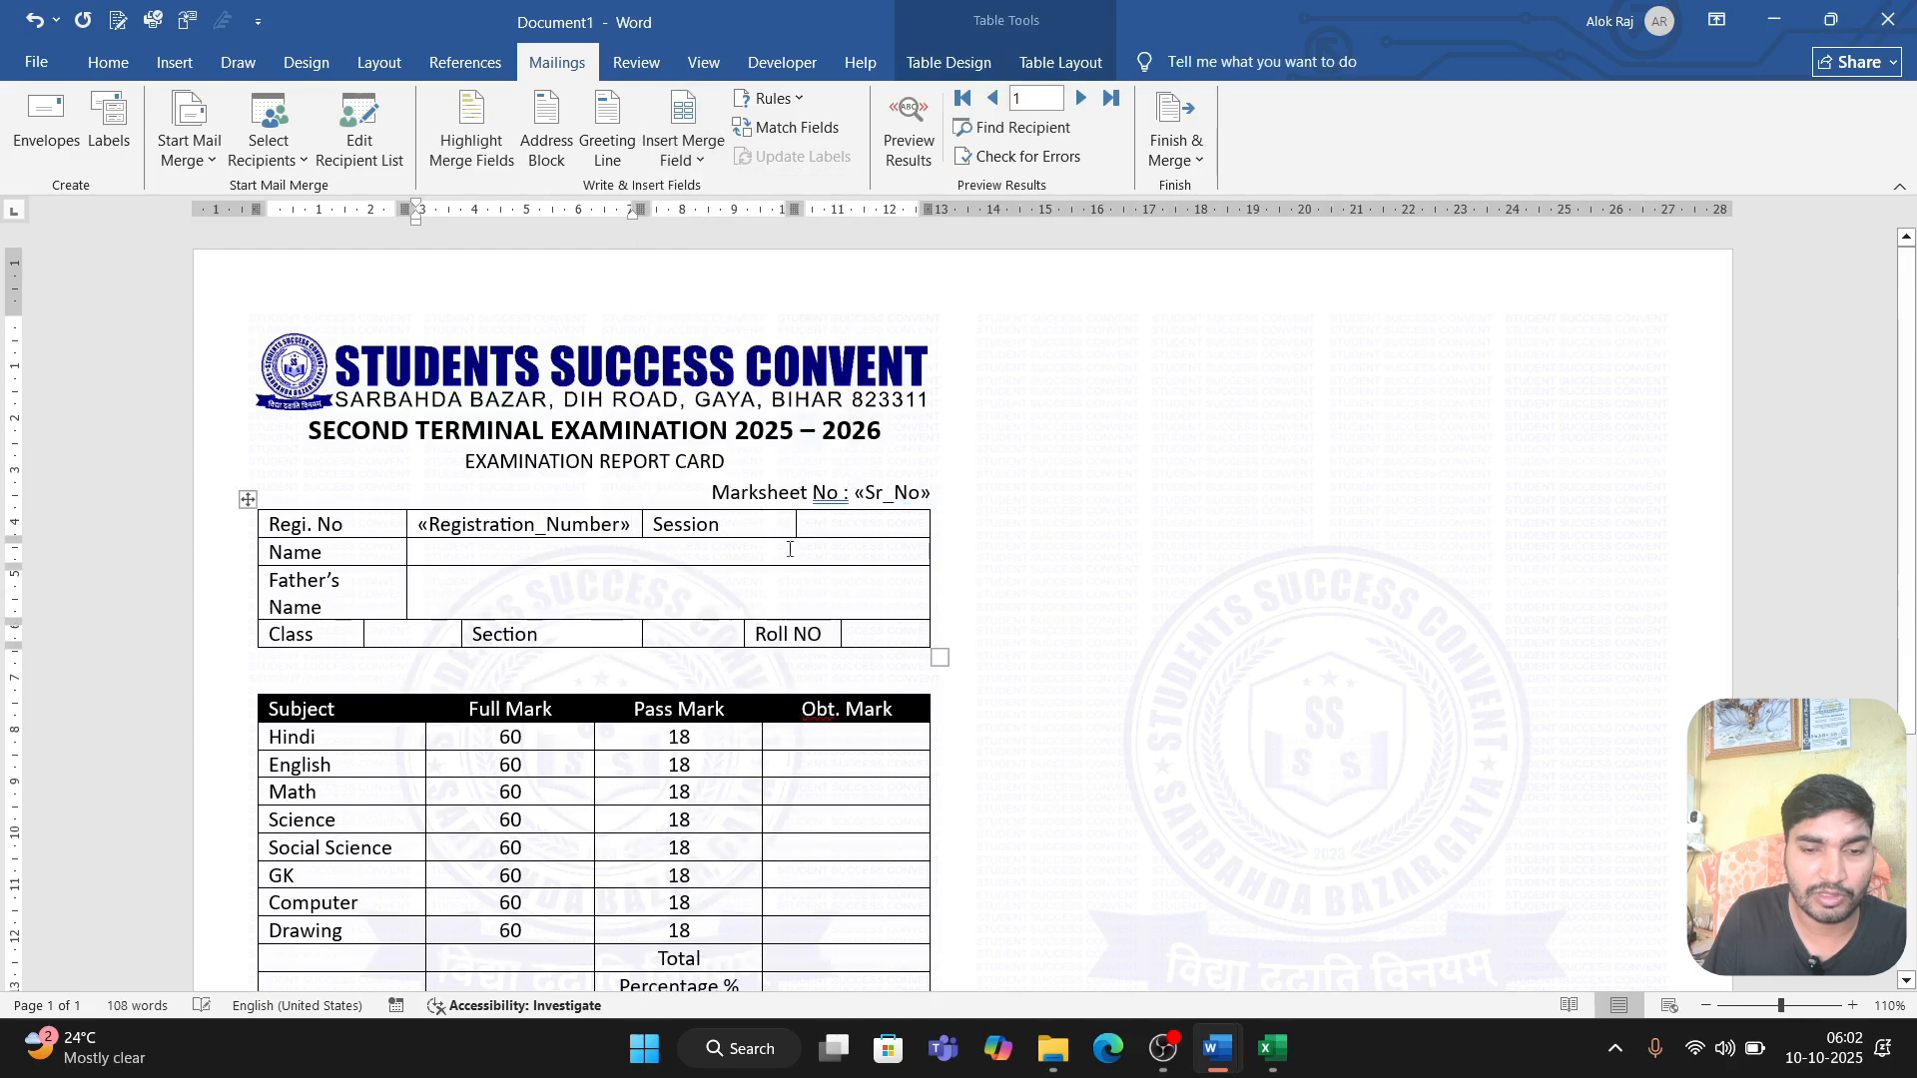
left_click(818, 522)
left_click(697, 152)
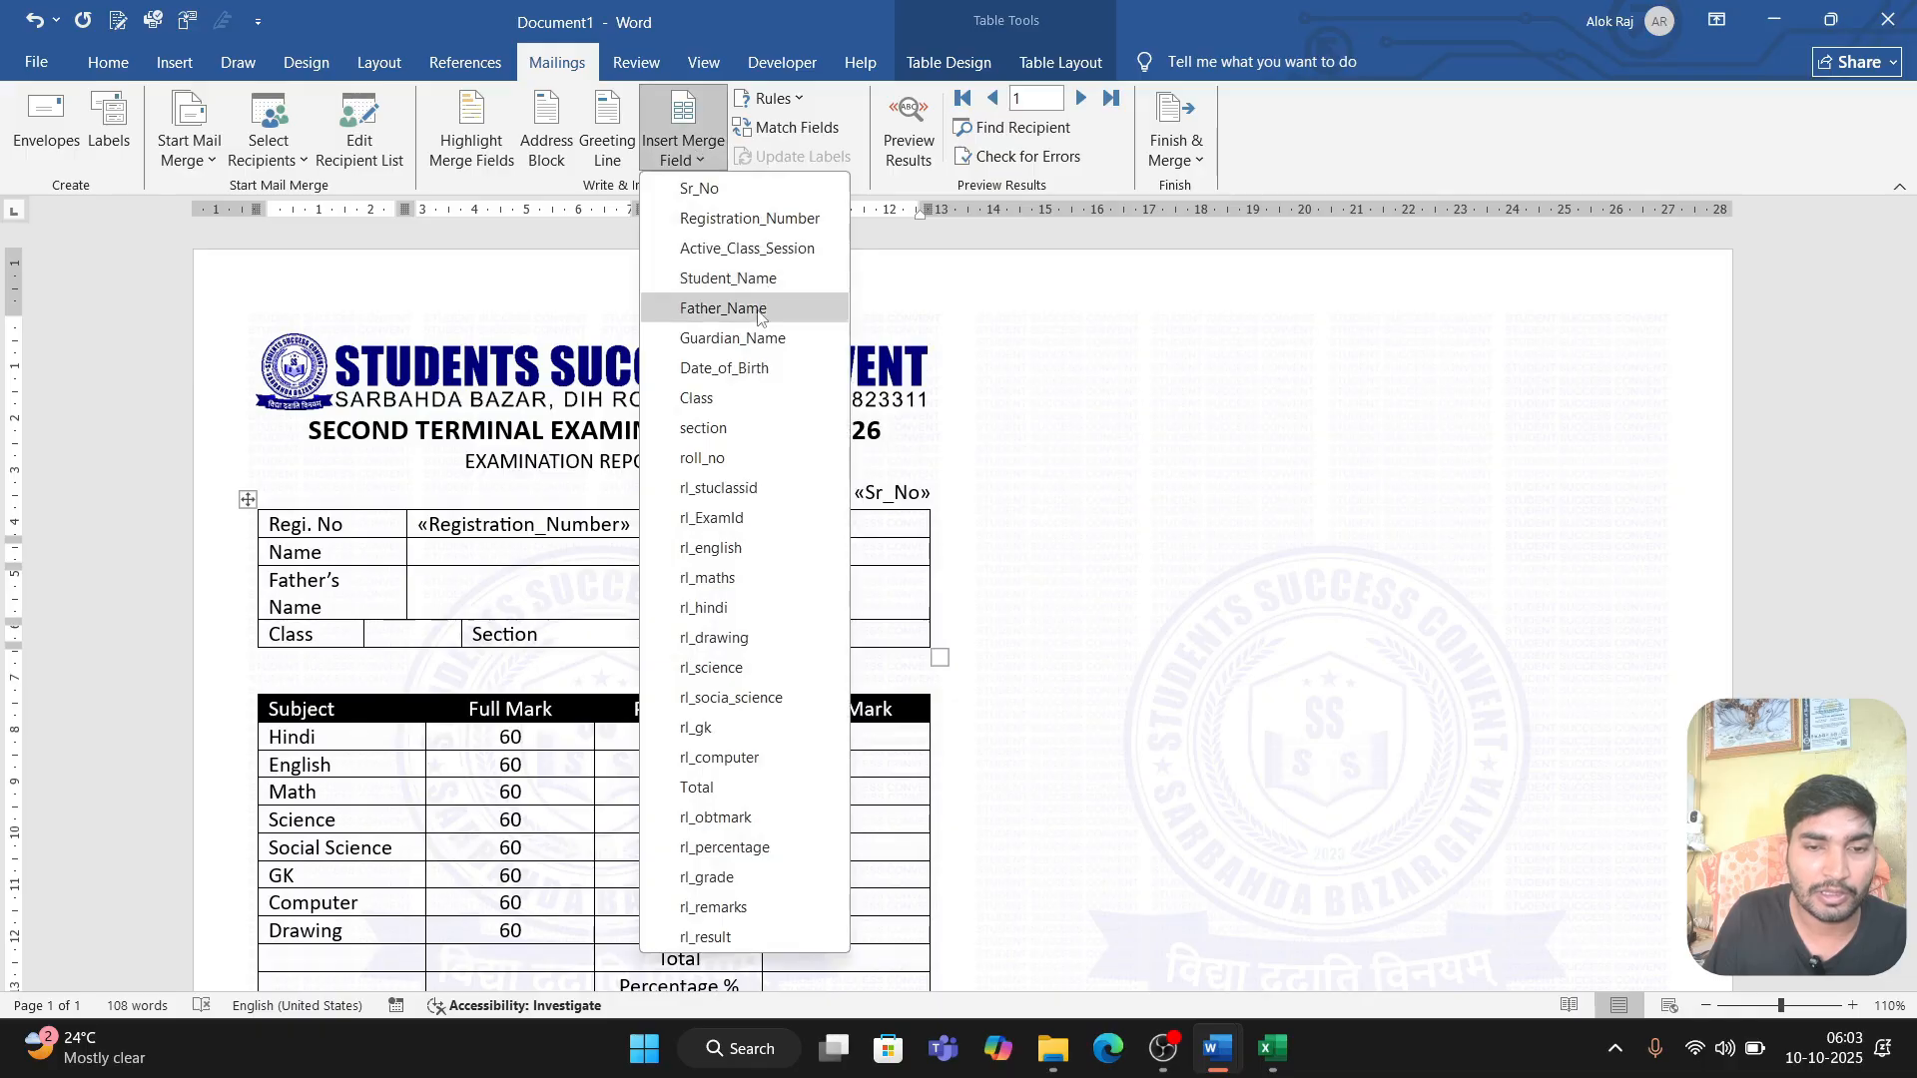
left_click(775, 250)
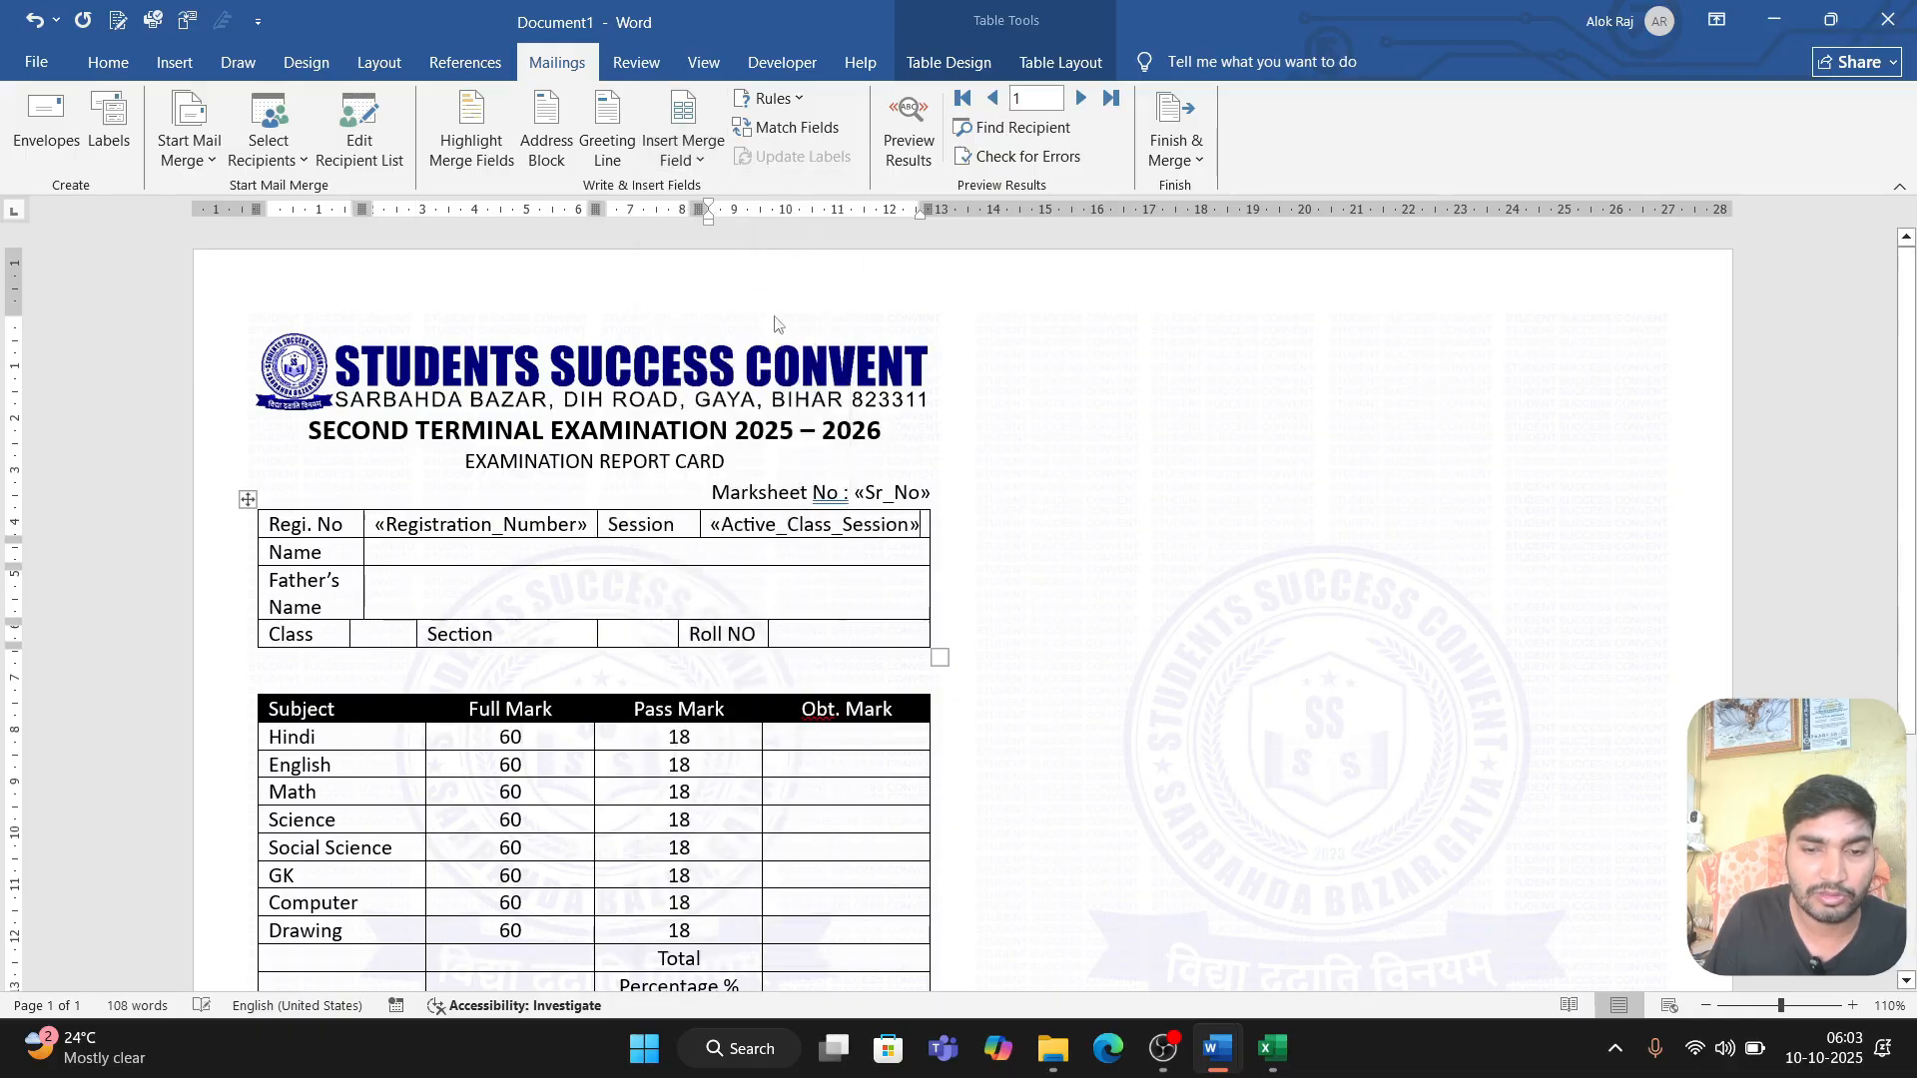
Step: Insert the Student_Name merge field in the Name row and the Father_Name field in the Father's Name row
left_click(550, 554)
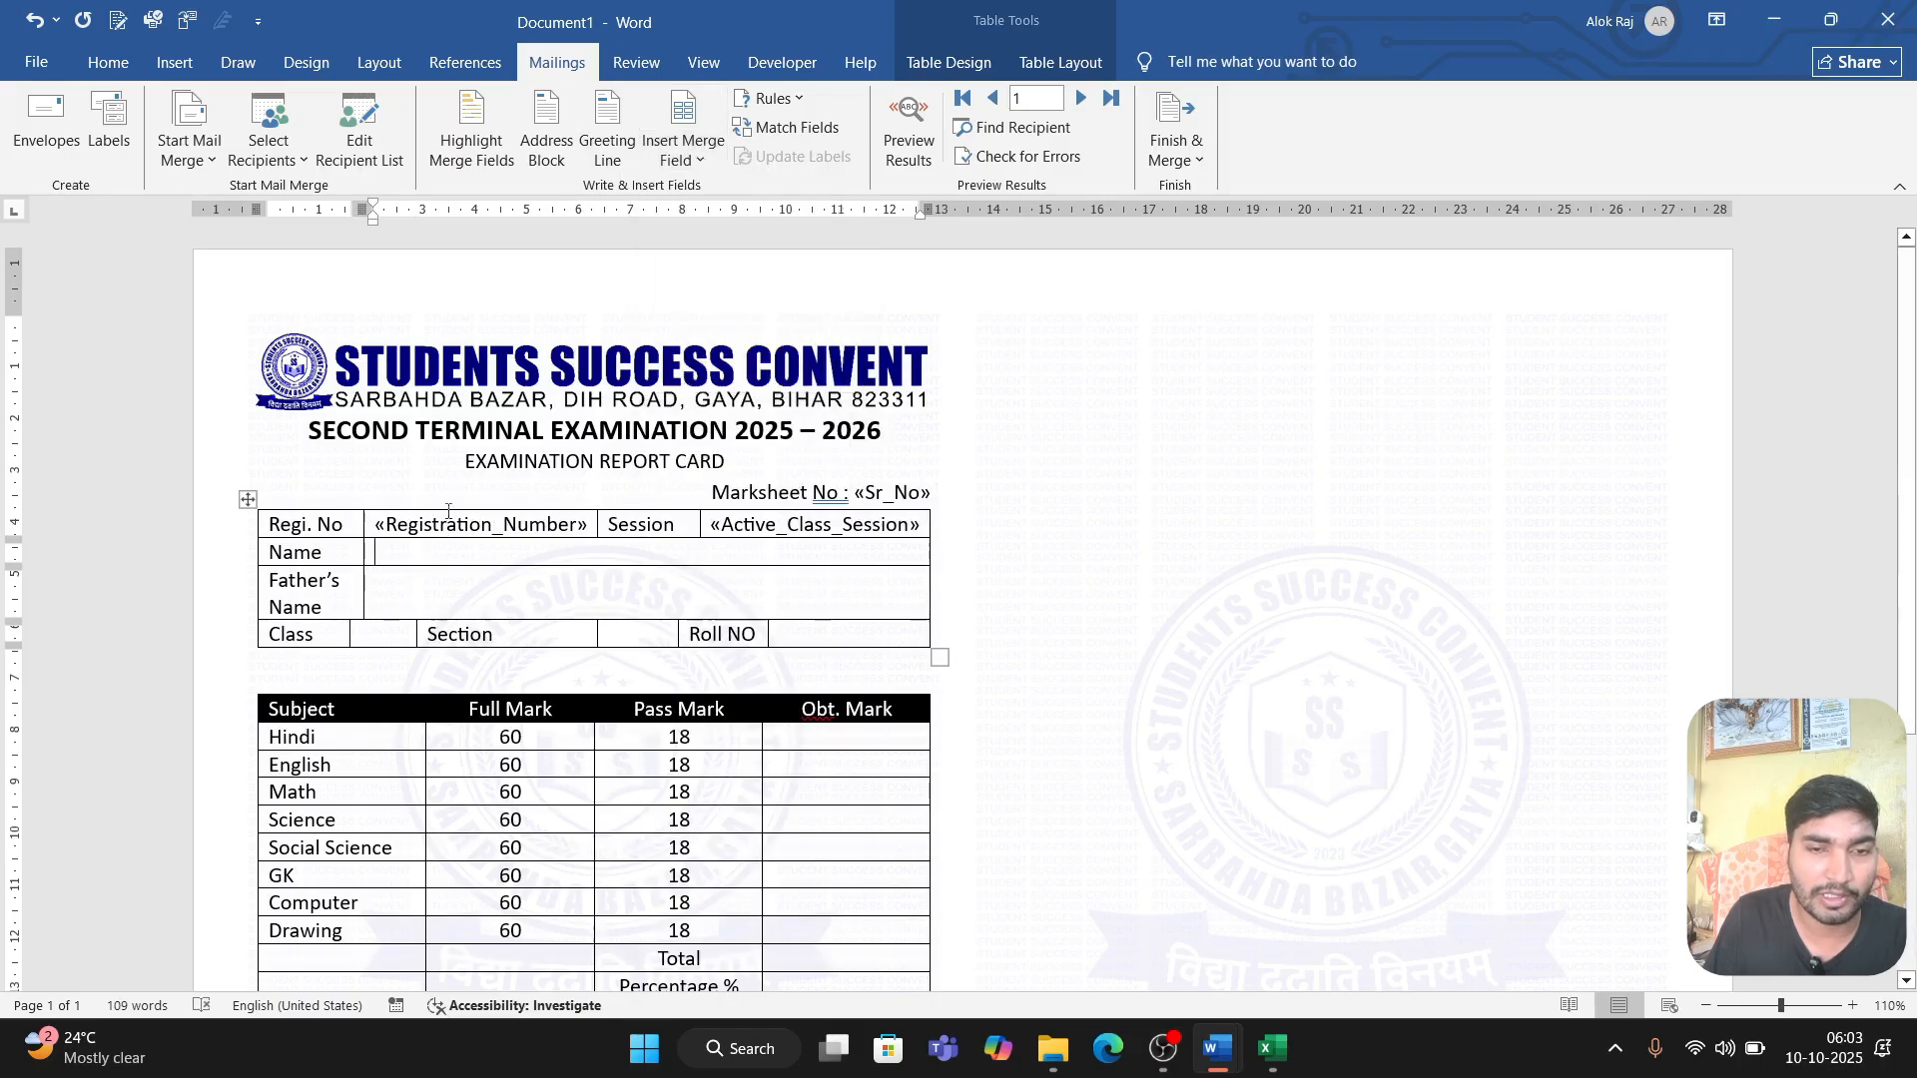
left_click(685, 159)
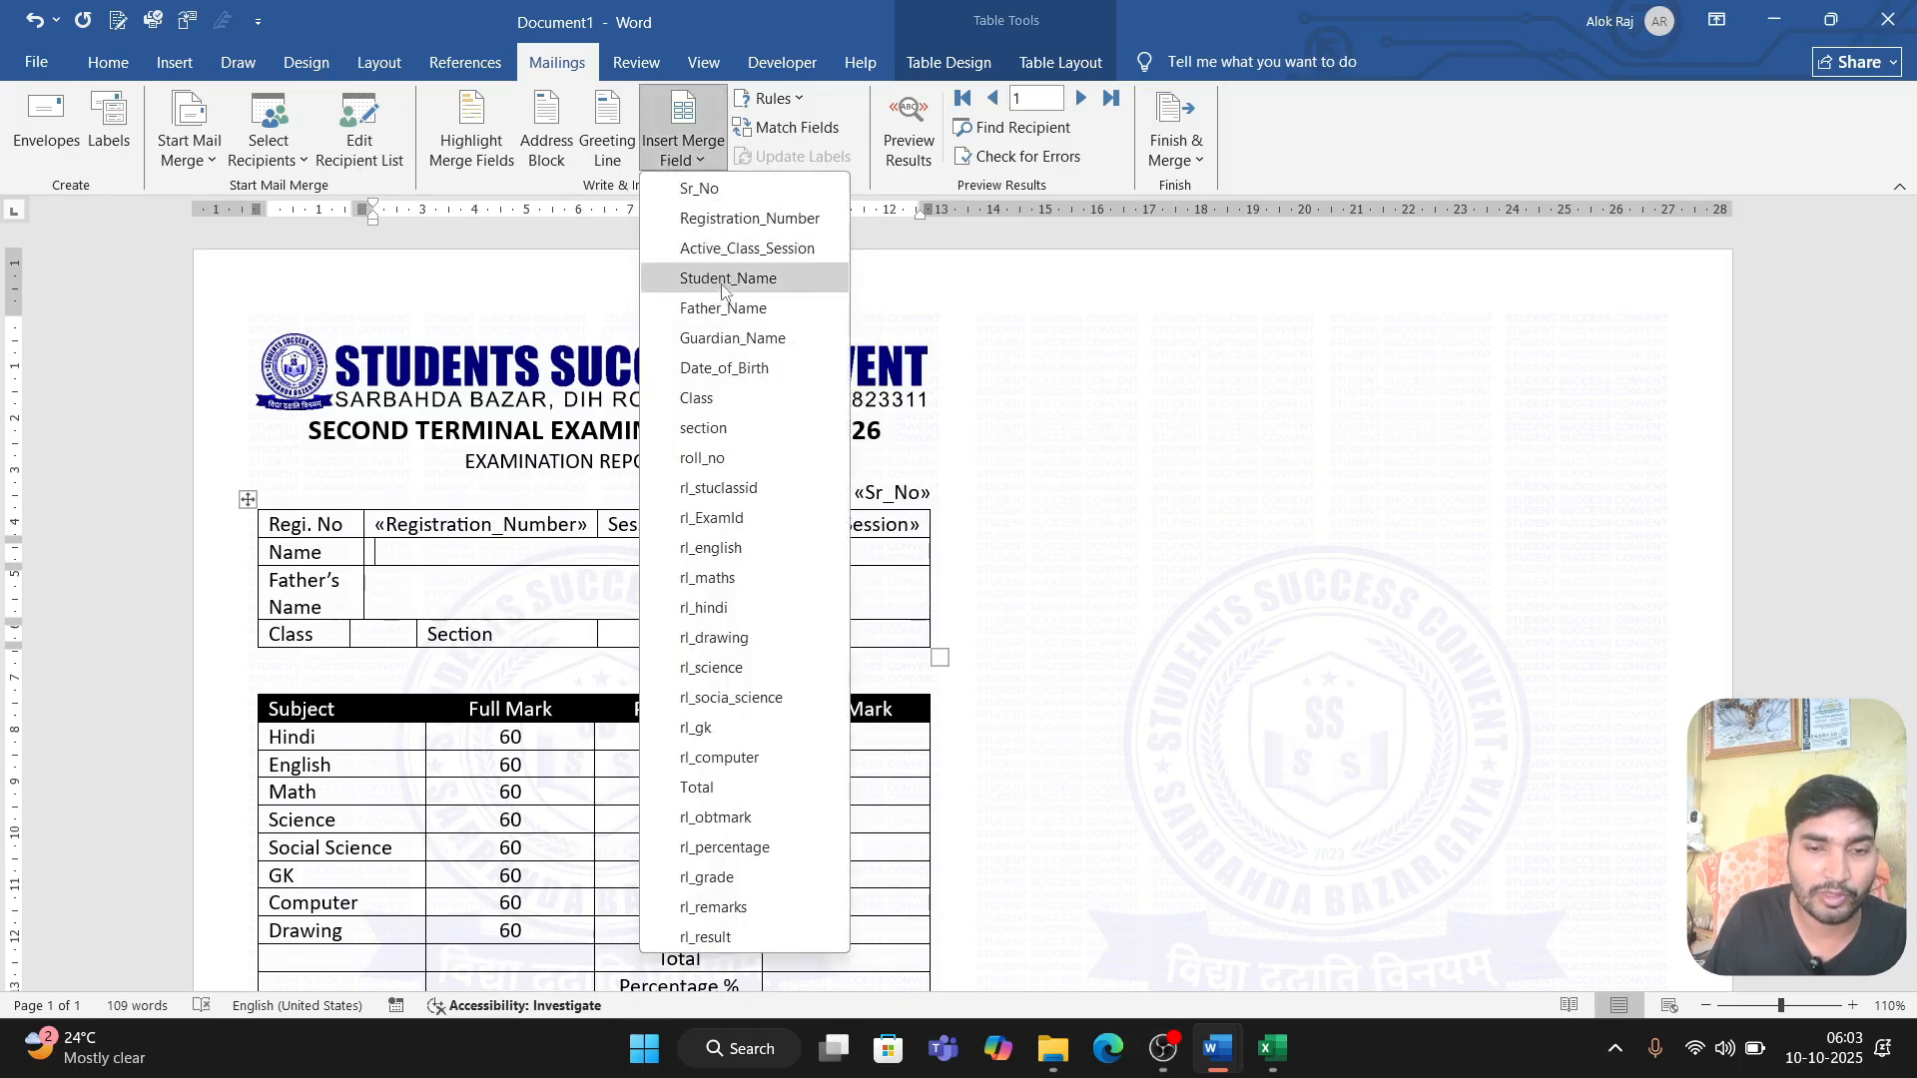
left_click(725, 279)
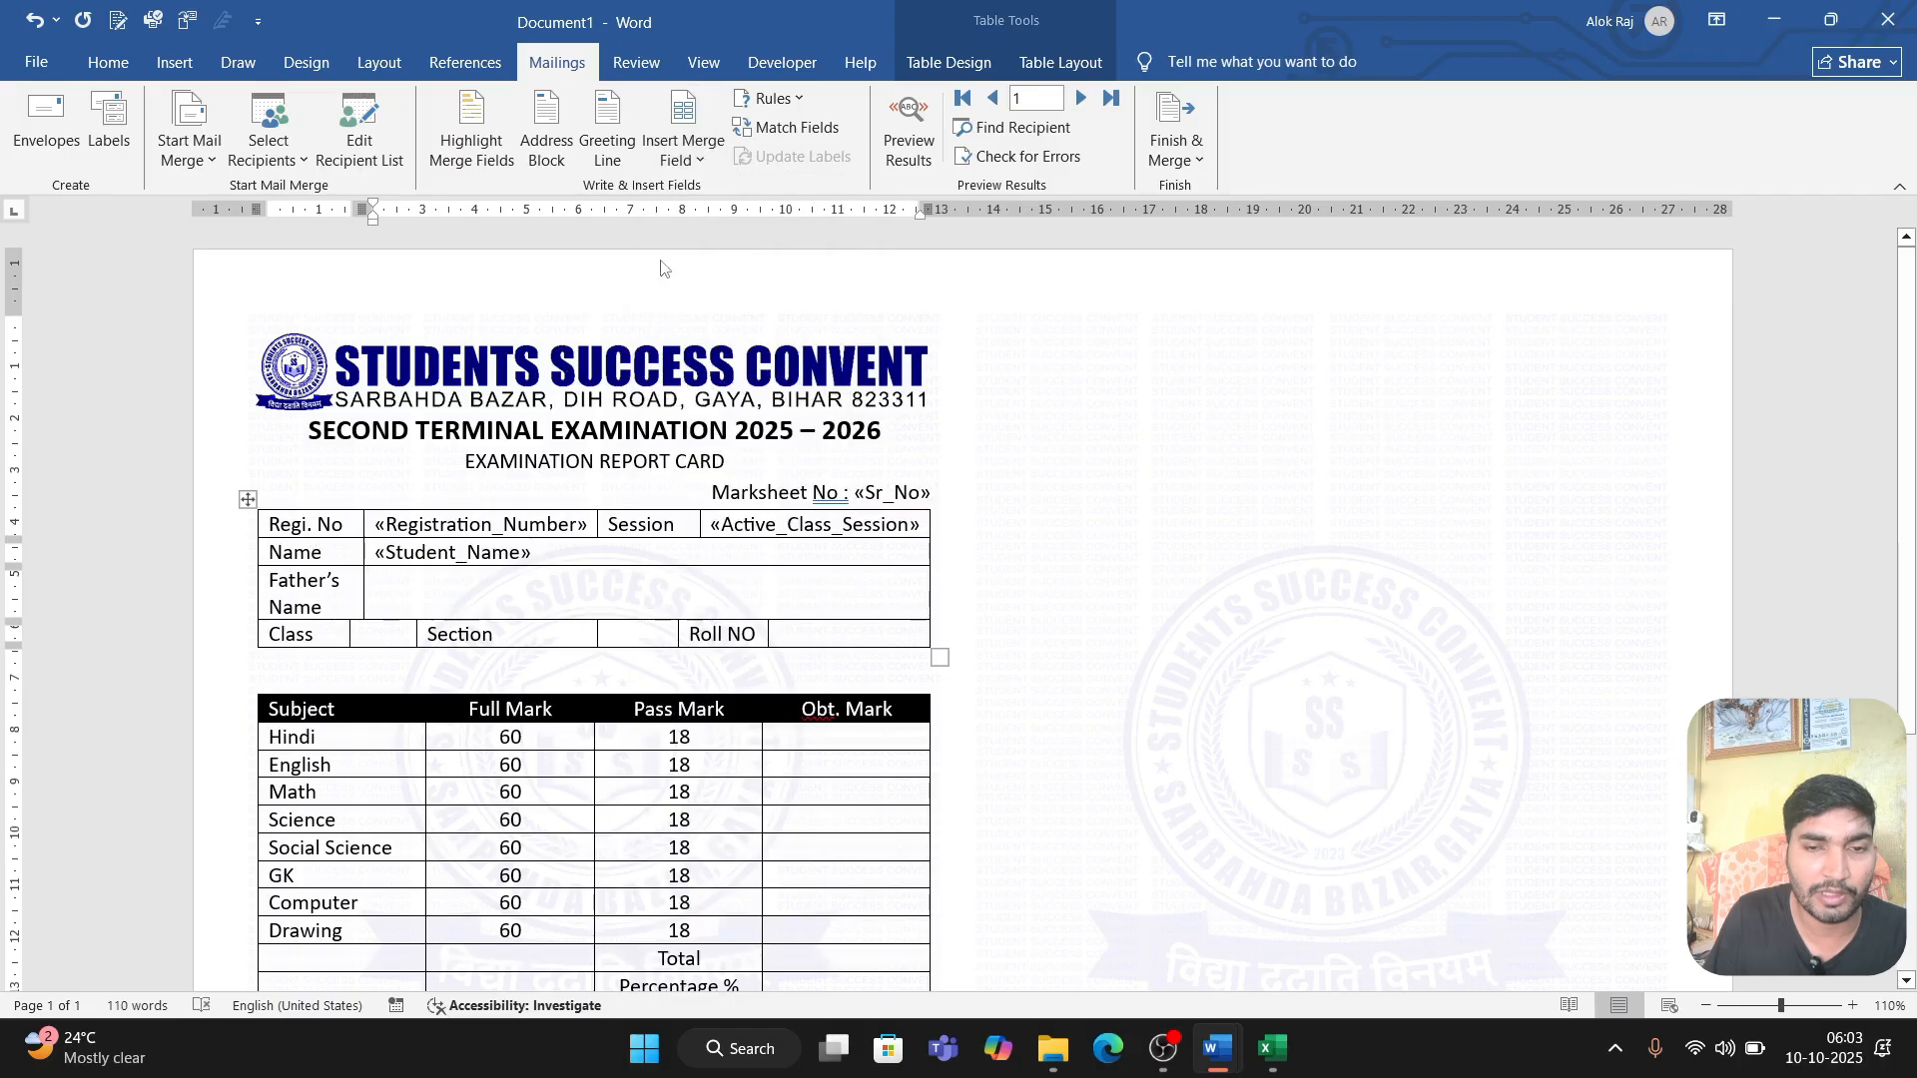
left_click(697, 160)
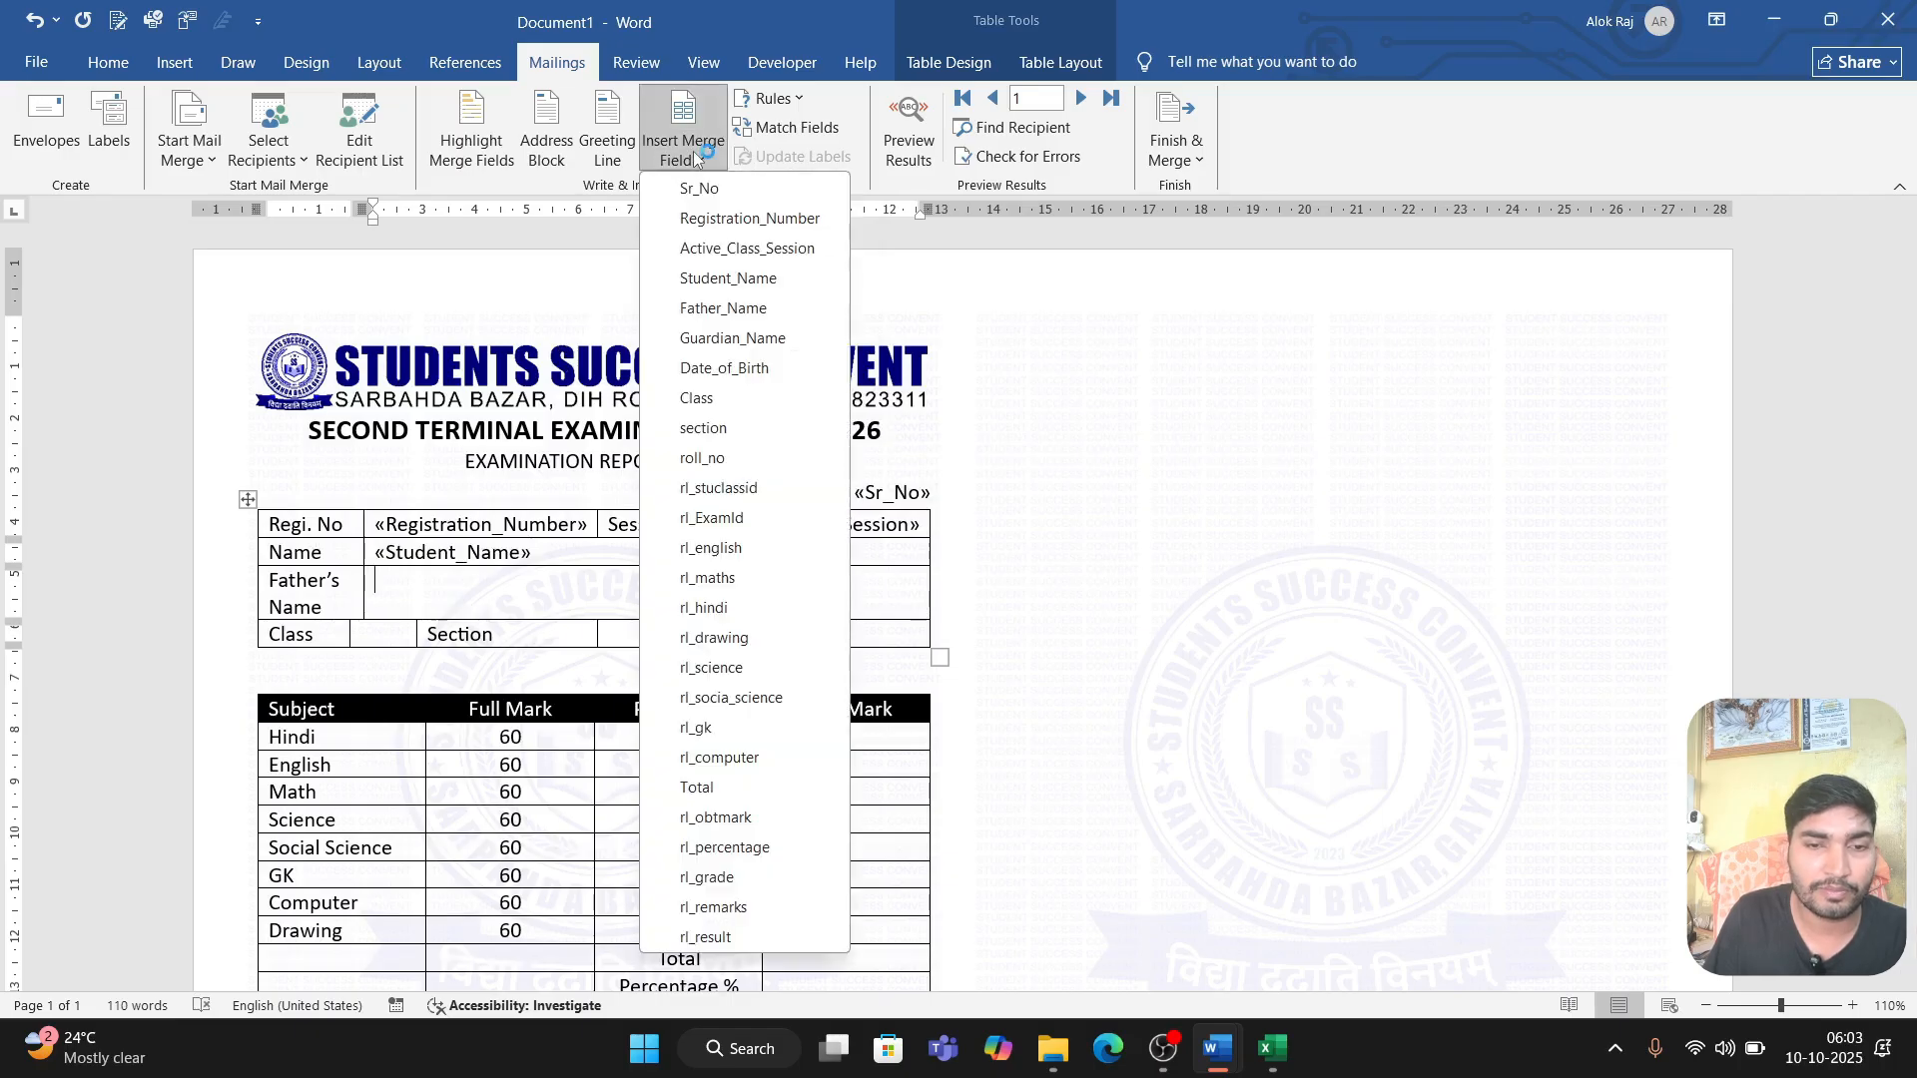
left_click(722, 305)
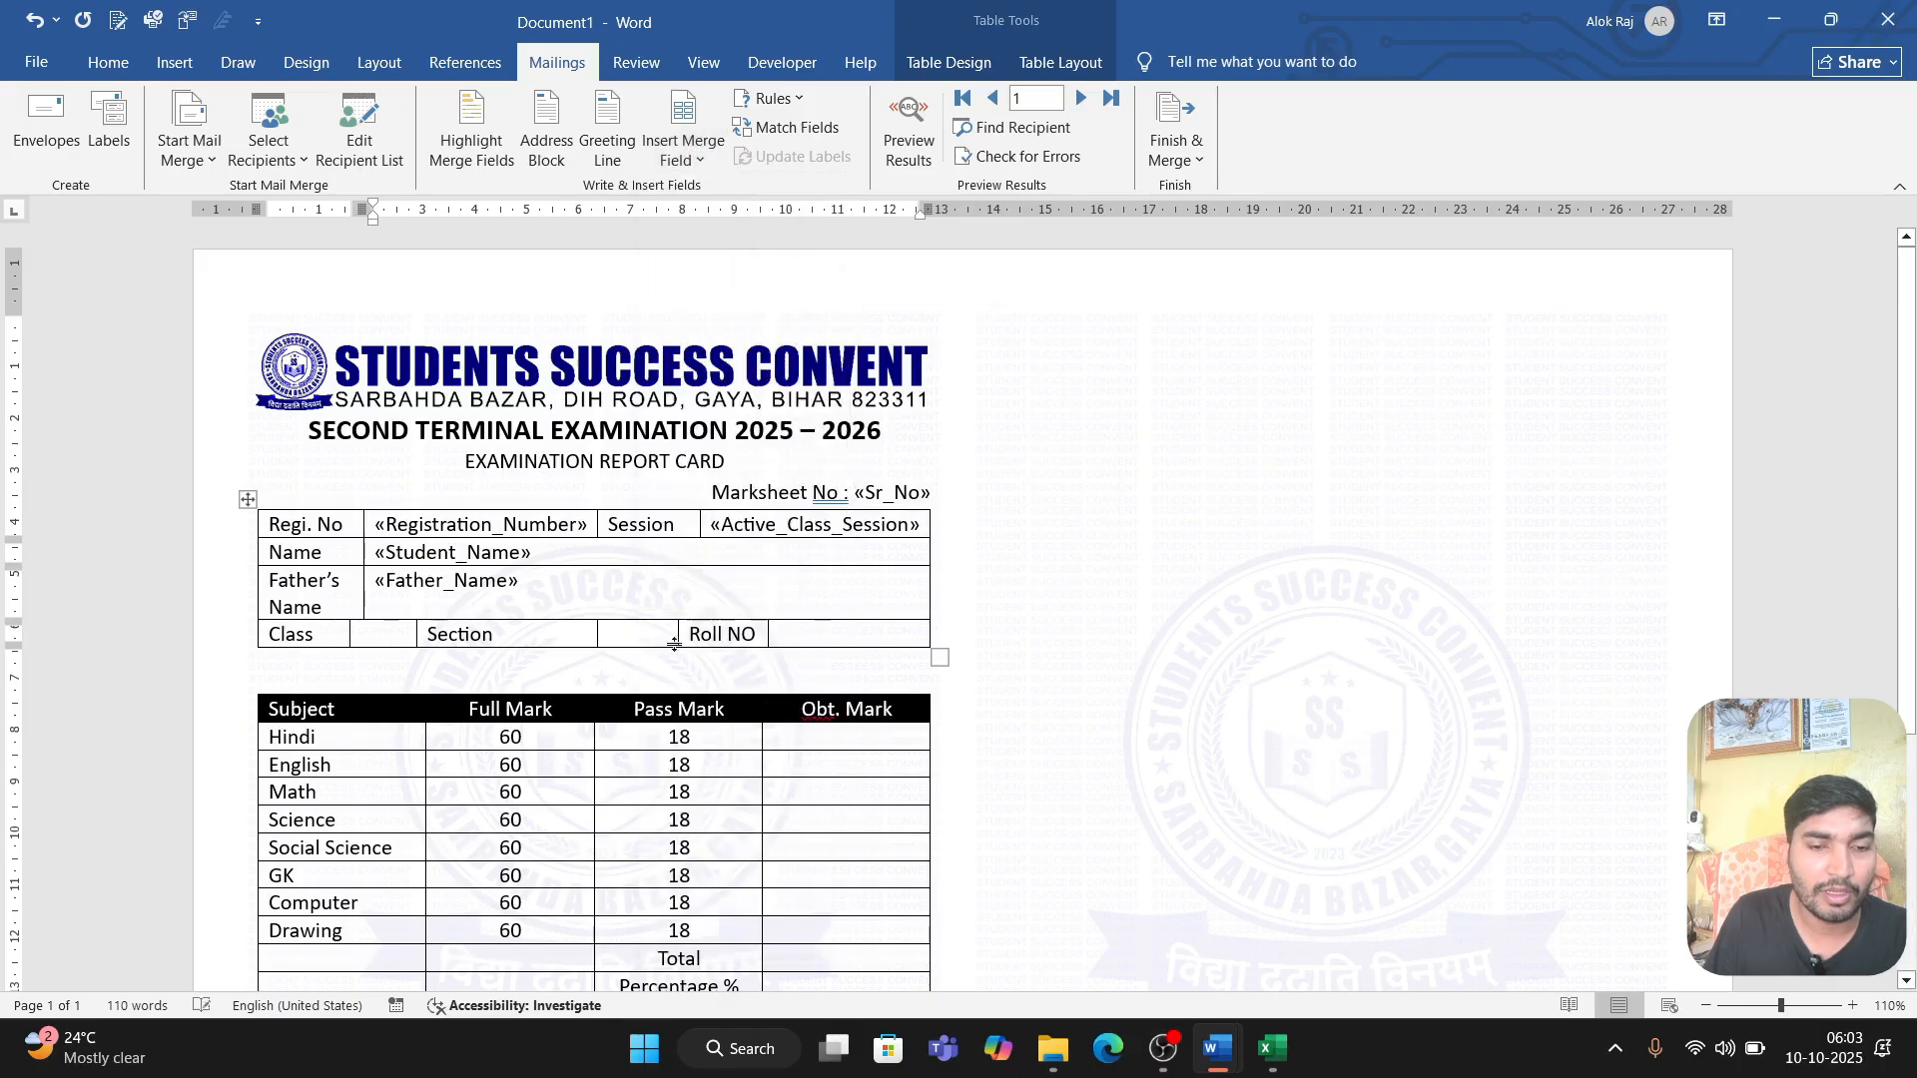
Step: Insert the Class merge field in the empty cell beside Class and the section field beside Section
left_click(381, 637)
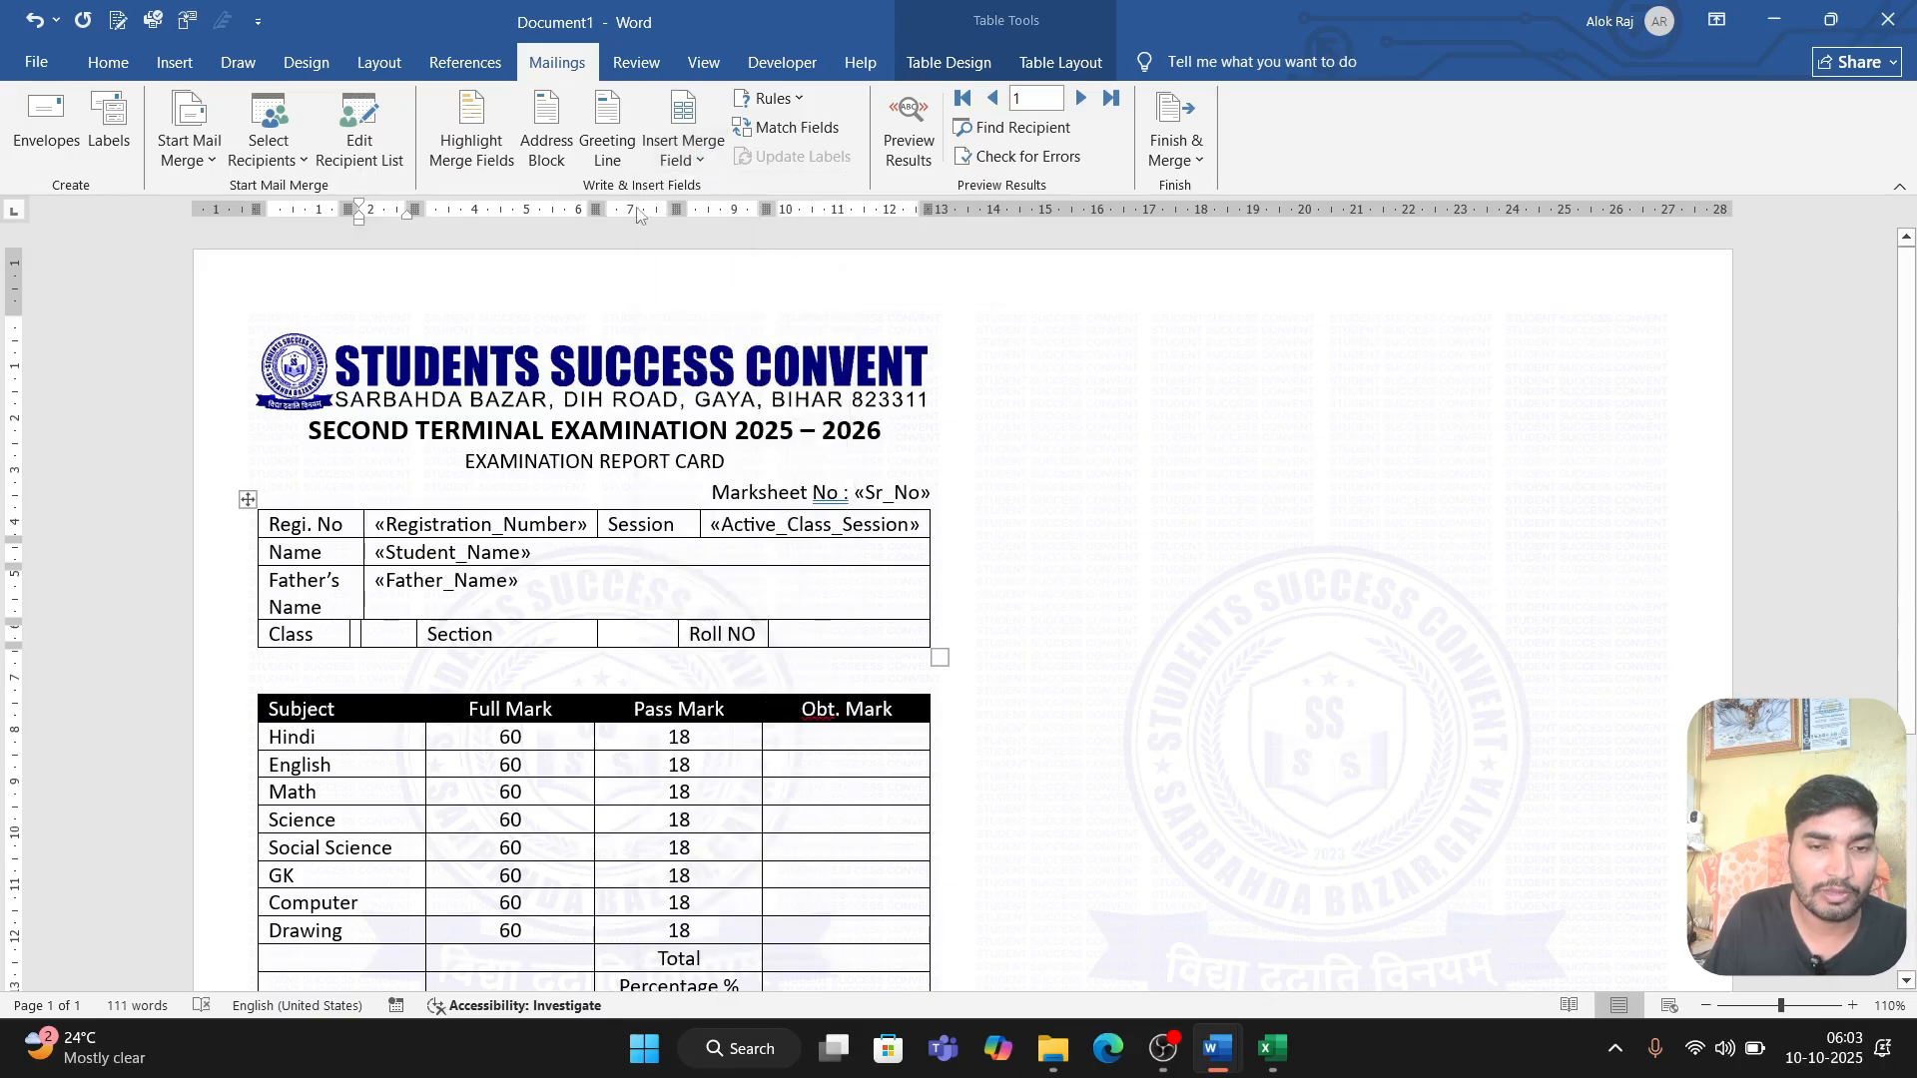
left_click(689, 150)
left_click(730, 398)
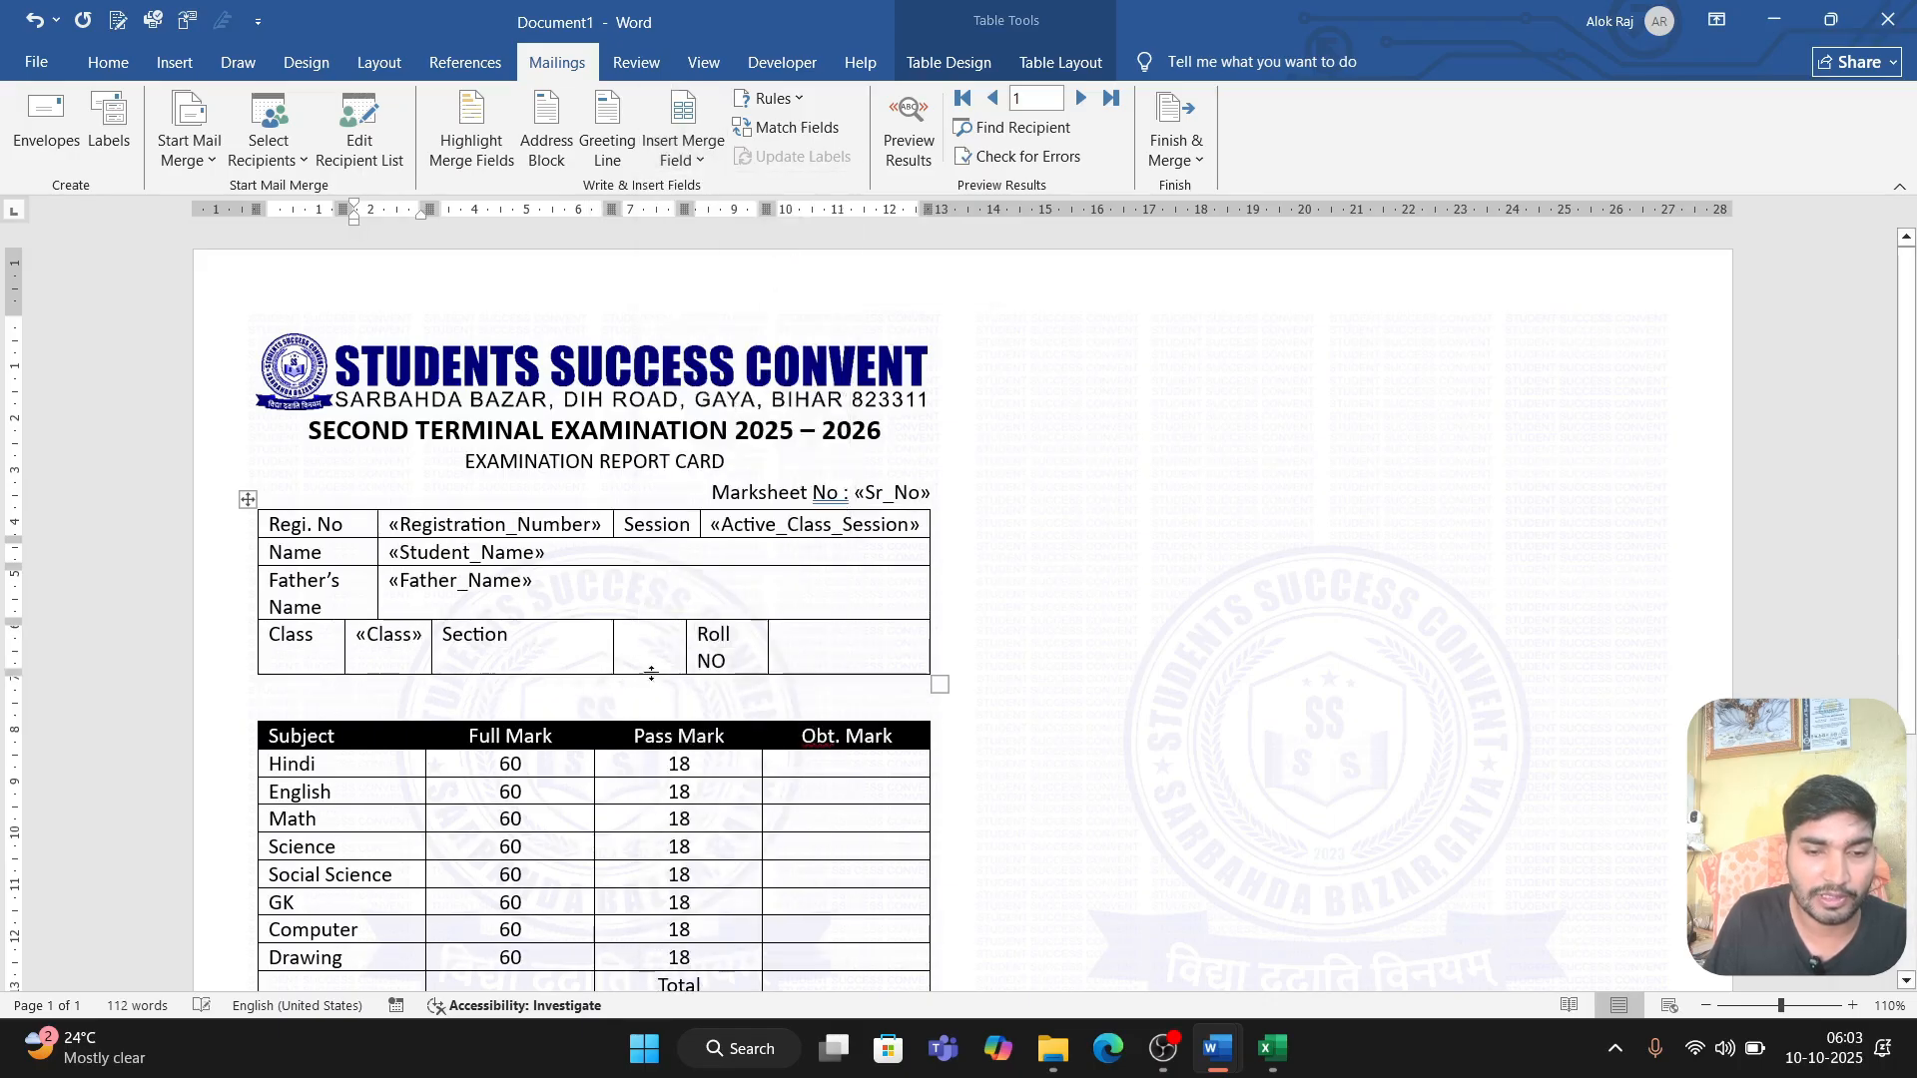
left_click(687, 150)
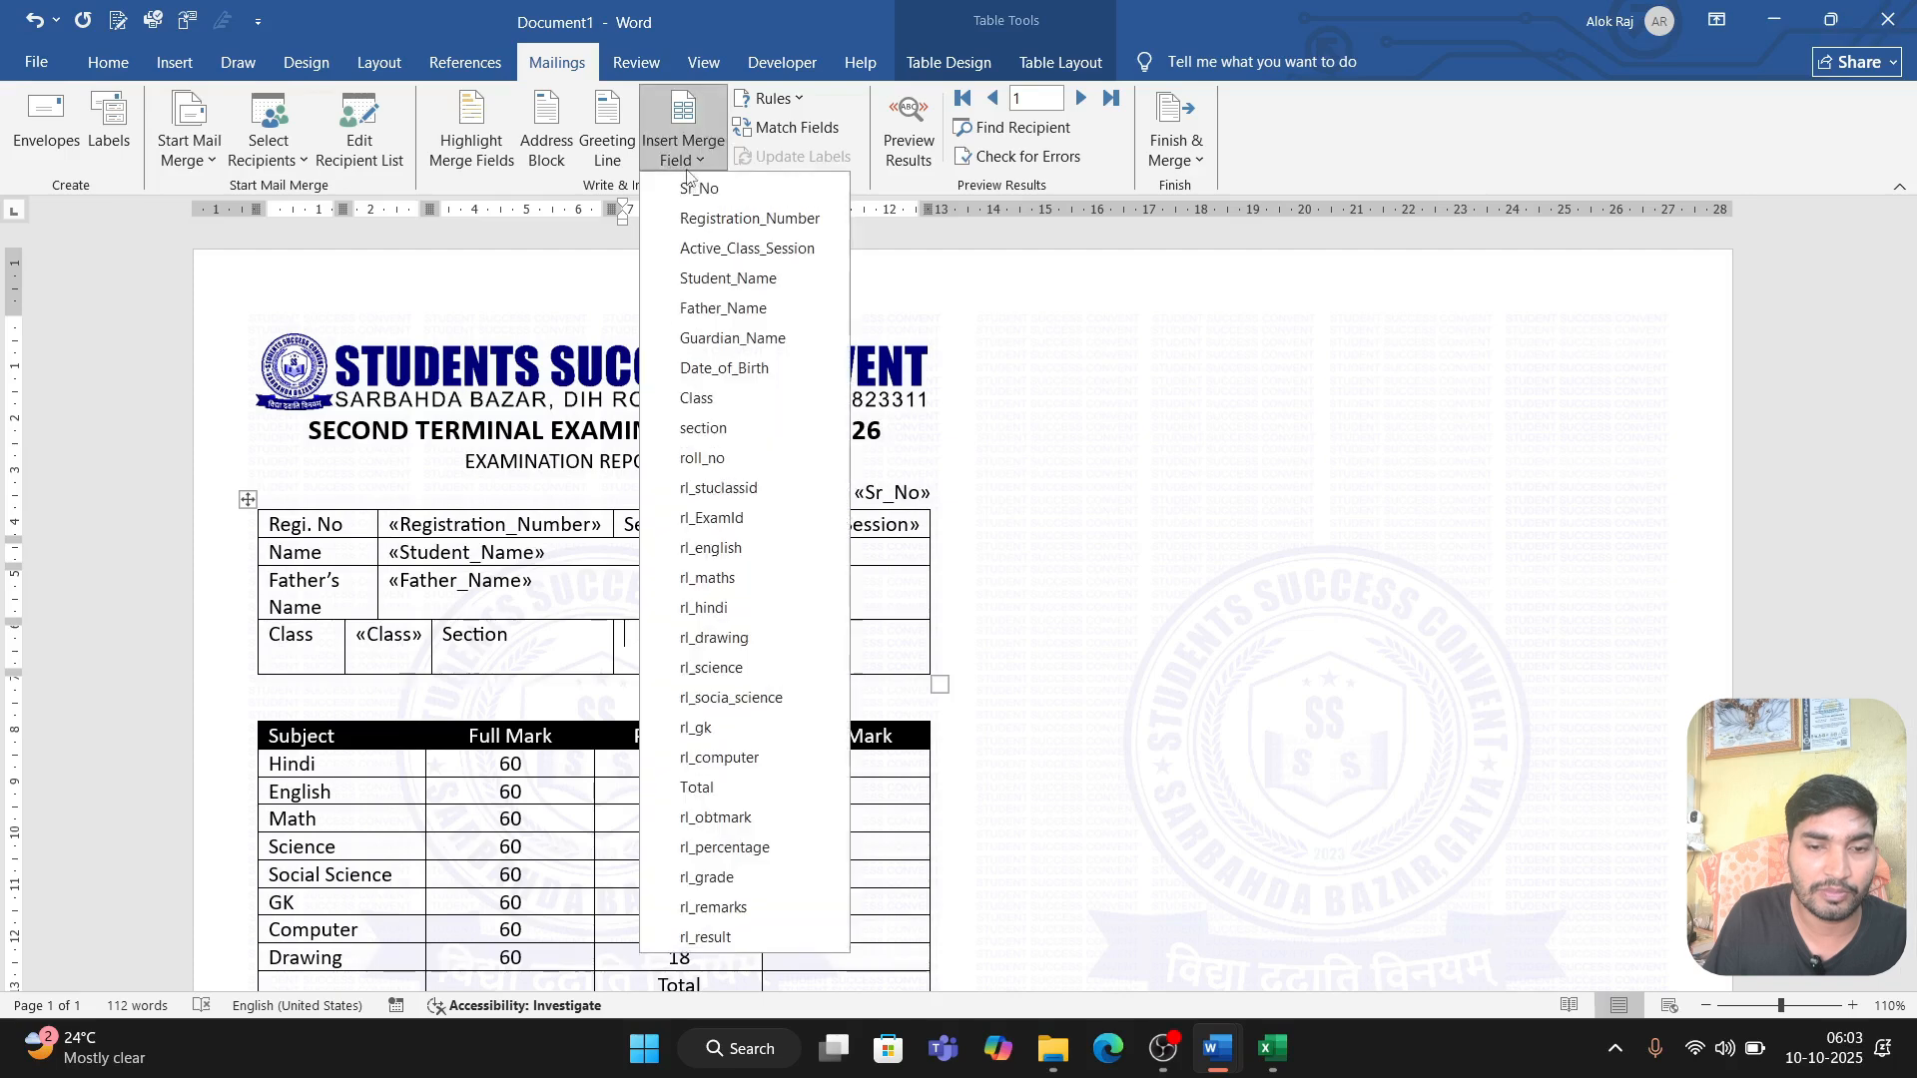
left_click(704, 429)
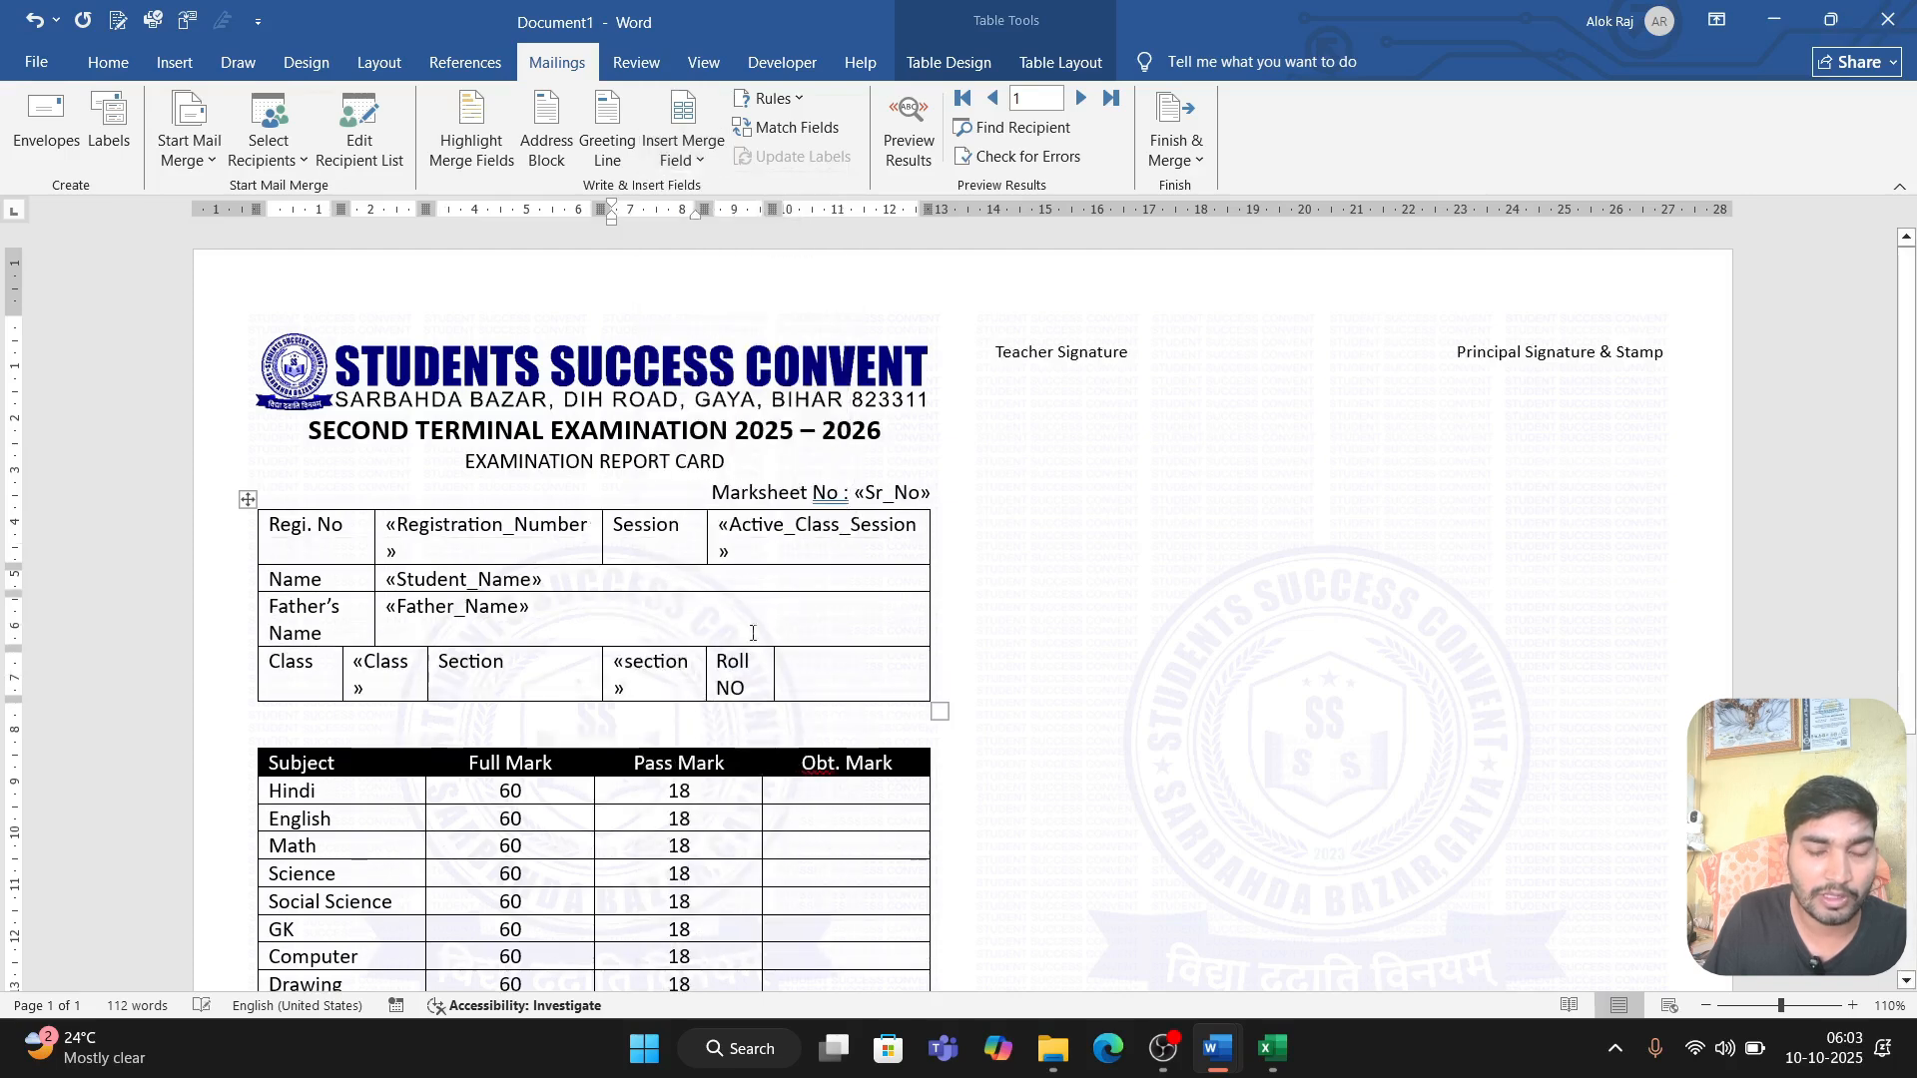
Step: Insert the roll_no merge field in the empty cell beside Roll NO
left_click(812, 676)
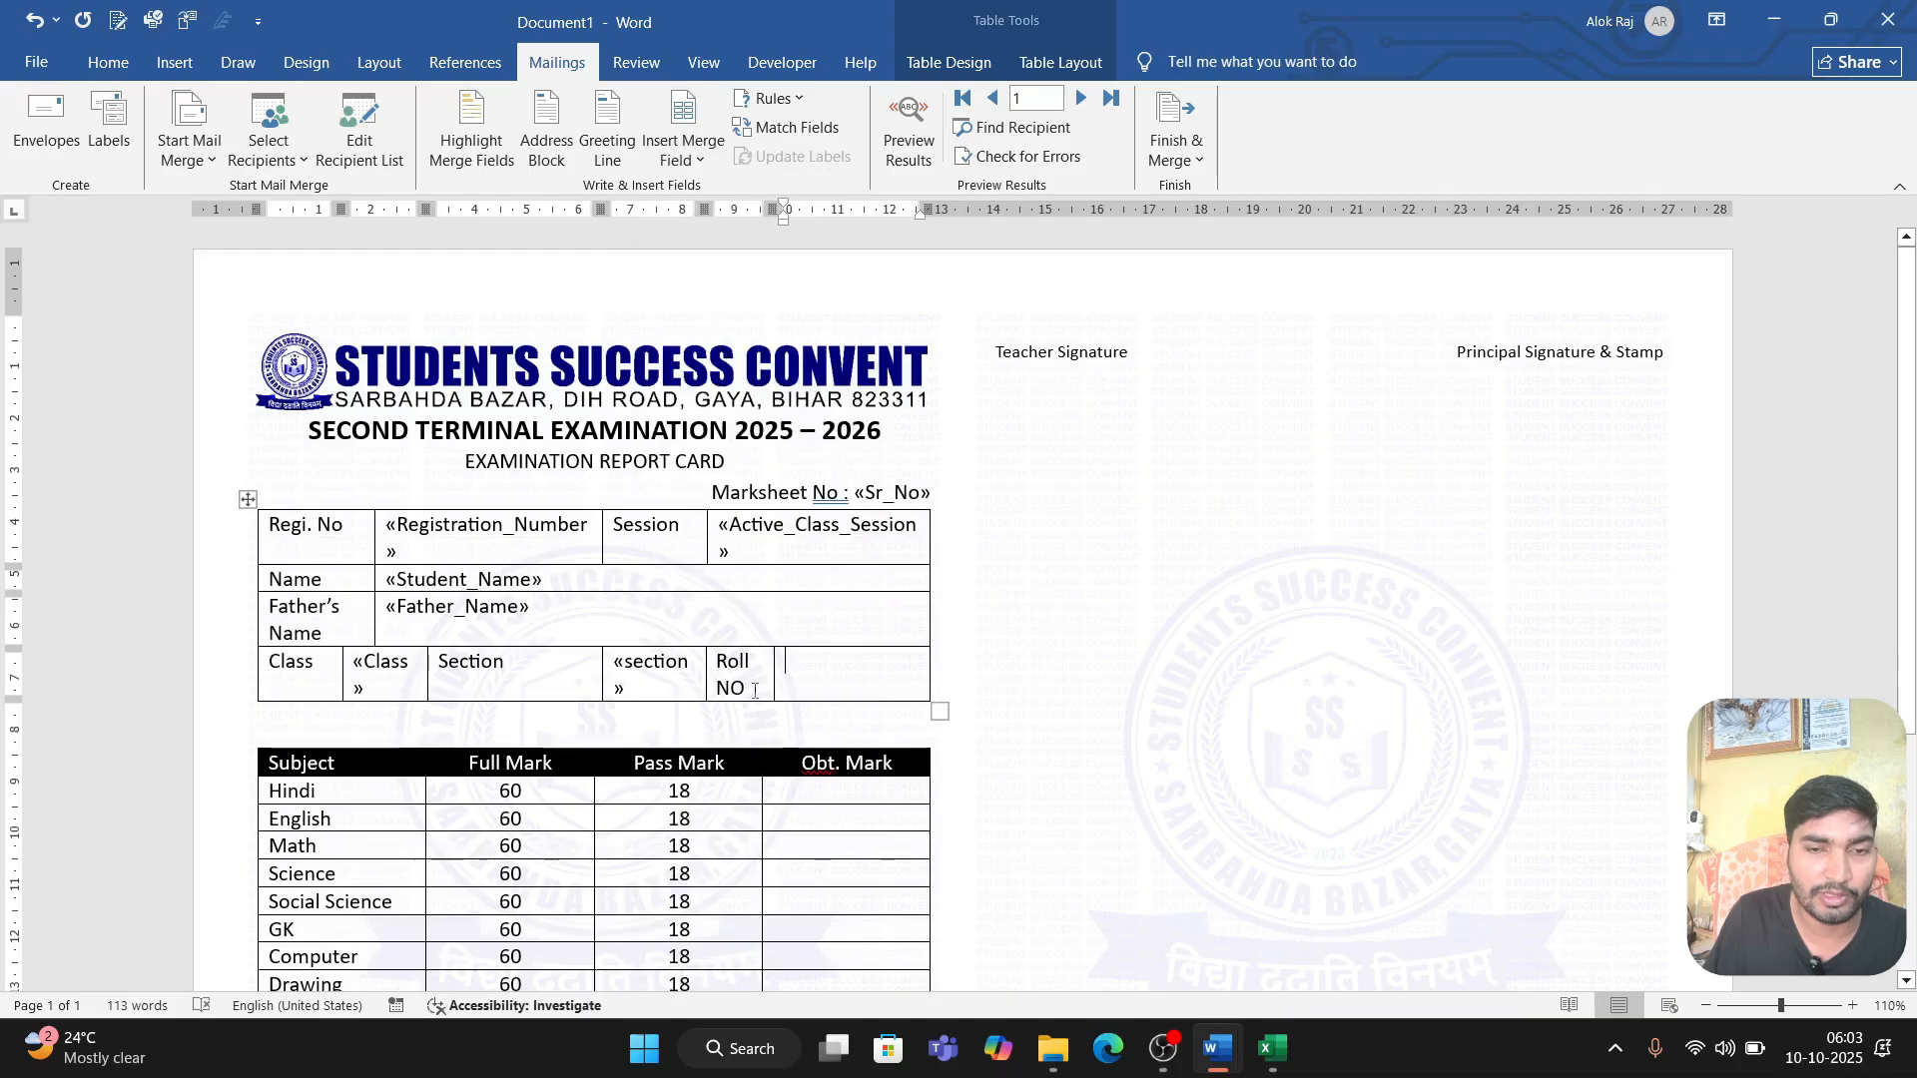
left_click(689, 150)
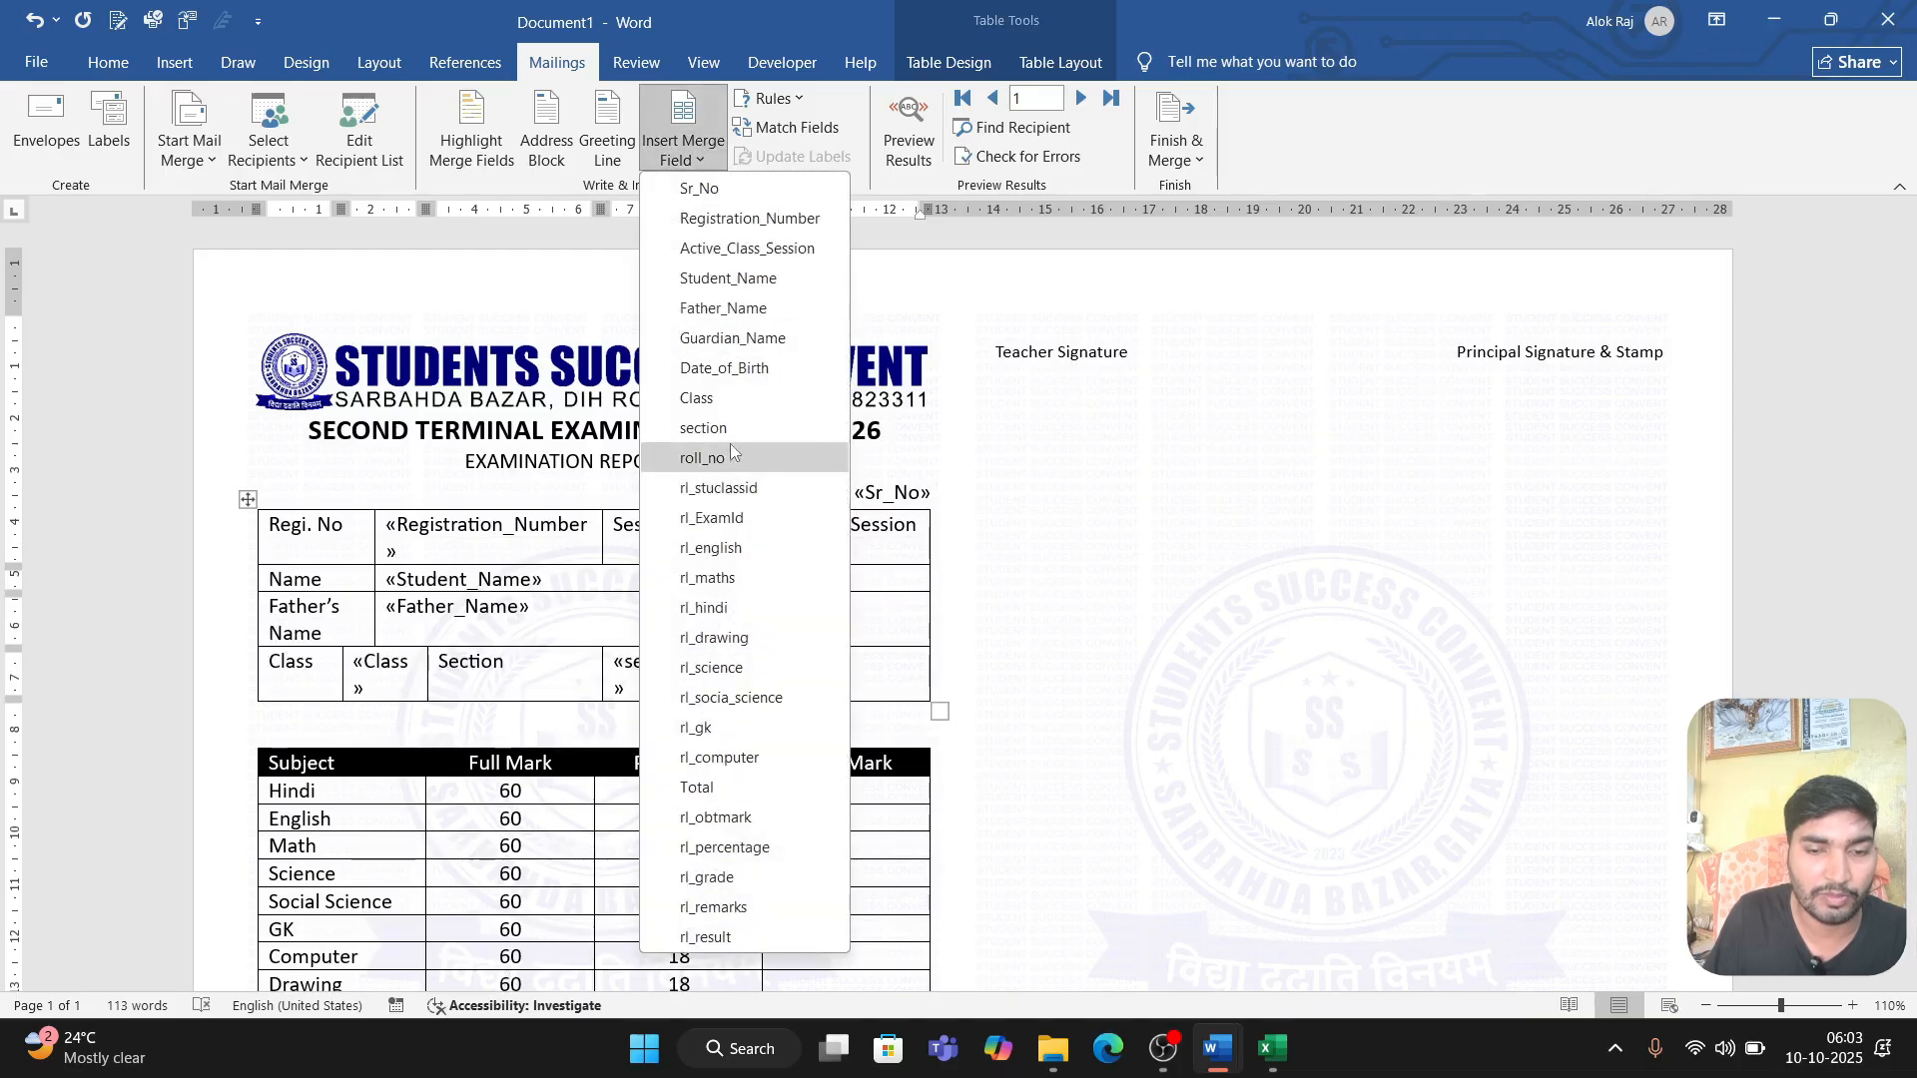
left_click(698, 486)
scroll(858, 658, "down", 5)
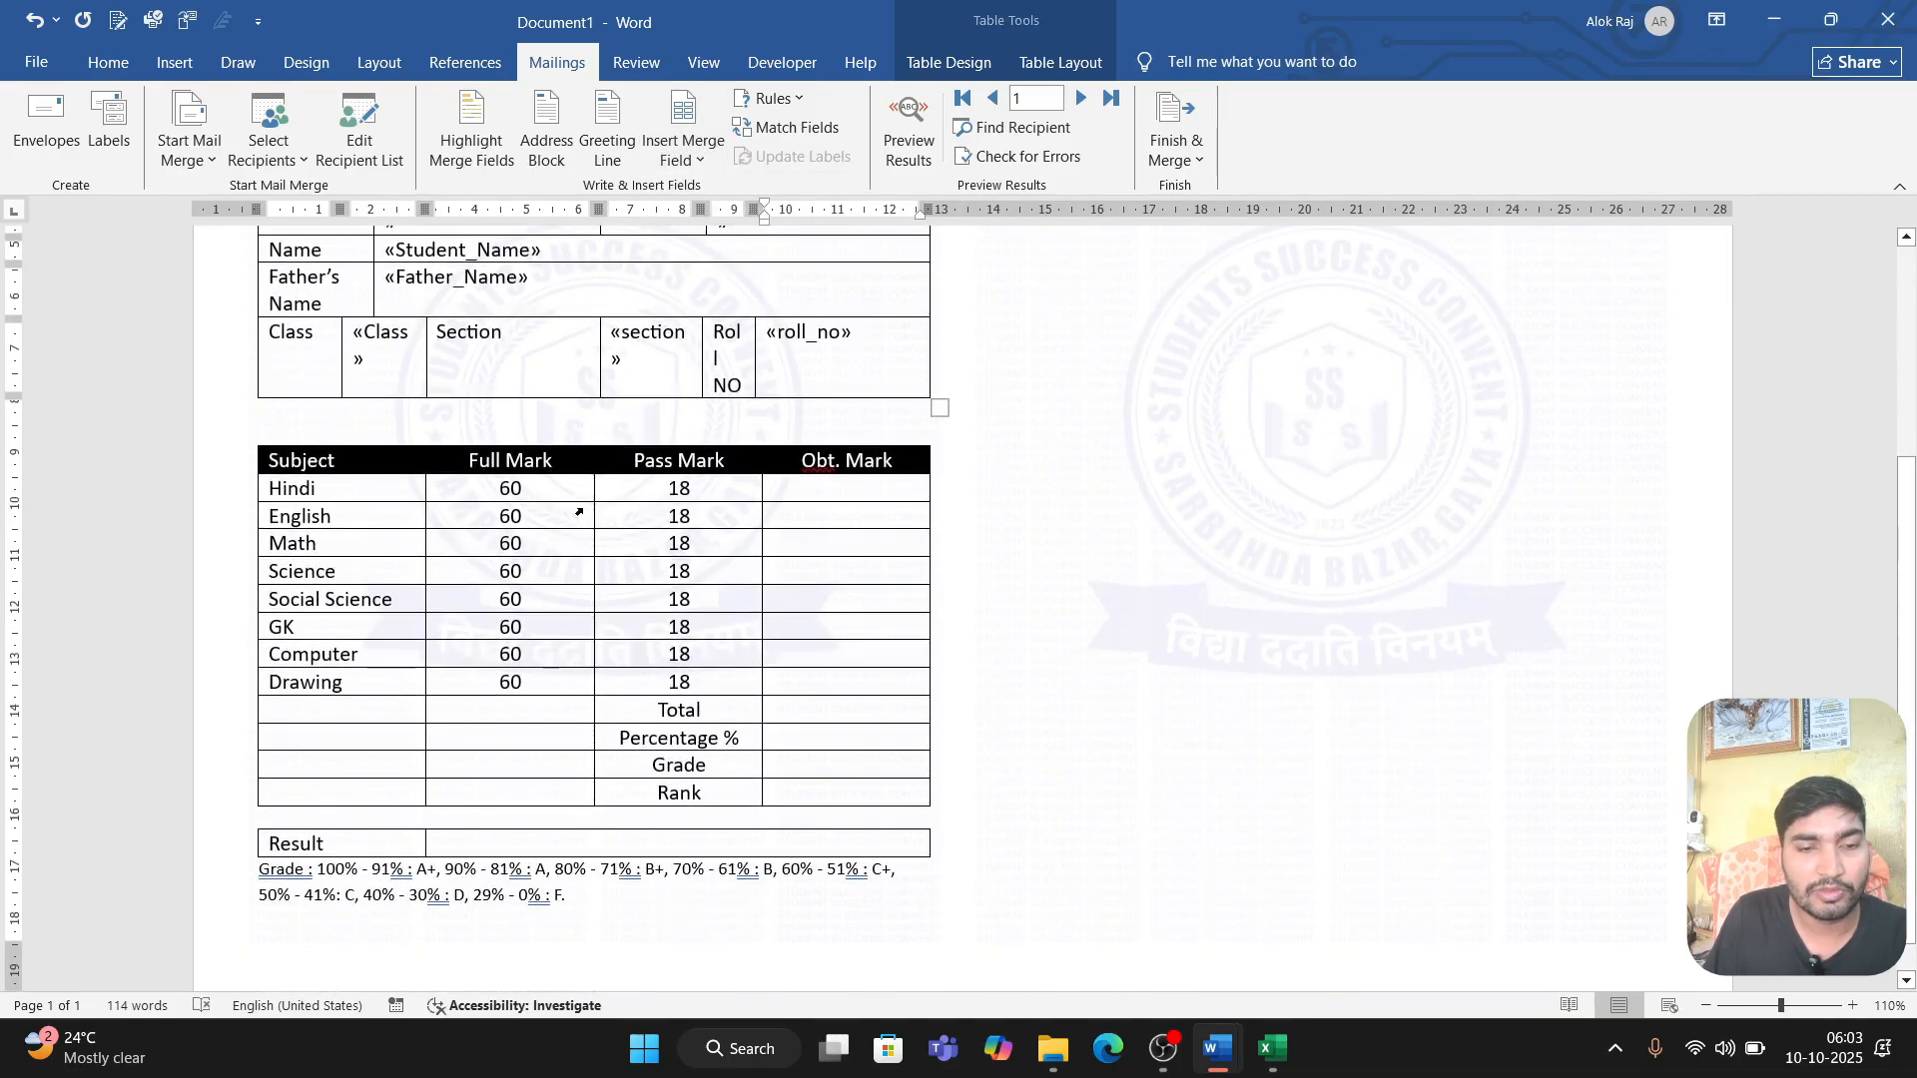
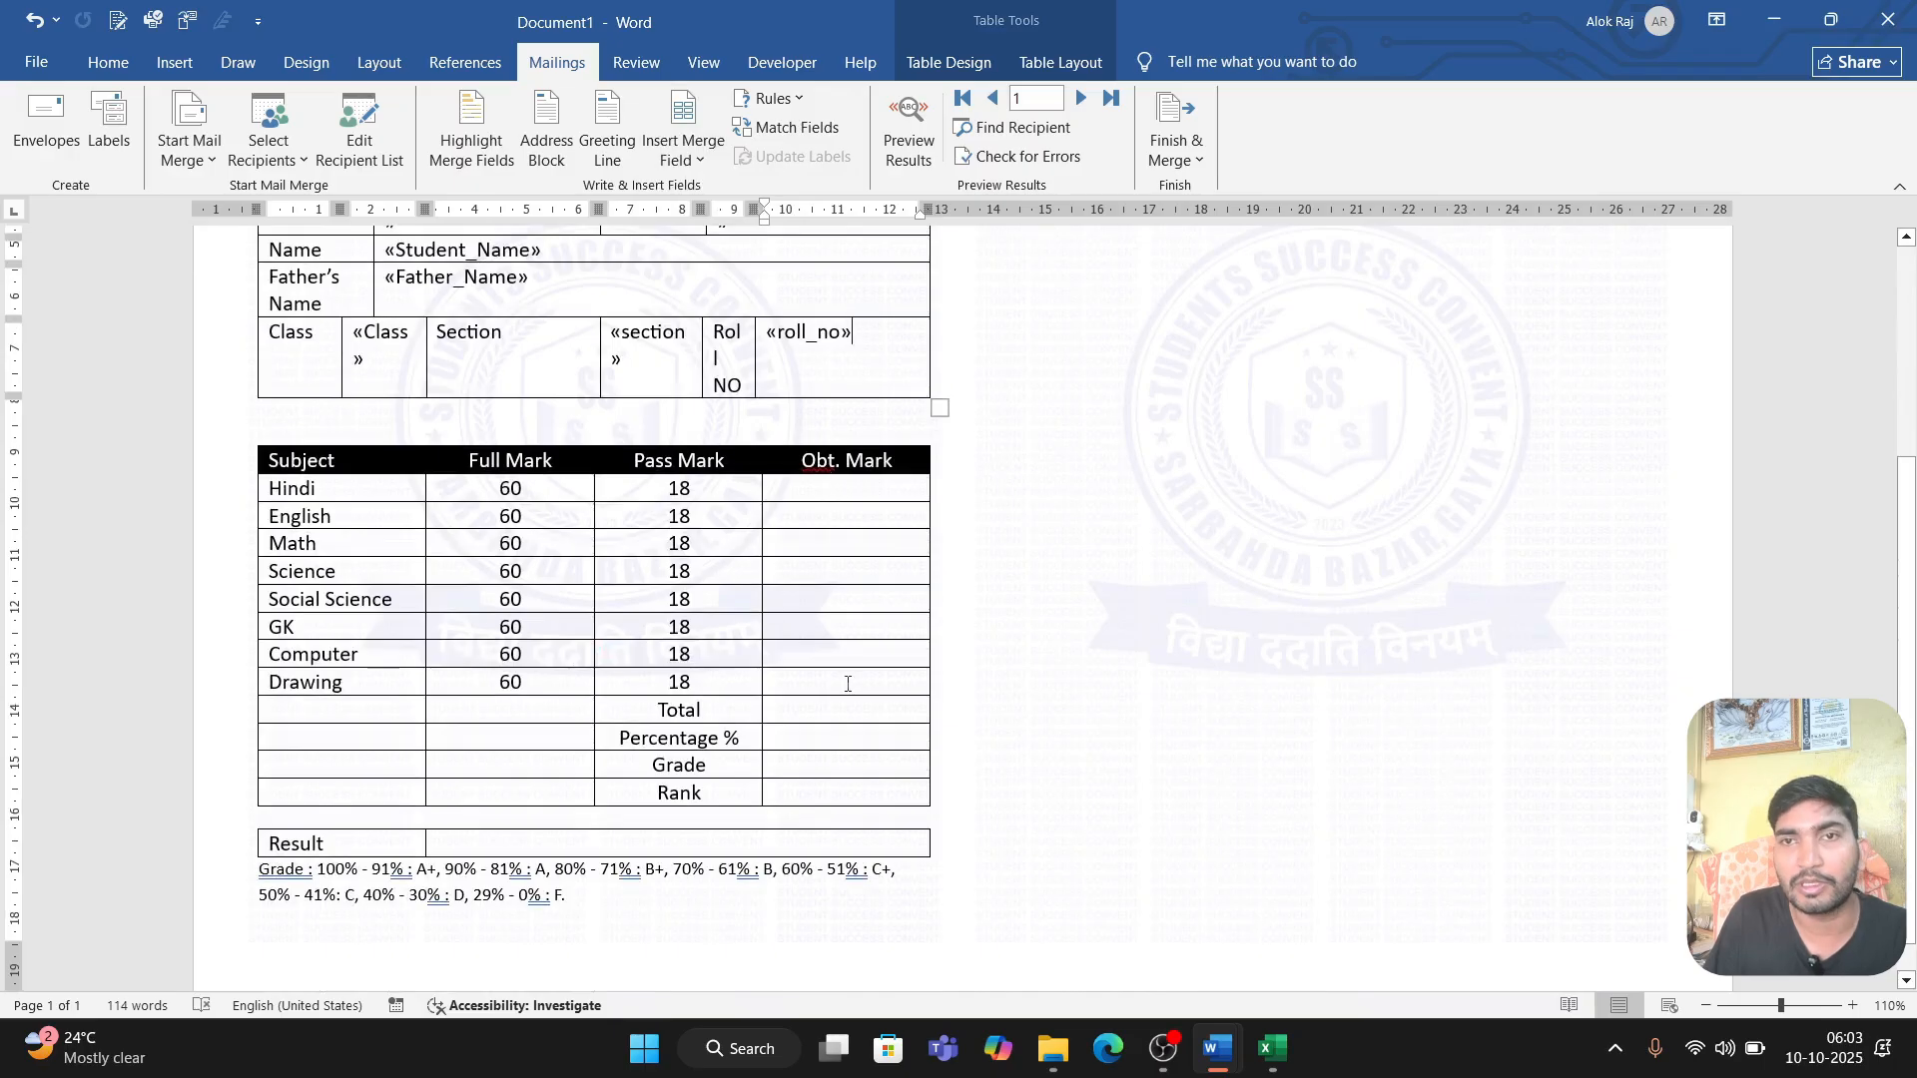
Step: Insert the rl_hindi merge field in the Obt. Mark cell of the Hindi row and the rl_english field in the English row
left_click(822, 486)
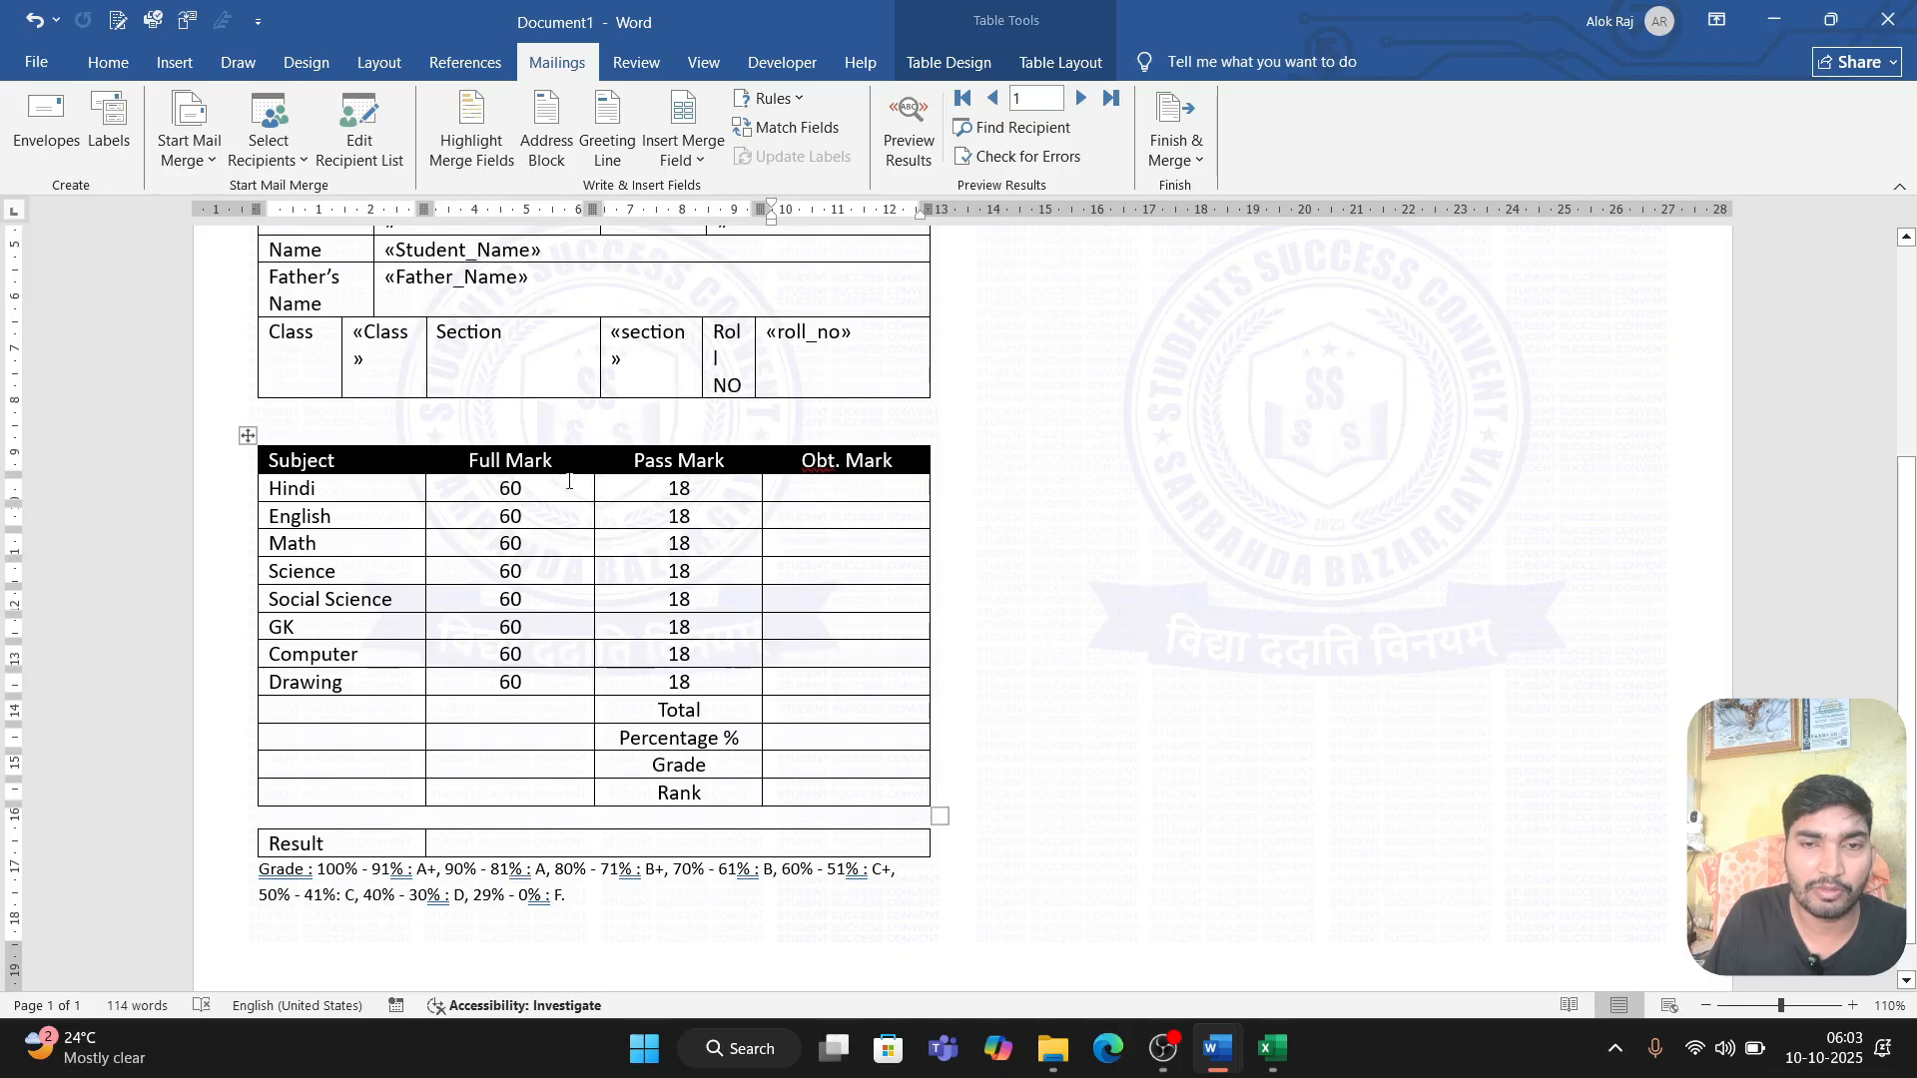
left_click(683, 150)
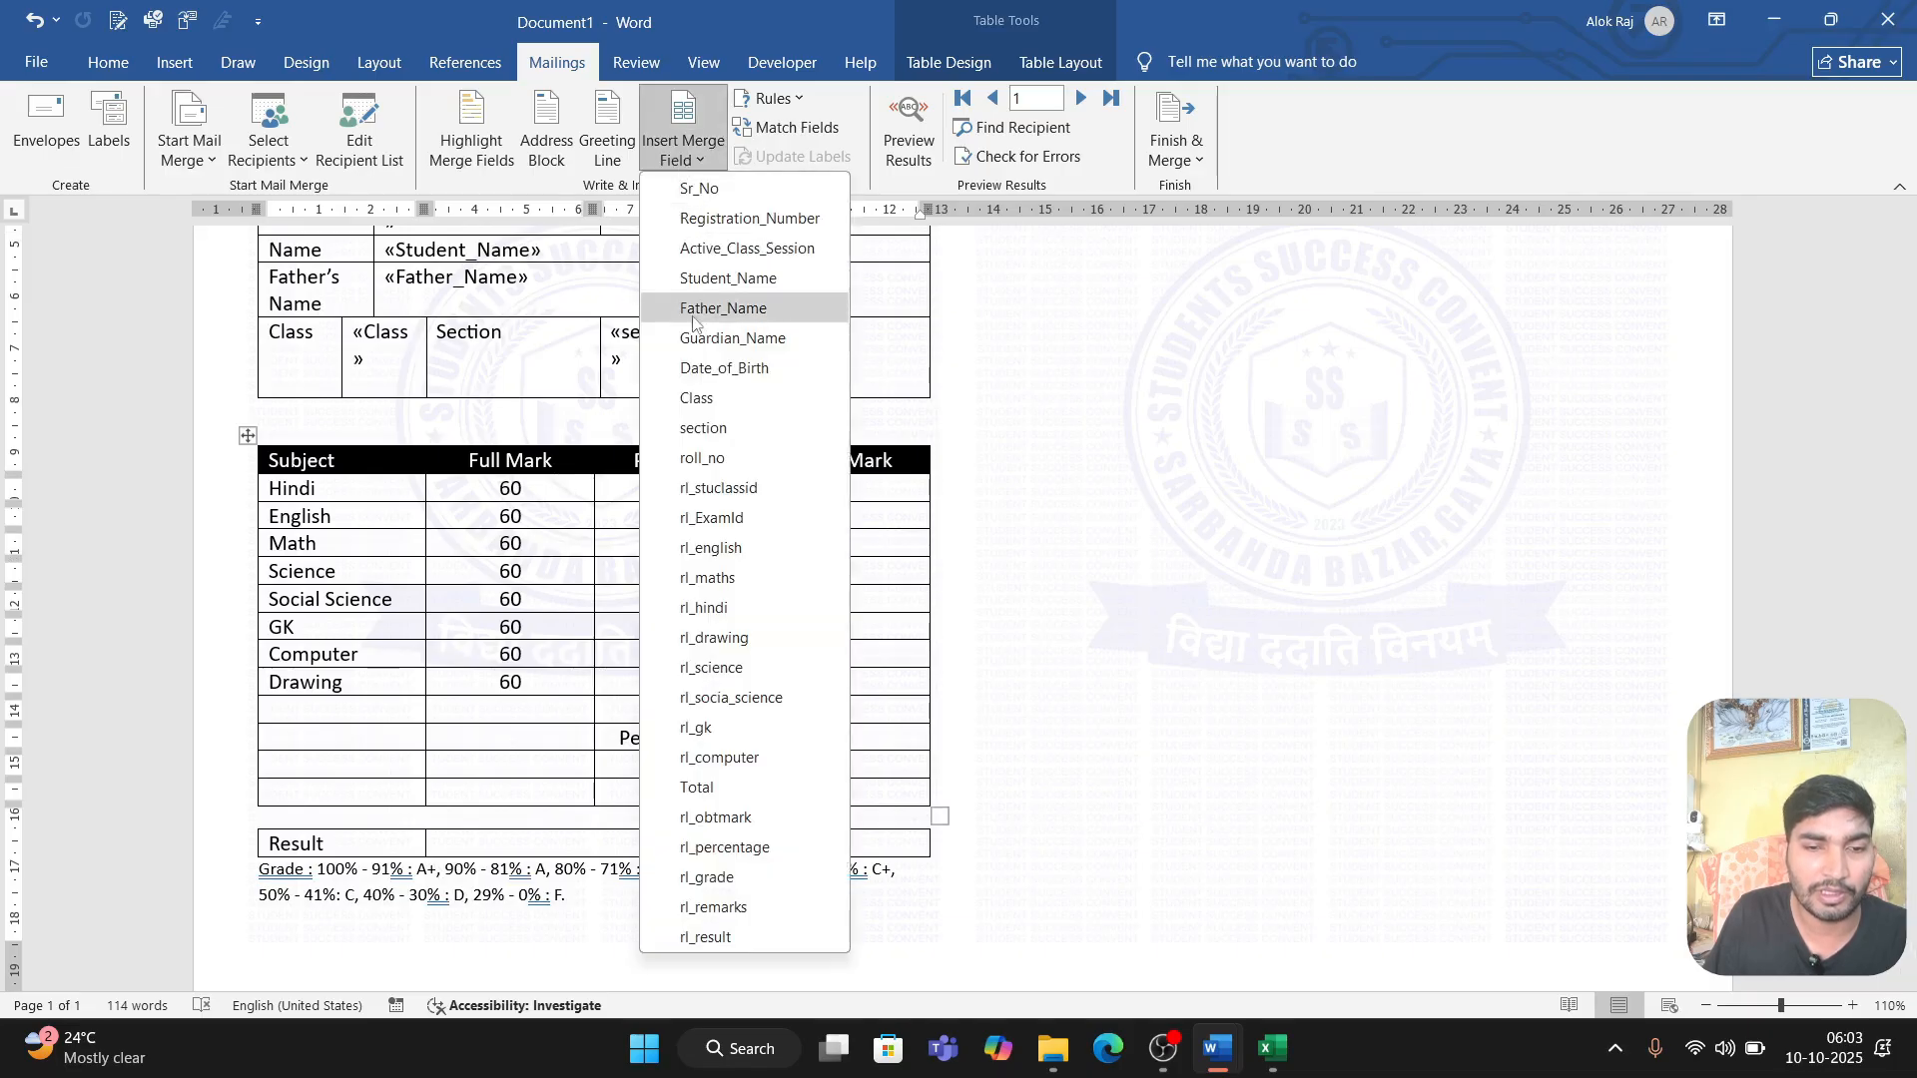
left_click(732, 609)
left_click(833, 512)
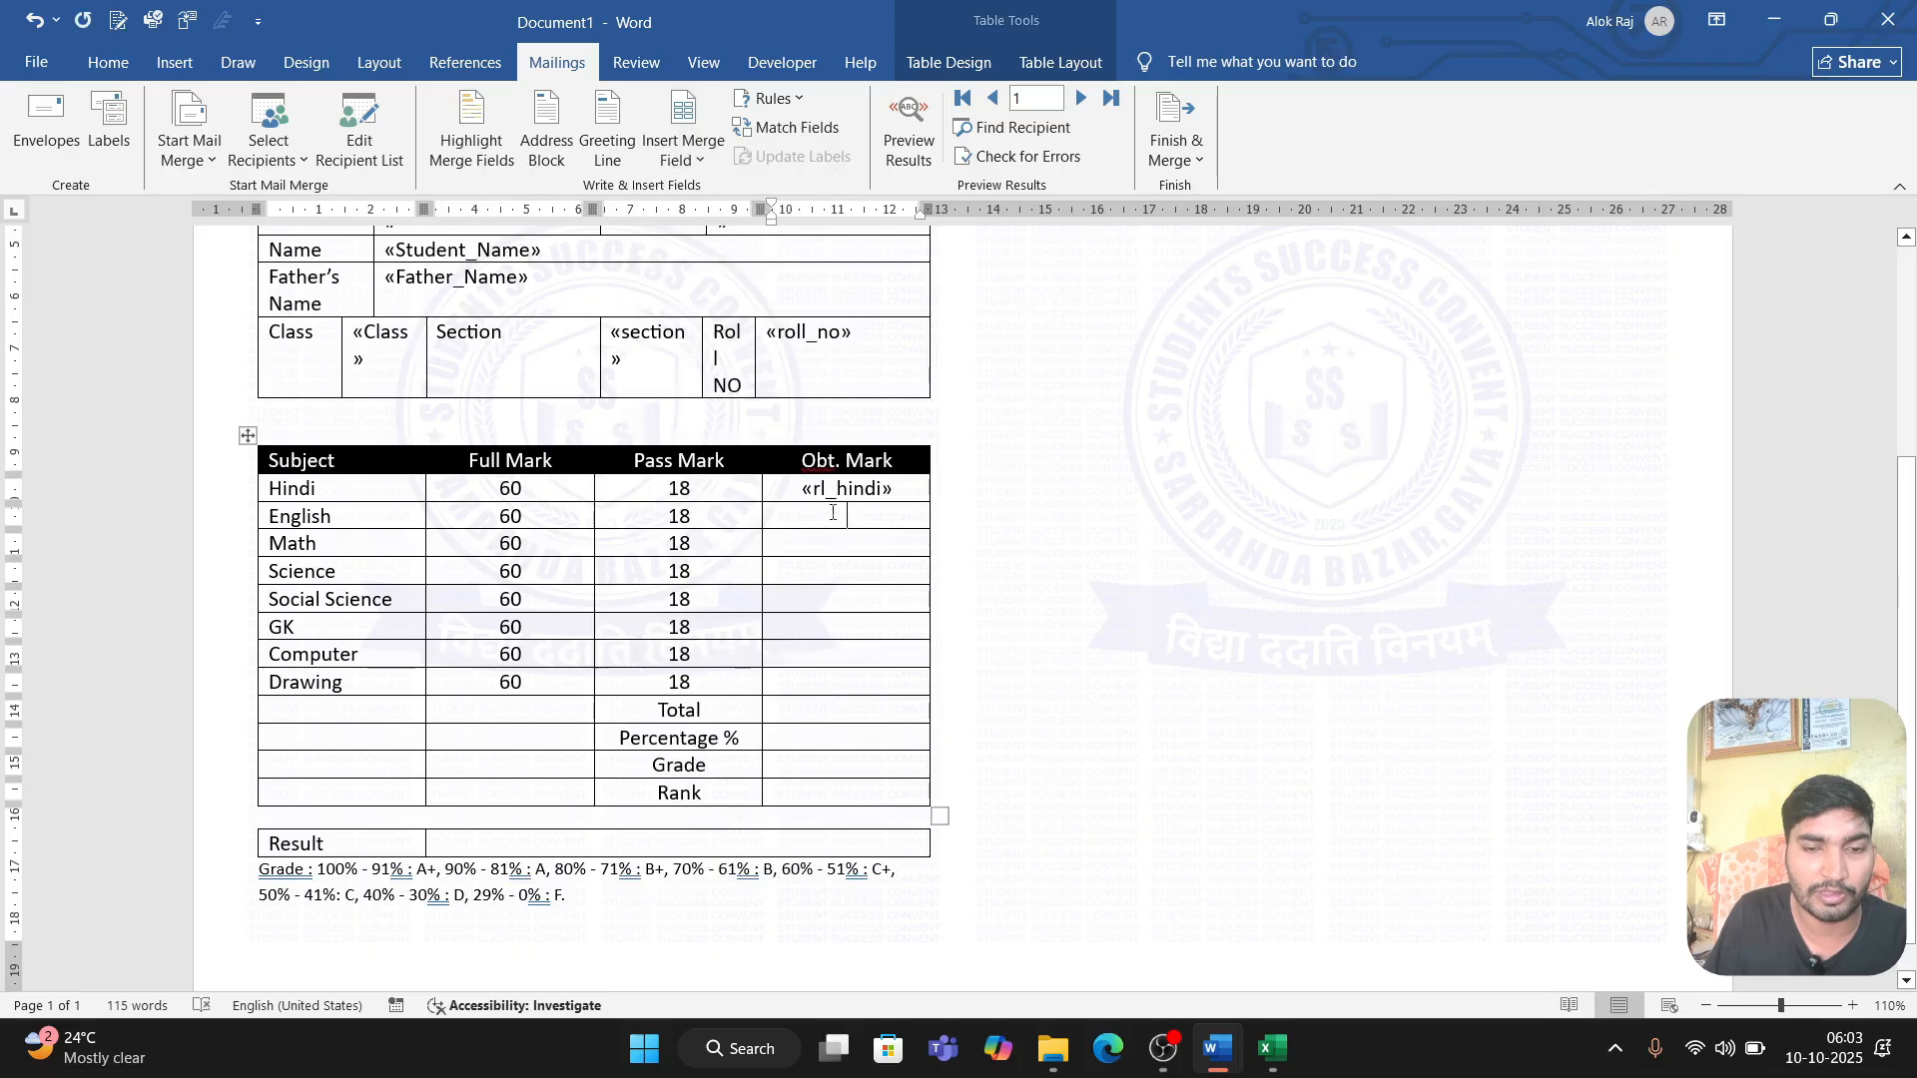
left_click(683, 150)
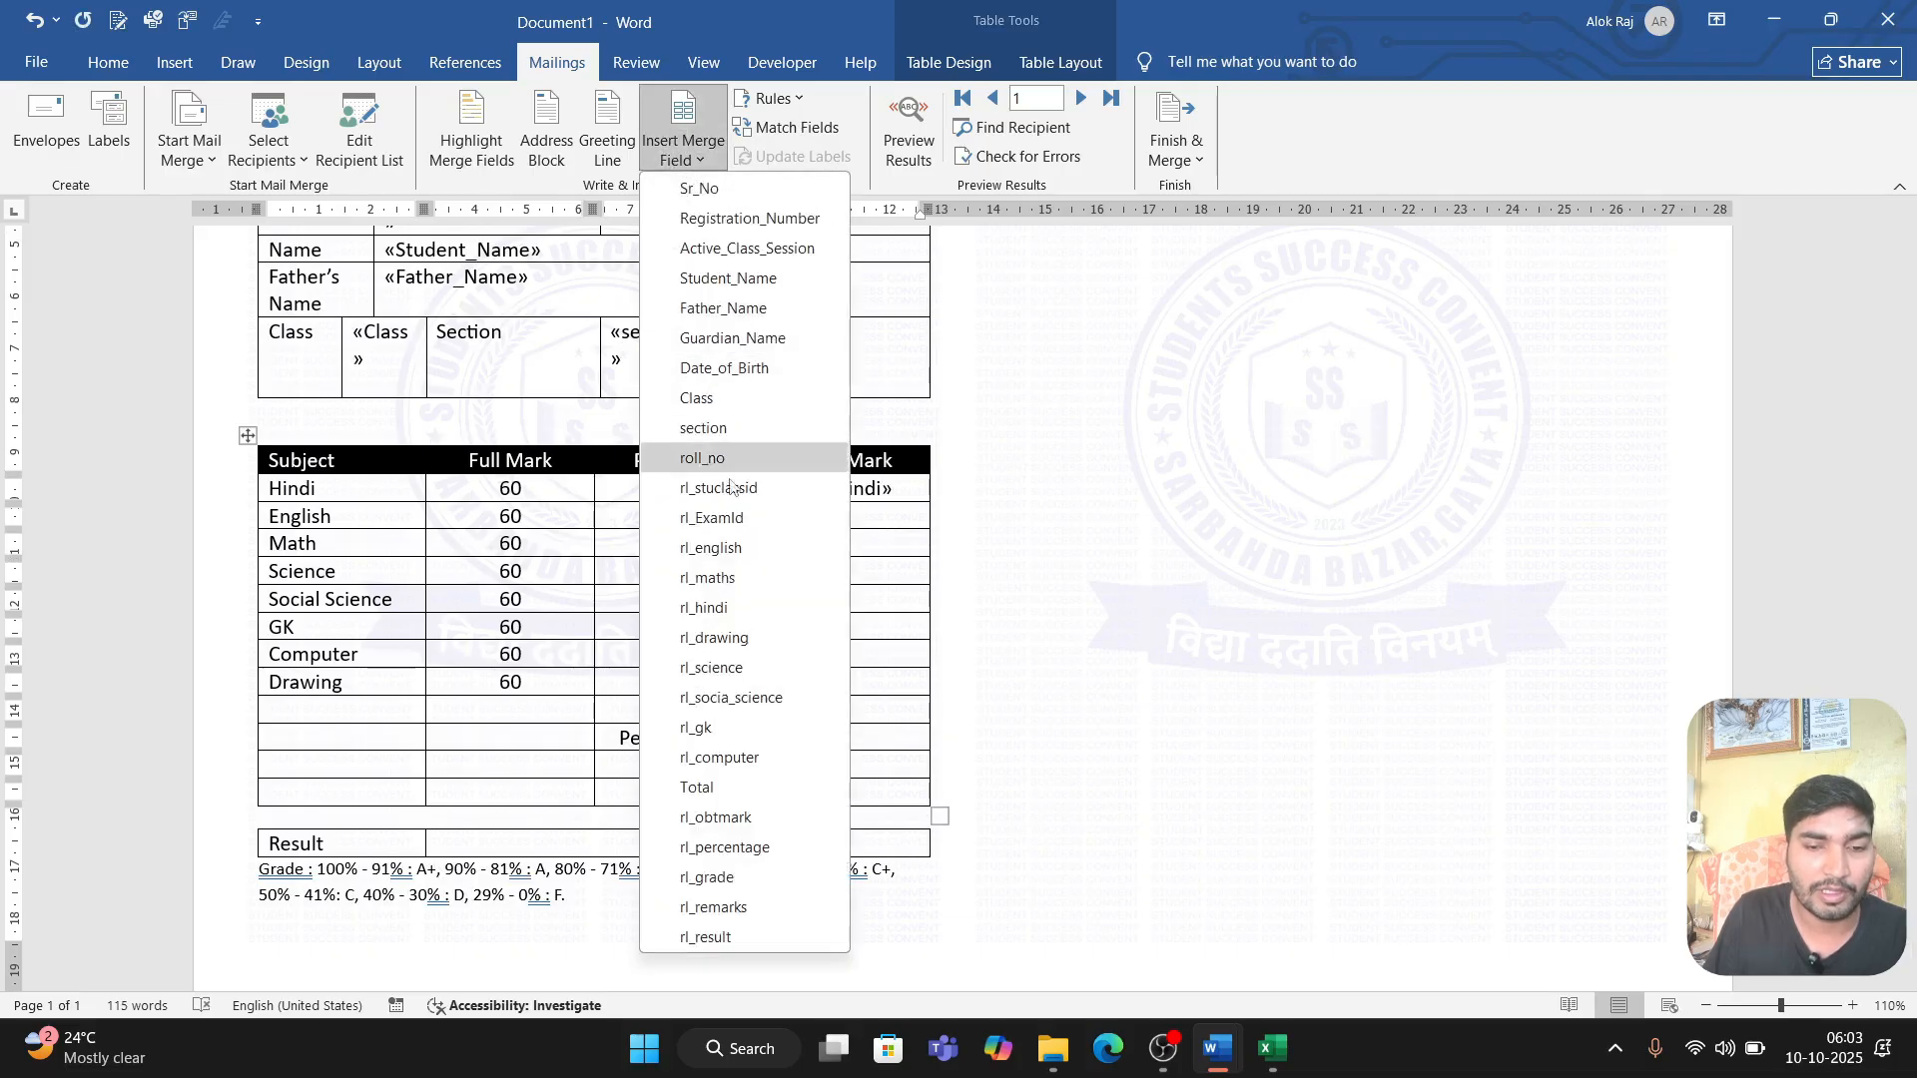
left_click(734, 548)
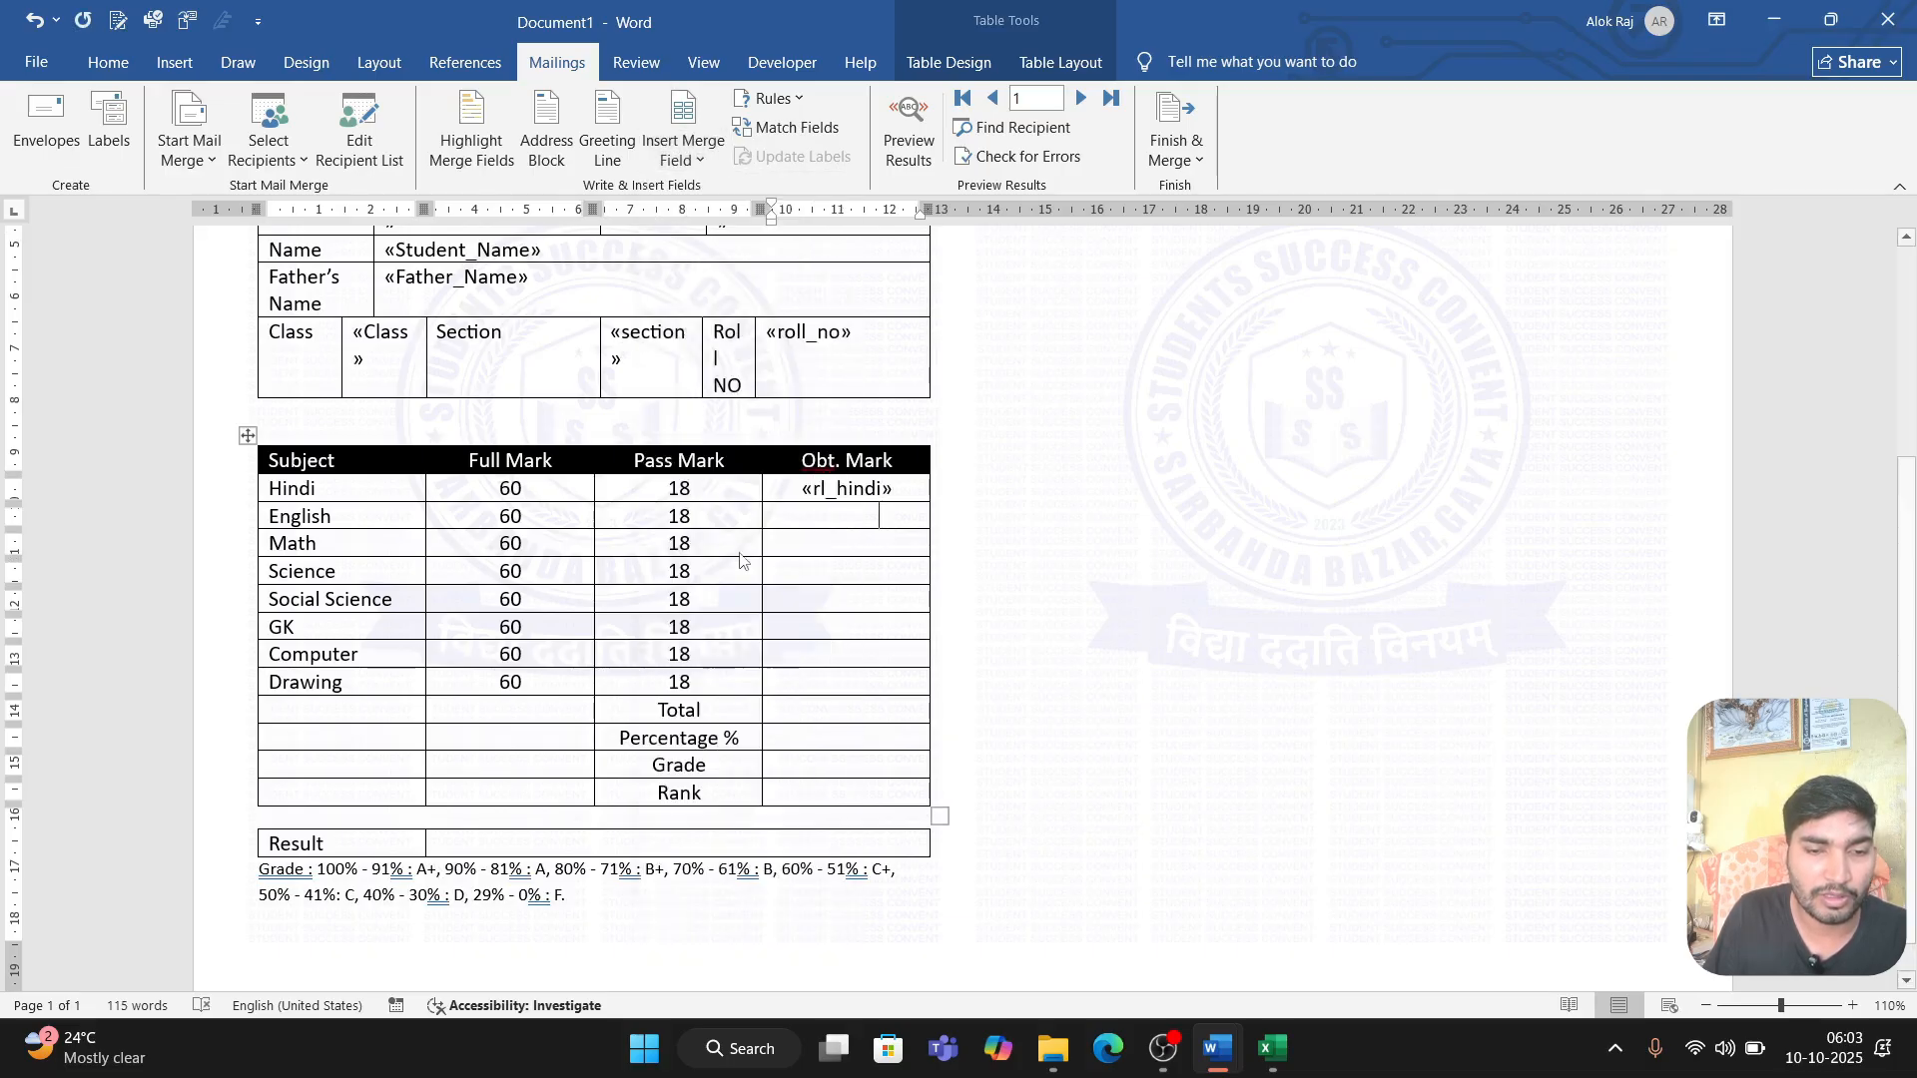
Step: Insert the rl_maths merge field as the obtained mark for Math and the rl_science field for Science
left_click(826, 539)
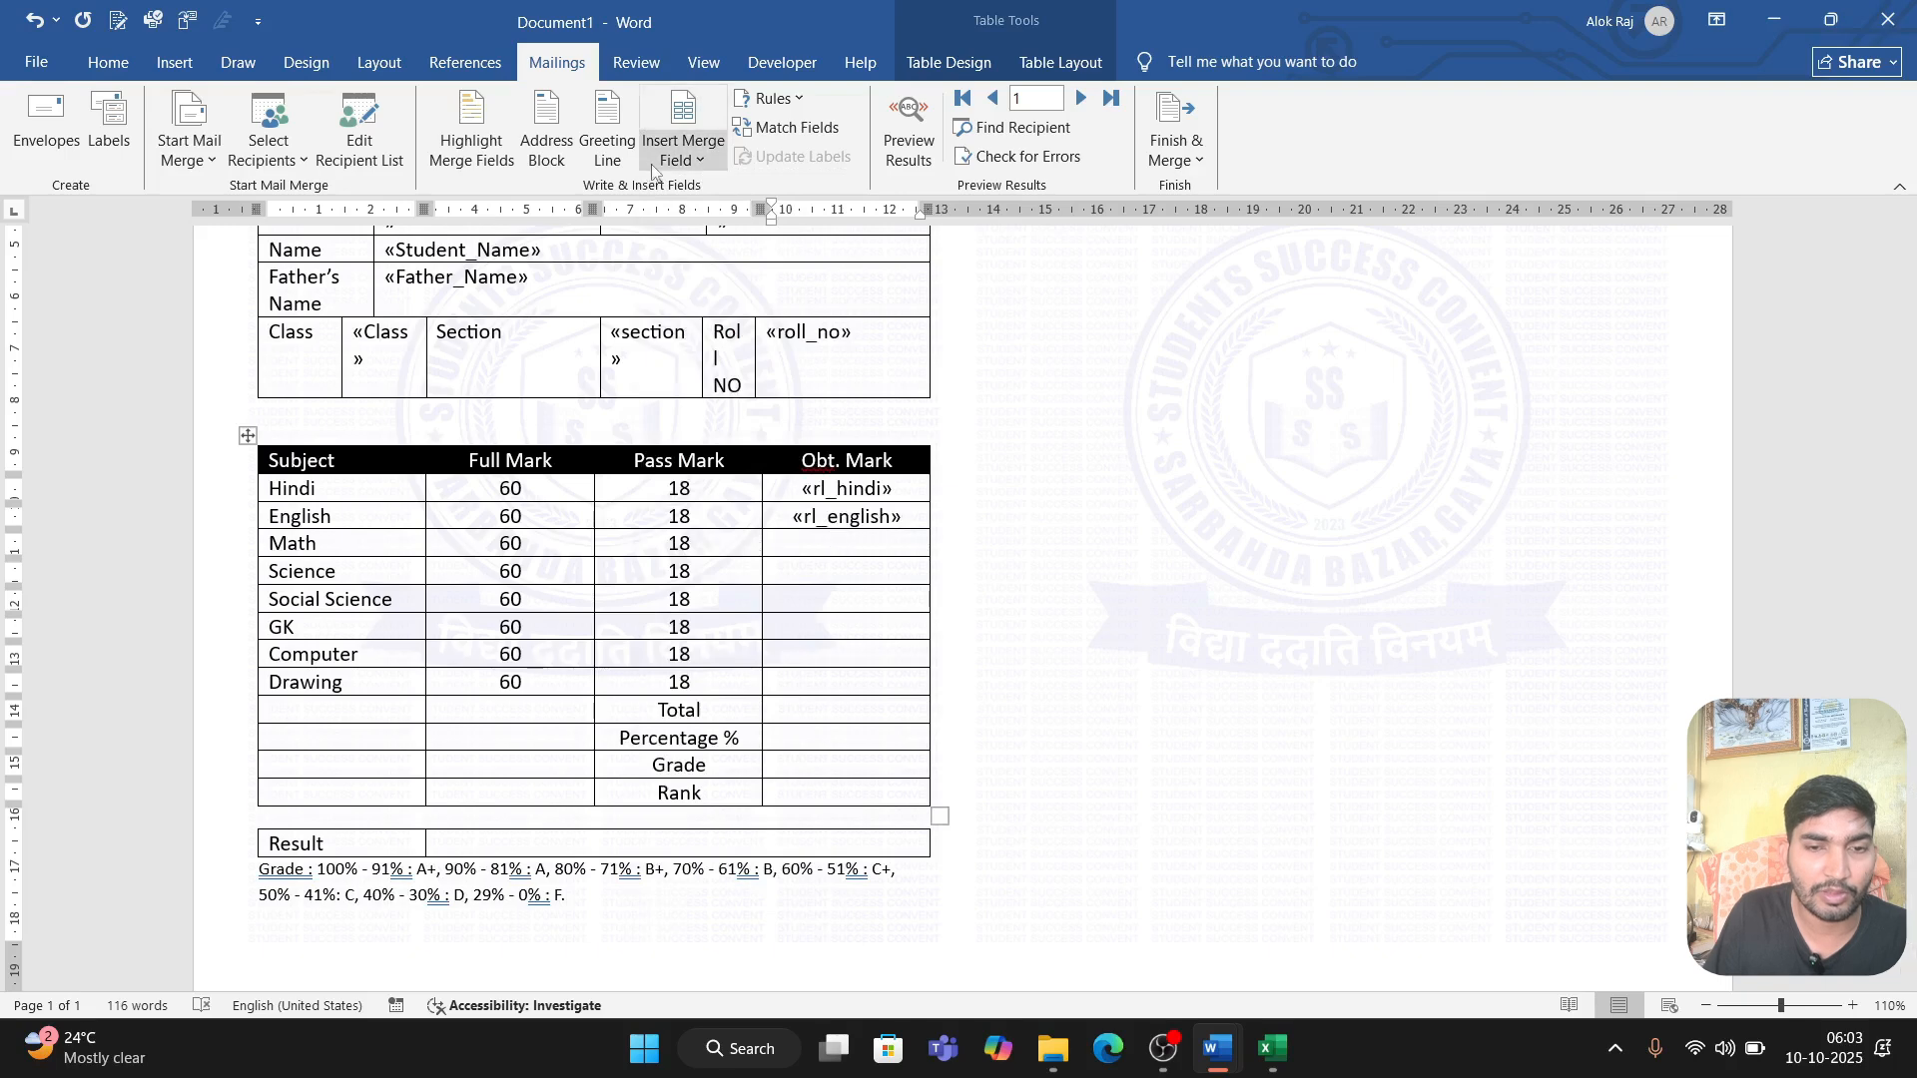
left_click(683, 150)
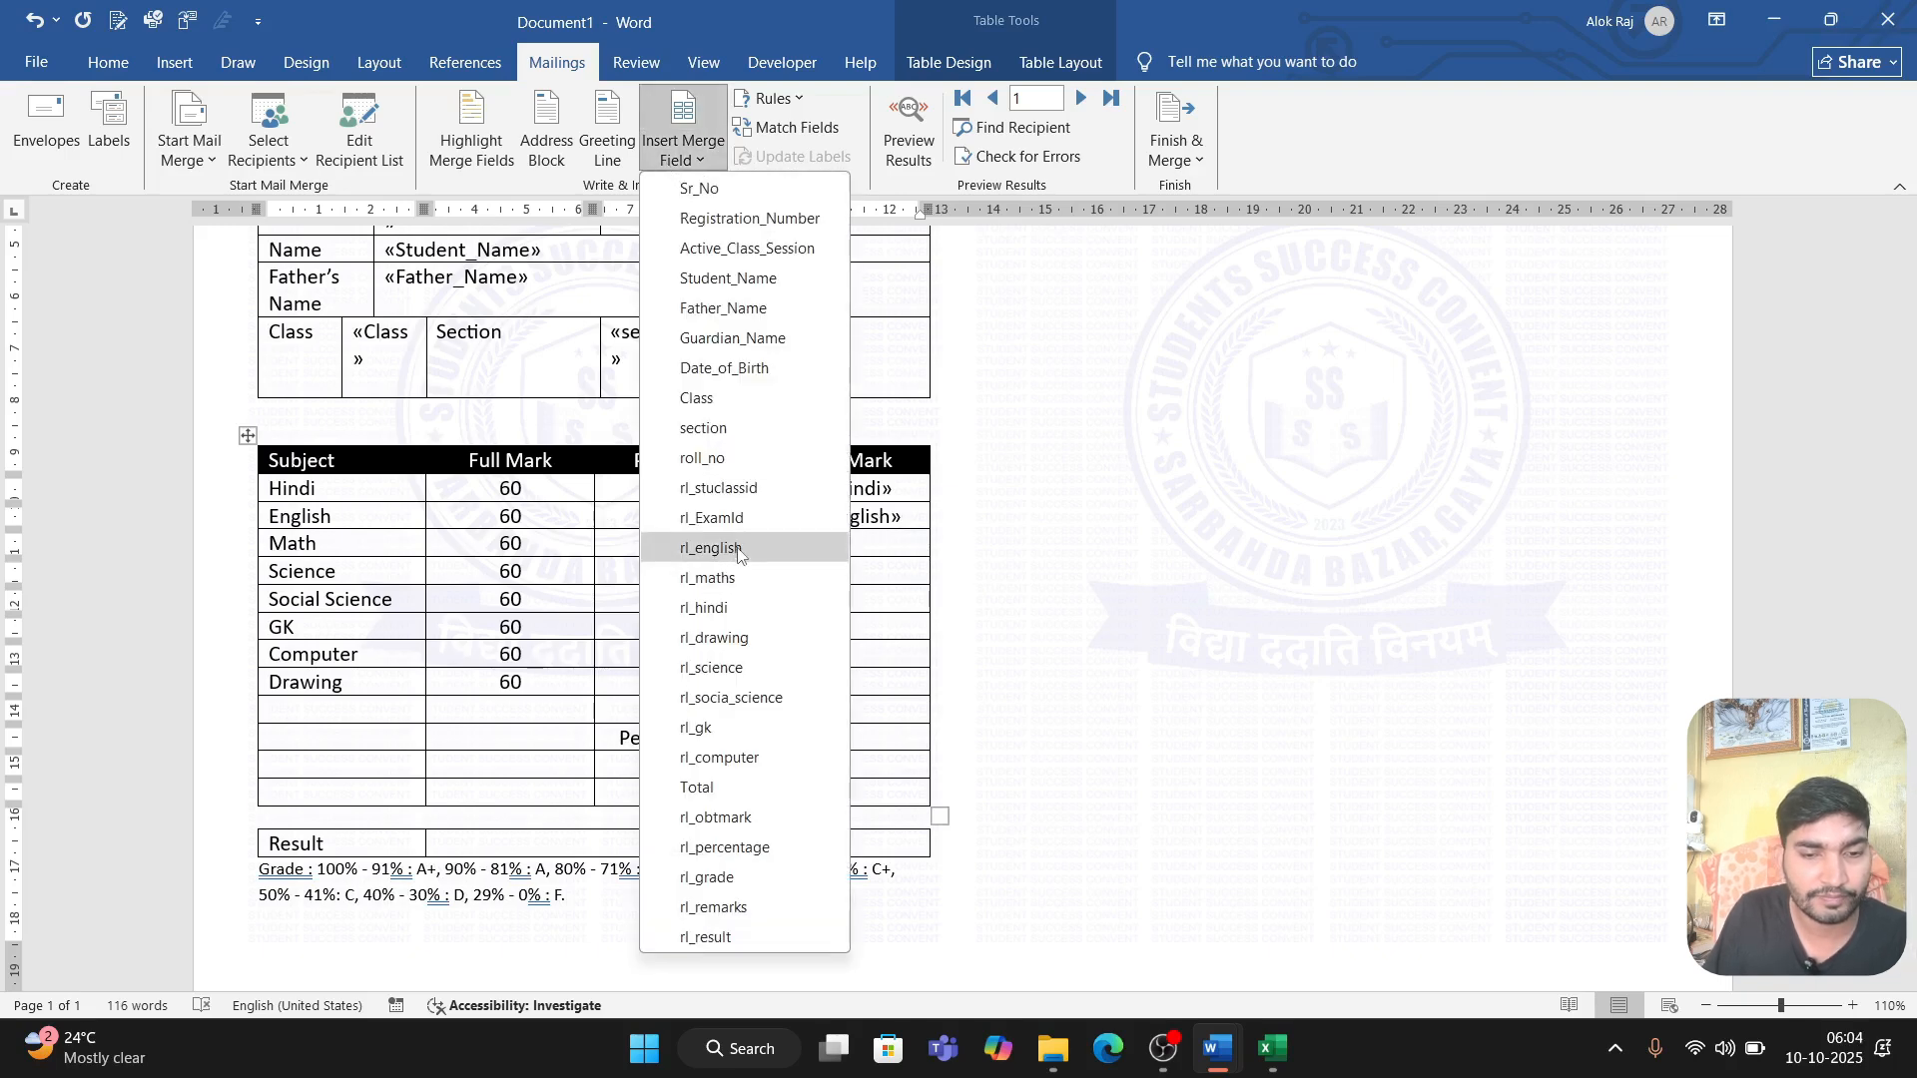
left_click(743, 579)
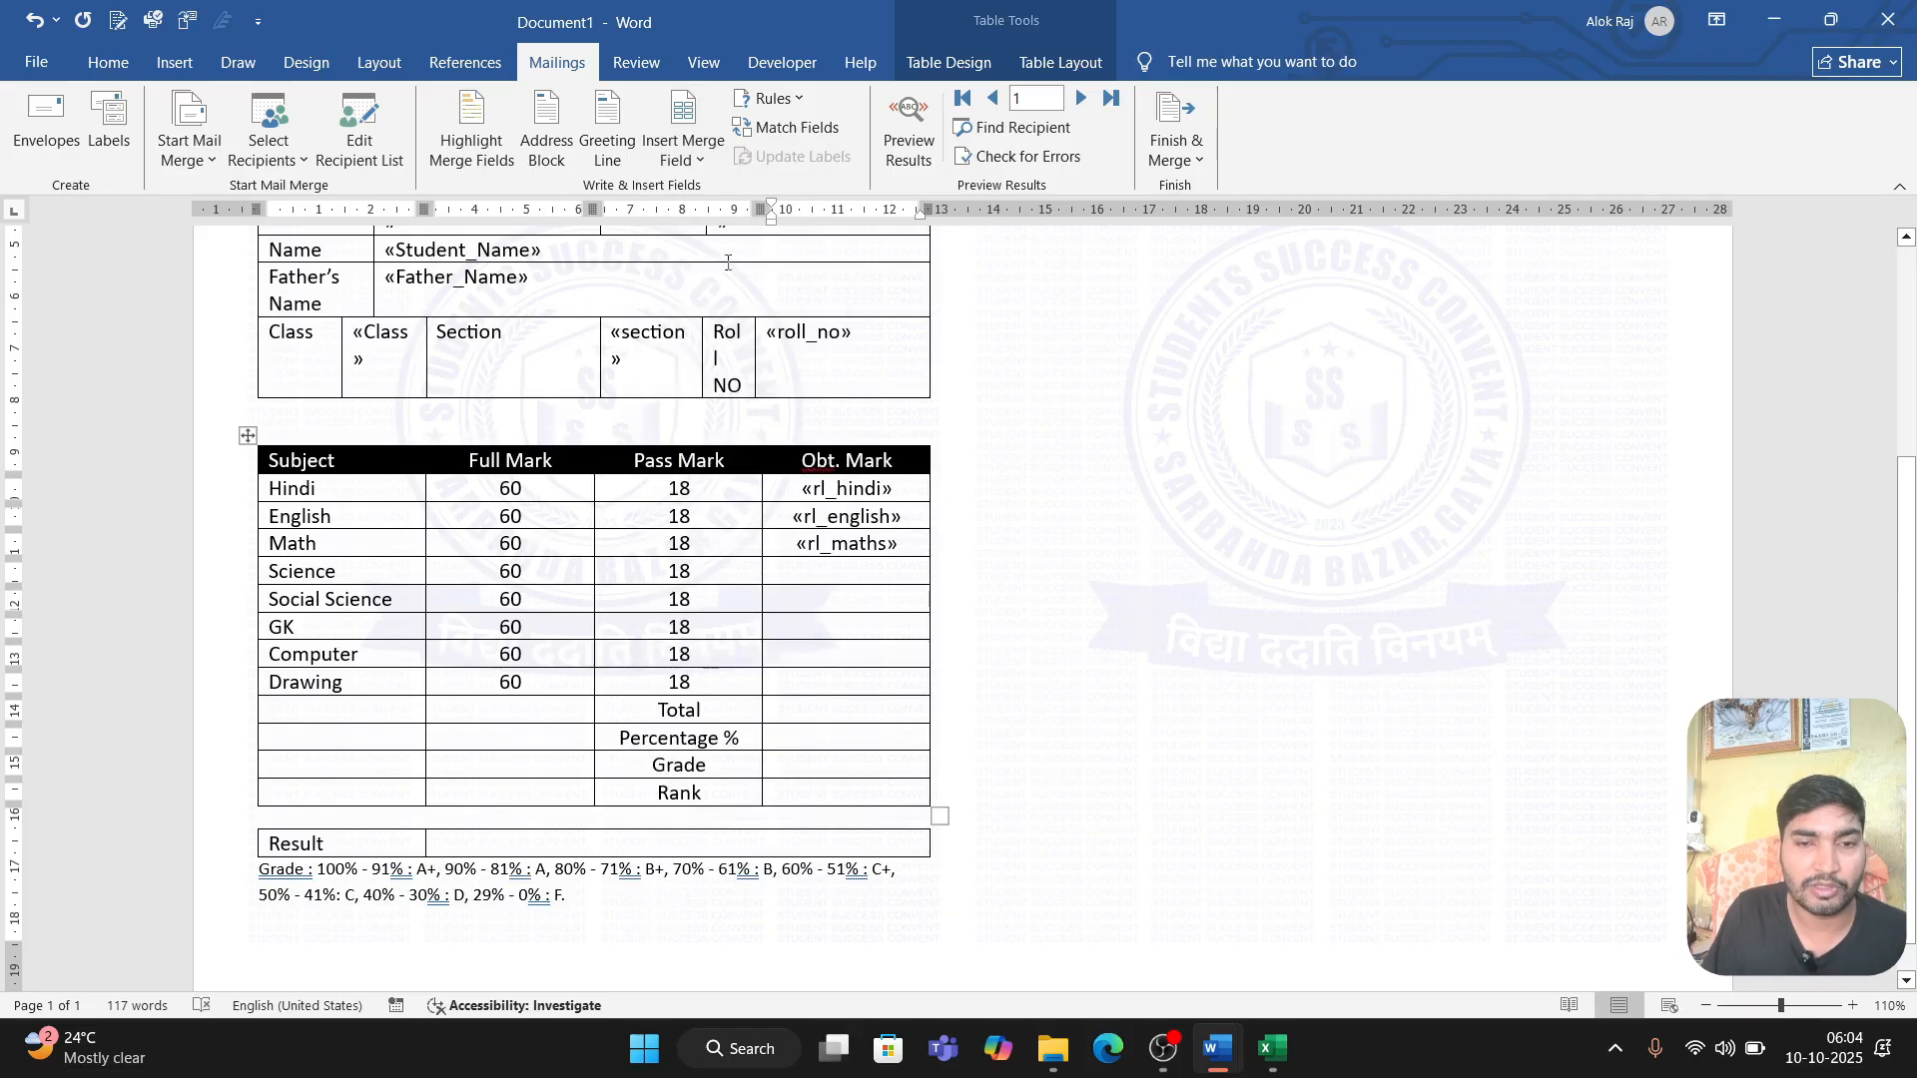
left_click(683, 140)
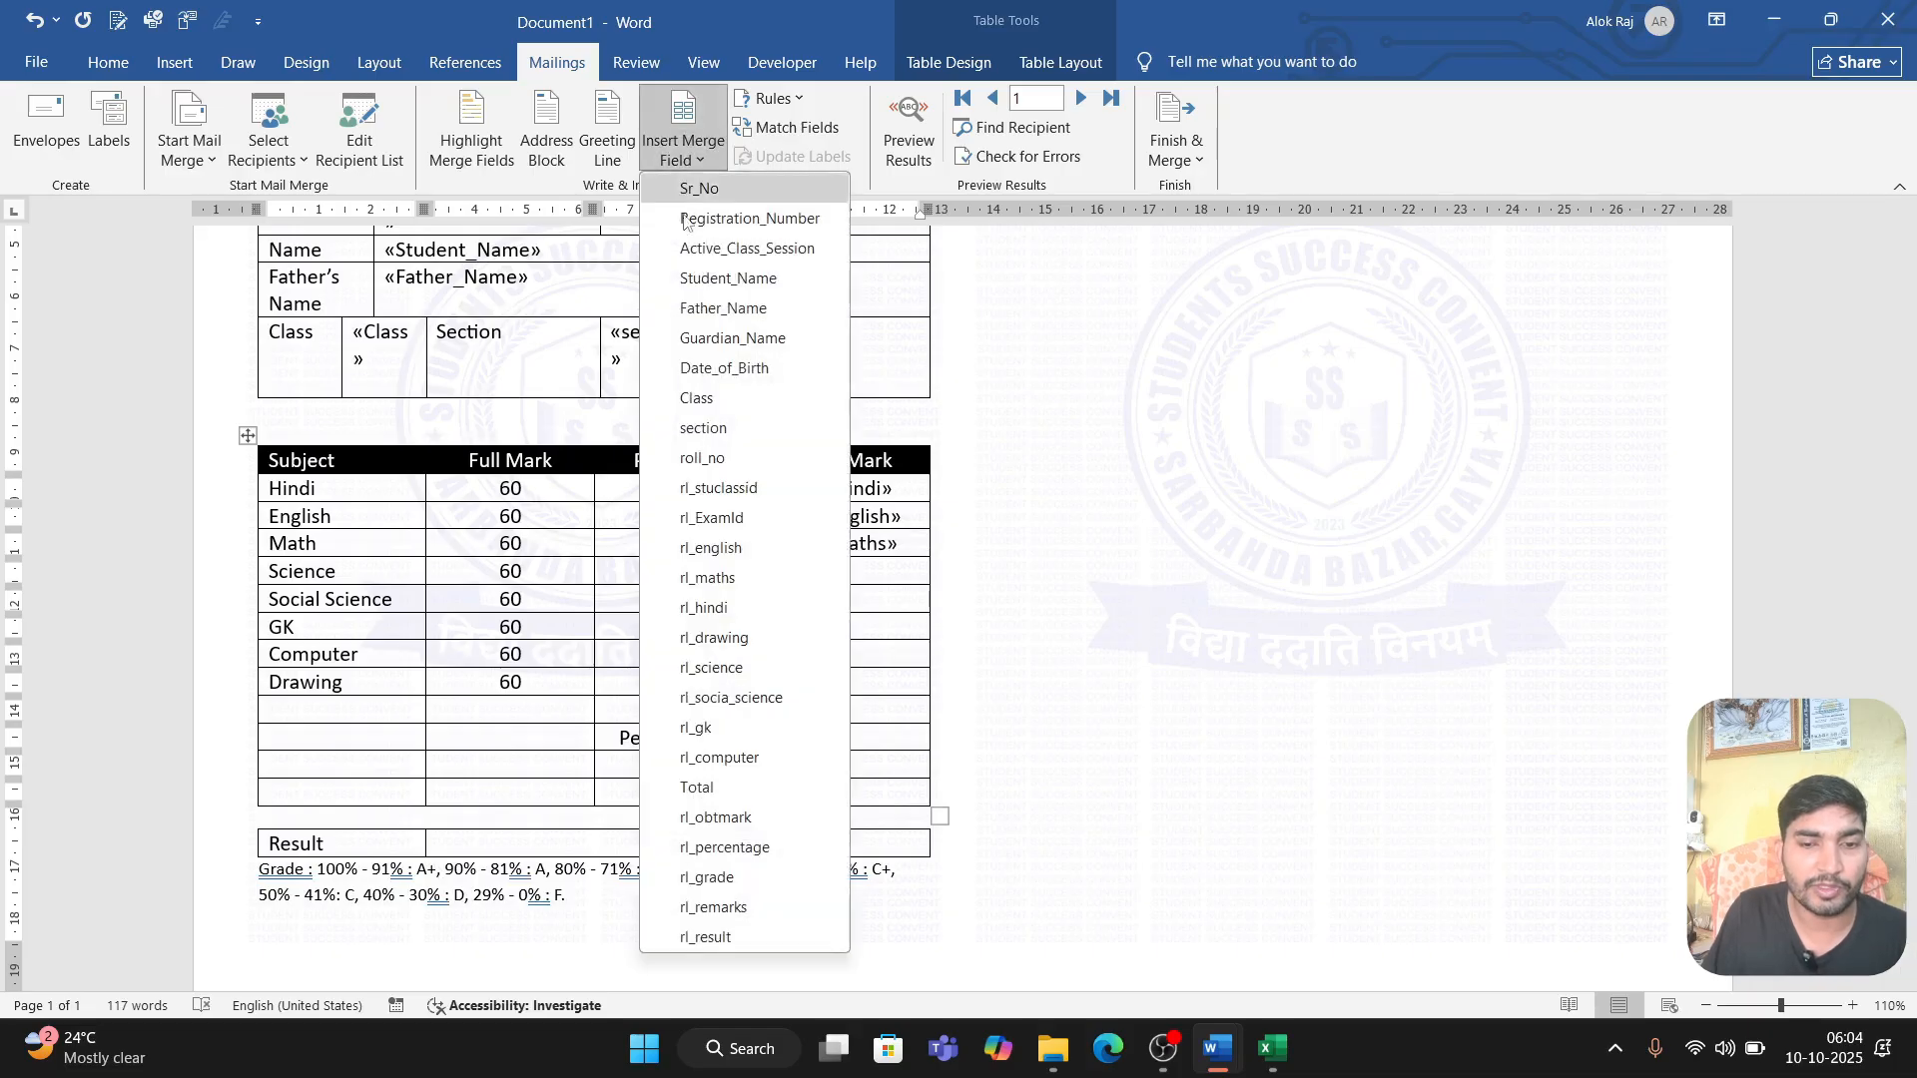
left_click(732, 667)
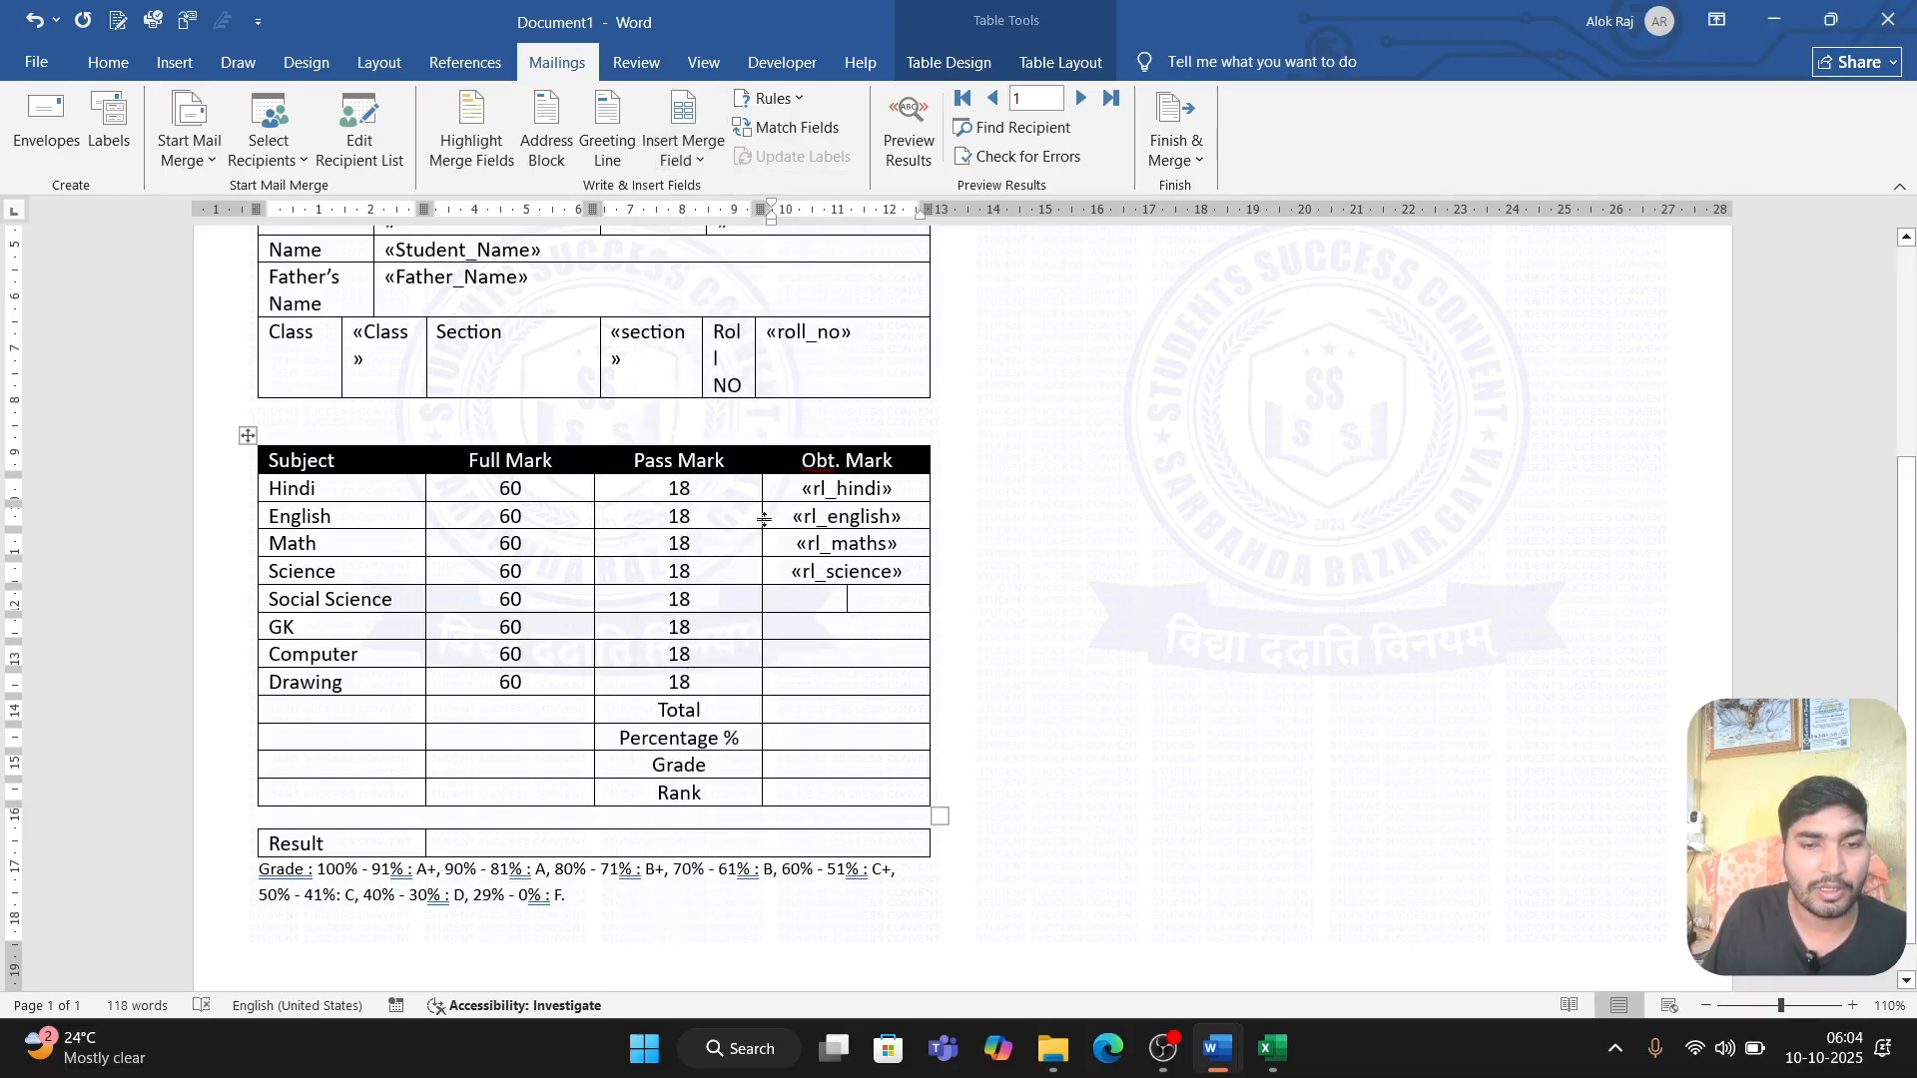
Step: Insert the rl_socia_science merge field as the obtained mark for Social Science and the rl_gk field for GK
left_click(683, 140)
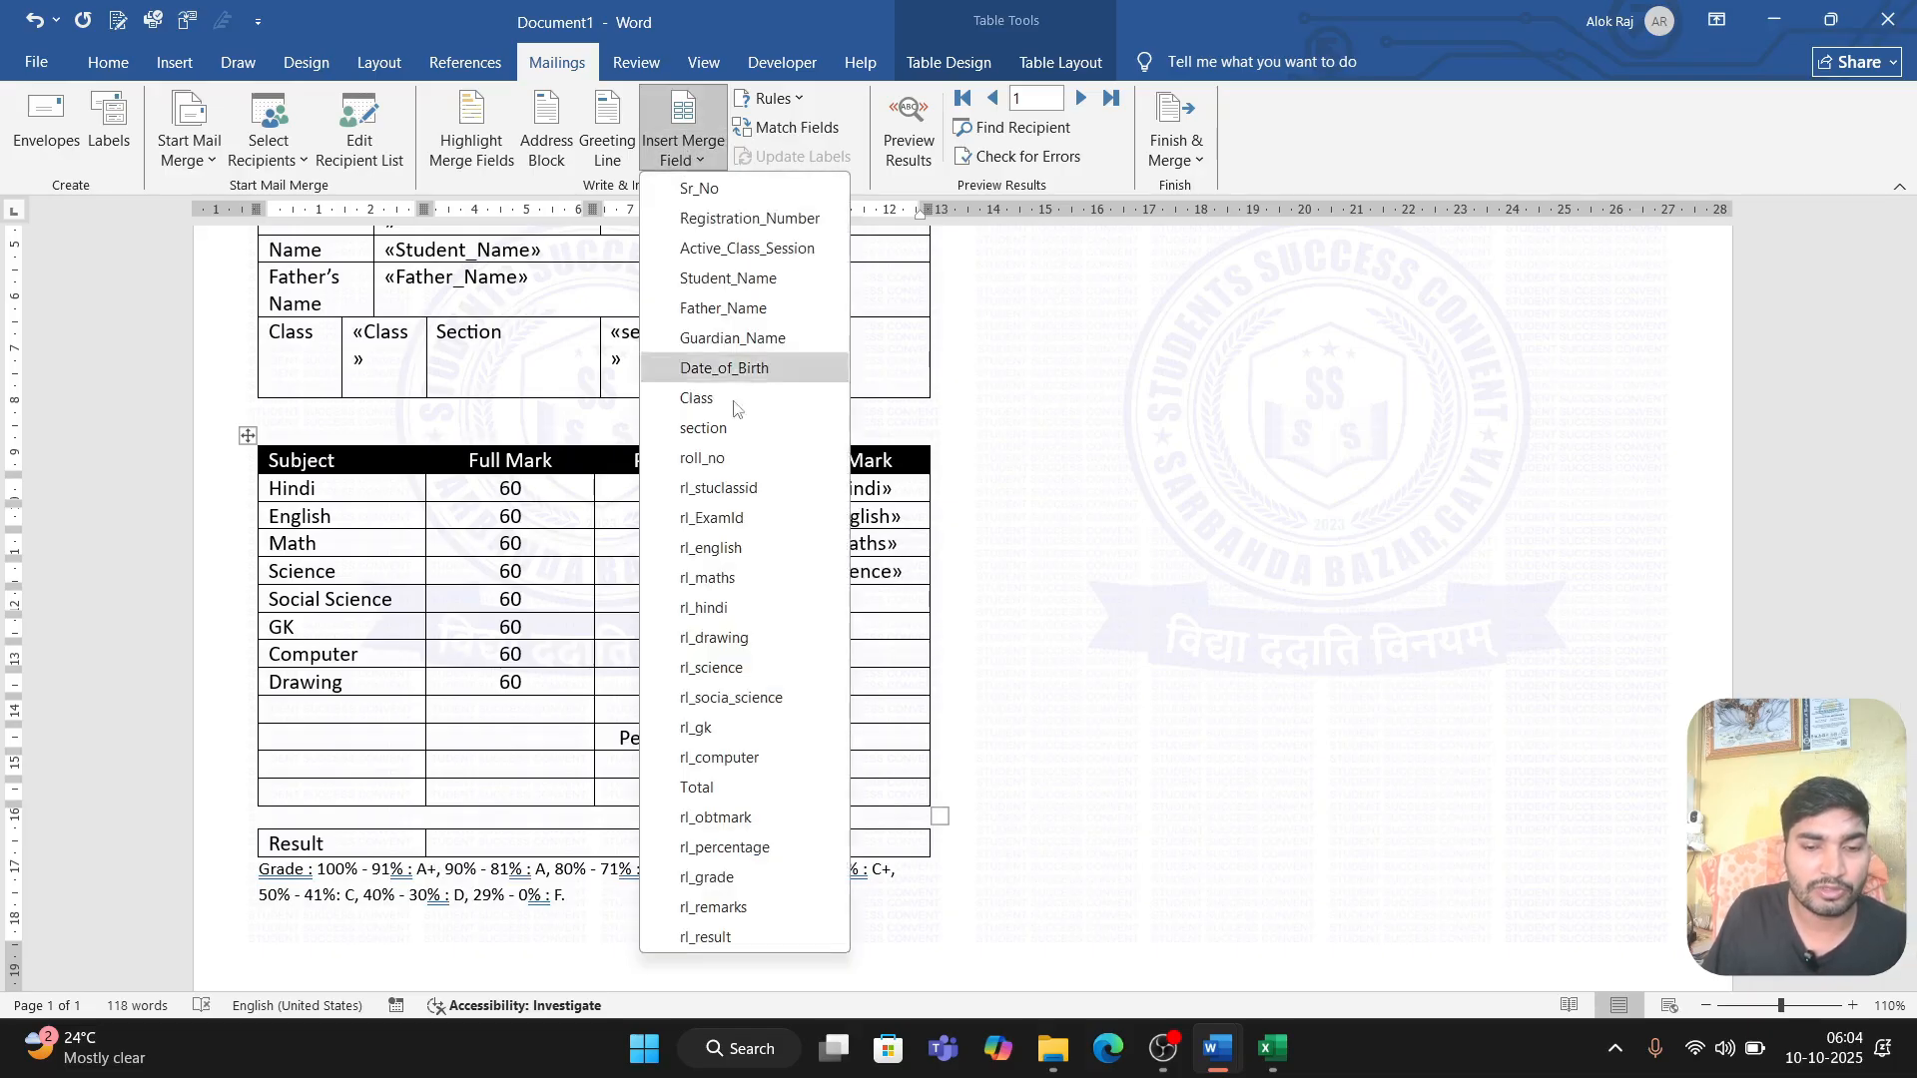
left_click(751, 697)
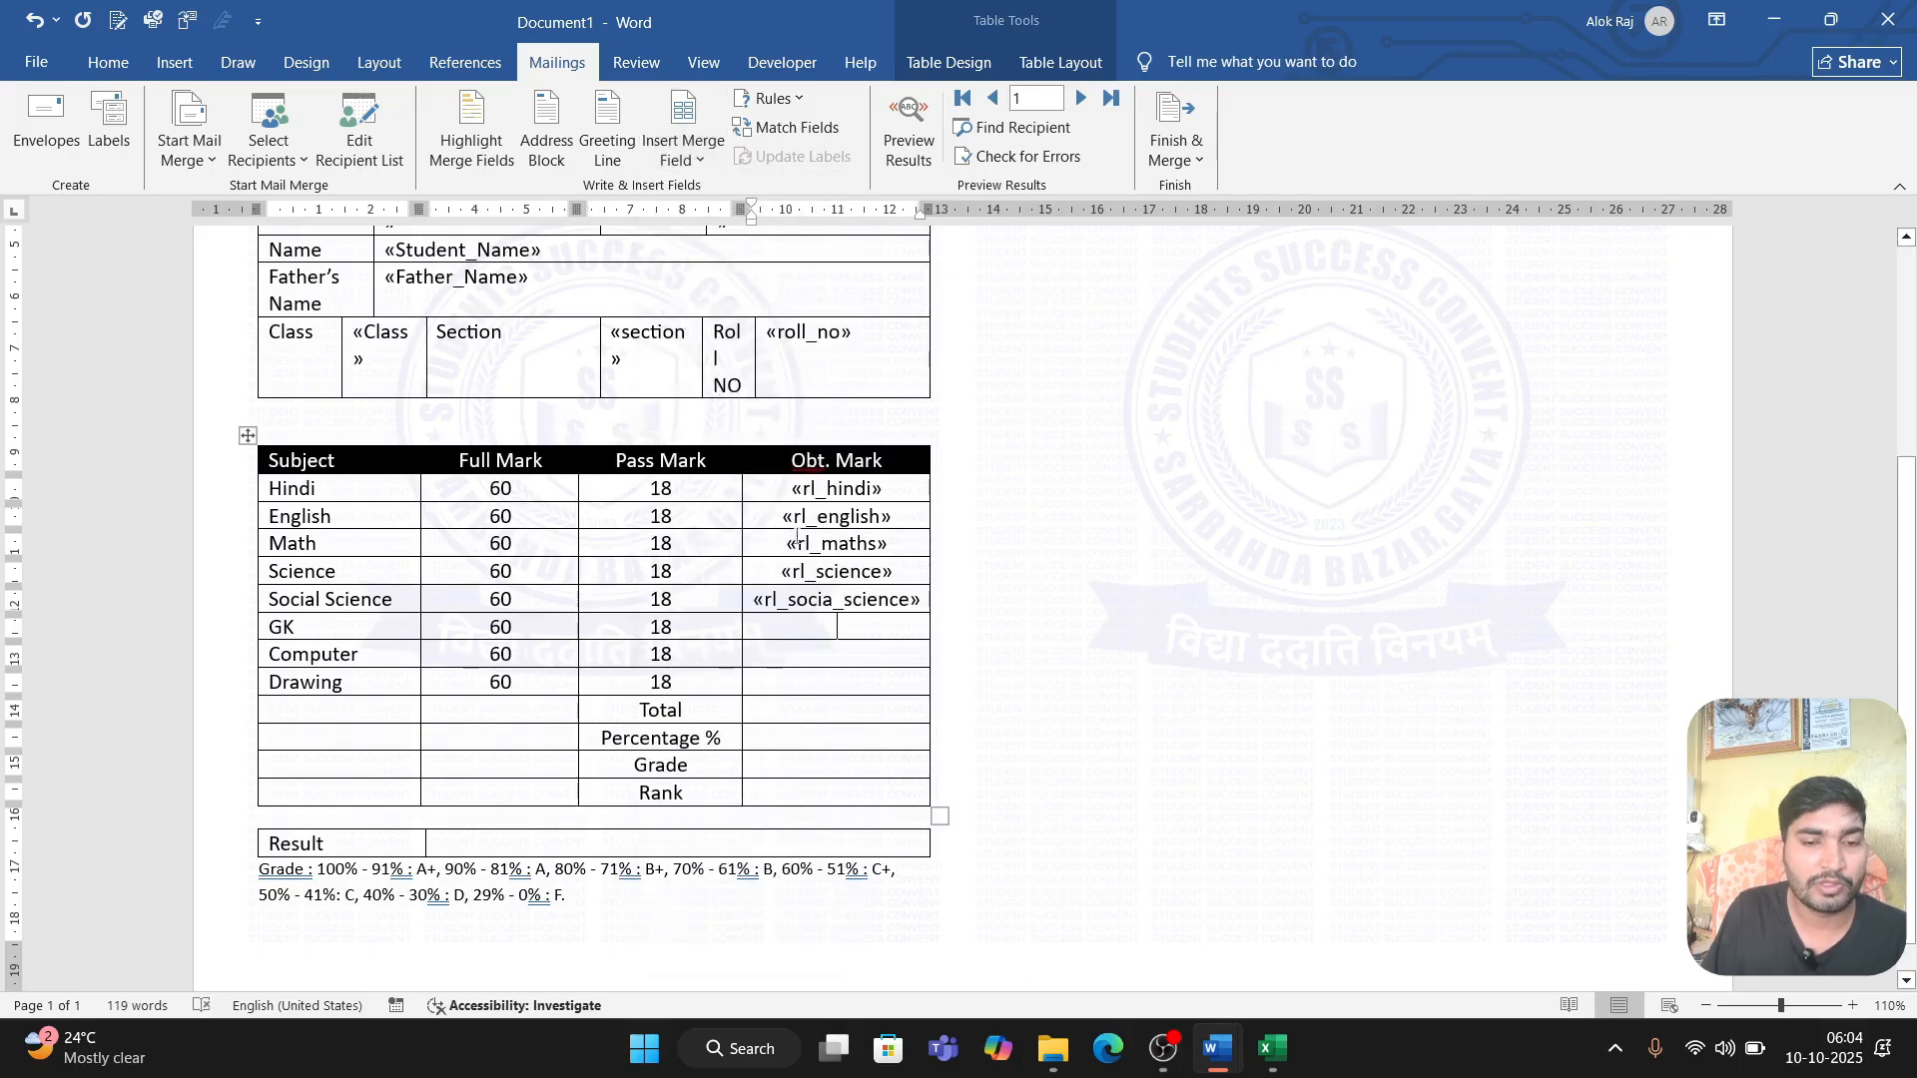
left_click(683, 150)
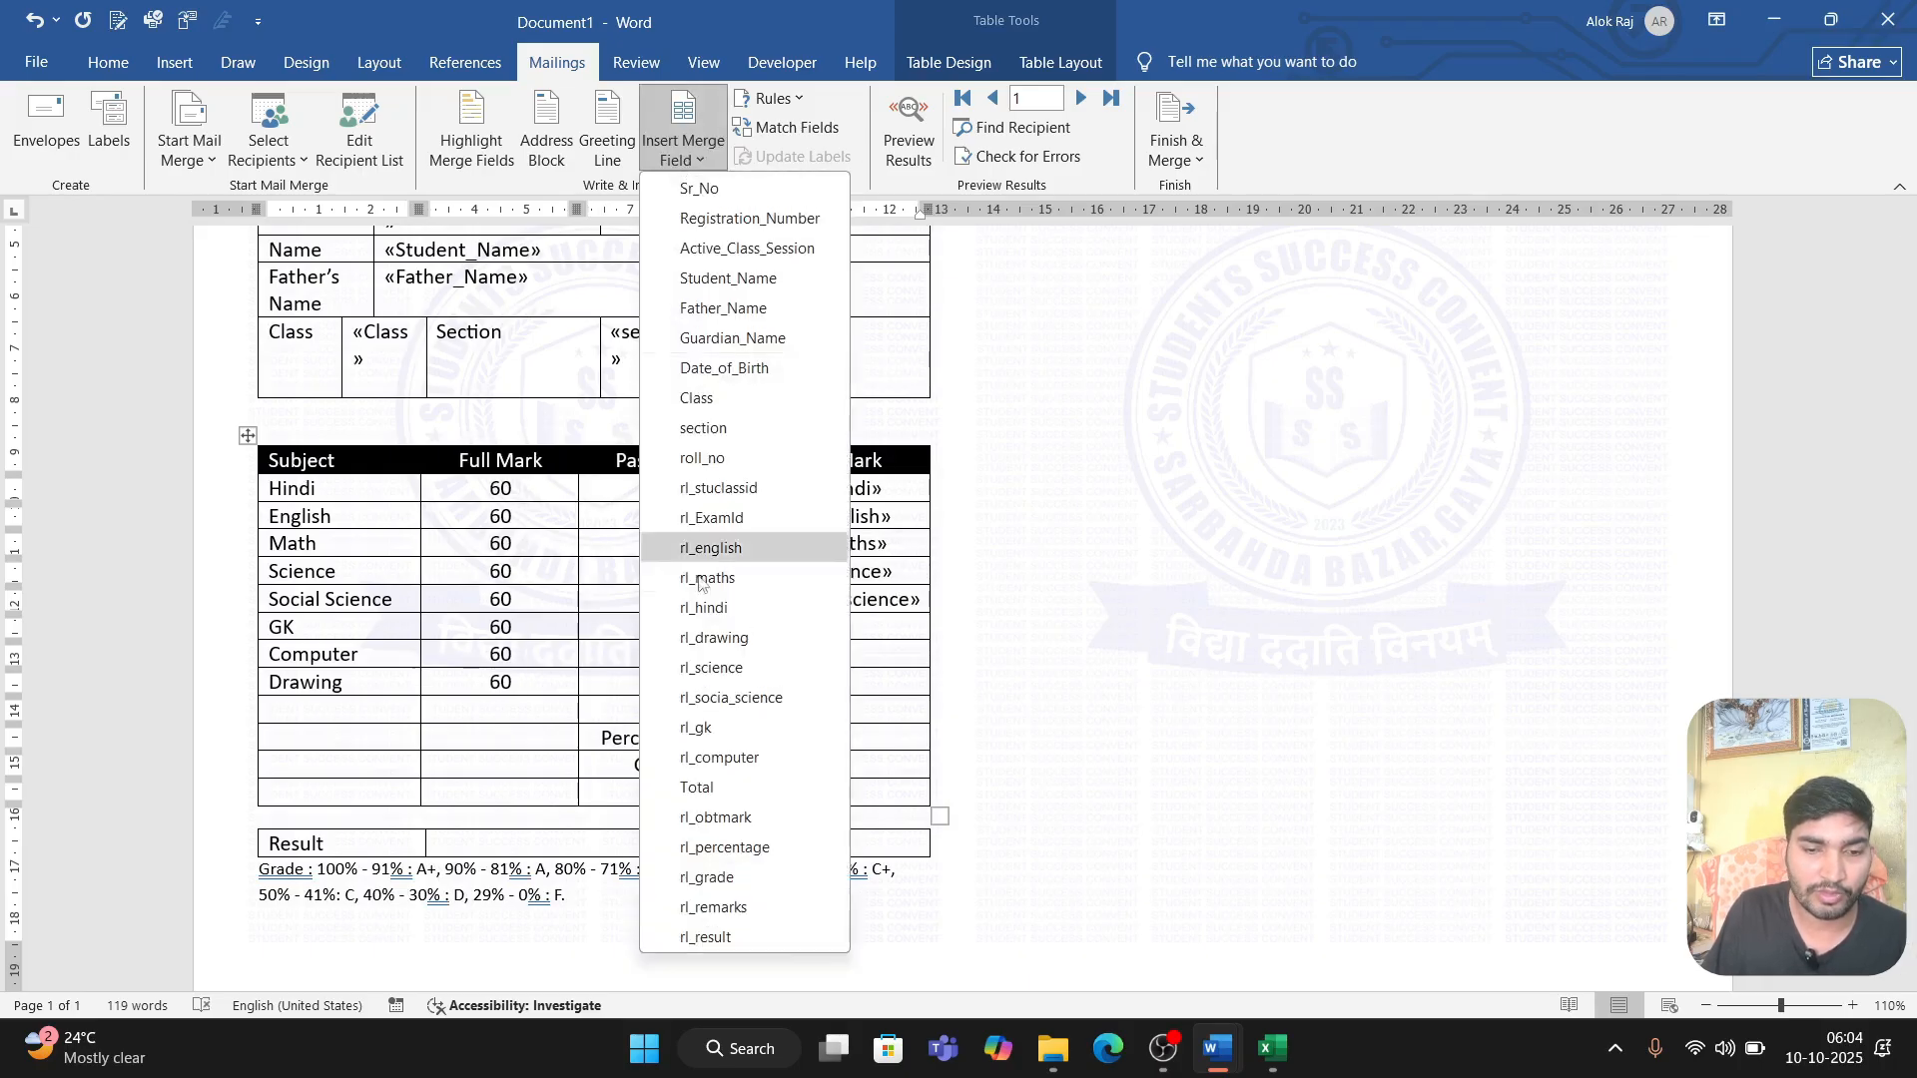
left_click(689, 728)
left_click(768, 662)
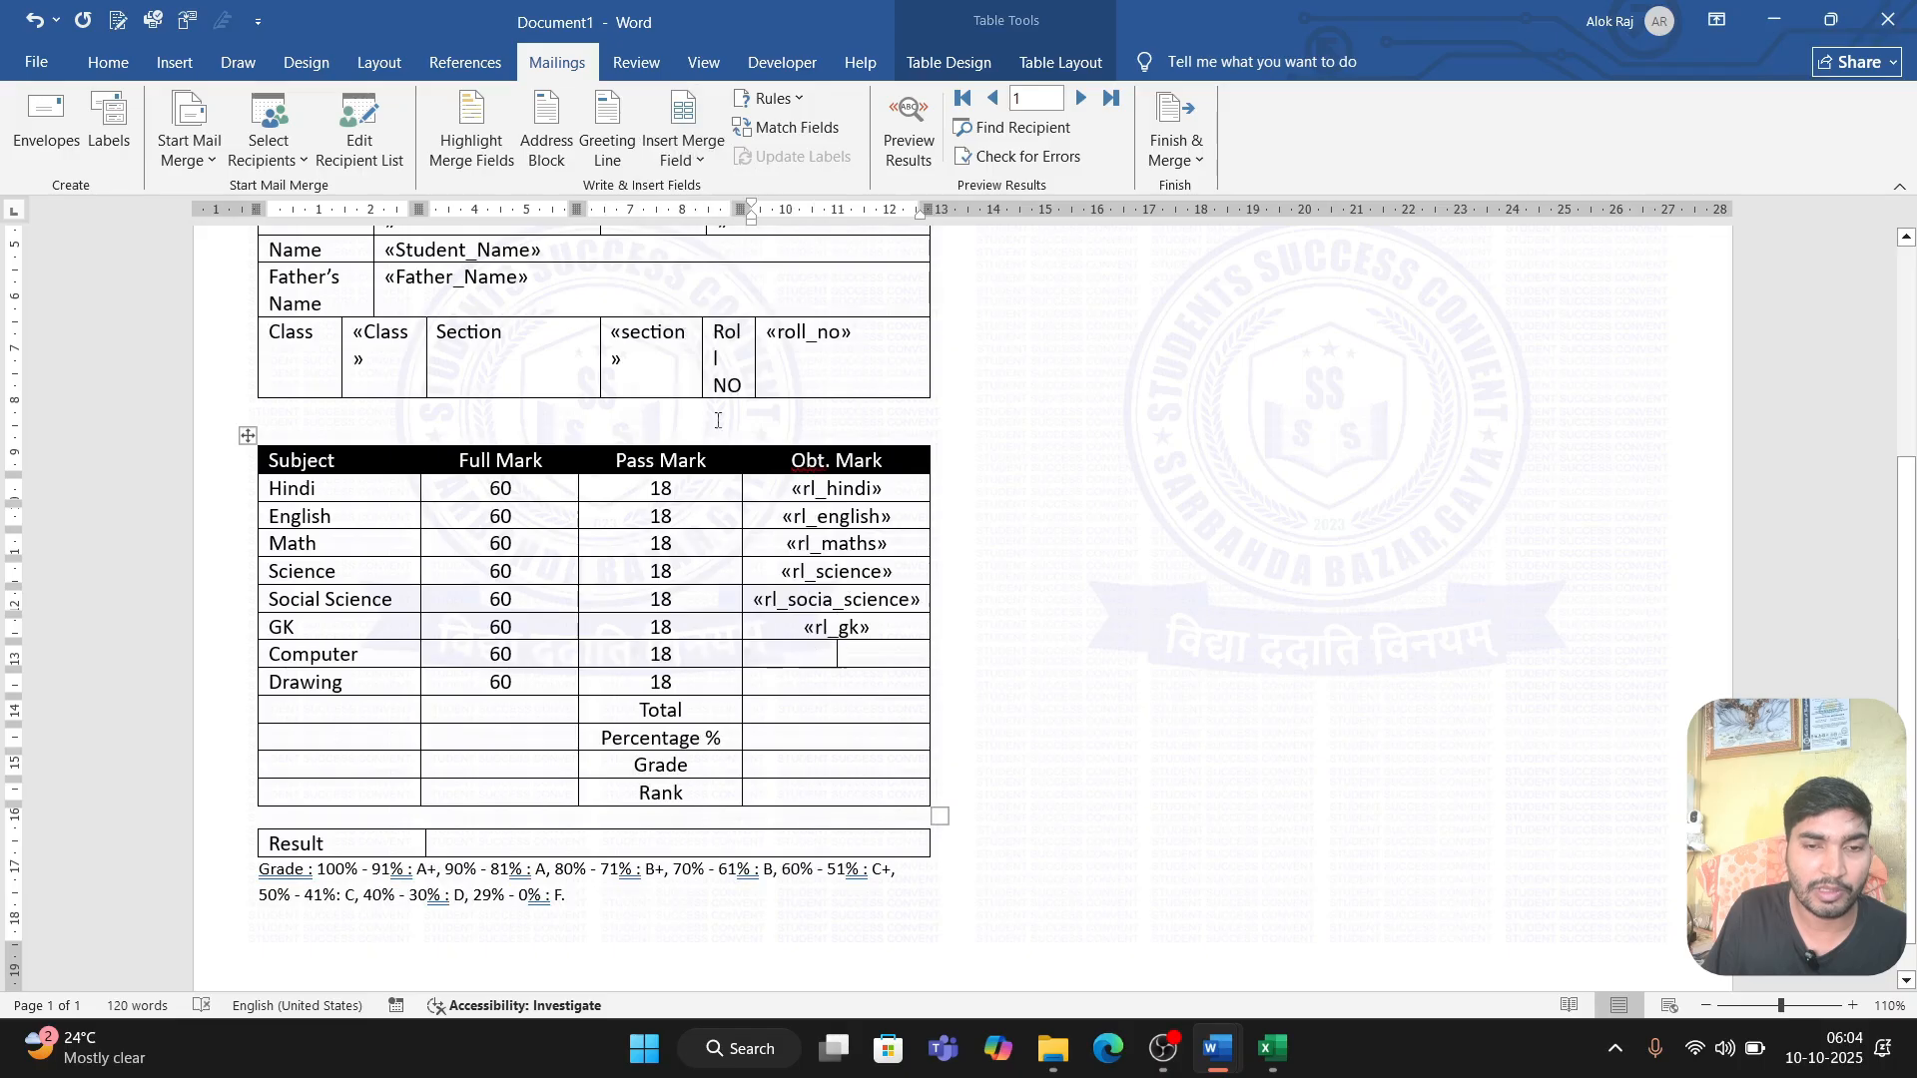
left_click(683, 150)
left_click(737, 730)
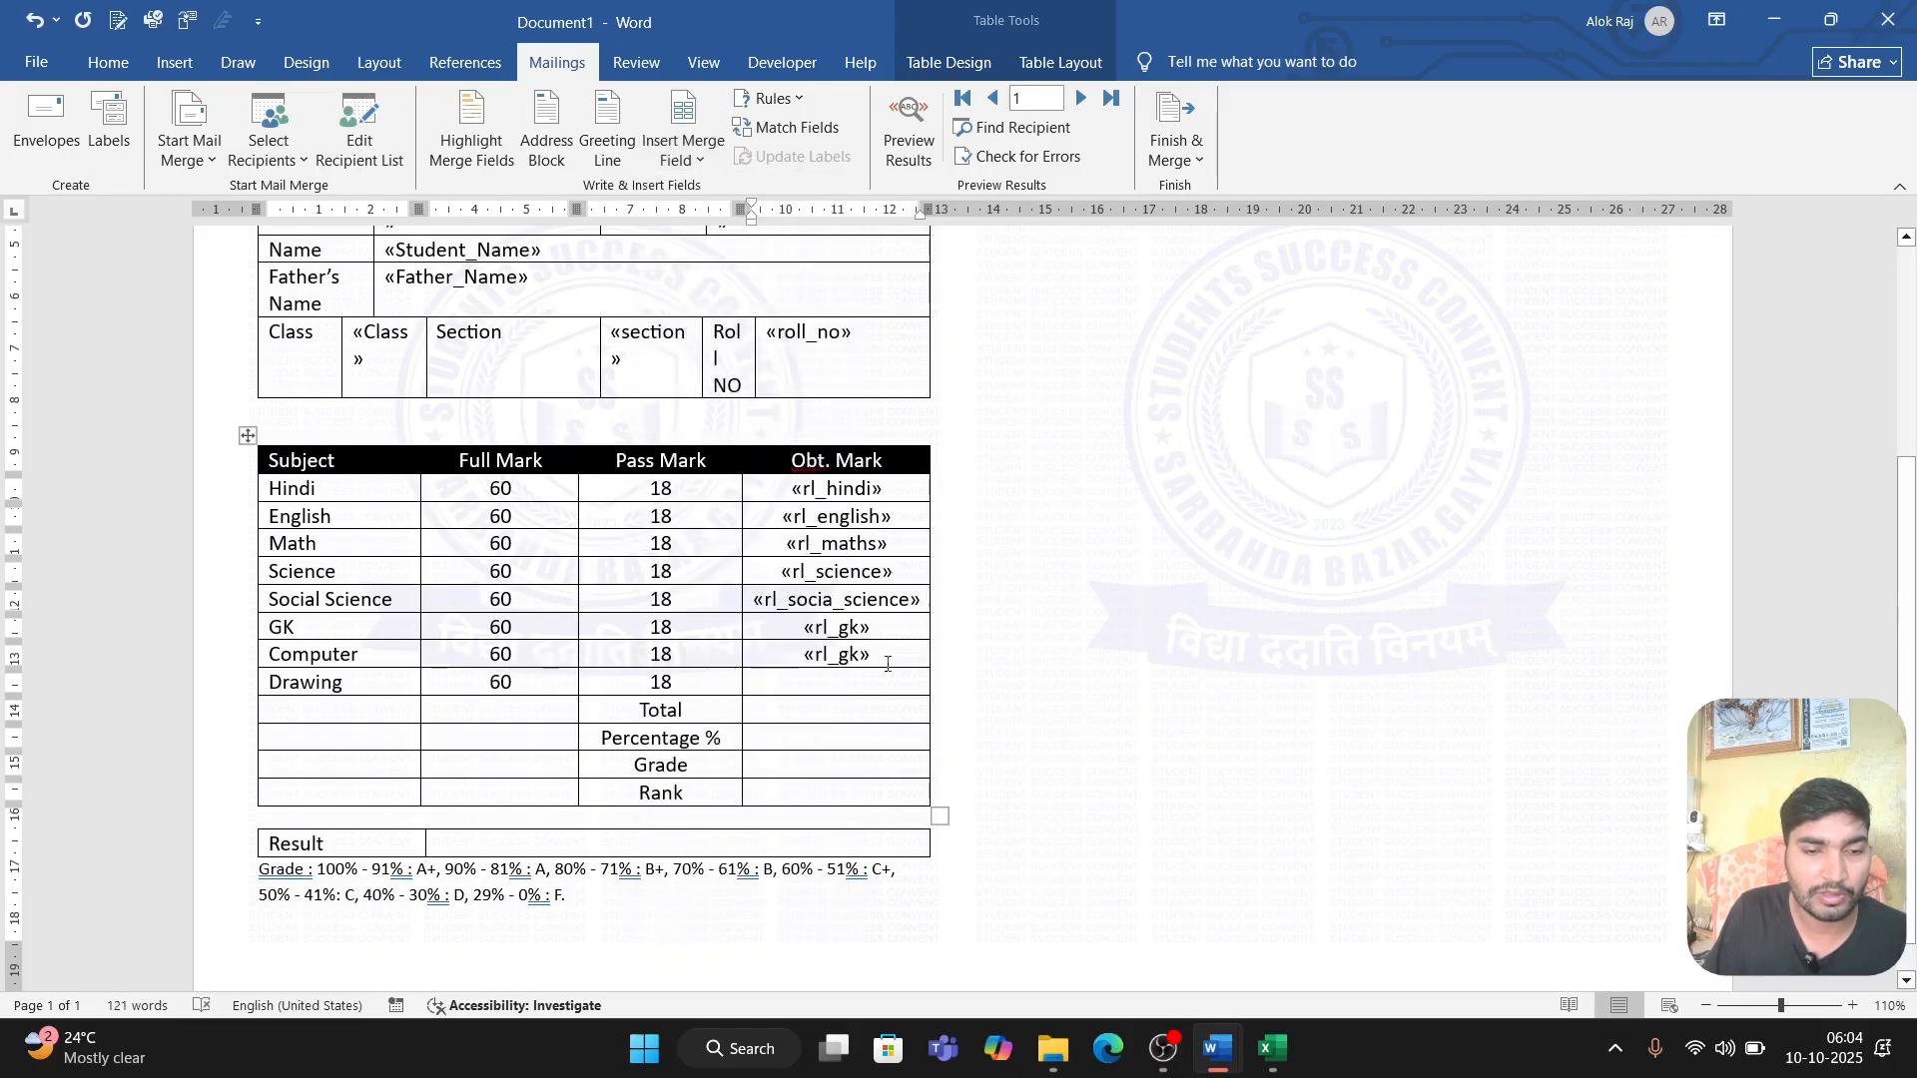
left_click_drag(873, 658, 831, 629)
Step: Insert the rl_computer merge field in the Obt. Mark cell of the Computer row and the rl_drawing field in the Drawing row
left_click(683, 150)
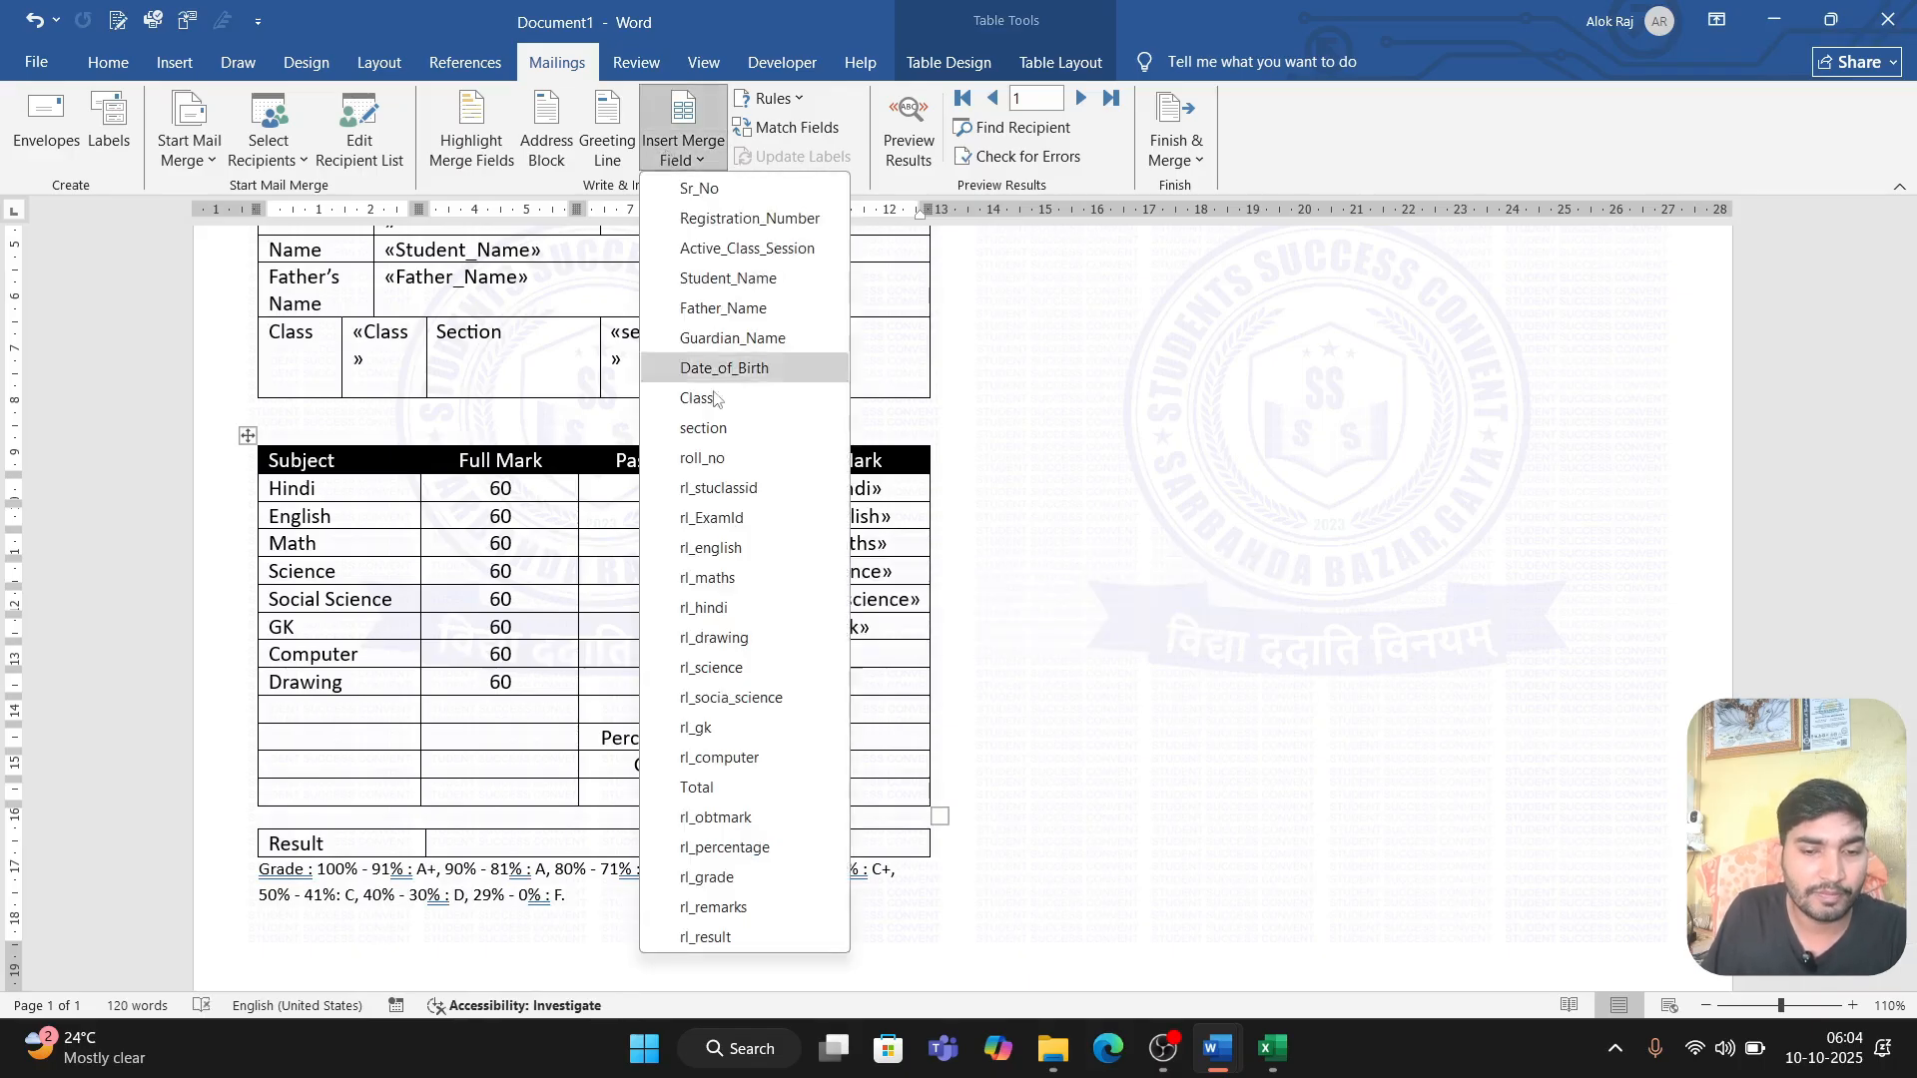
left_click(719, 756)
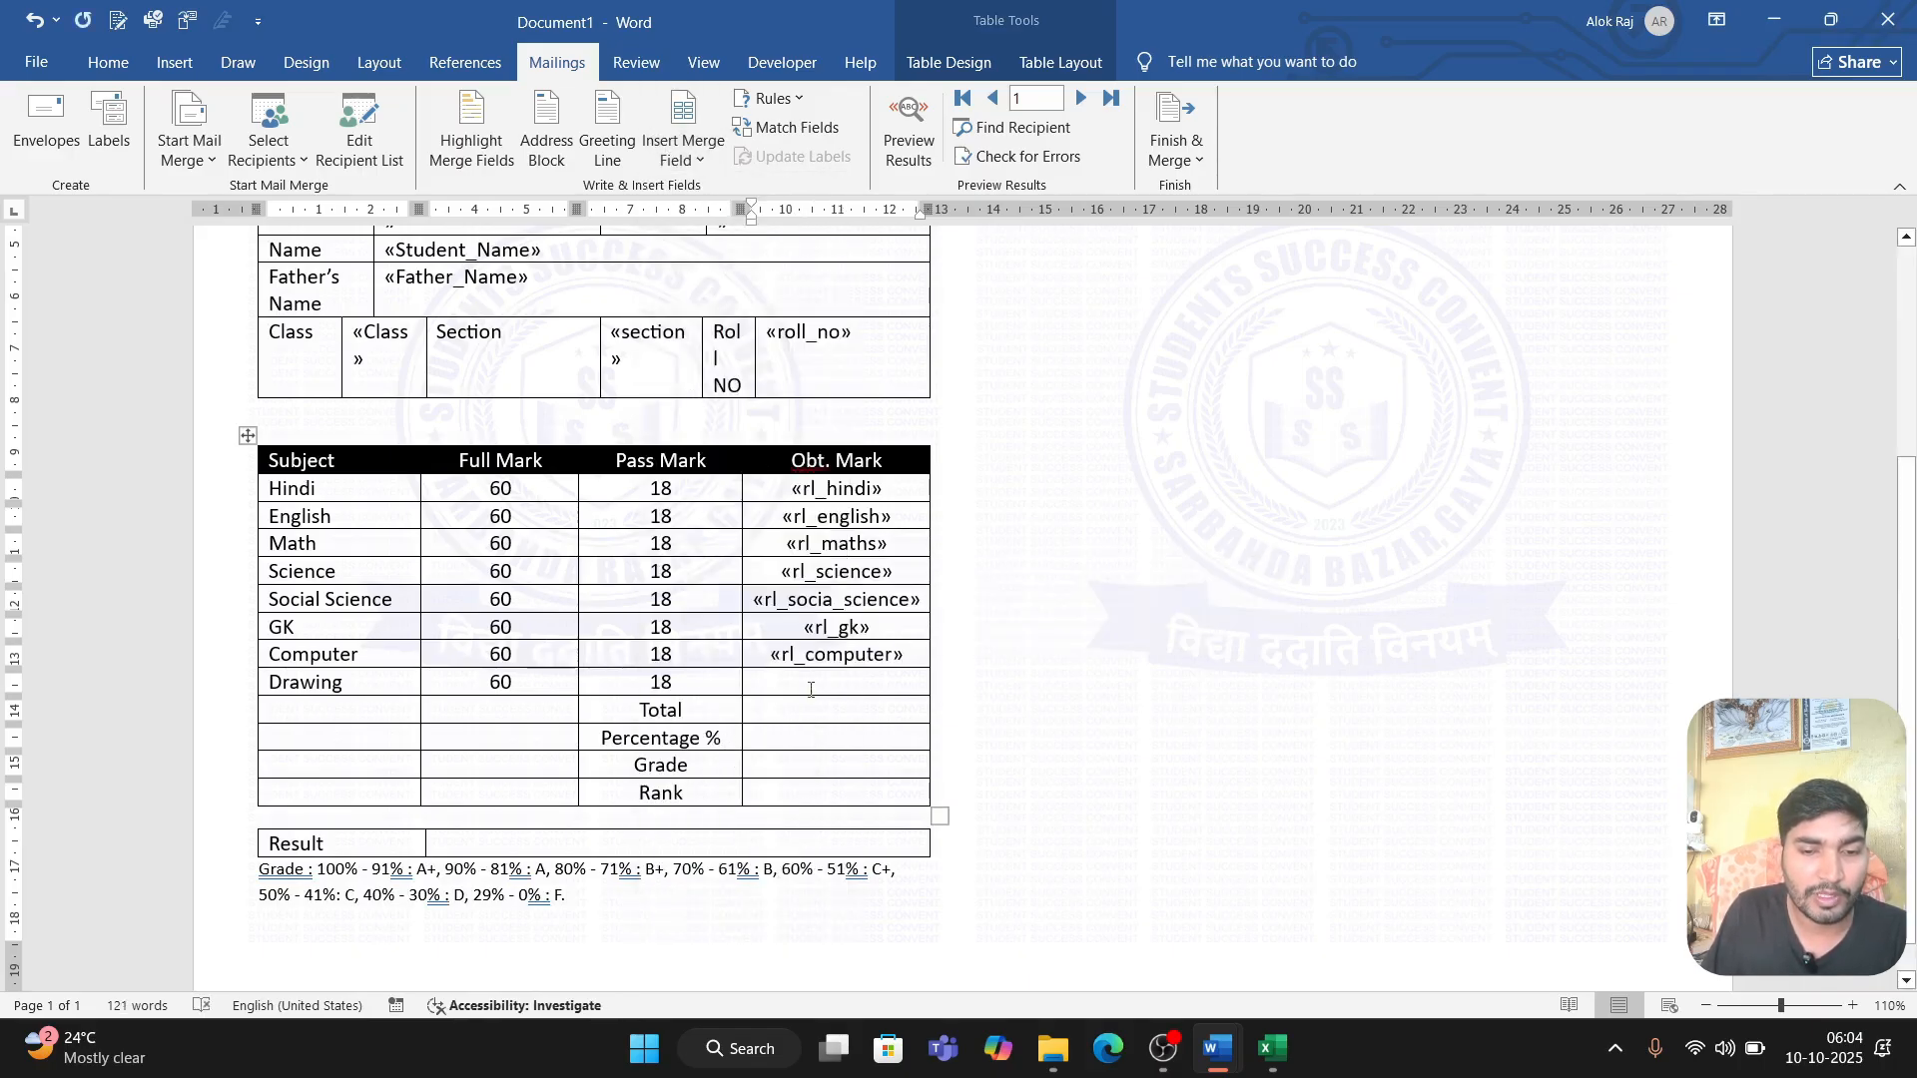
left_click(683, 150)
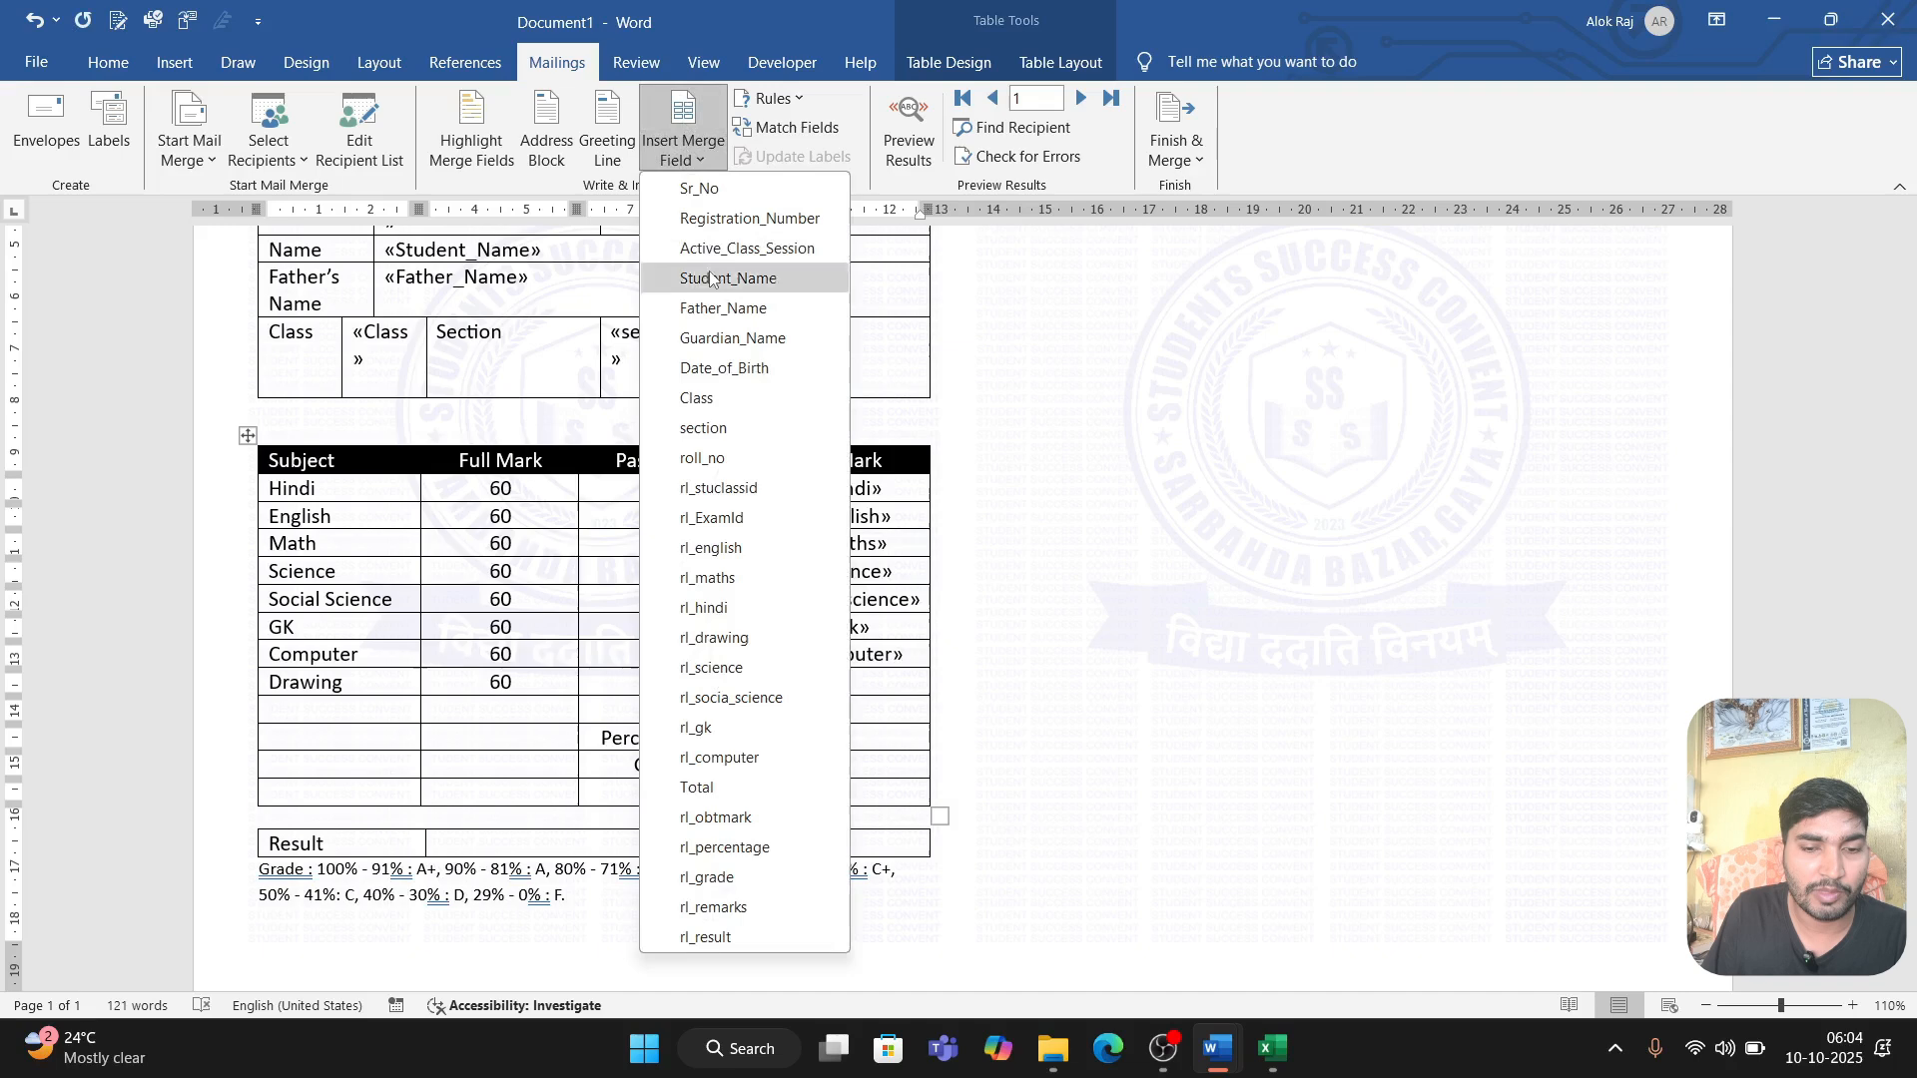
left_click(740, 640)
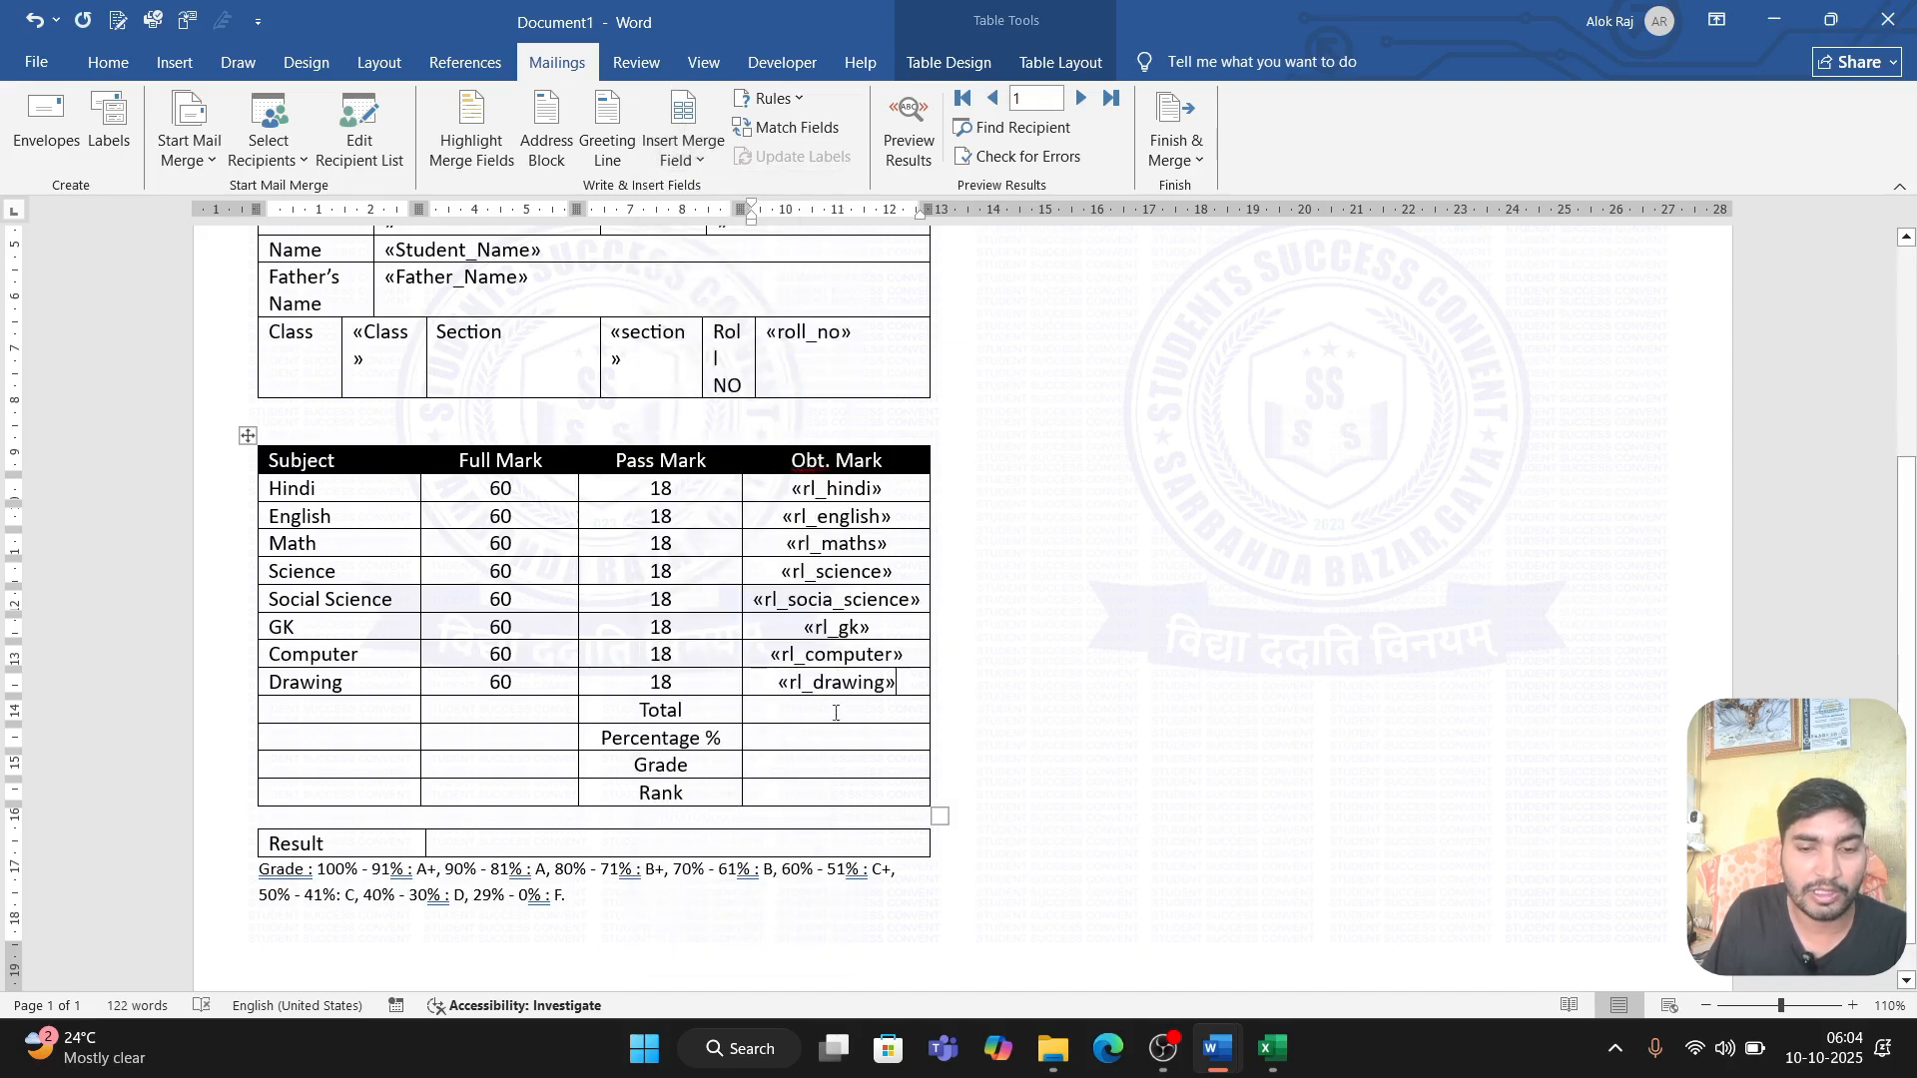
Step: Fill the Total row's Obt. Mark cell with the rl_obtmark and Total merge fields separated by a slash
left_click(683, 150)
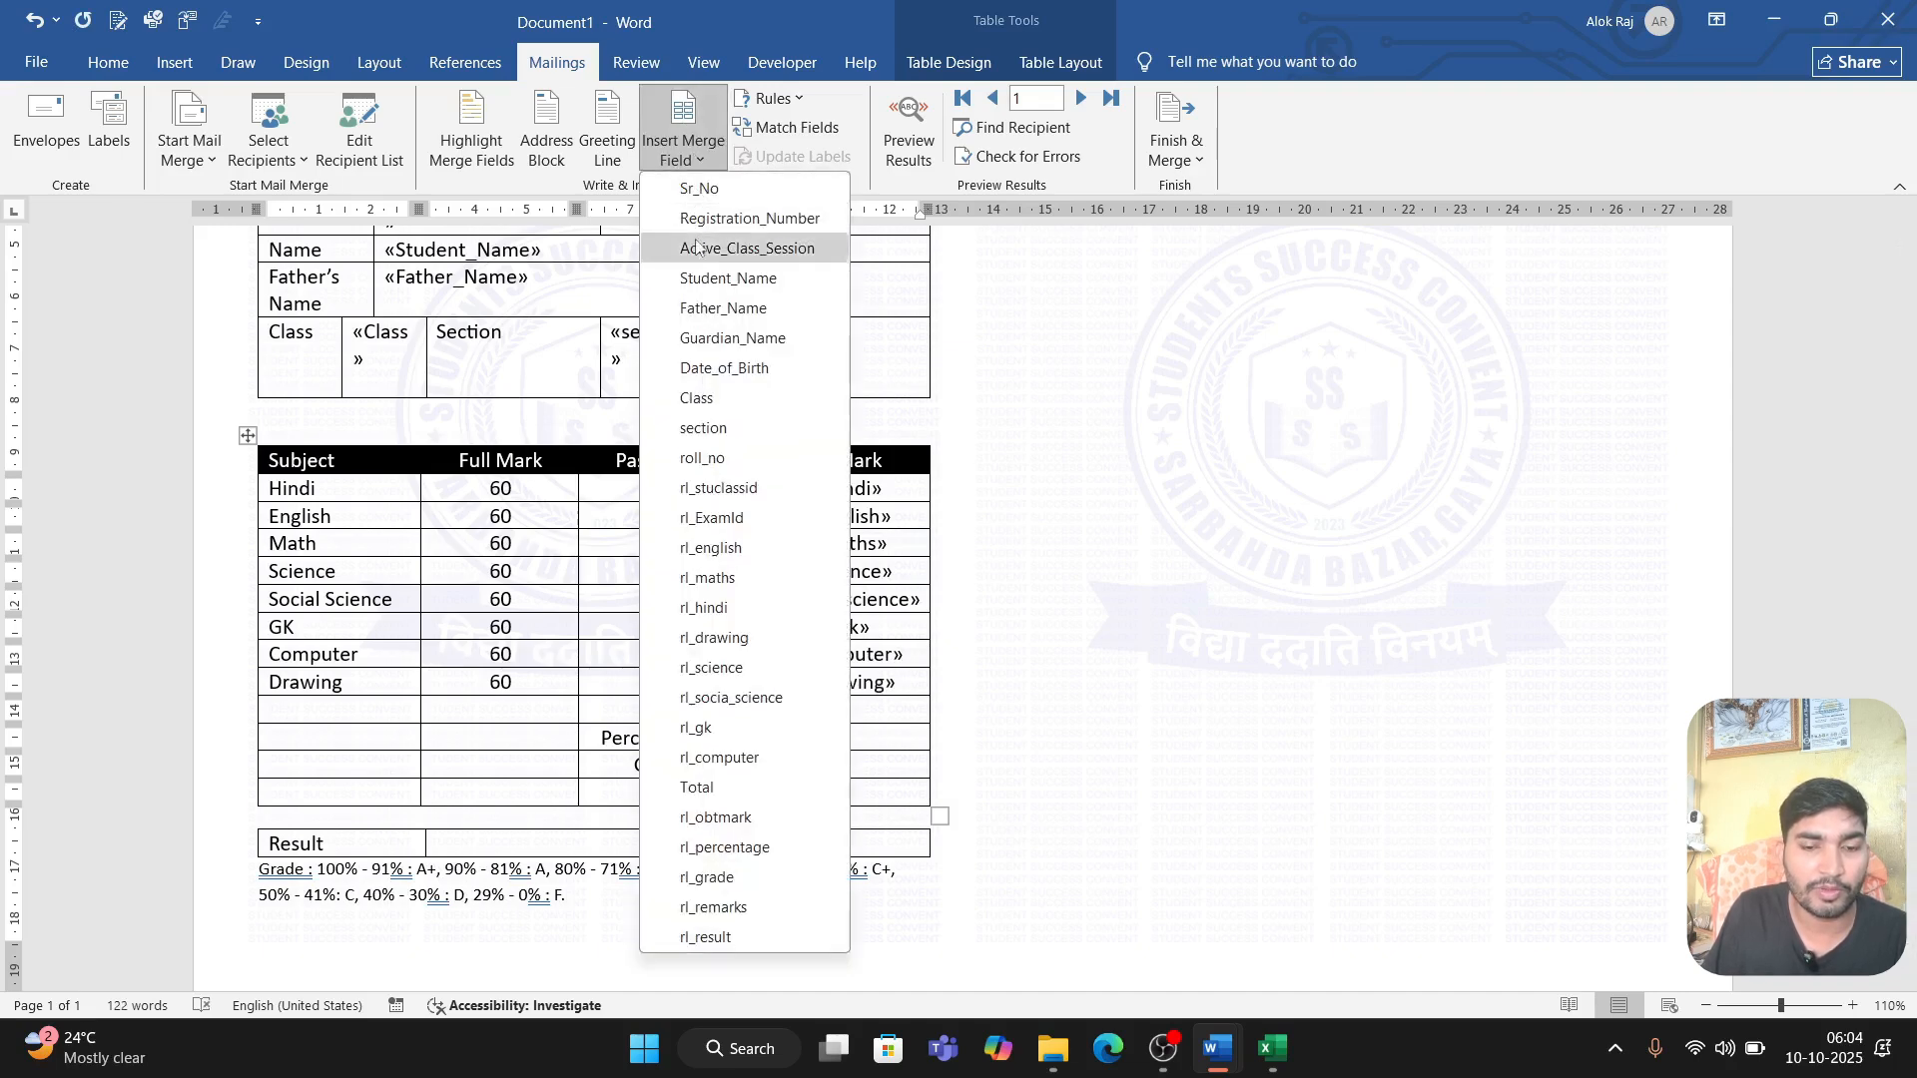
left_click(726, 817)
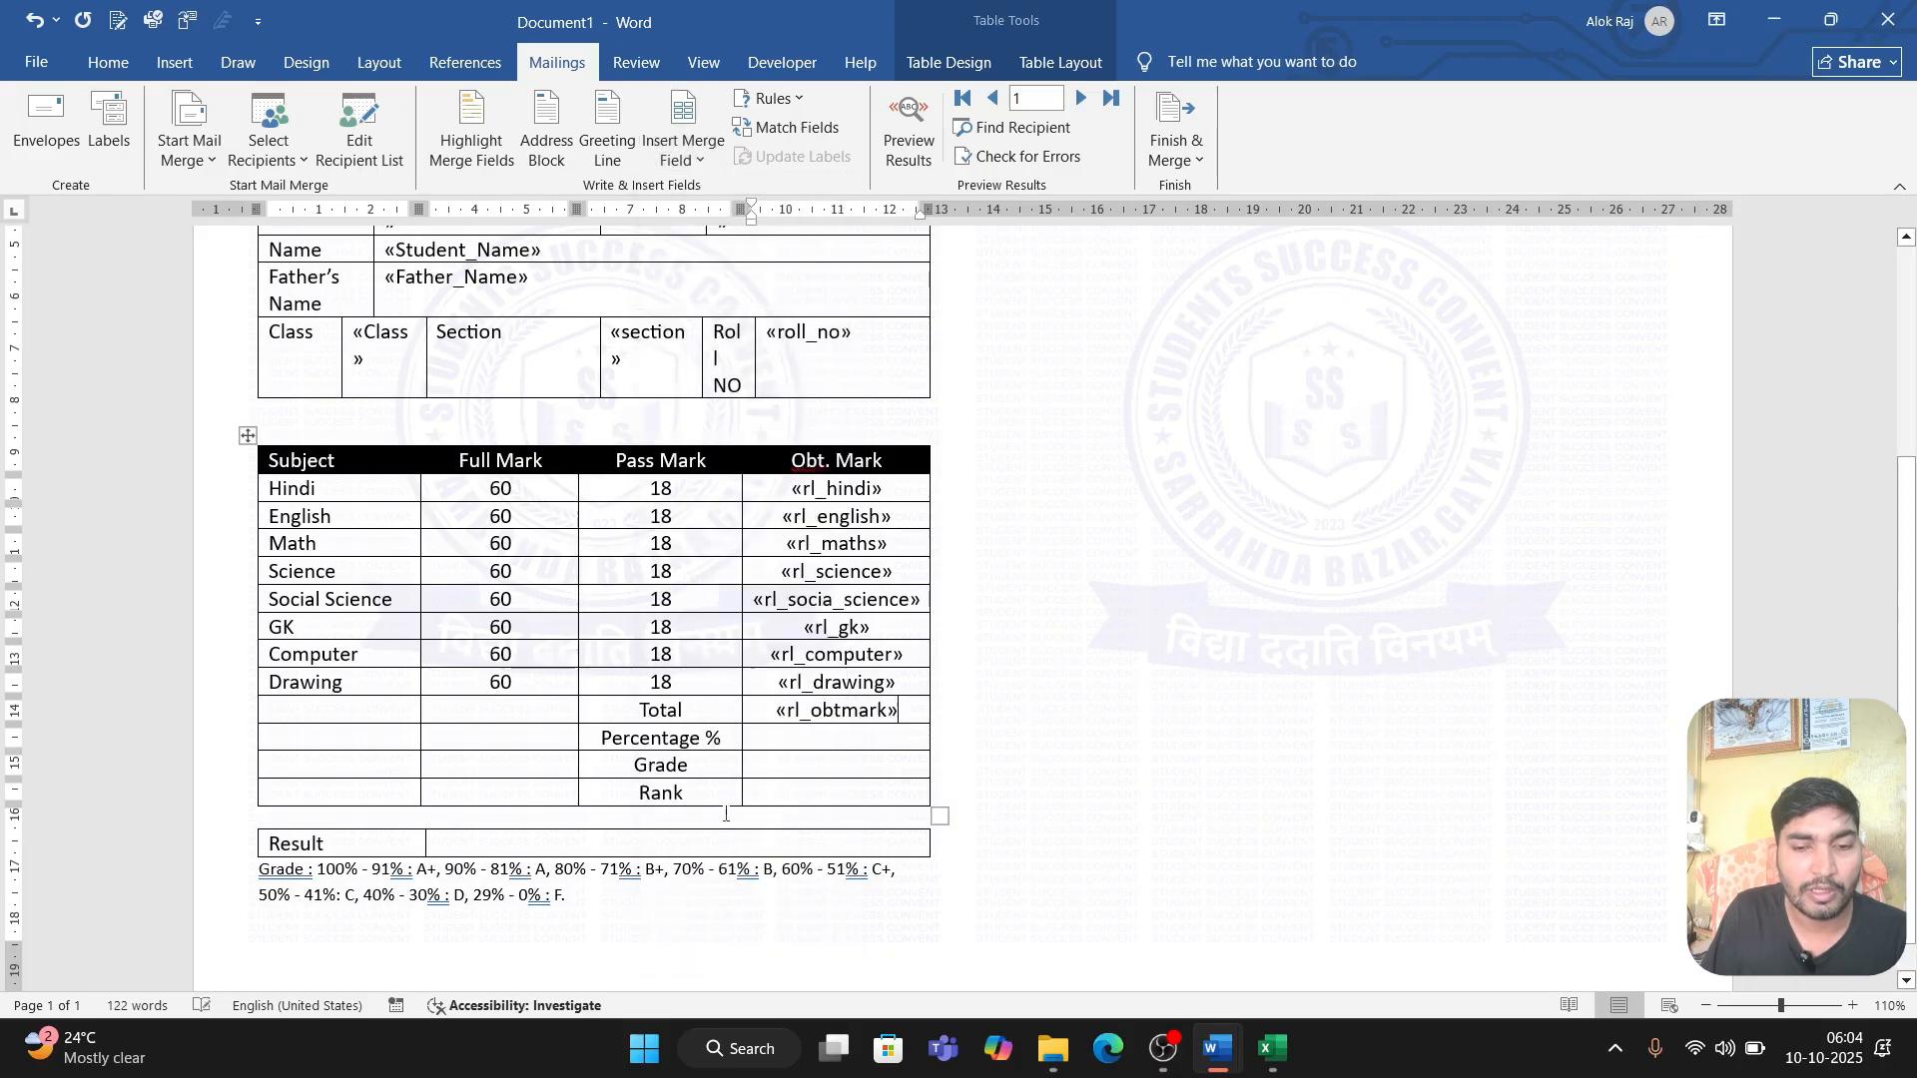
type("/")
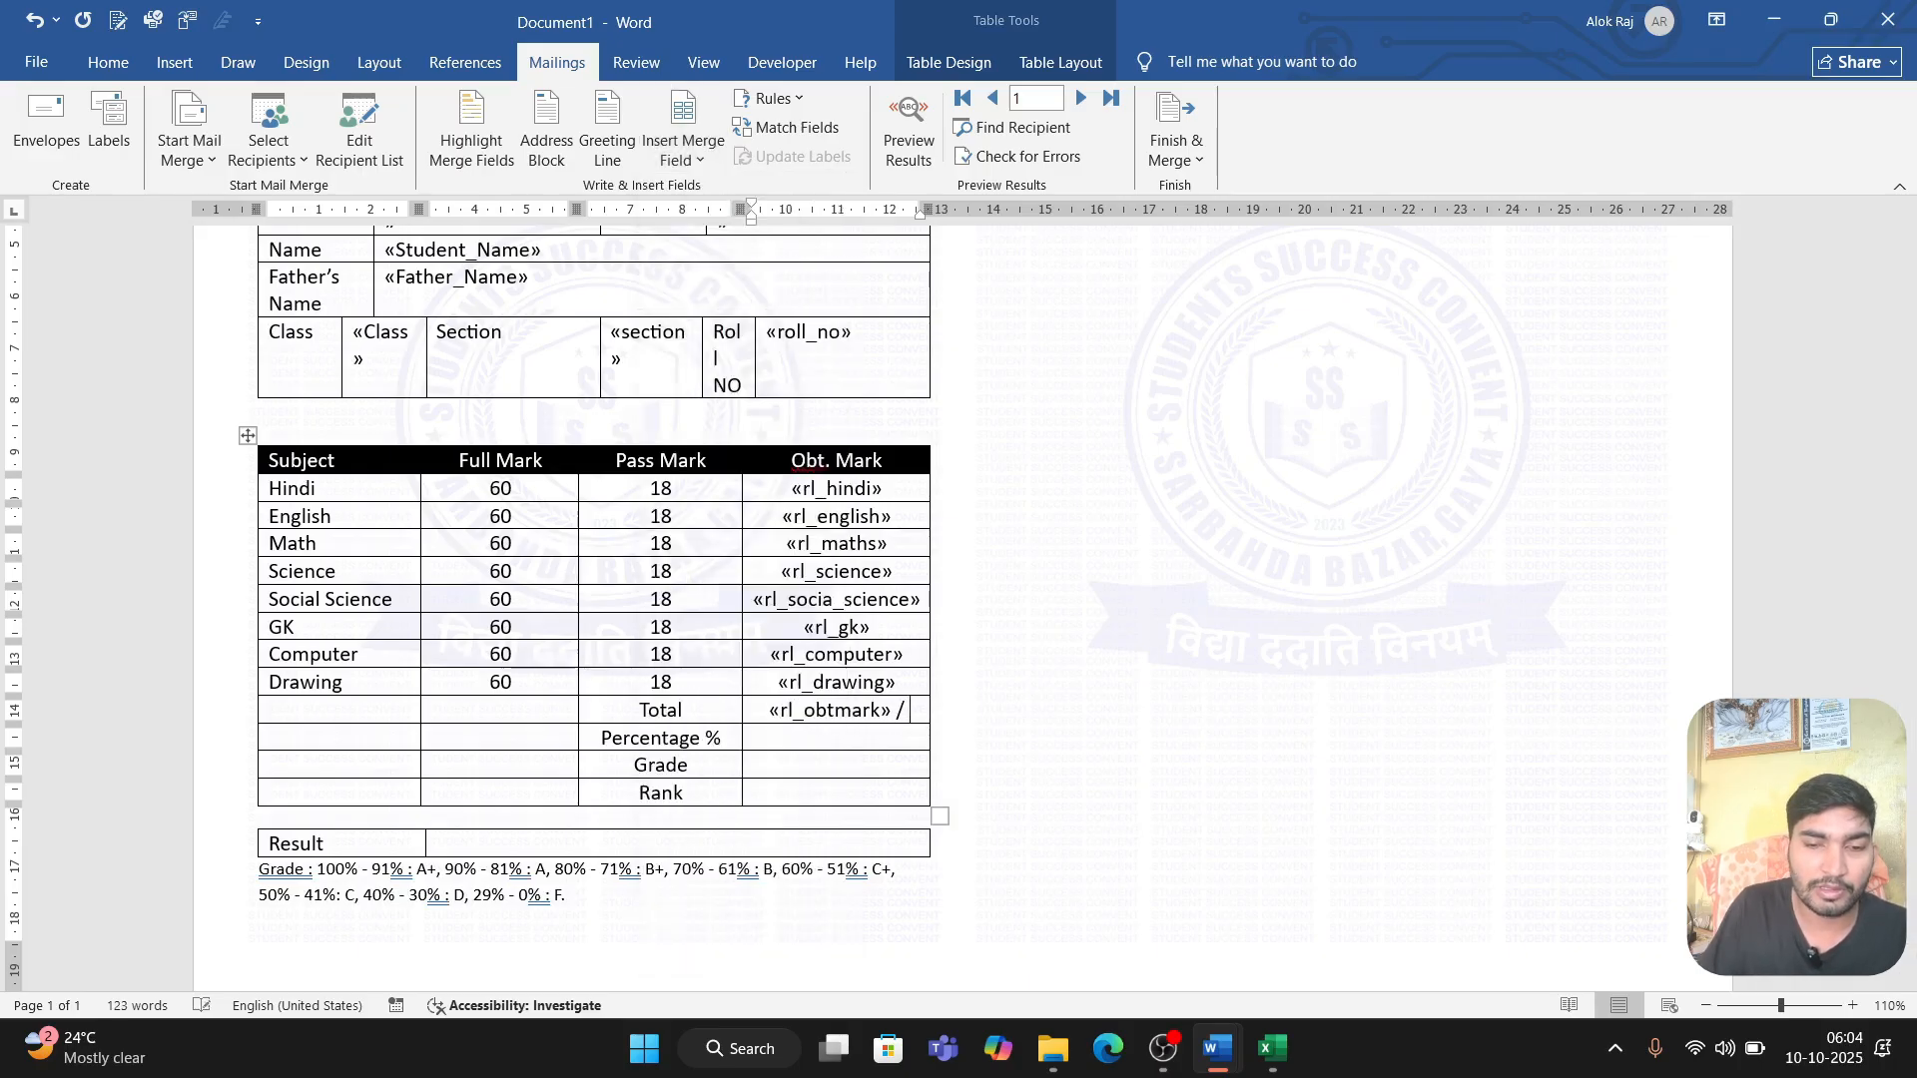
left_click(683, 150)
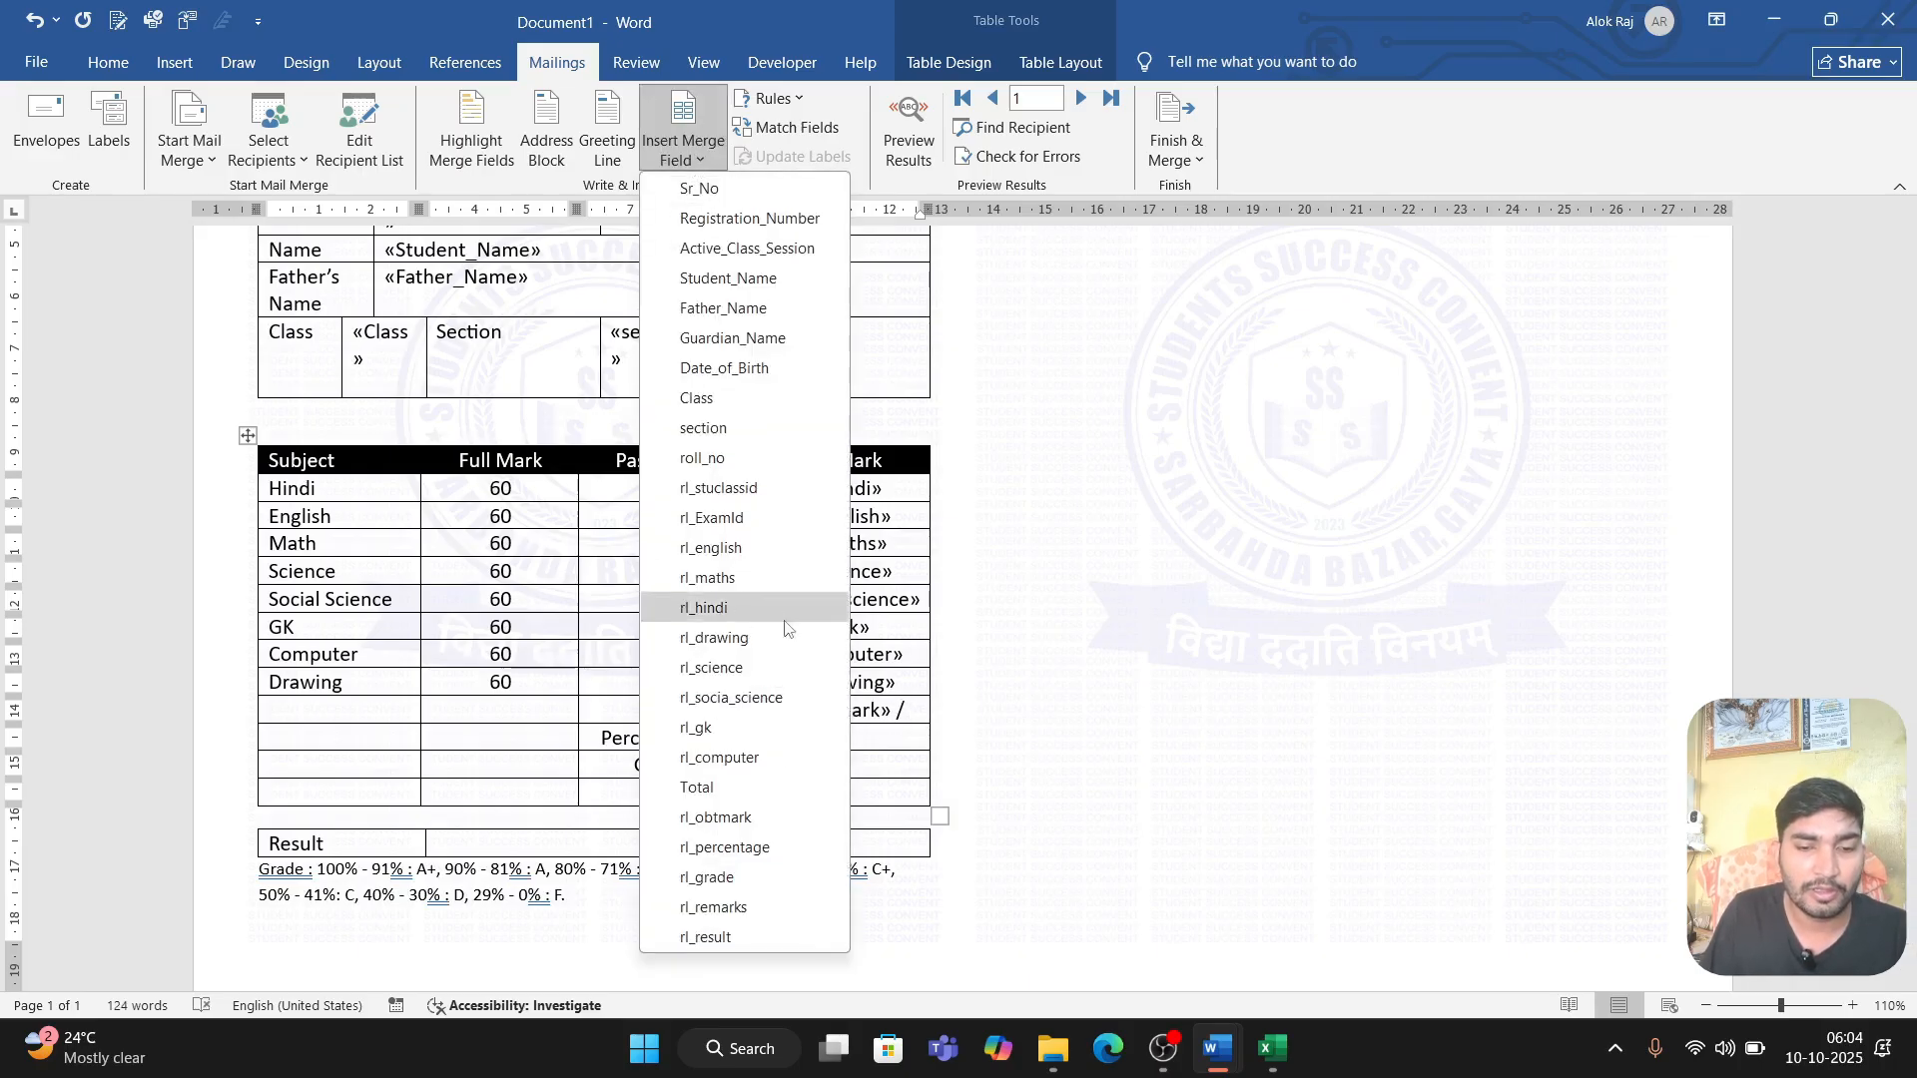
left_click(770, 787)
Step: Insert the rl_percentage merge field beside Percentage % and the rl_grade field beside Grade in the marks table
key("Down")
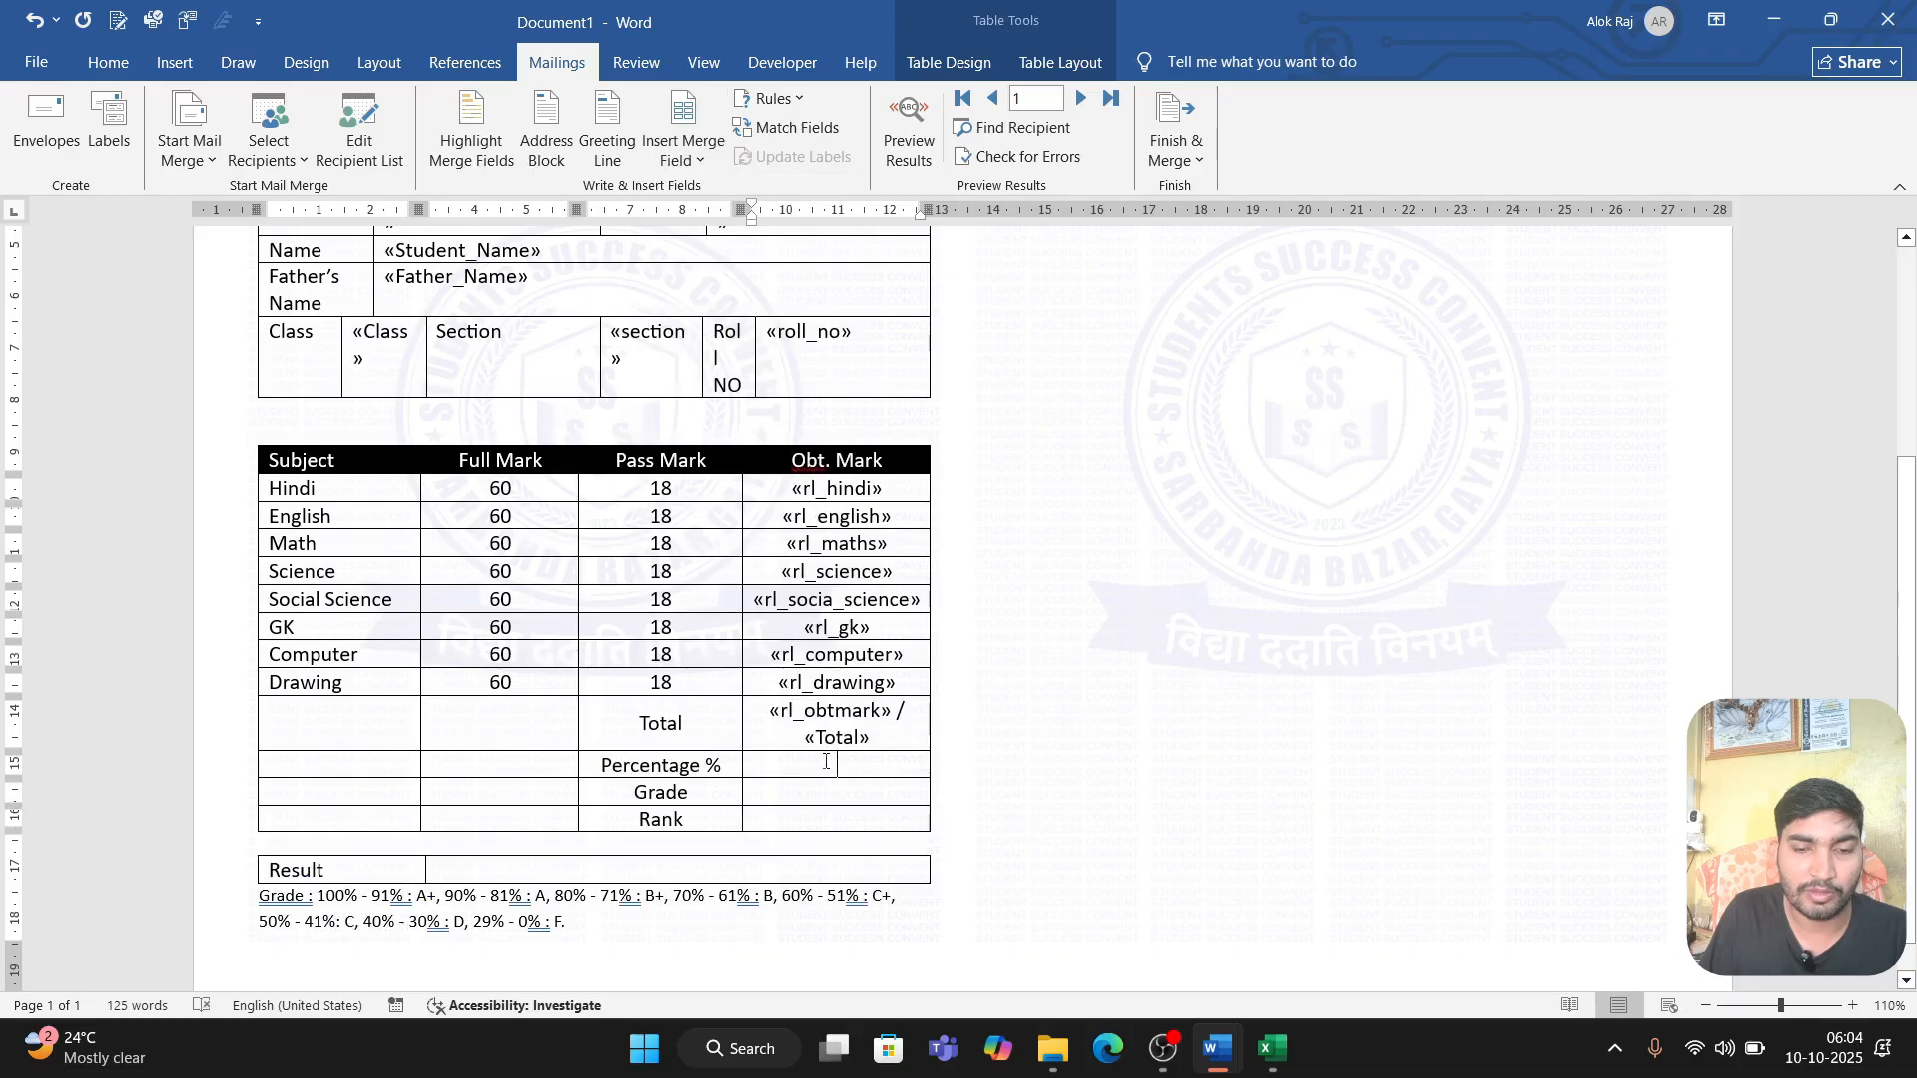
left_click(683, 150)
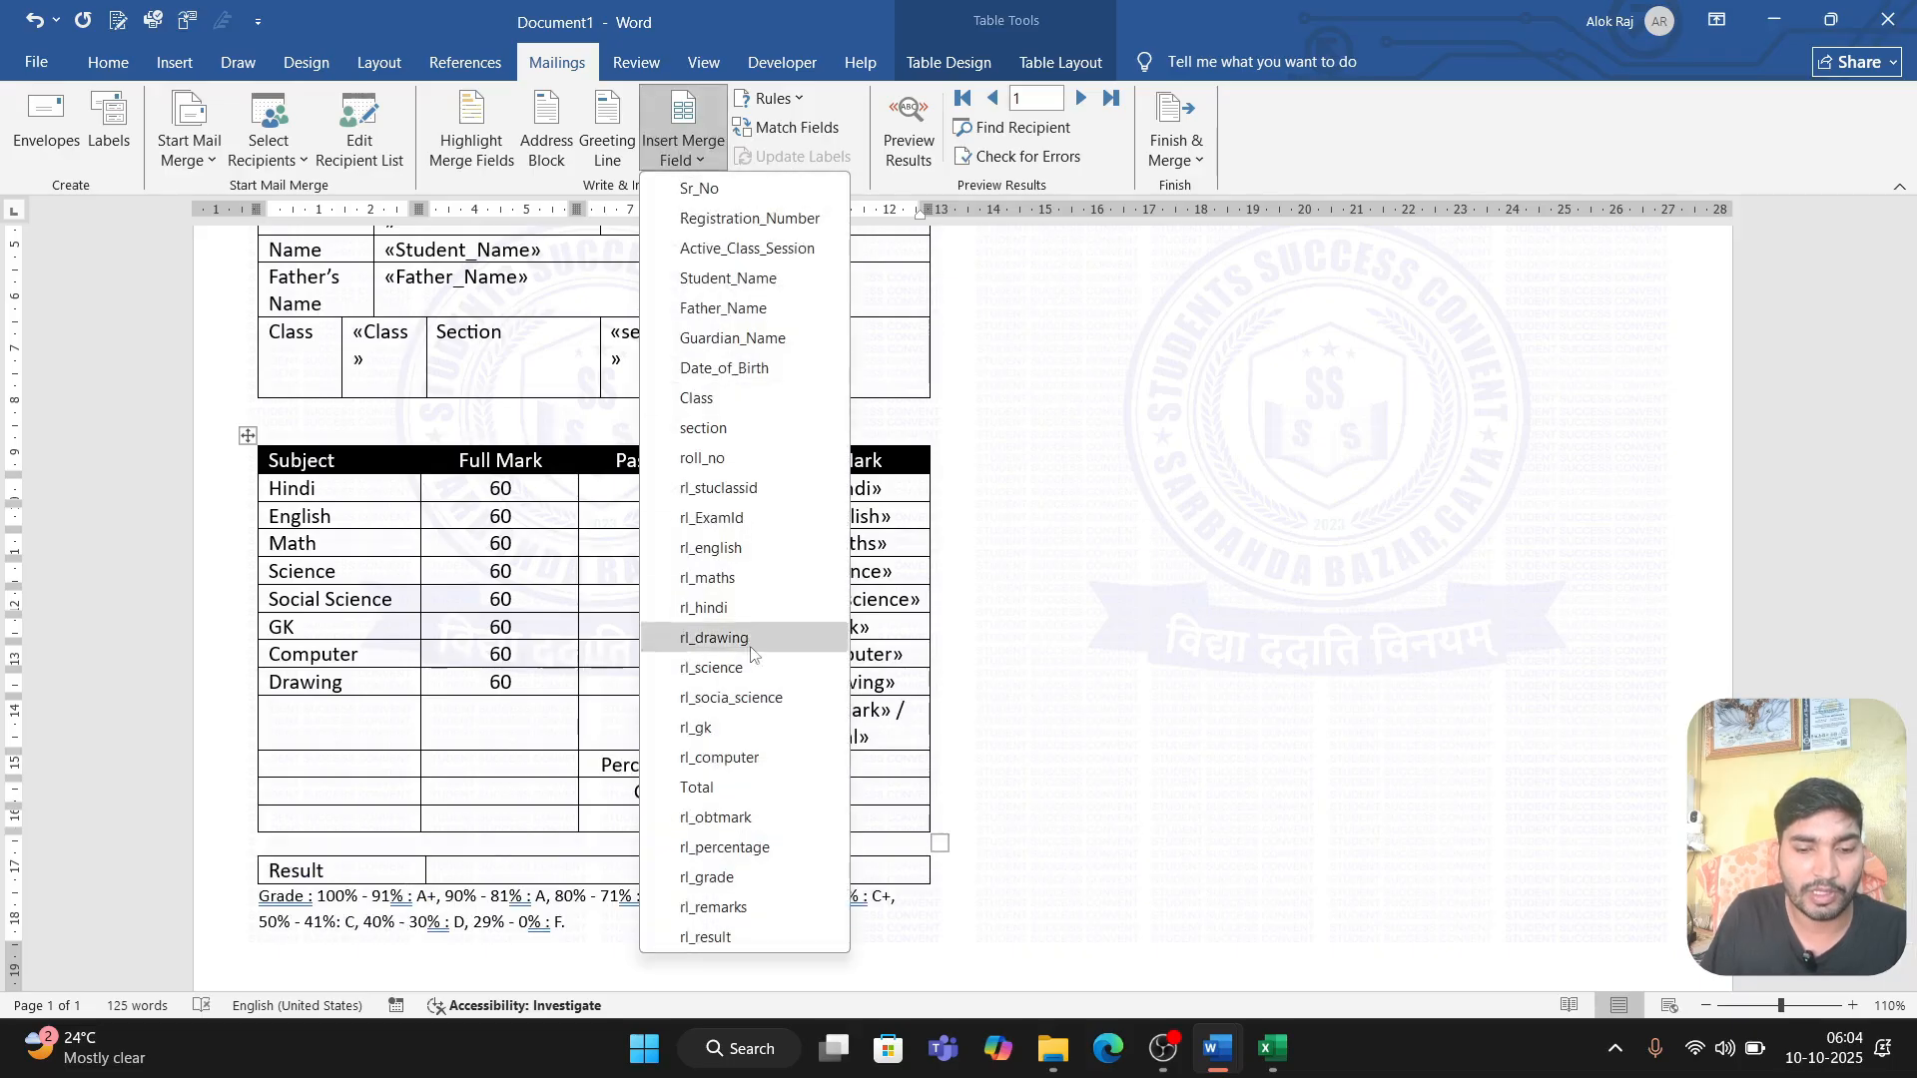
left_click(752, 848)
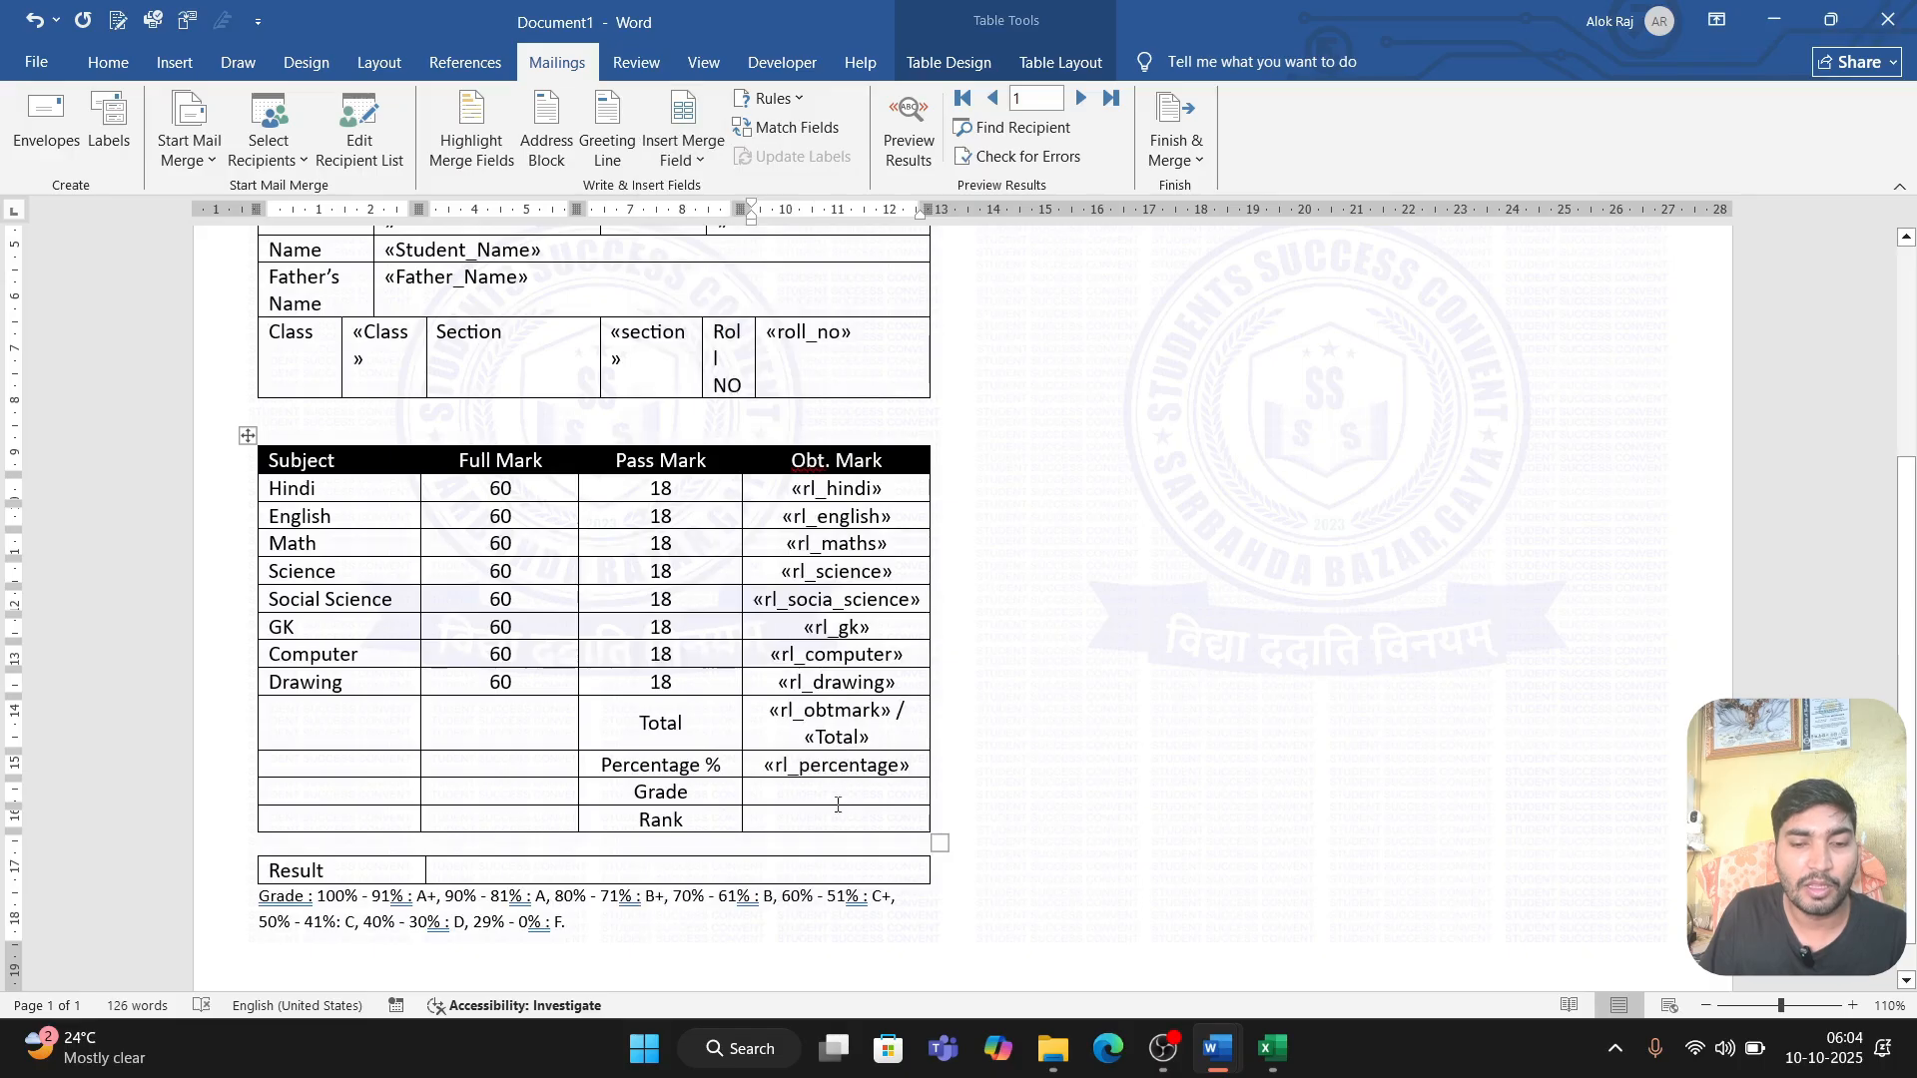
left_click(827, 795)
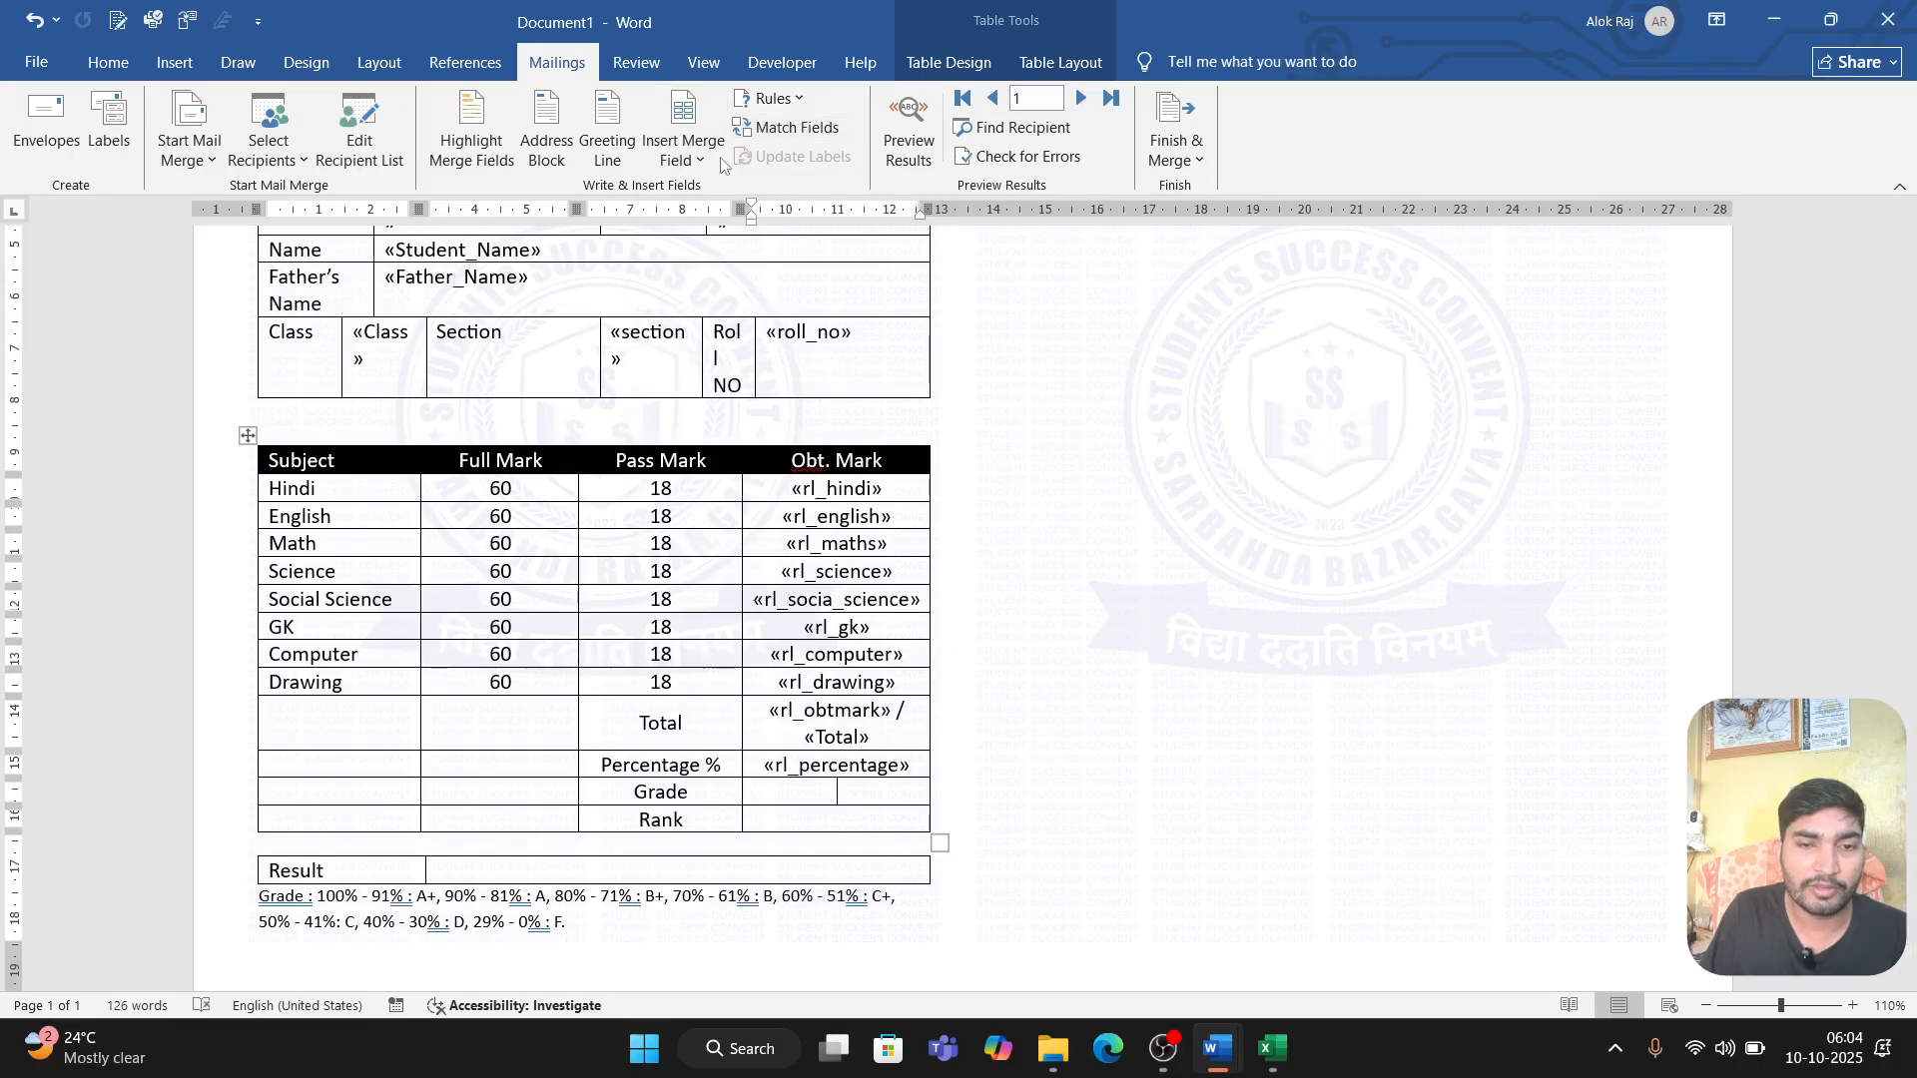
left_click(682, 149)
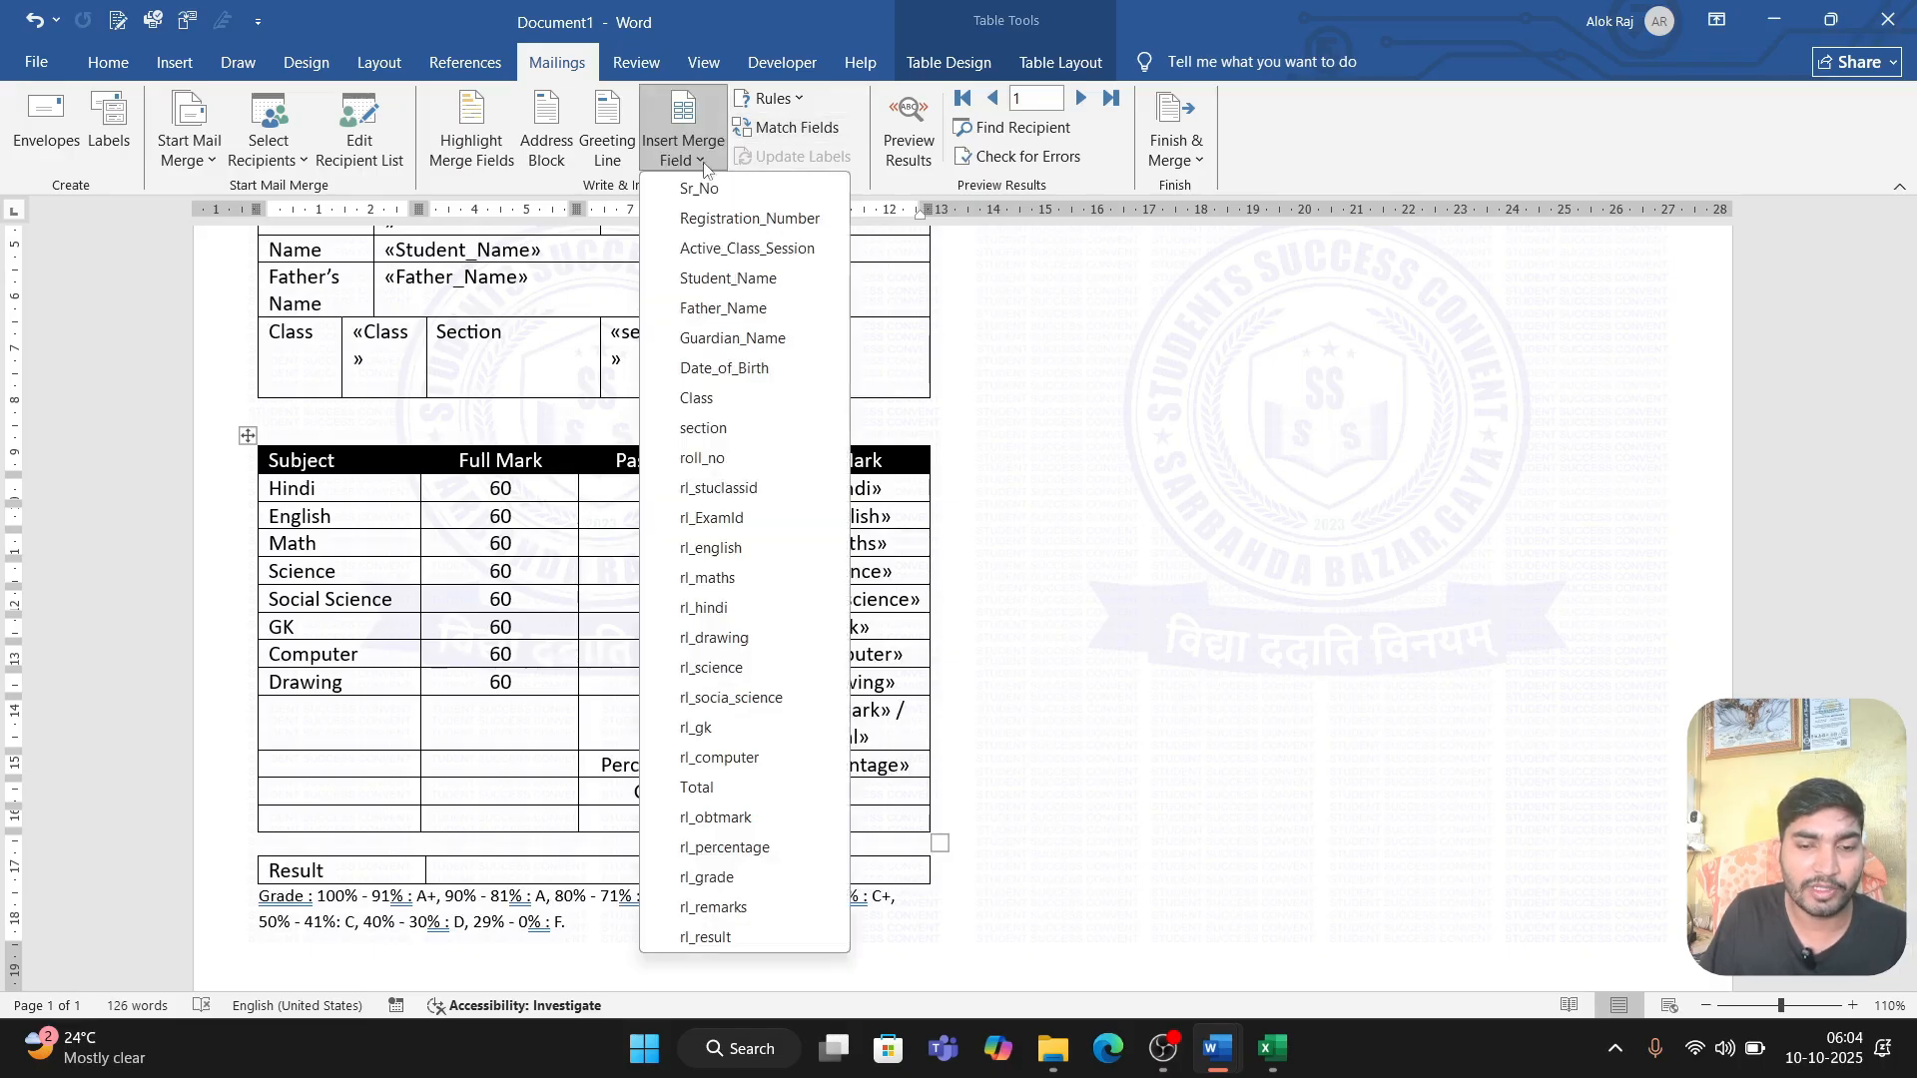
left_click(764, 883)
Step: Insert the rl_remarks merge field beside Rank and the rl_result field in the empty cell beside Result
left_click(799, 813)
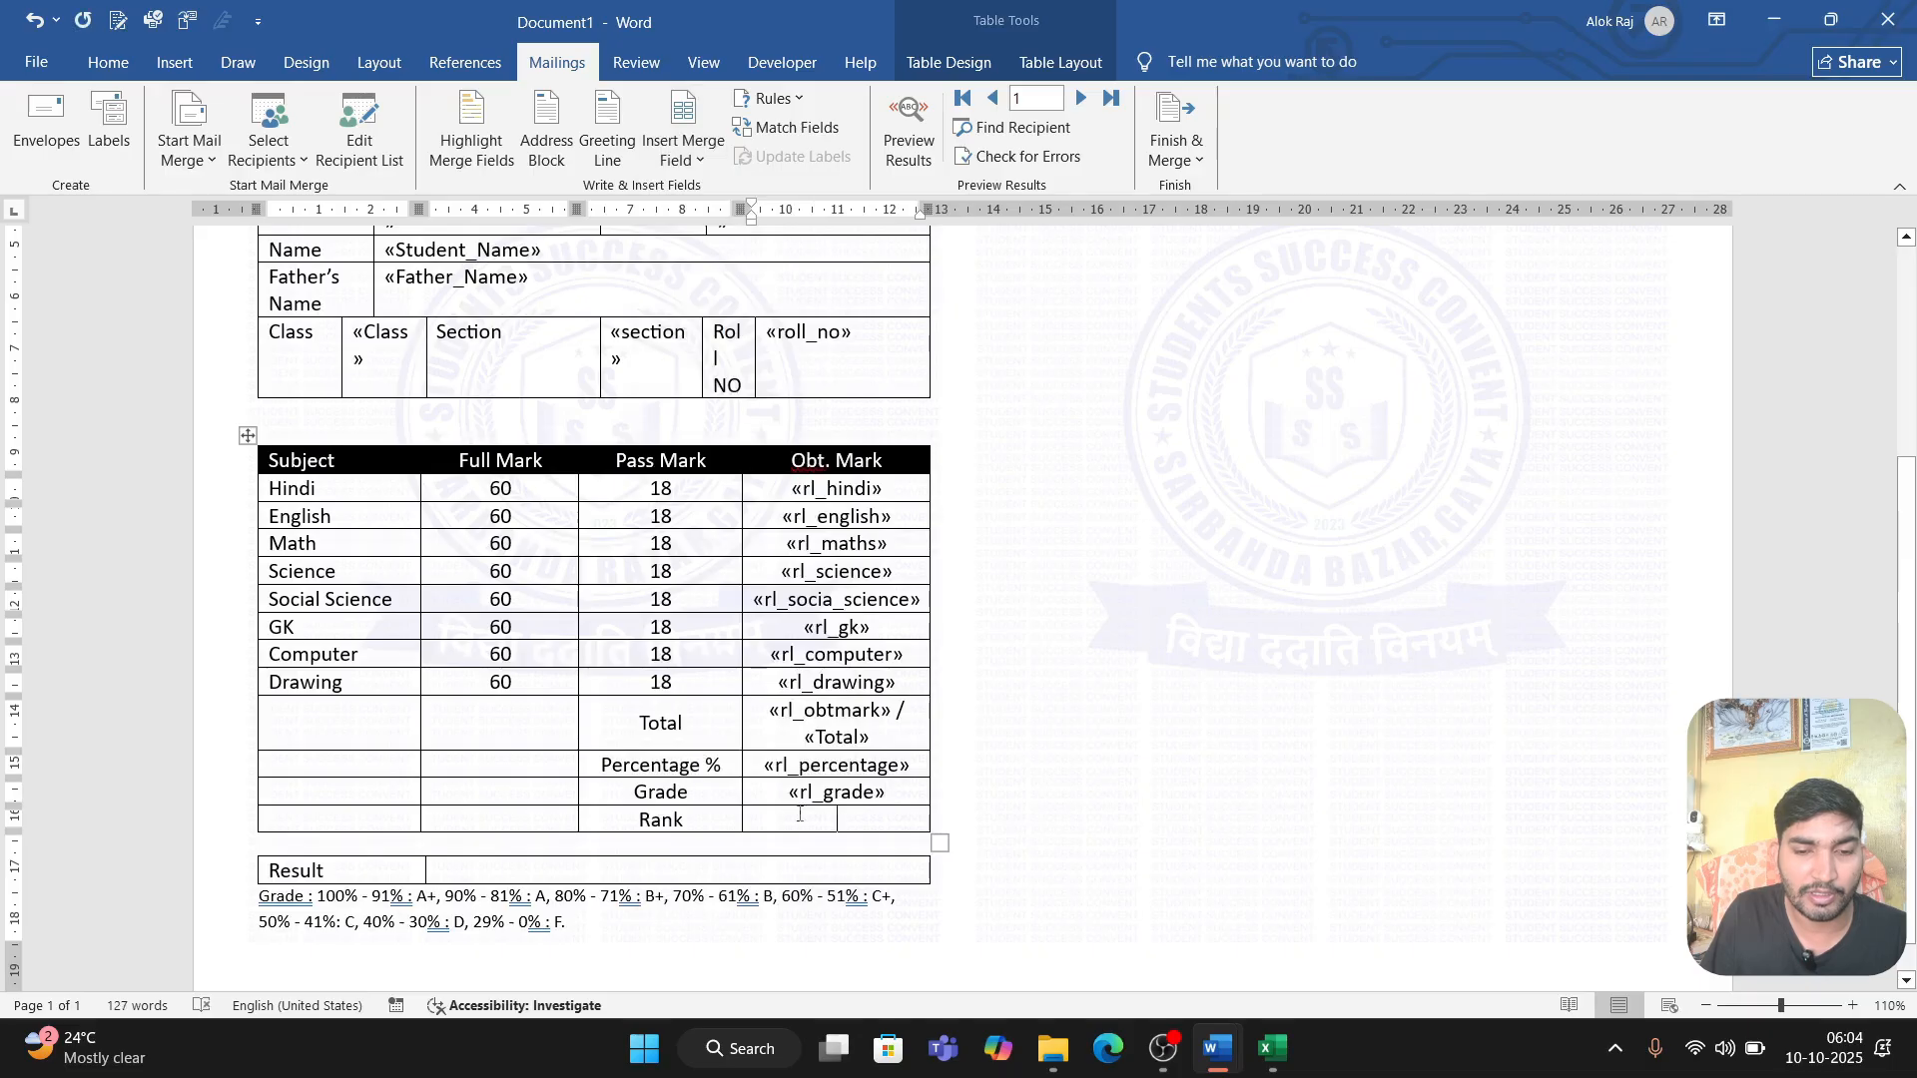
left_click(683, 150)
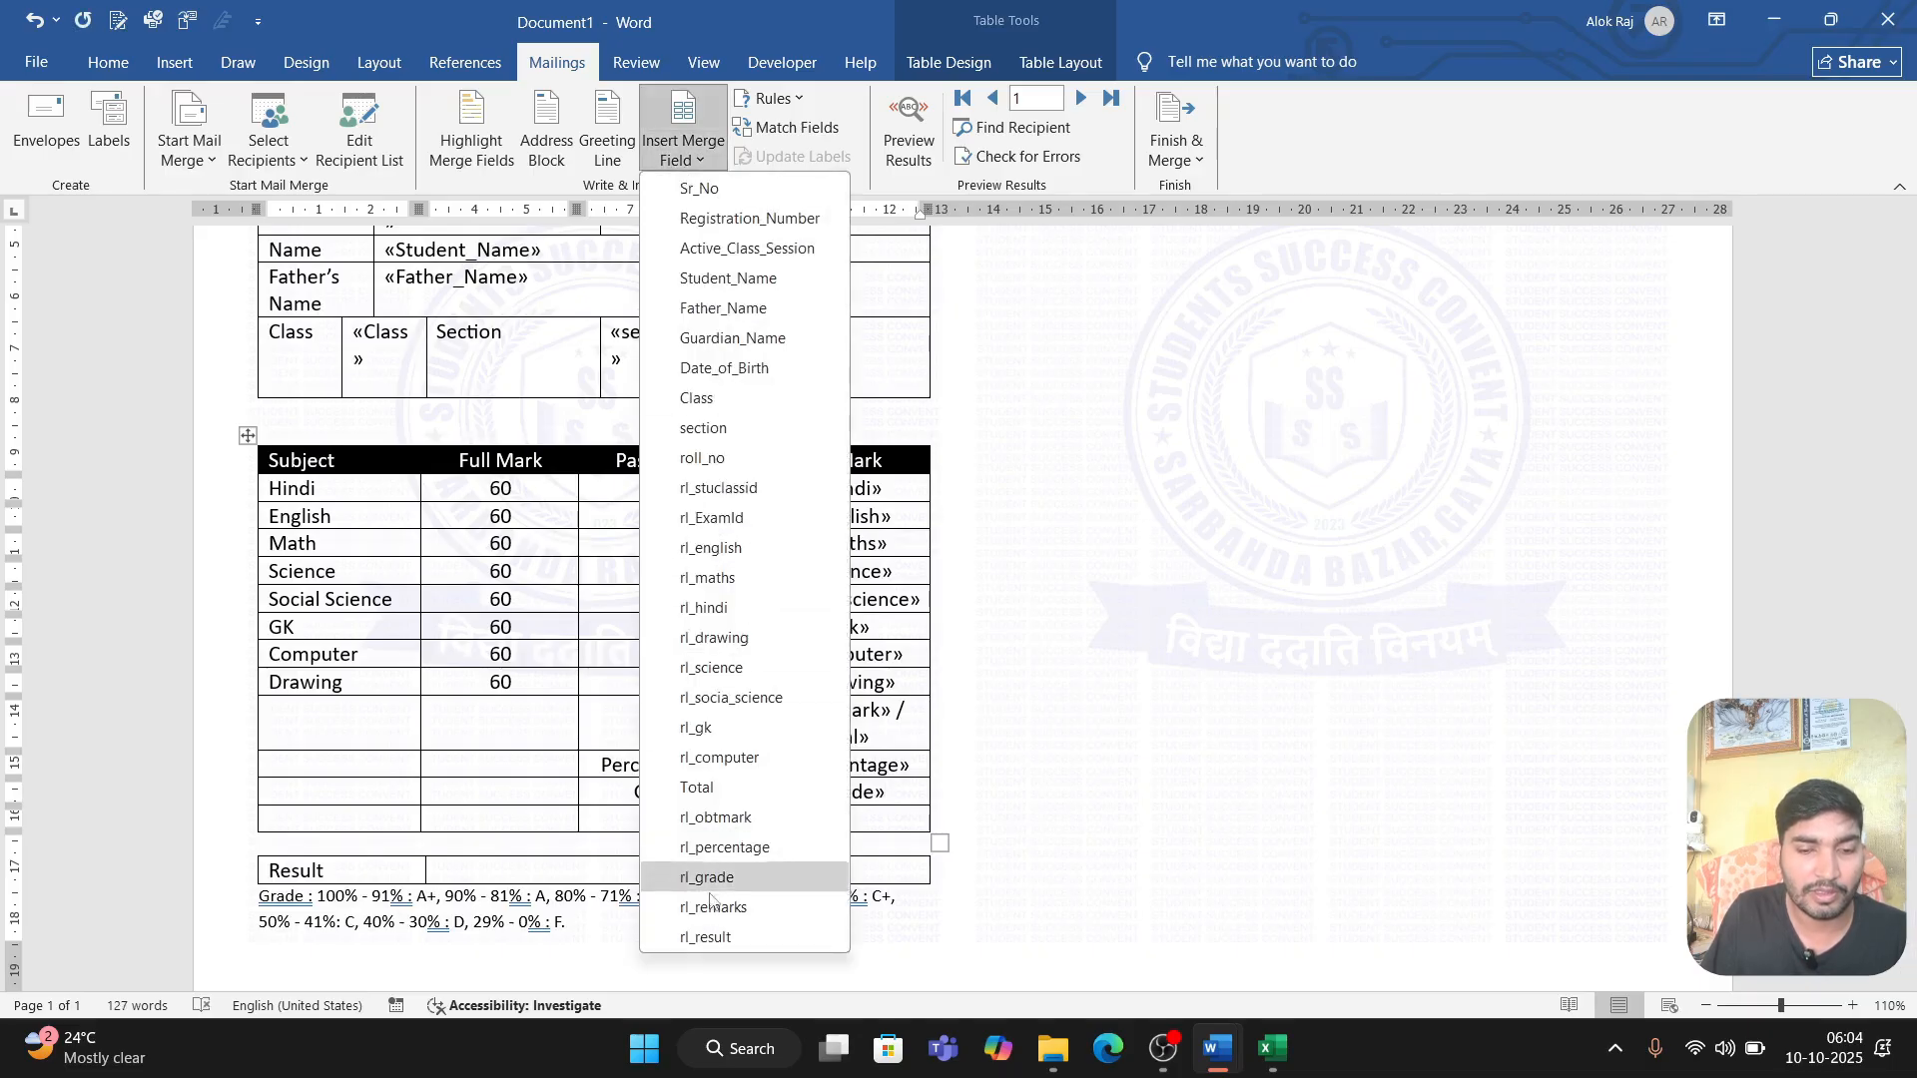
left_click(748, 909)
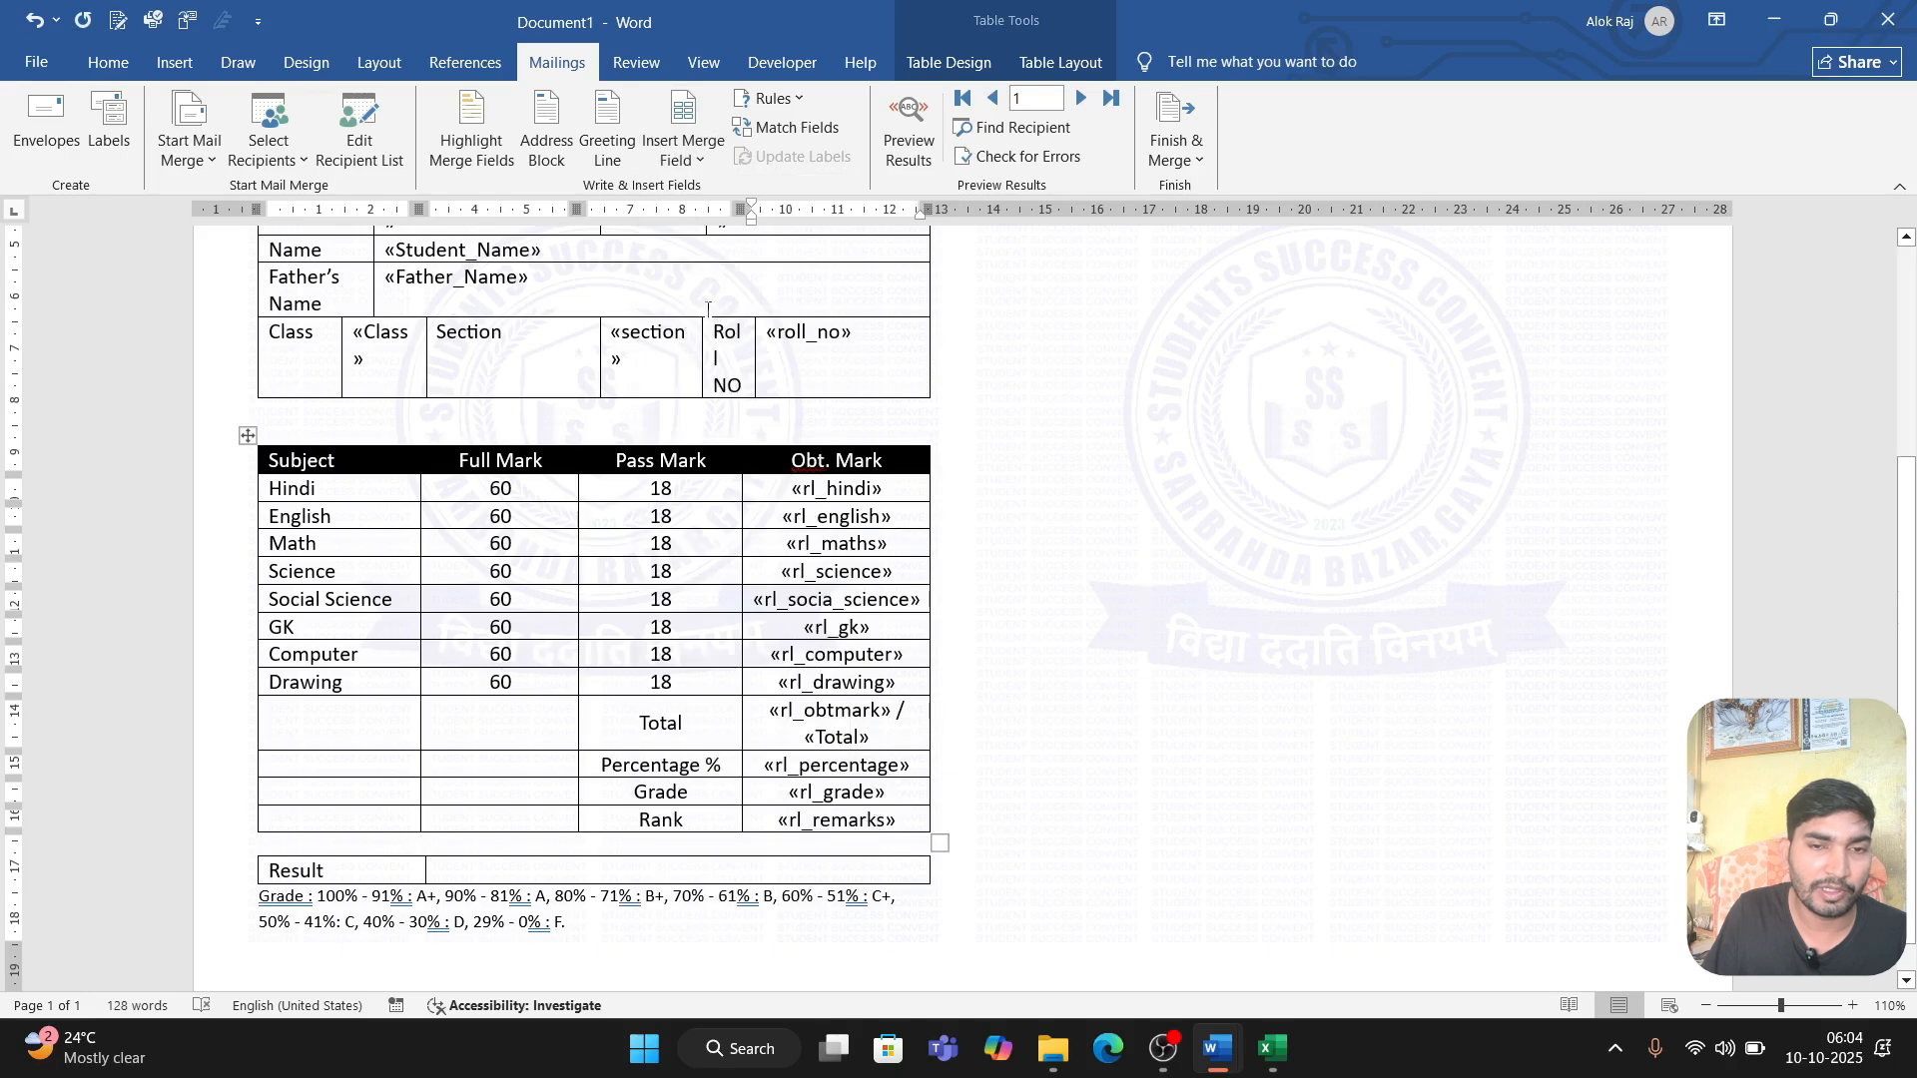
left_click(483, 877)
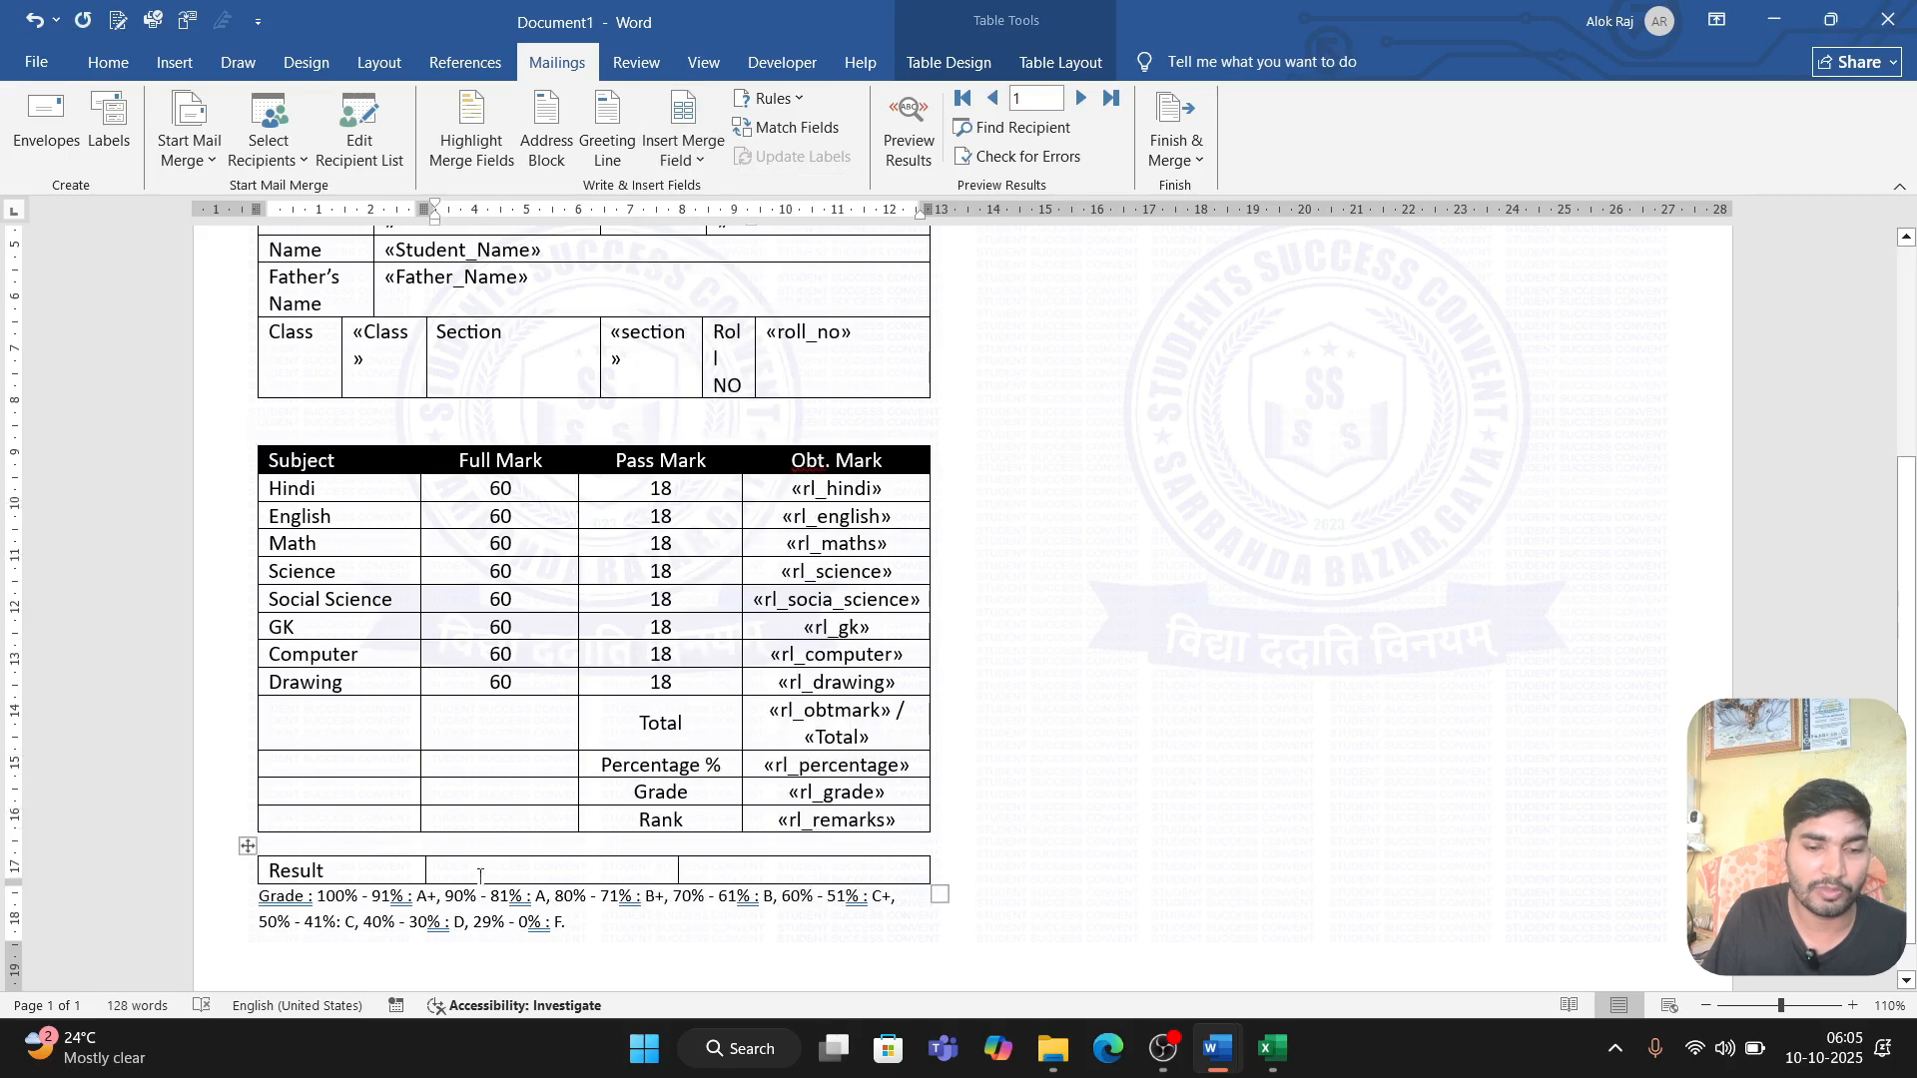
left_click(683, 149)
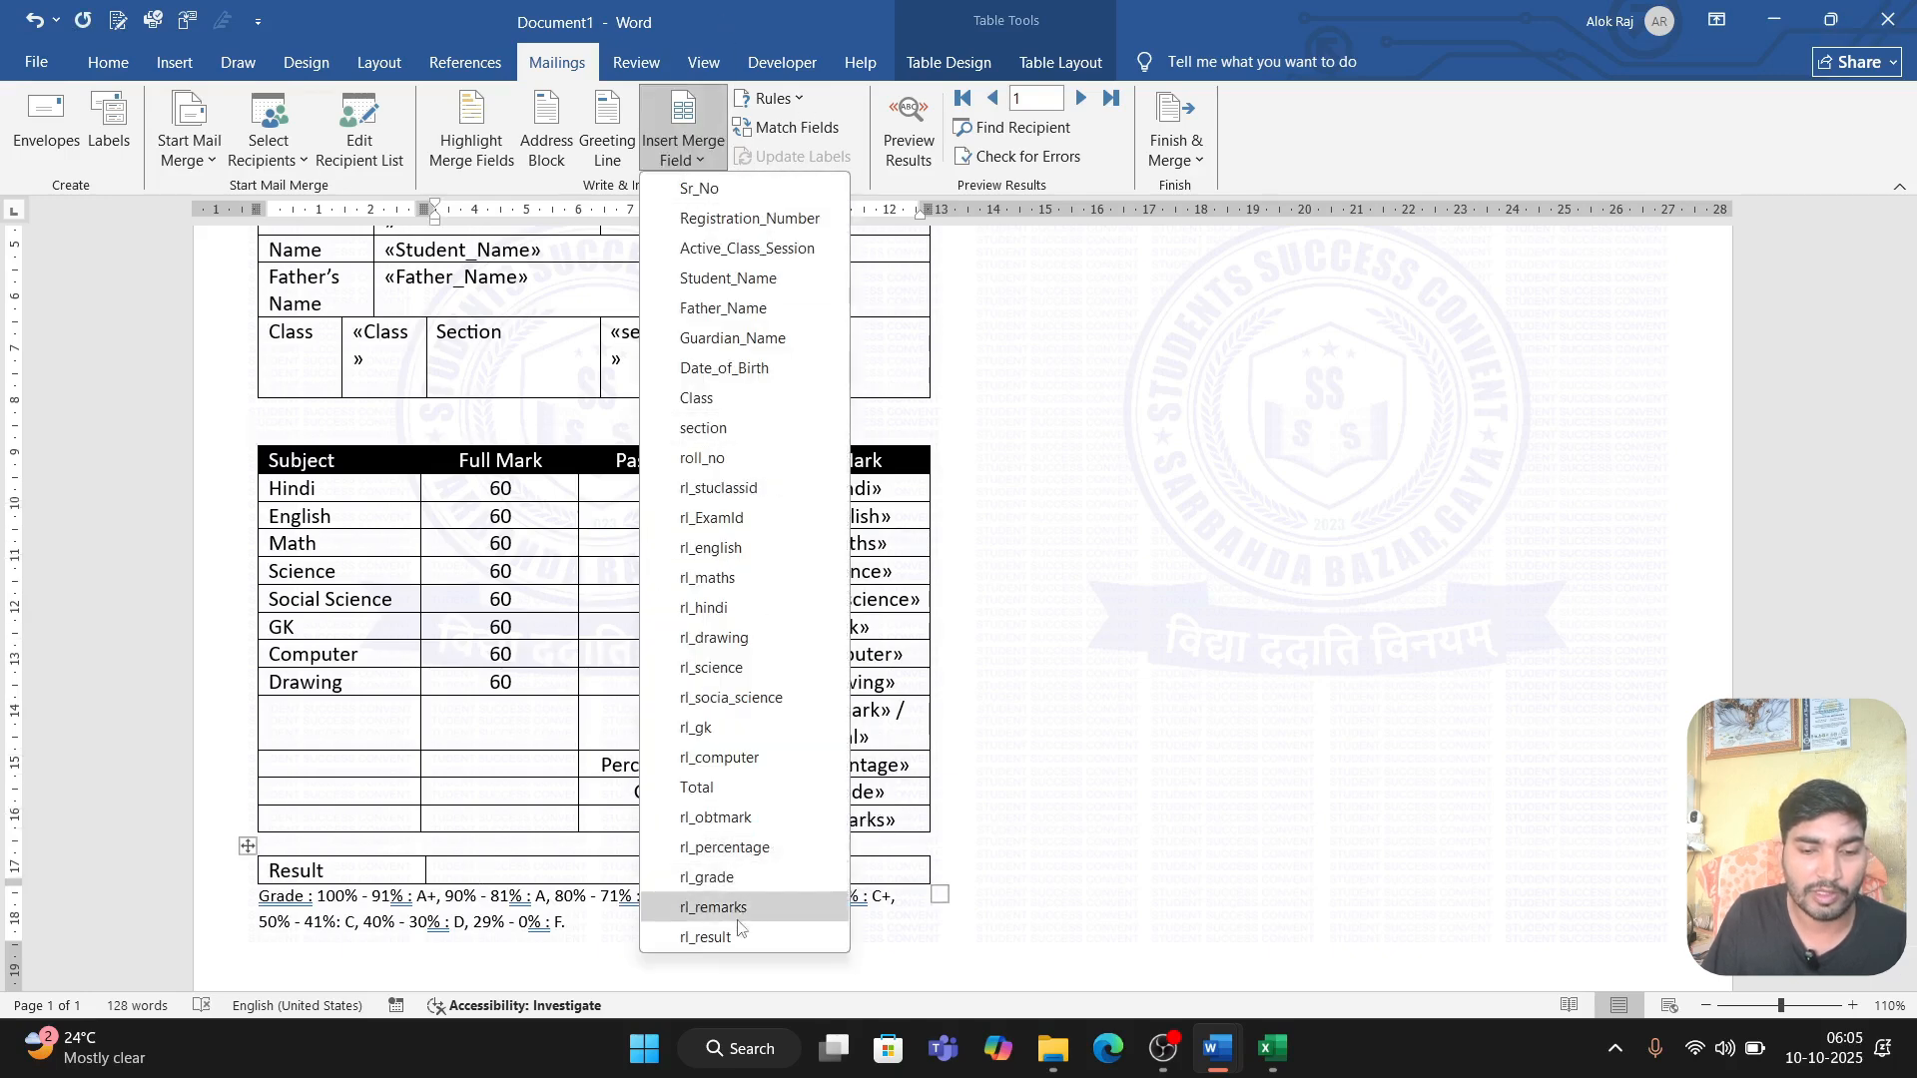
left_click(783, 926)
left_click(1177, 788)
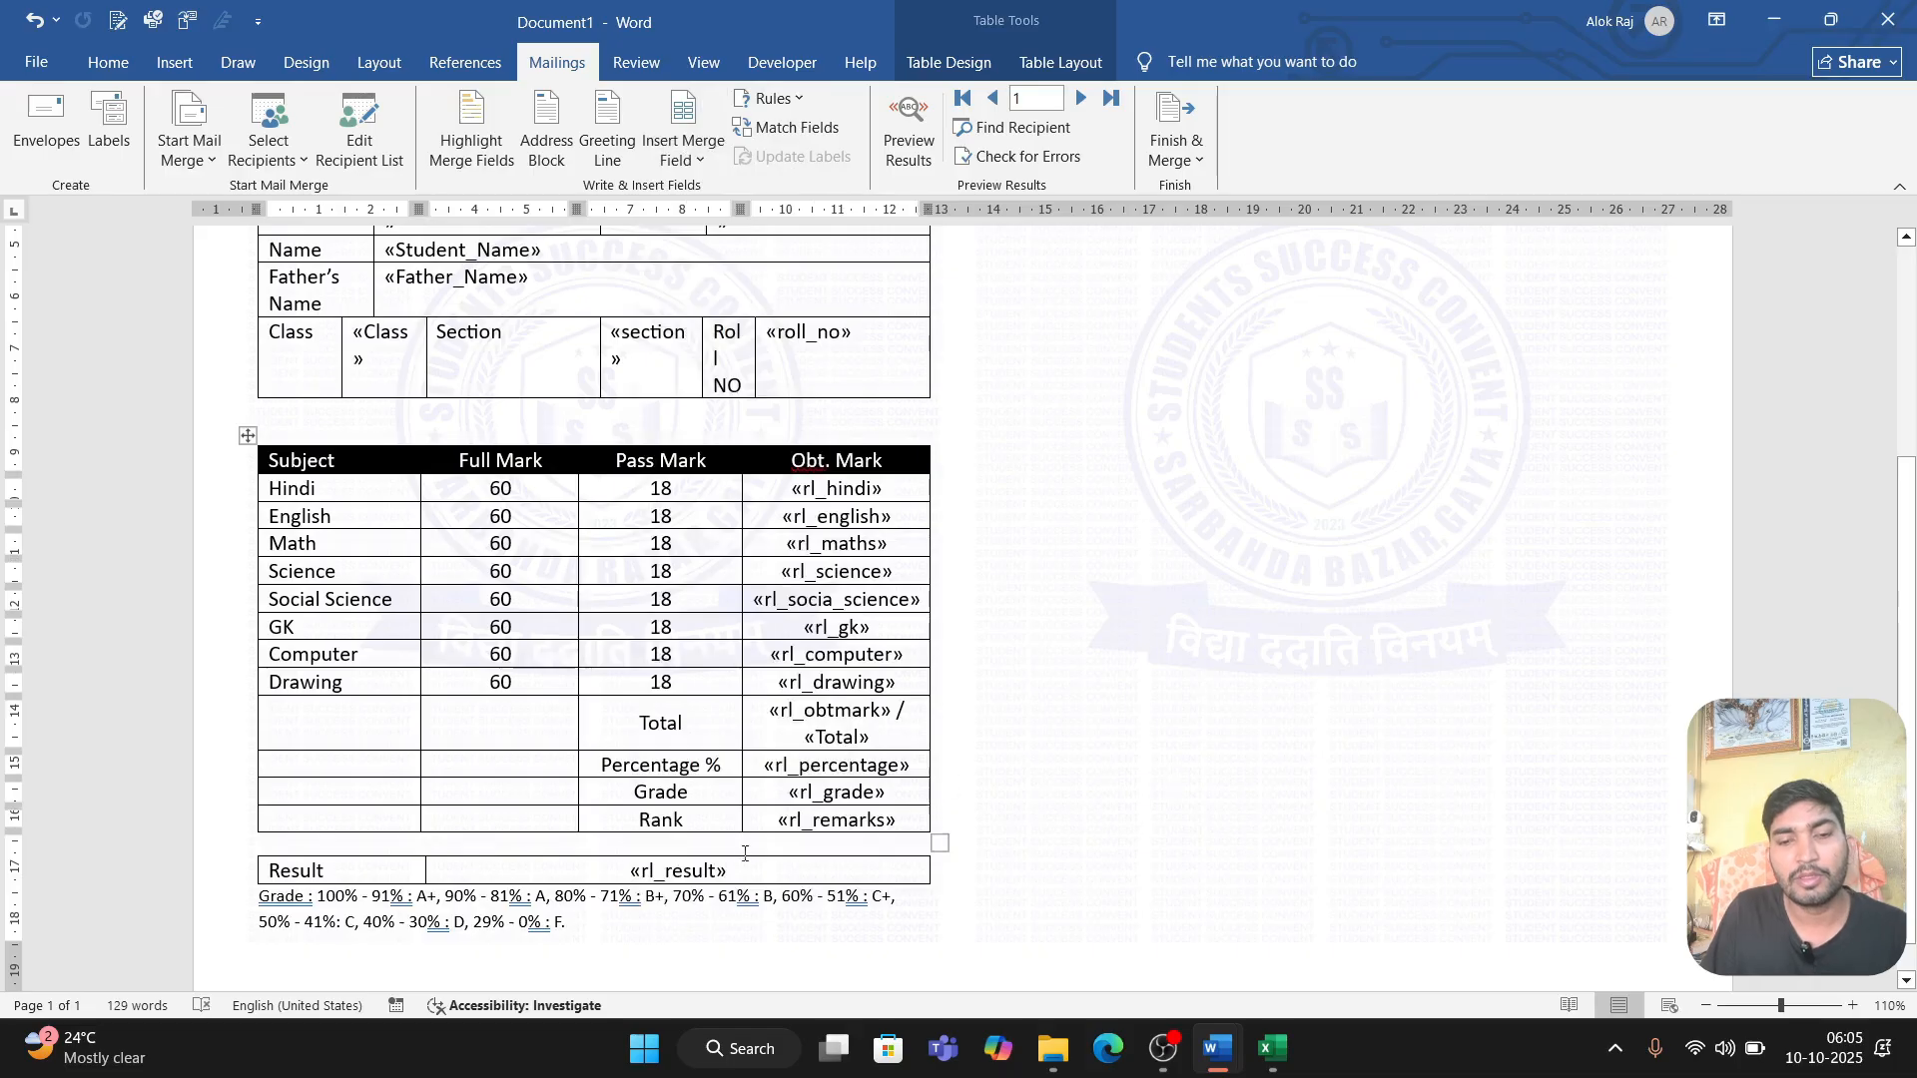
Step: Bold the merge fields in the marks table's Obt. Mark column, from the Hindi row to the Rank row
left_click_drag(790, 493, 831, 832)
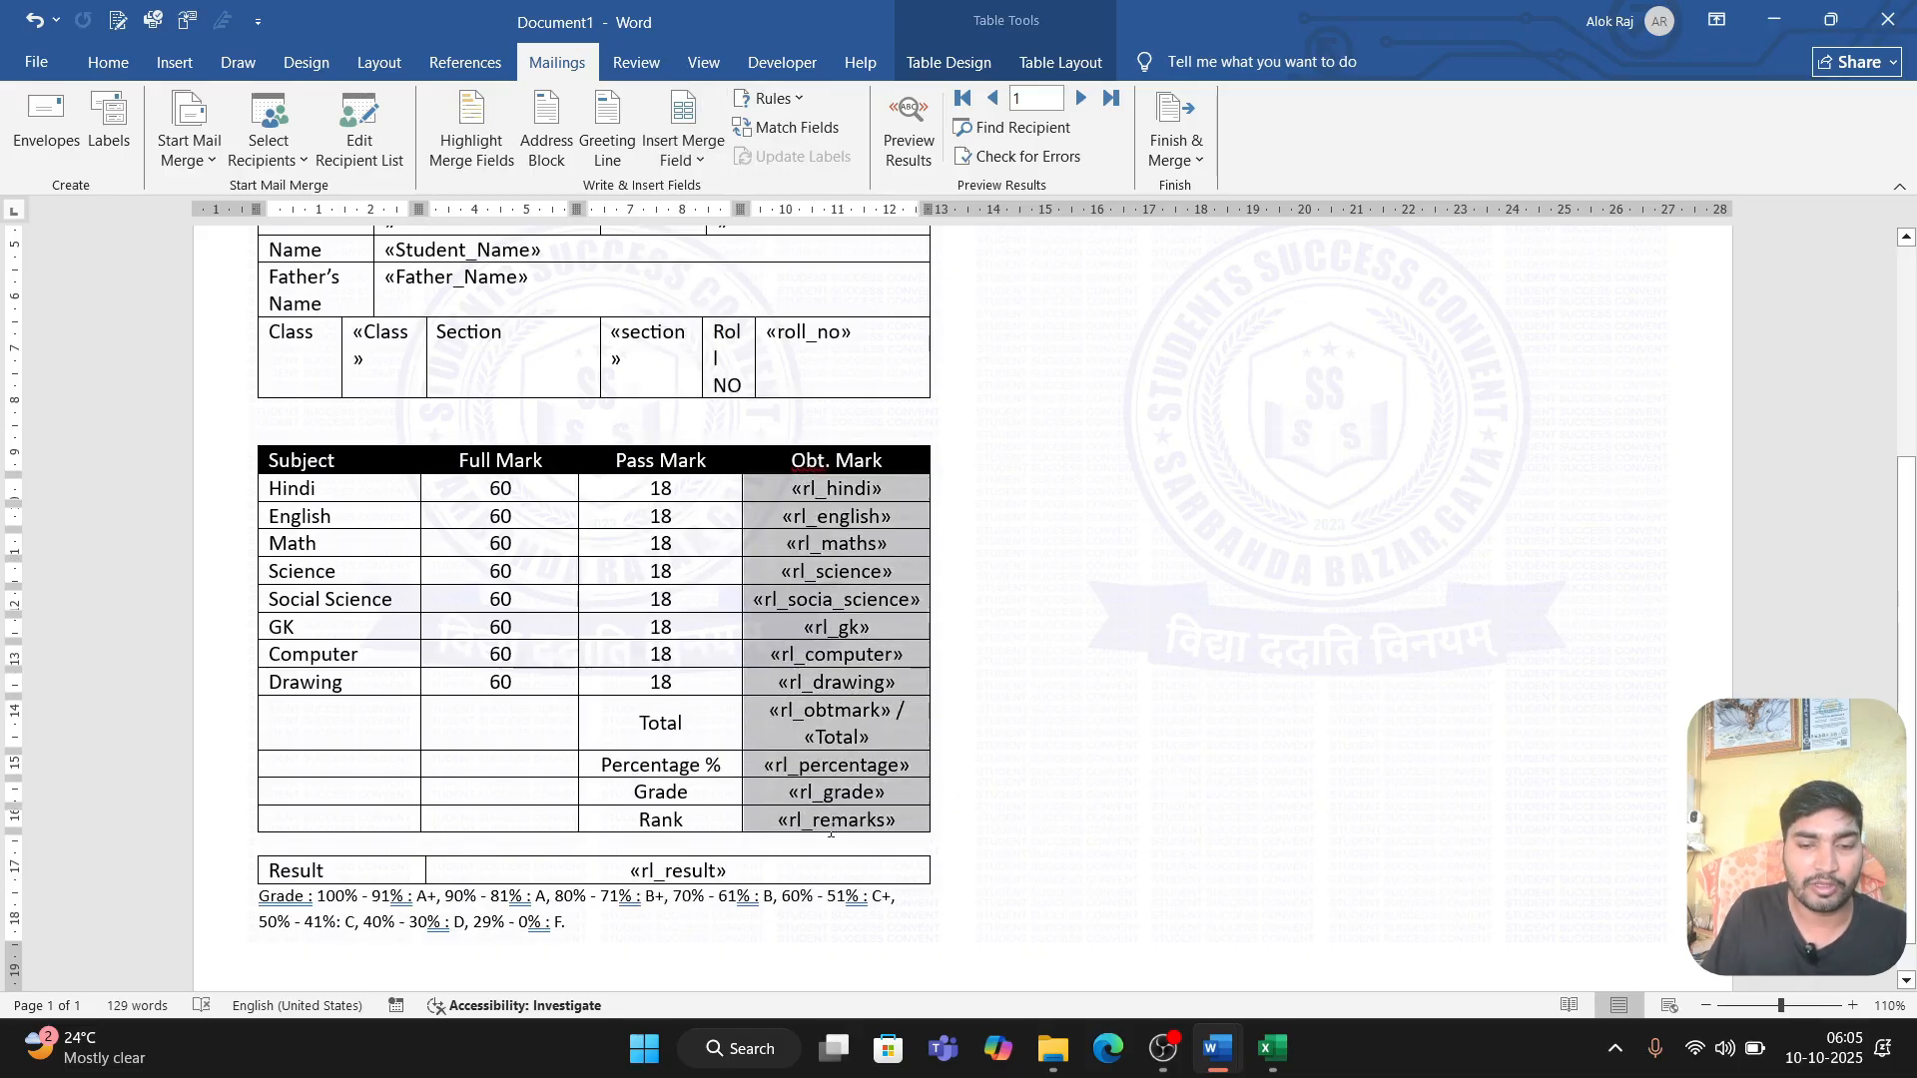
left_click(108, 62)
left_click(229, 147)
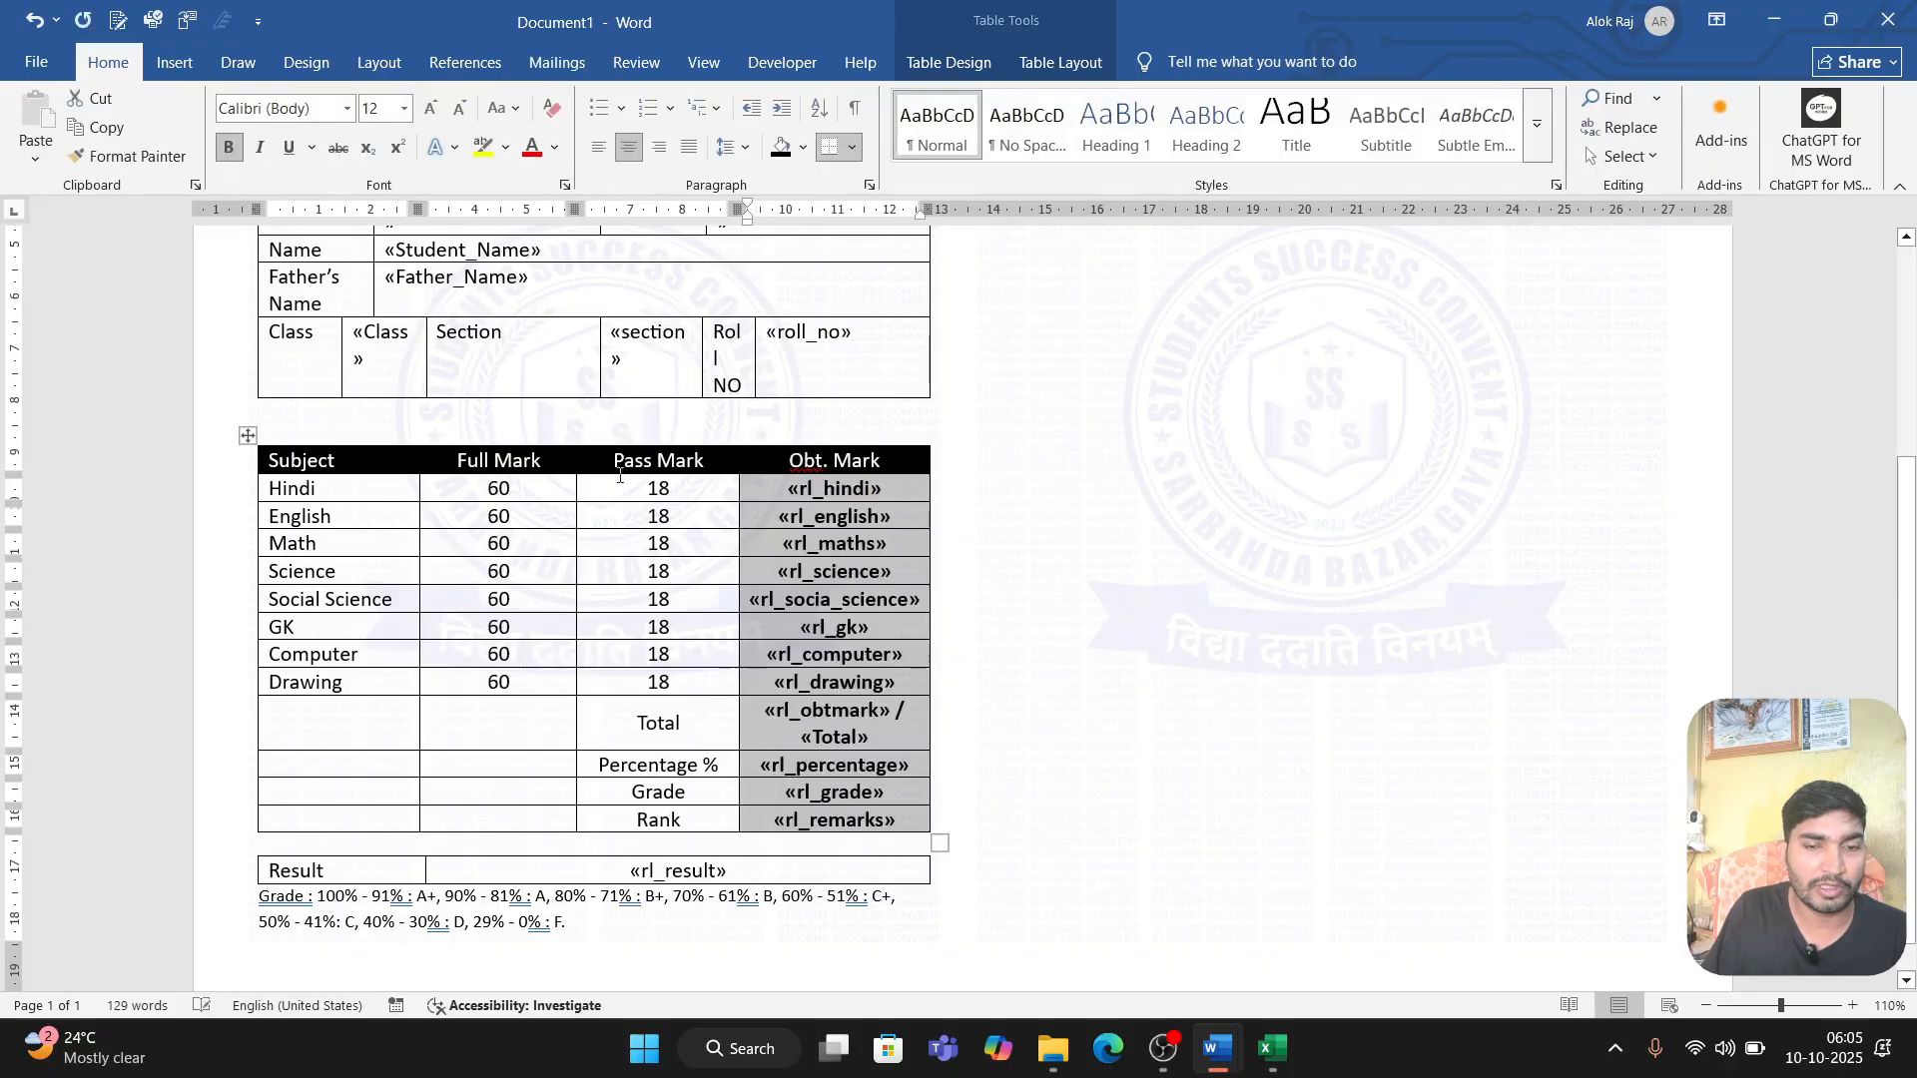
Step: Bold the rl_result merge field beside Result and enlarge its font by one size
left_click(721, 870)
triple_click(639, 871)
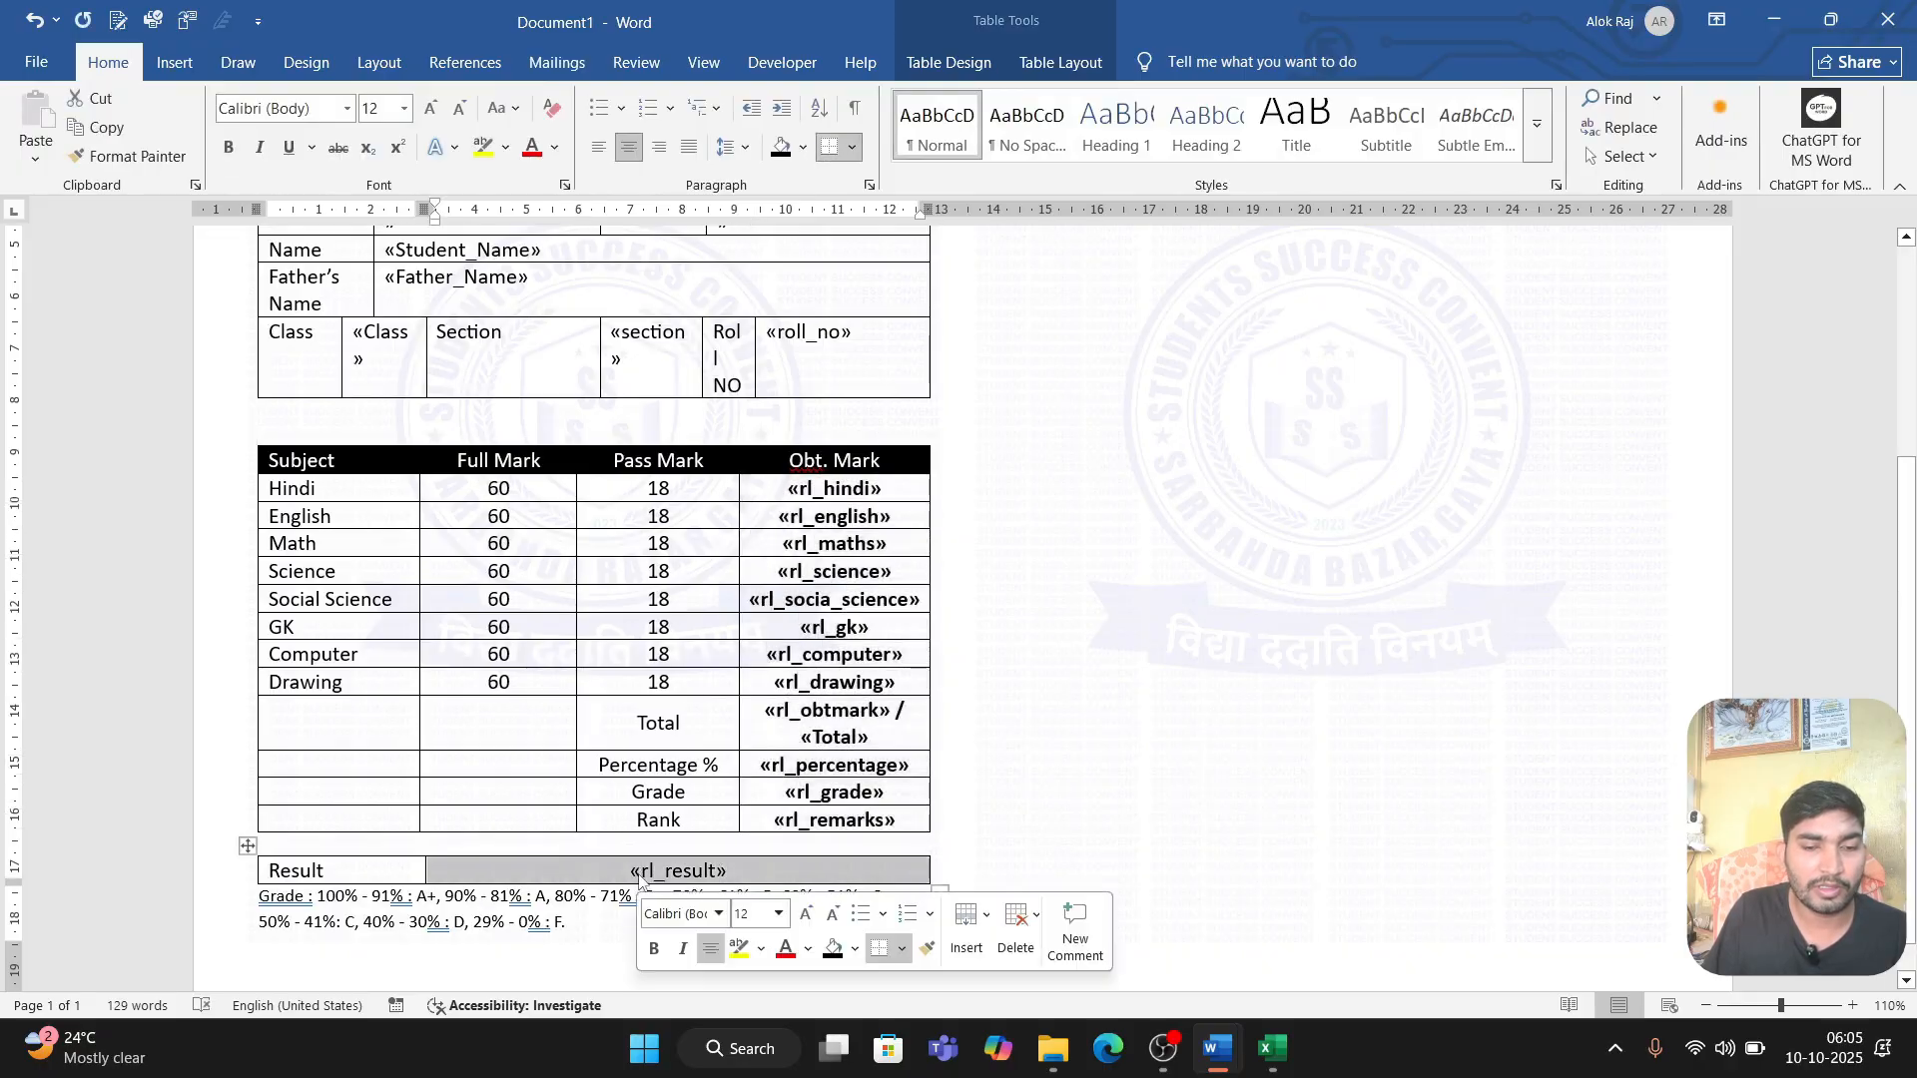
left_click(229, 147)
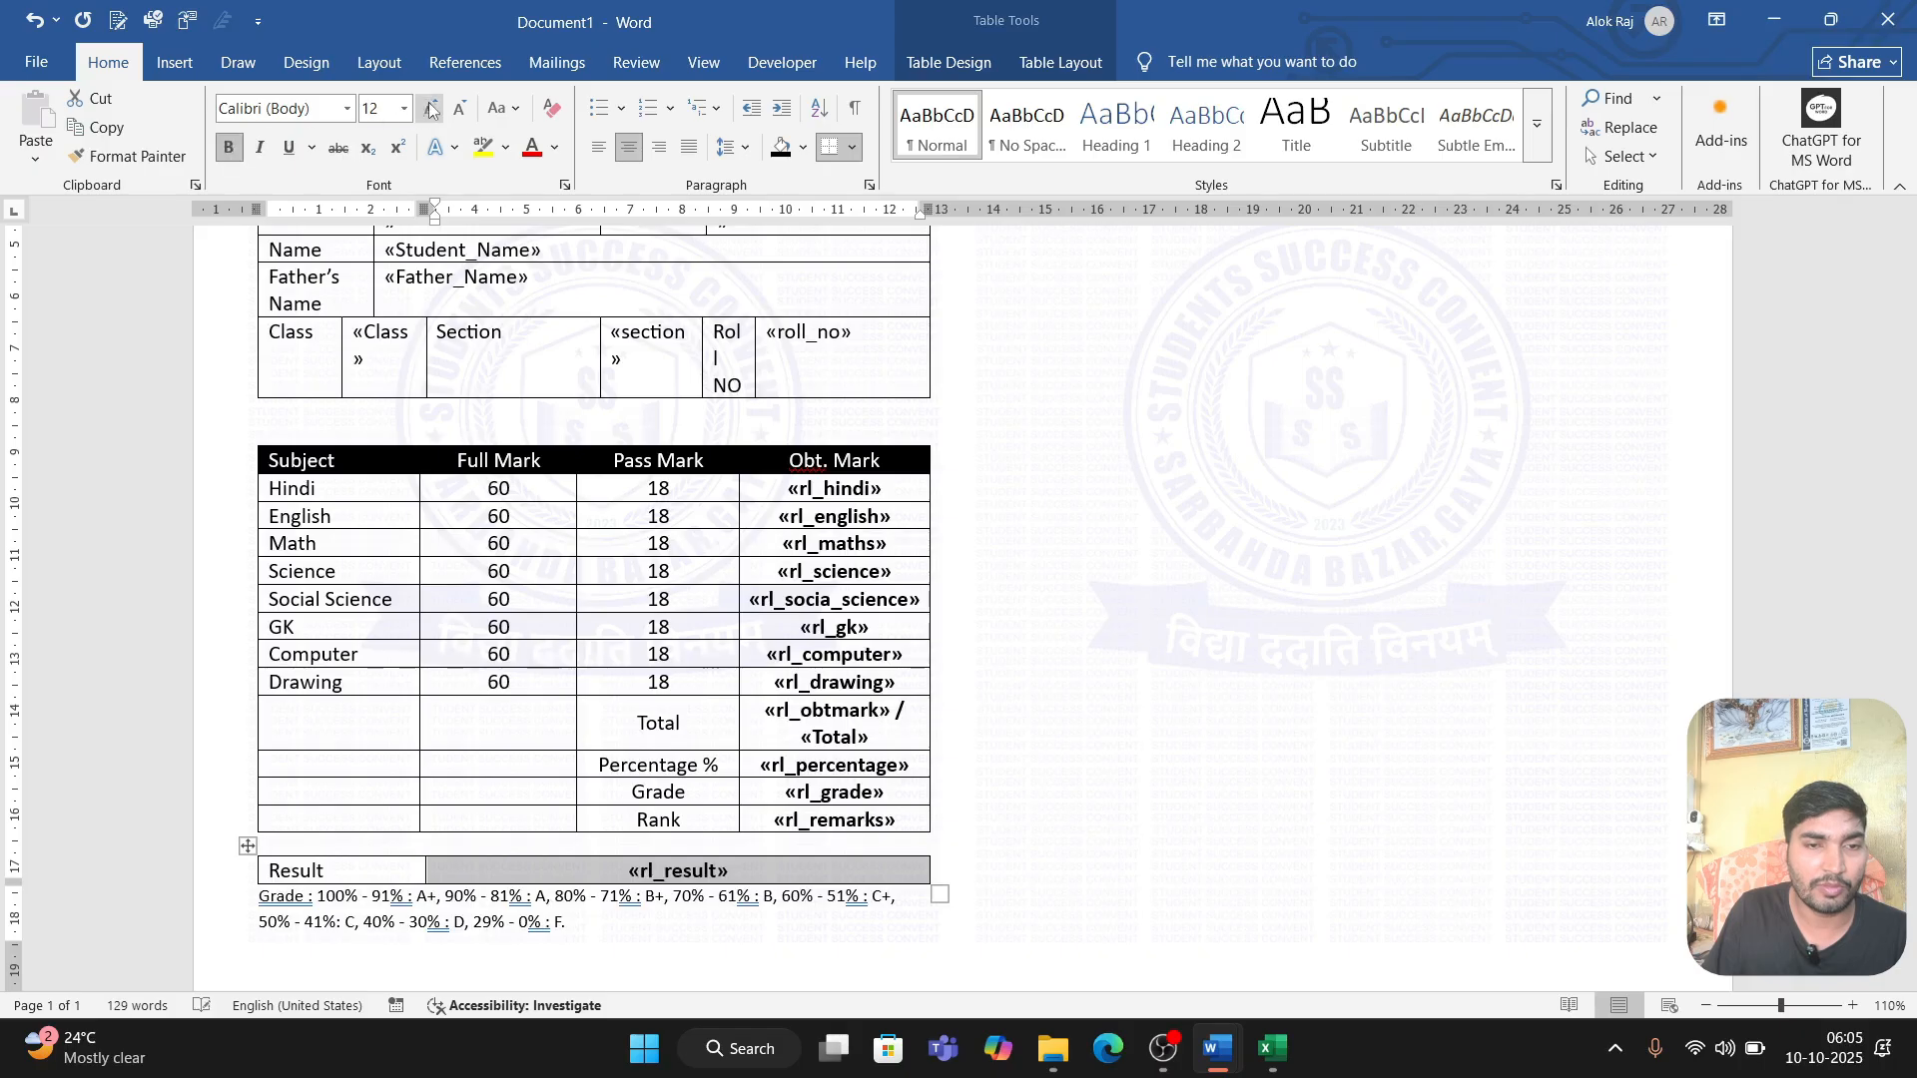
left_click(431, 108)
left_click(1068, 675)
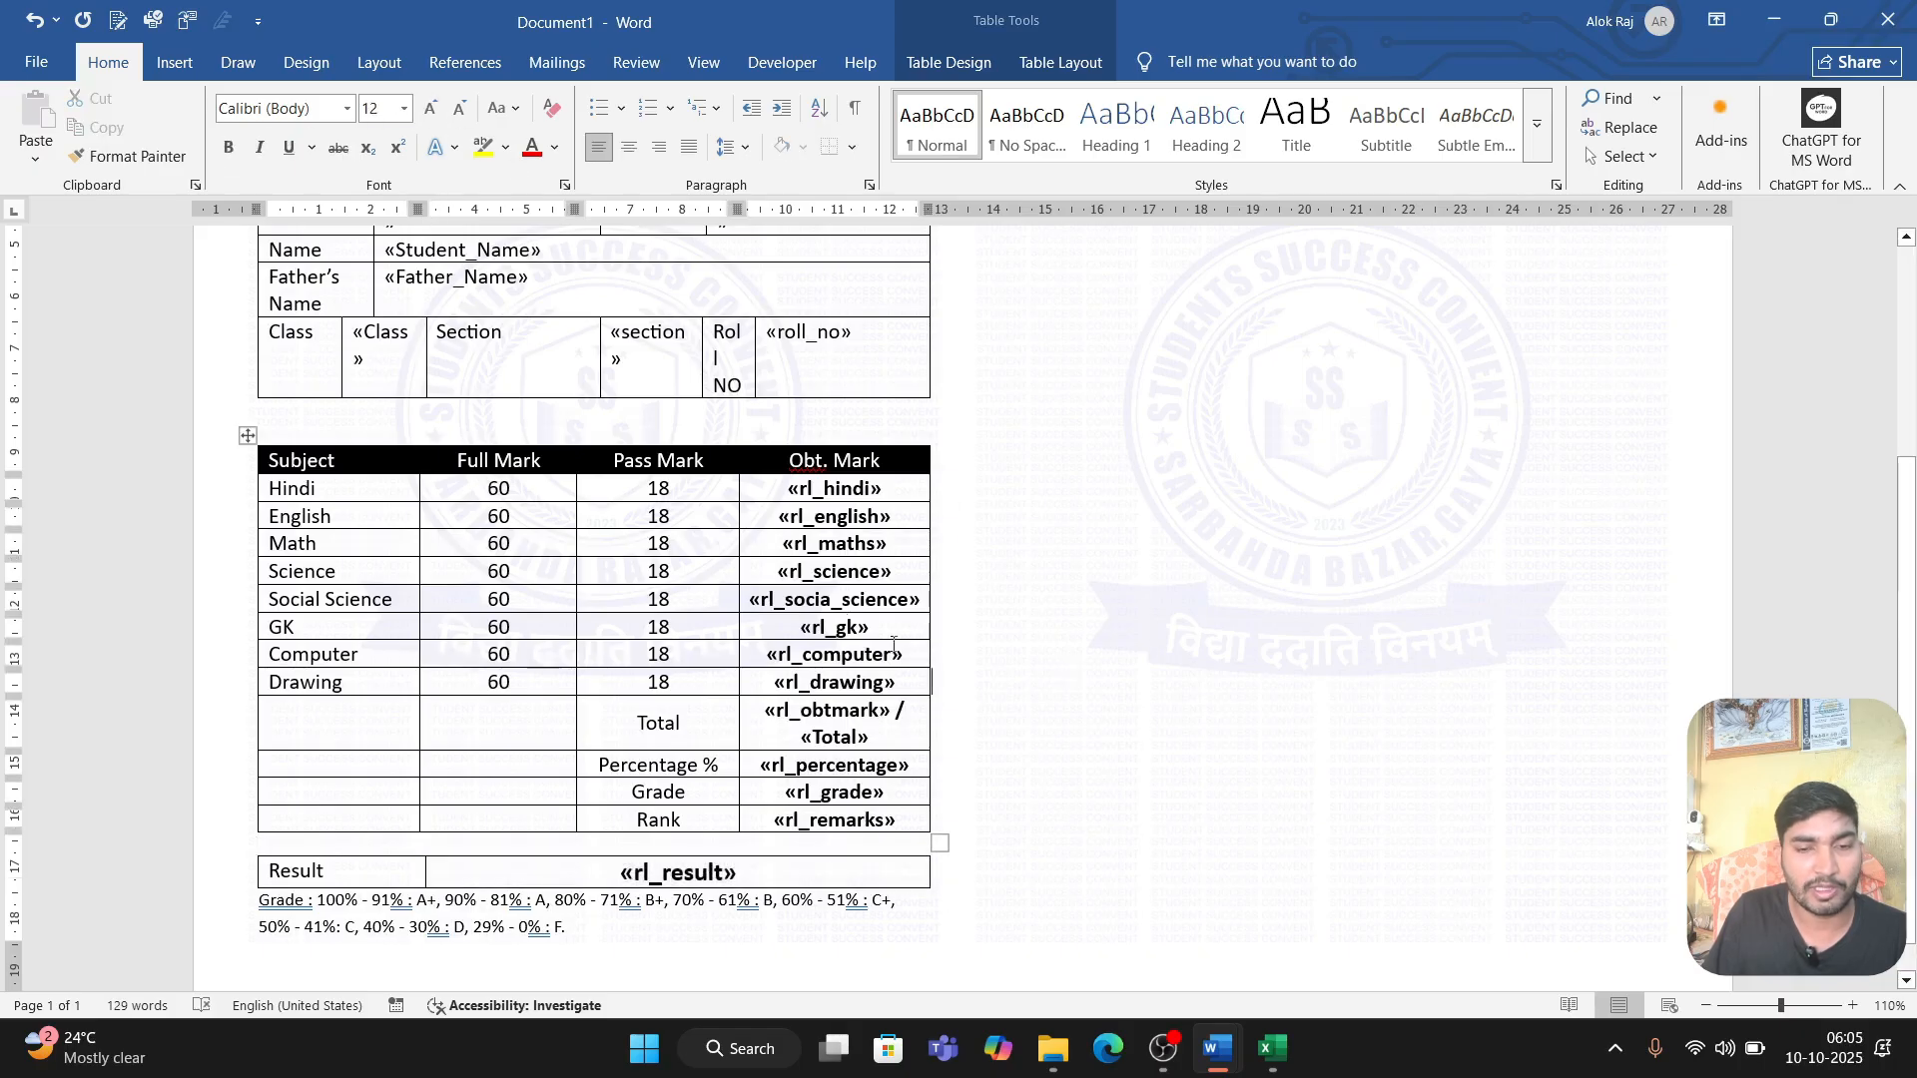
Step: Bold the Student_Name, Father_Name, Registration_Number and Active_Class_Session merge fields in the student details table
scroll(599, 336, "up", 3)
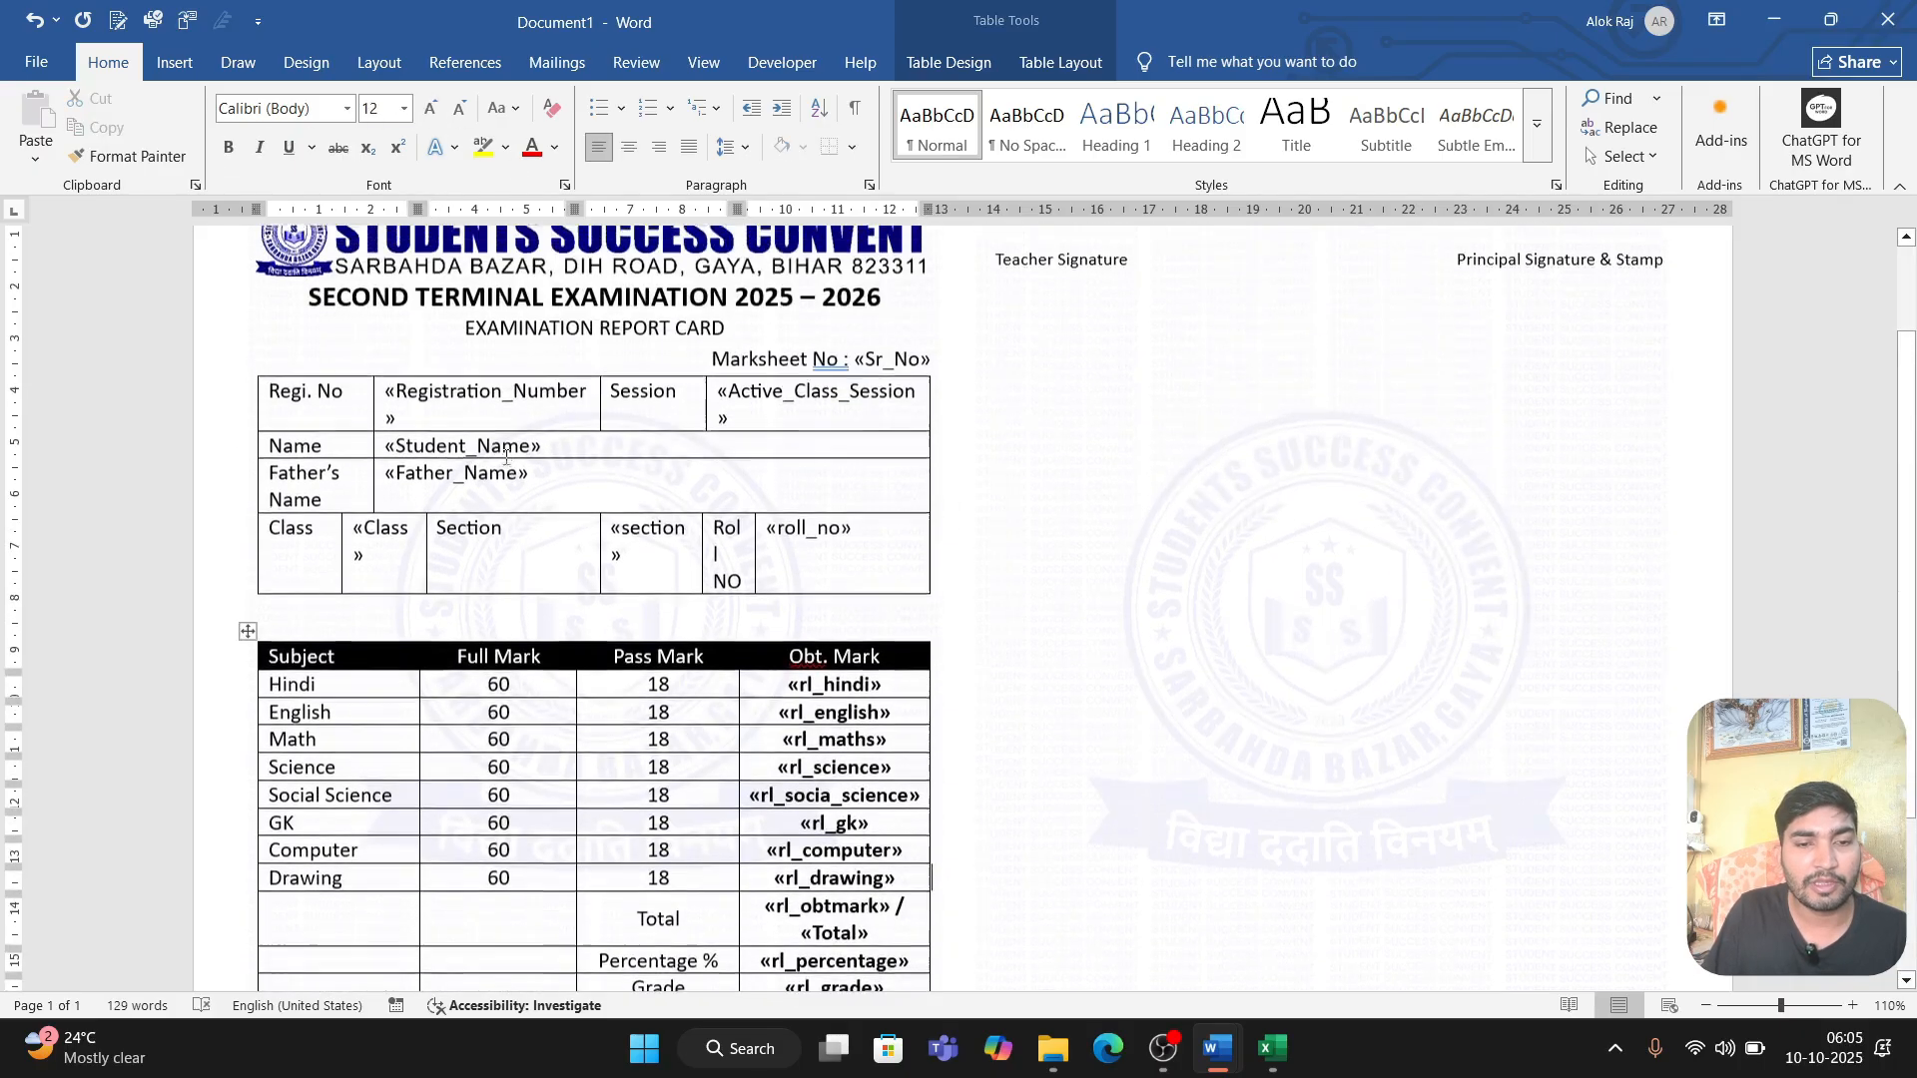
left_click_drag(399, 448, 464, 477)
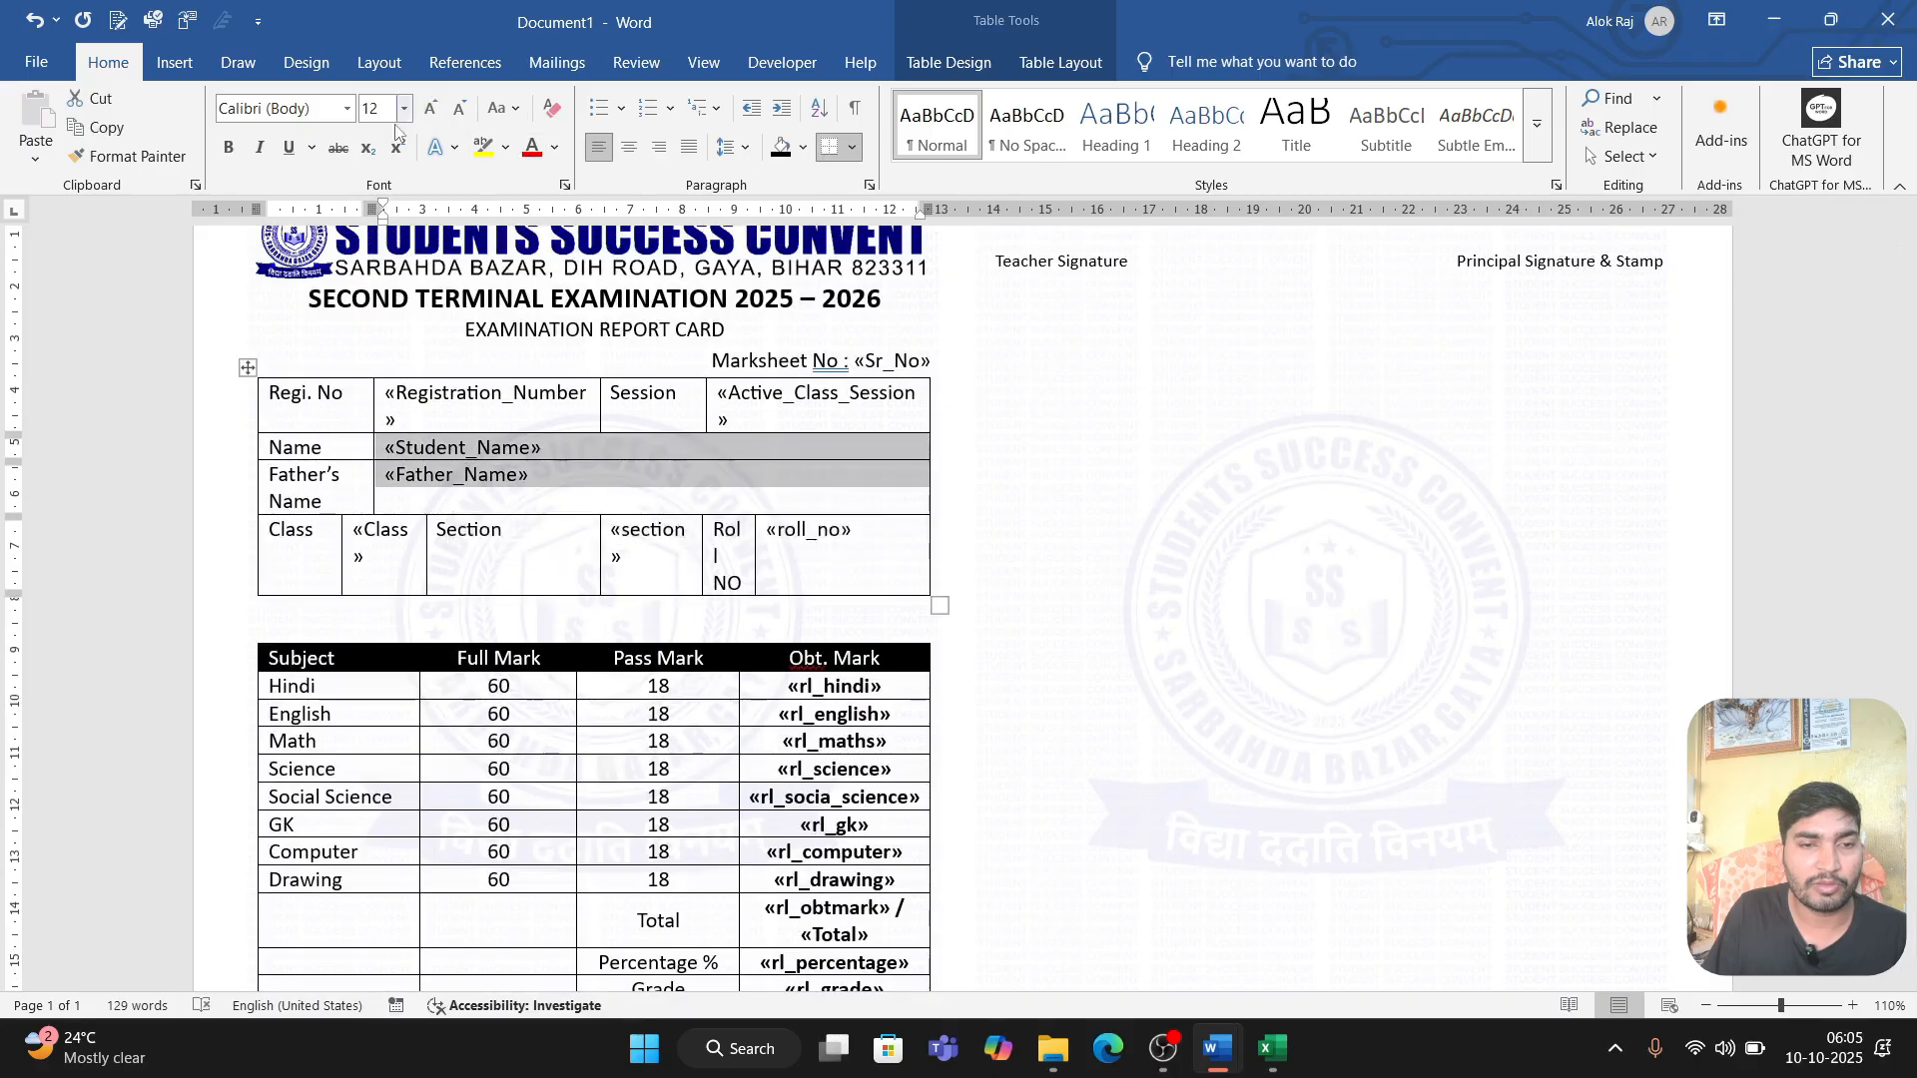
left_click(228, 147)
left_click_drag(548, 395, 384, 396)
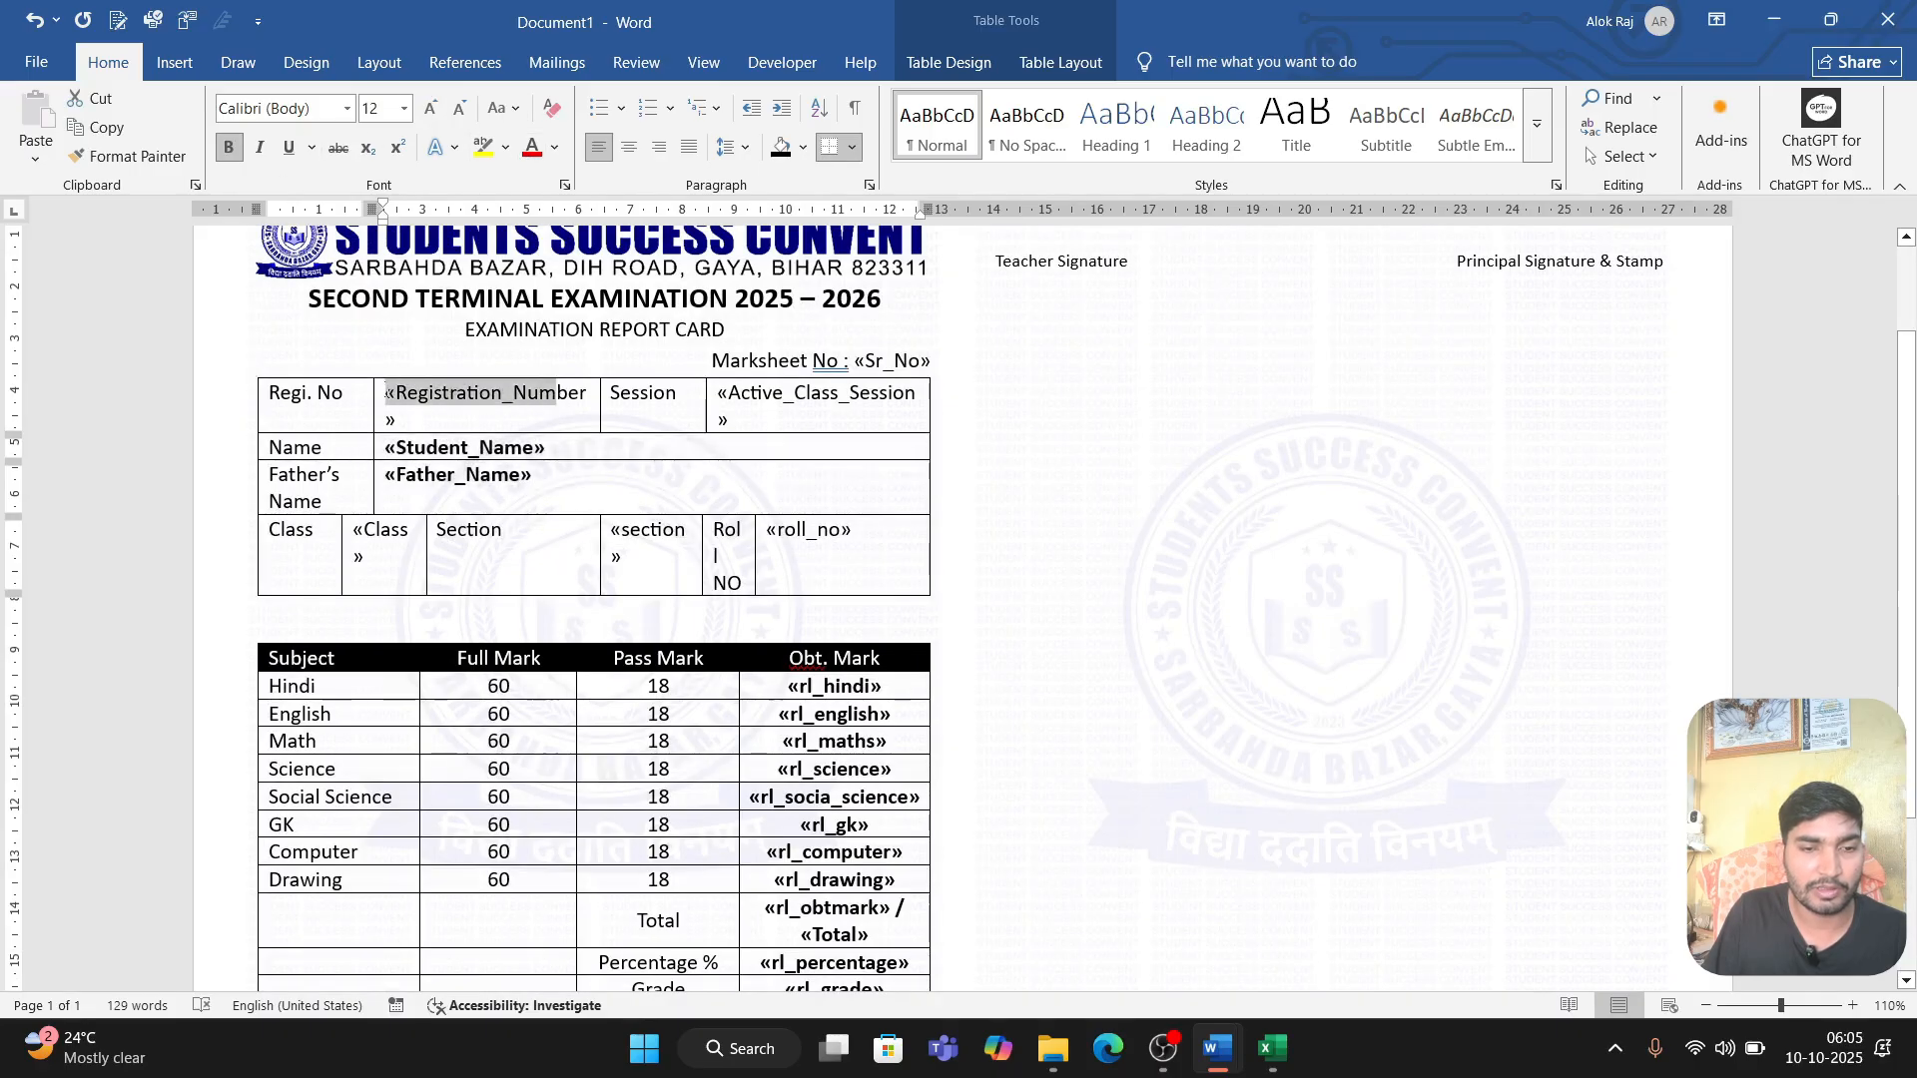
triple_click(477, 394)
left_click(230, 147)
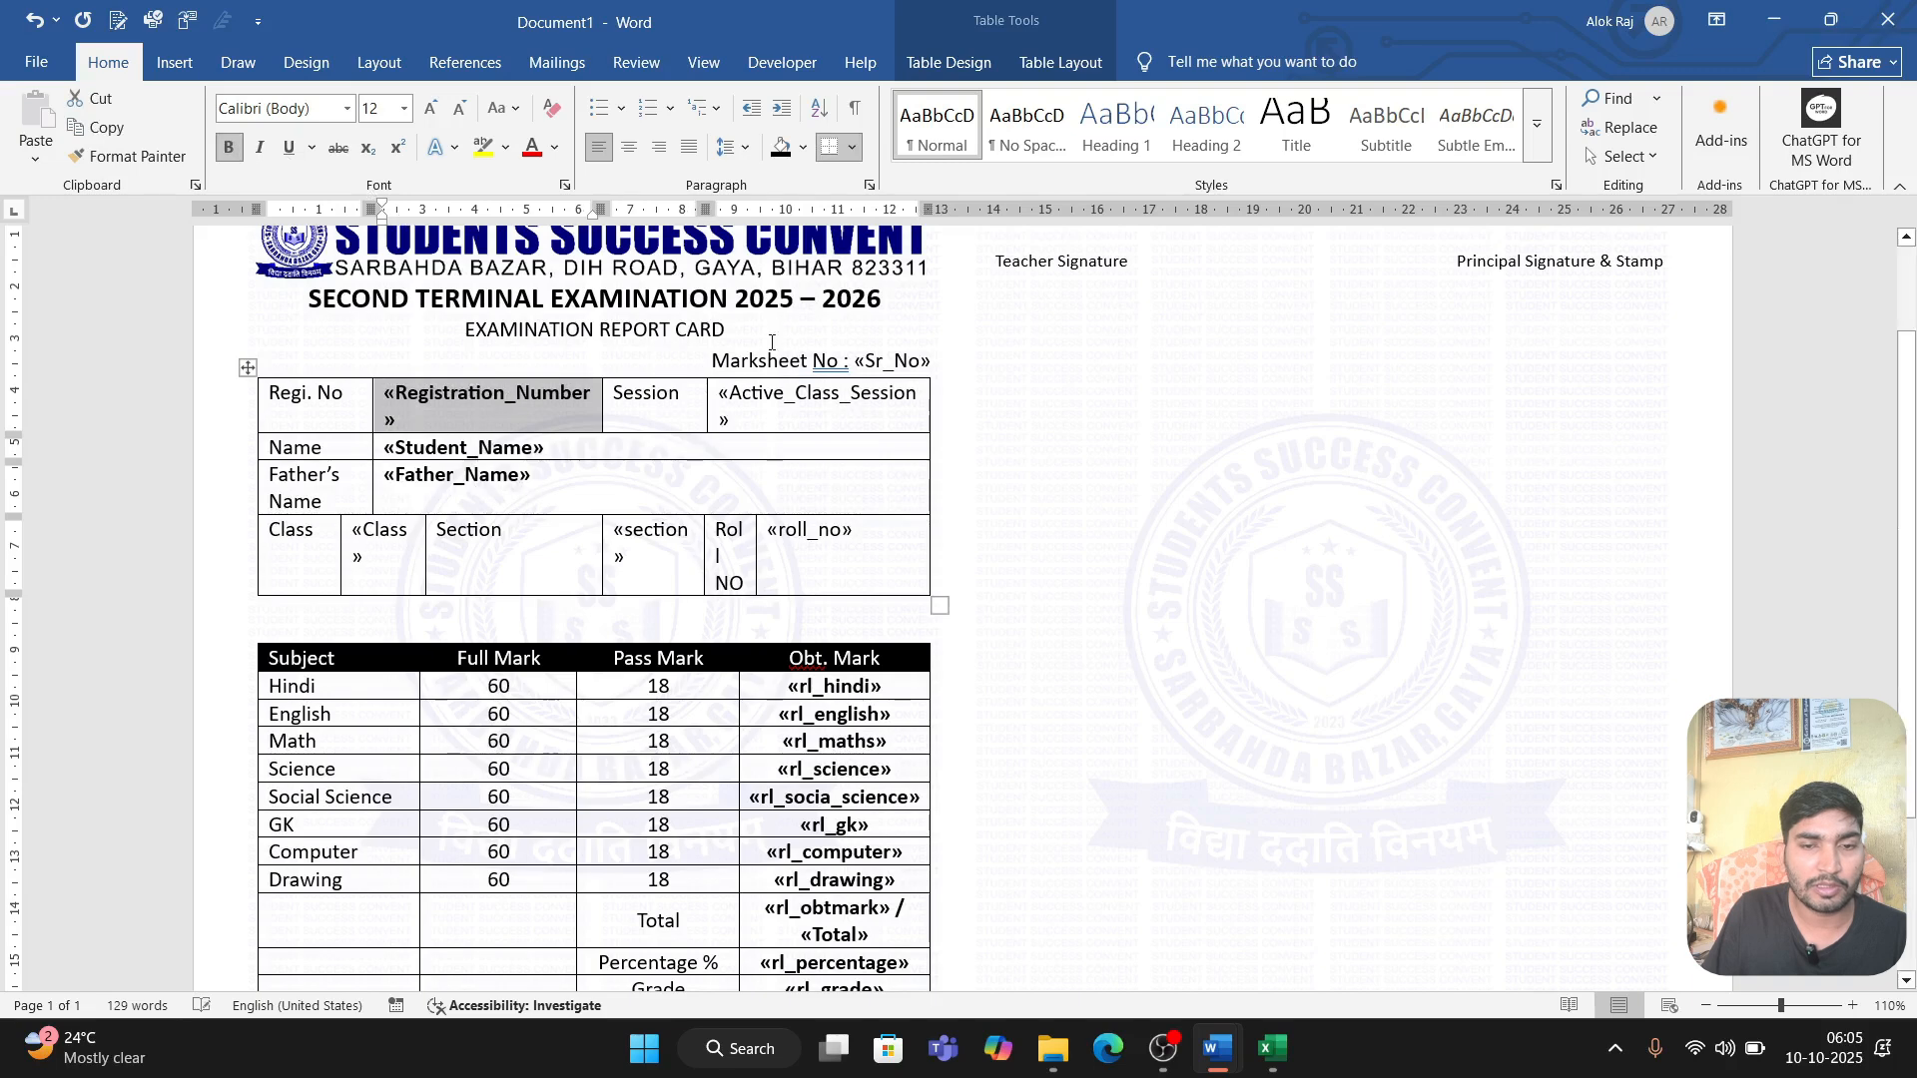
triple_click(826, 404)
key("ctrl+b")
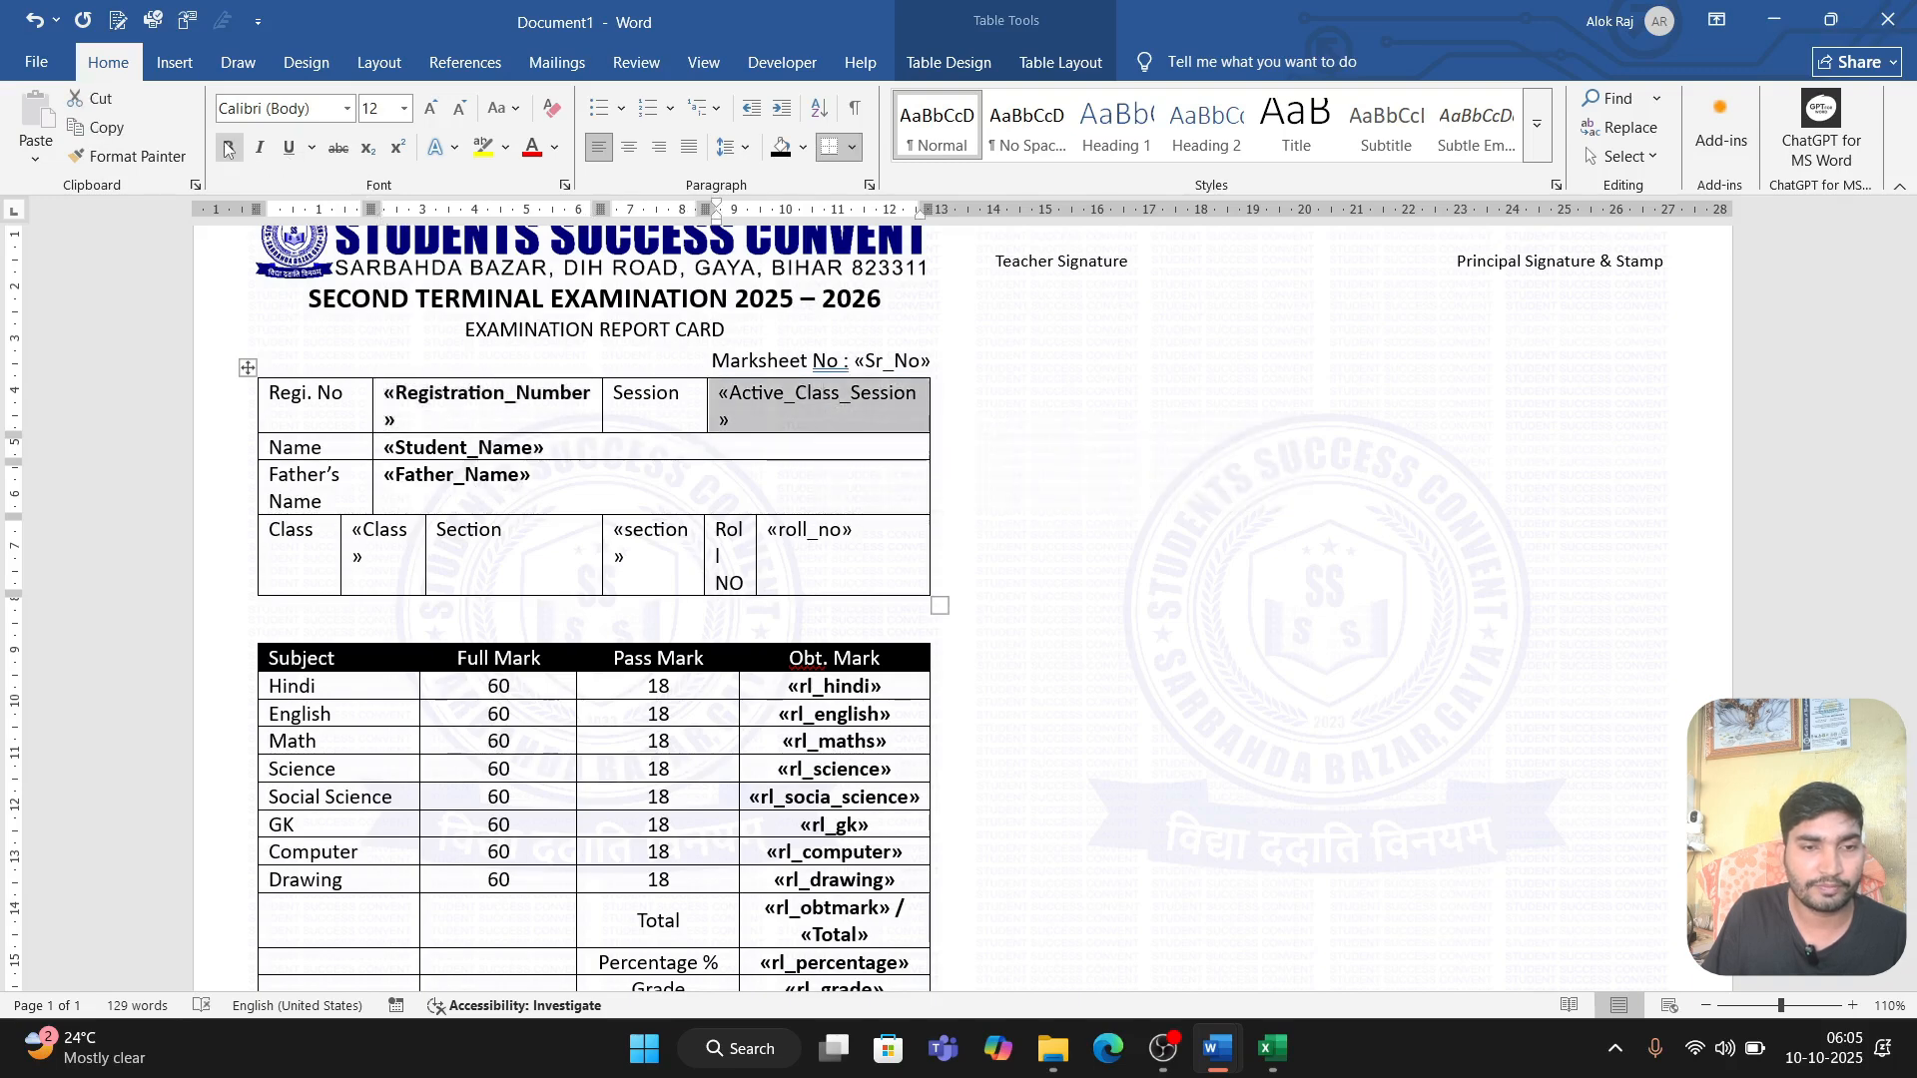
Step: Bold the Sr_No merge field beside Marksheet No and the Class, section and roll_no fields in the student details table
left_click_drag(939, 360, 851, 358)
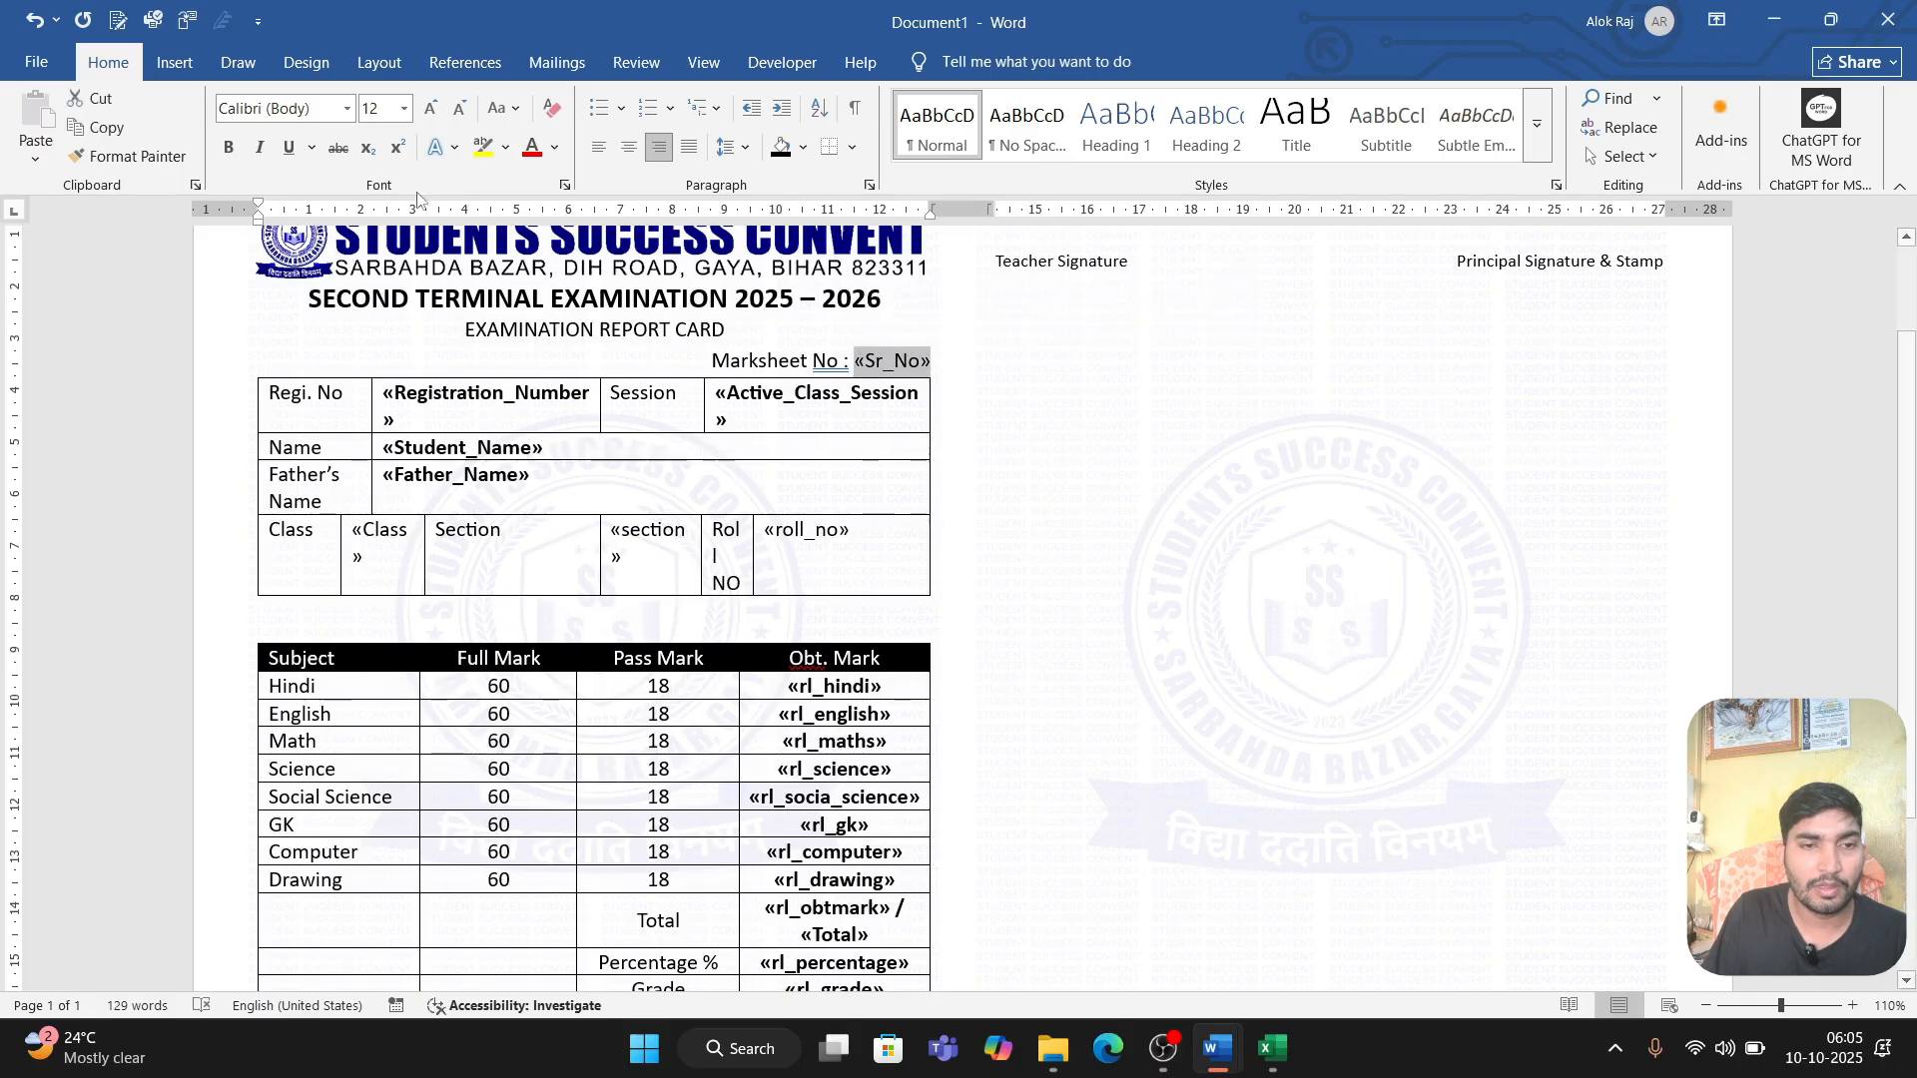
left_click(226, 153)
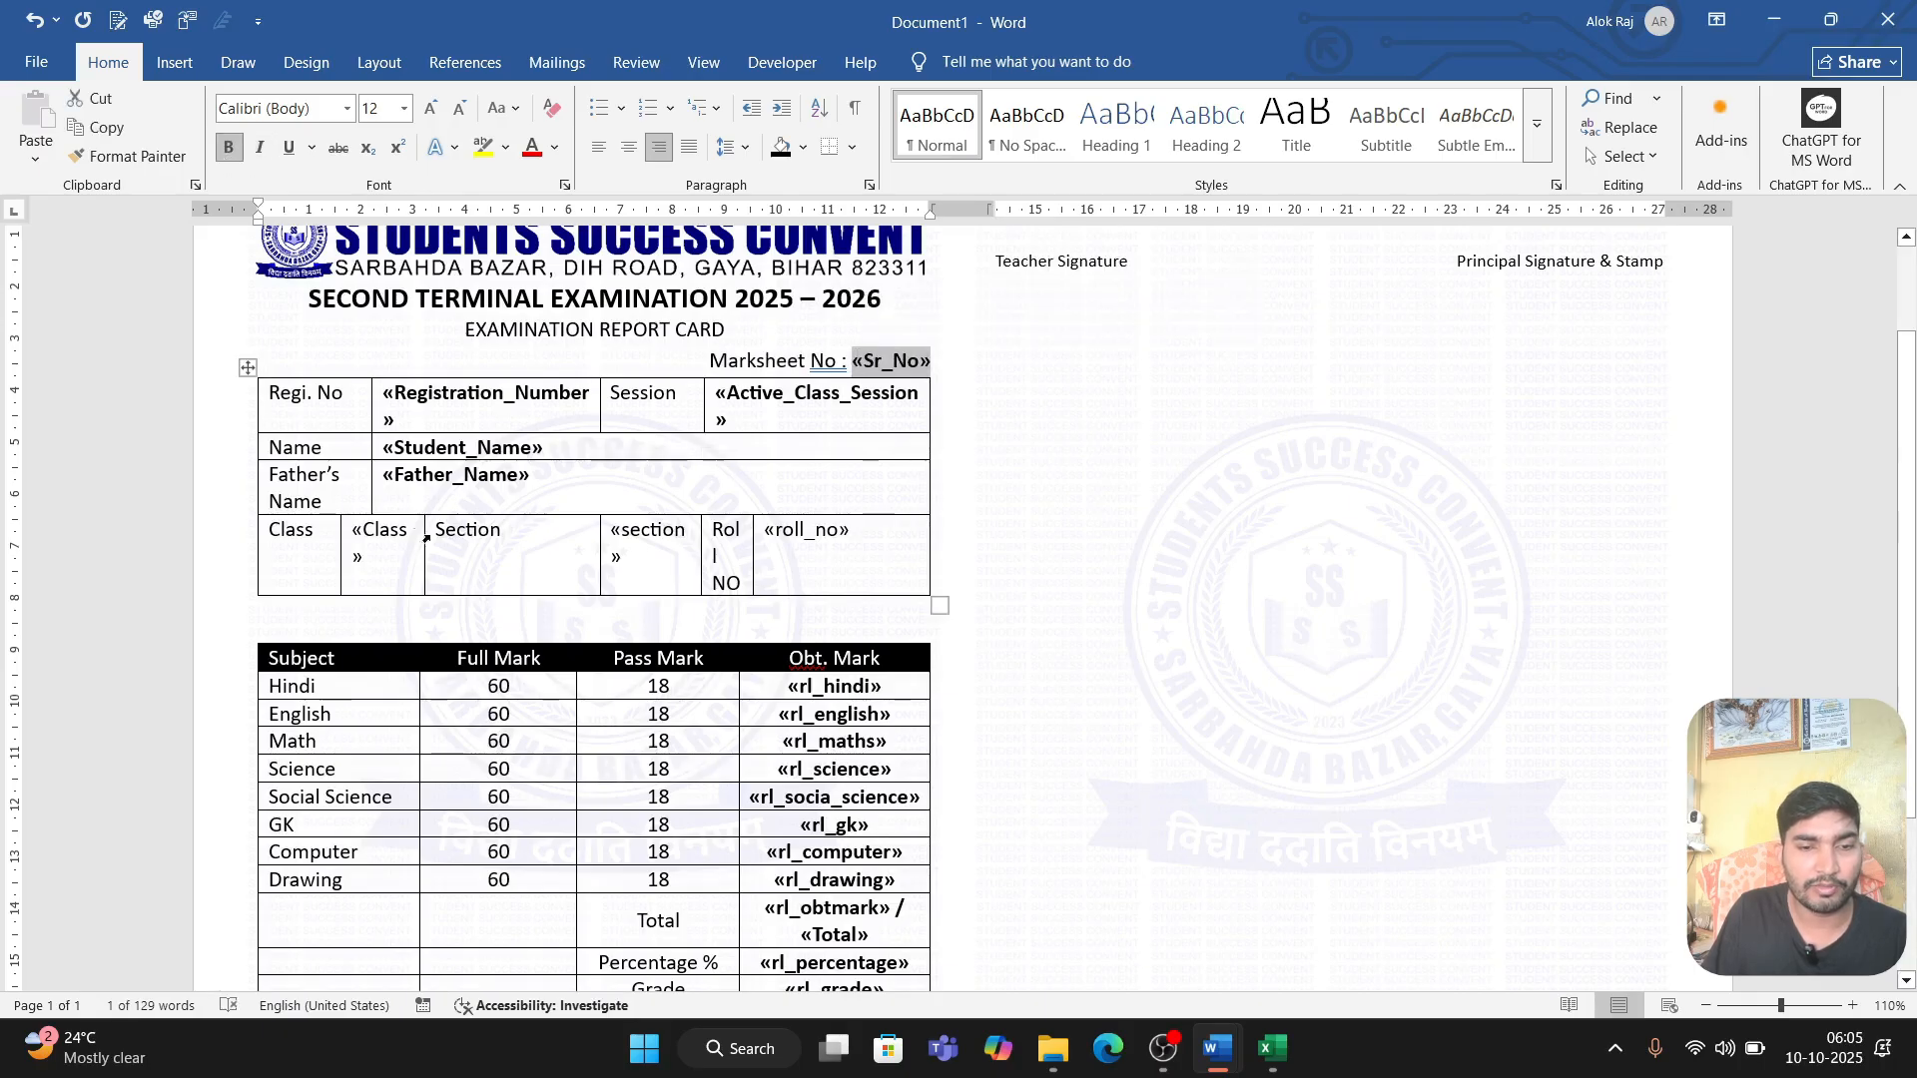
left_click(395, 557)
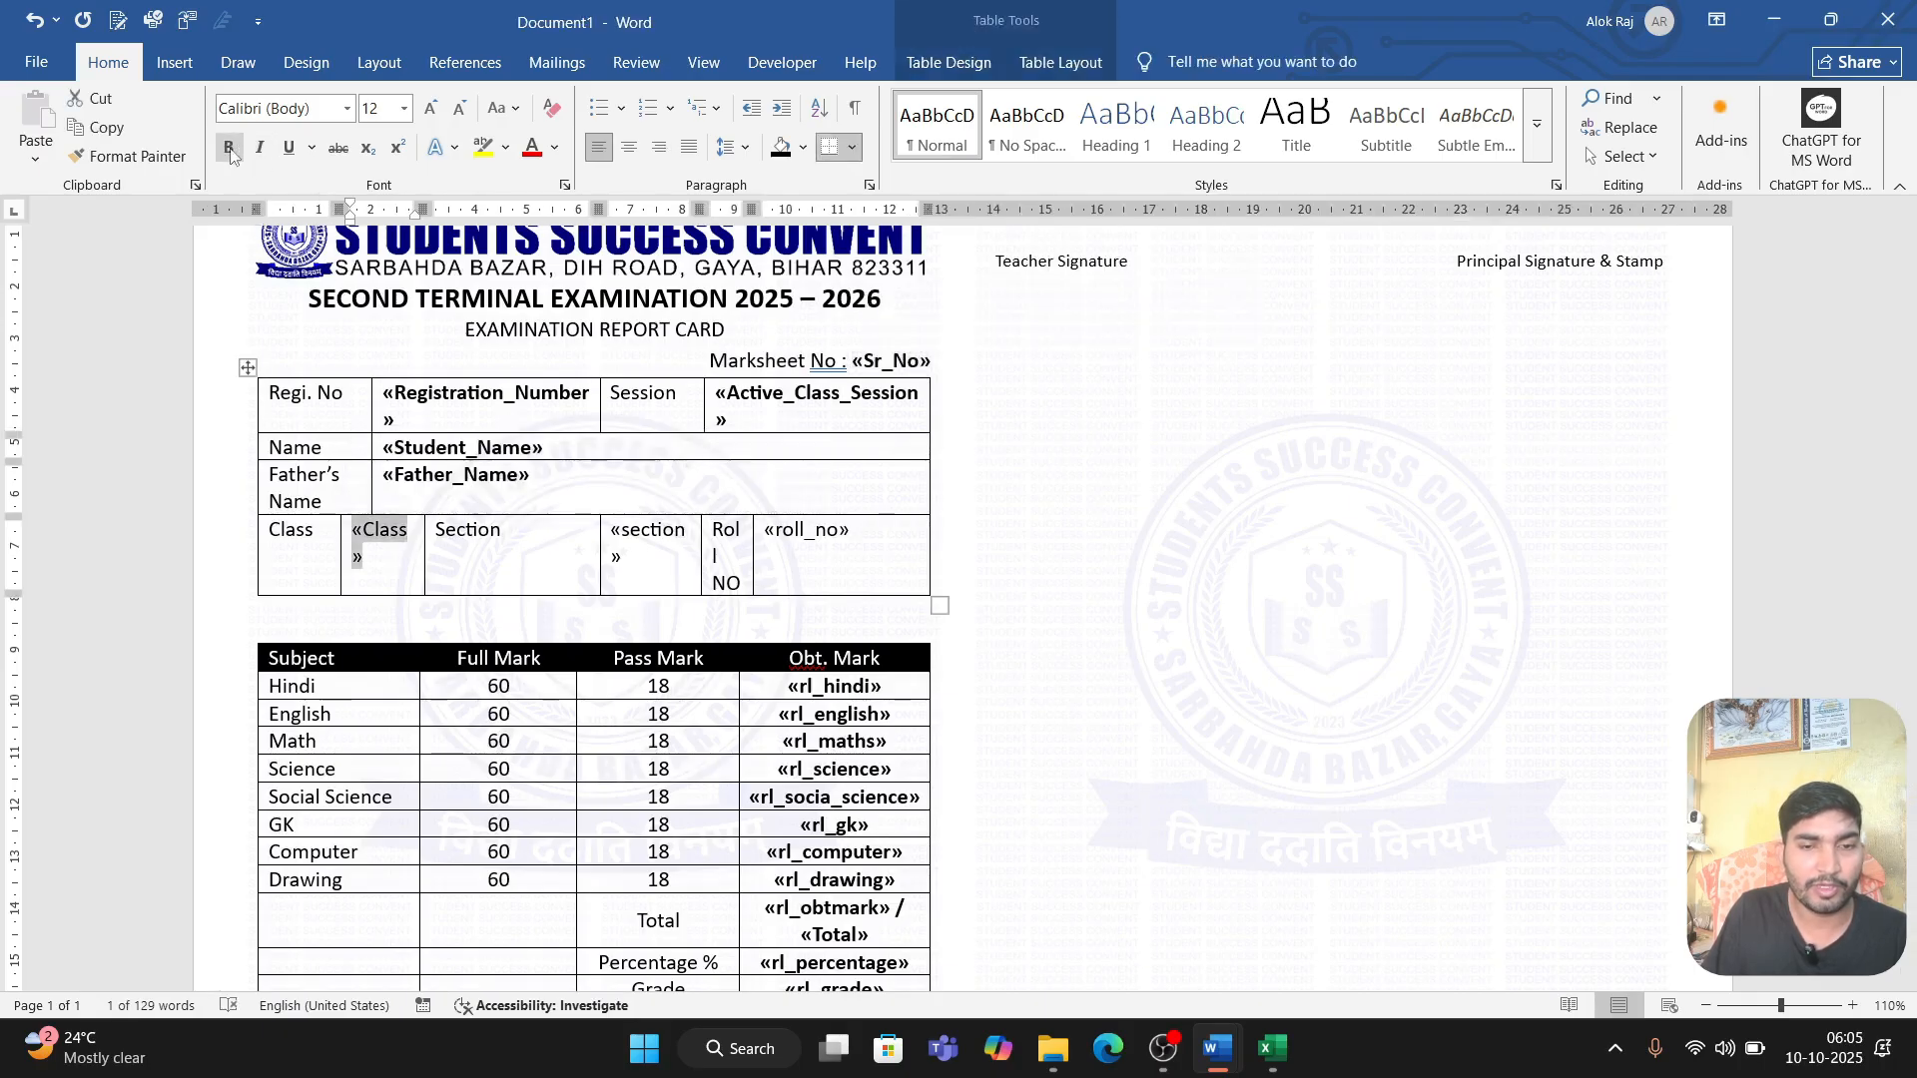
double_click(658, 553)
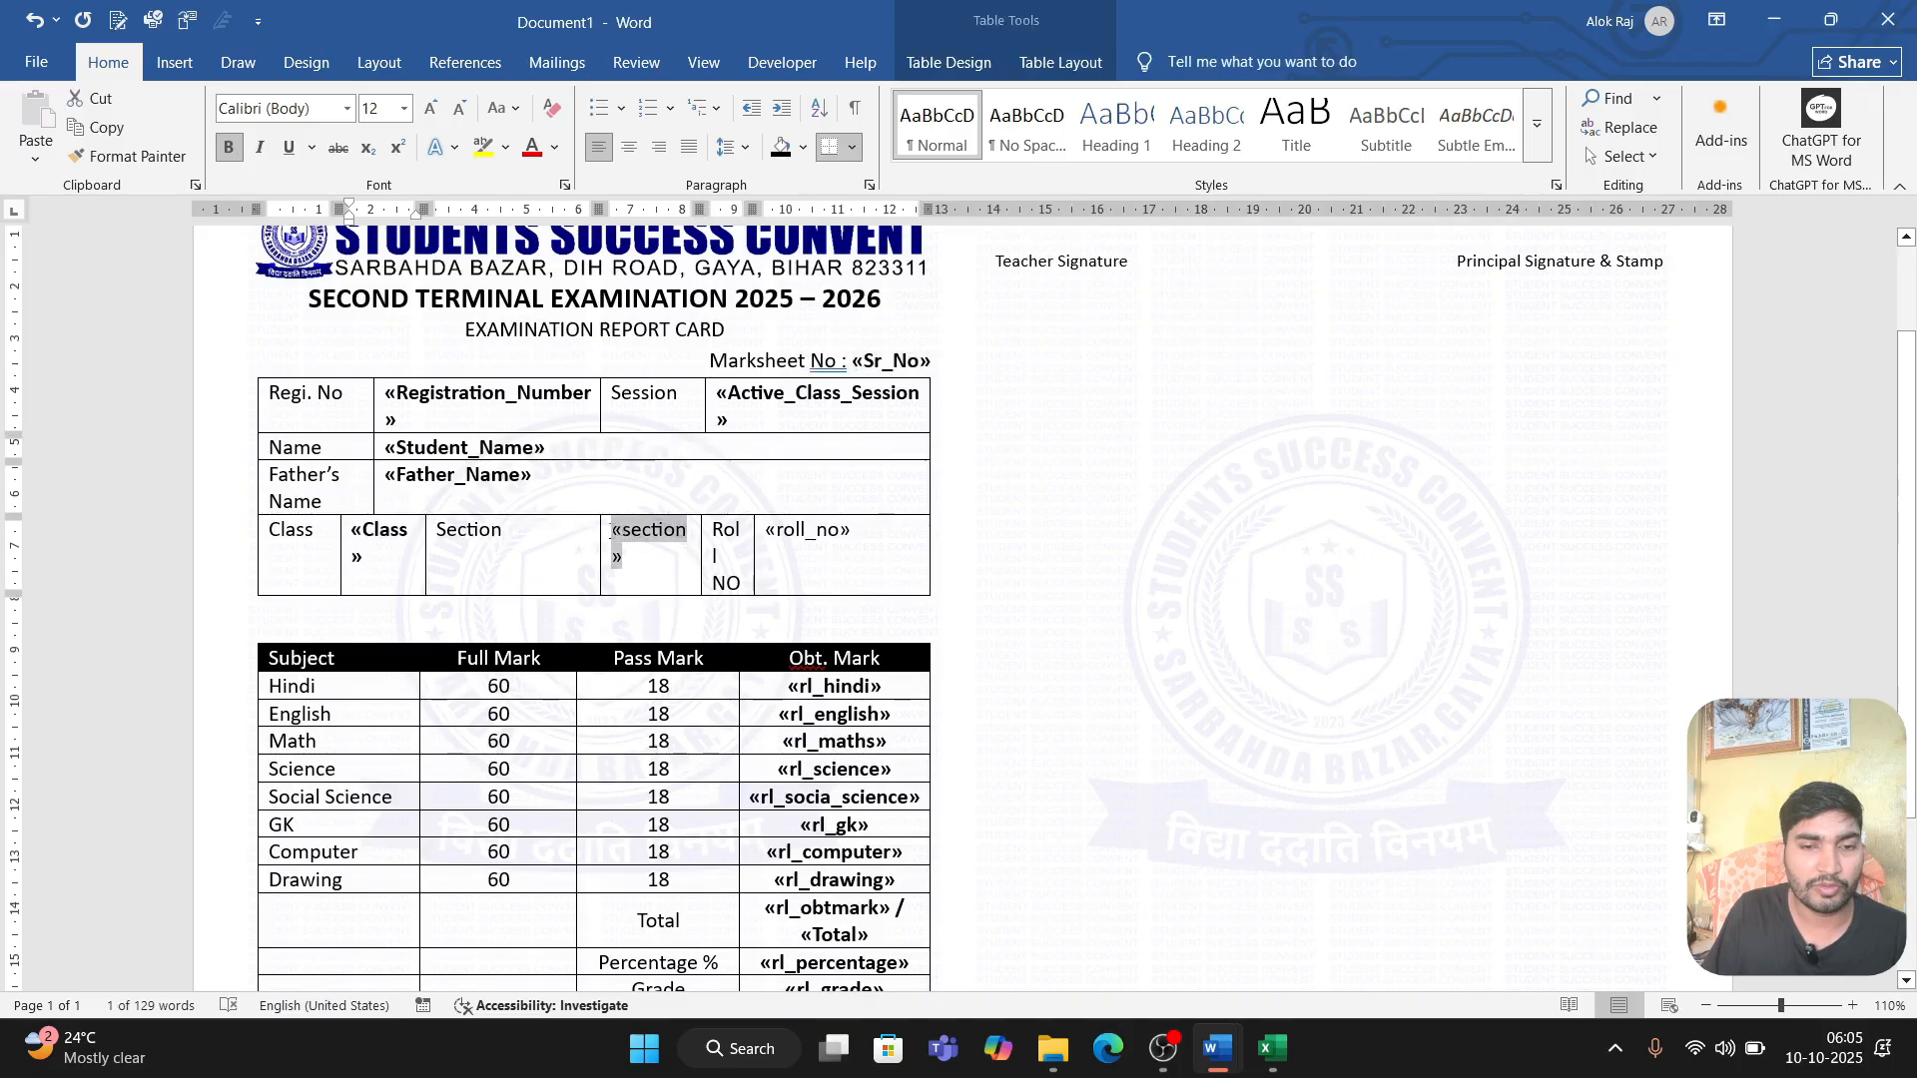
left_click(229, 146)
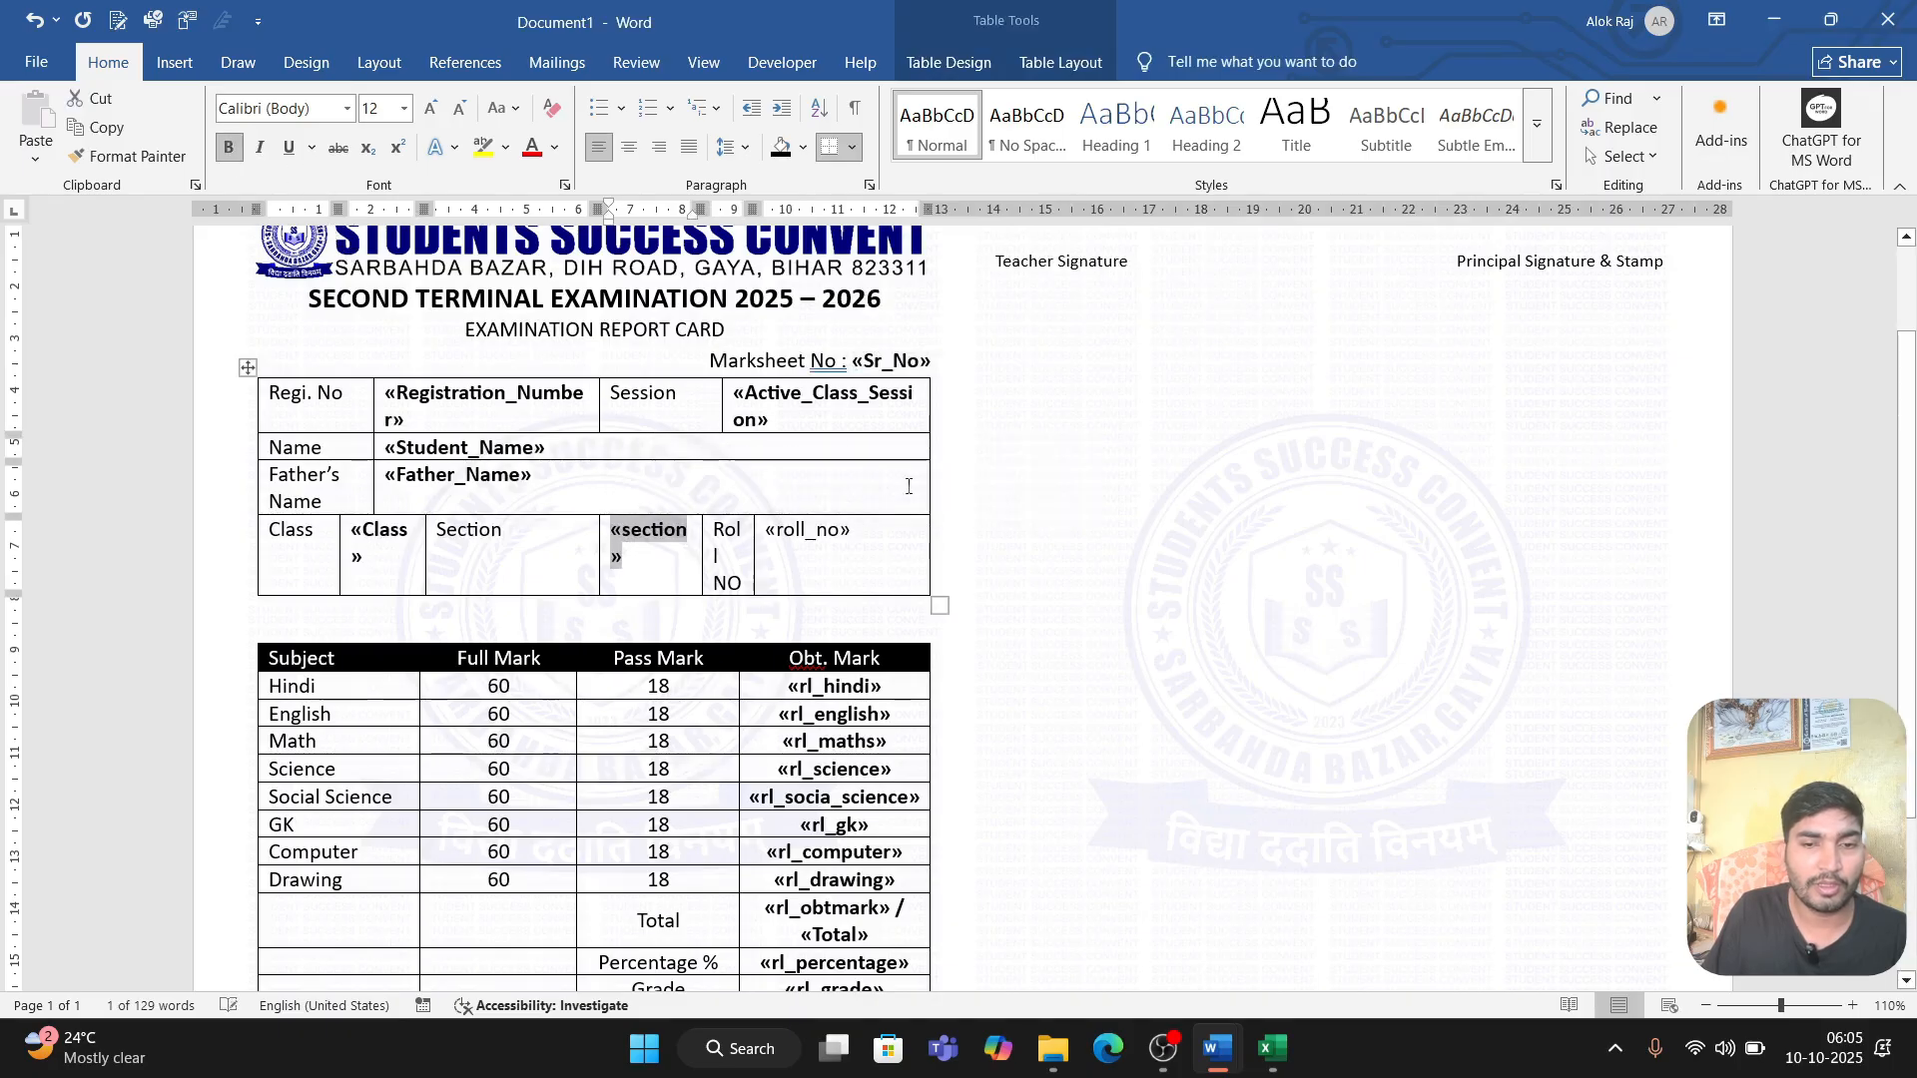
left_click_drag(854, 531, 769, 539)
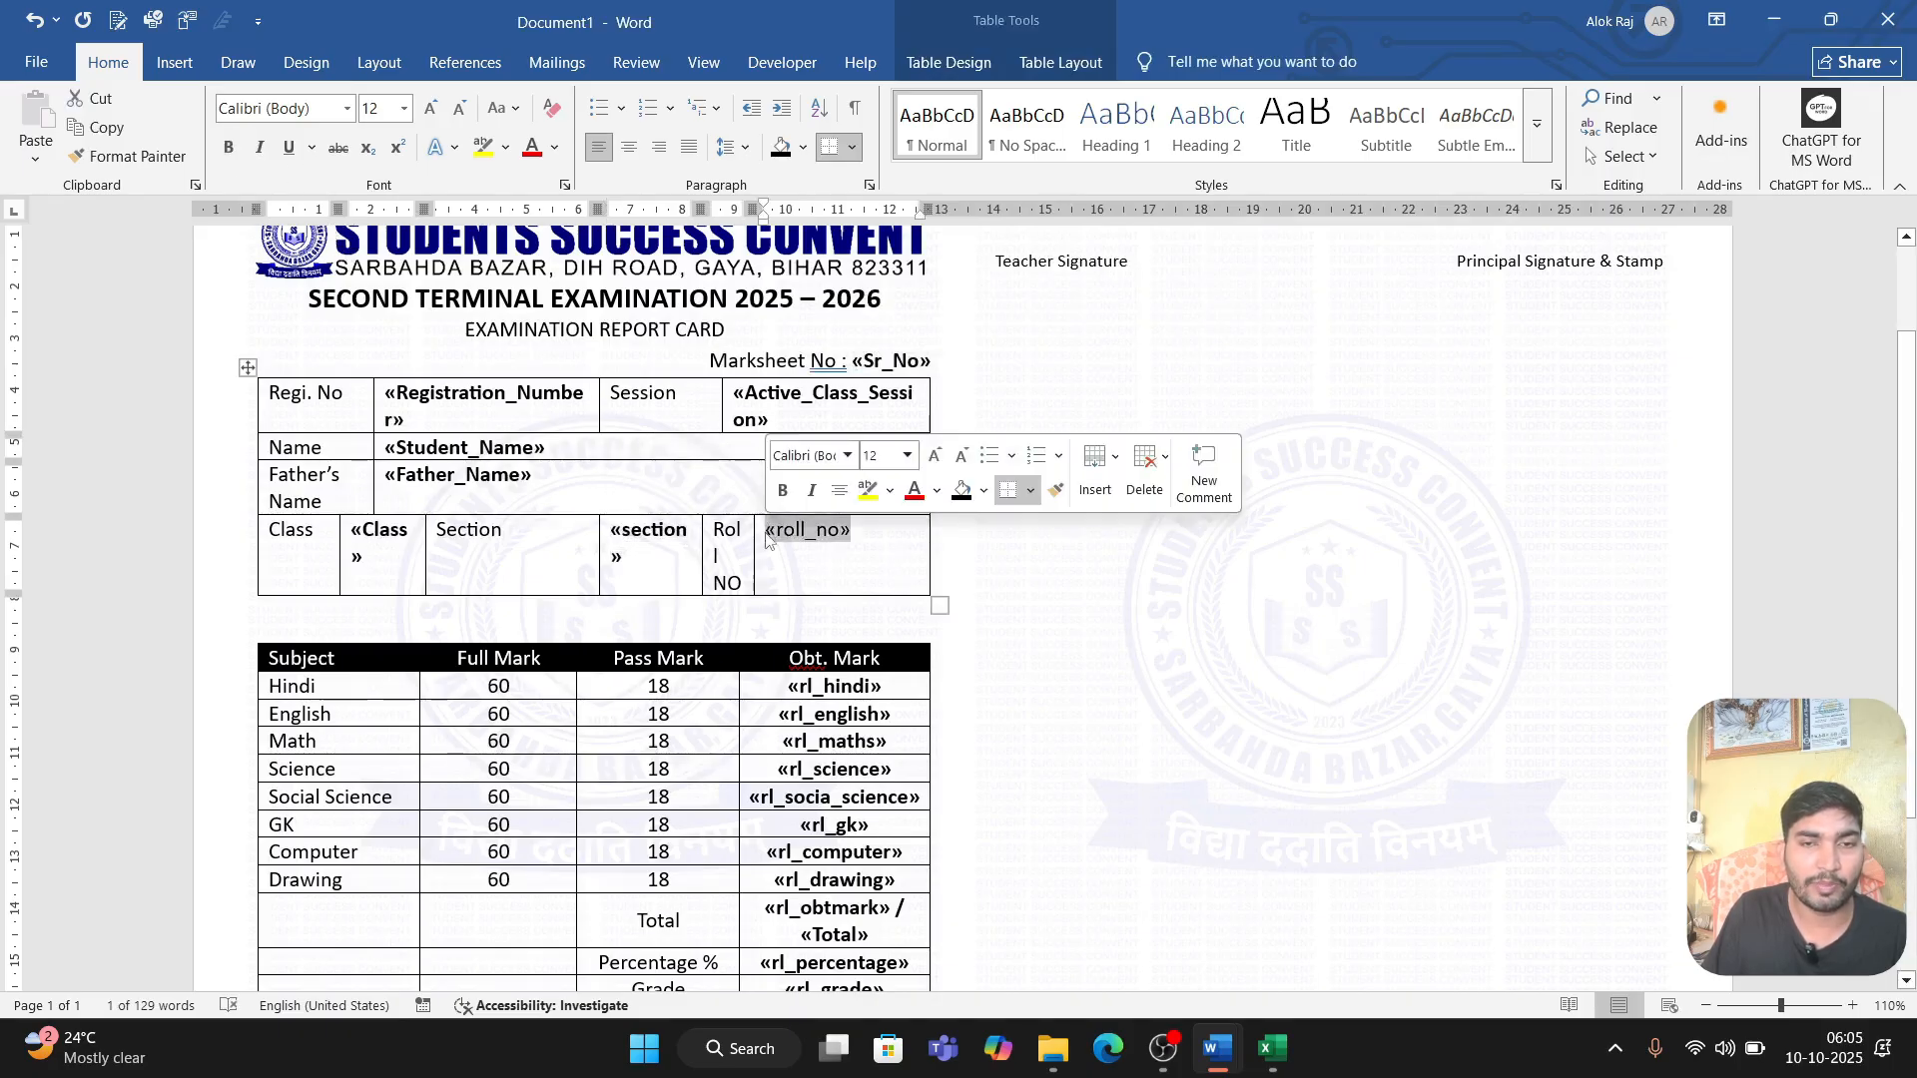
left_click(229, 147)
left_click(1148, 541)
Step: Preview the mail merge results and inspect the report cards of the first and second records
scroll(997, 676, "down", 3)
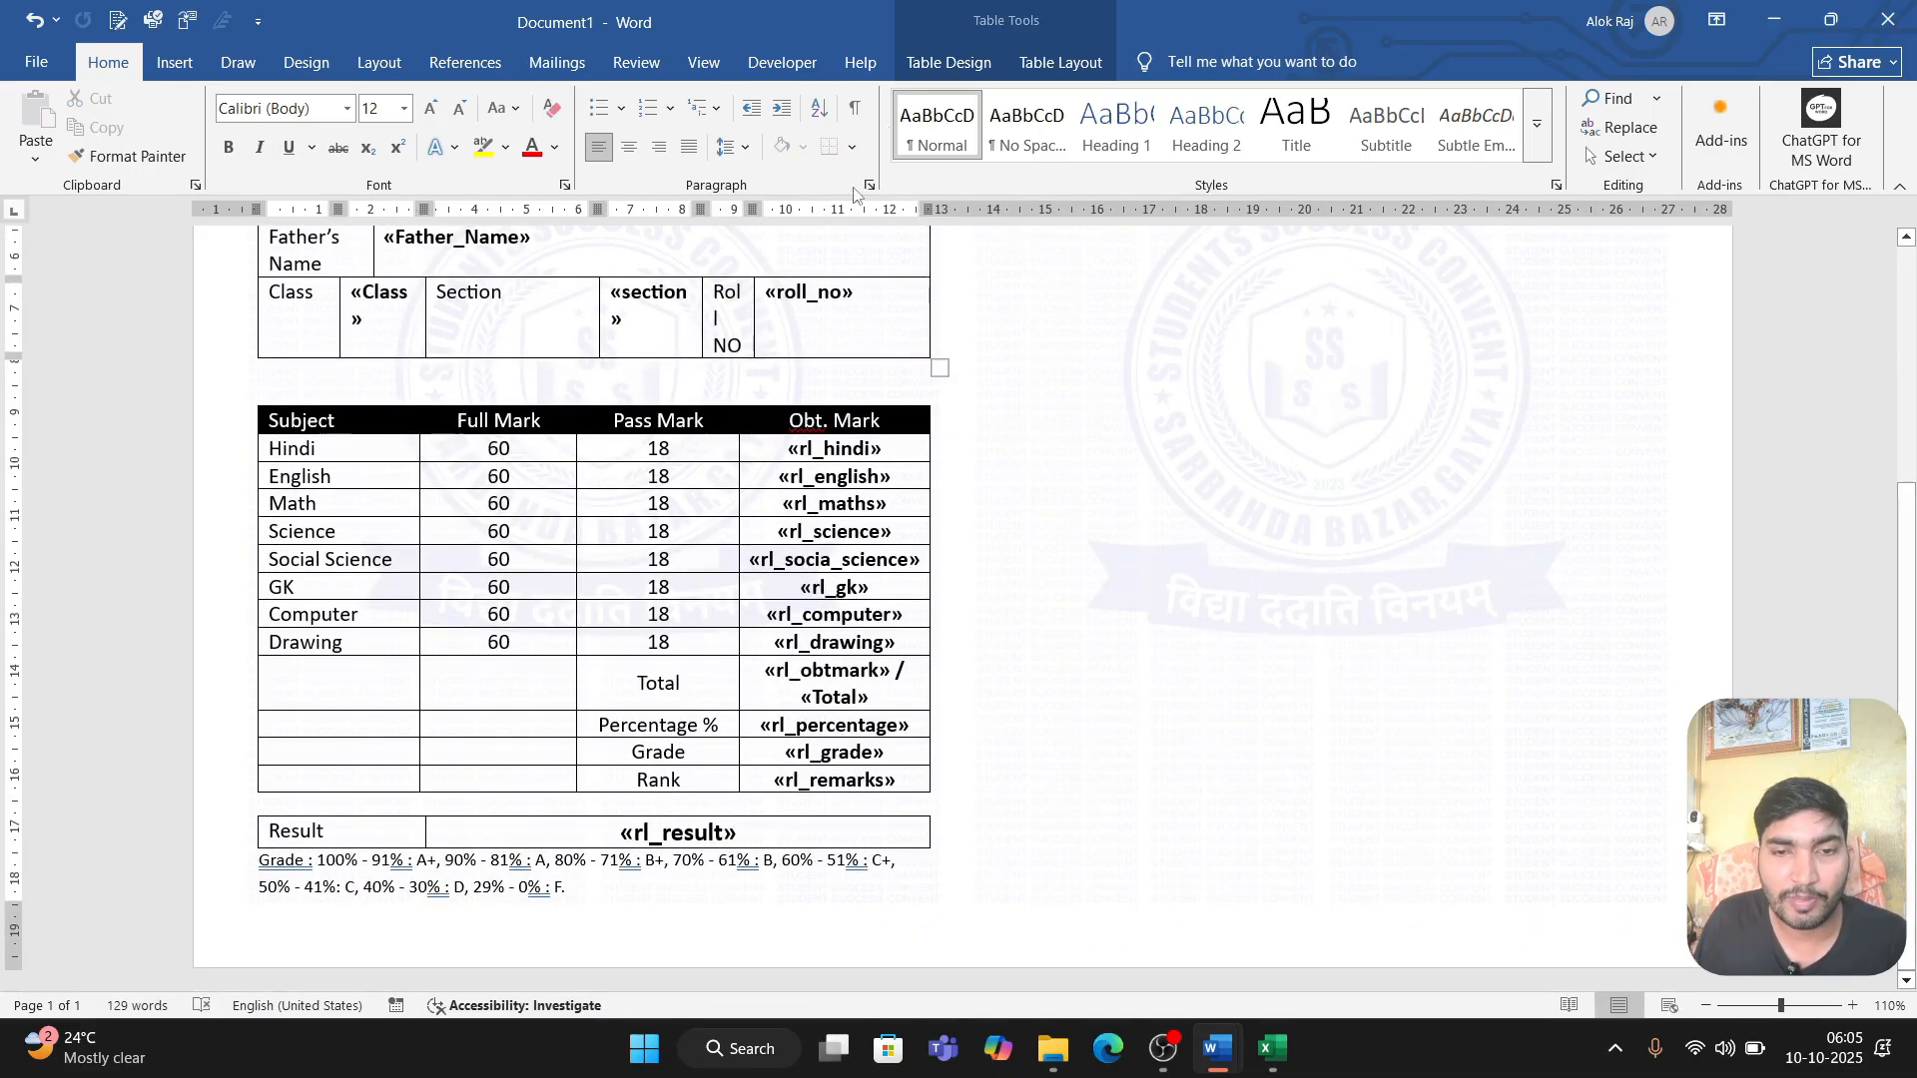
left_click(575, 70)
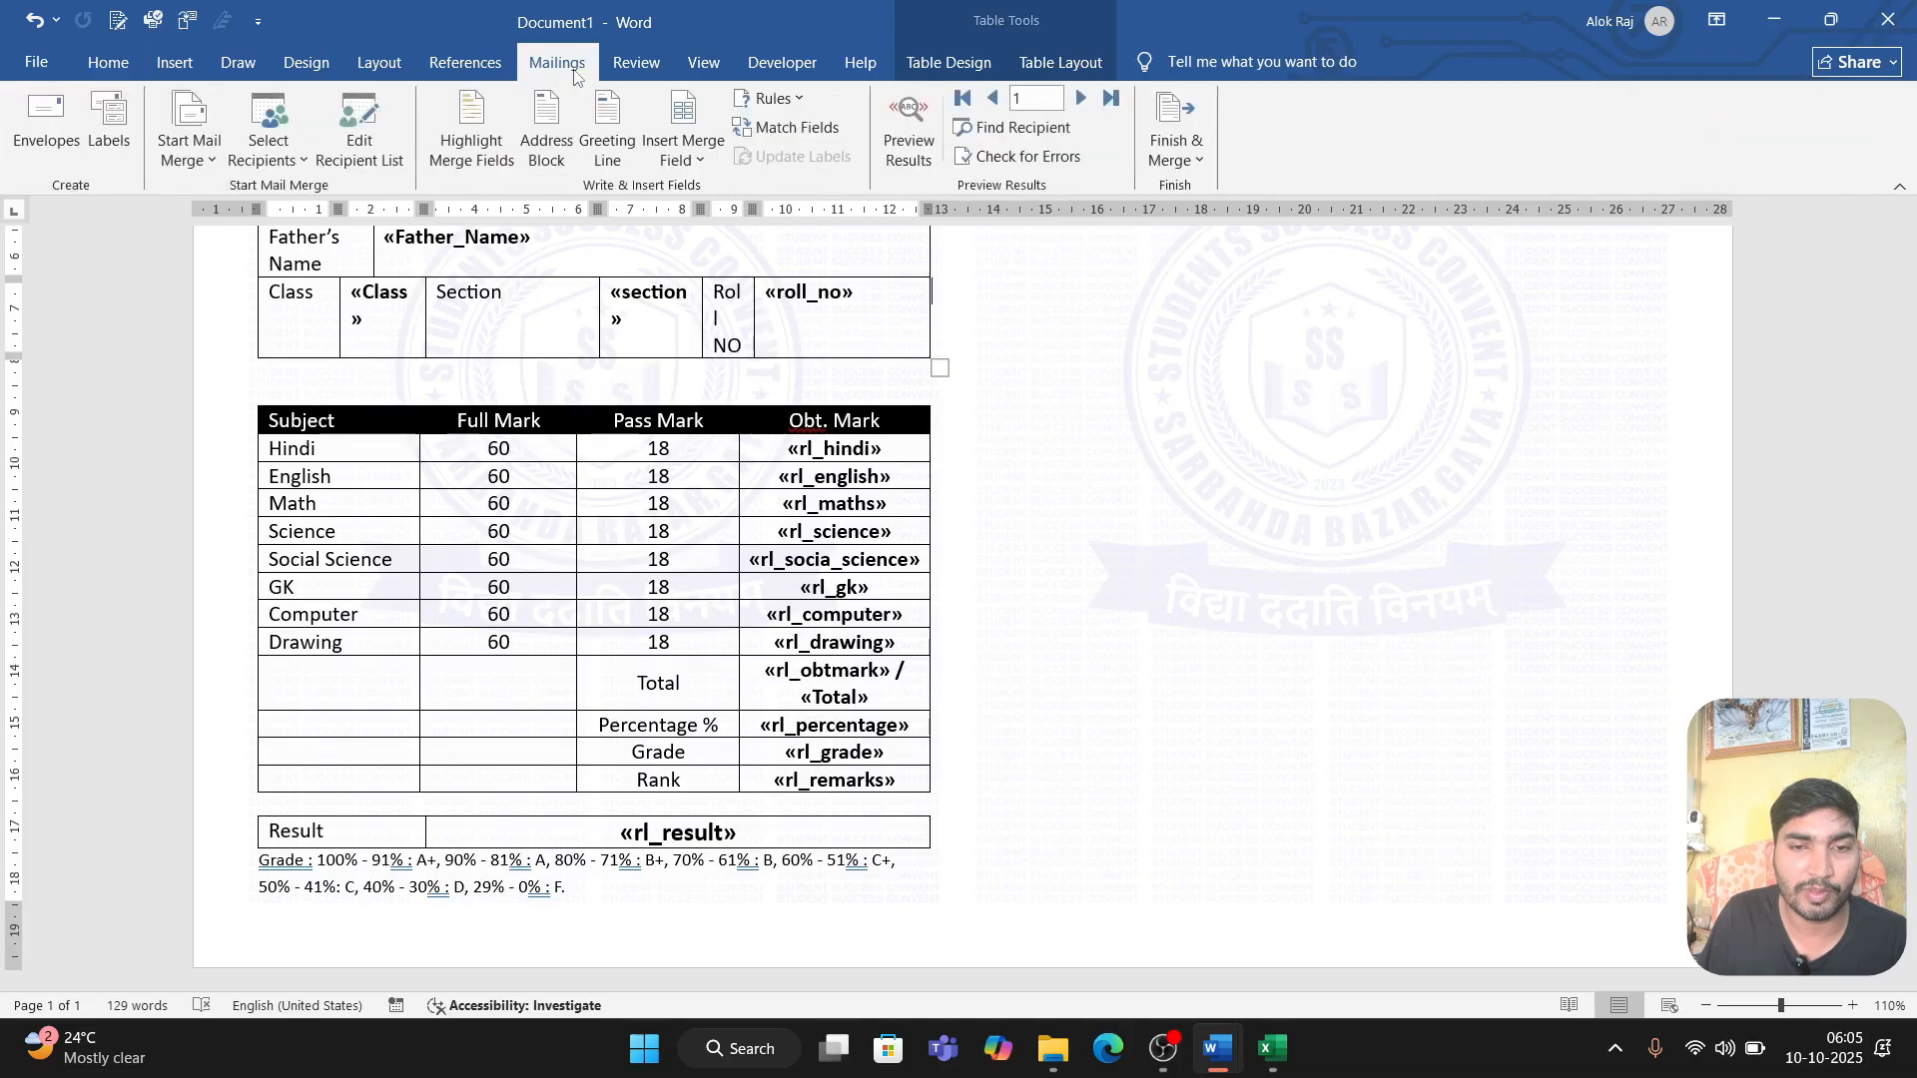
left_click(908, 127)
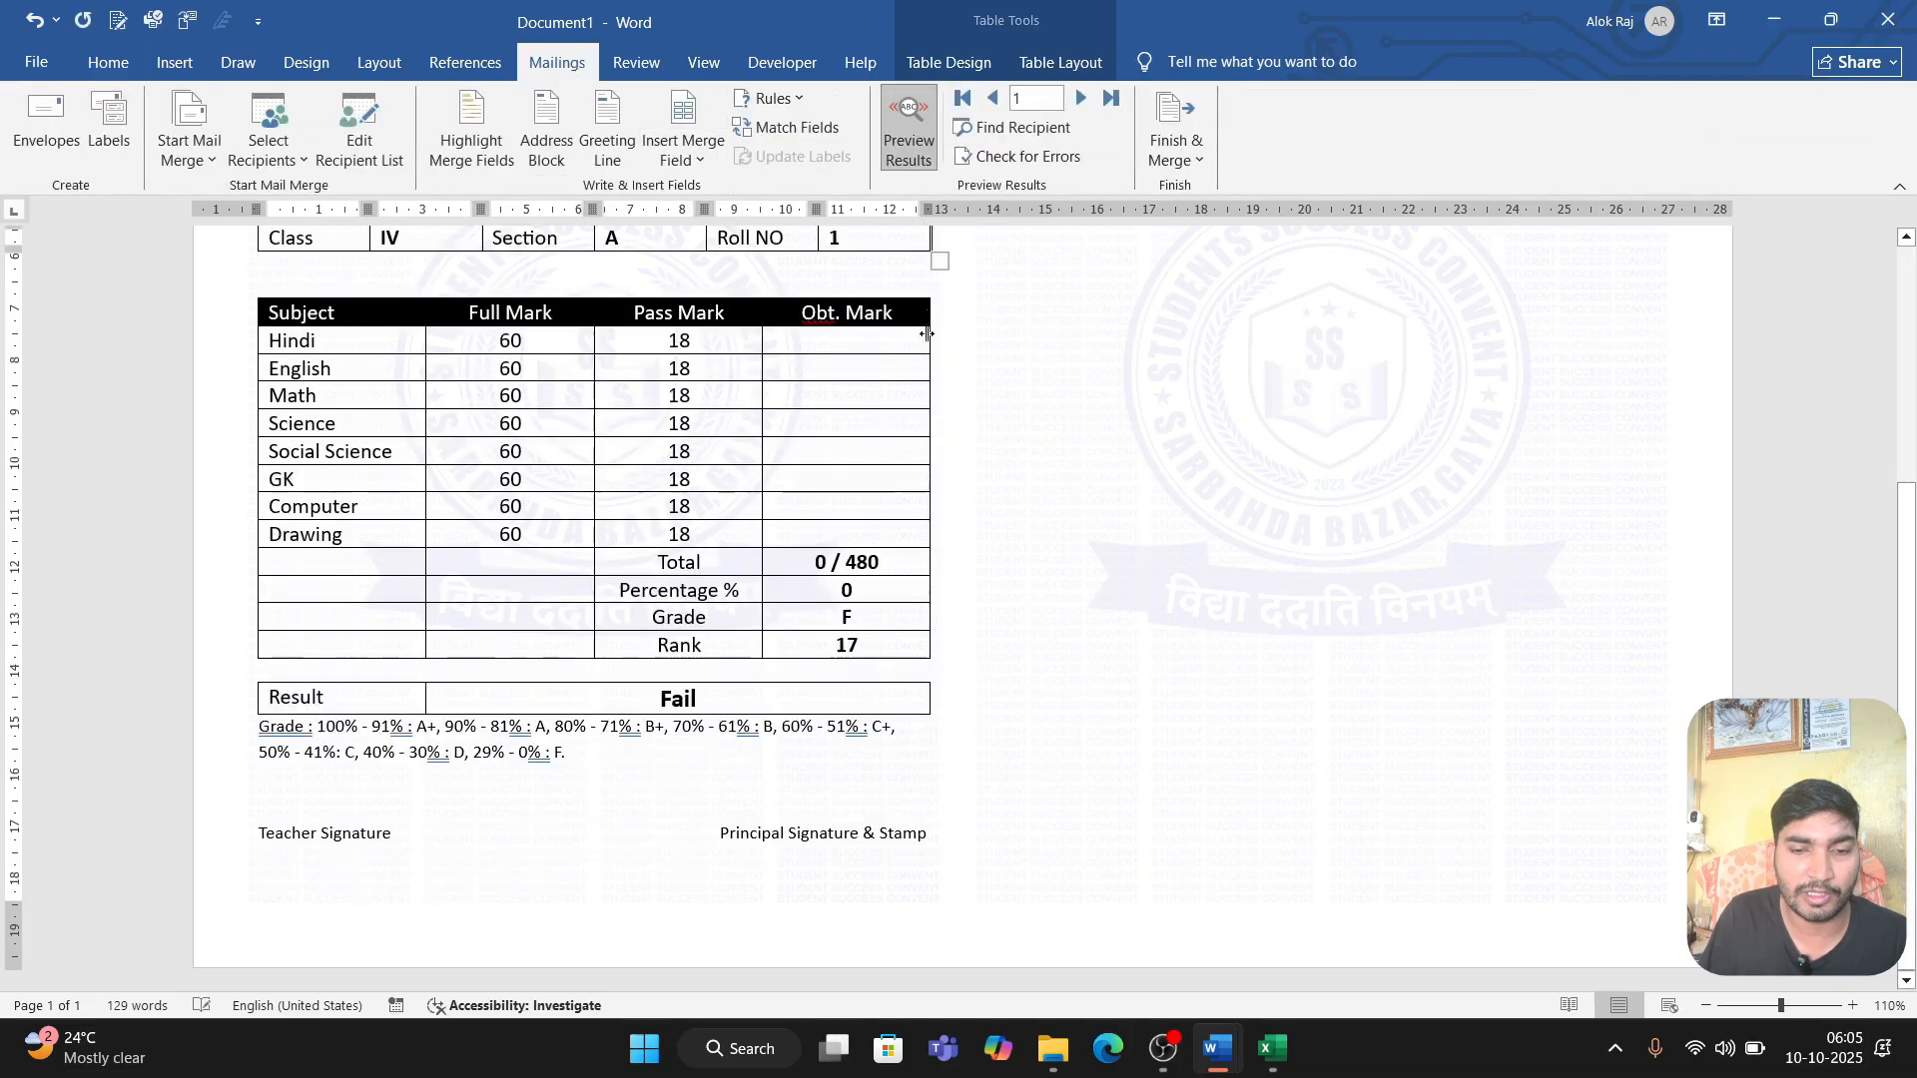
scroll(878, 655, "up", 3)
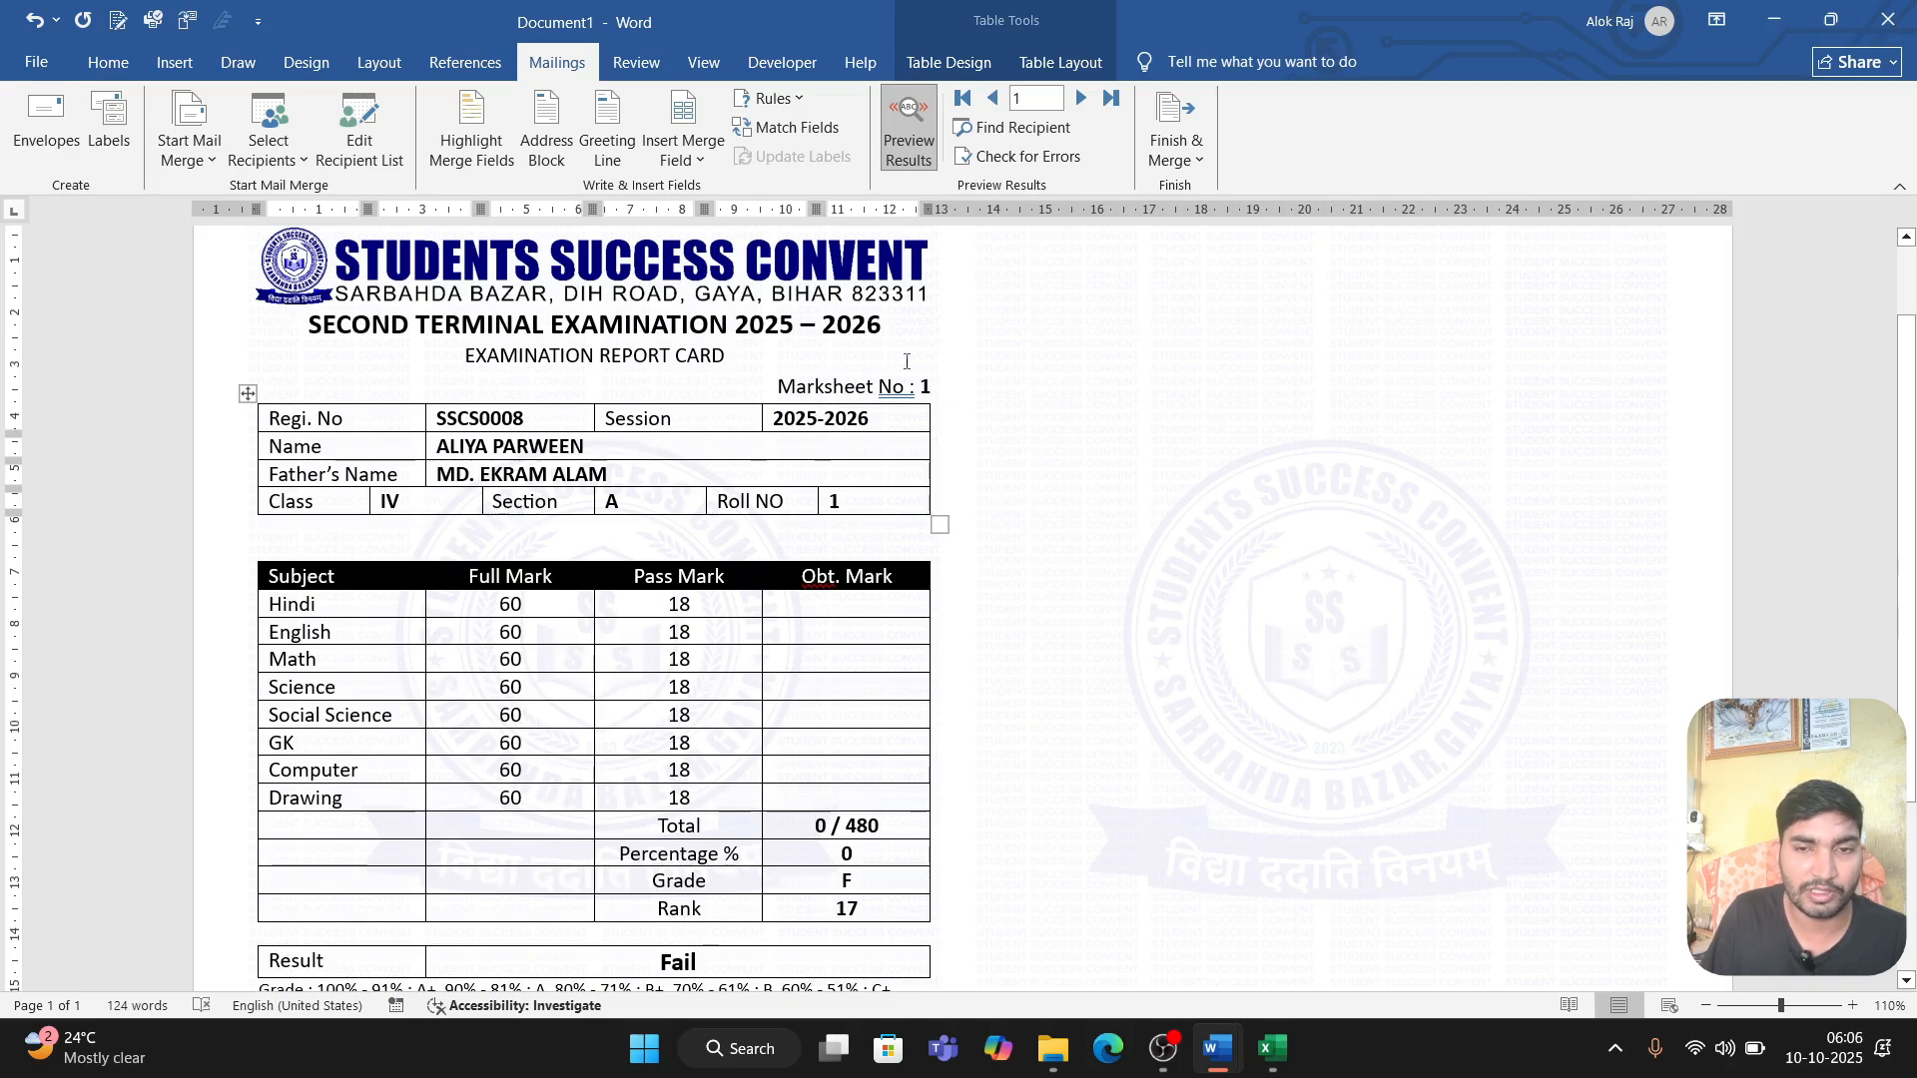
left_click(1081, 97)
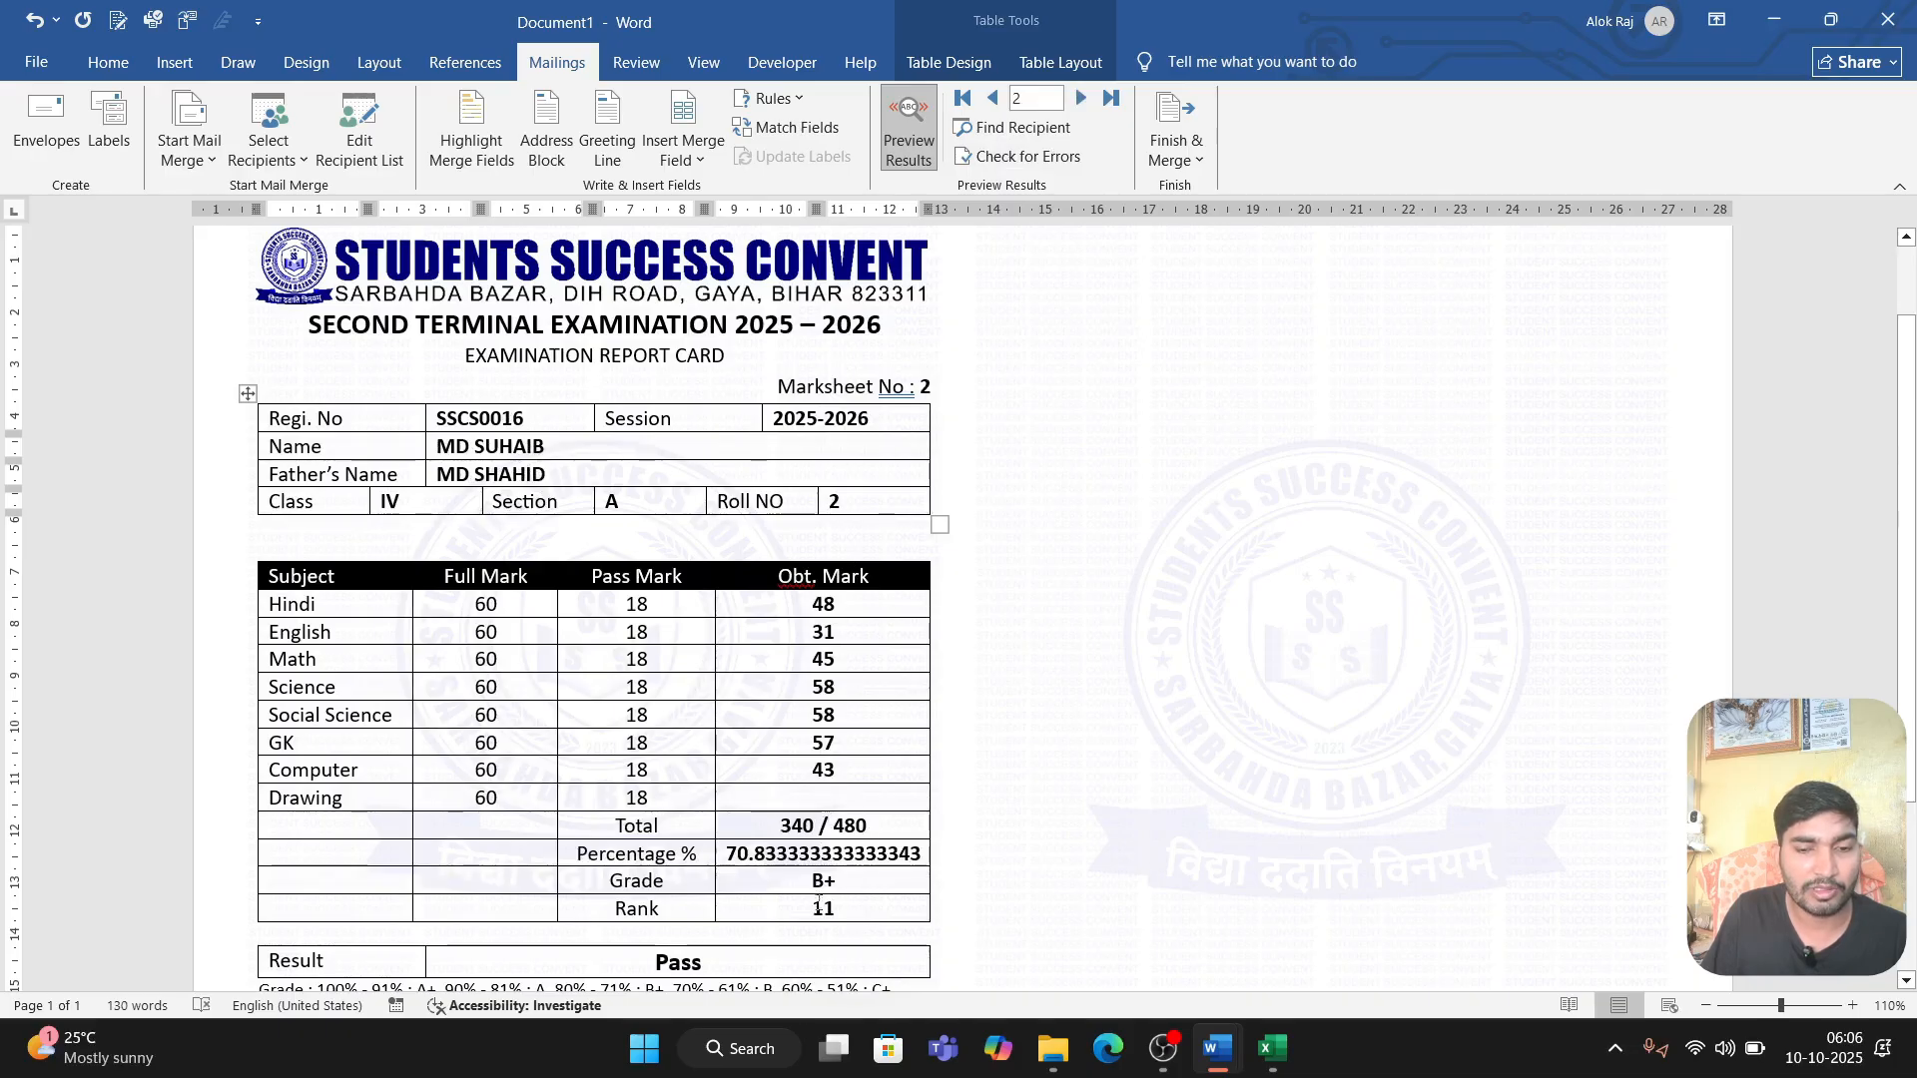
scroll(788, 878, "down", 1)
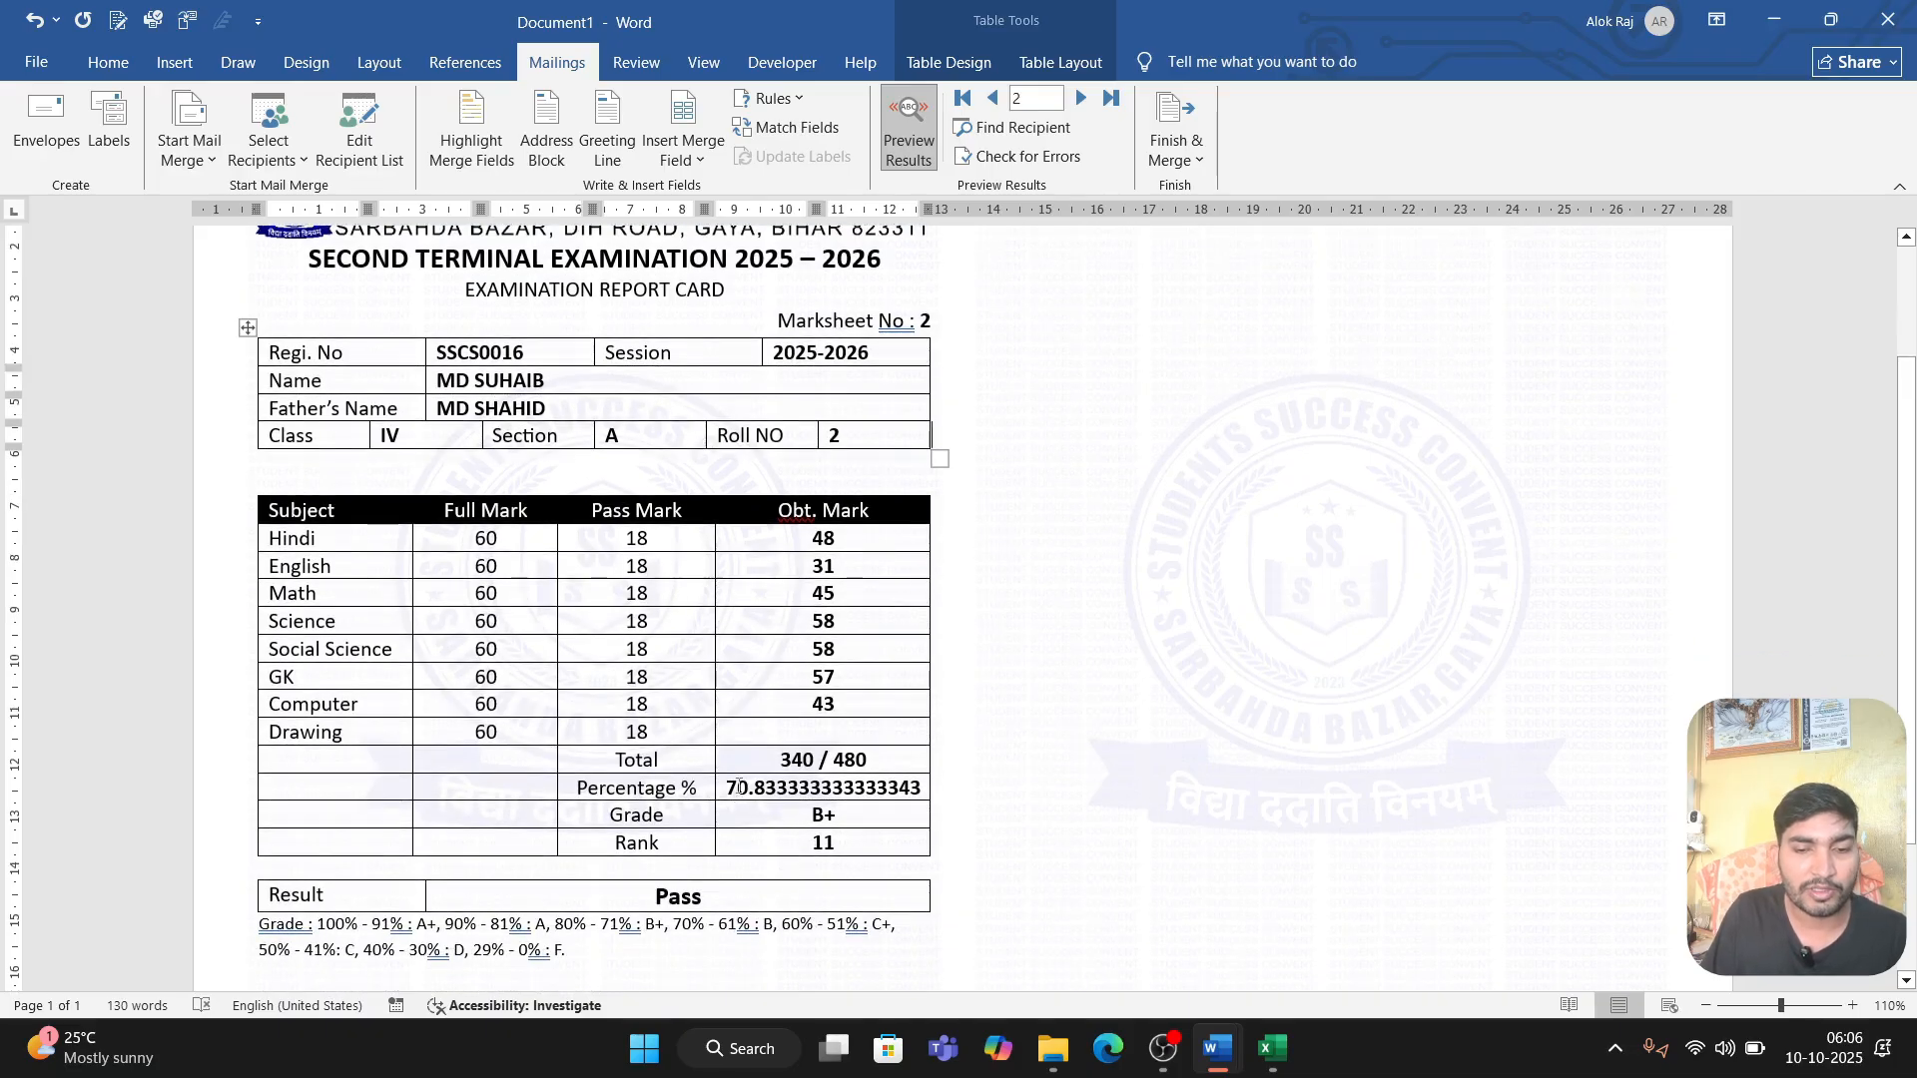
Step: Show the document's field codes and add the number format switch \#0.00 to the rl_percentage merge field
left_click_drag(738, 787, 883, 791)
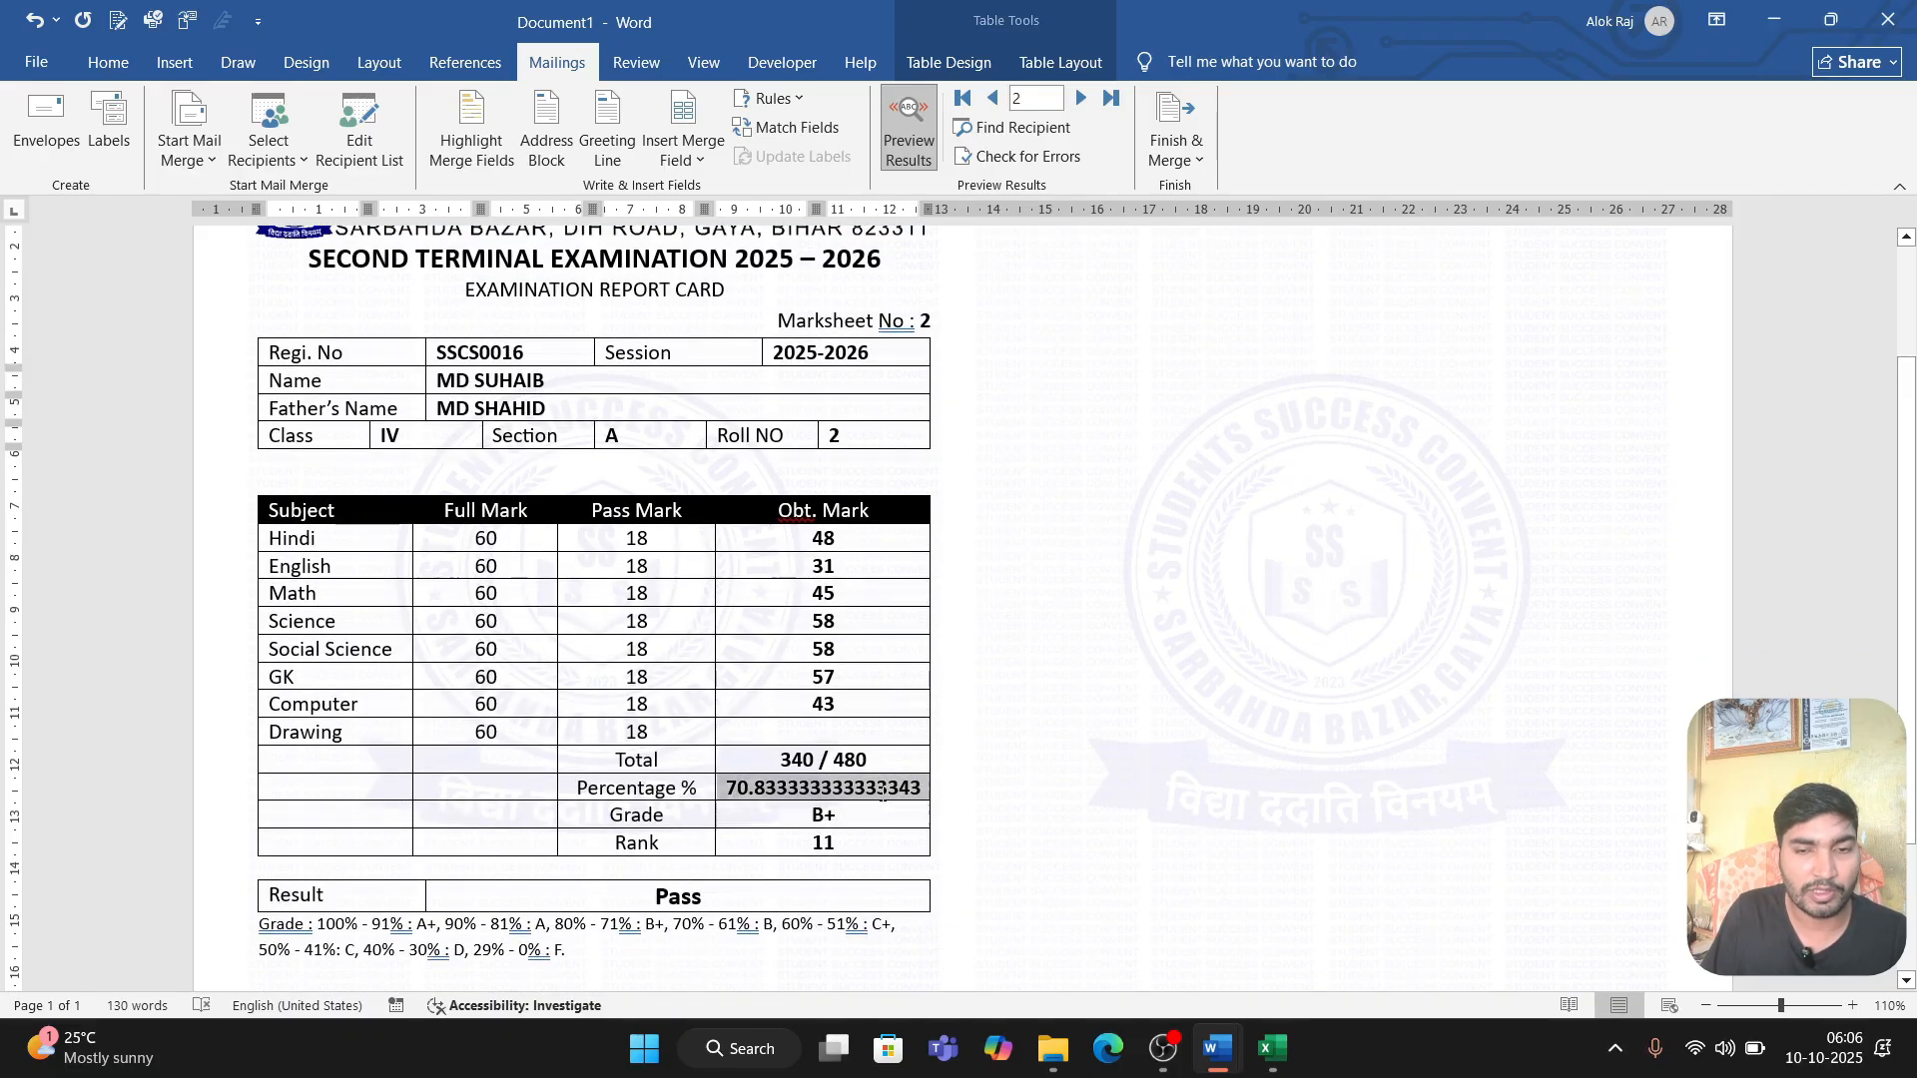
left_click(881, 793)
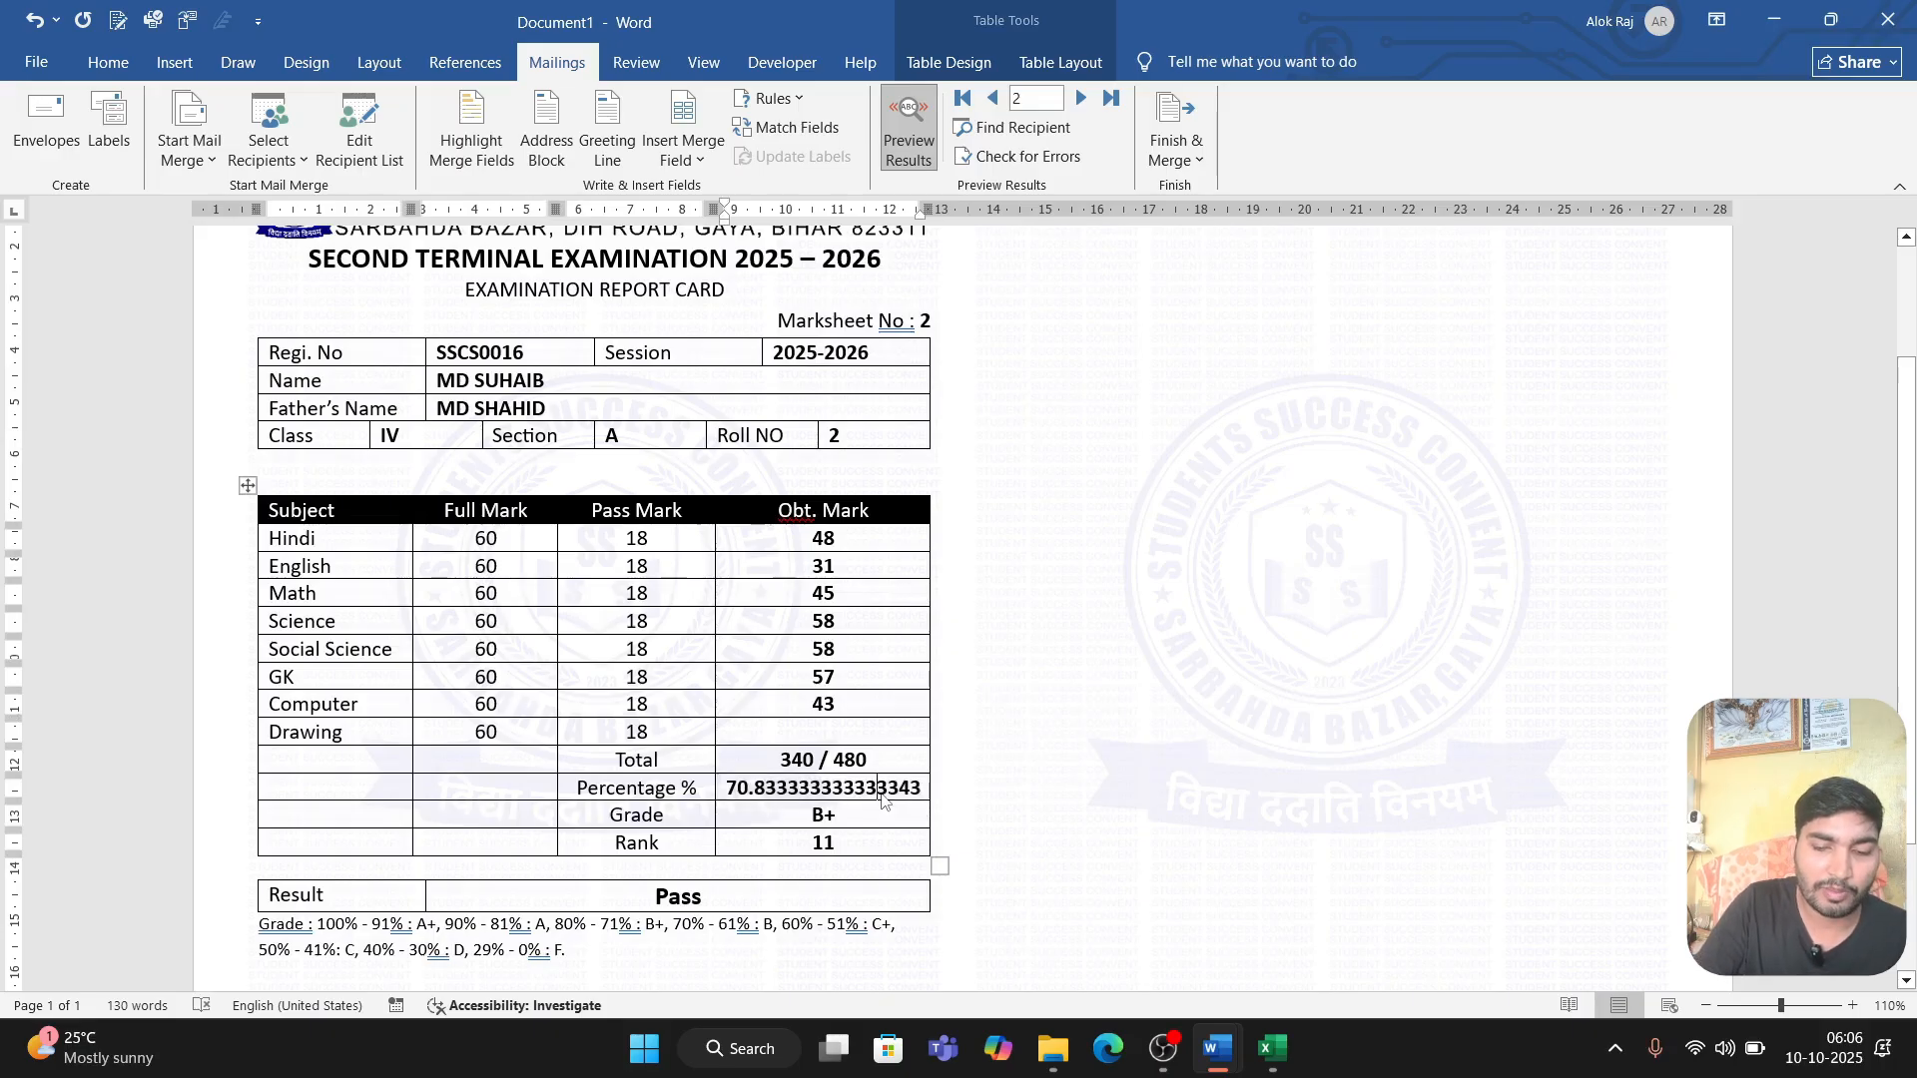
key("alt+F9")
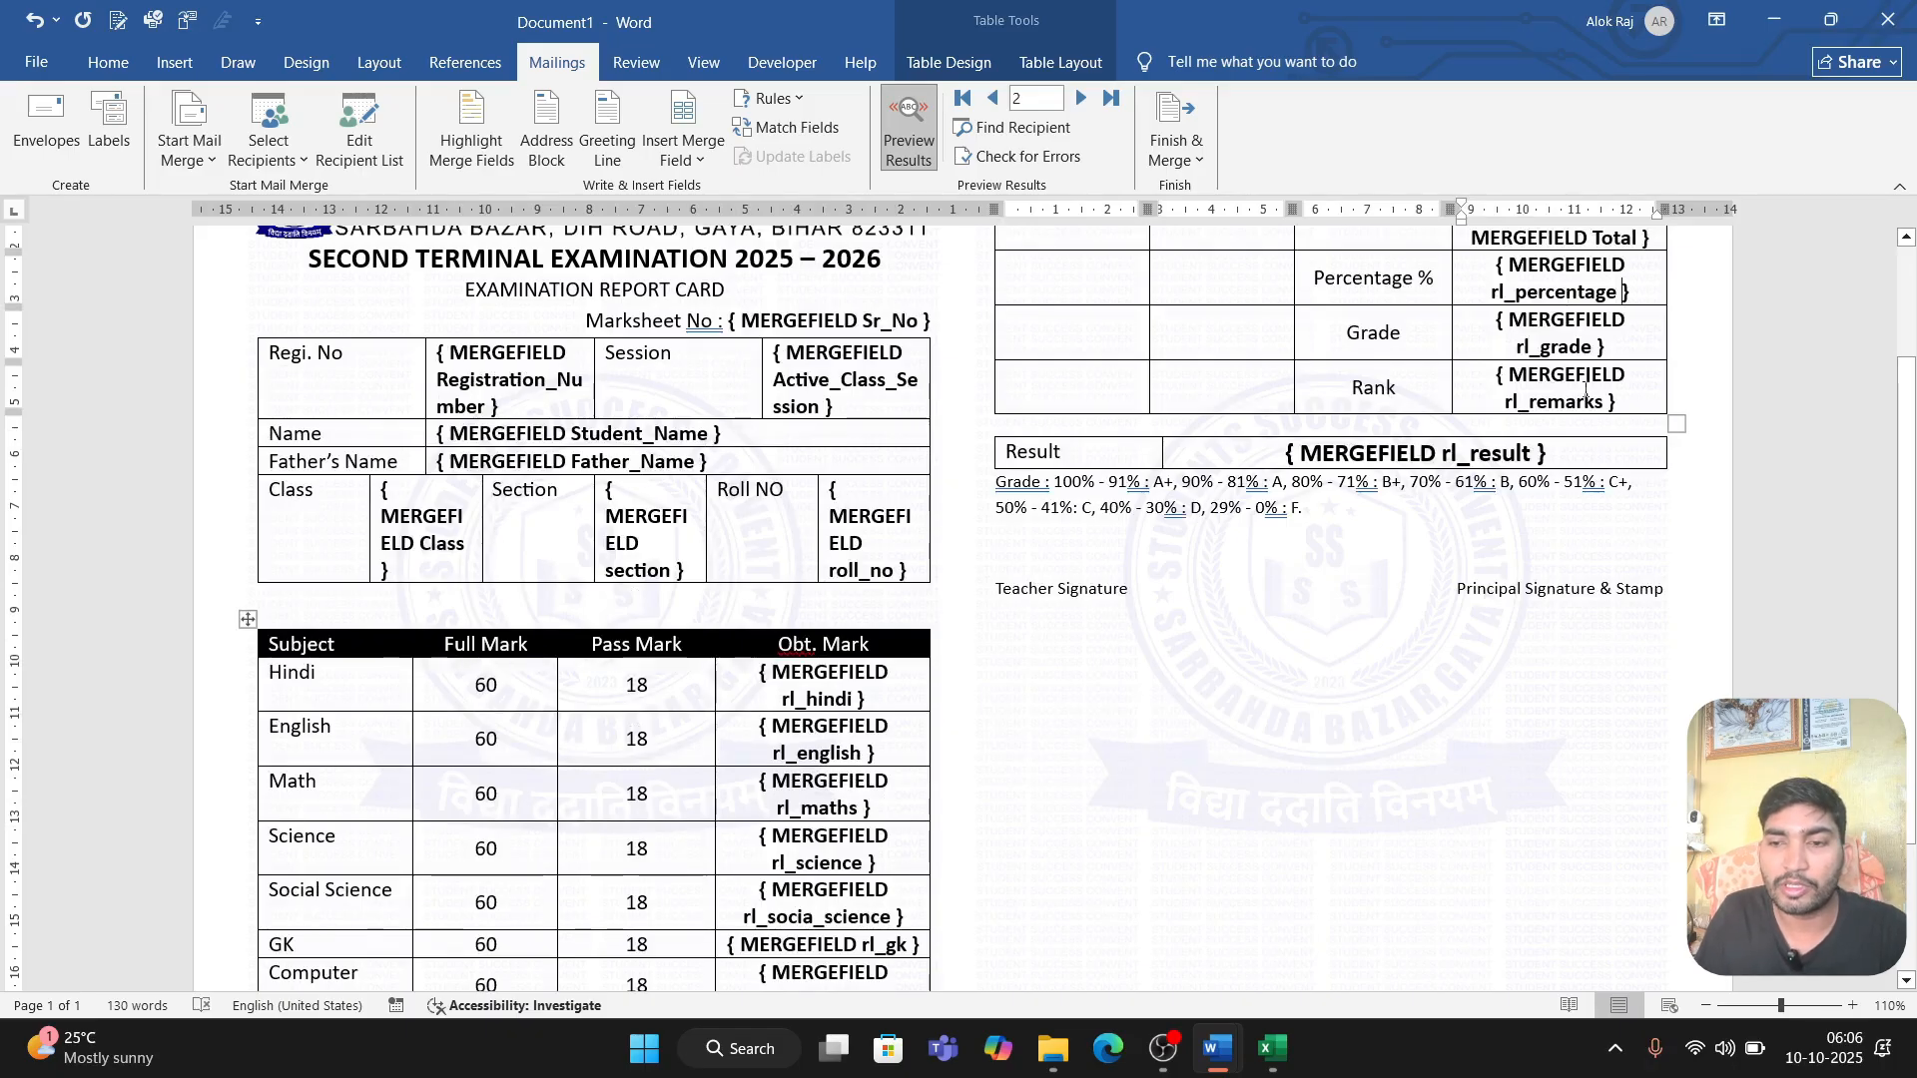
scroll(1586, 392, "up", 1)
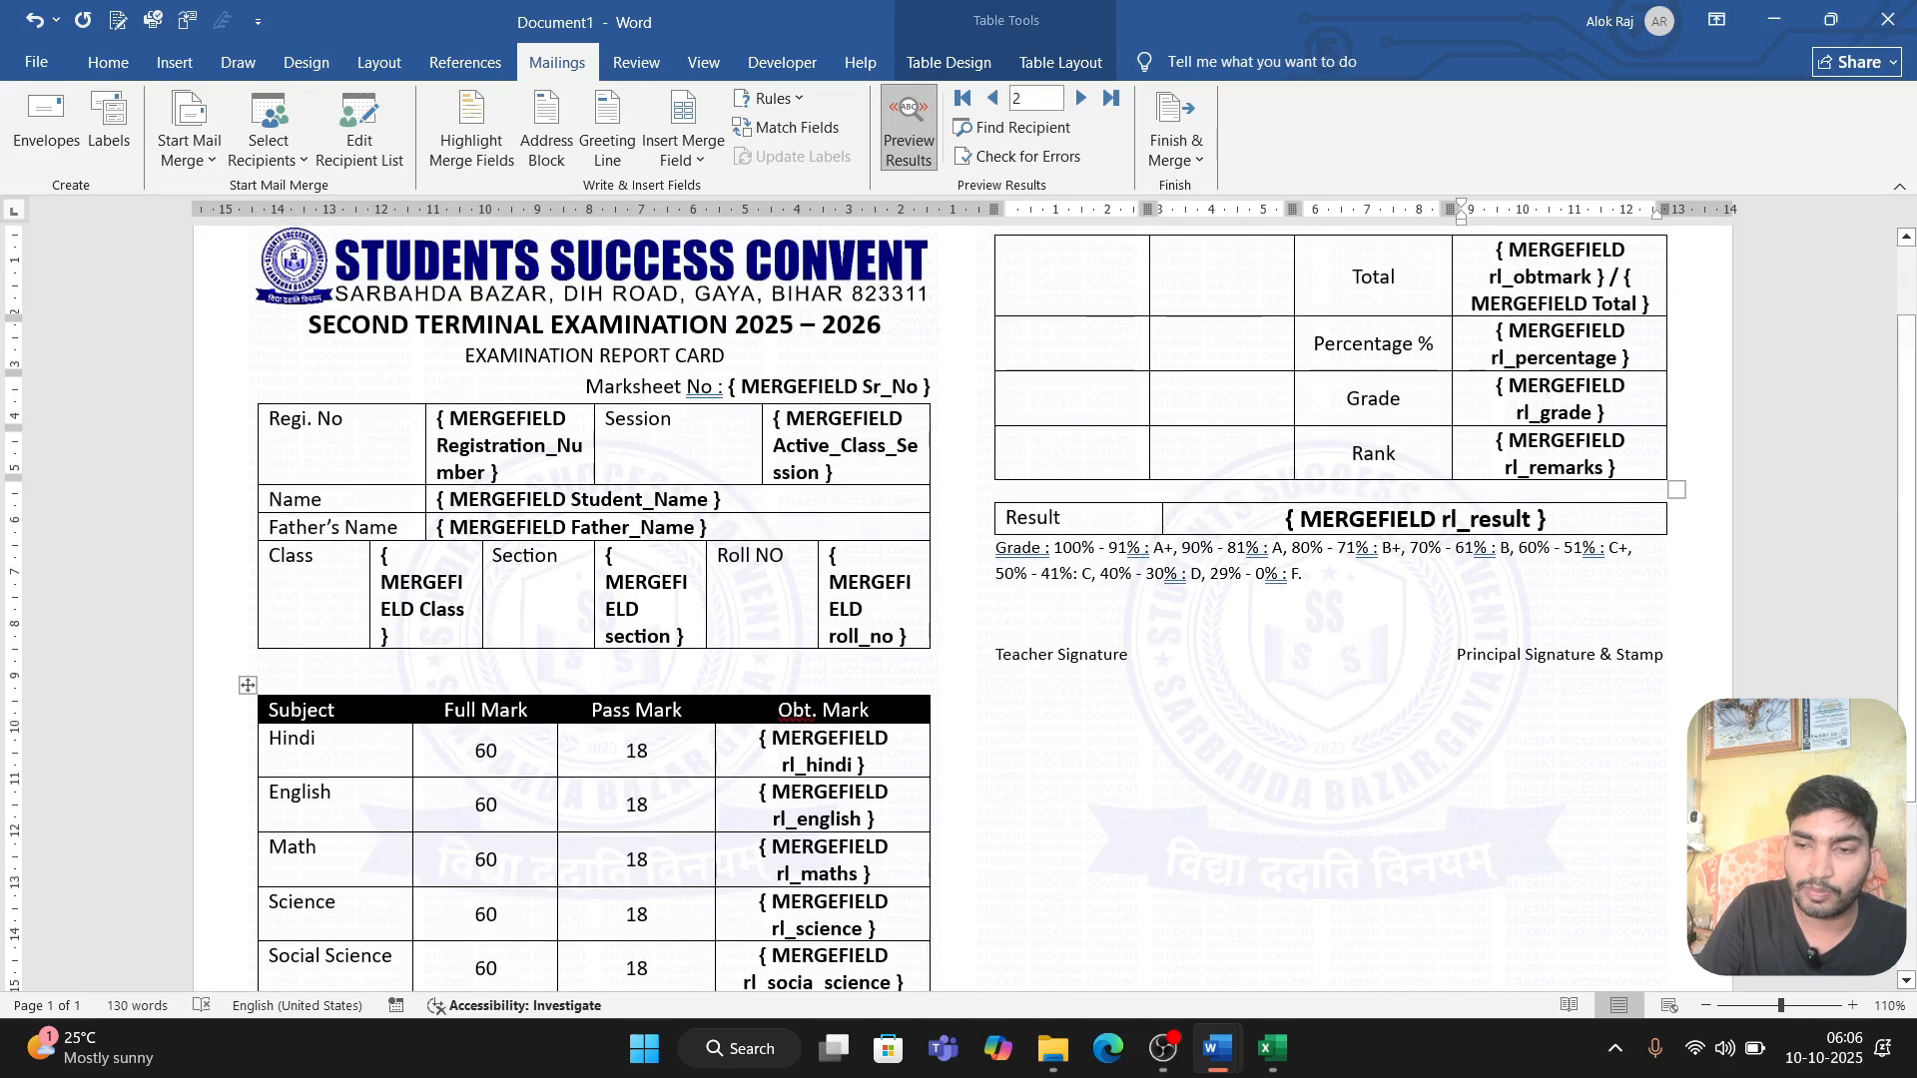
left_click(1620, 359)
type("\\")
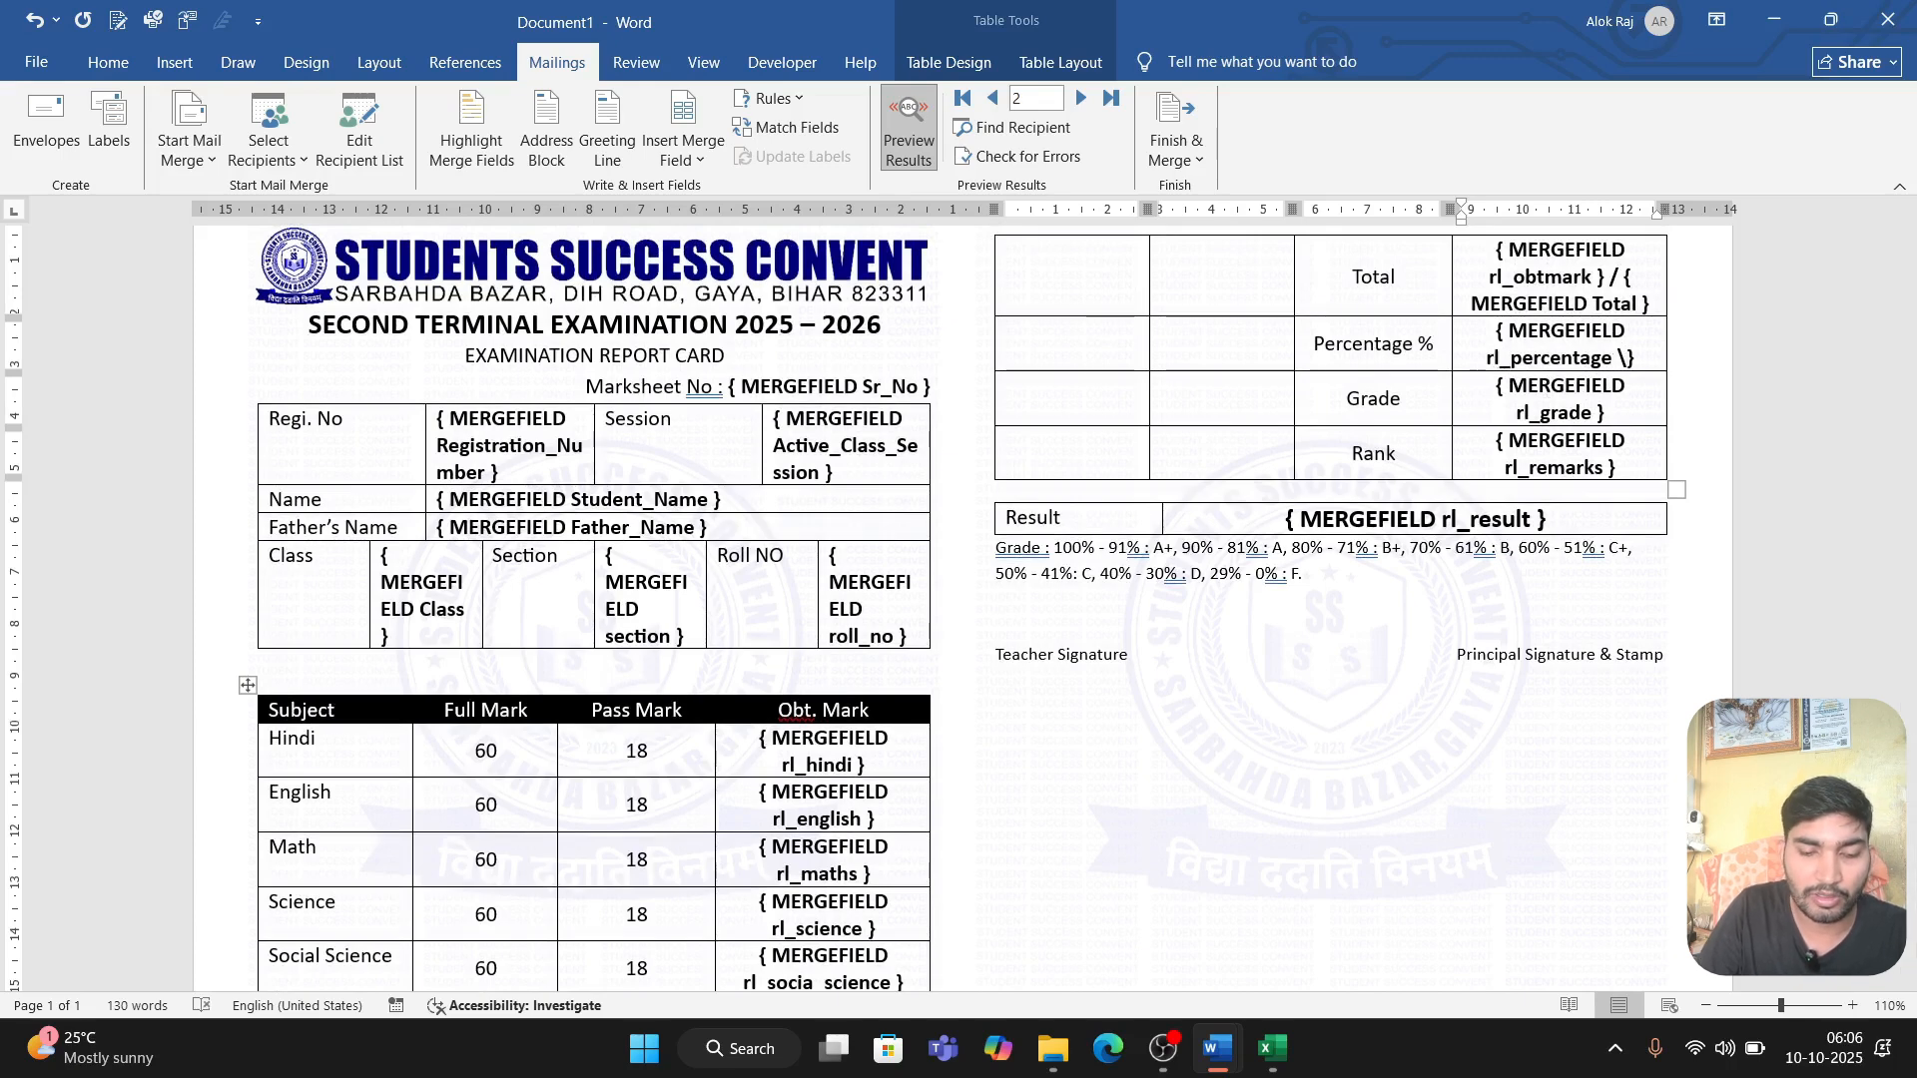
type("#")
type("0.")
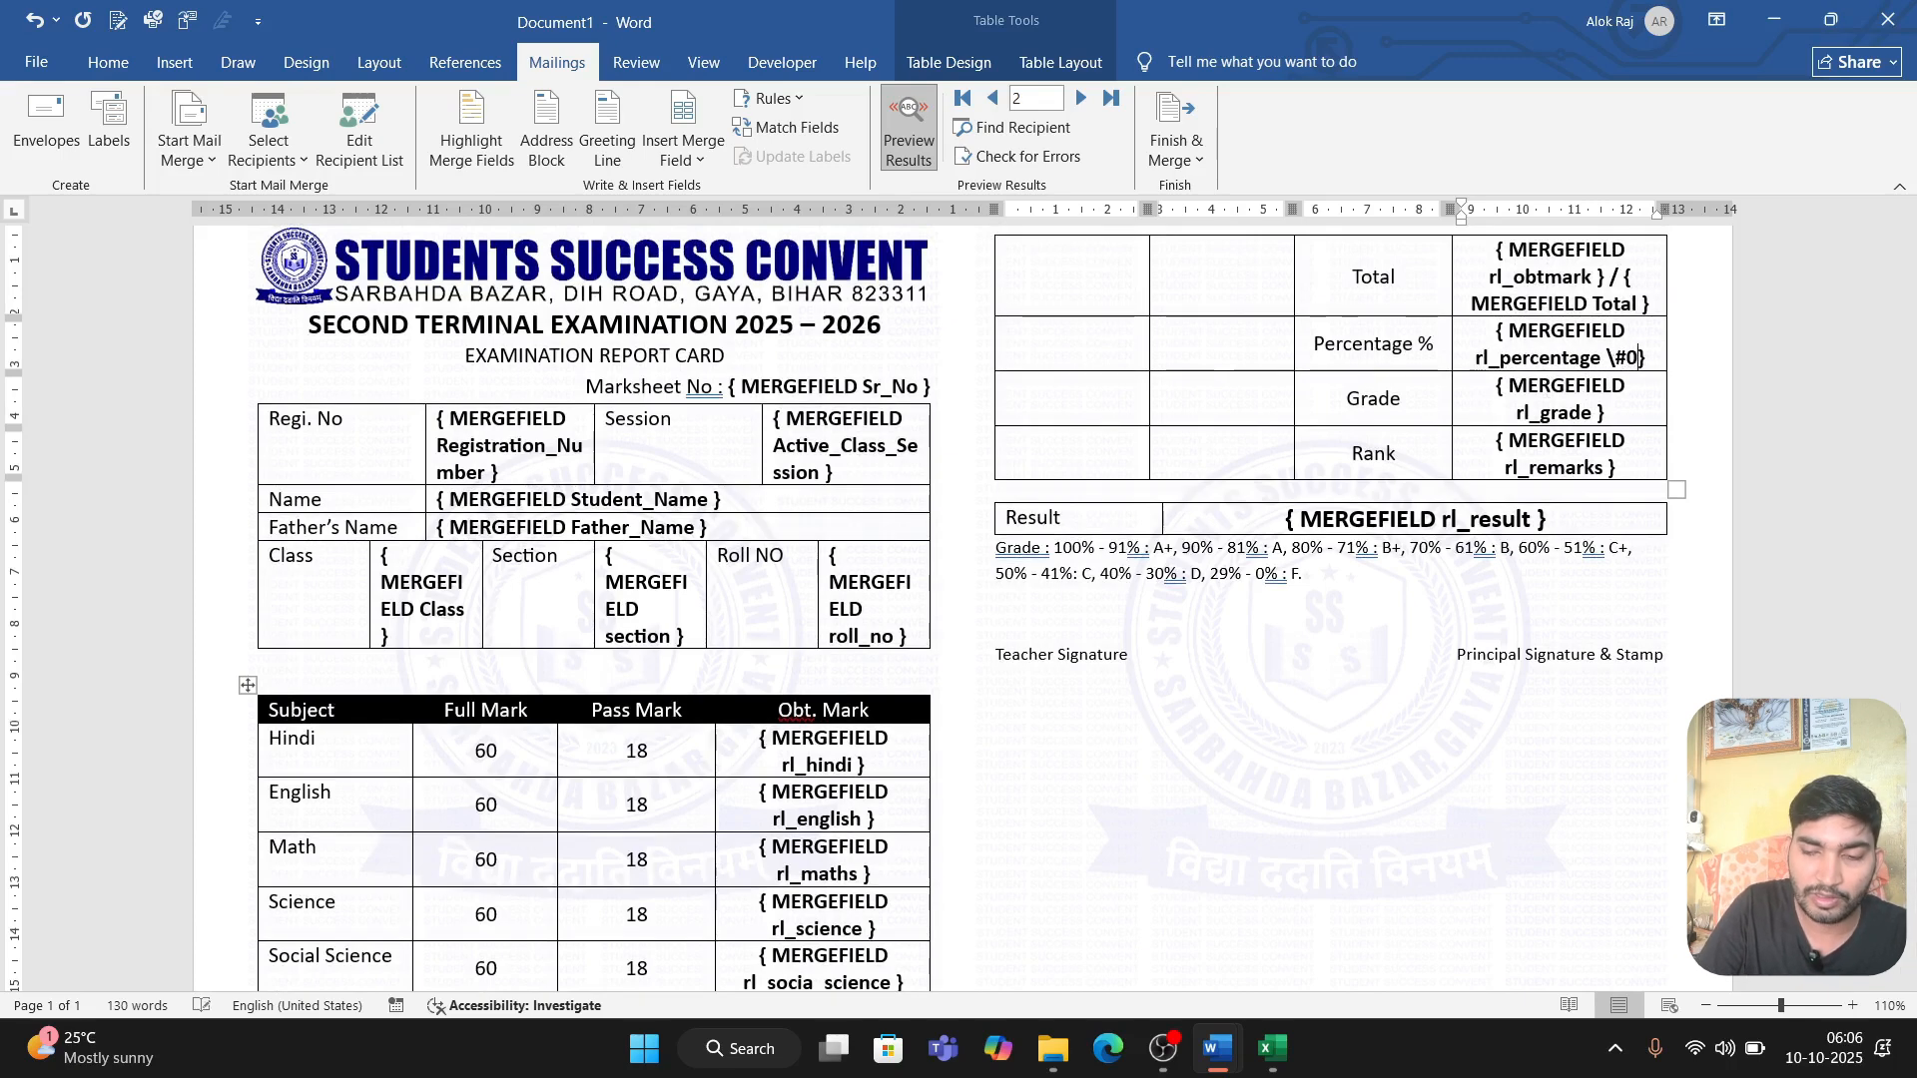
type("00")
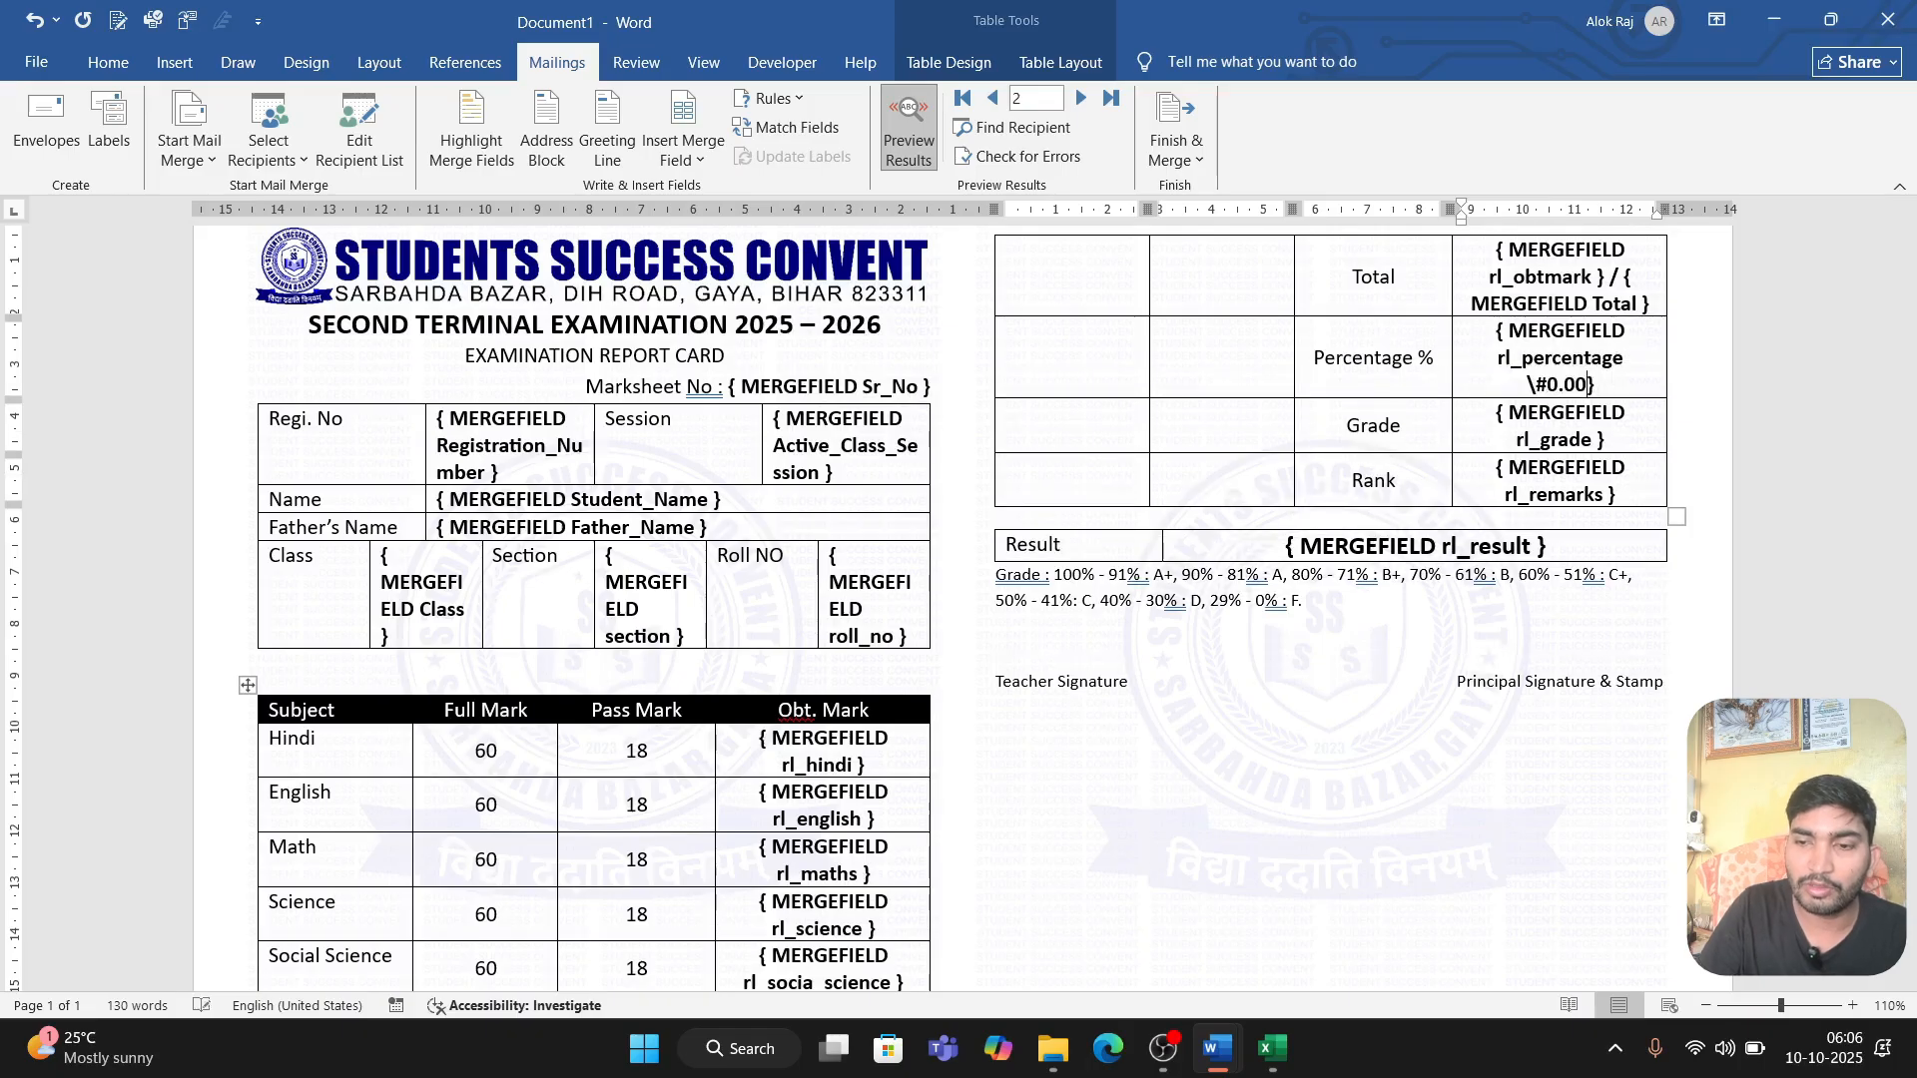
Step: Update the rl_percentage field and switch the document from field codes back to the merged values
right_click(1589, 373)
left_click(1657, 554)
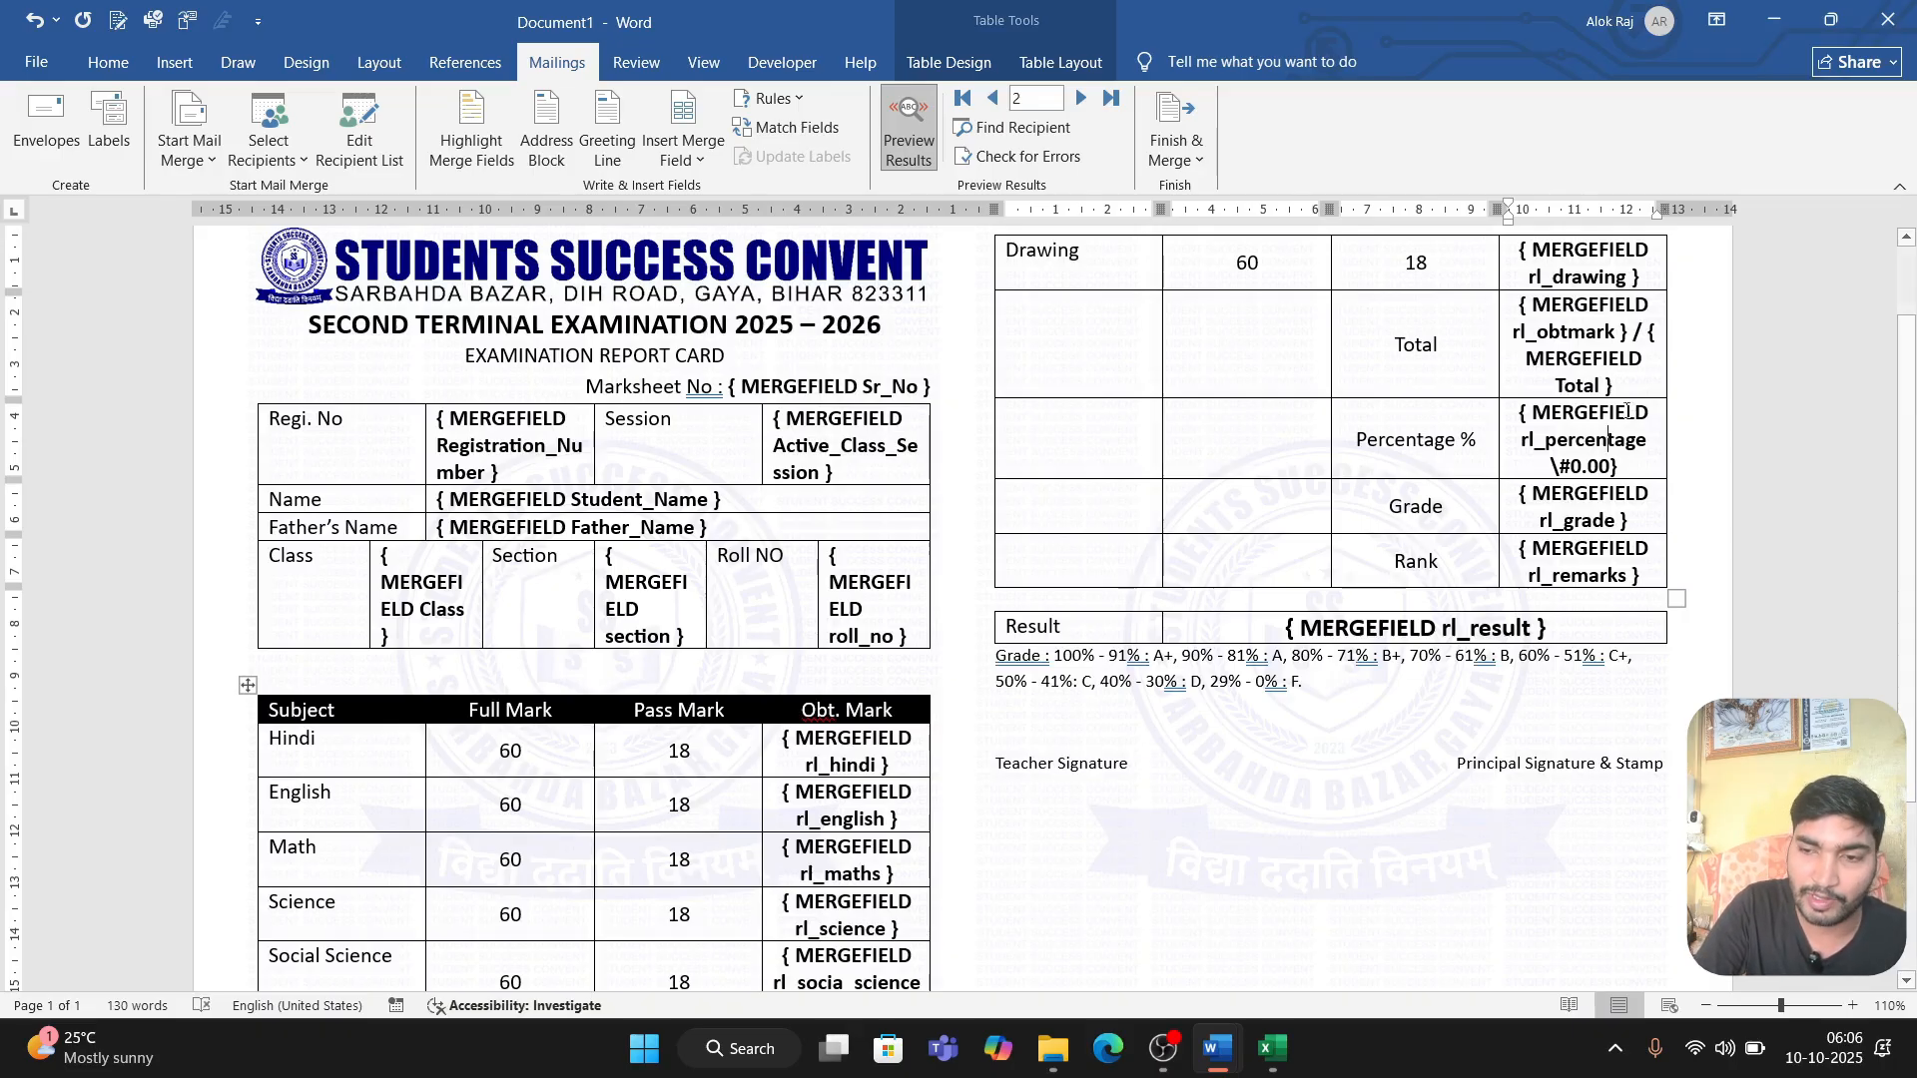
key("alt+F9")
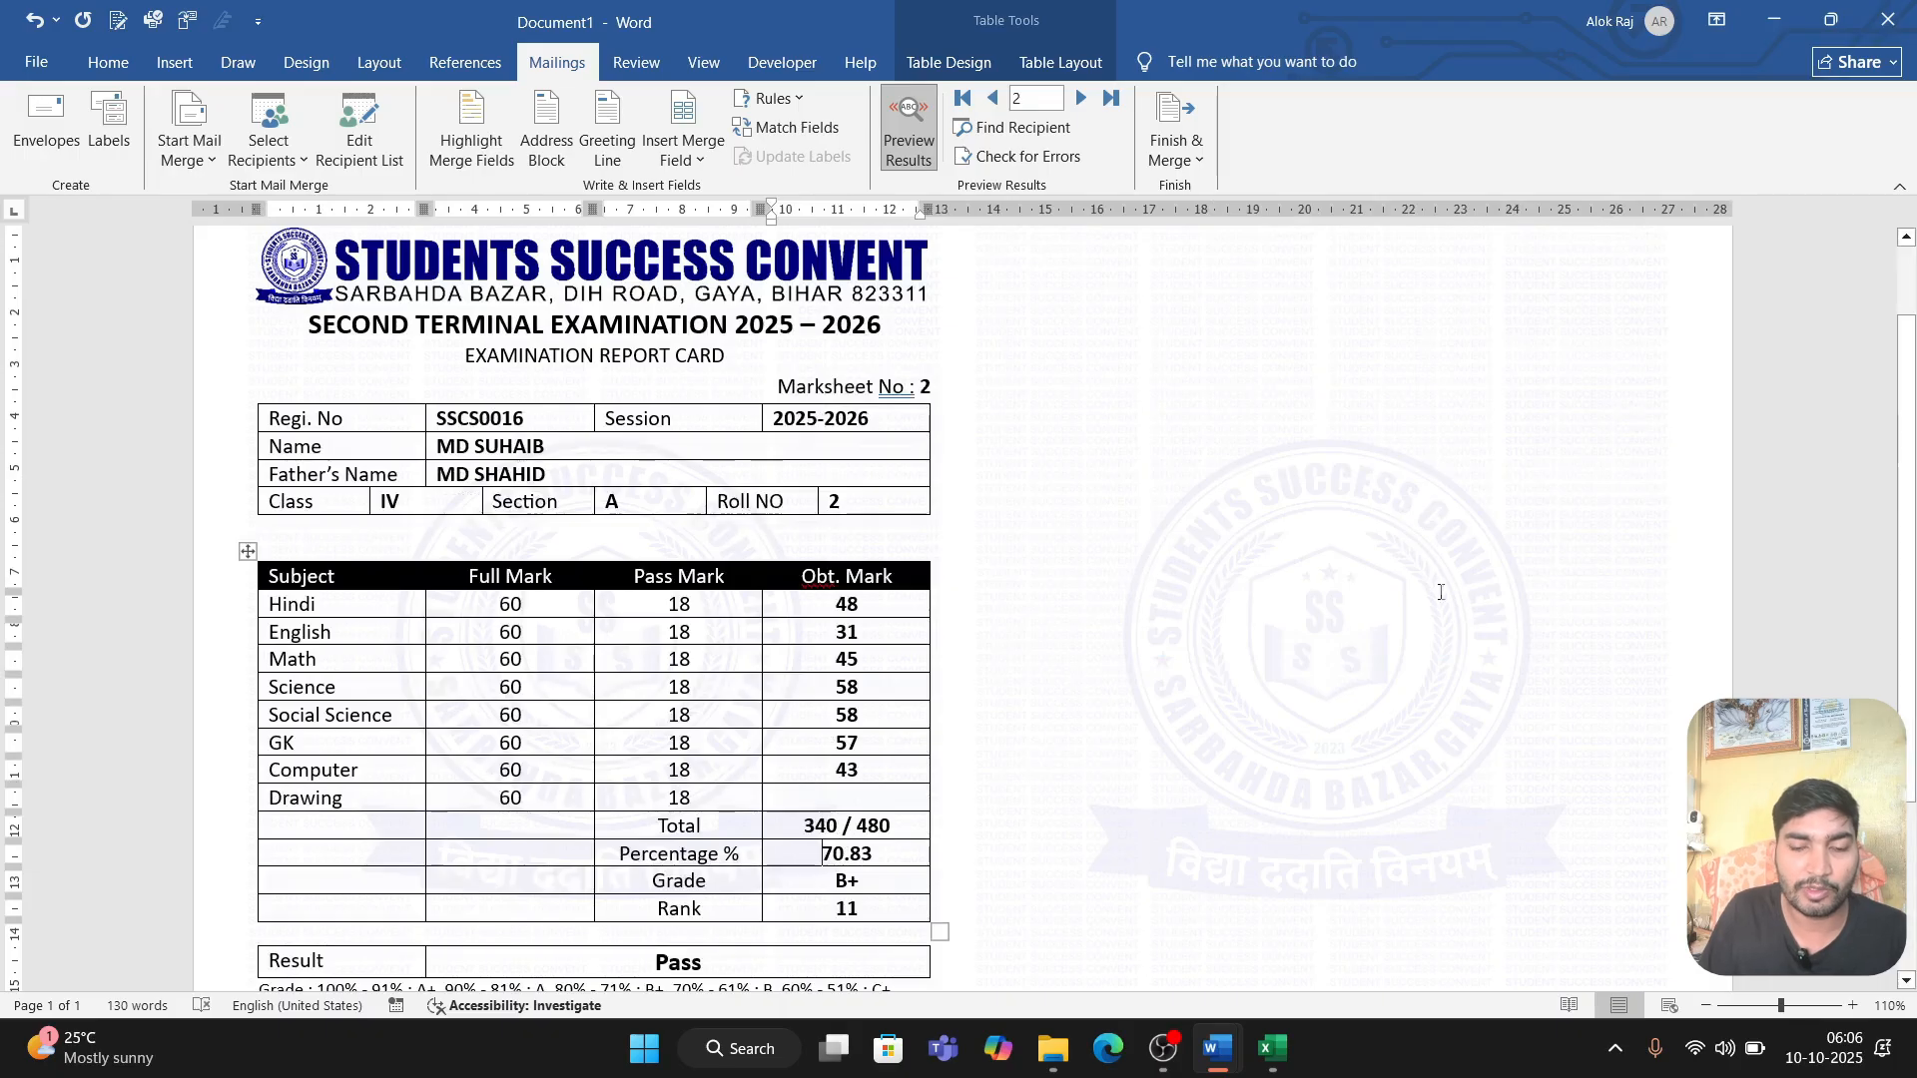
Step: Check the formatted percentage and the rest of the second report card, and turn off the results preview
left_click_drag(828, 854, 885, 856)
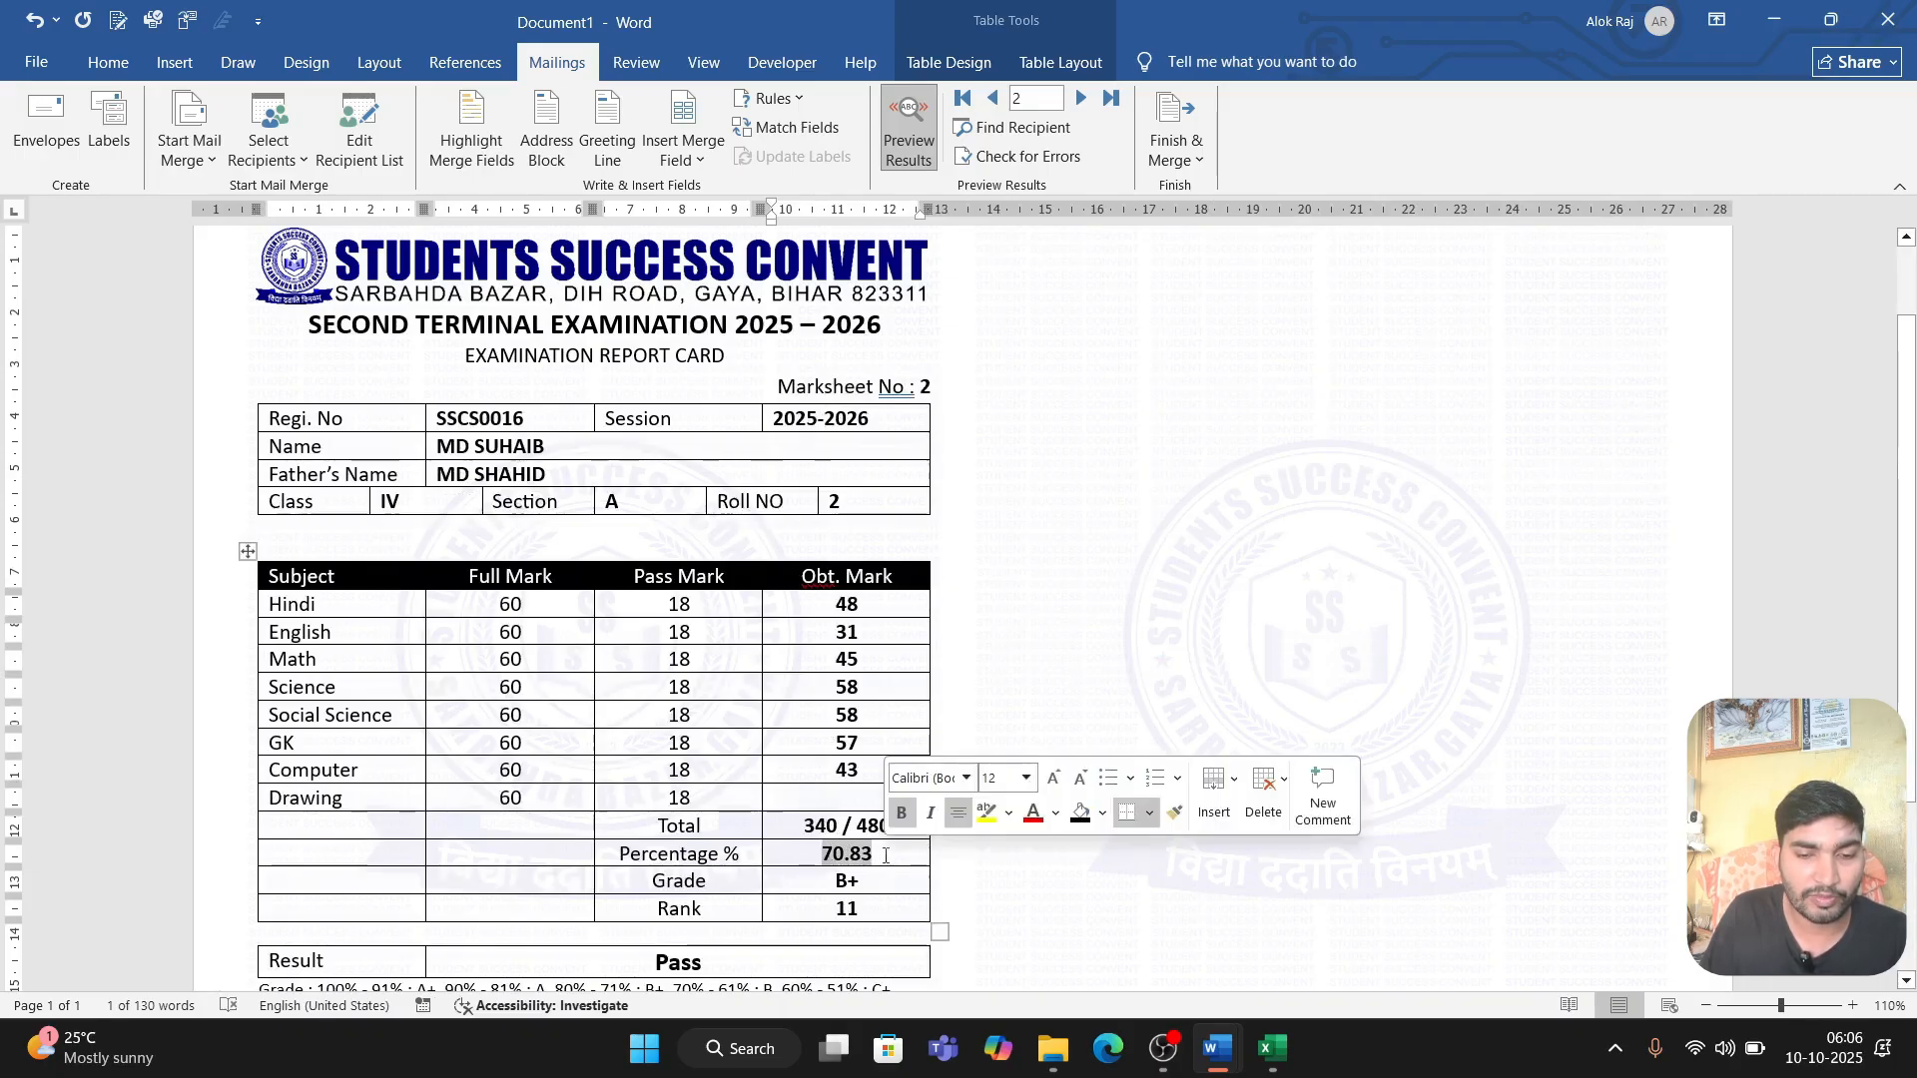
scroll(757, 766, "down", 3)
left_click(758, 766)
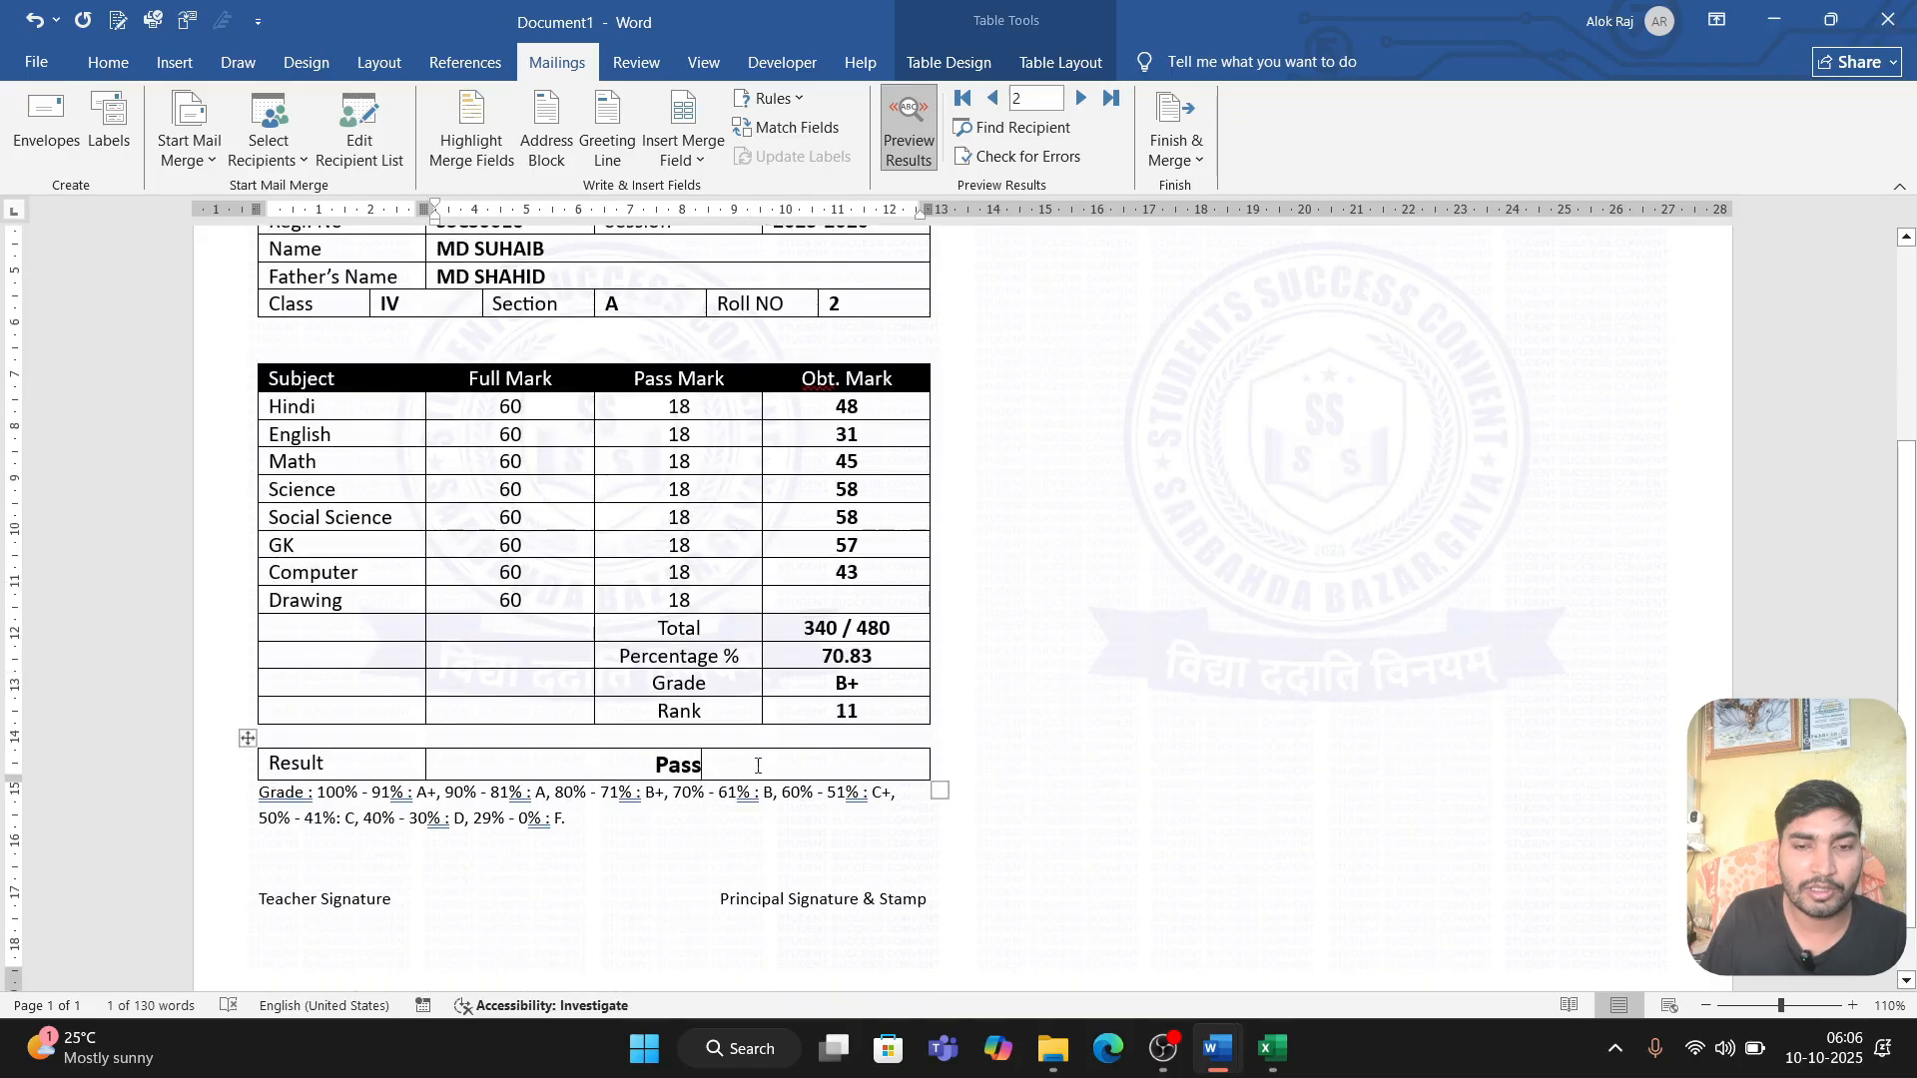
left_click(904, 132)
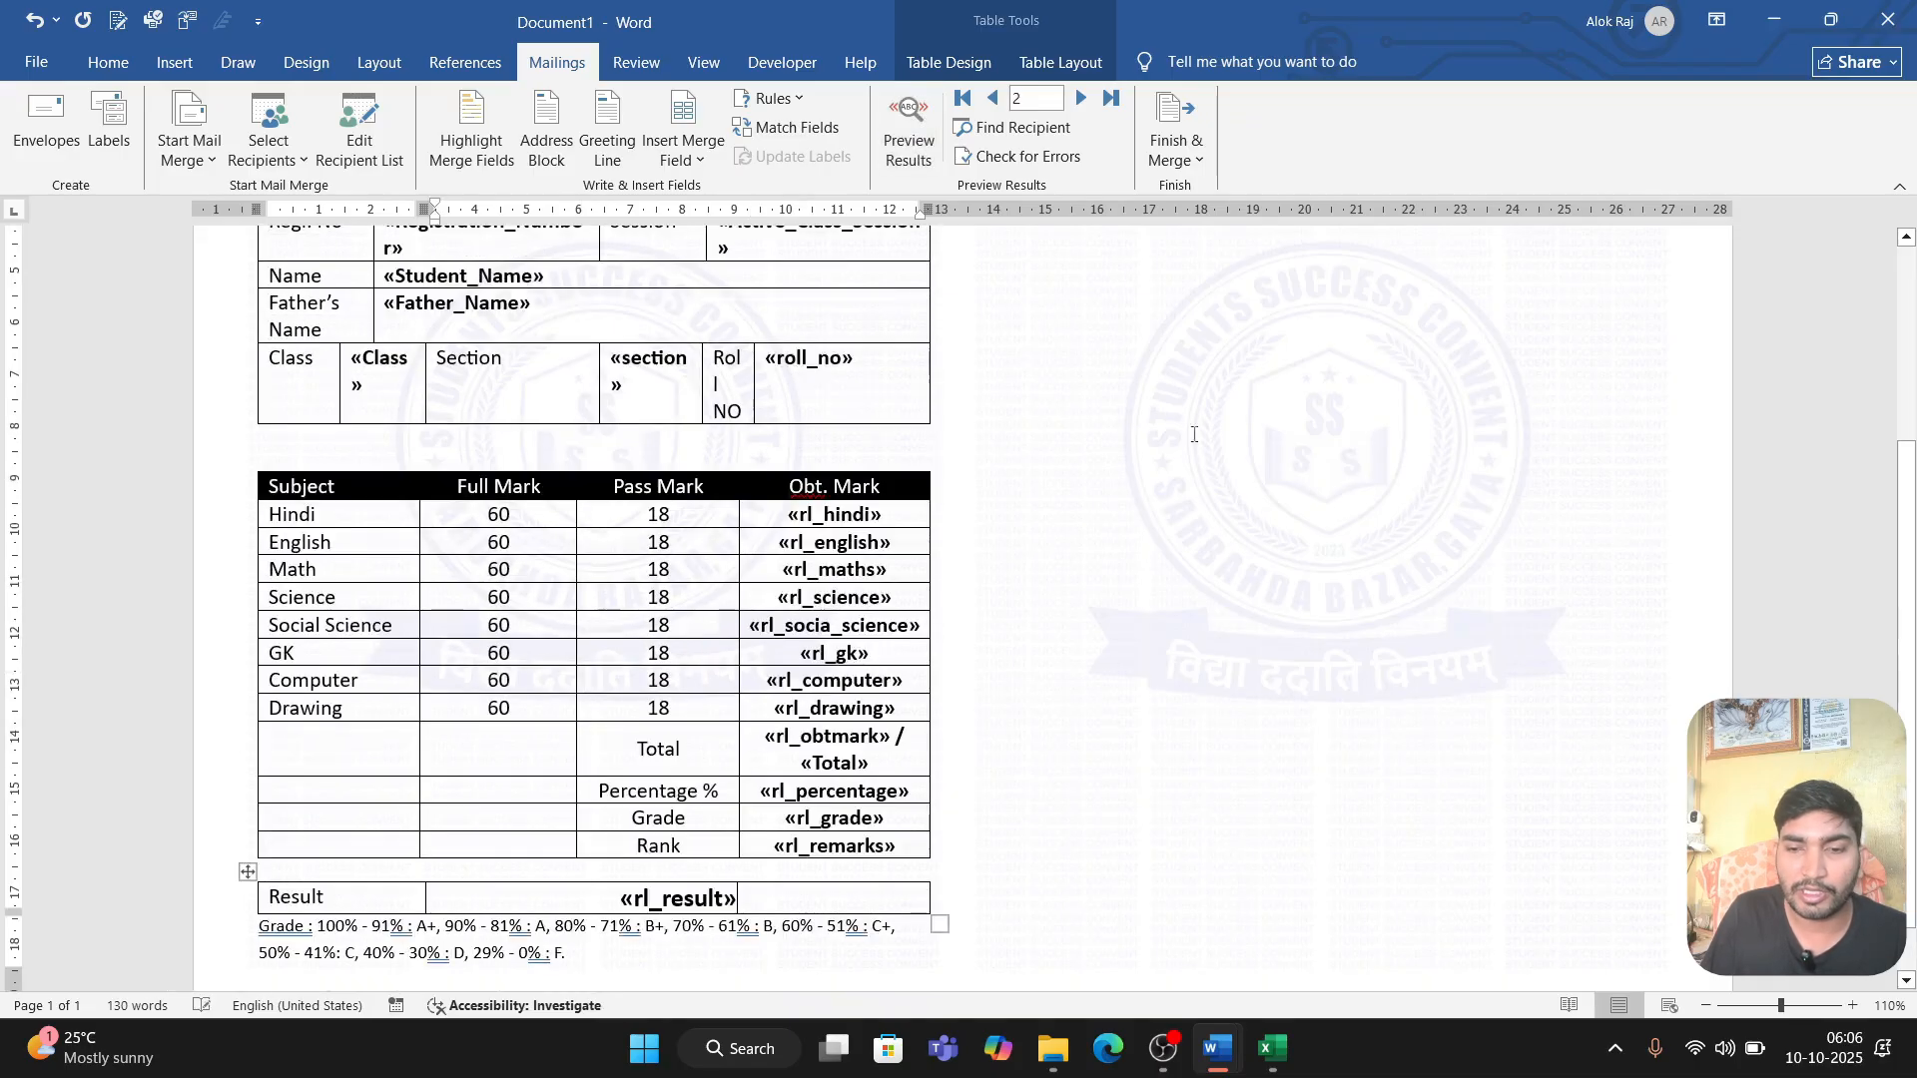
scroll(774, 593, "up", 3)
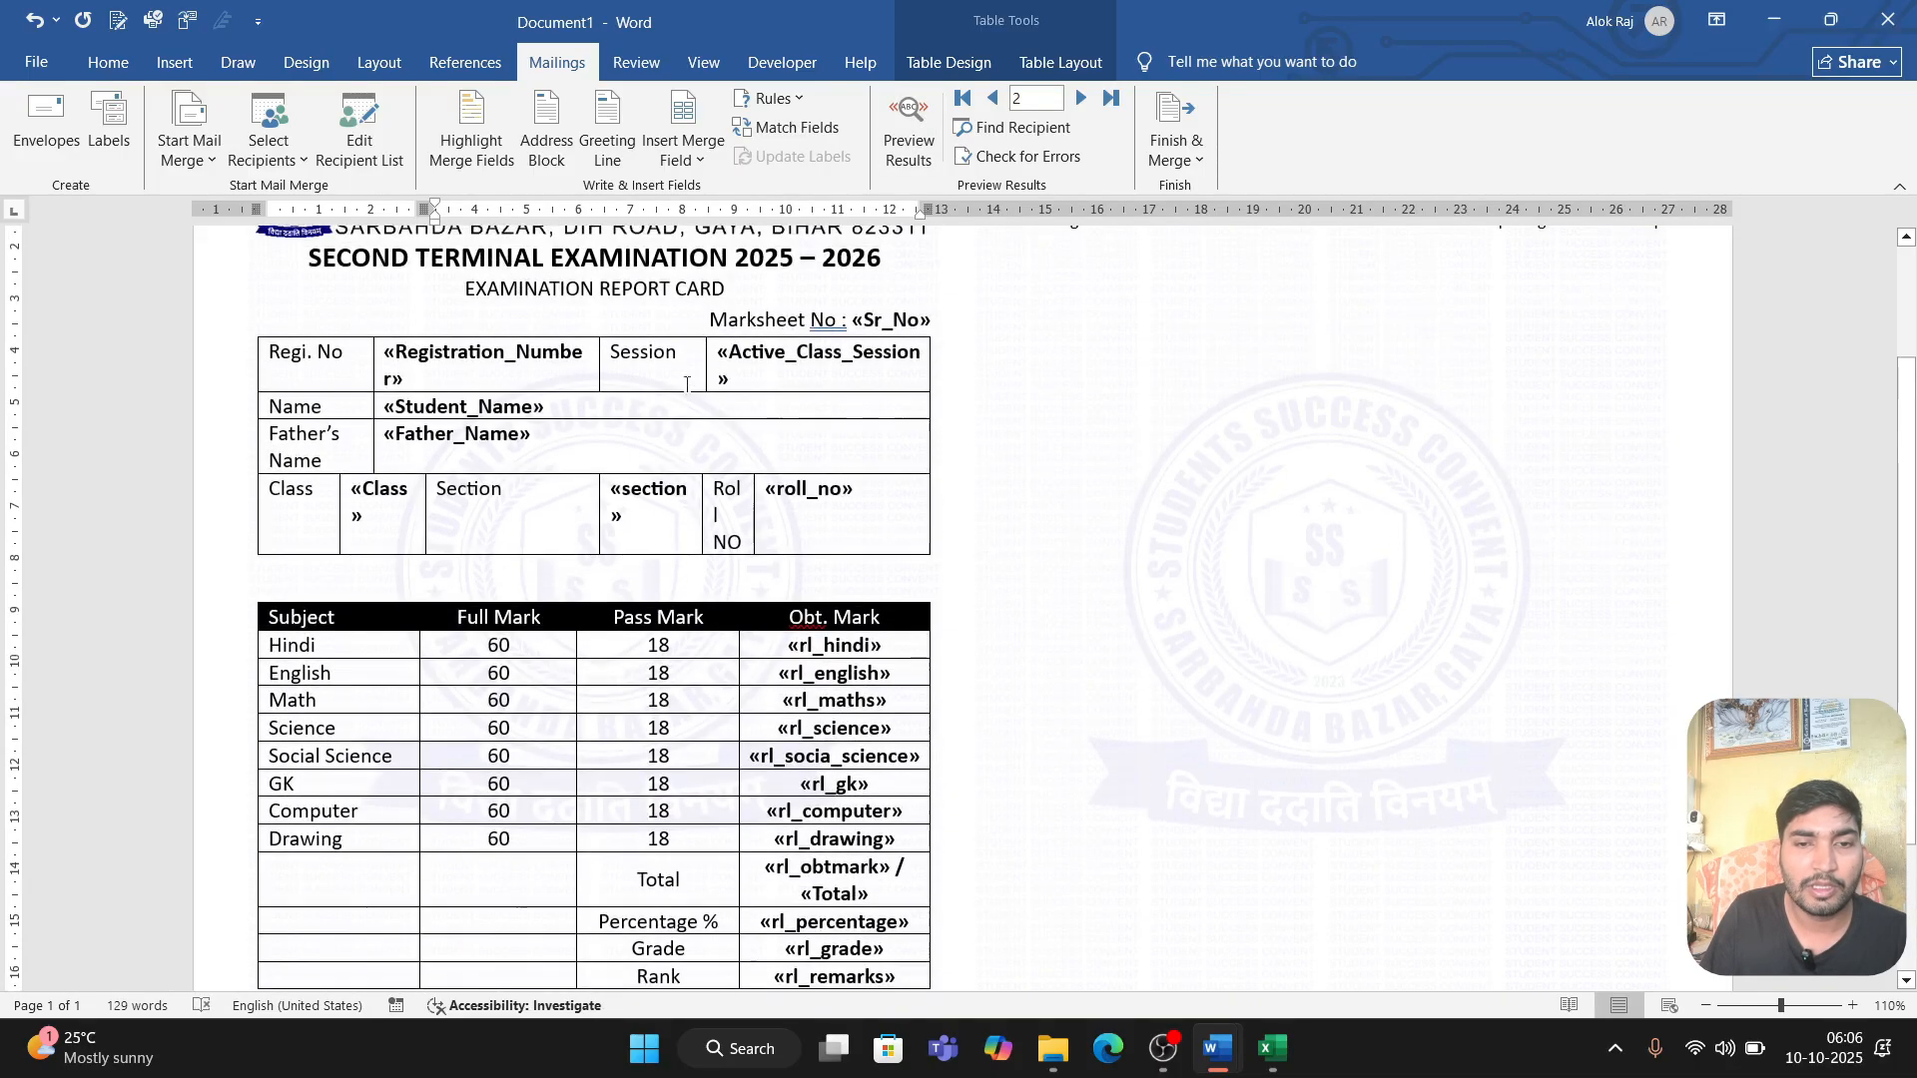
Step: Insert a Next Record rule directly after the rl_result field in the report card's Result row
left_click(767, 99)
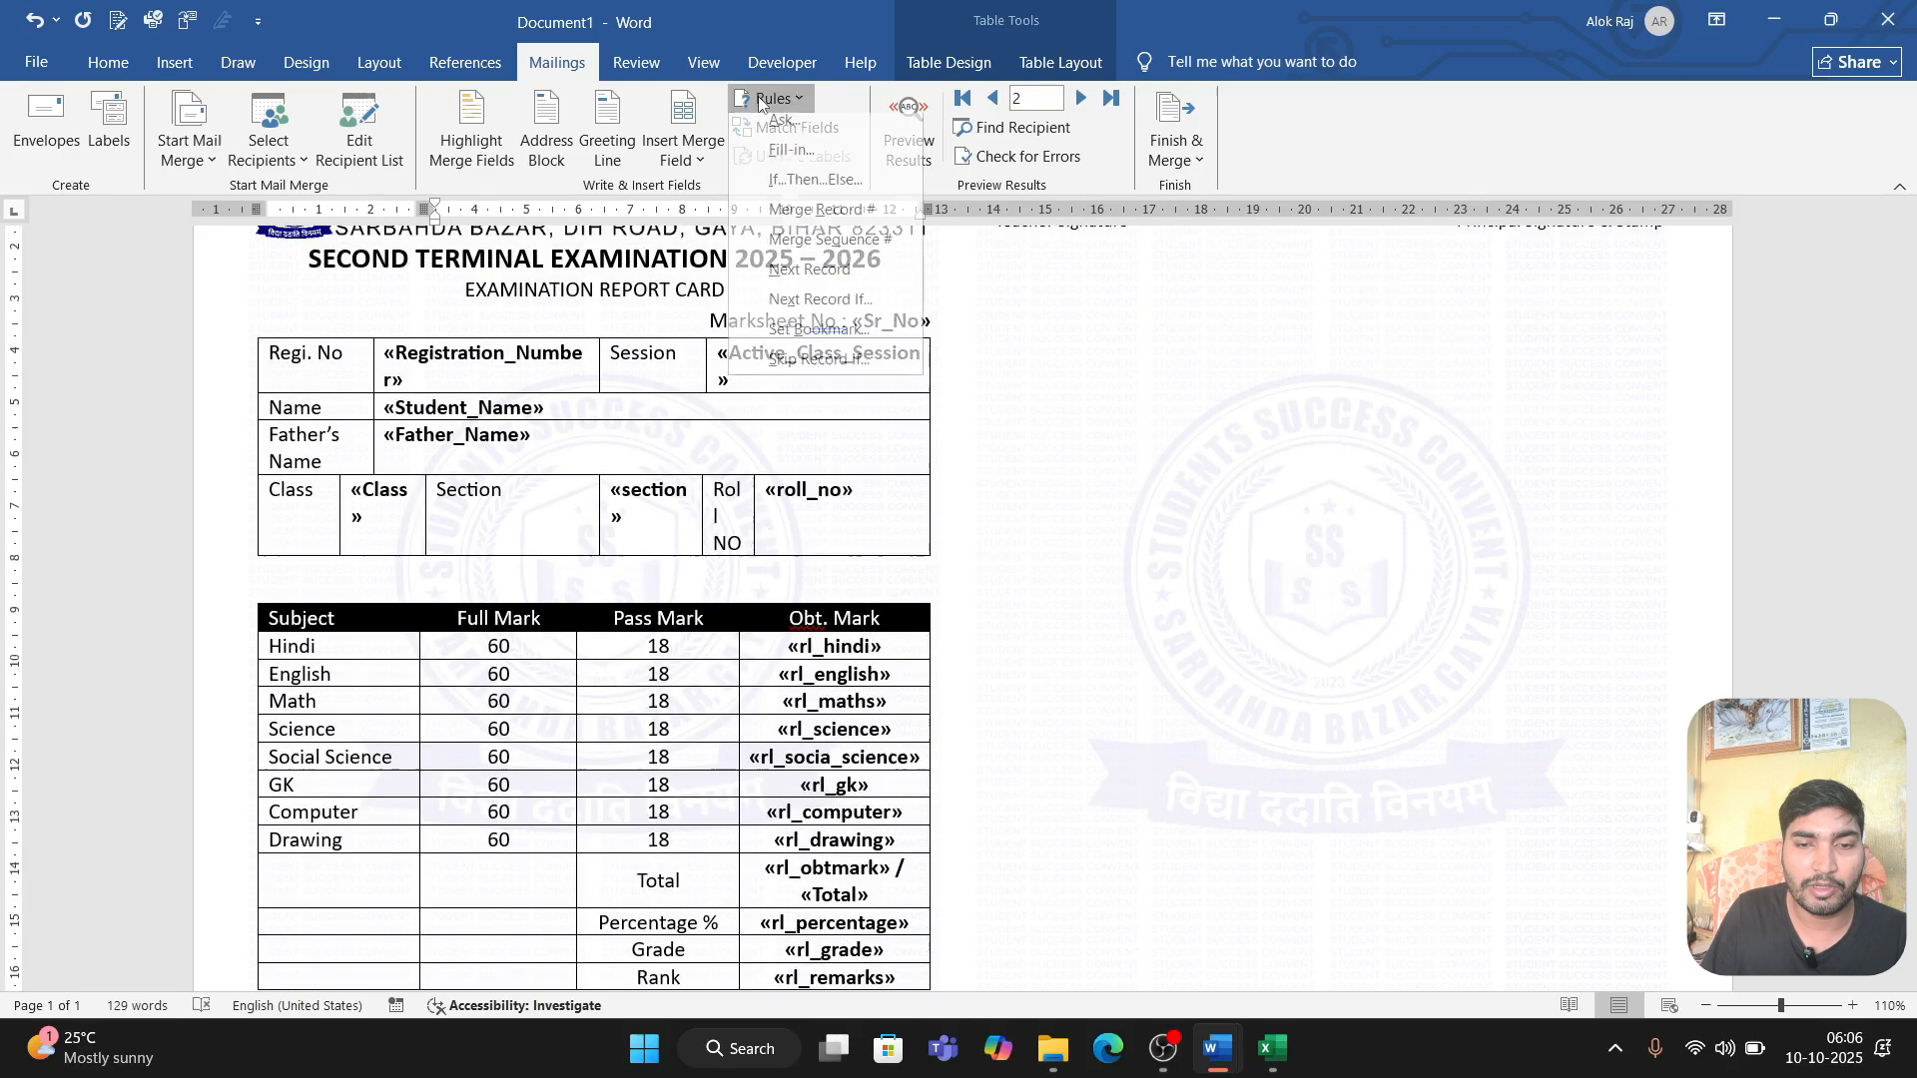
left_click(817, 281)
scroll(736, 743, "down", 3)
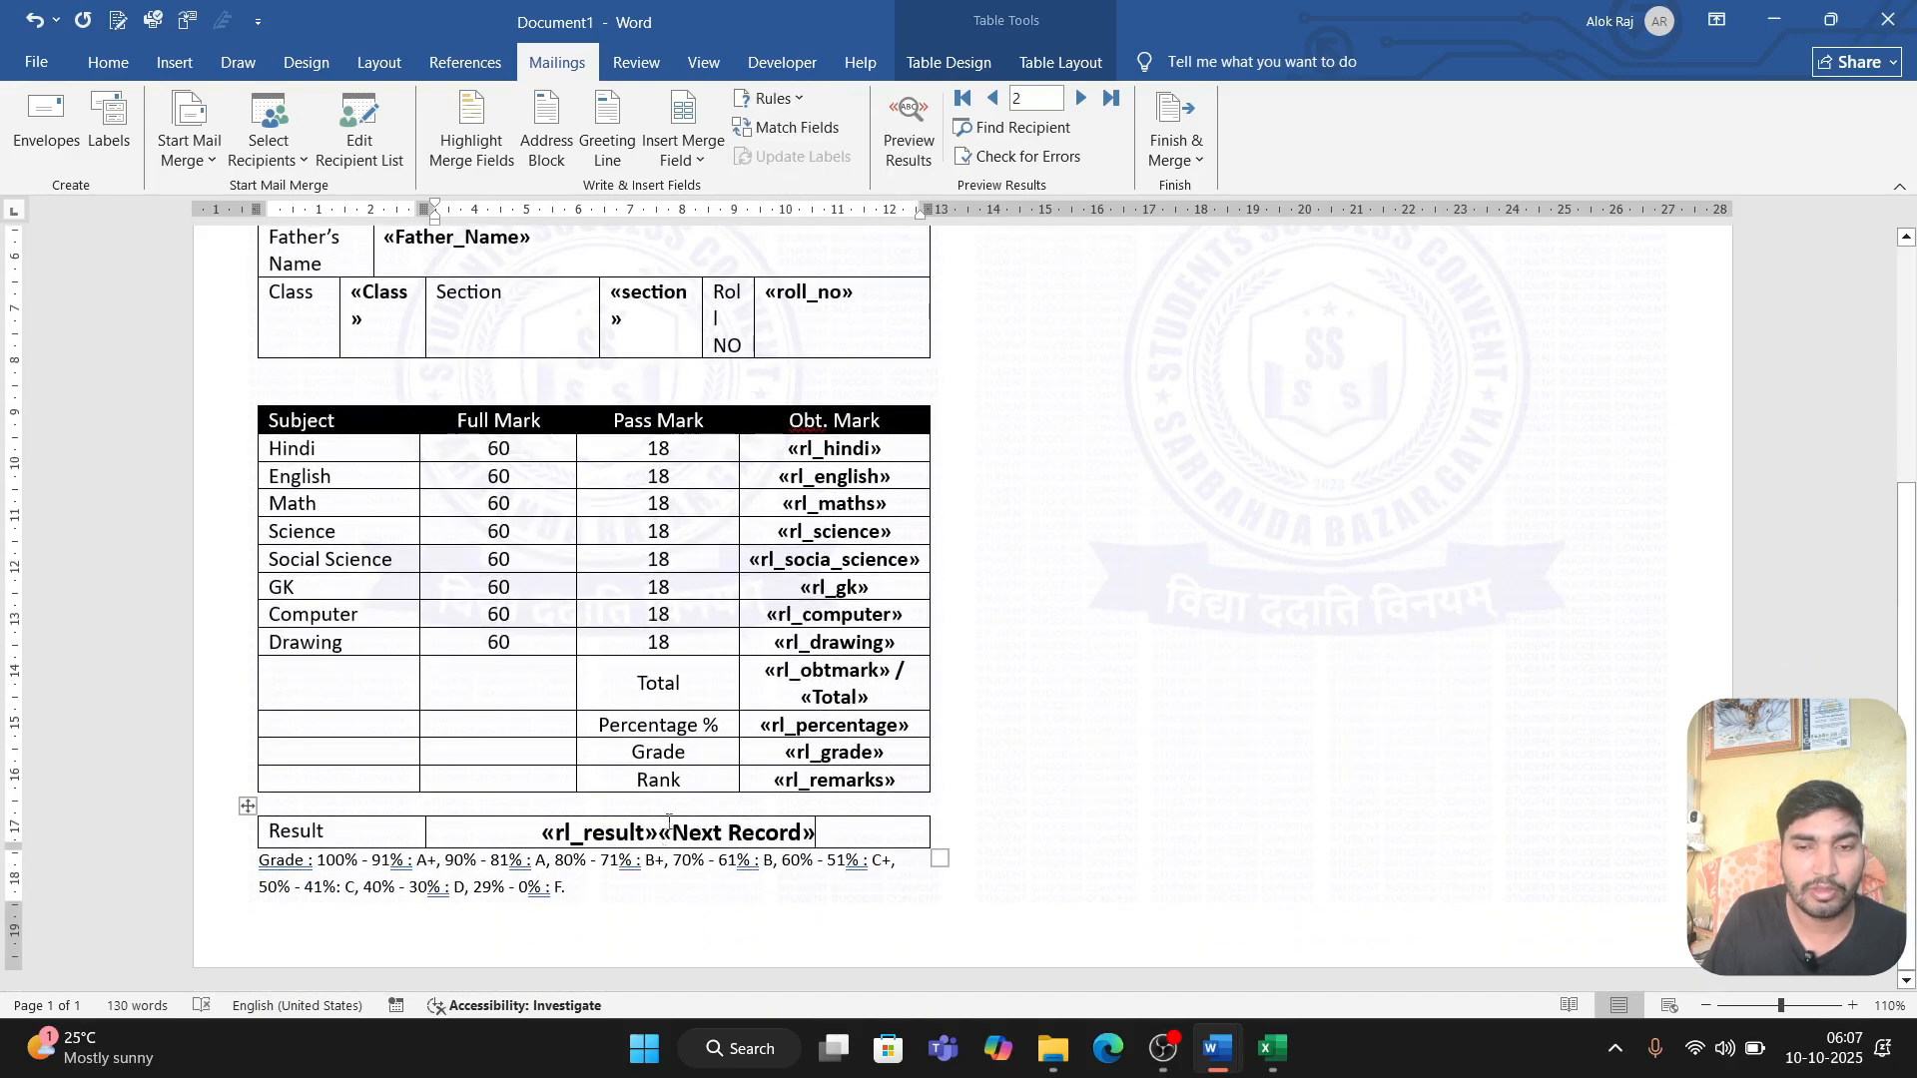
scroll(741, 633, "up", 3)
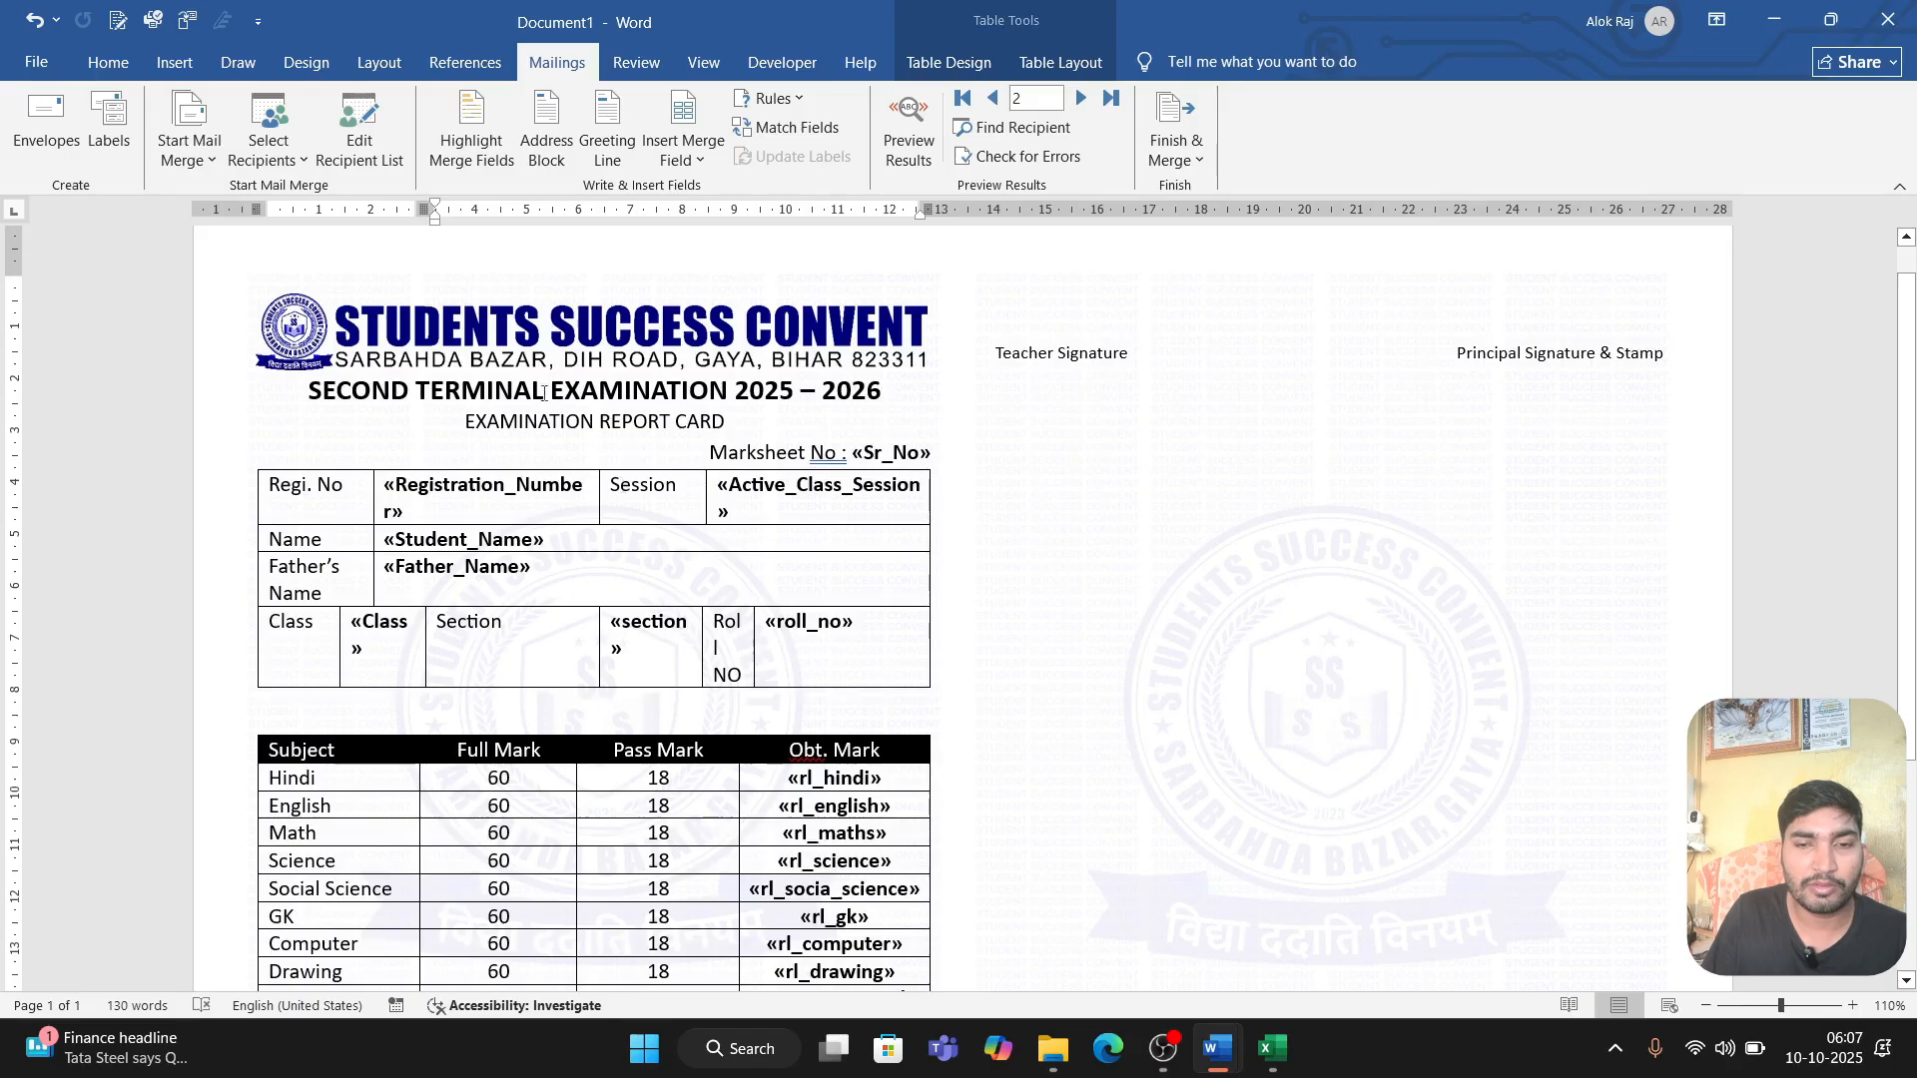
Step: Preview the merge results and copy the complete report card, from the school header down to the signature line
left_click(909, 134)
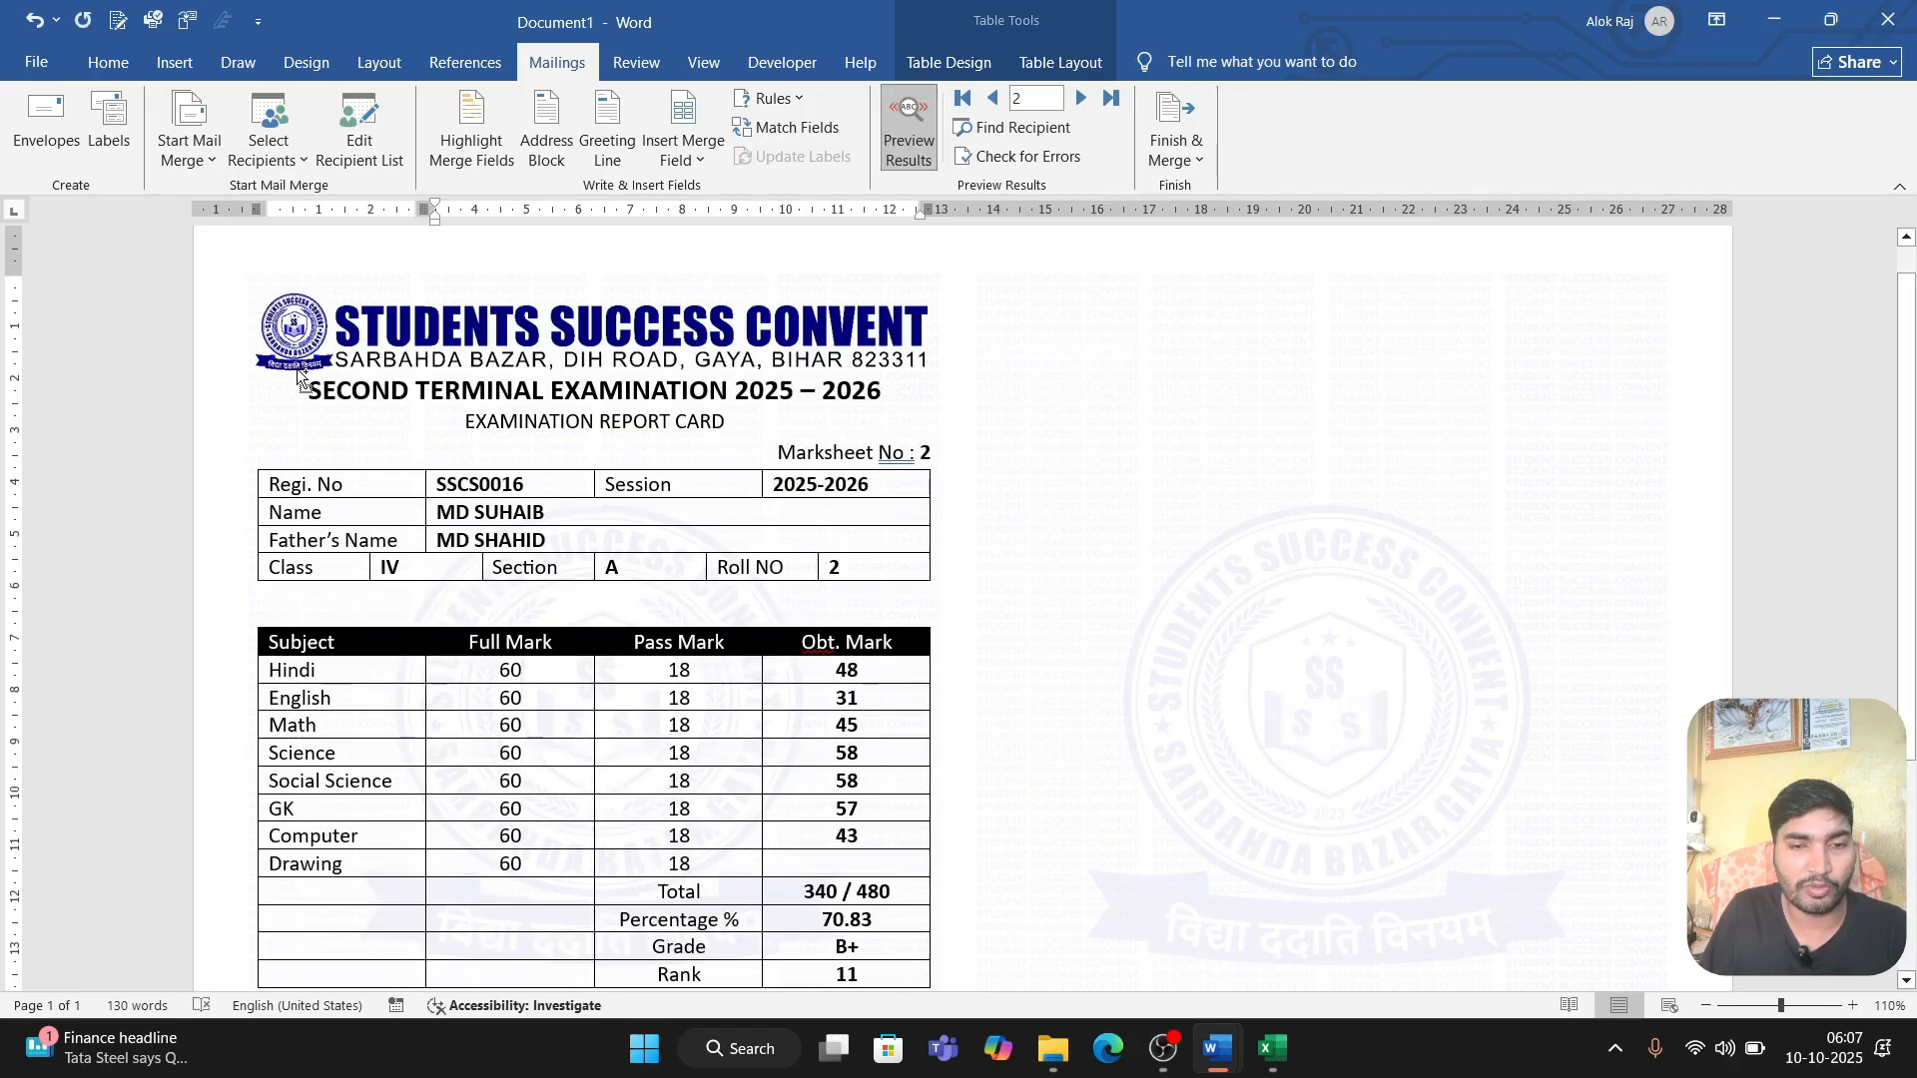
key("ctrl+a")
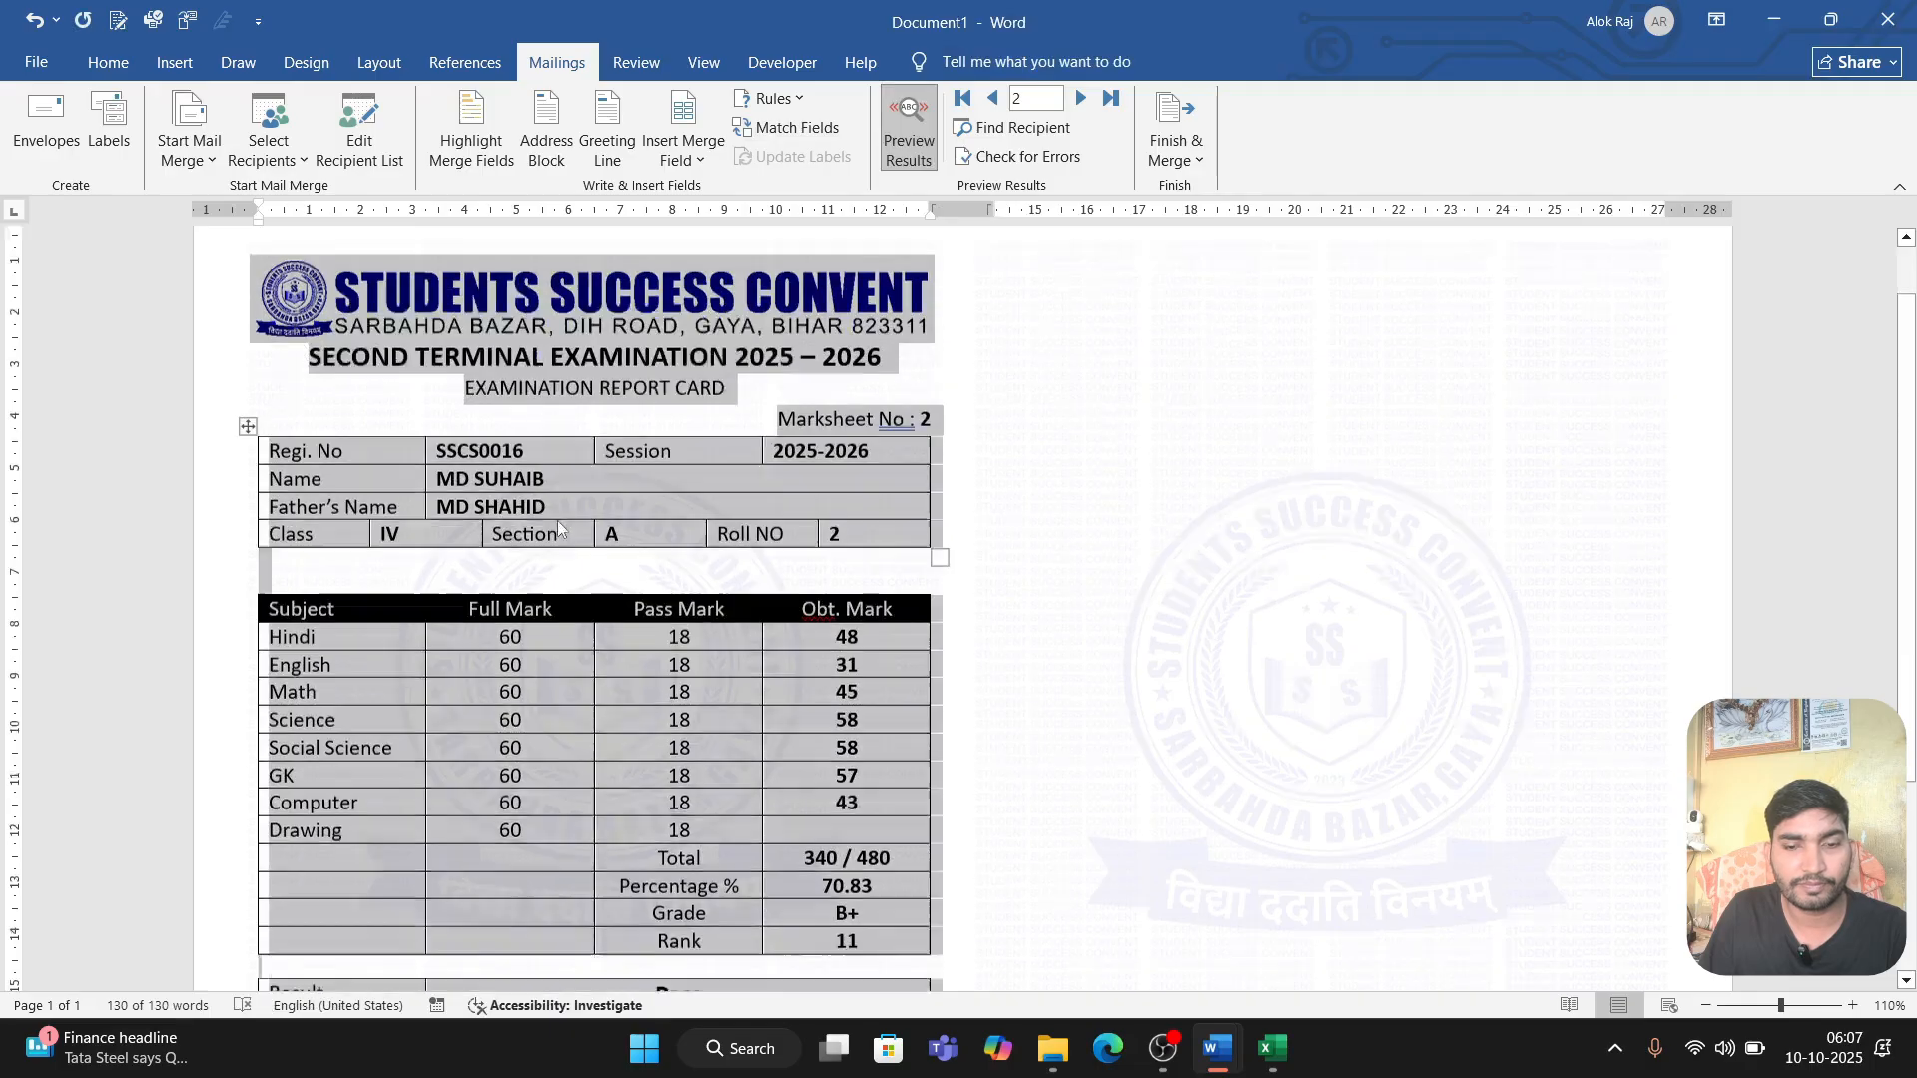
scroll(553, 603, "down", 3)
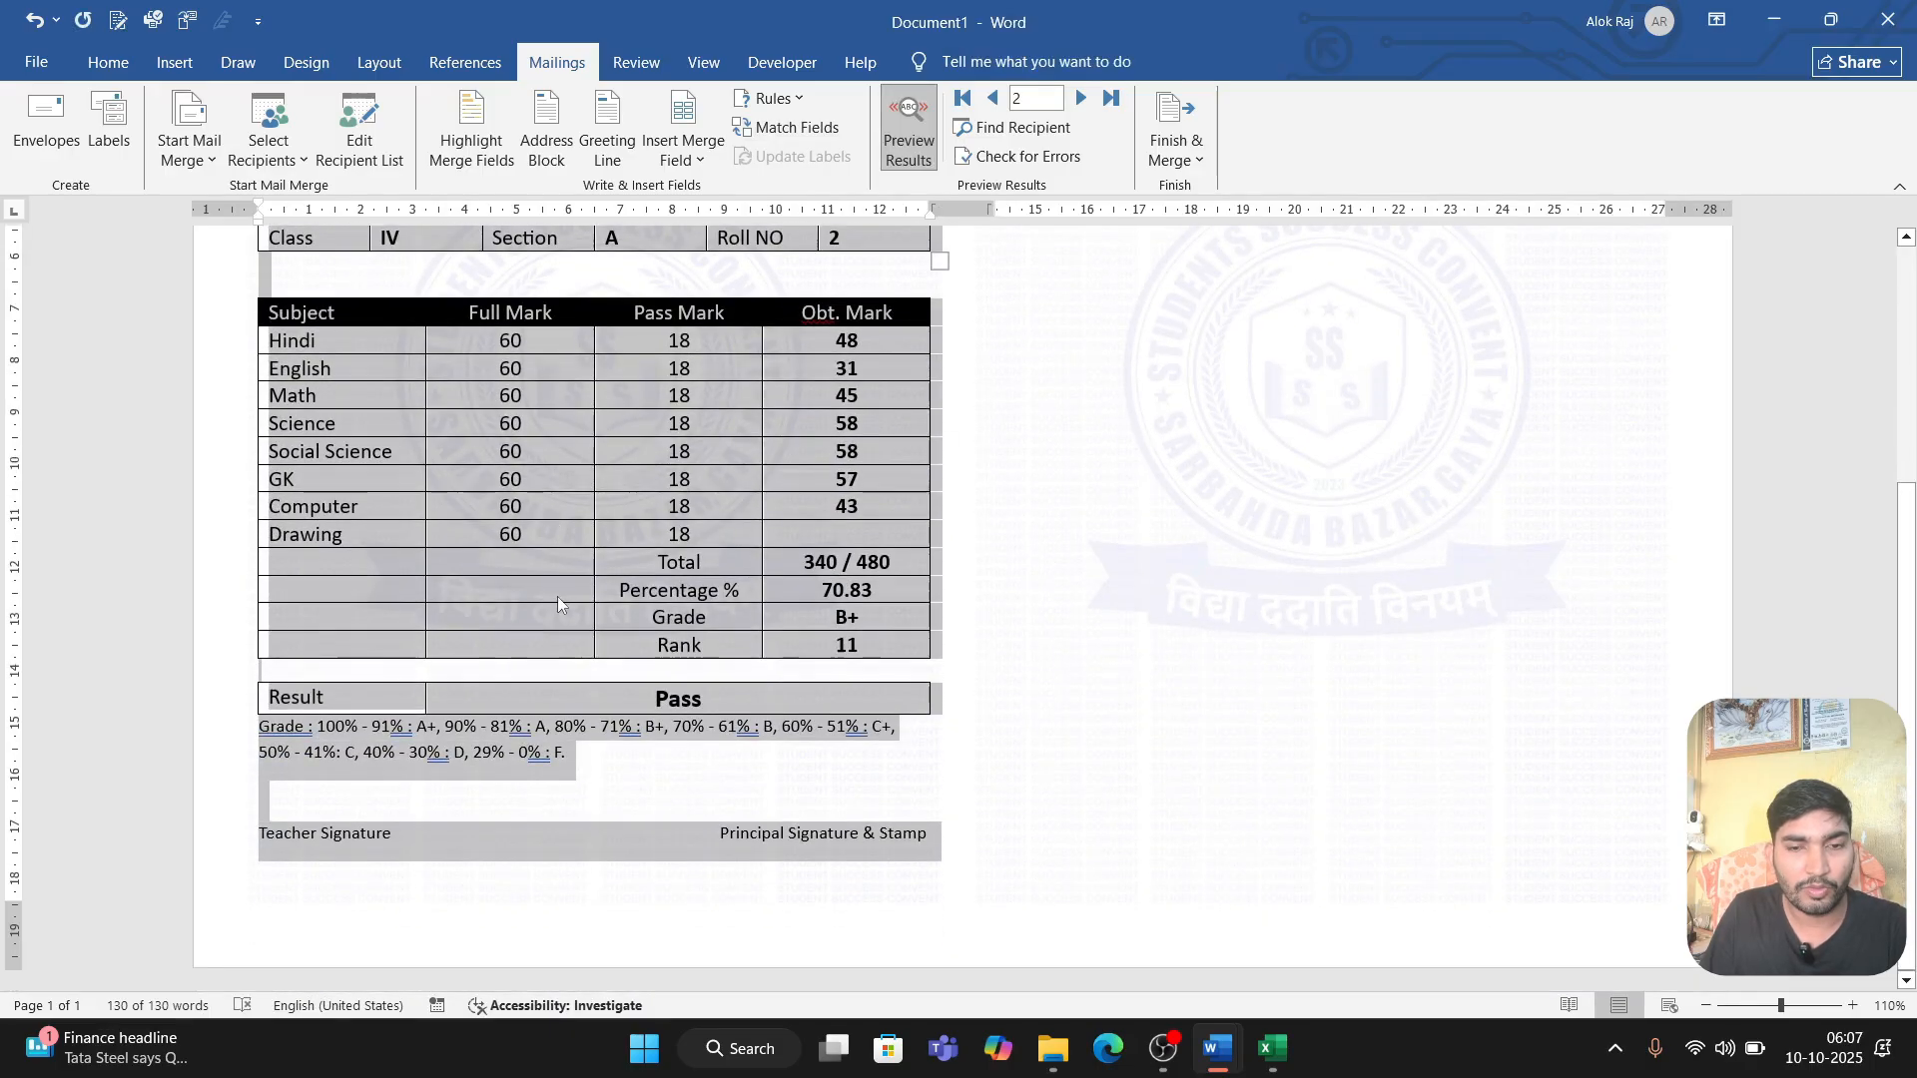
scroll(1048, 586, "up", 3)
left_click(1050, 346)
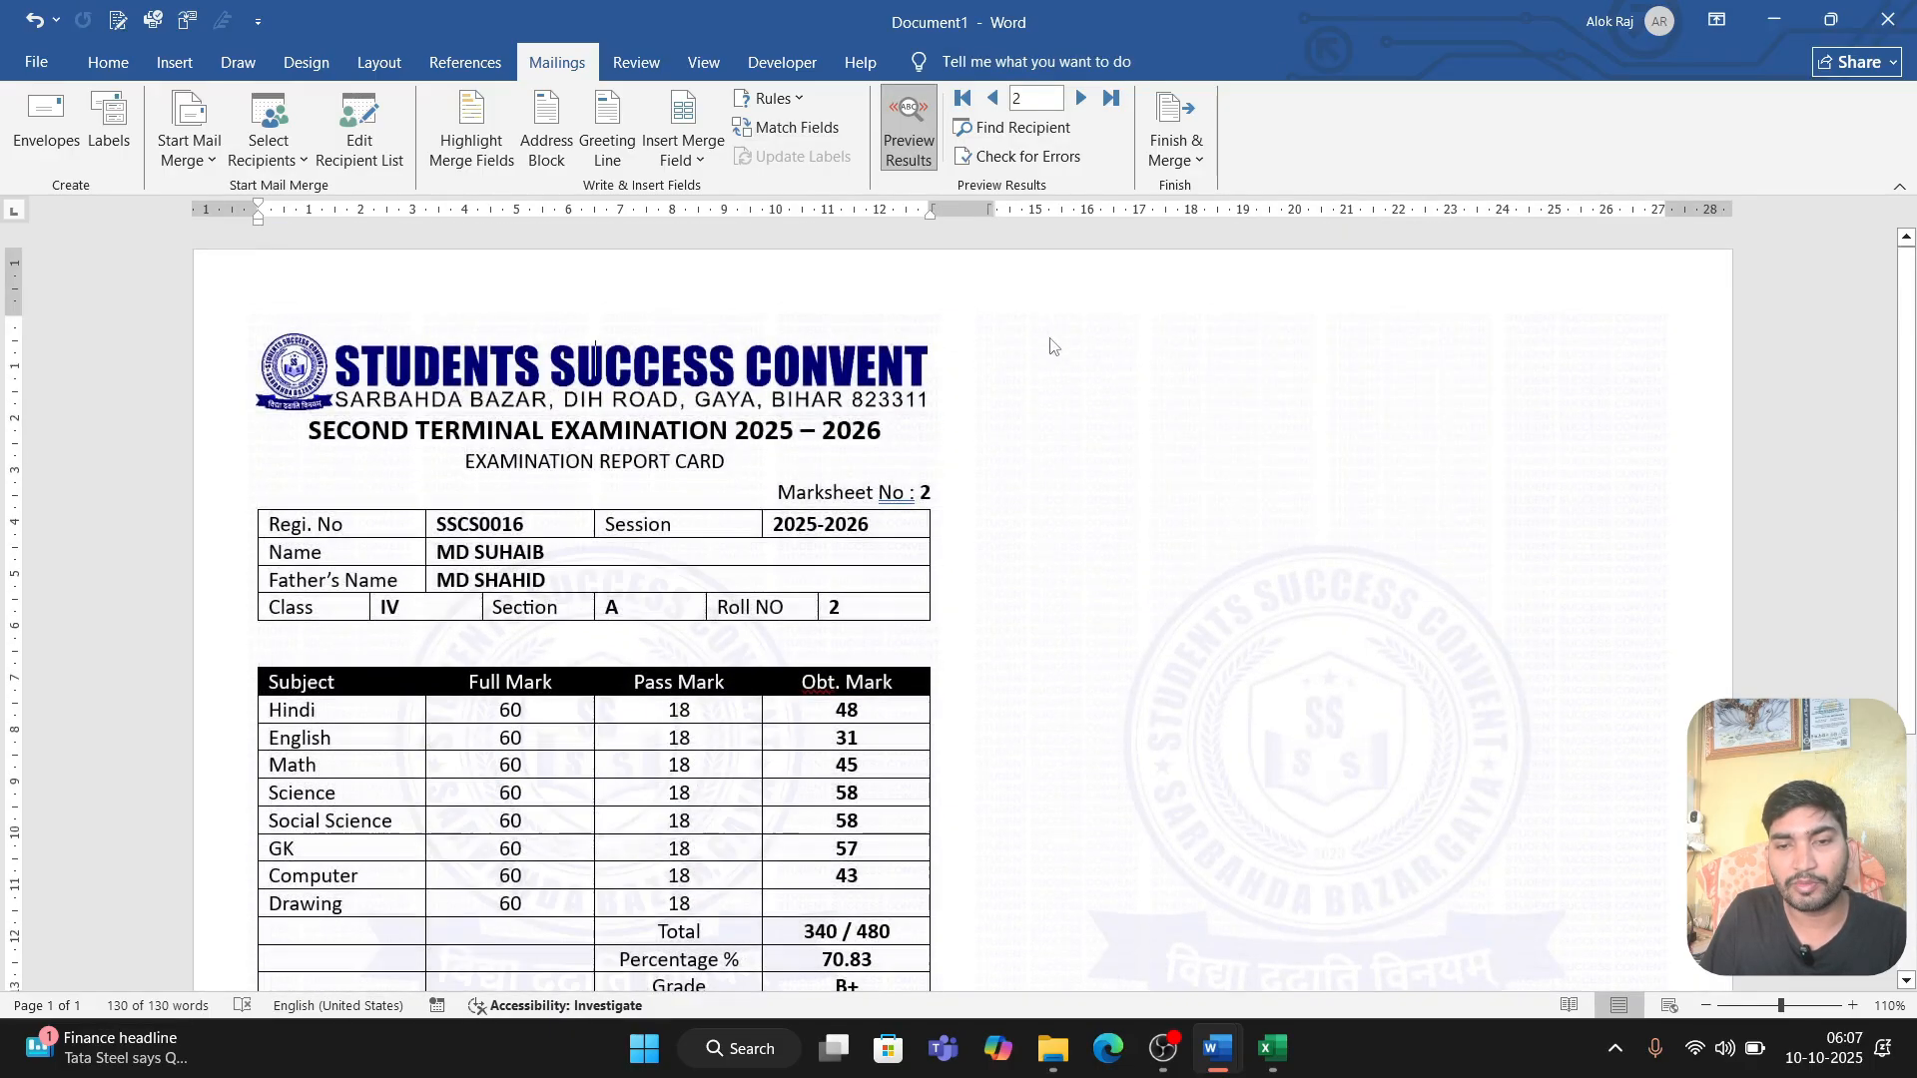
Step: Insert a column break after the Principal Signature & Stamp text at the end of the report card
scroll(779, 887, "down", 4)
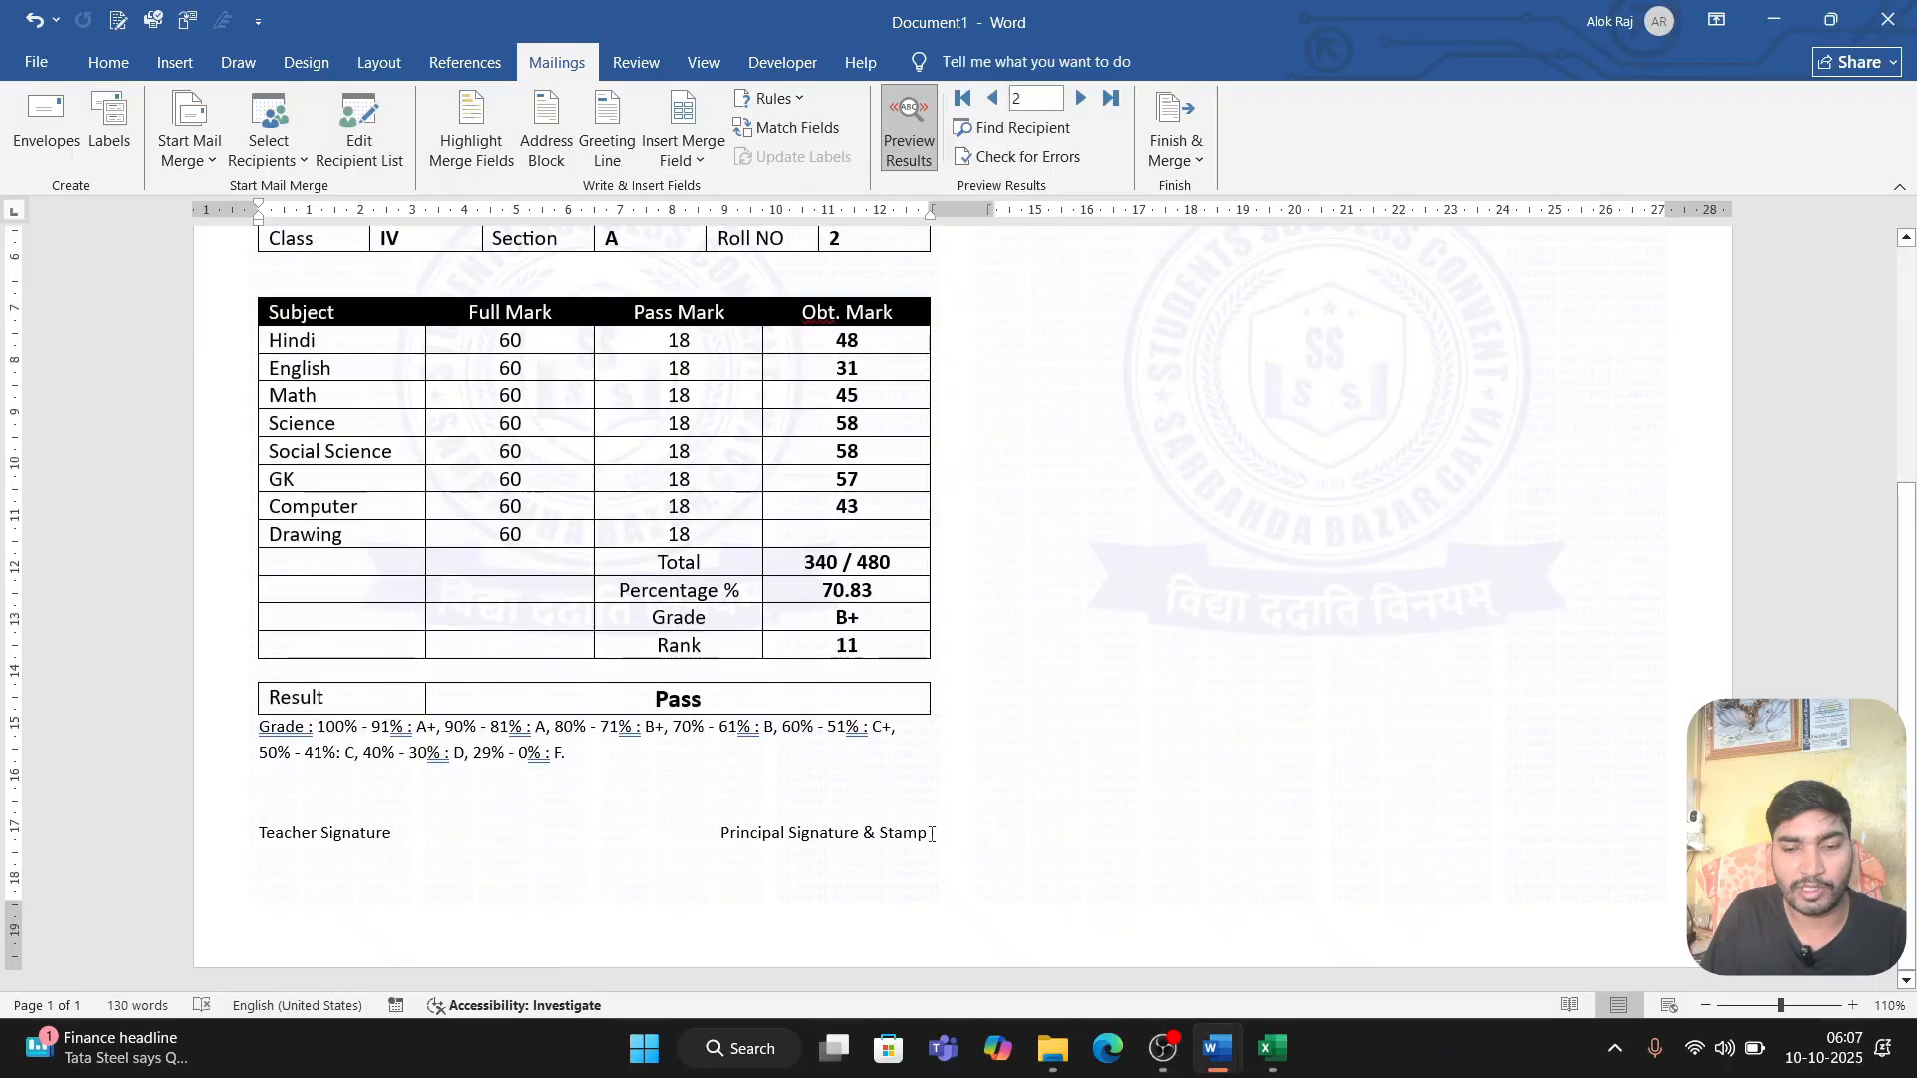
left_click(772, 98)
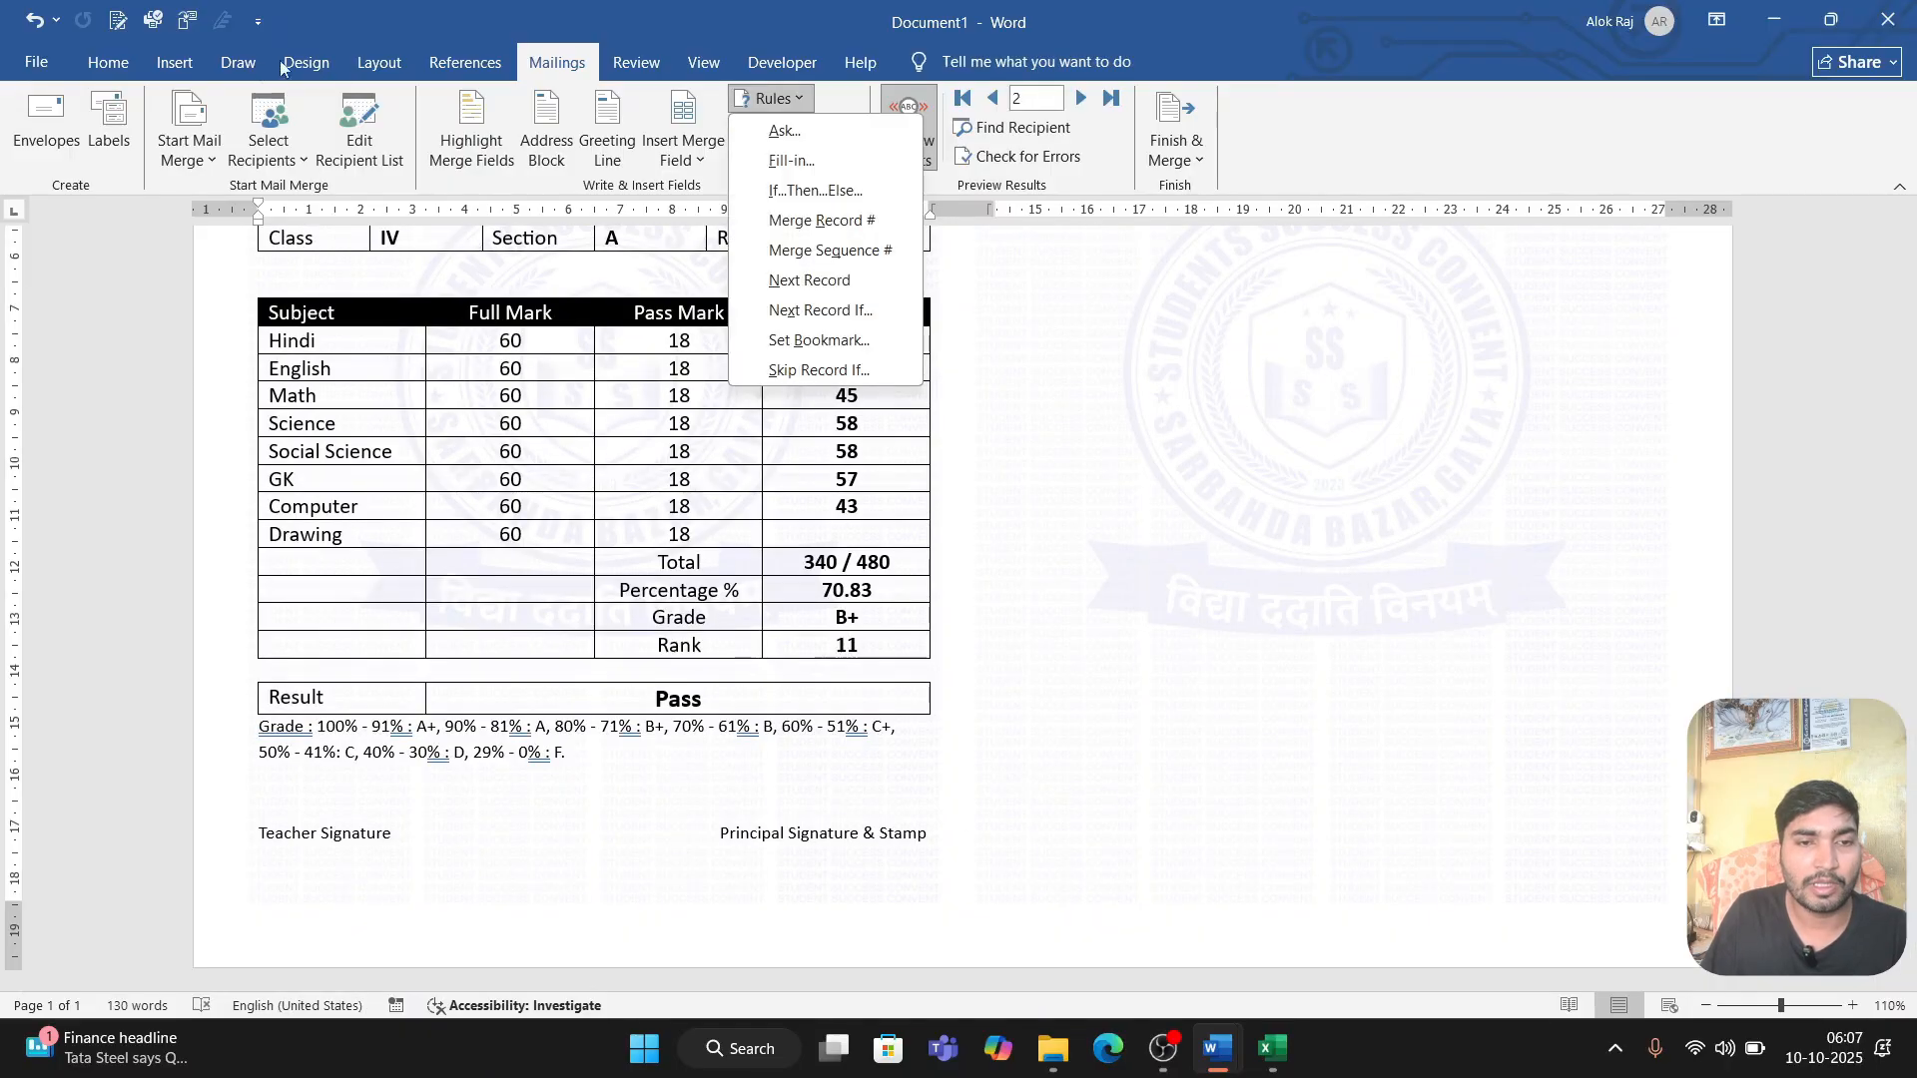
left_click(370, 63)
left_click(333, 112)
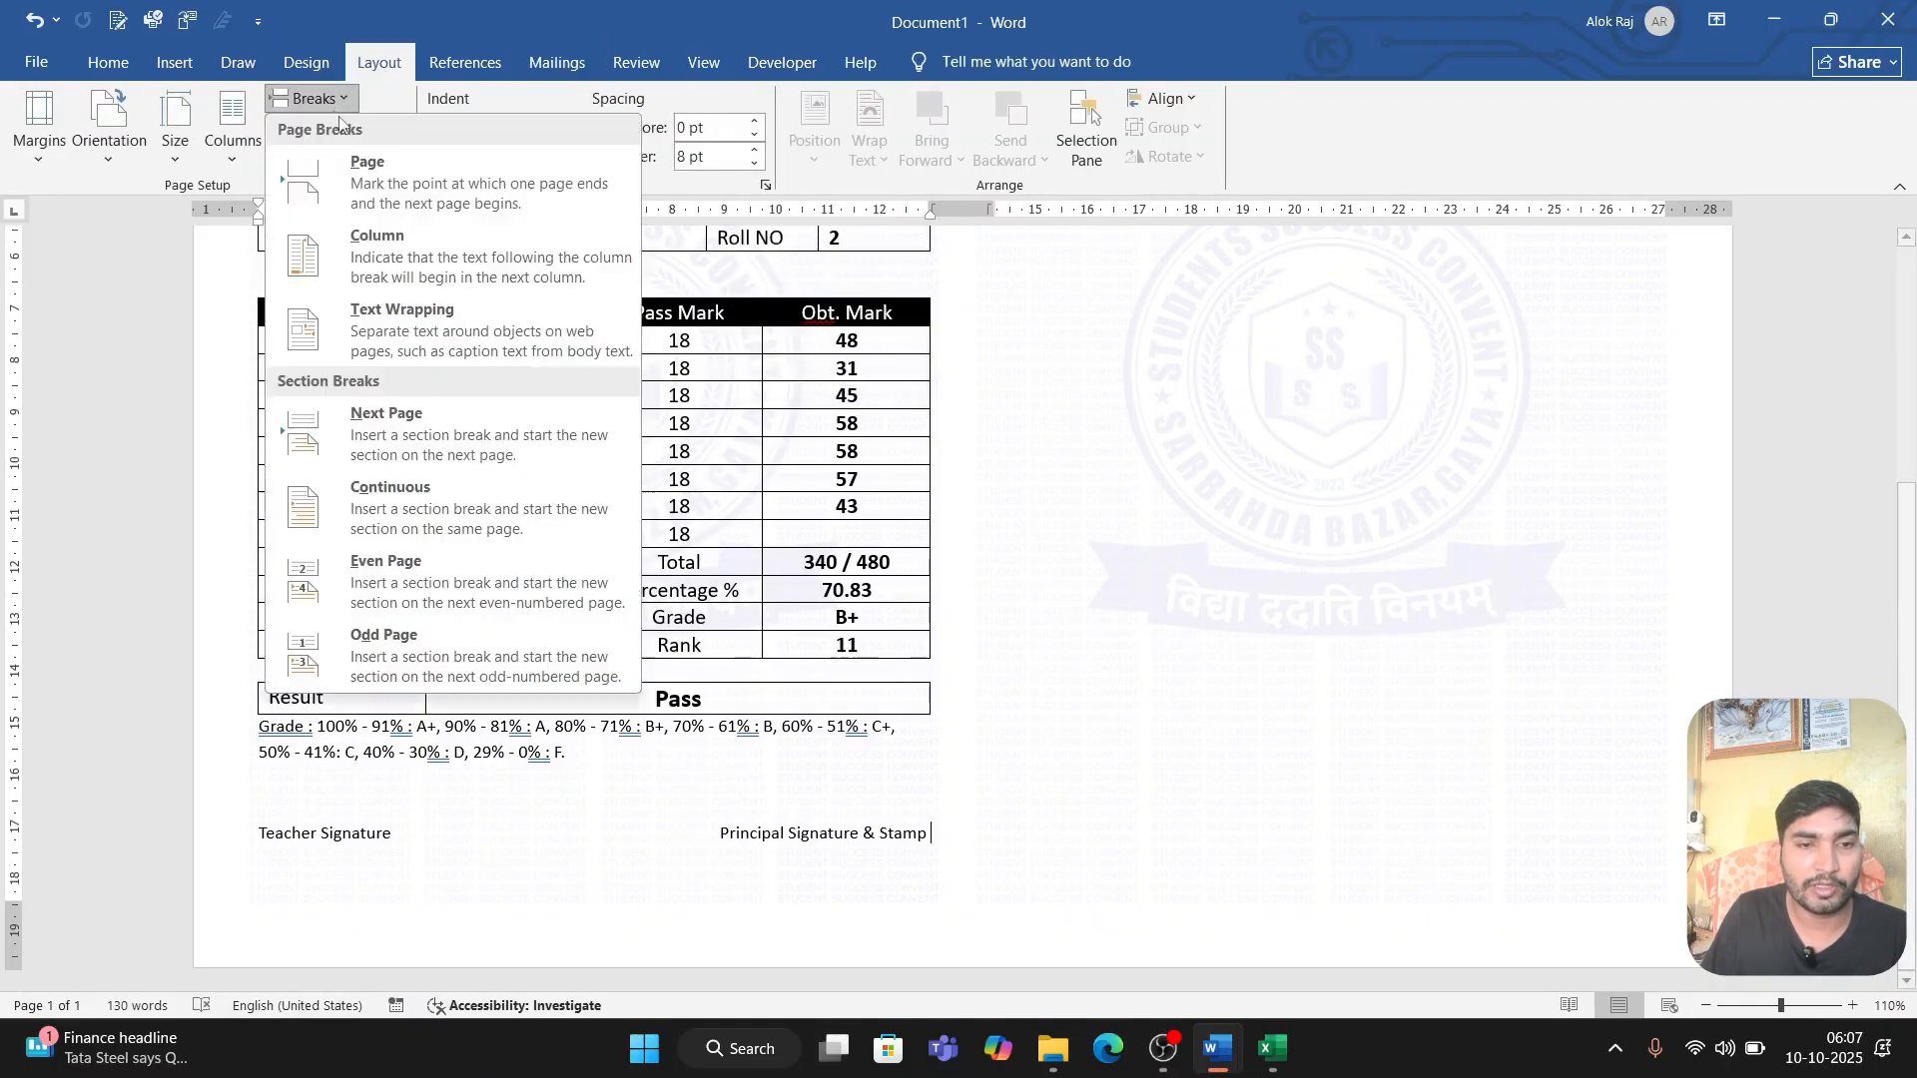
left_click(547, 292)
key("ctrl+z")
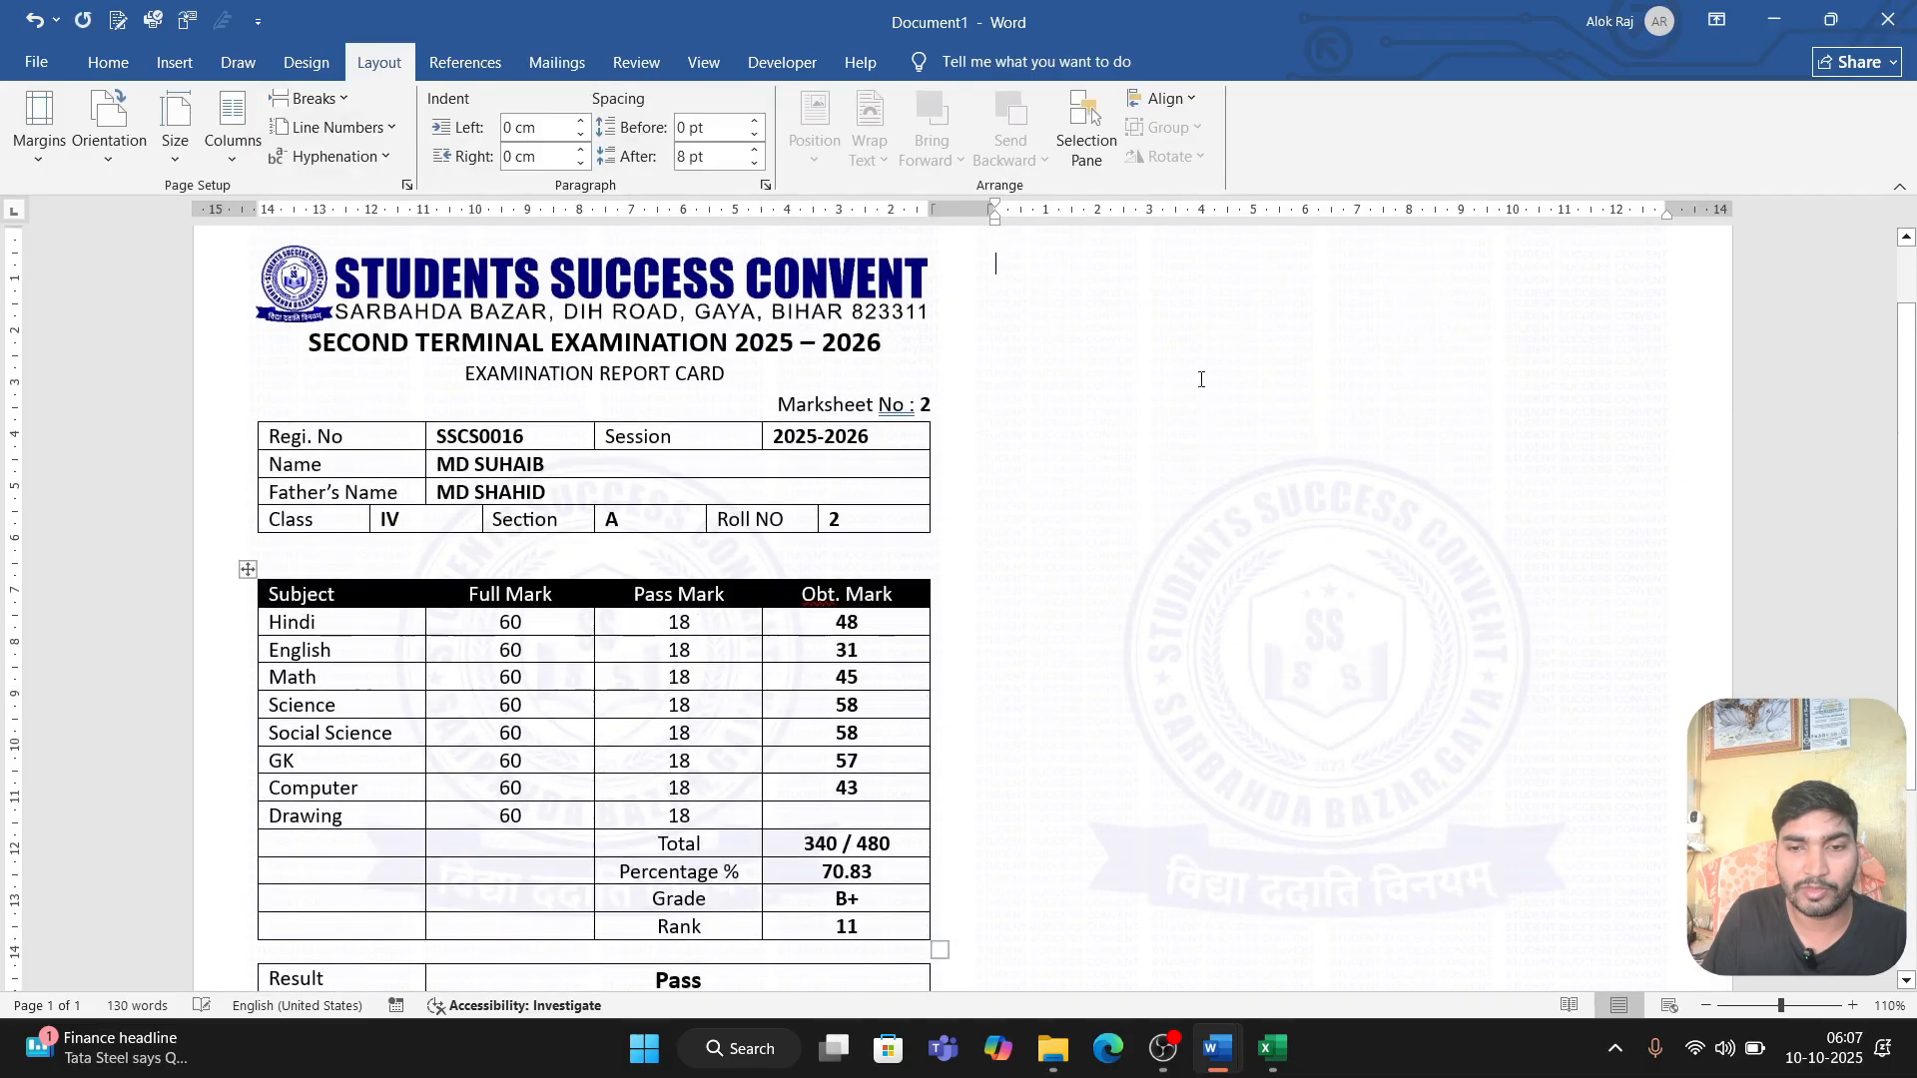
Step: Paste the copied report card into the empty second column of the page
scroll(1135, 346, "up", 1)
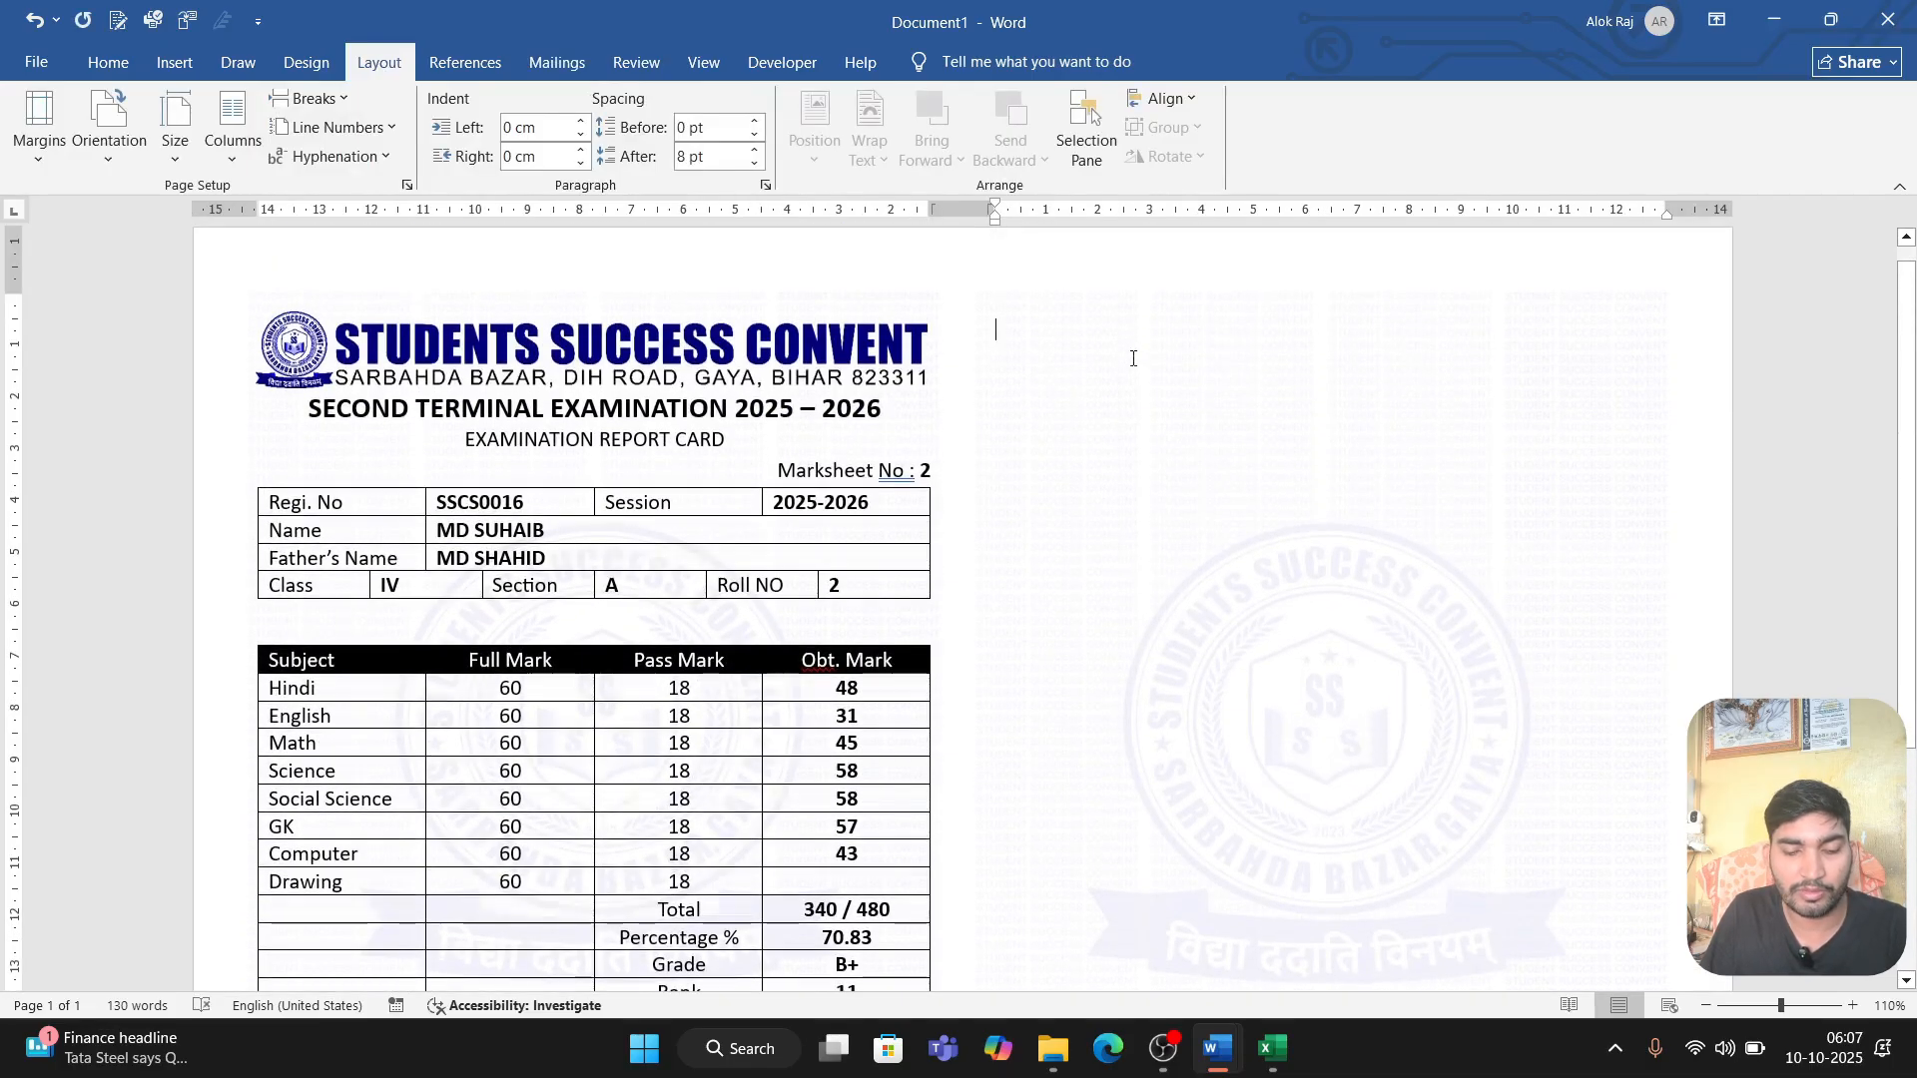
key("ctrl+y")
scroll(1133, 364, "down", 4)
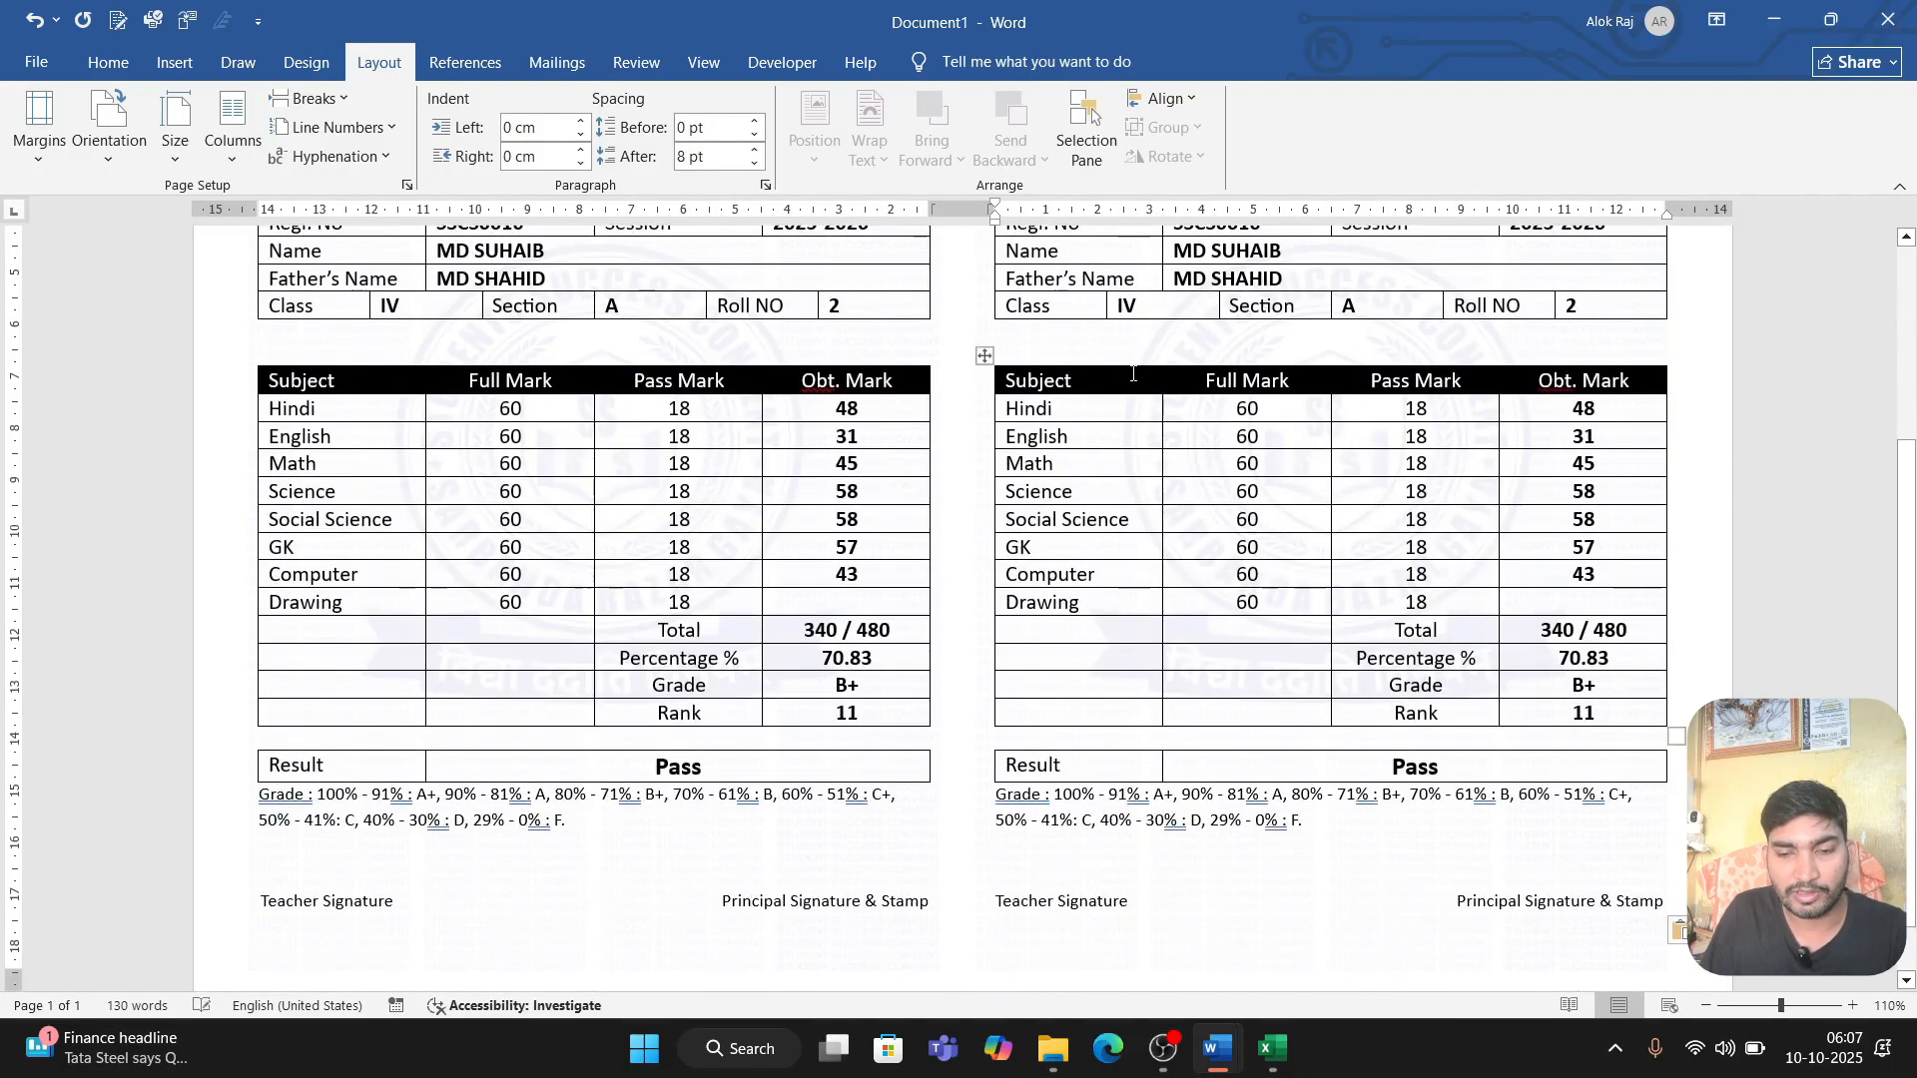
Step: Turn off the results preview and remove the Next Record field from the second report card's Result row
left_click(1455, 766)
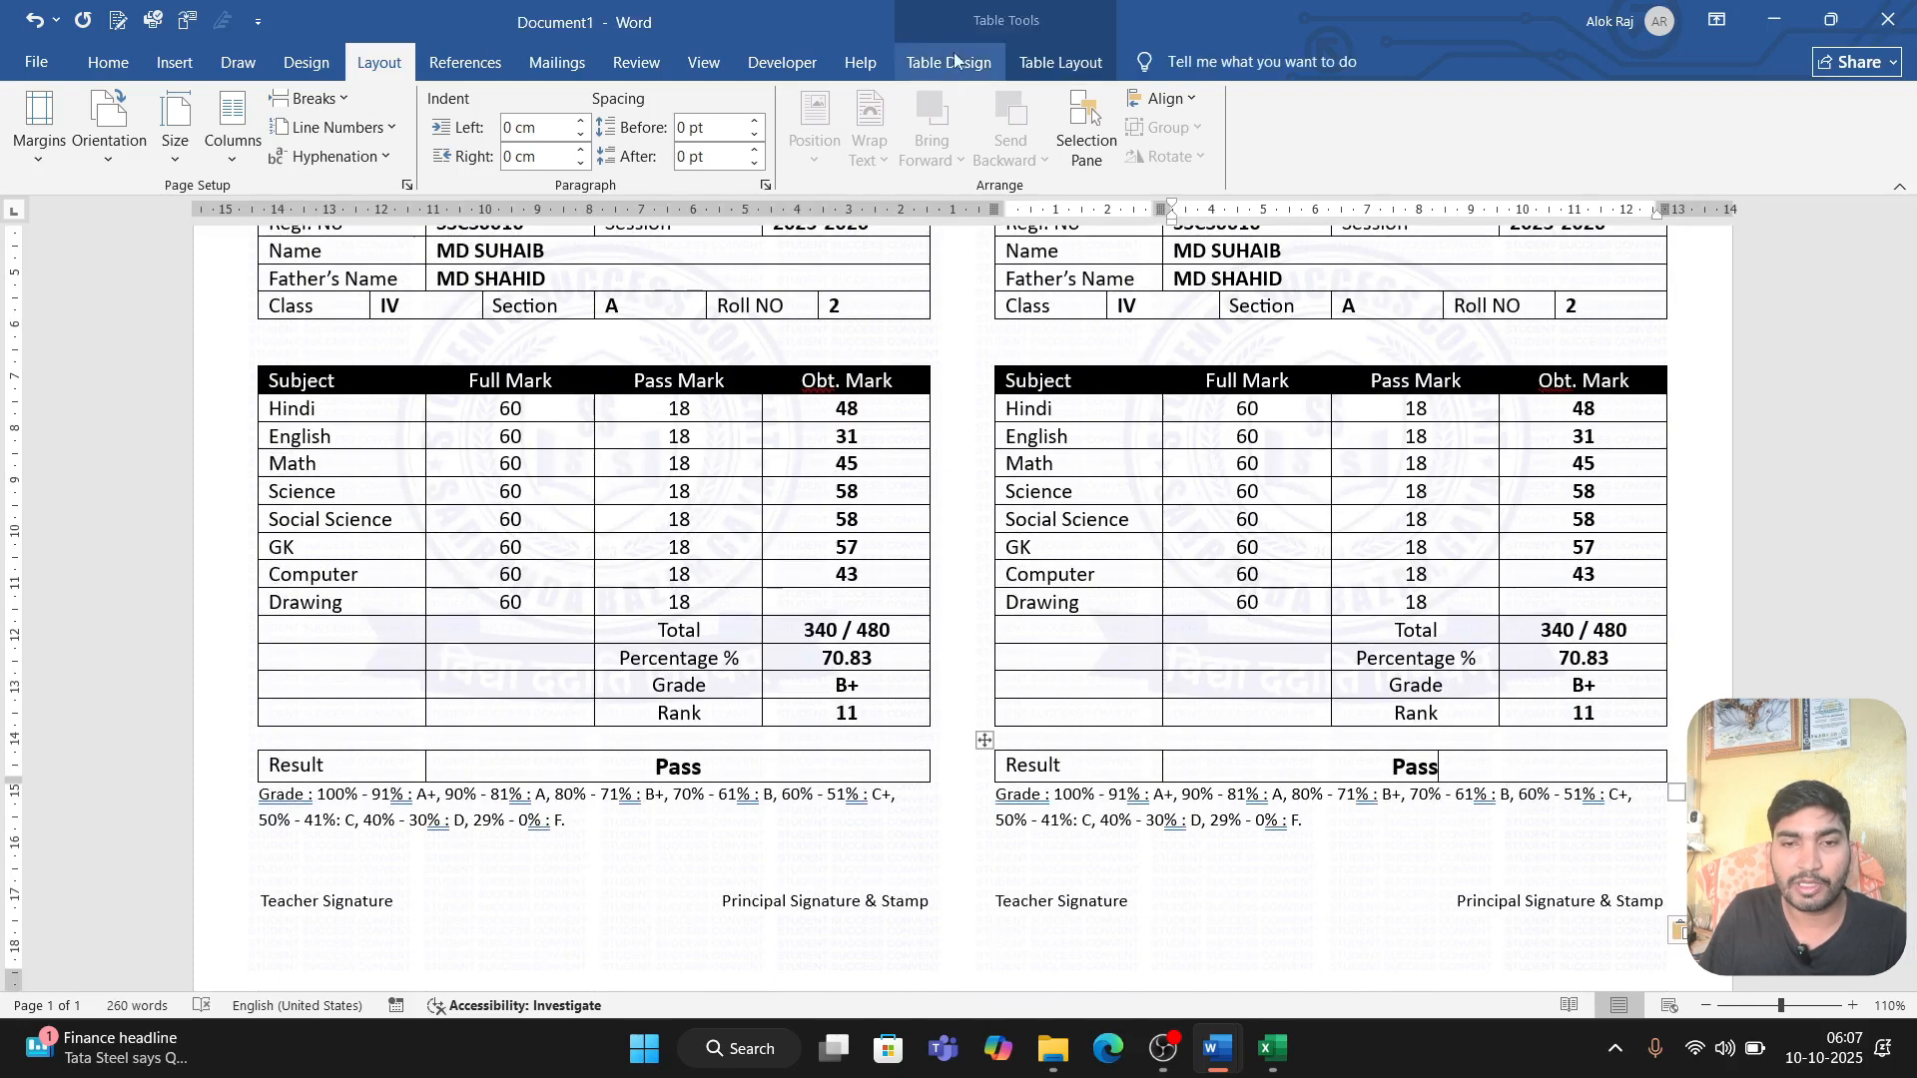
left_click(556, 62)
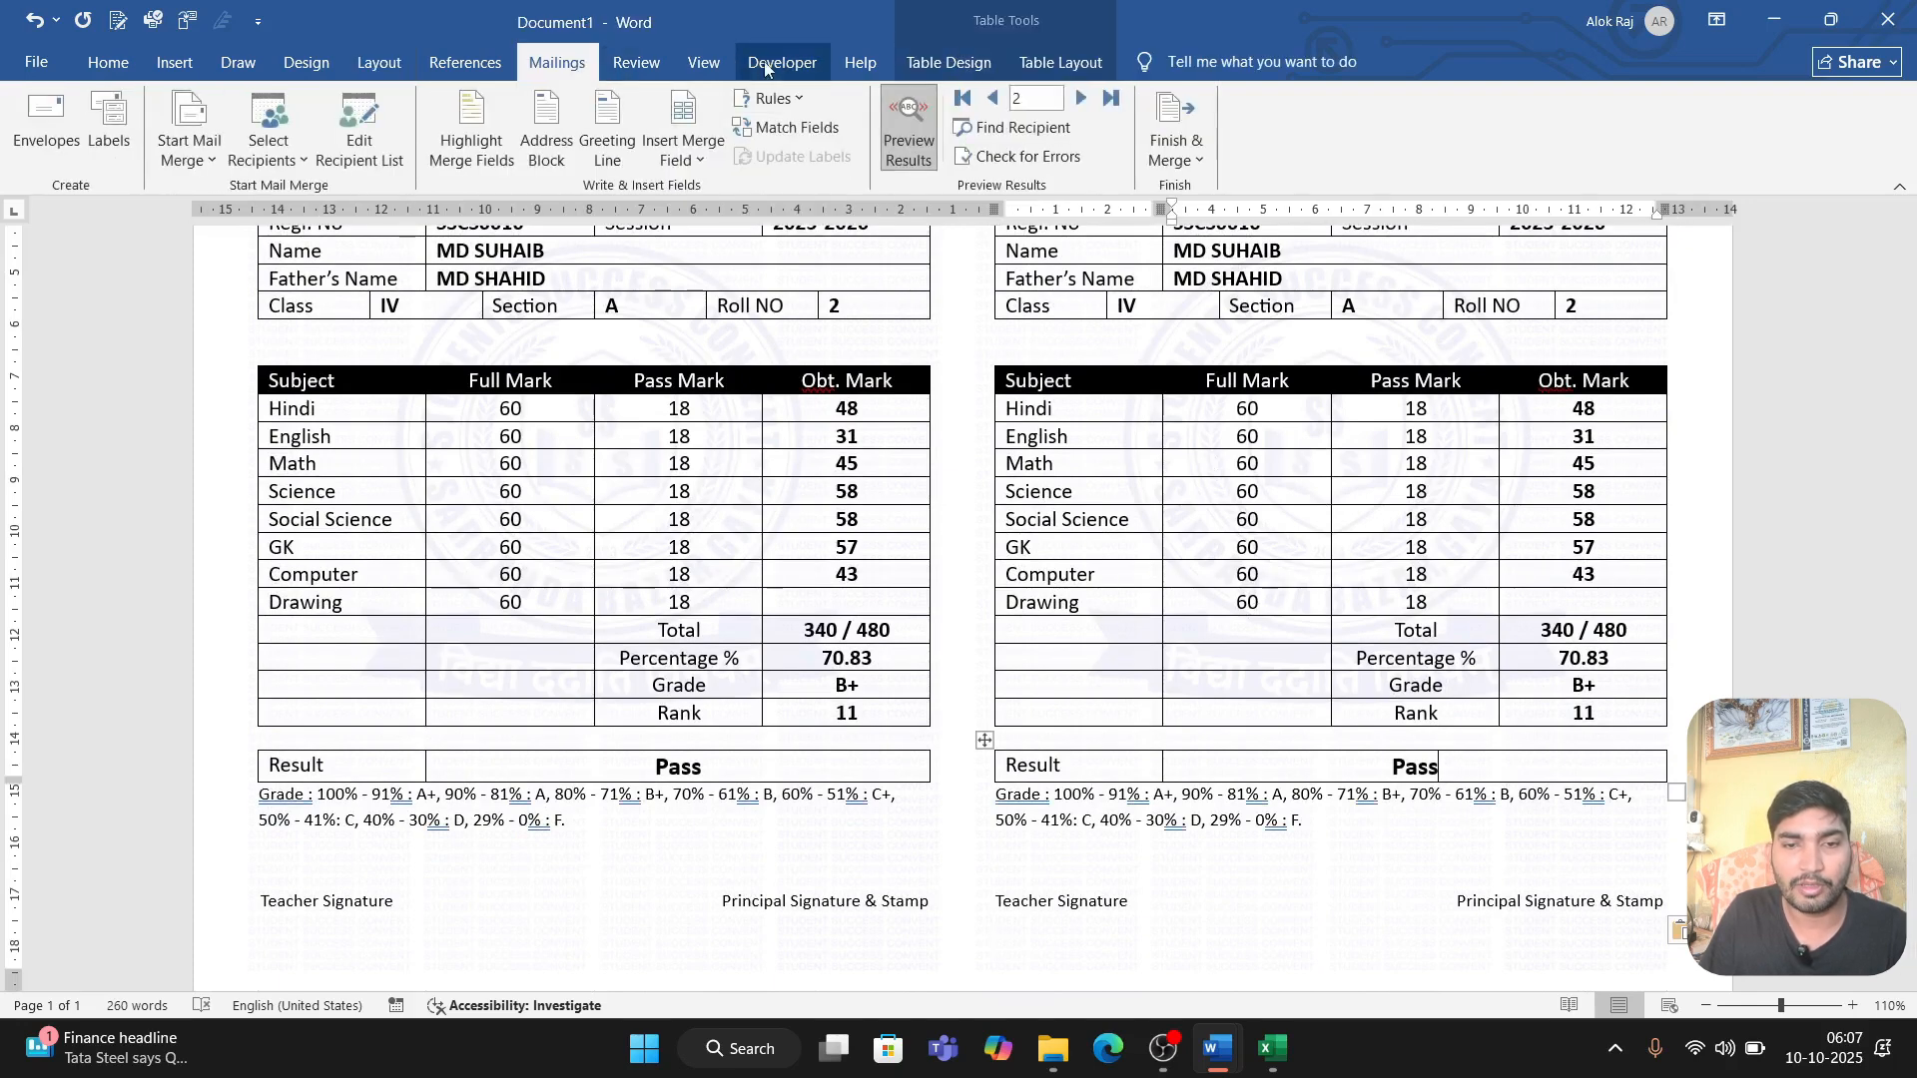
left_click(909, 128)
scroll(956, 590, "down", 8)
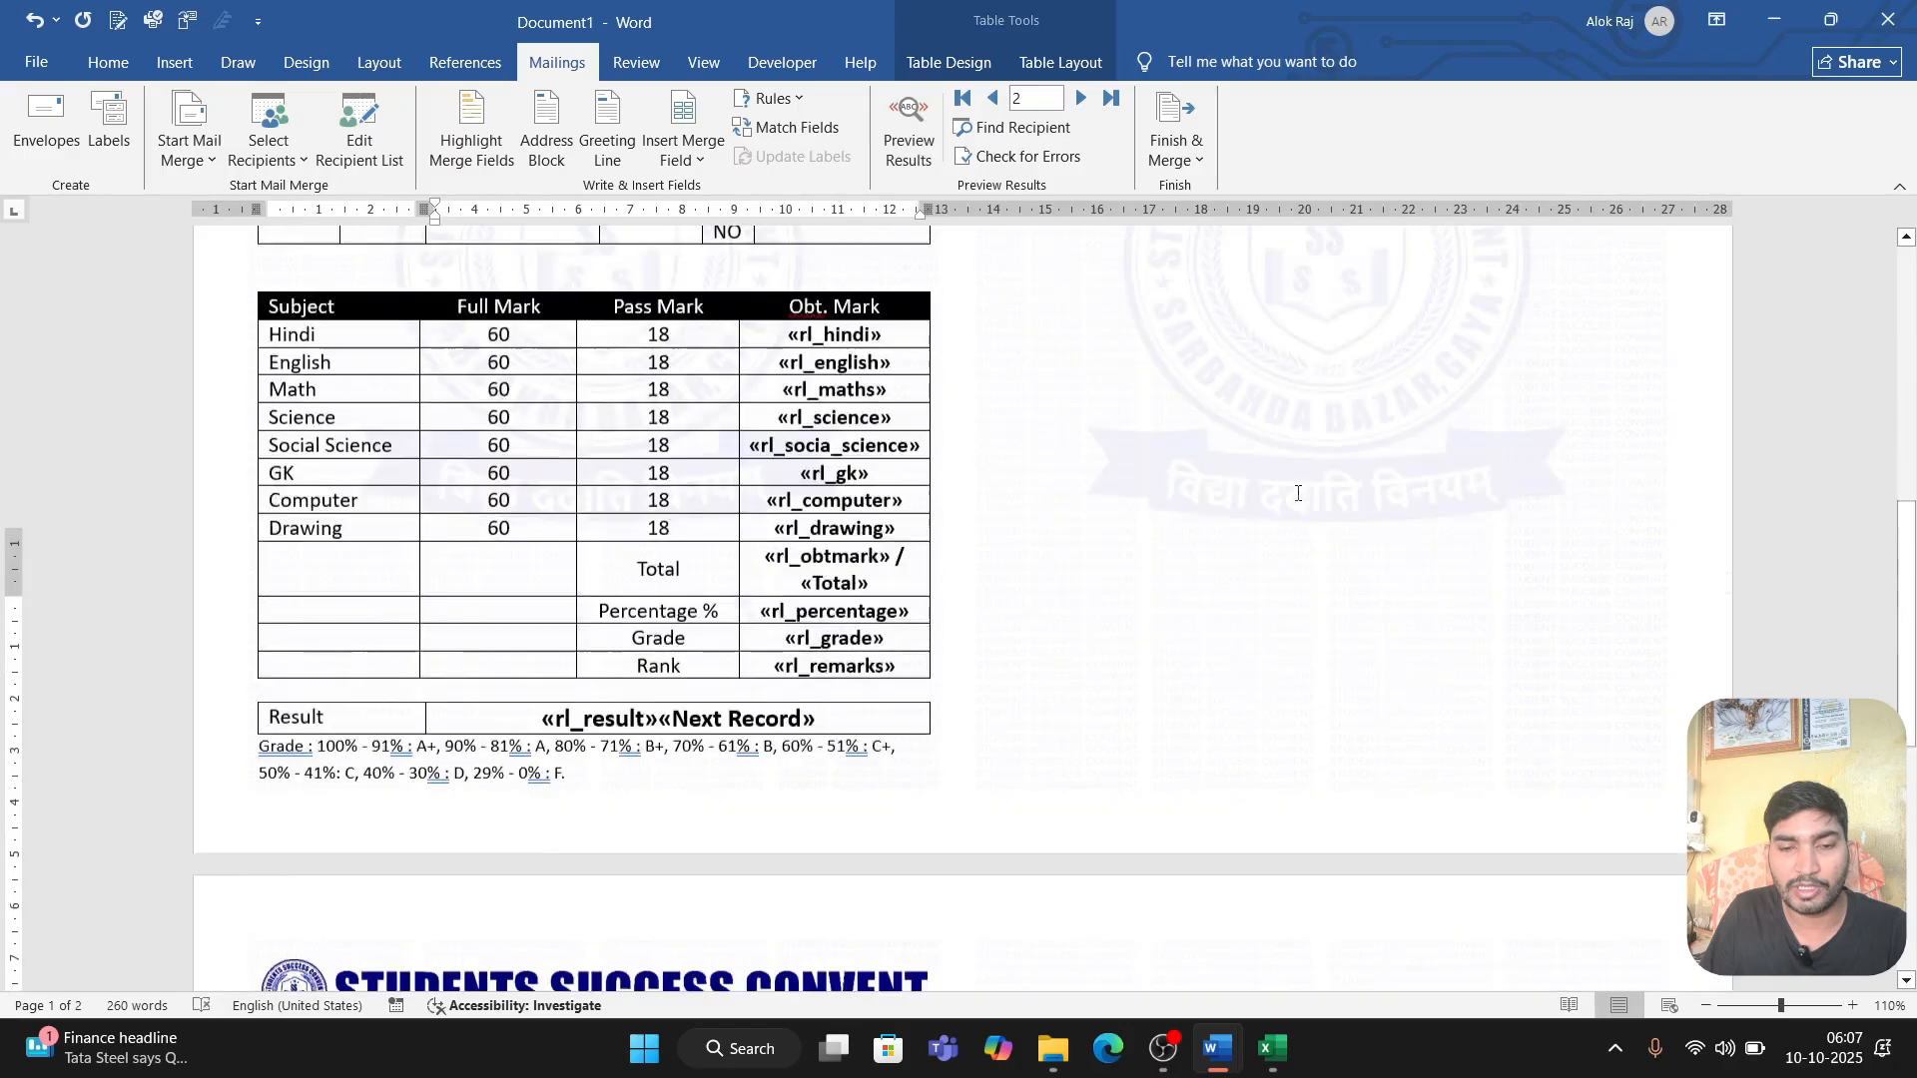
scroll(956, 590, "down", 4)
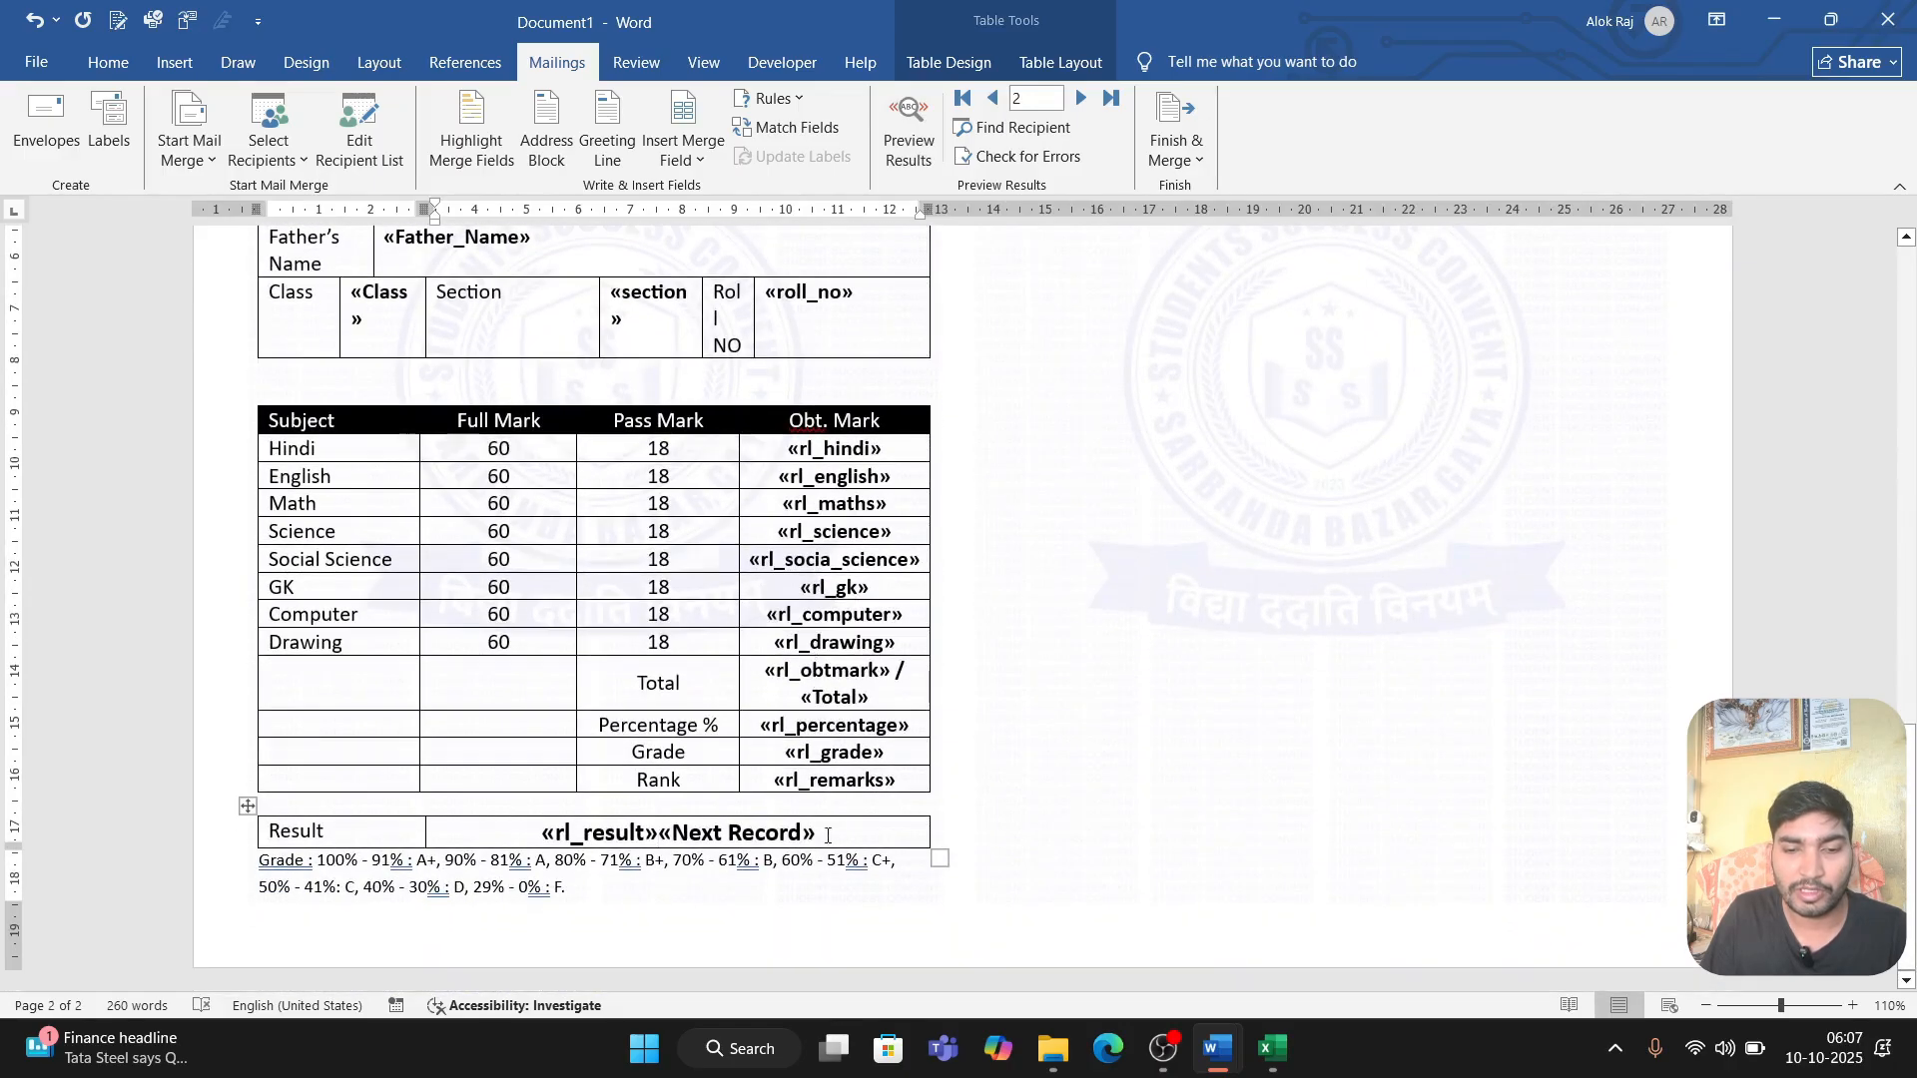
left_click_drag(828, 836, 661, 844)
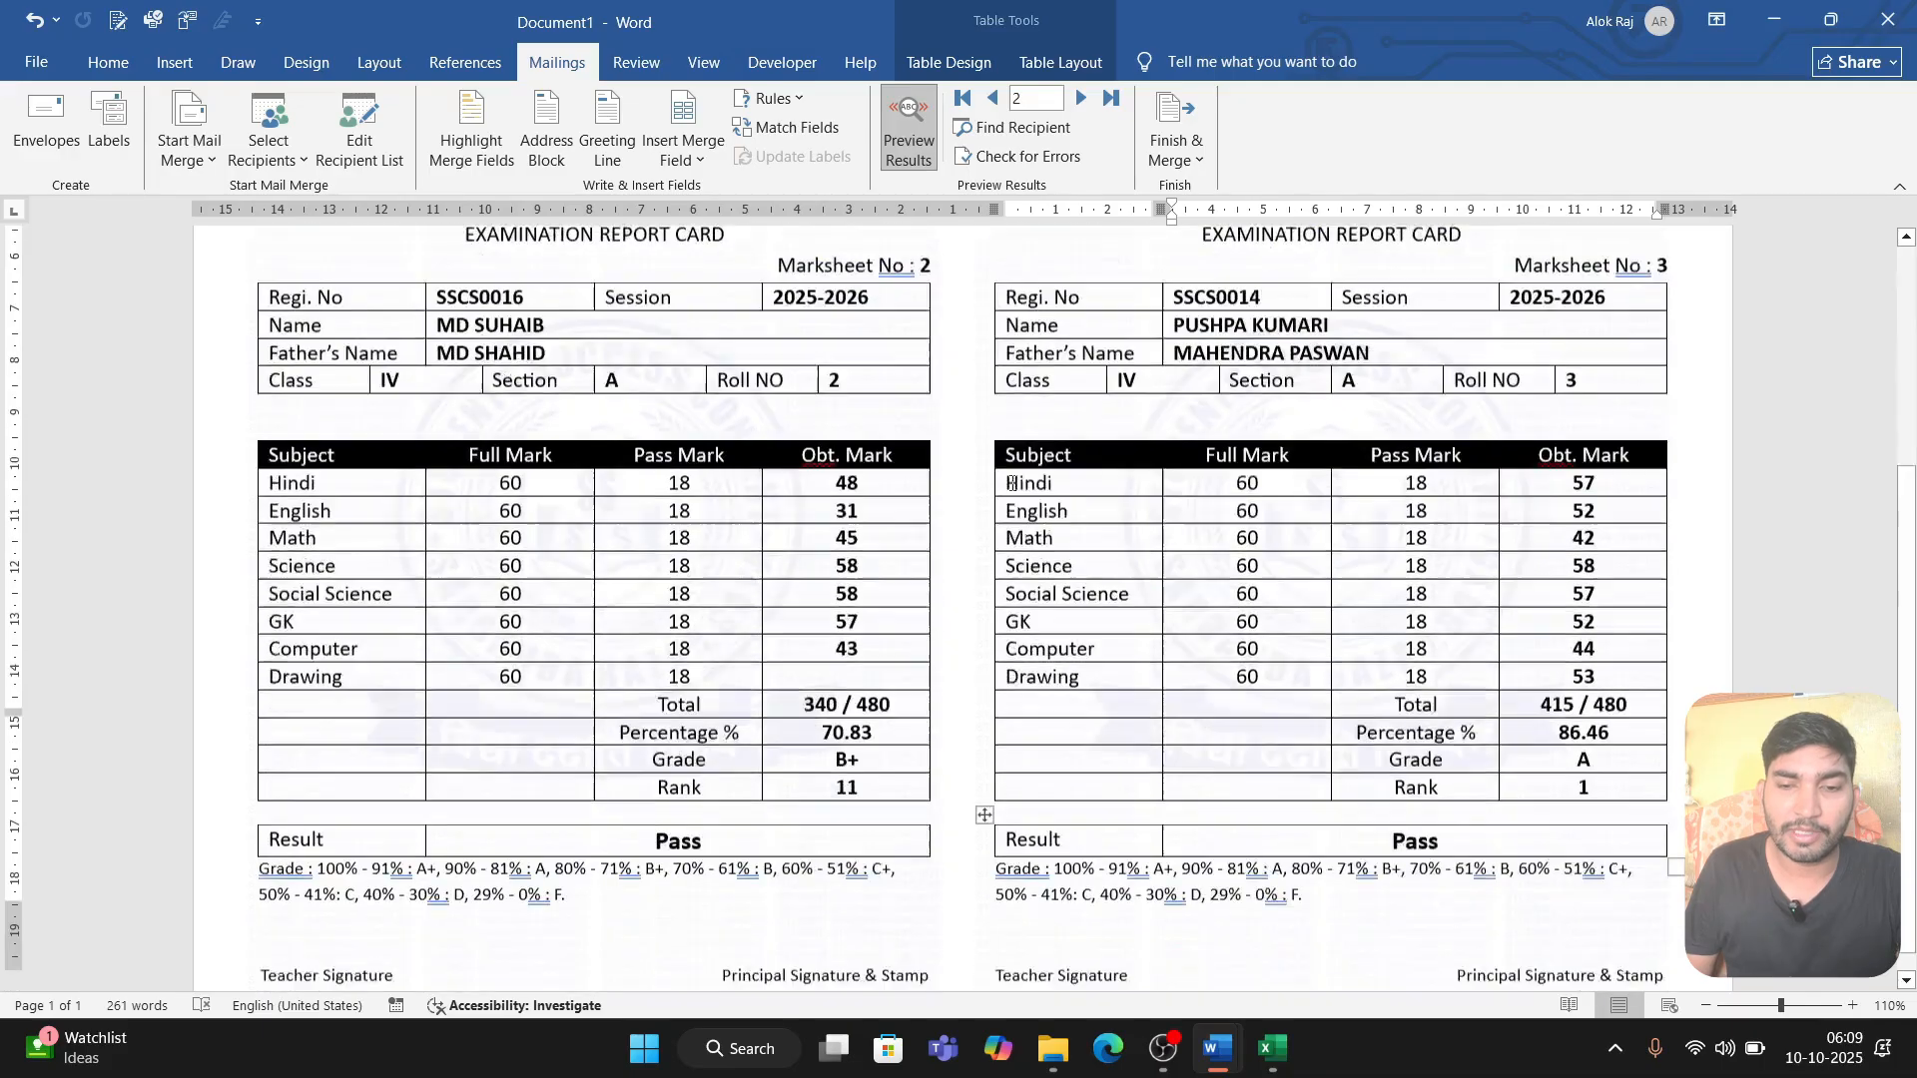
Step: Merge all records into a new document of individual report cards and look through the merged pages
scroll(1012, 483, "down", 3)
scroll(1104, 549, "up", 8)
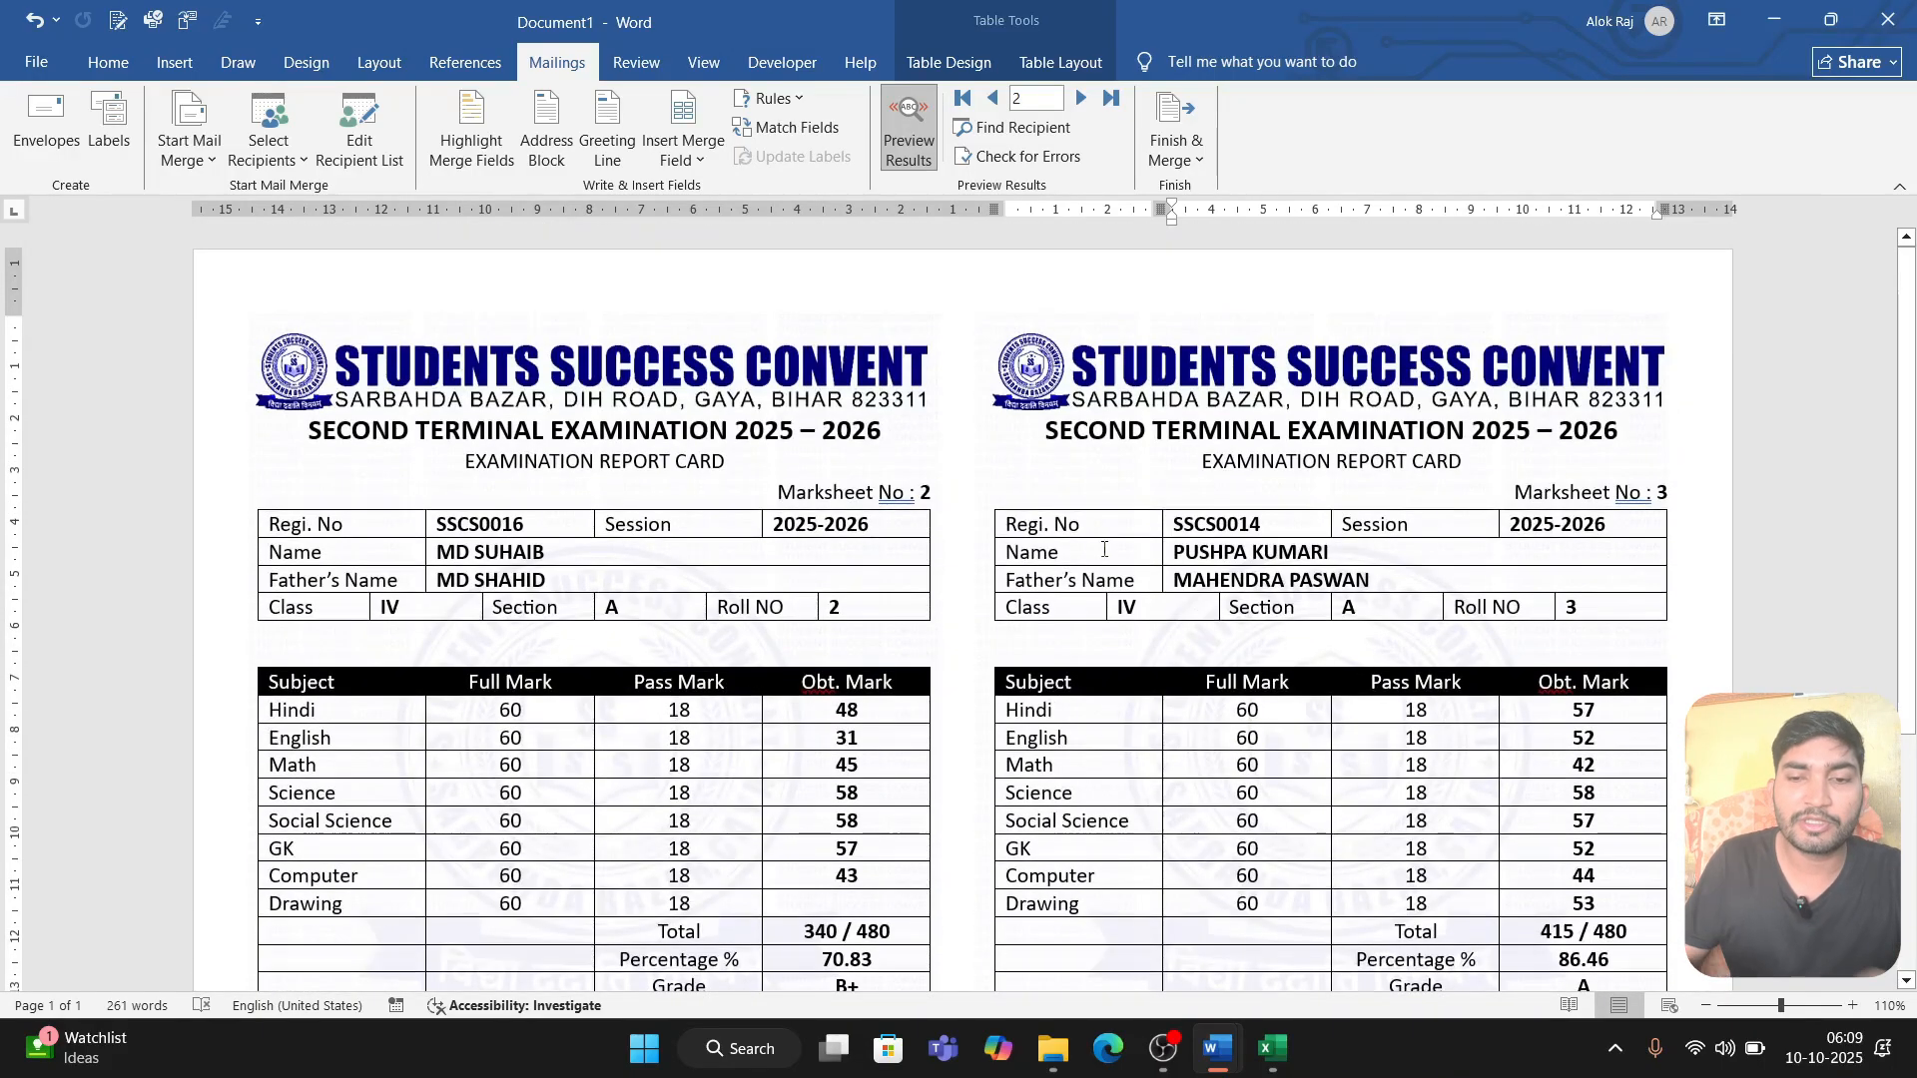
left_click(1179, 145)
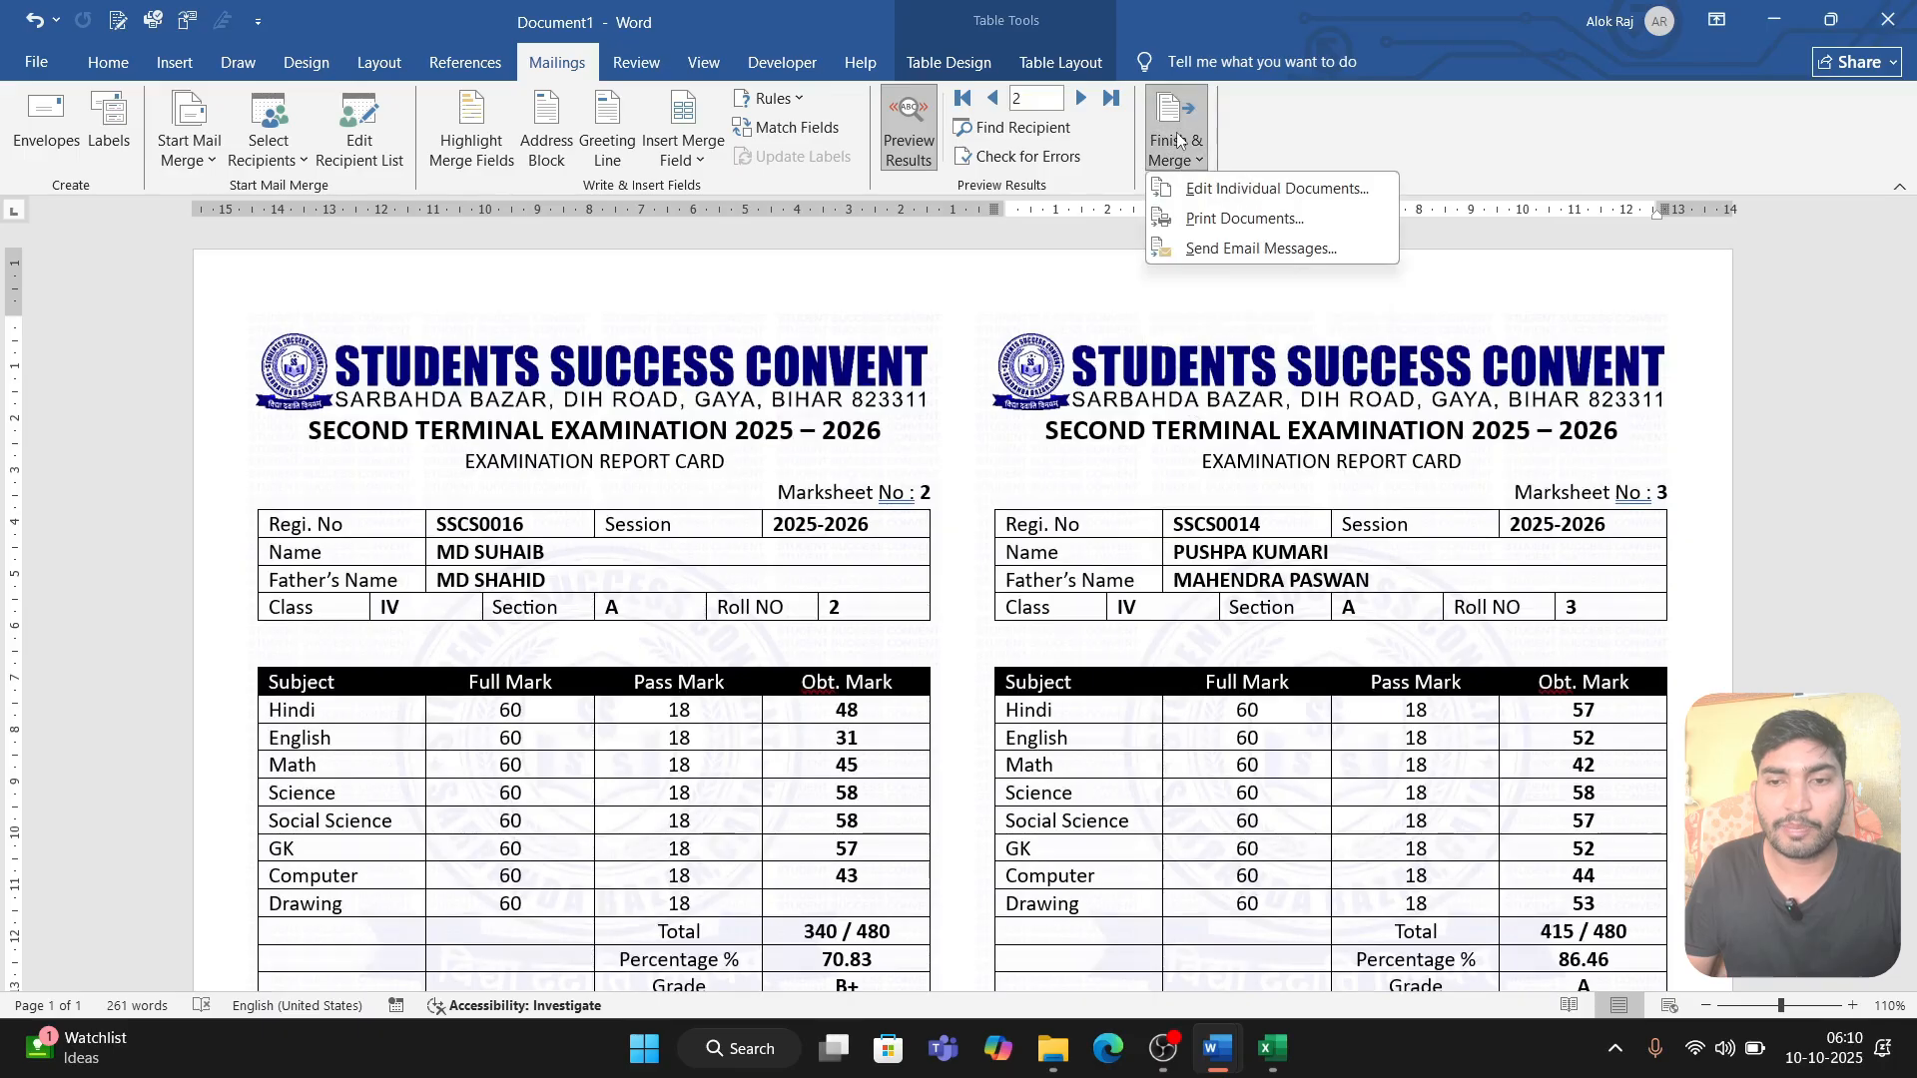
left_click(1216, 189)
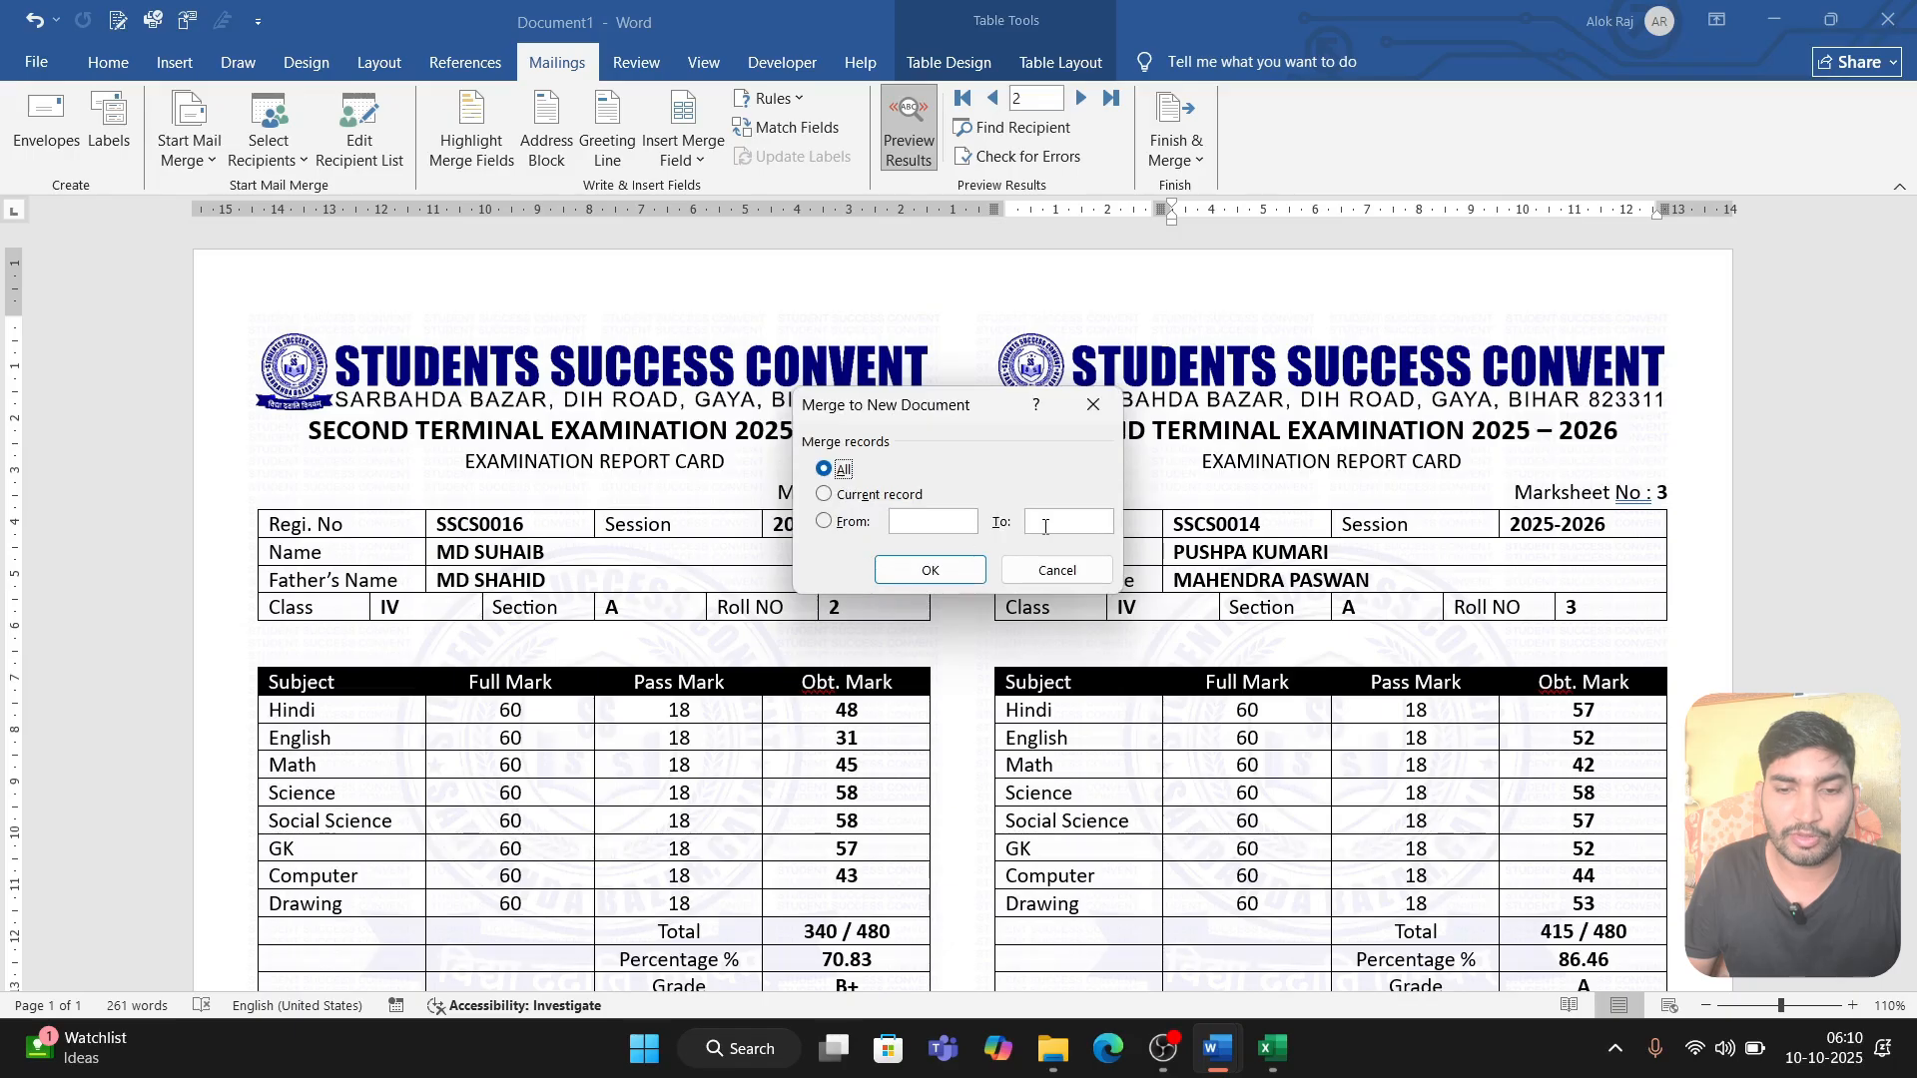
left_click(929, 569)
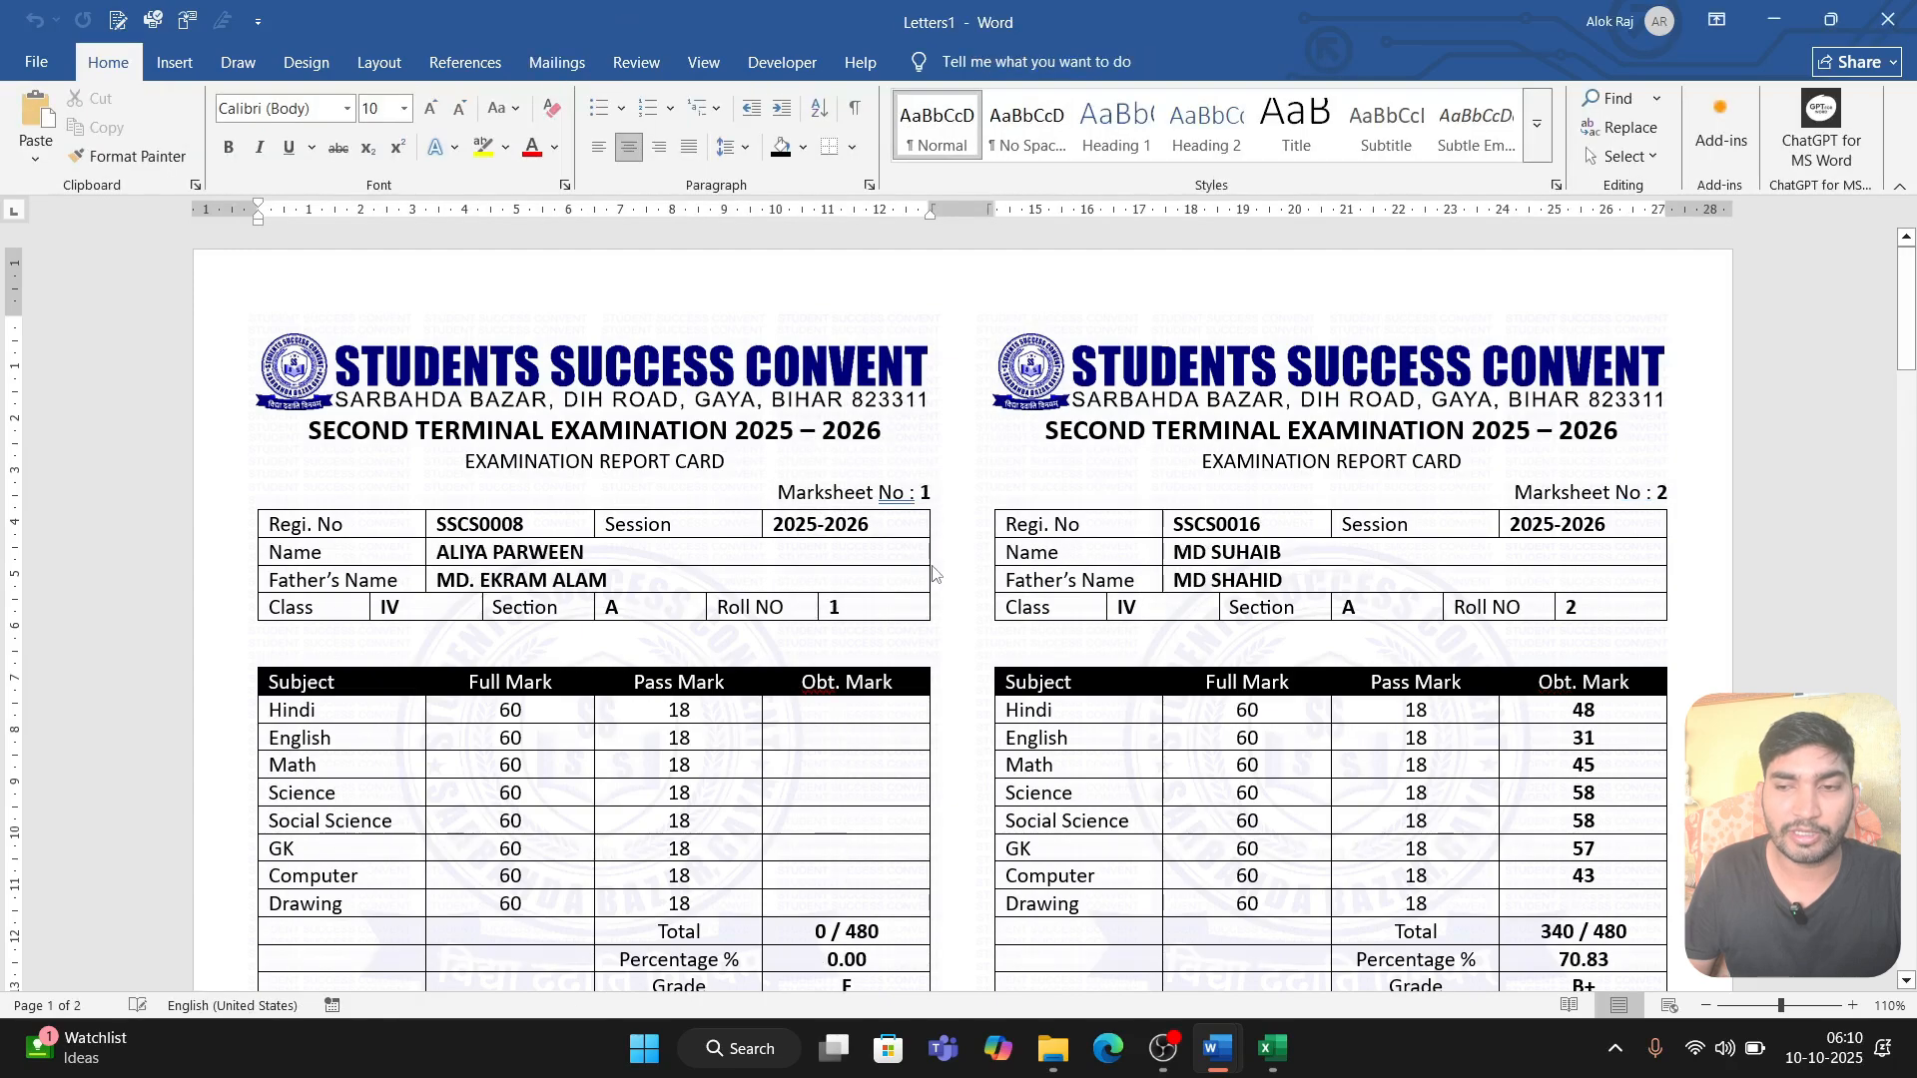
scroll(1010, 556, "down", 15)
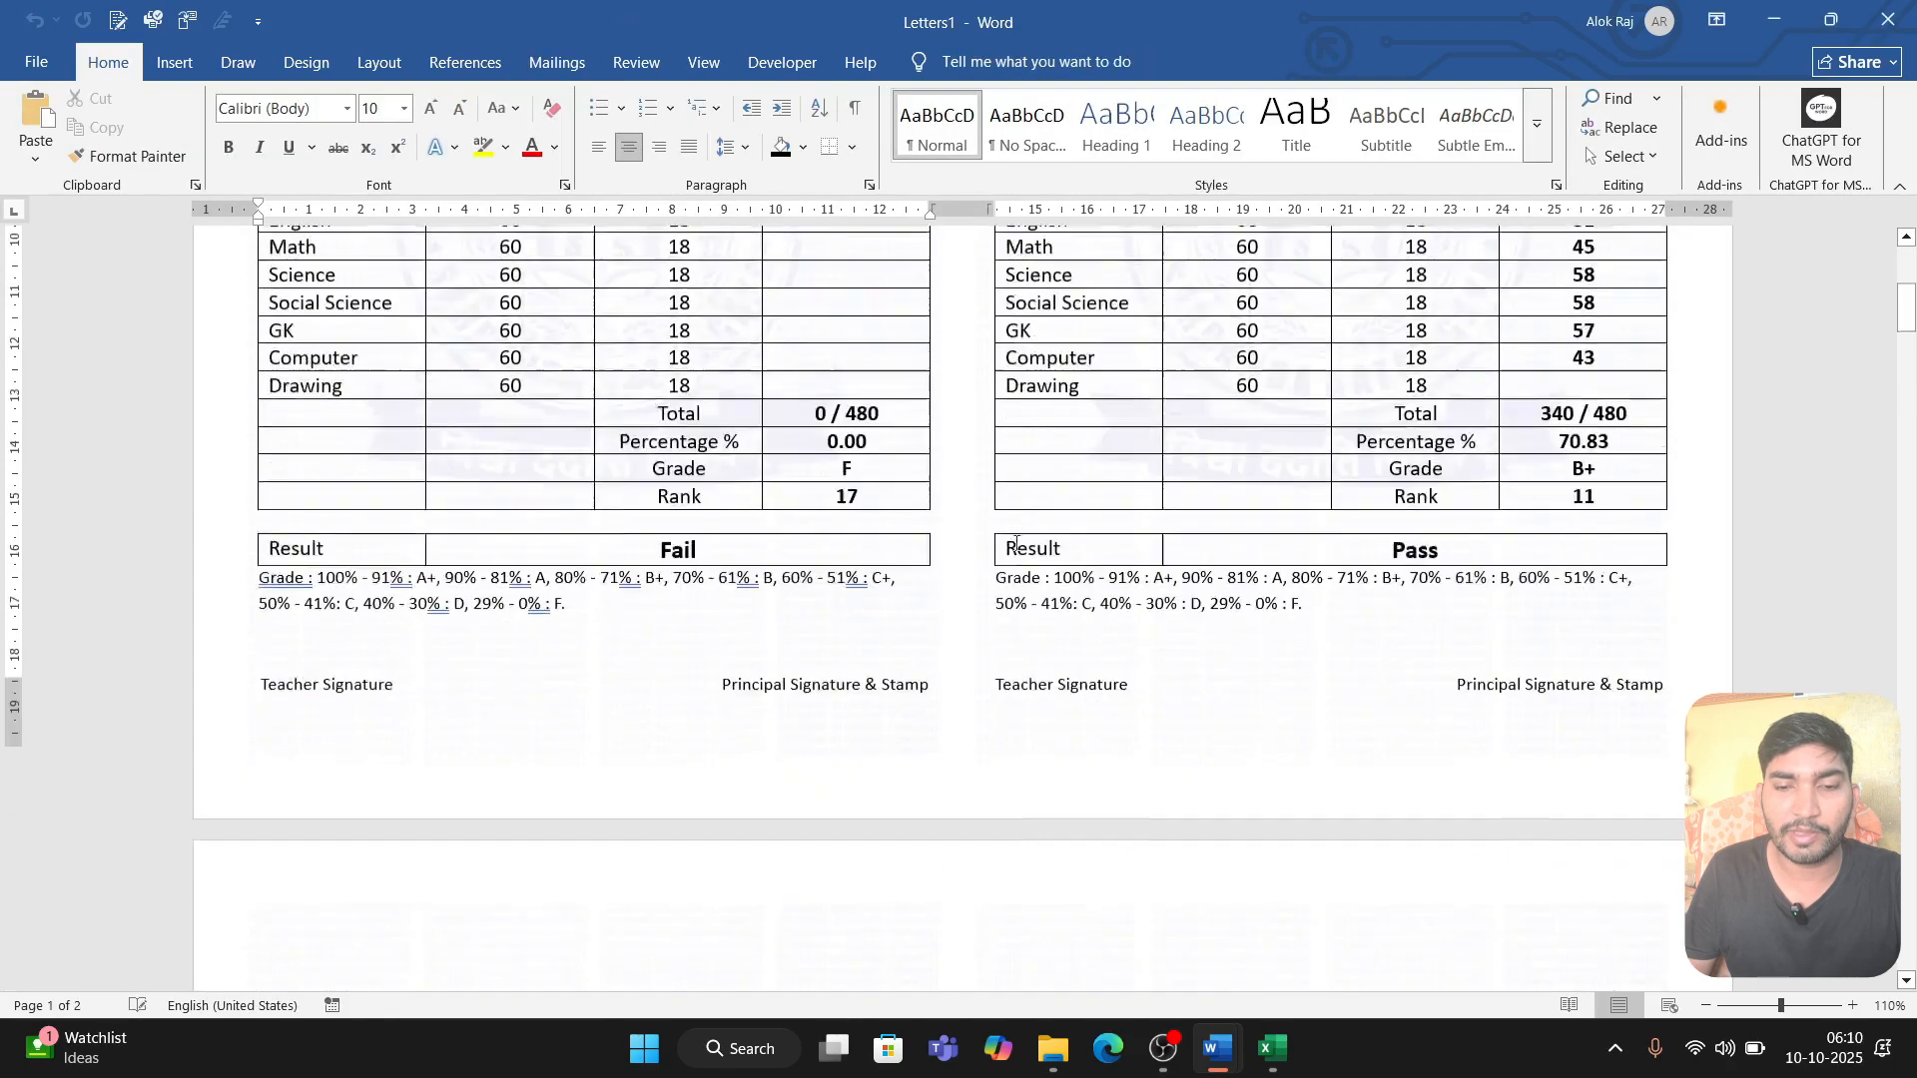
scroll(1017, 550, "down", 15)
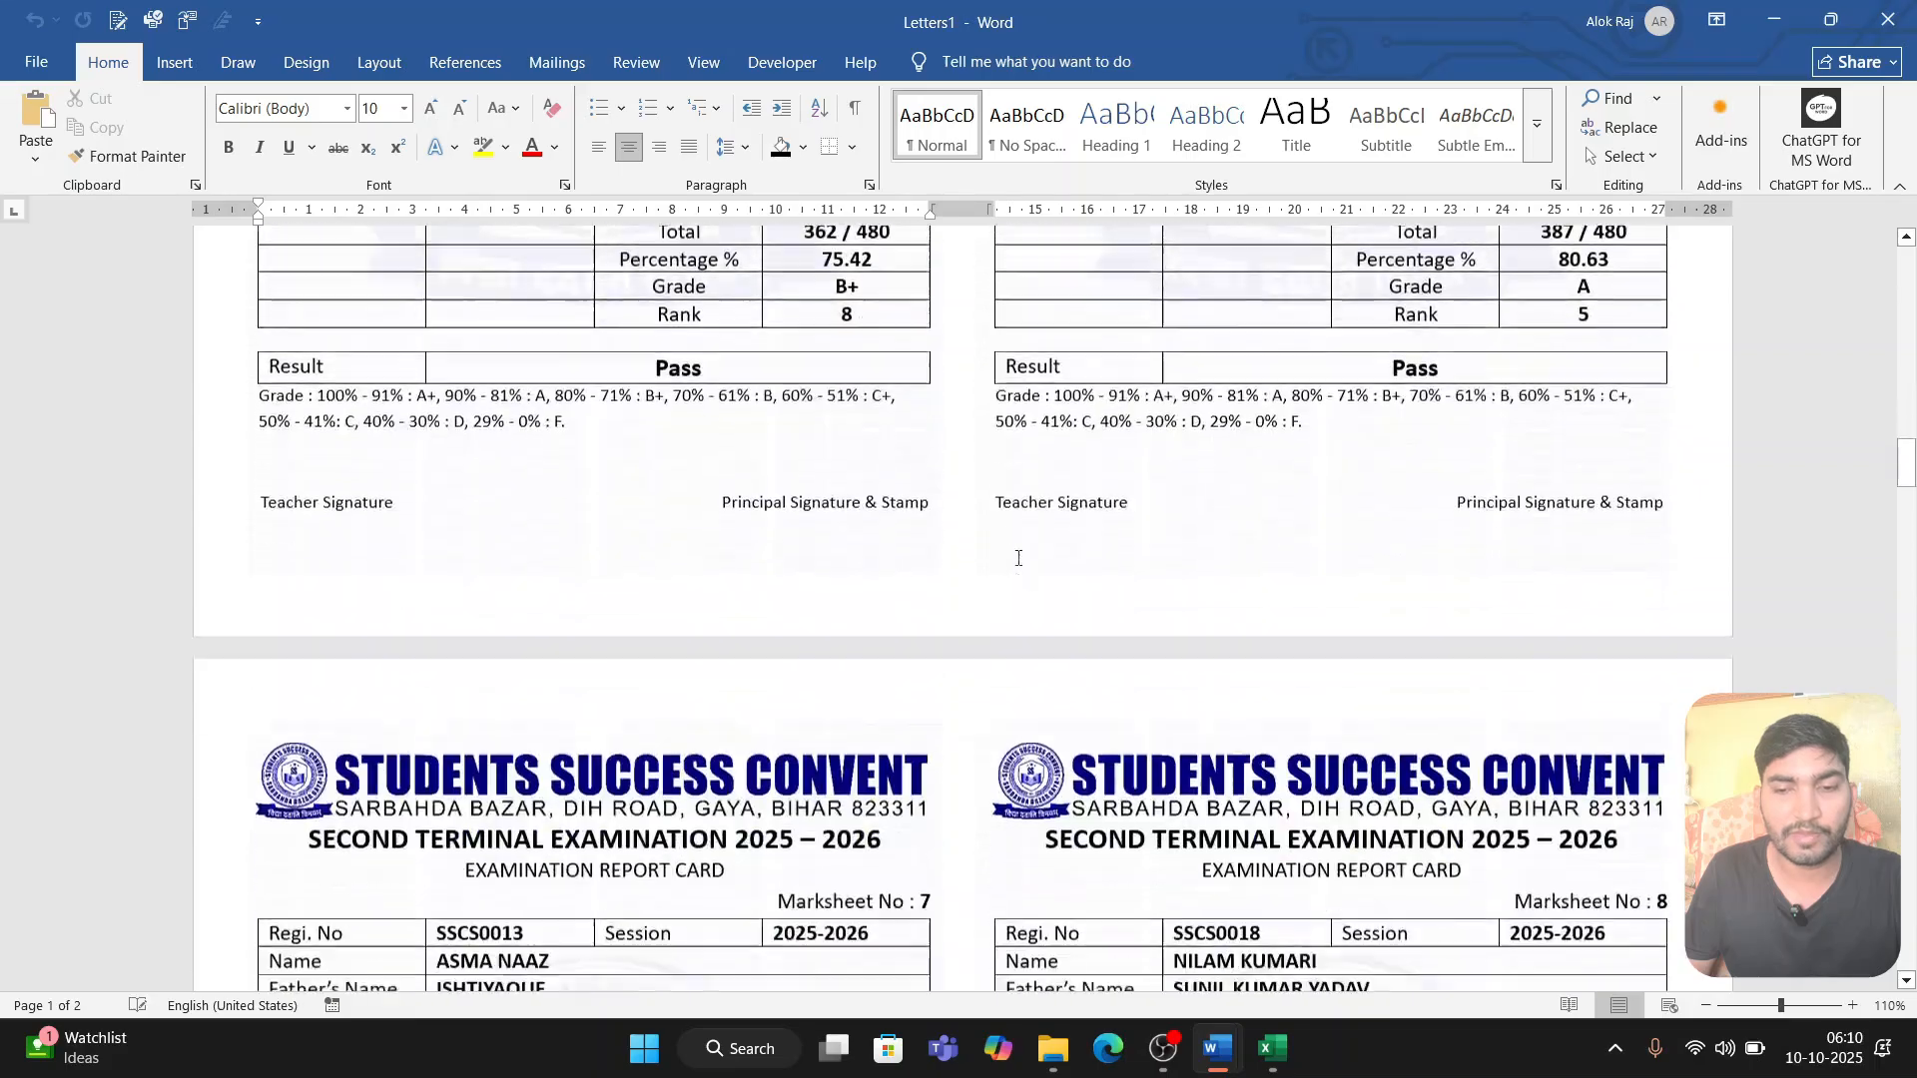
scroll(1017, 574, "down", 15)
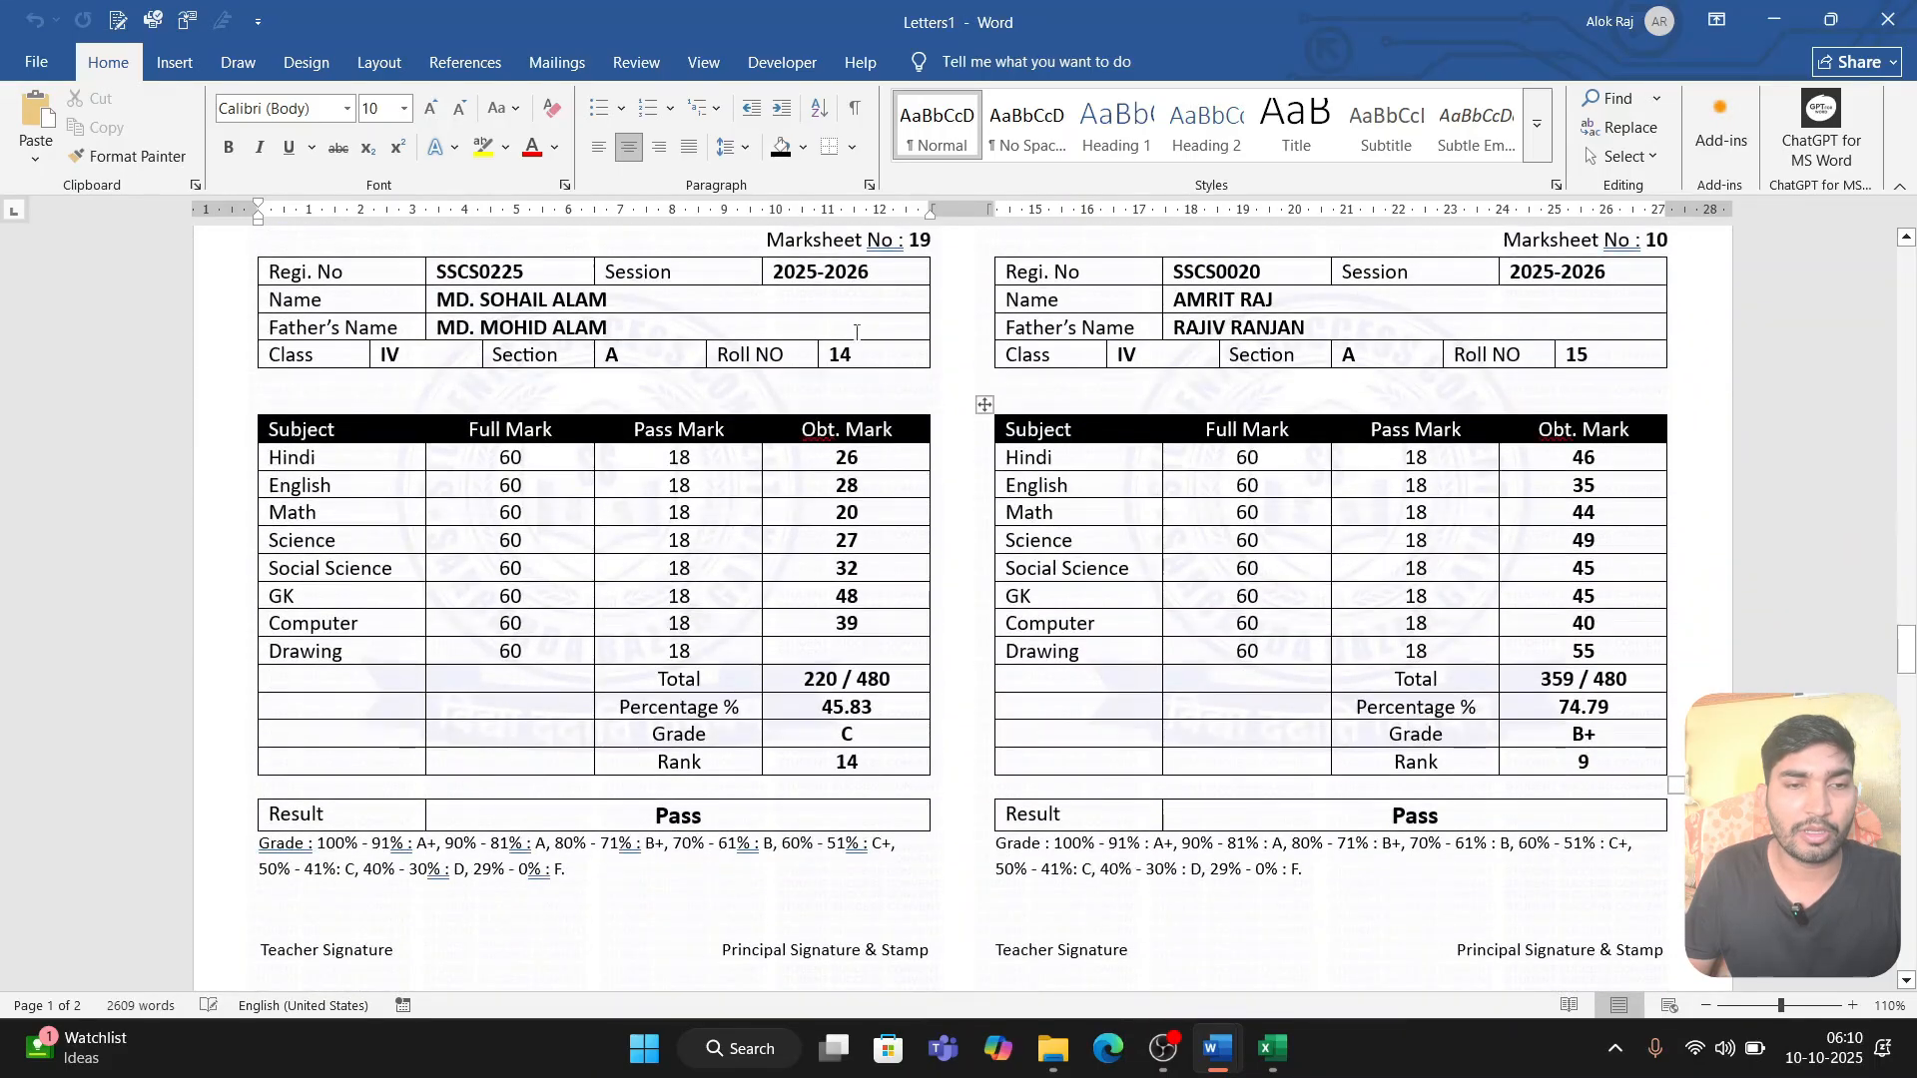
Step: Export the merged report cards as a PDF named iv in the Downloads folder and look through its pages
left_click(16, 72)
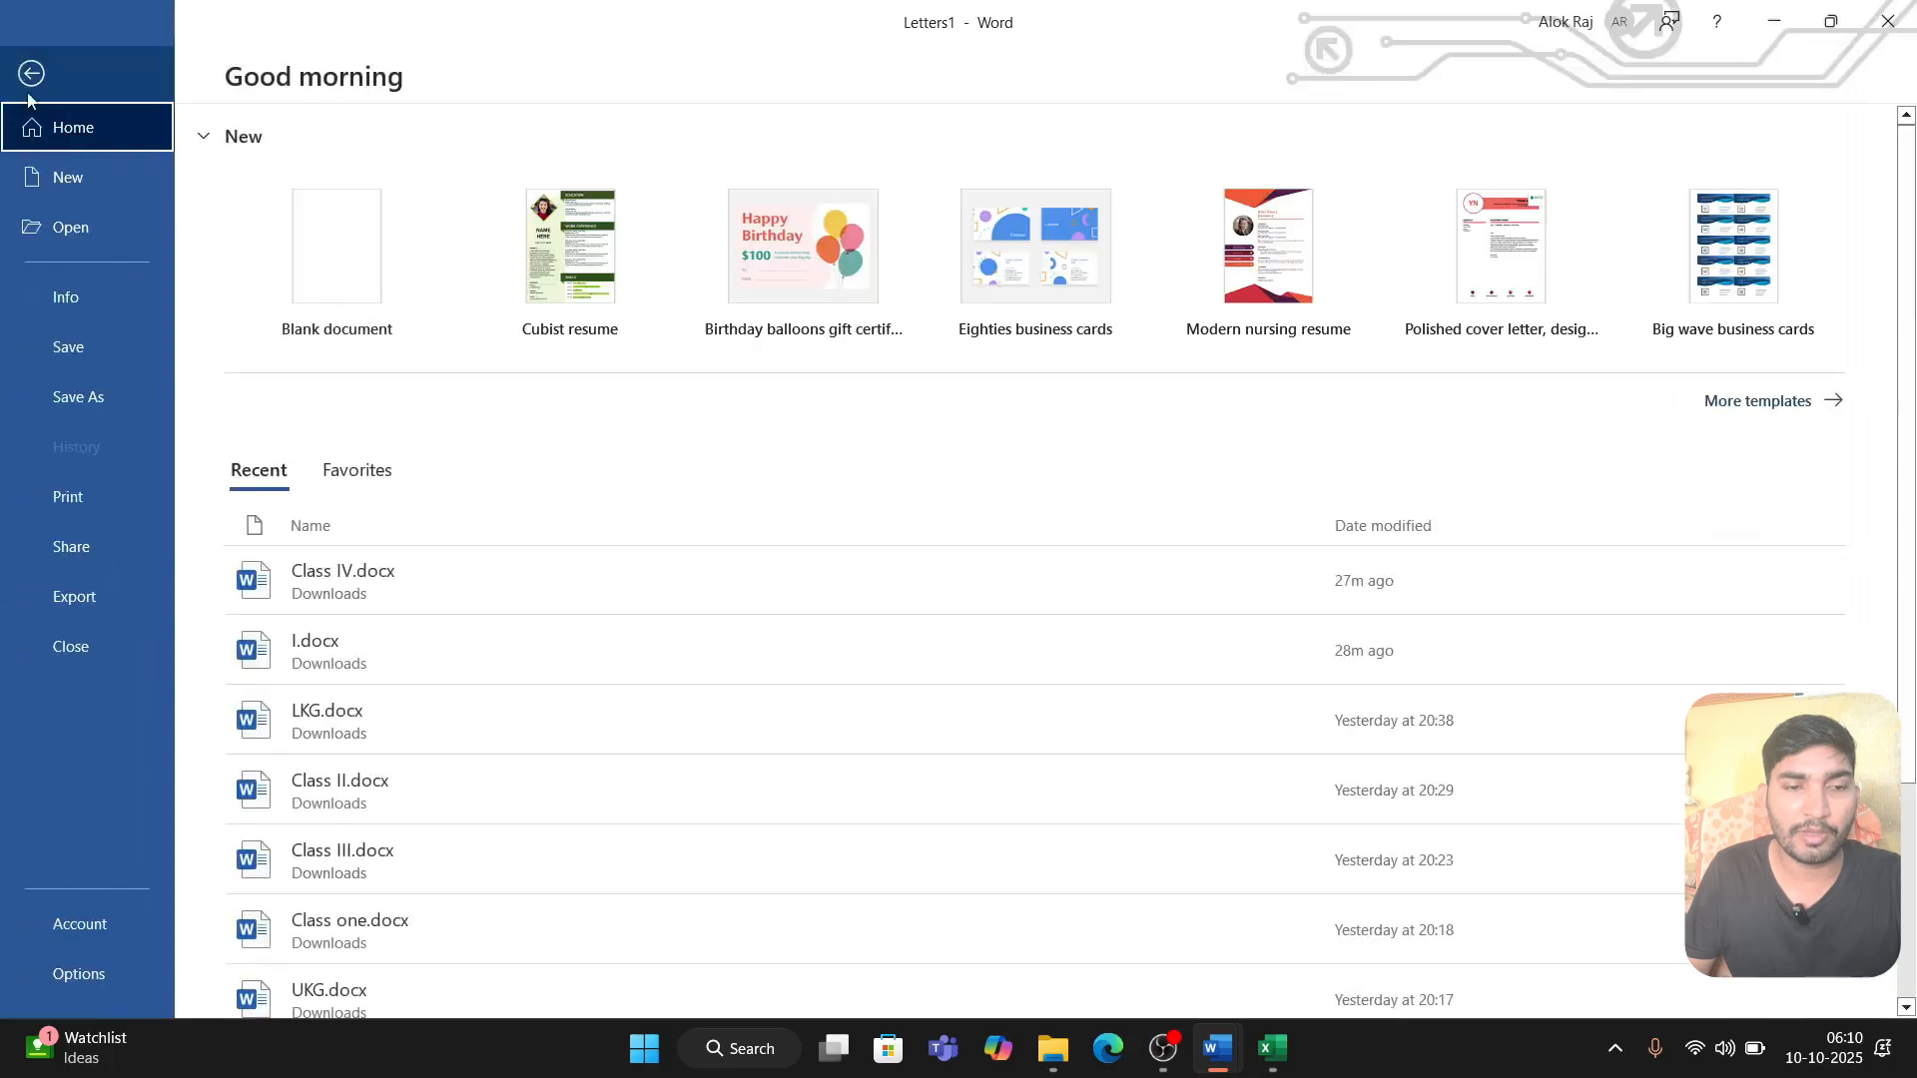
left_click(88, 603)
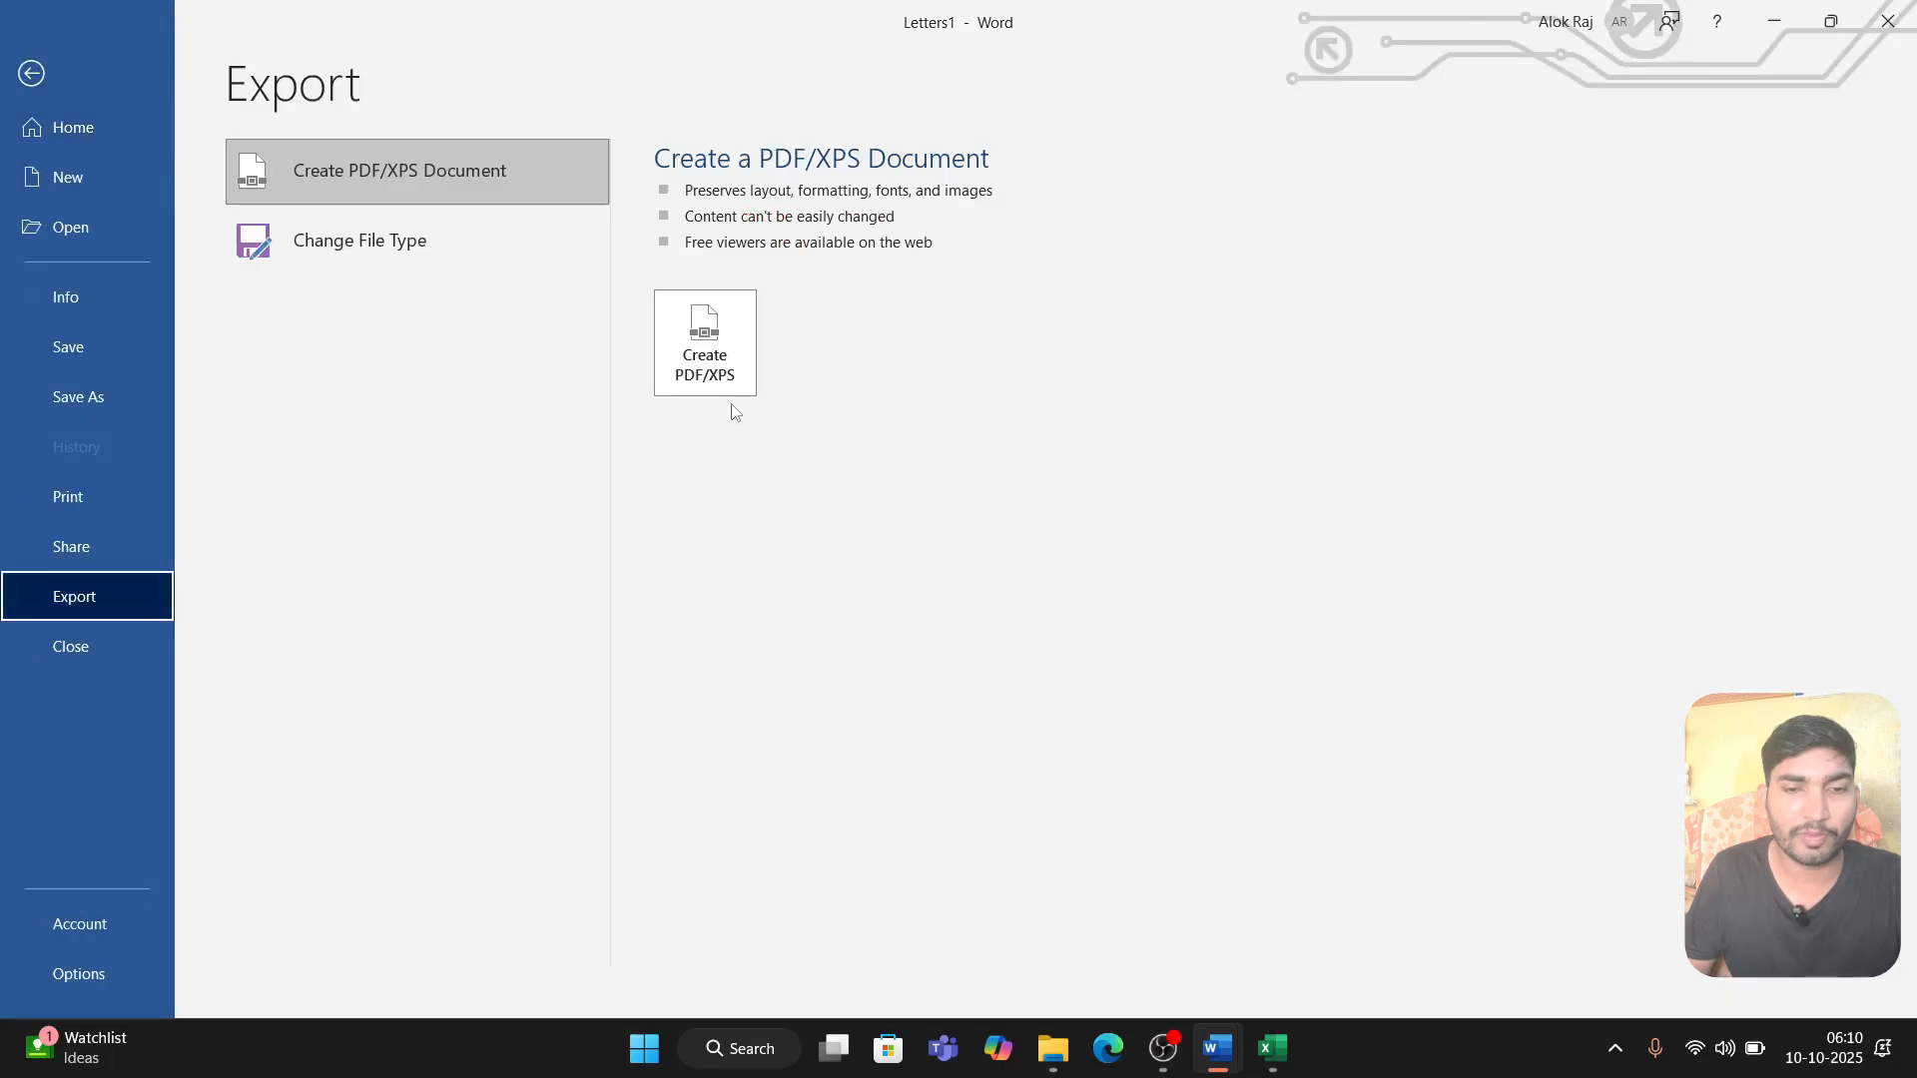
left_click(739, 344)
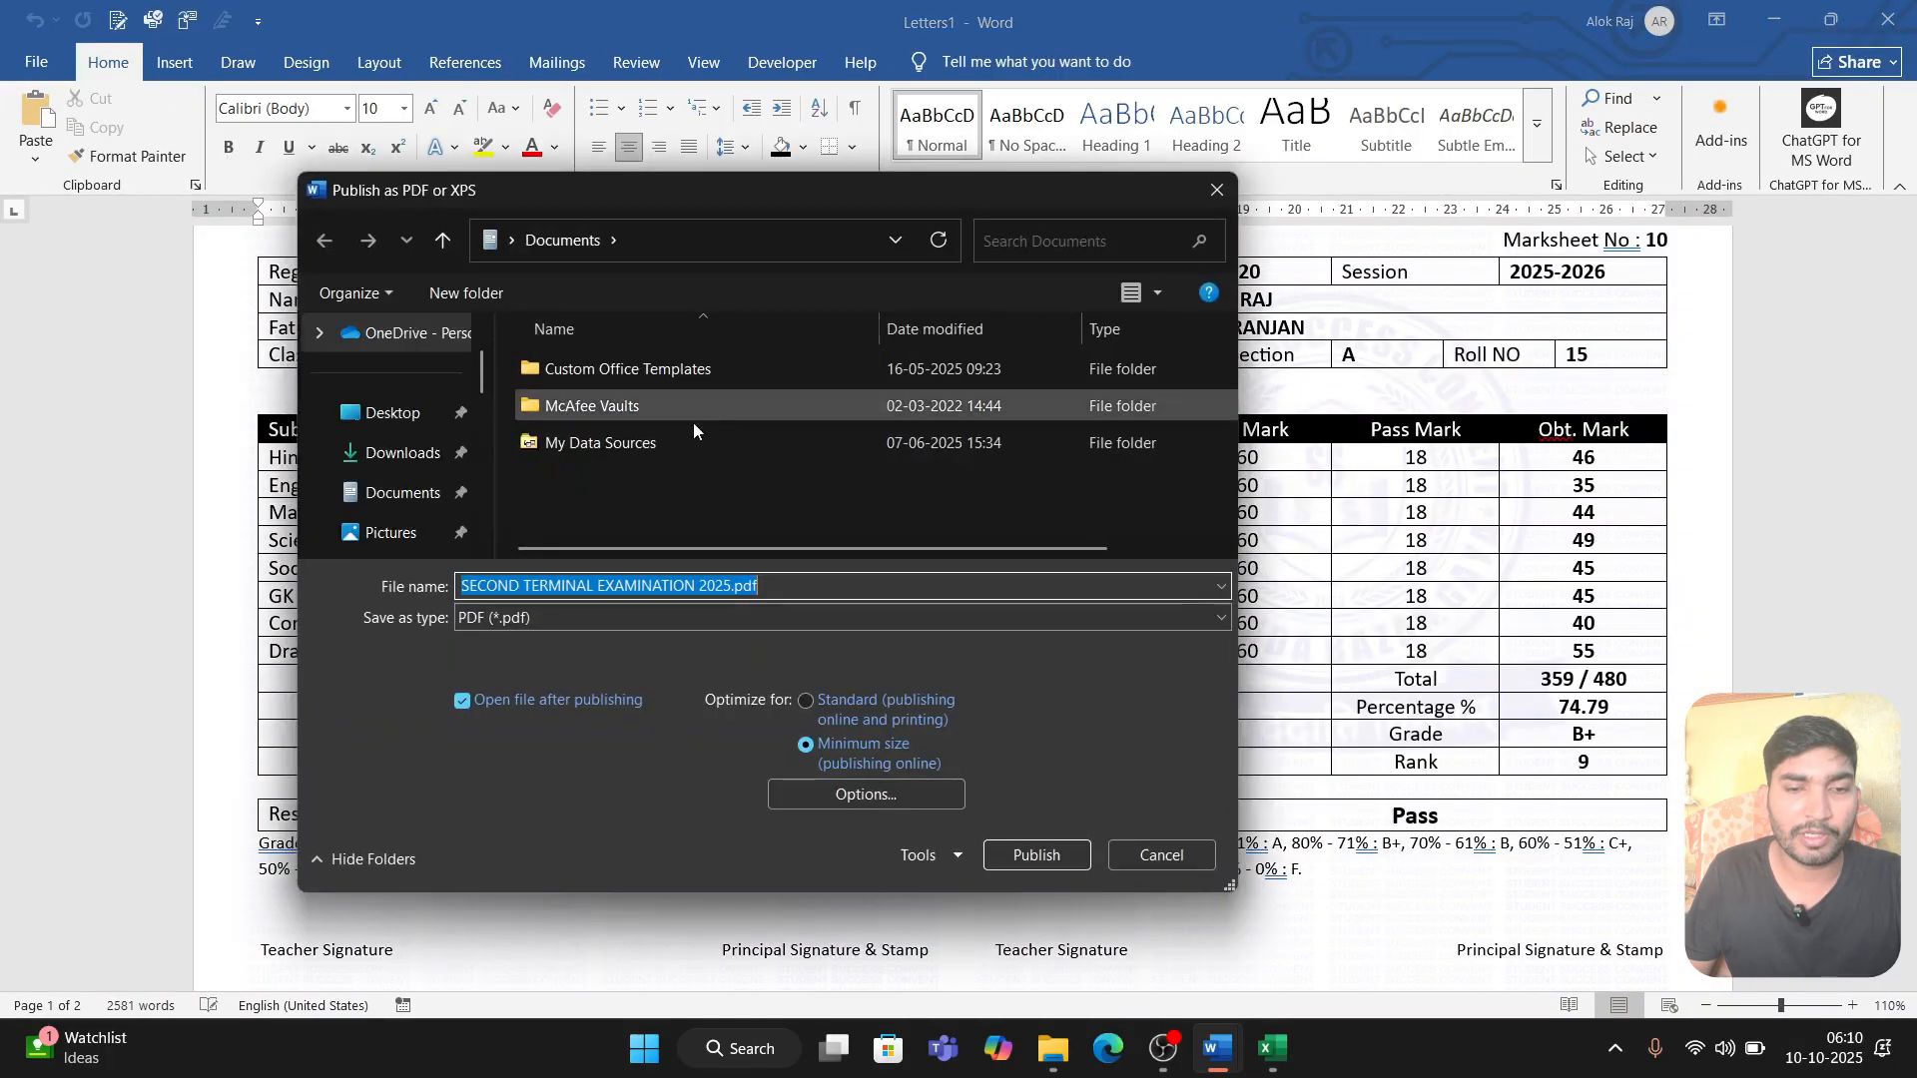
left_click(402, 453)
left_click(574, 630)
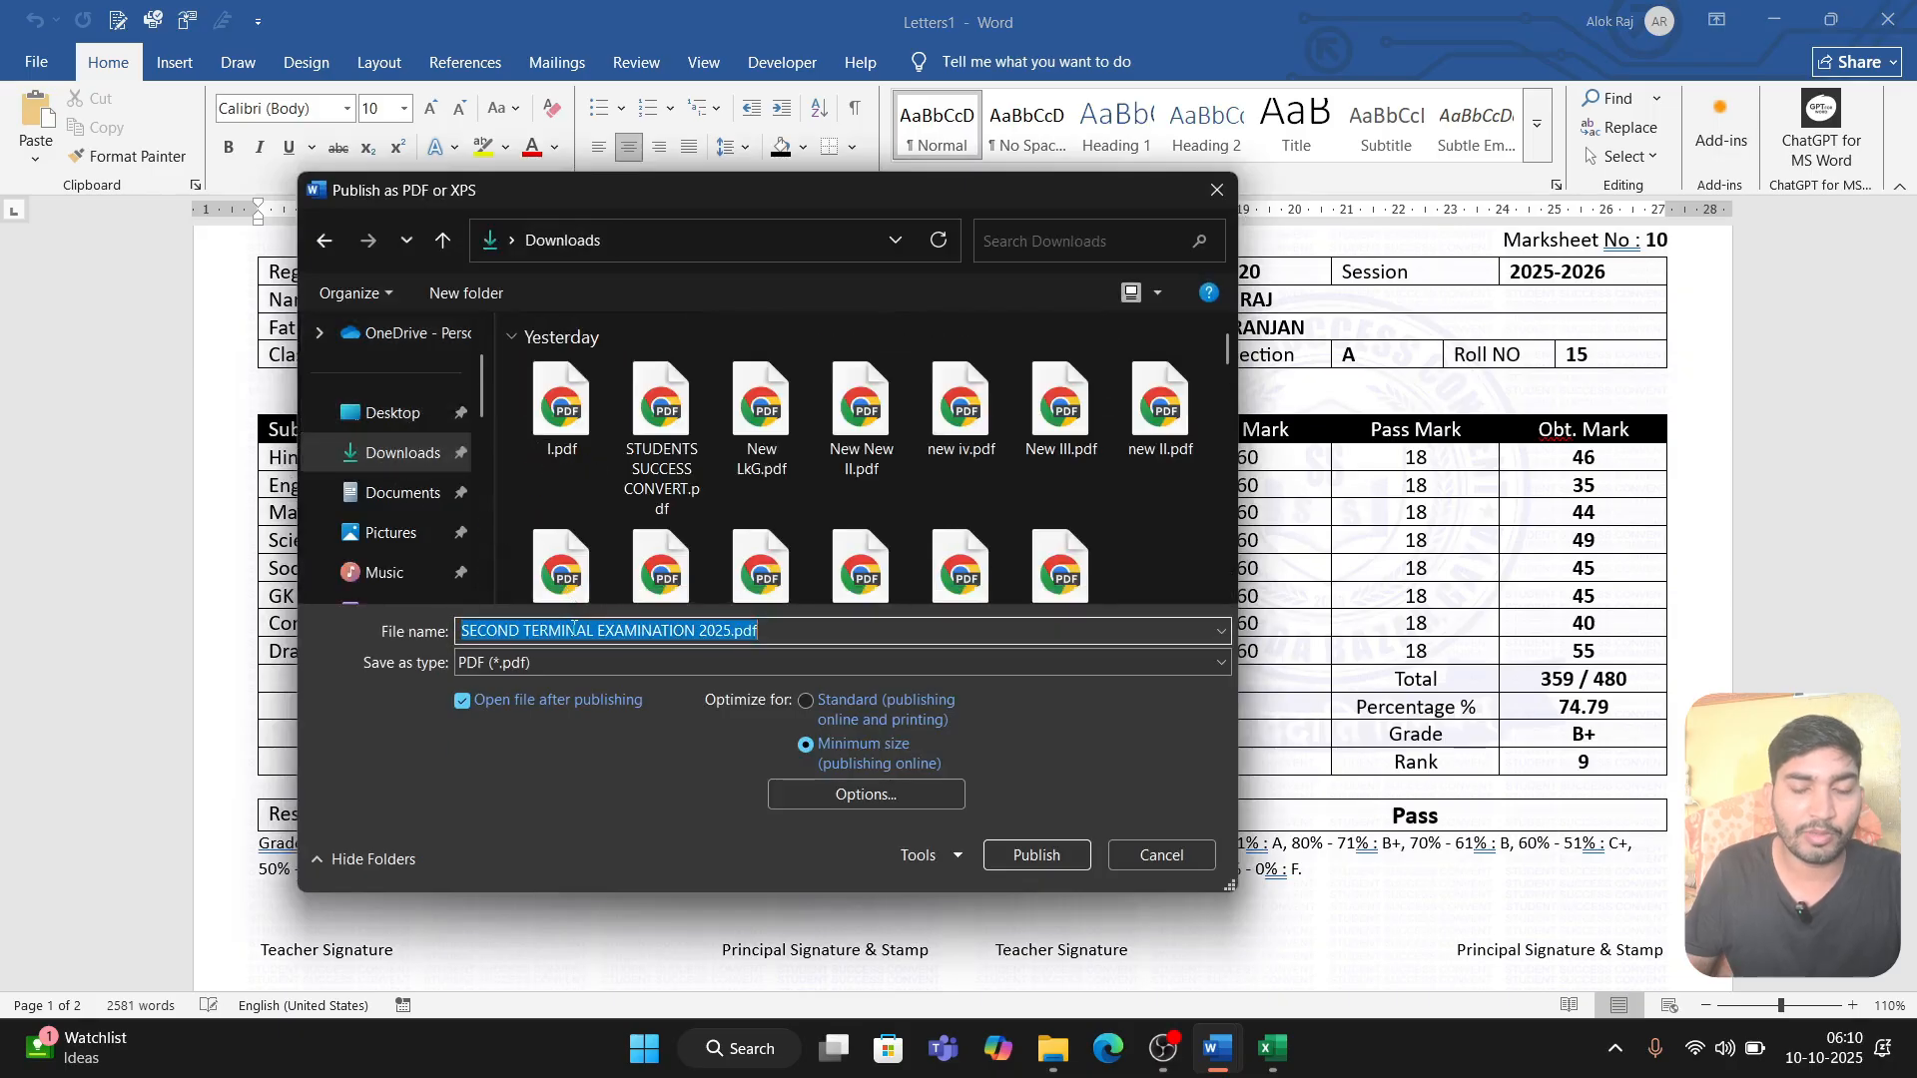
type("I")
key("Return")
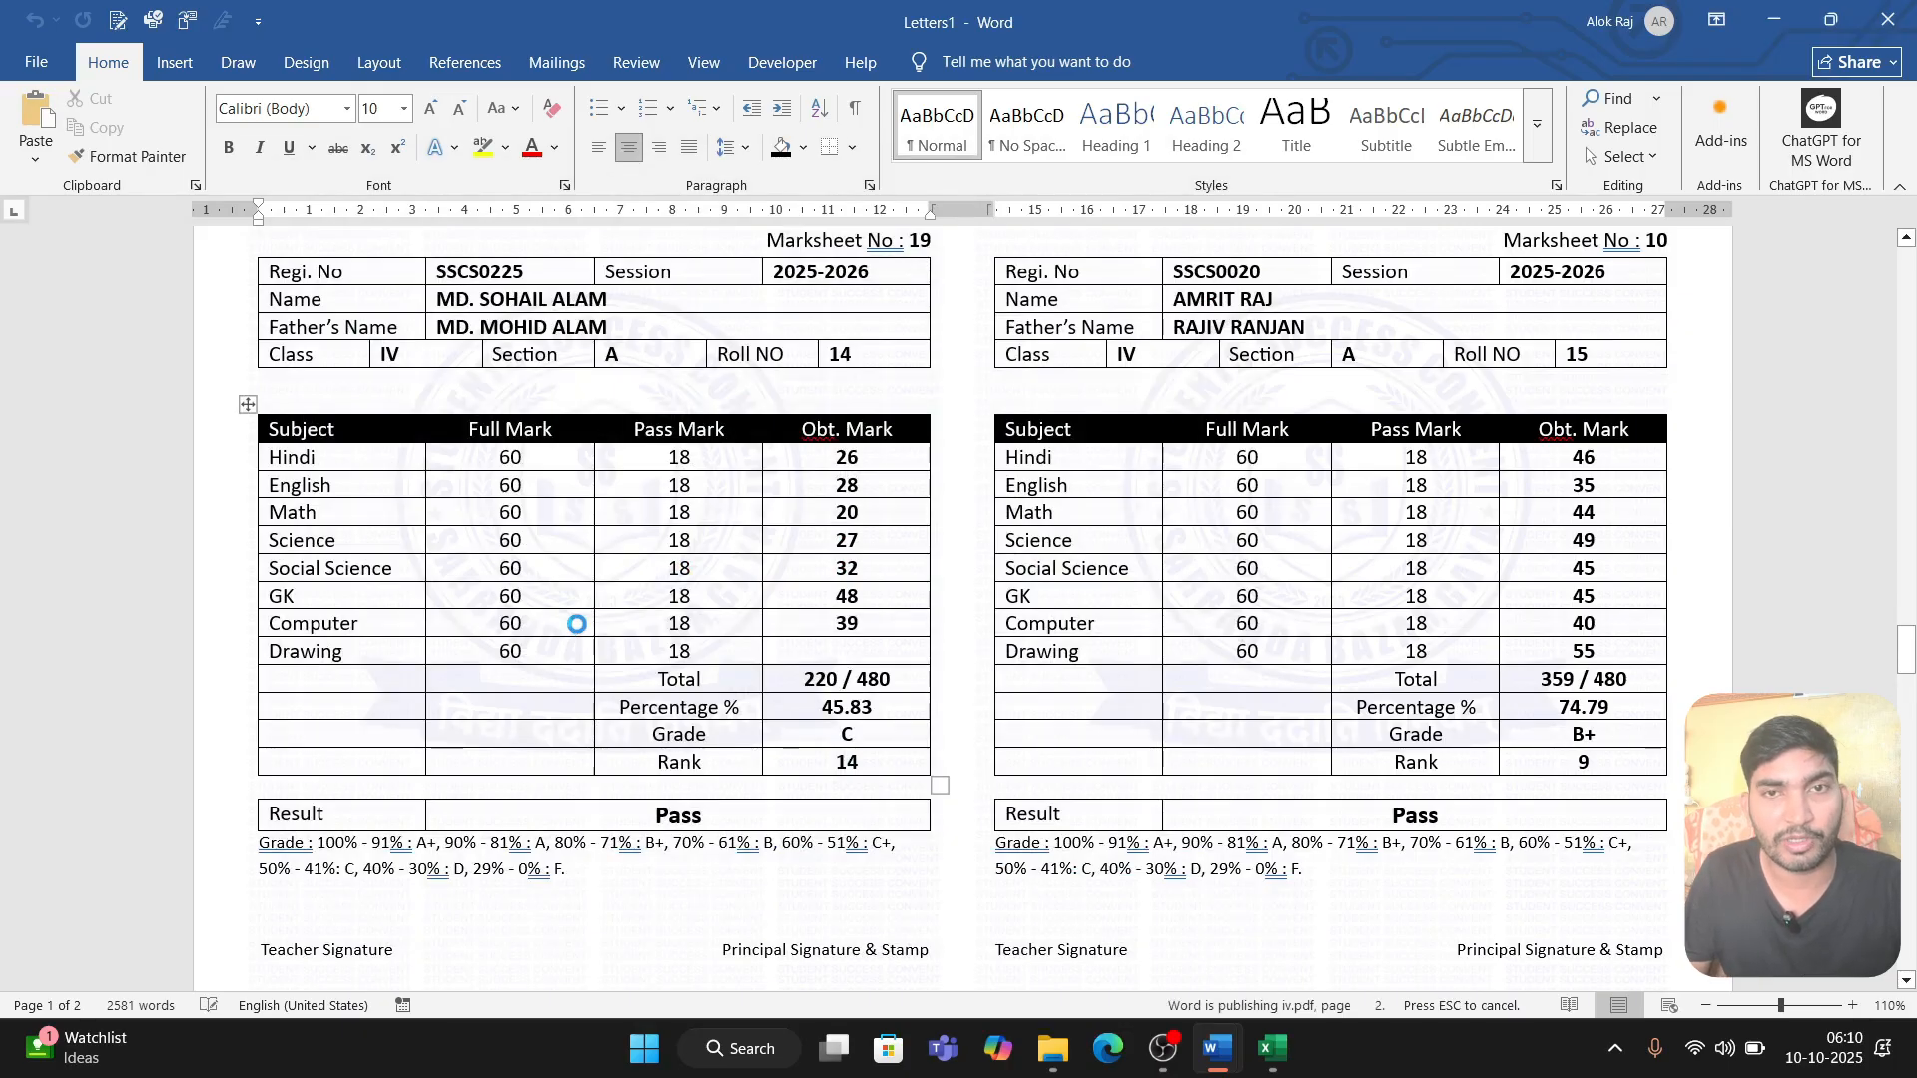
scroll(735, 489, "down", 20)
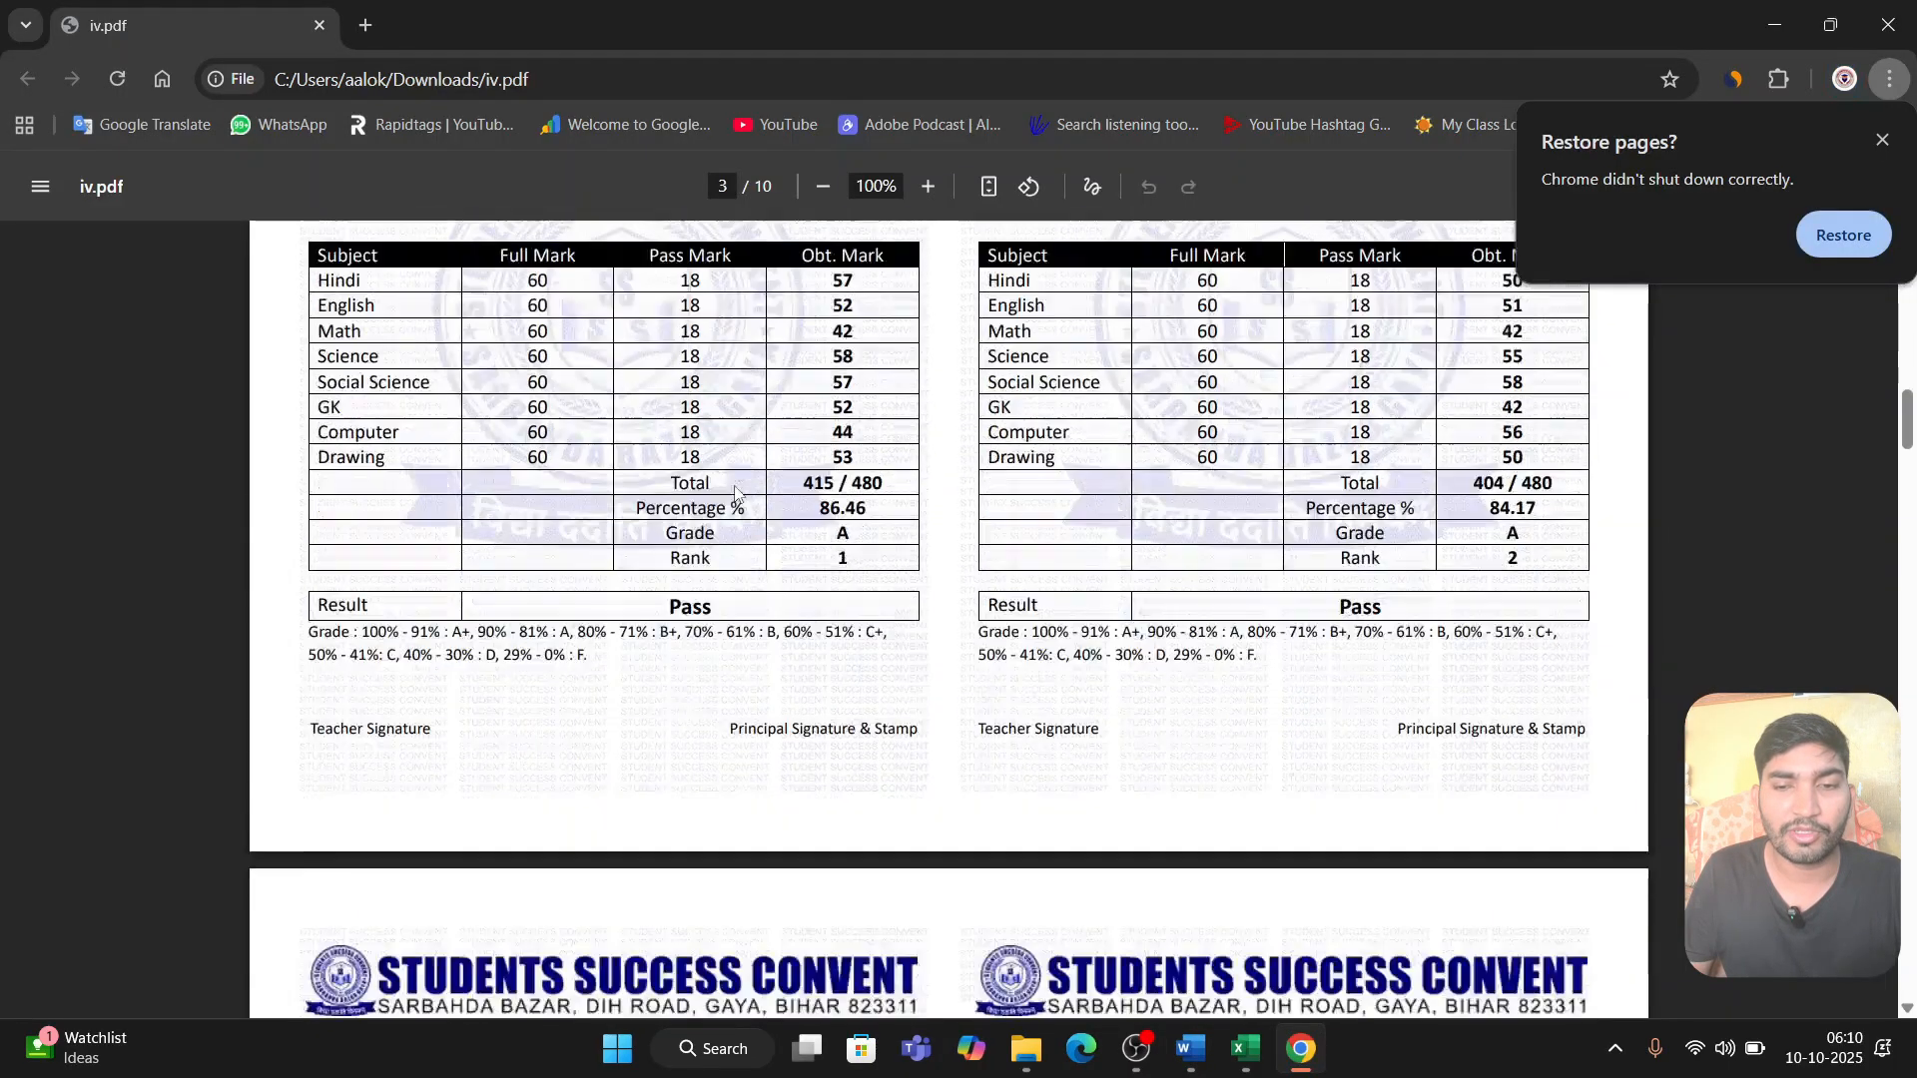
scroll(735, 490, "down", 10)
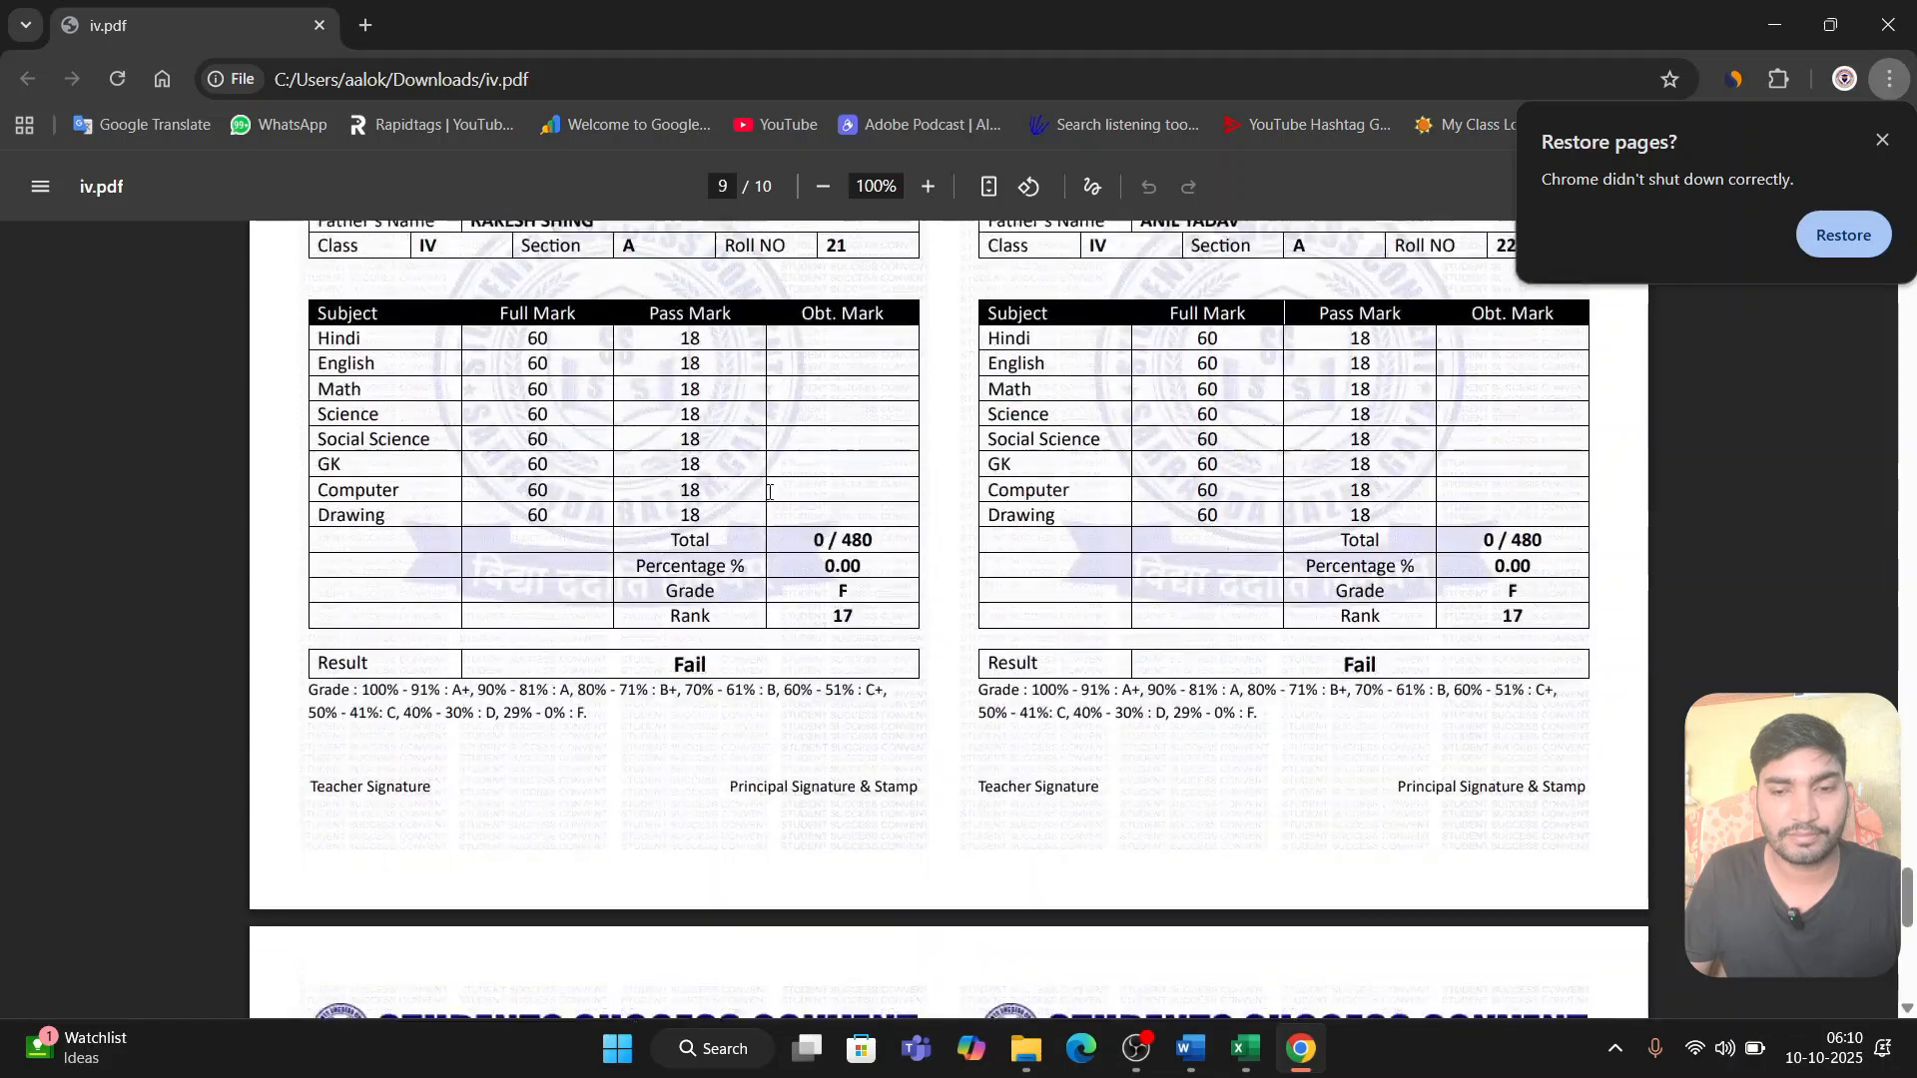